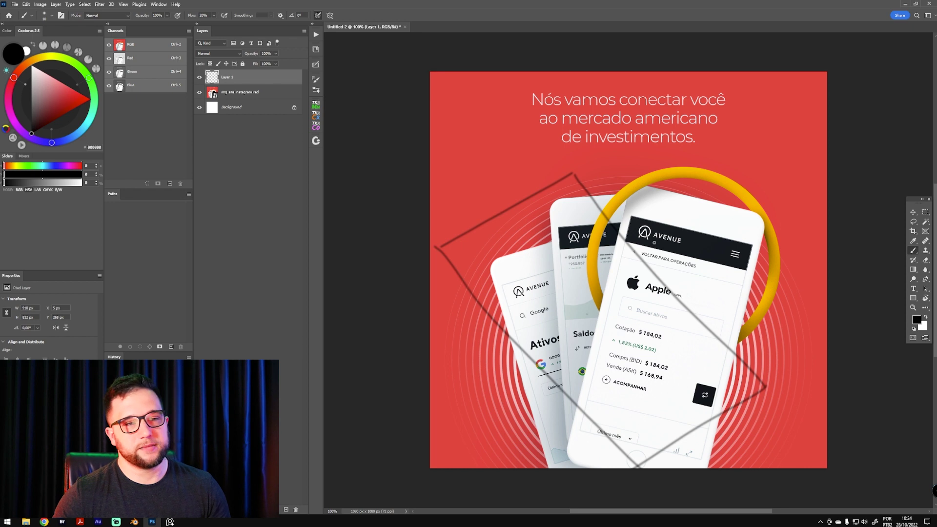
Sketch additional perspective guide lines over the artwork on Layer 1 and delete that sketch layer
drag(457, 298, 616, 477)
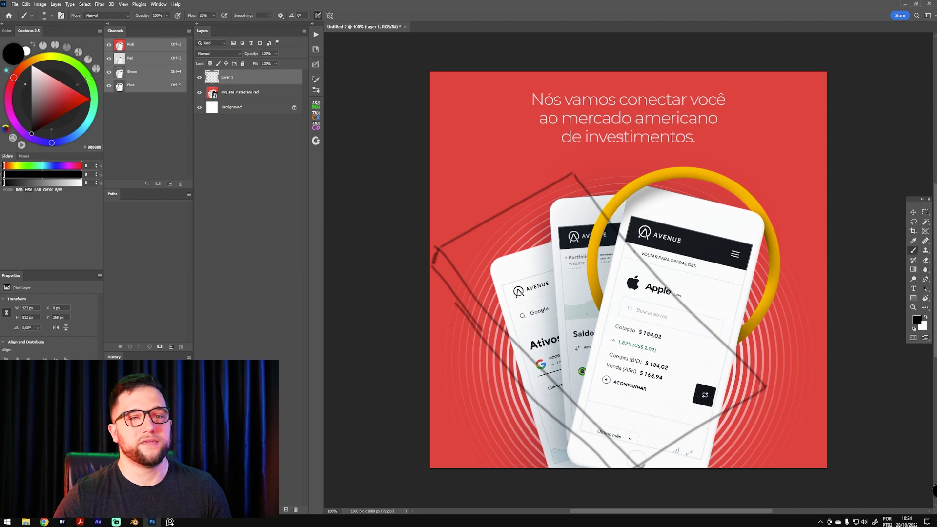
mouse_move(717, 119)
mouse_down()
mouse_move(821, 126)
mouse_move(736, 342)
mouse_move(828, 340)
mouse_up()
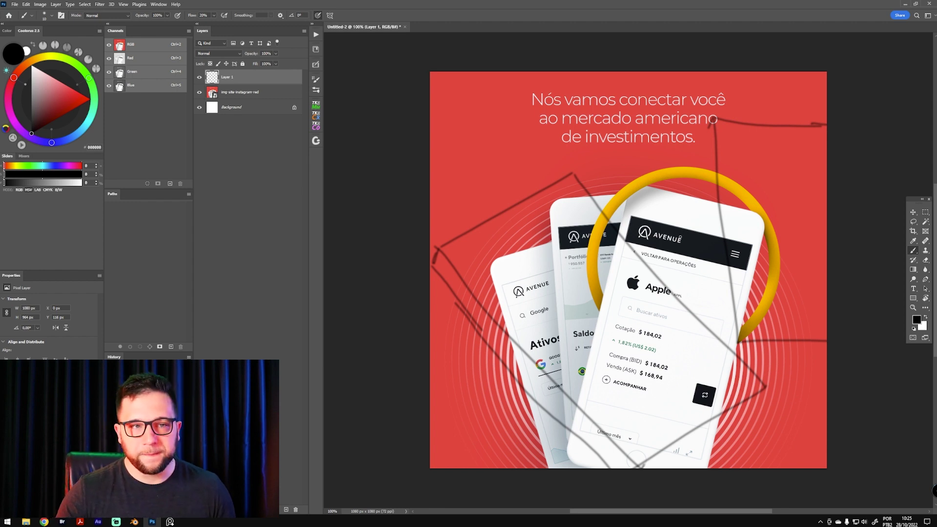
key(Delete)
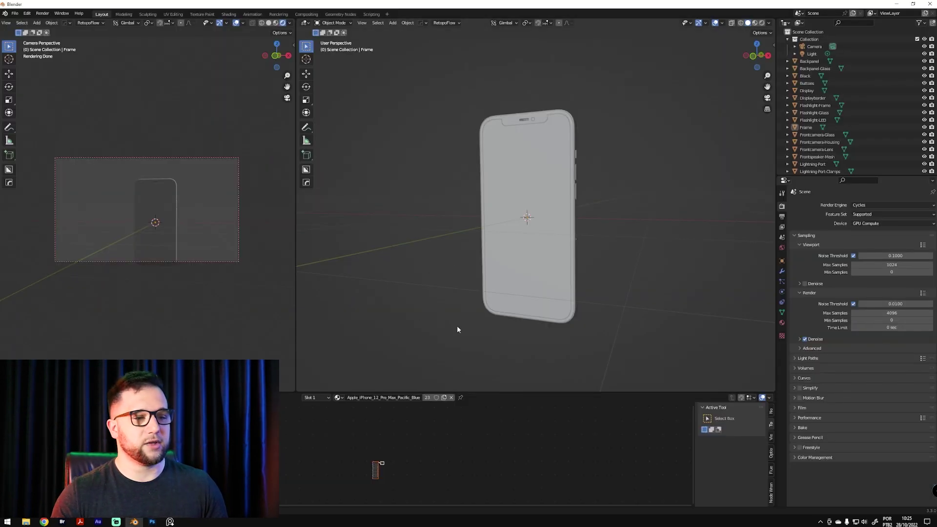
Switch to Blender and examine the iPhone model from several sides, including its available materials
middle_drag(457, 329, 640, 308)
middle_drag(554, 304, 582, 221)
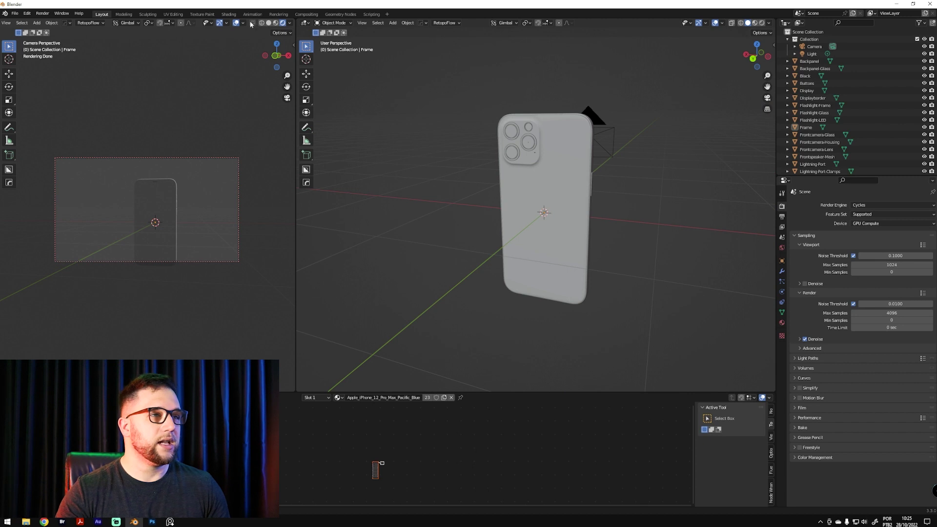
middle_drag(680, 222, 579, 275)
drag(629, 94, 516, 266)
middle_drag(516, 266, 620, 283)
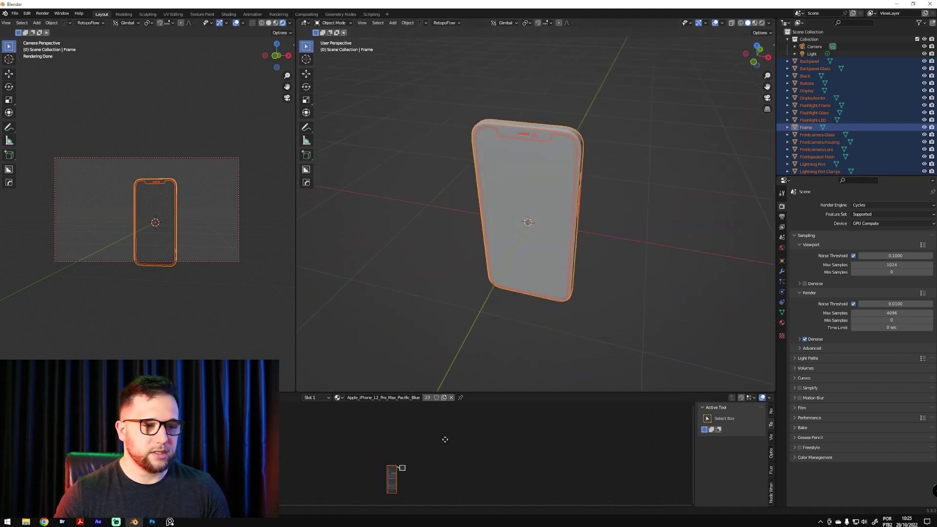
click(337, 397)
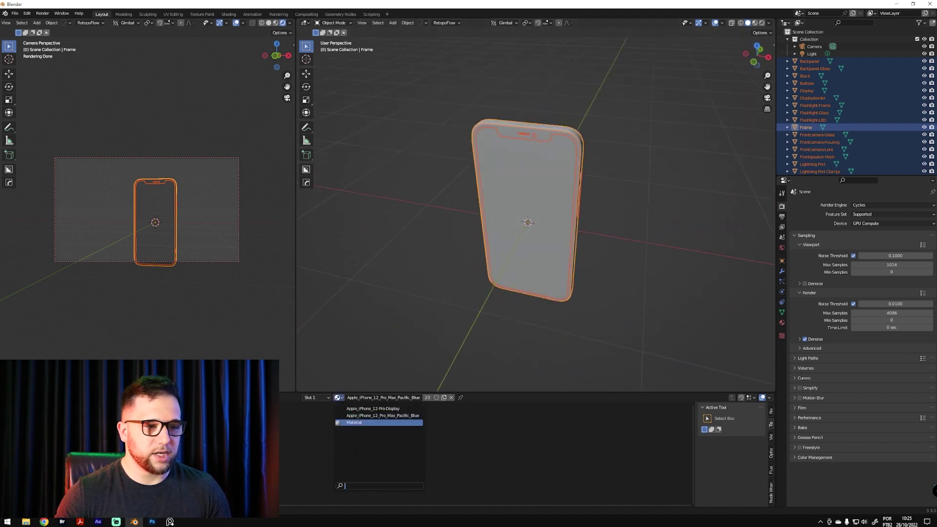
click(480, 457)
middle_drag(579, 272, 533, 243)
click(583, 200)
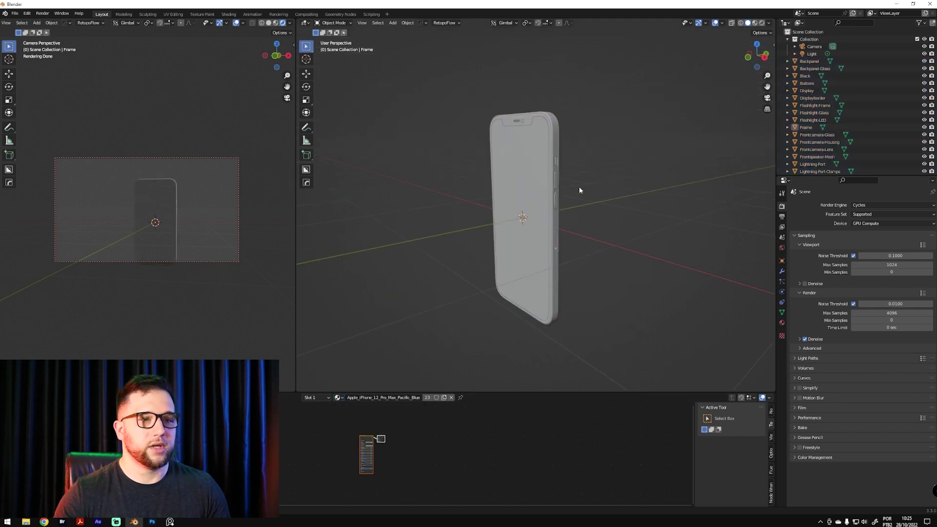
Select the phone's Frame object and move it away from the body
middle_drag(546, 141, 578, 136)
scroll(585, 94, up, 5)
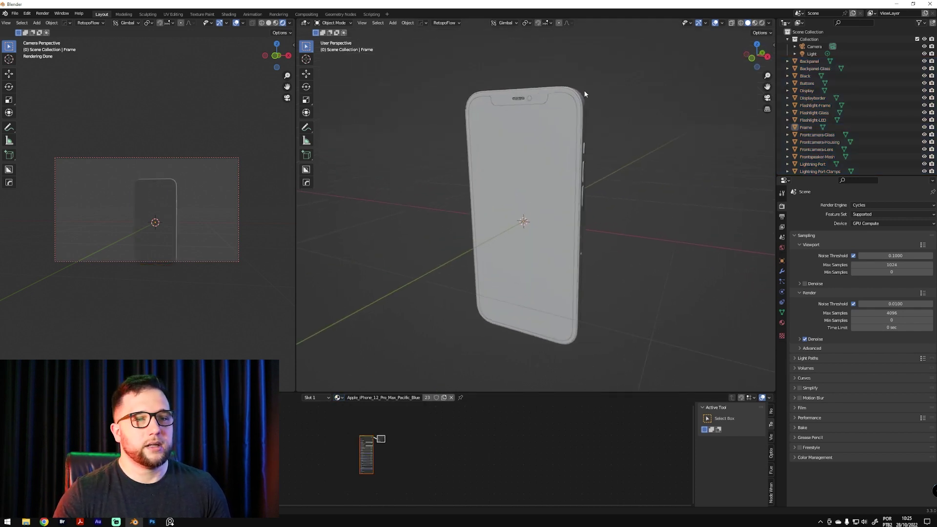
shift+middle_drag(623, 77, 571, 230)
click(580, 142)
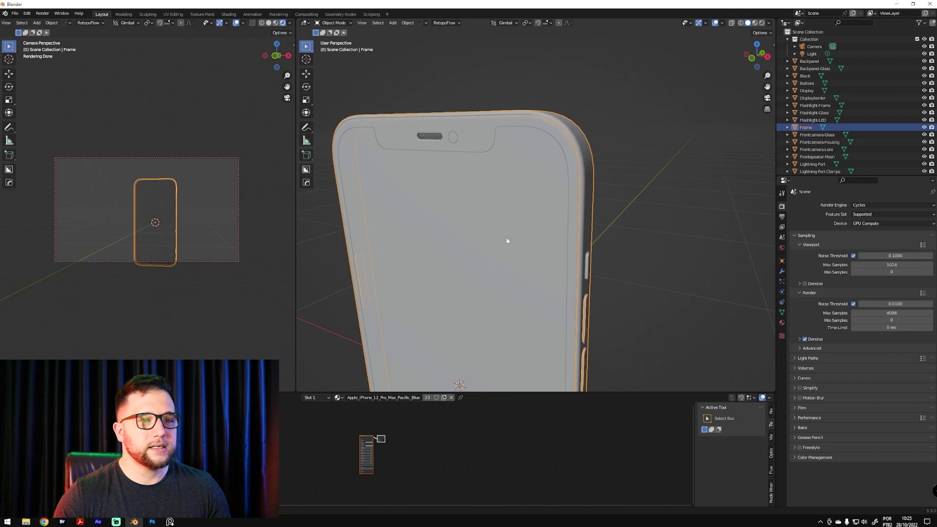
key(g)
click(689, 126)
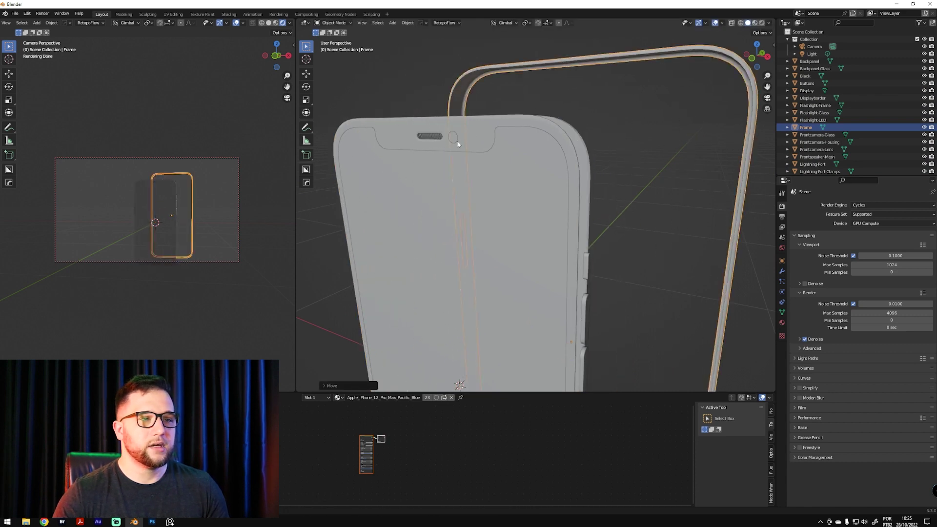
Move the display border off the front of the phone and view the model from the rear
click(480, 133)
key(g)
click(617, 176)
middle_drag(617, 177, 460, 142)
scroll(476, 123, up, 2)
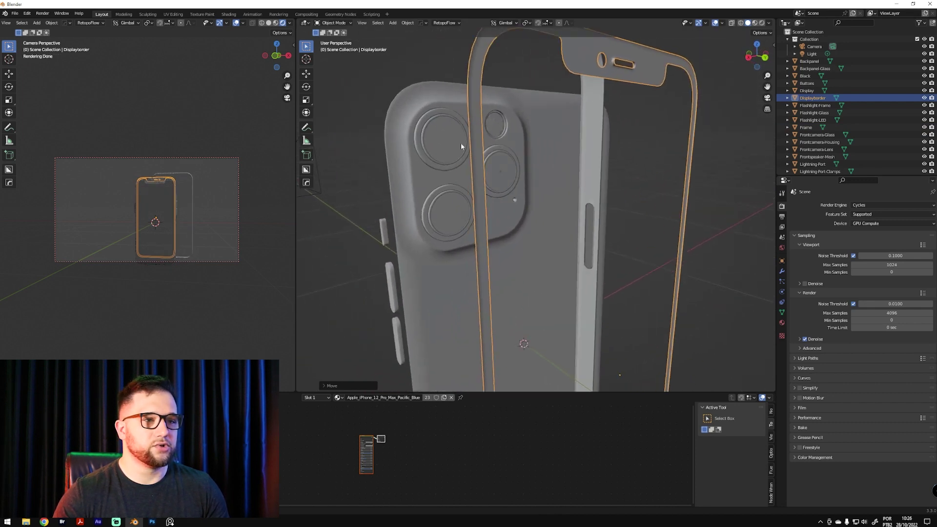
Try moving the rear camera covers and the Rearcamera-Lenses object out of the camera housing
click(444, 139)
key(g)
click(471, 150)
click(443, 139)
key(g)
right_click(500, 134)
key(g)
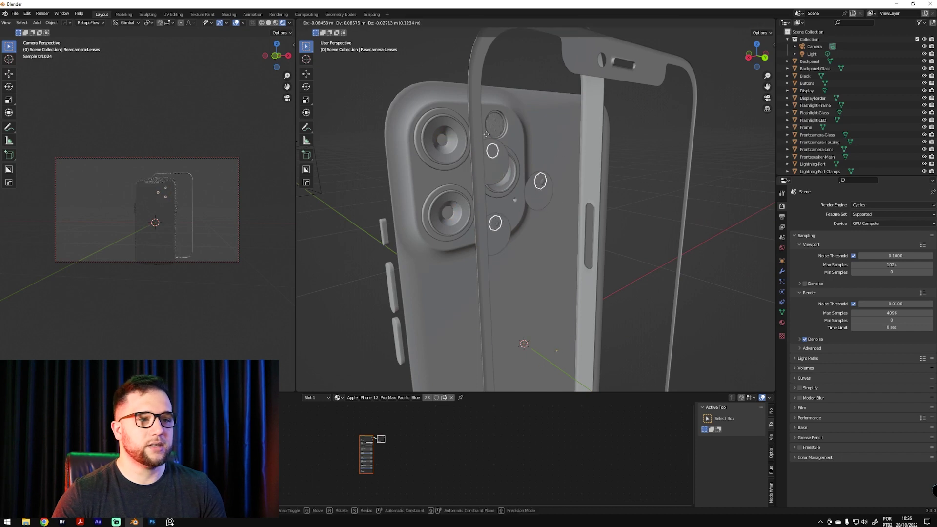
right_click(505, 137)
Undo the moves of the rear camera parts, display border and frame
key(ctrl+z)
key(ctrl+z)
key(ctrl+z)
key(ctrl+z)
key(ctrl+z)
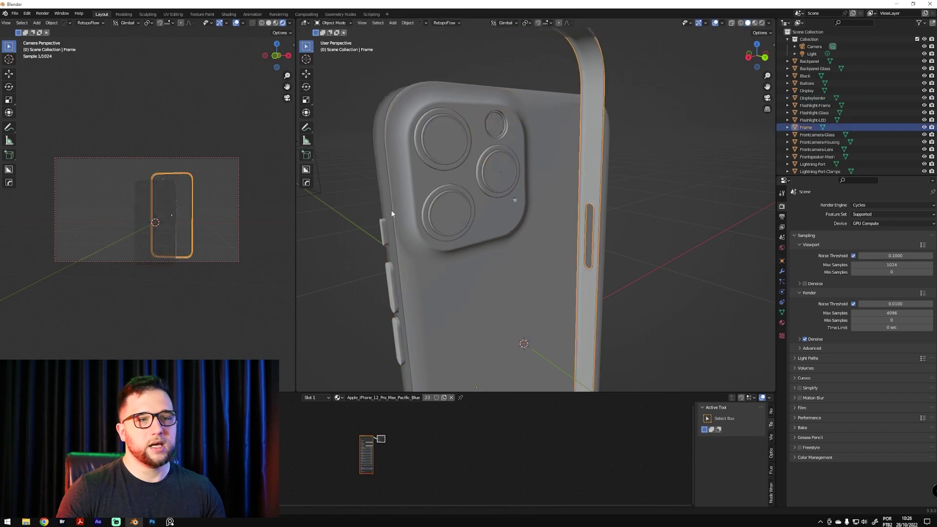
key(ctrl+z)
Clear the frame selection and select all parts of the phone model together
middle_drag(408, 201, 500, 189)
key(KP_Decimal)
middle_drag(517, 225, 531, 247)
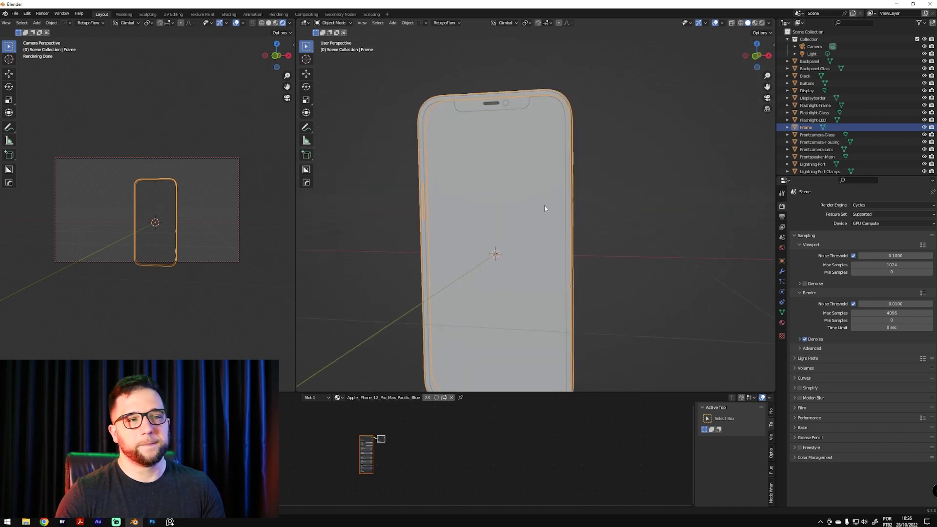
ctrl+middle_drag(544, 205, 469, 261)
key(alt+a)
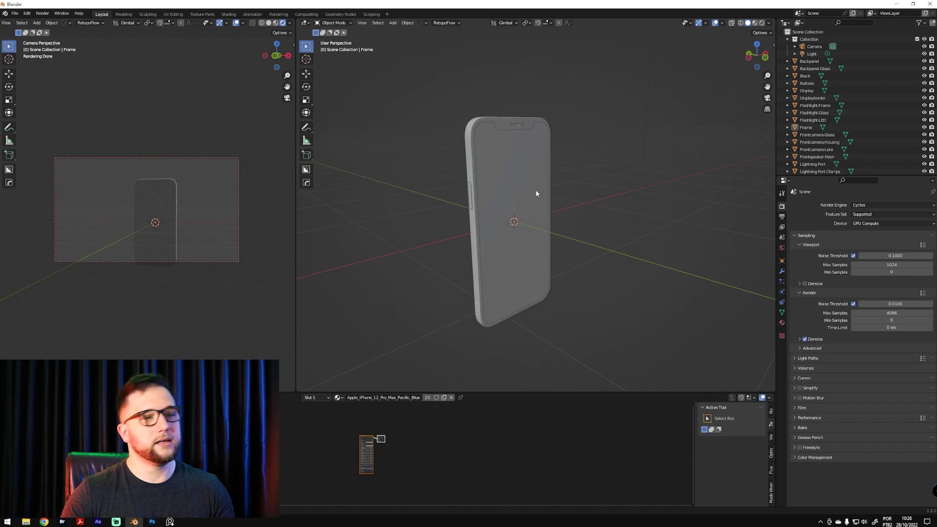
drag(617, 83, 450, 334)
middle_drag(567, 216, 567, 126)
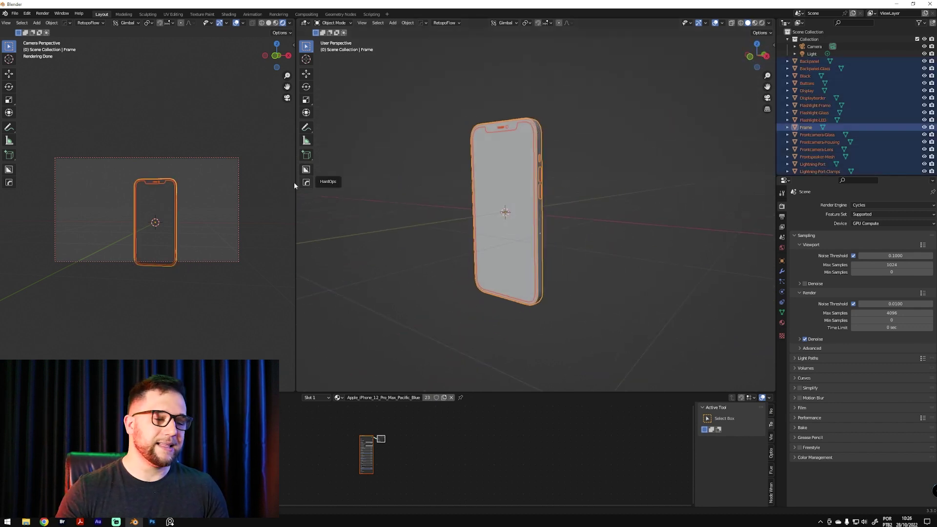
Switch to Photoshop to check the red reference artwork, and return to Blender
click(152, 522)
key(v)
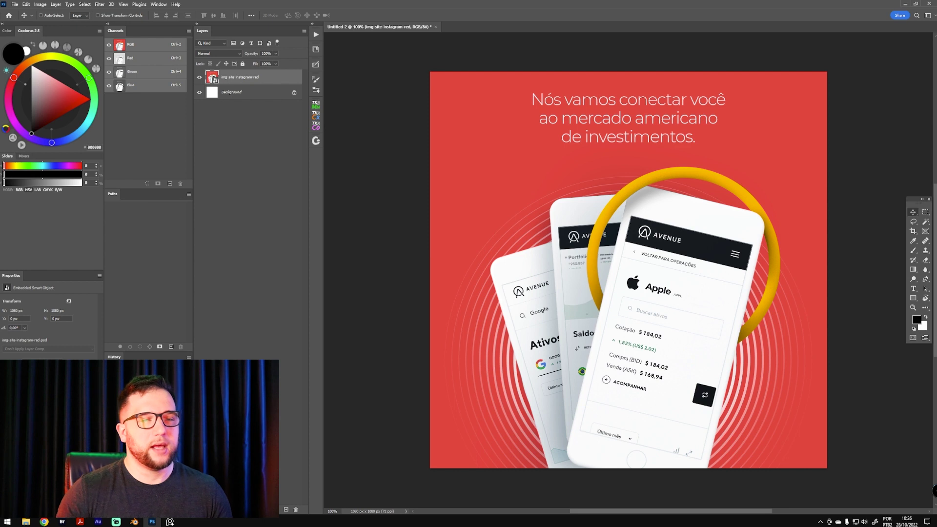
click(134, 522)
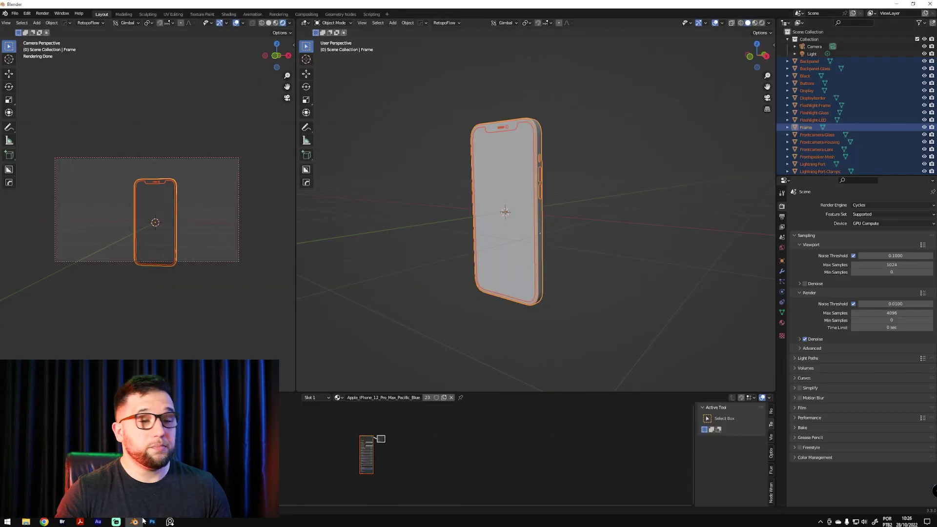
Reposition the scene camera so it frames the phone from slightly closer and more head-on
middle_drag(417, 248, 449, 255)
mouse_move(171, 213)
middle_down()
mouse_move(178, 218)
mouse_move(170, 197)
middle_up()
scroll(171, 195, up, 3)
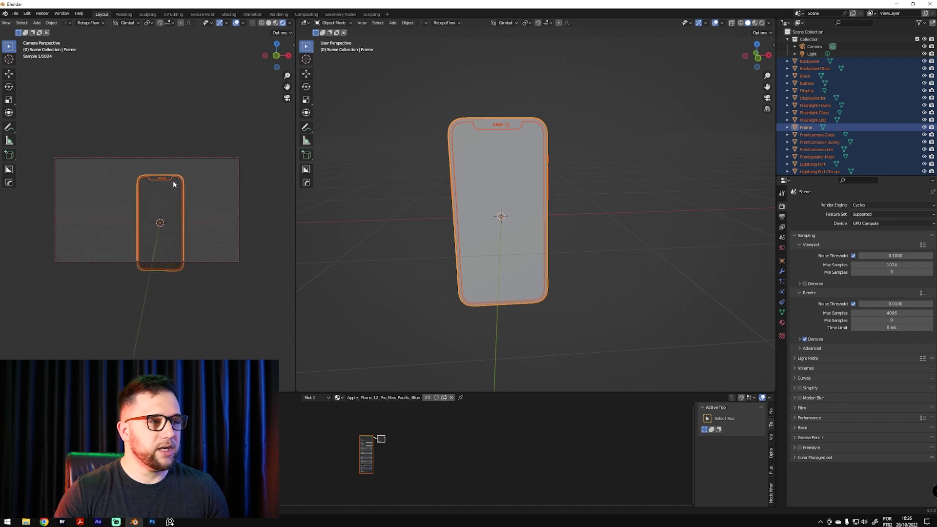
scroll(179, 177, down, 1)
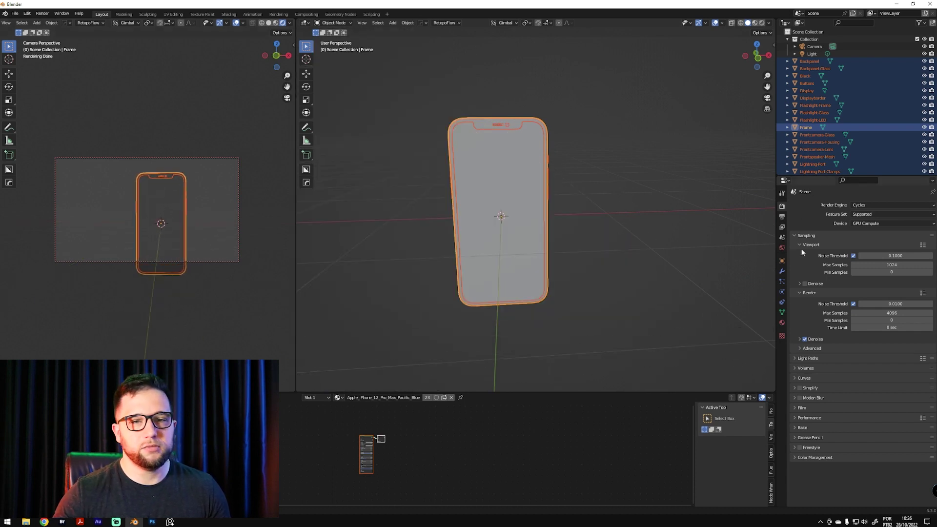
Set the render output resolution to 1080 px in X and 1080 px in Y
click(782, 217)
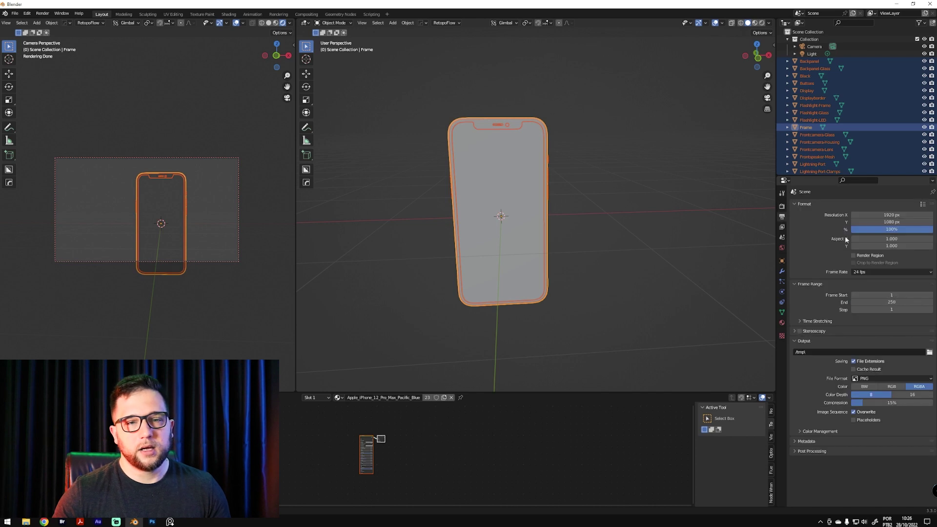
click(897, 215)
text(10)
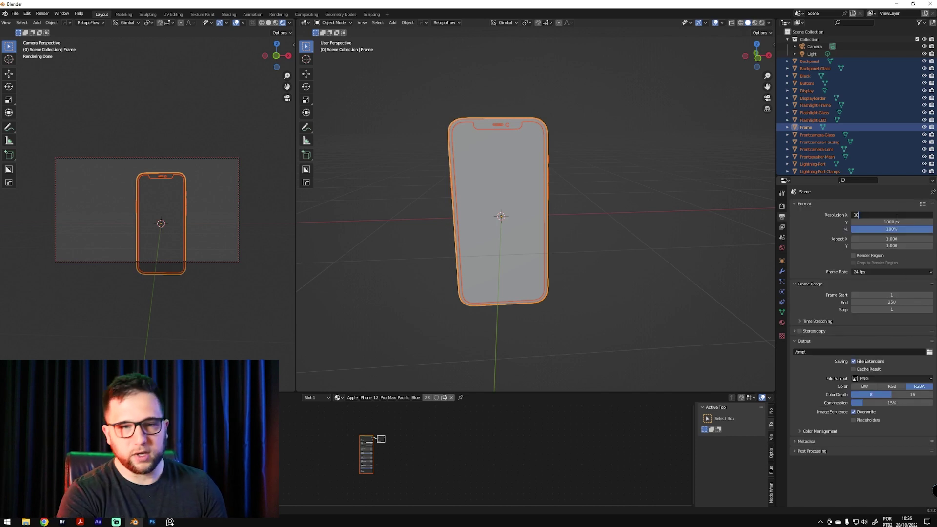
text(80)
key(Tab)
text(1080)
key(Tab)
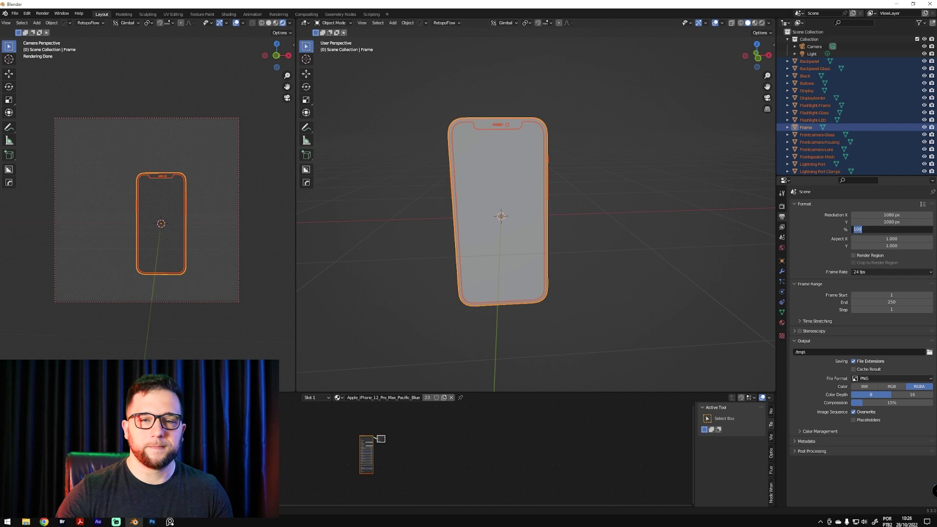
Multiply both the X and Y output resolution by 3 to get 3240 × 3240 px
key(Tab)
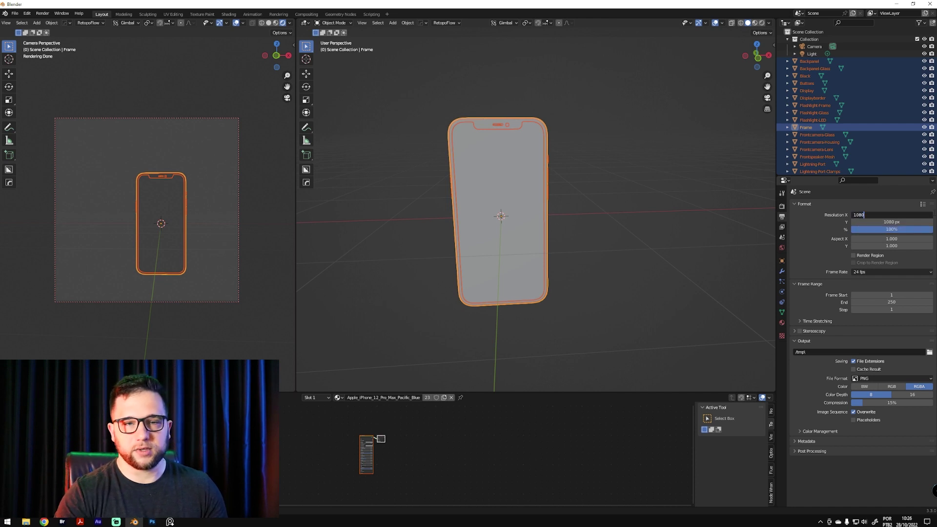
text(*3)
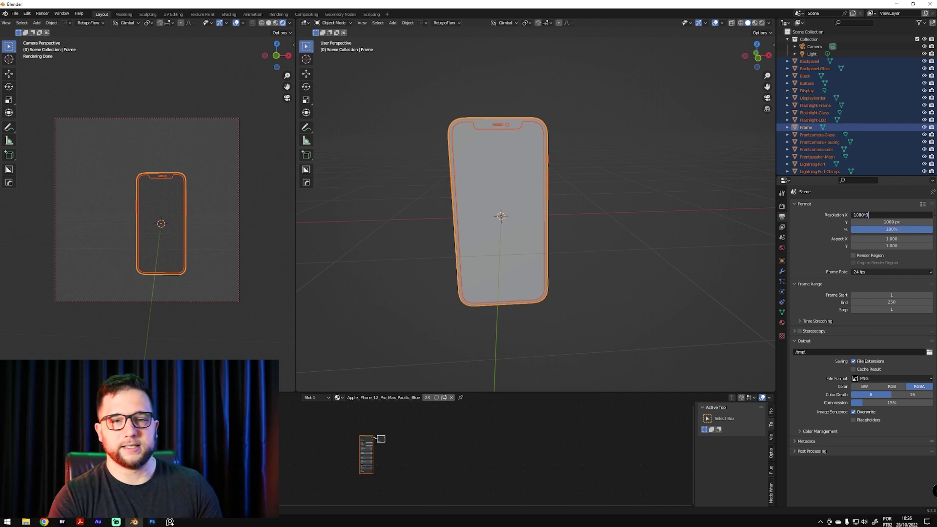
key(Tab)
text(*)
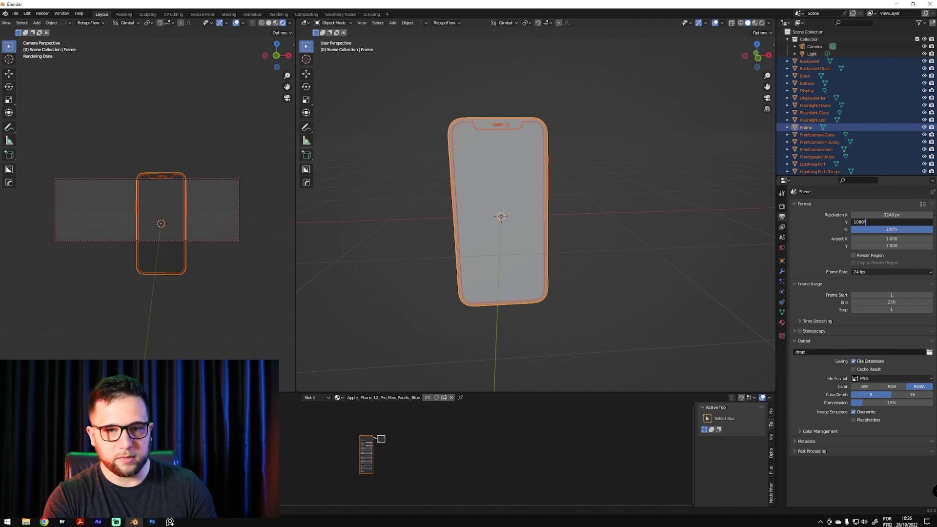
text(3)
key(Return)
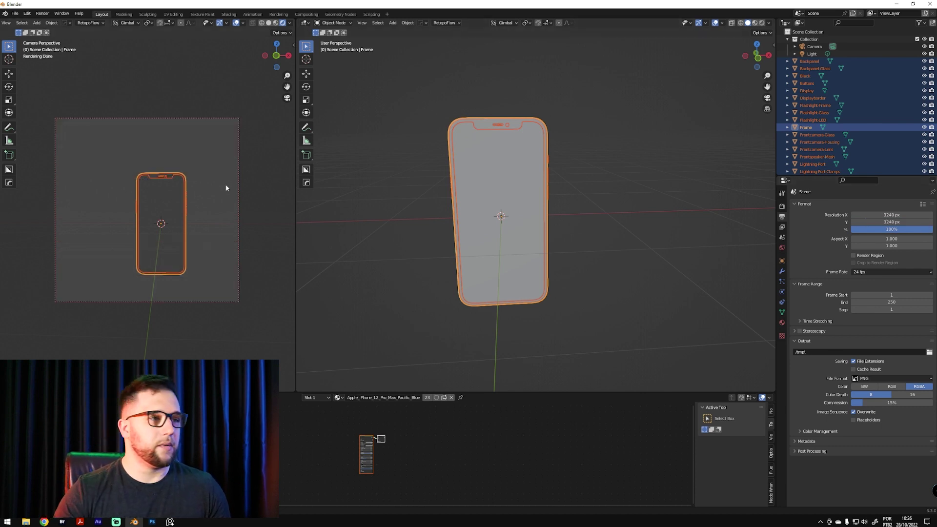
Reposition the camera so the phone appears upright, near the centre and larger within the square frame
mouse_move(571, 205)
middle_down()
mouse_move(557, 206)
mouse_move(567, 206)
middle_up()
mouse_move(159, 219)
middle_down()
mouse_move(170, 224)
mouse_move(165, 214)
mouse_move(177, 206)
mouse_move(185, 230)
mouse_move(172, 214)
middle_up()
middle_drag(678, 222, 340, 255)
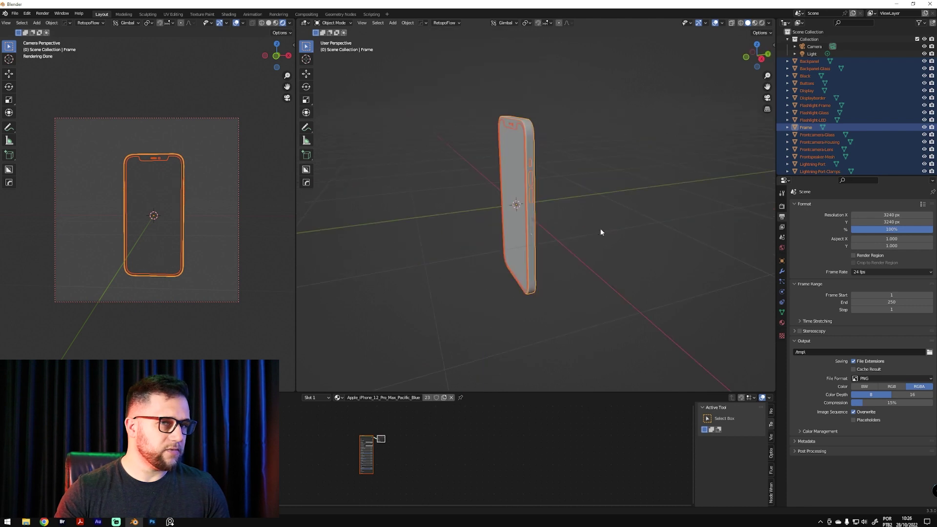
mouse_move(168, 203)
middle_down()
mouse_move(171, 172)
mouse_move(166, 190)
middle_up()
middle_drag(174, 228, 169, 183)
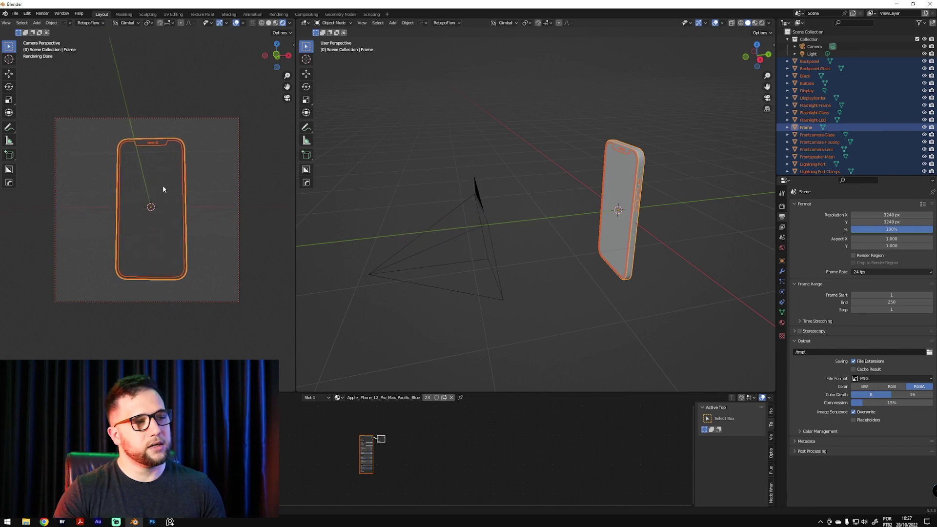
middle_drag(146, 247, 145, 216)
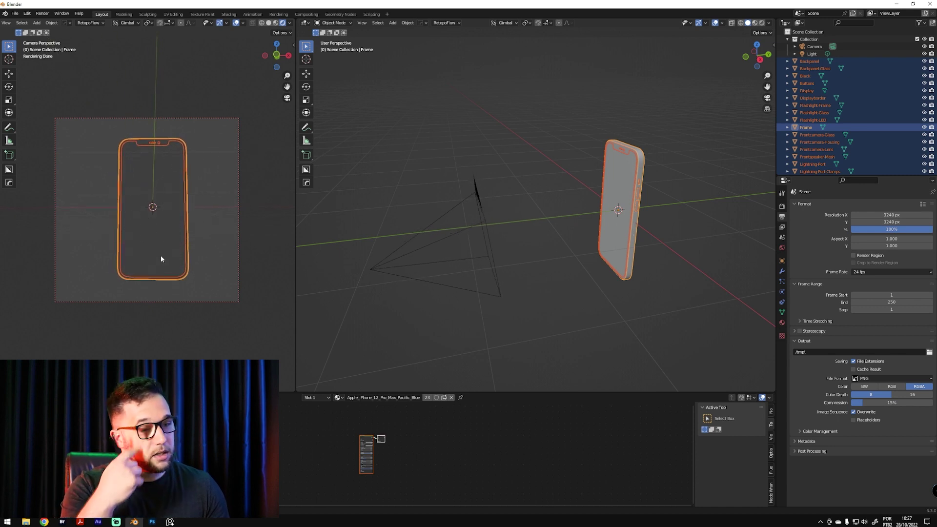
Show the World shader nodes and disconnect the Background node from the World Output surface
key(alt+a)
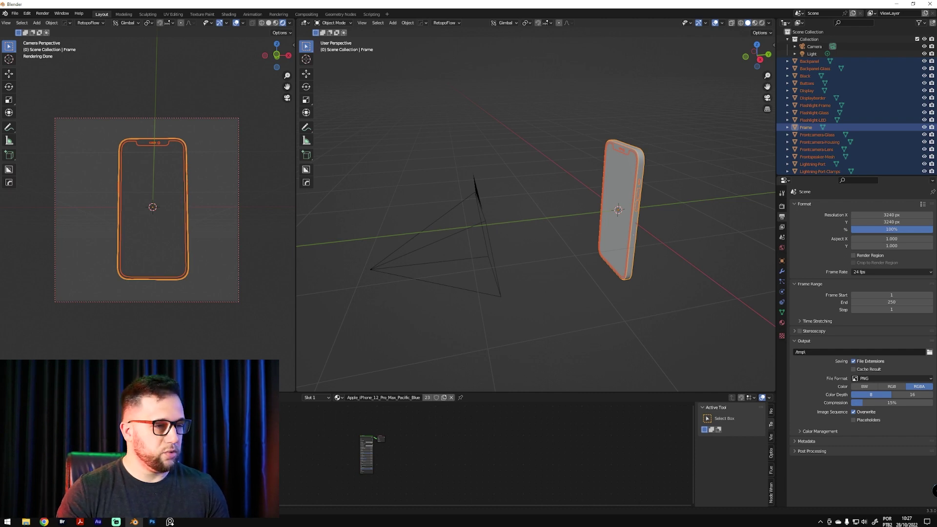
click(30, 420)
key(Home)
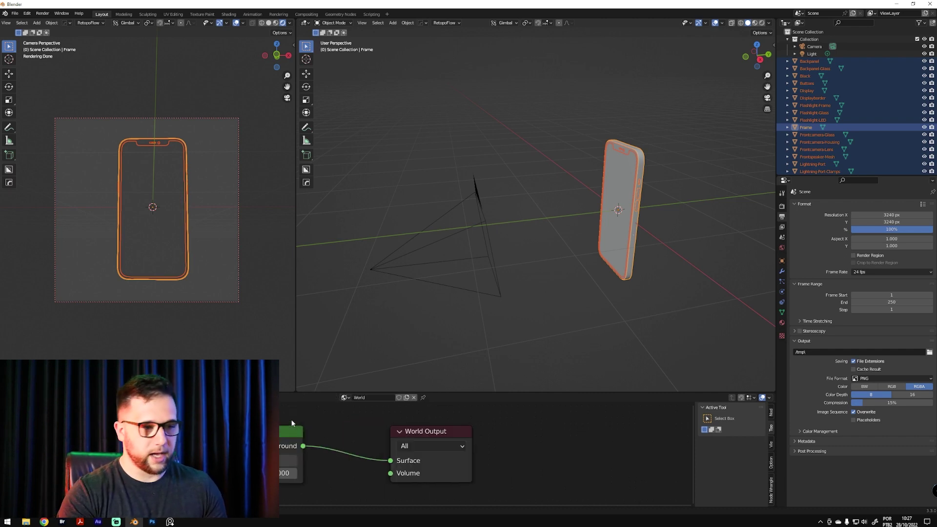
drag(390, 461, 363, 439)
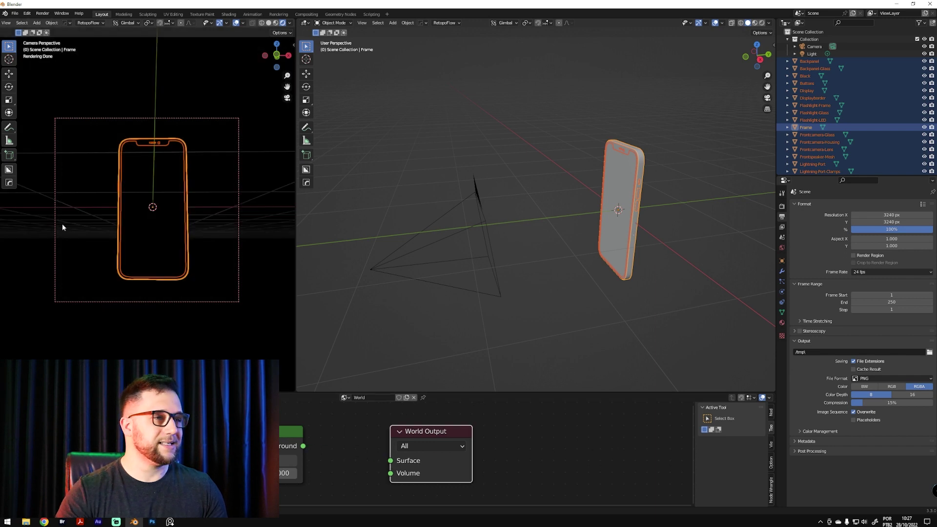
Hide the floor grid in the camera viewport's overlays and deselect the phone parts
click(243, 23)
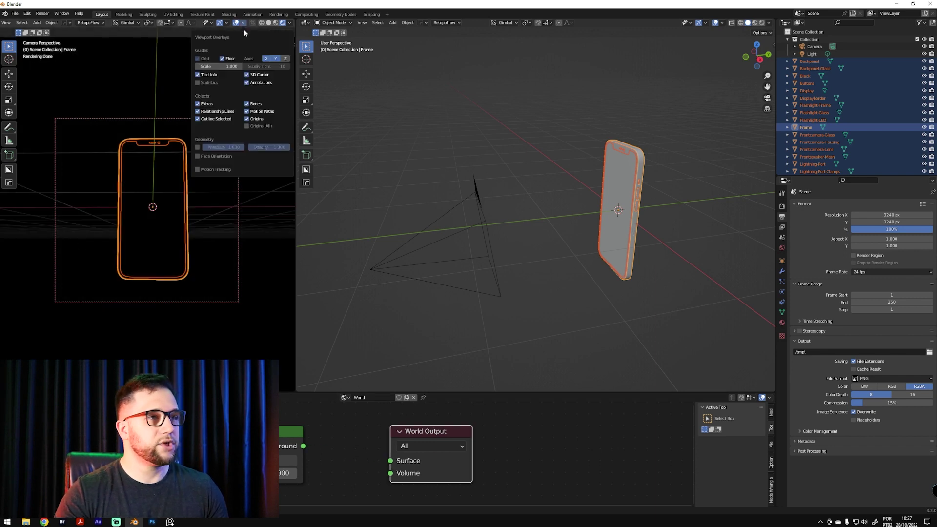
click(222, 58)
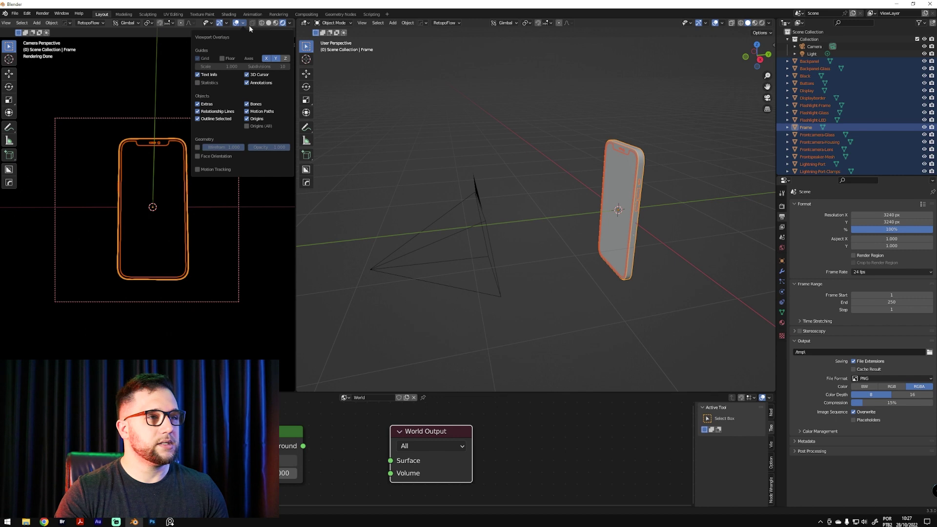
click(449, 344)
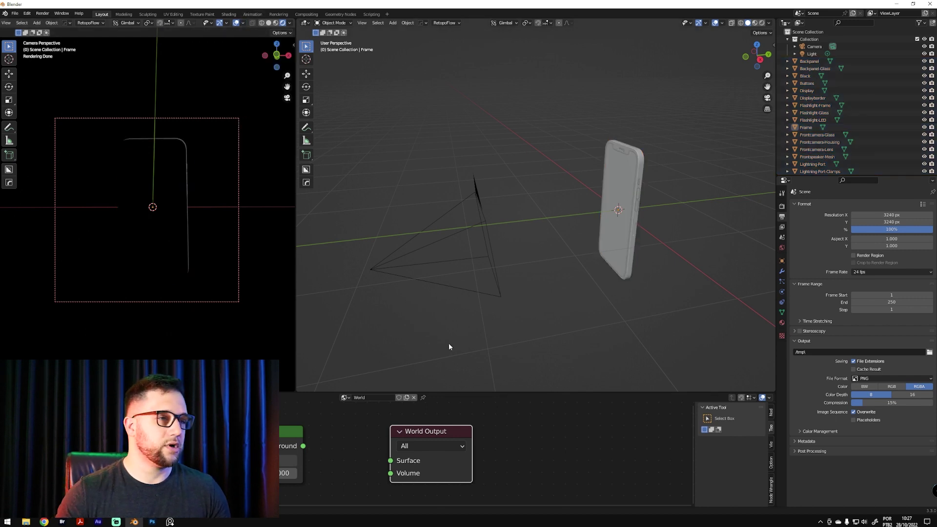
Move the existing point light from far behind the phone to a spot close to its upper edge
middle_drag(655, 196, 573, 252)
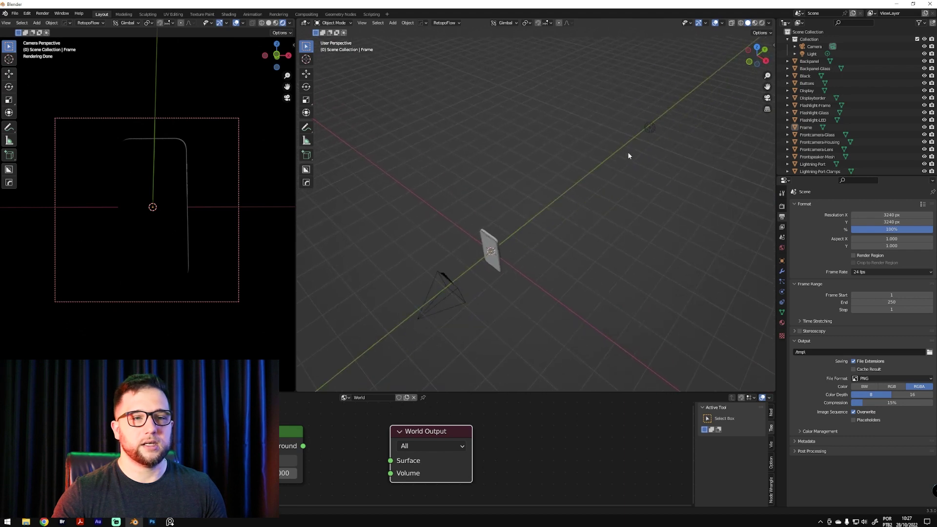
click(645, 130)
key(g)
click(449, 213)
middle_drag(425, 253, 642, 119)
key(g)
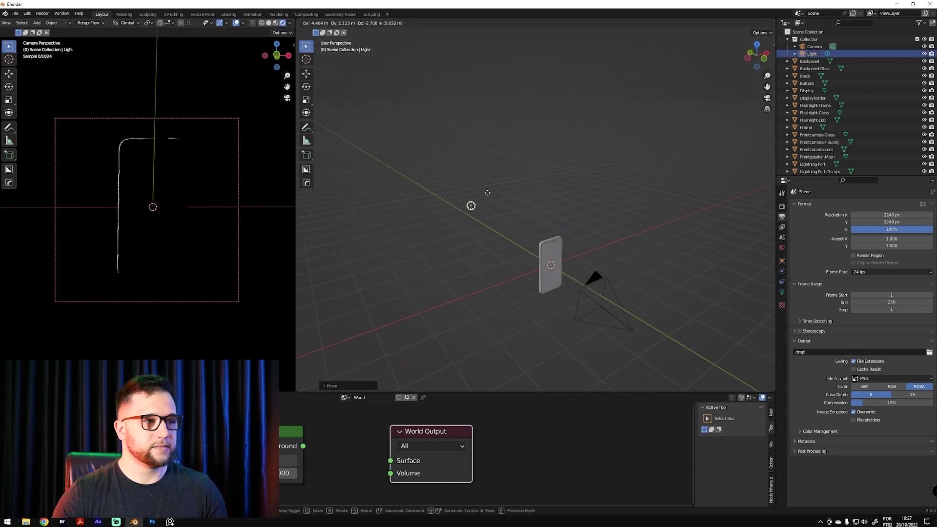
click(505, 197)
middle_drag(505, 197, 538, 250)
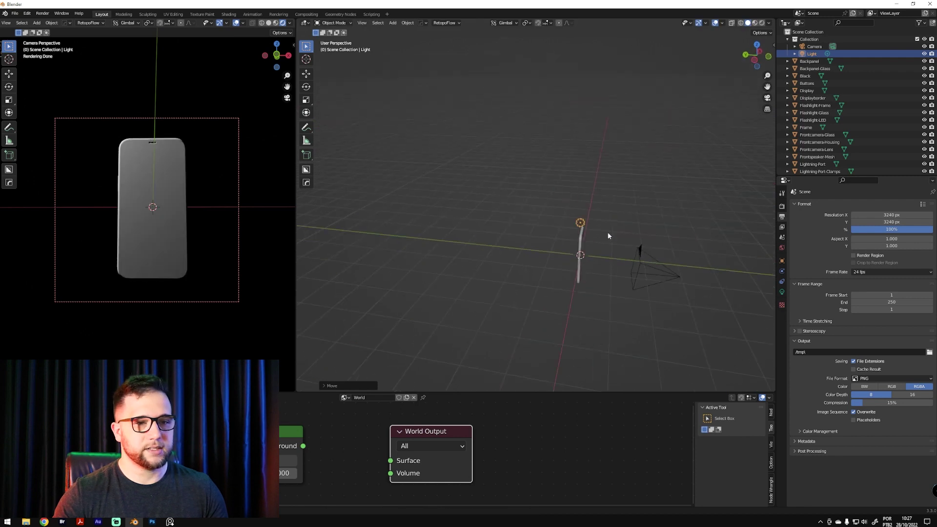
Reposition the point light above and slightly in front of the phone, on the camera's side
key(g)
right_click(610, 250)
middle_drag(610, 251, 498, 189)
key(g)
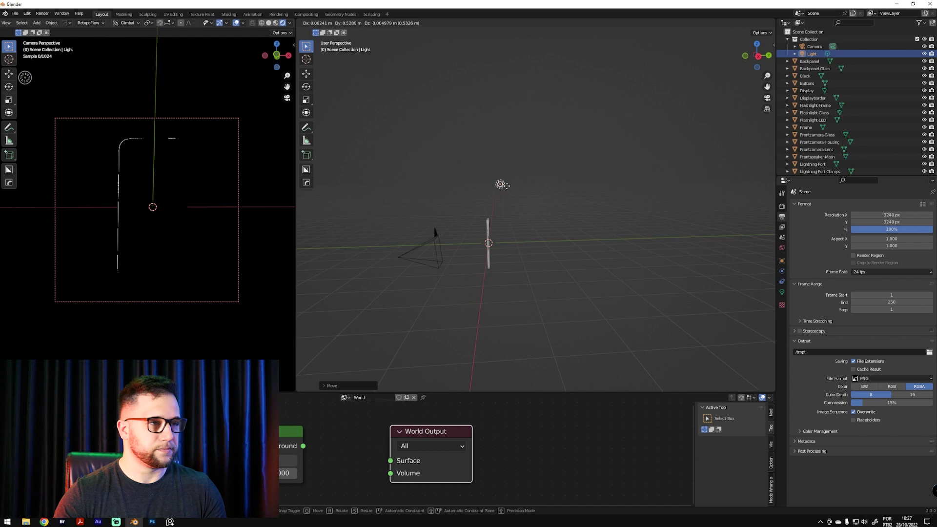
click(481, 197)
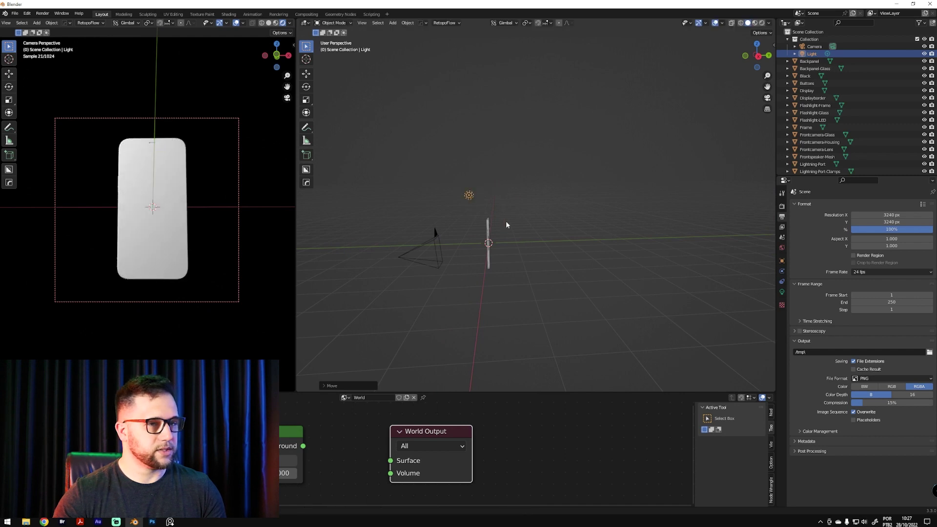
Change the existing point light's type to Area
click(781, 292)
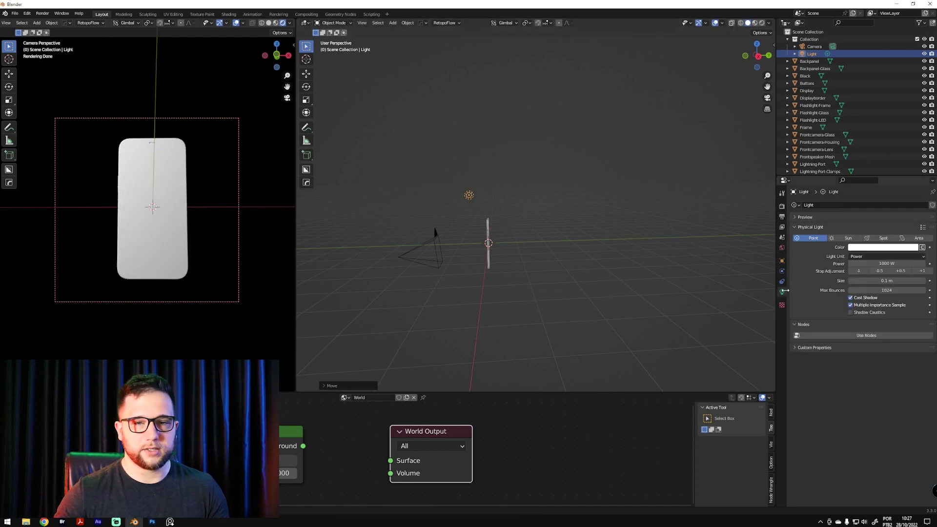
click(920, 239)
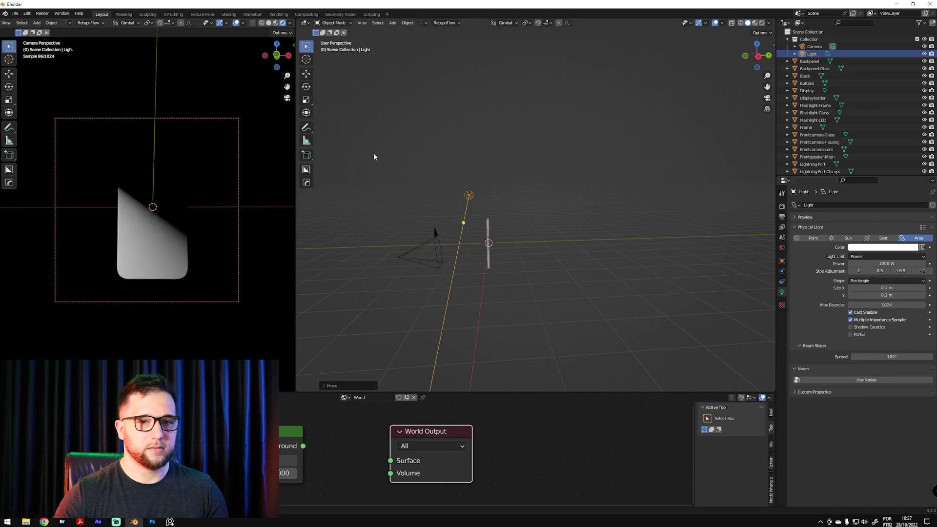
right_click(399, 267)
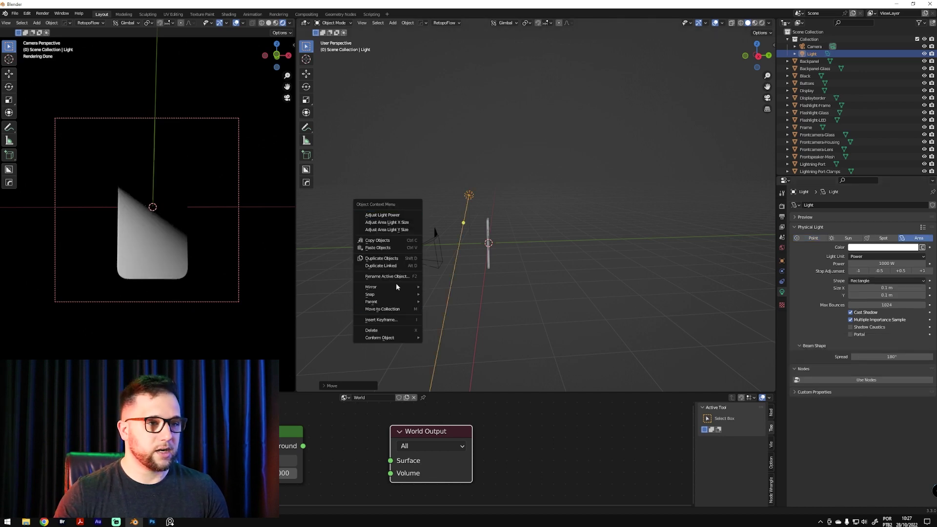
right_click(457, 277)
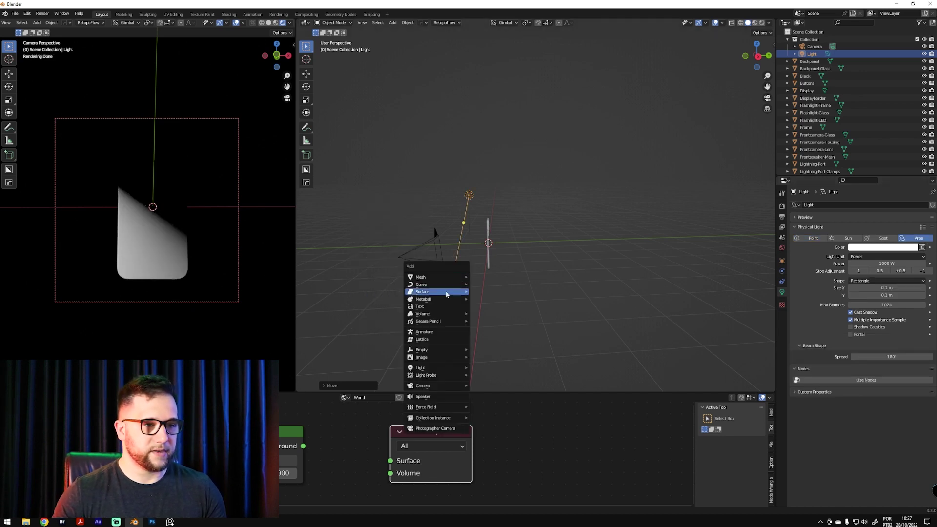
Turn on the Screencast Keys display in the 3D viewport
click(770, 24)
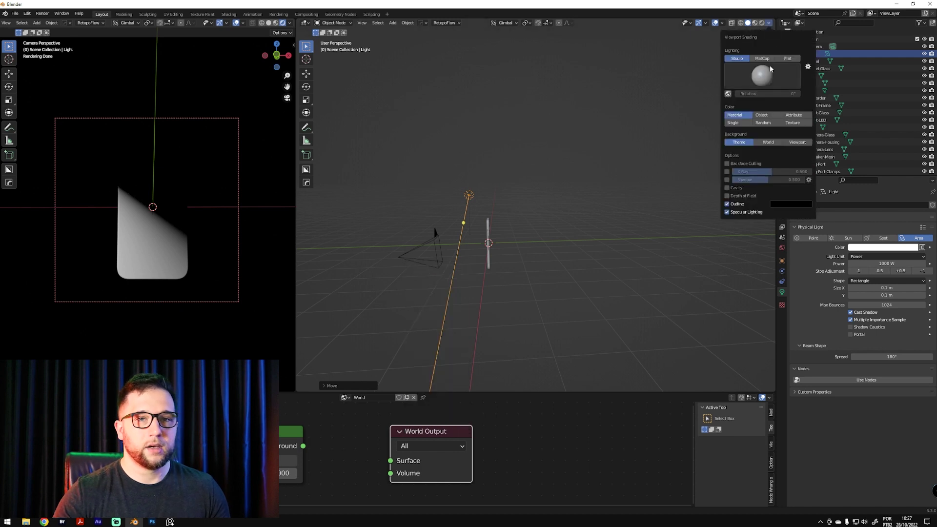
click(727, 126)
key(n)
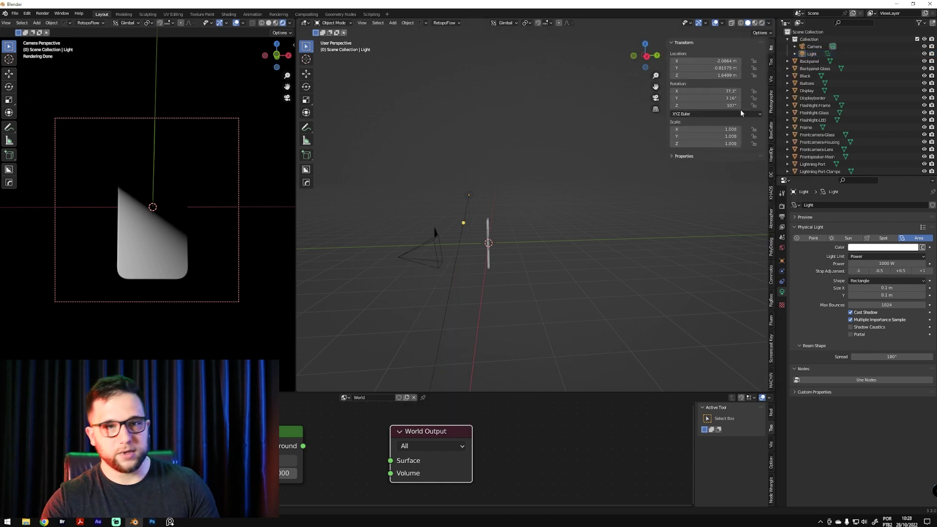
click(771, 354)
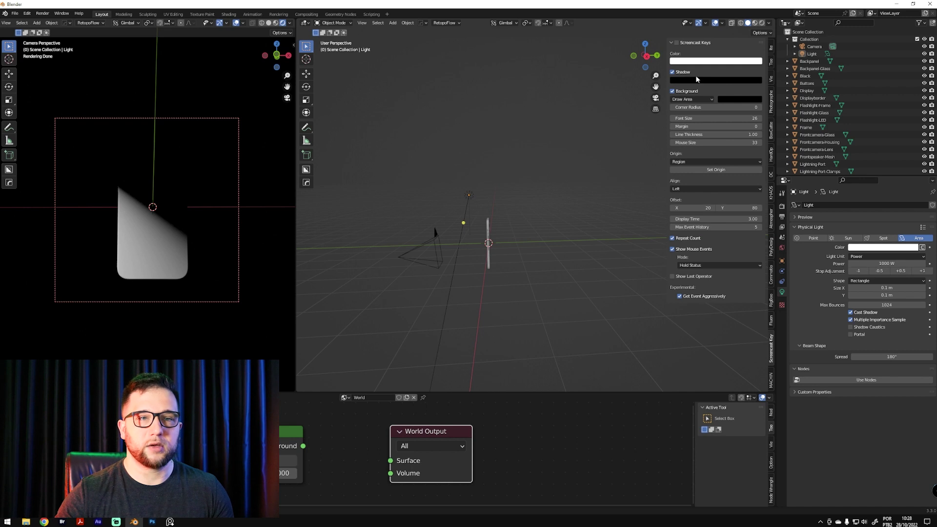
click(522, 177)
key(n)
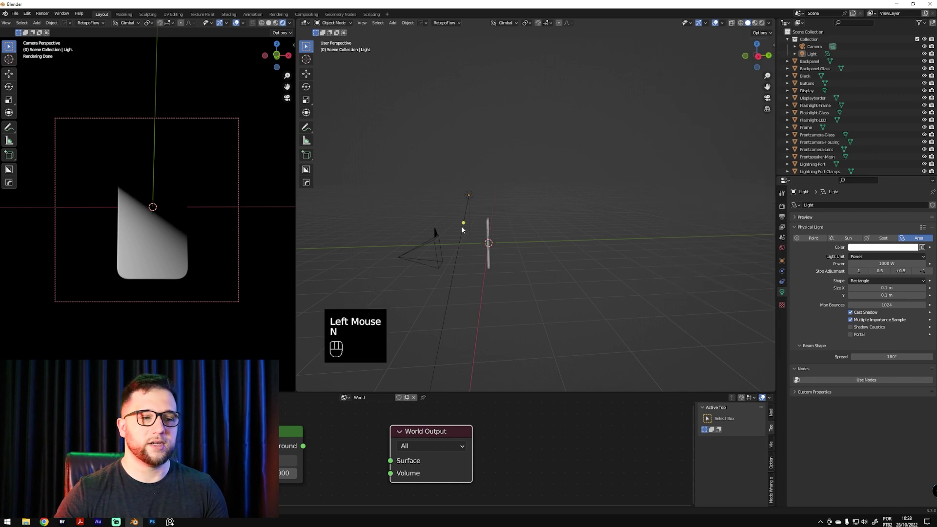
Add a new area light to the scene and raise it along Z to just above the phone
middle_drag(423, 273, 481, 304)
key(shift+a)
mouse_move(444, 257)
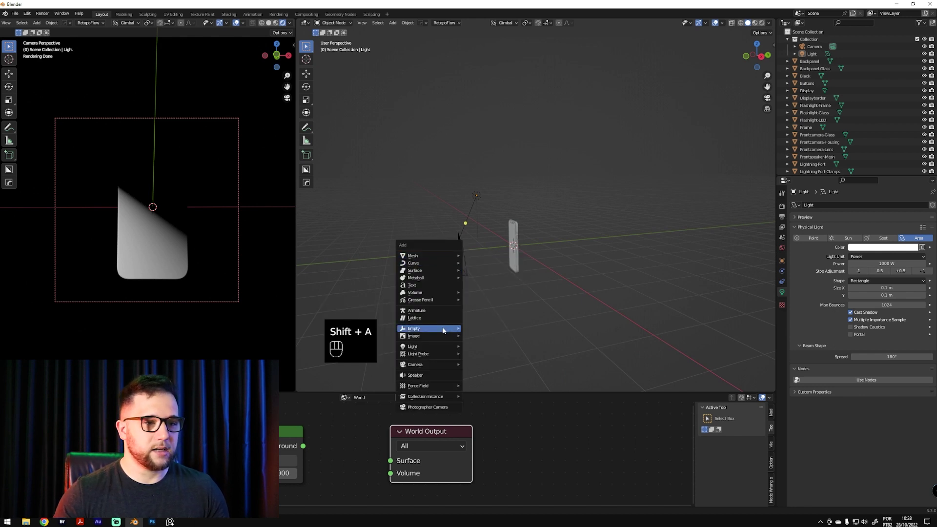
mouse_move(439, 346)
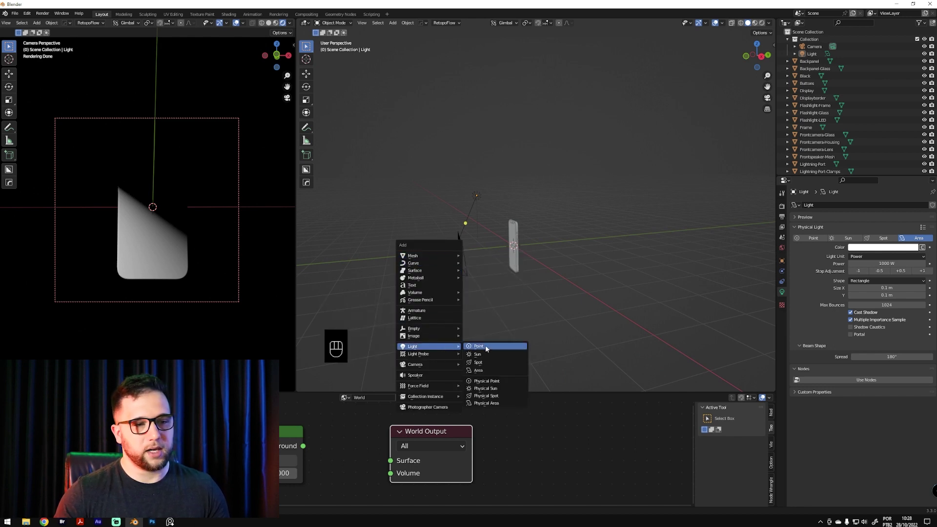
click(494, 404)
key(g)
key(z)
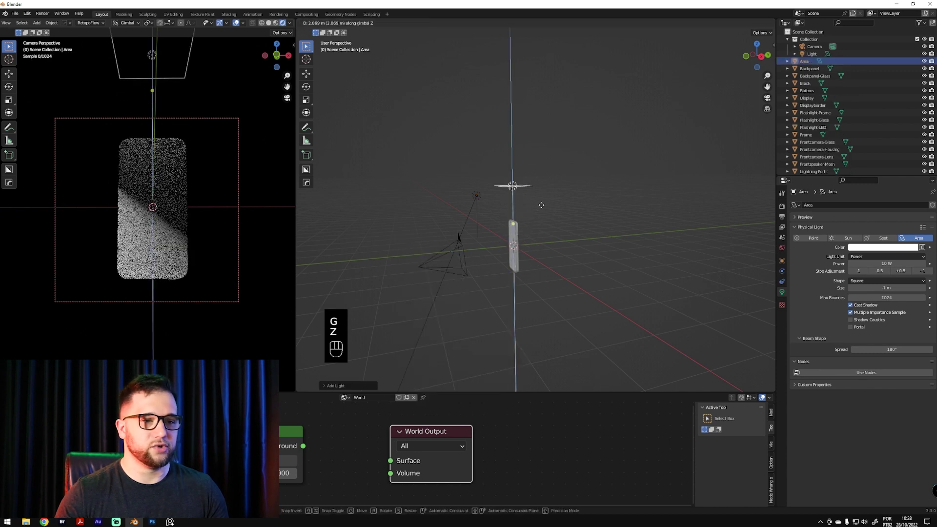
click(540, 224)
Shift the new area light along X to the phone's left side and rotate it about Y to face the phone
middle_drag(443, 230, 497, 223)
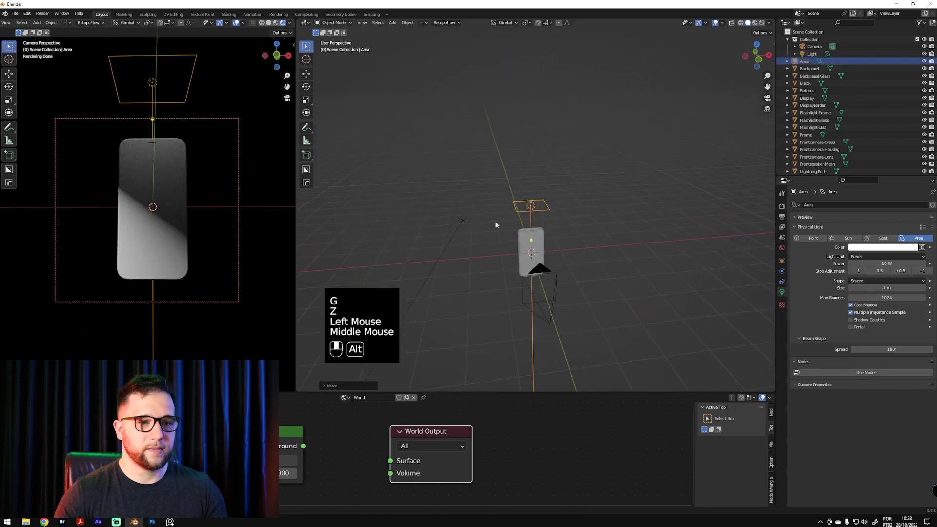
key(g)
key(x)
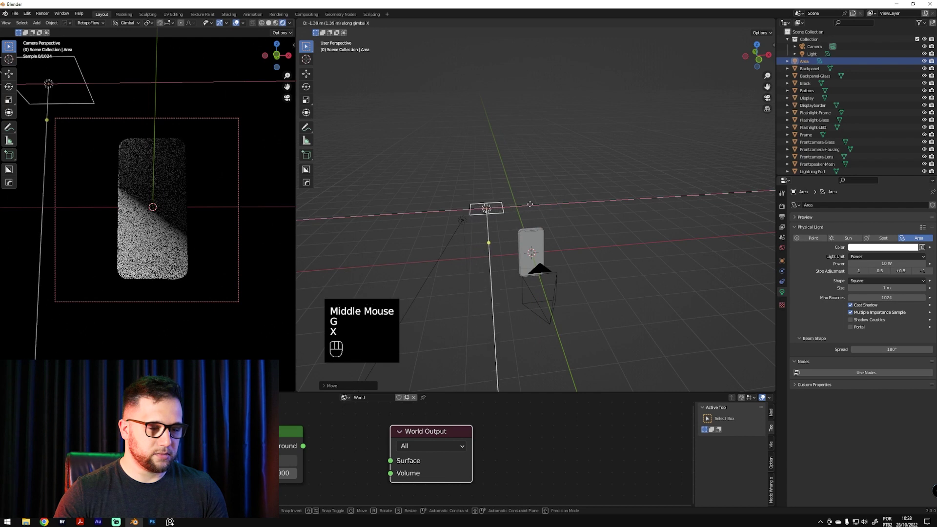
click(564, 225)
key(r)
key(y)
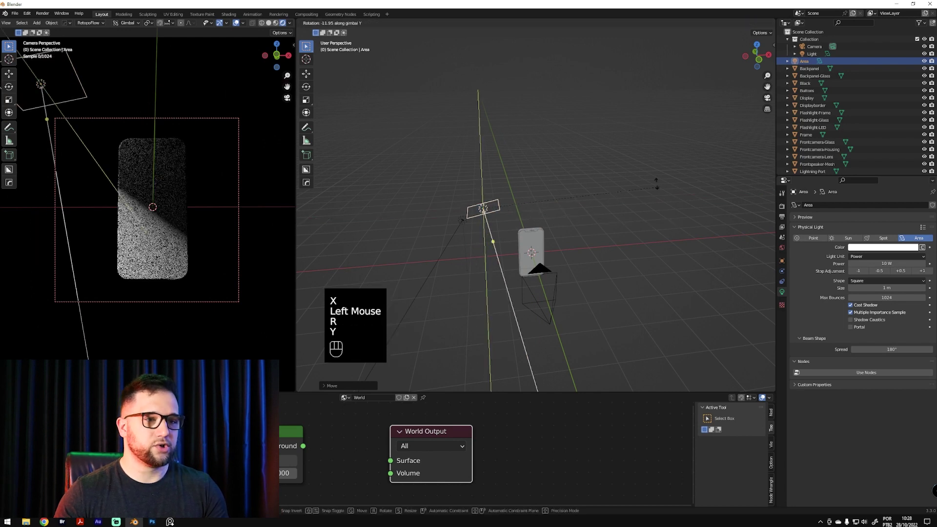
click(462, 222)
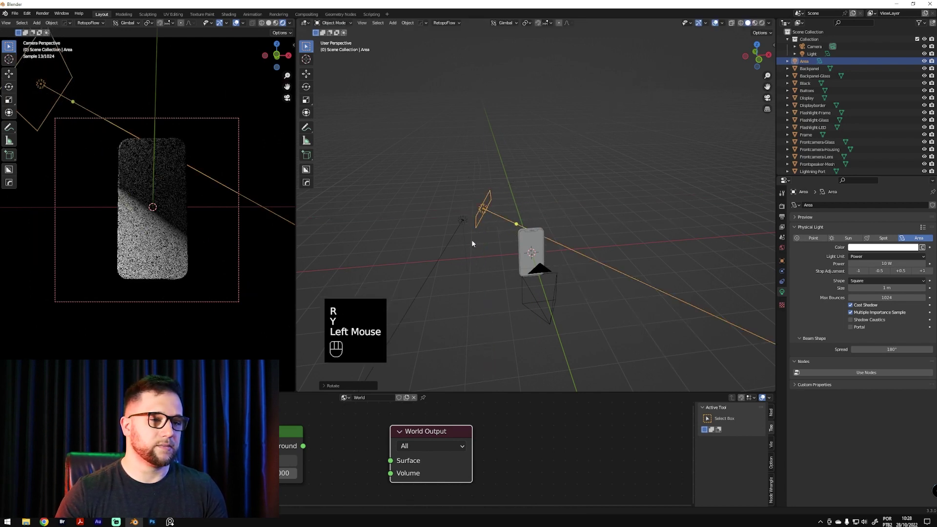
Delete the original light and select the new area light
click(461, 224)
key(Delete)
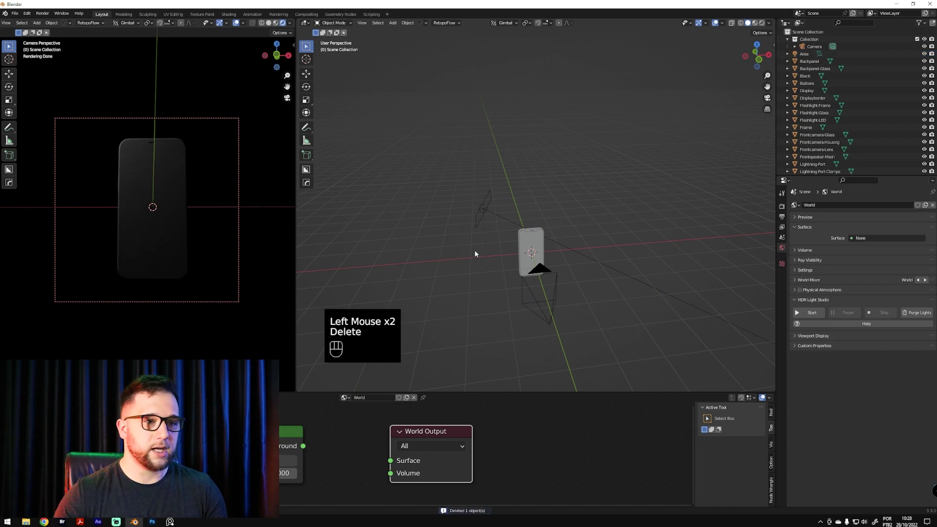
click(495, 250)
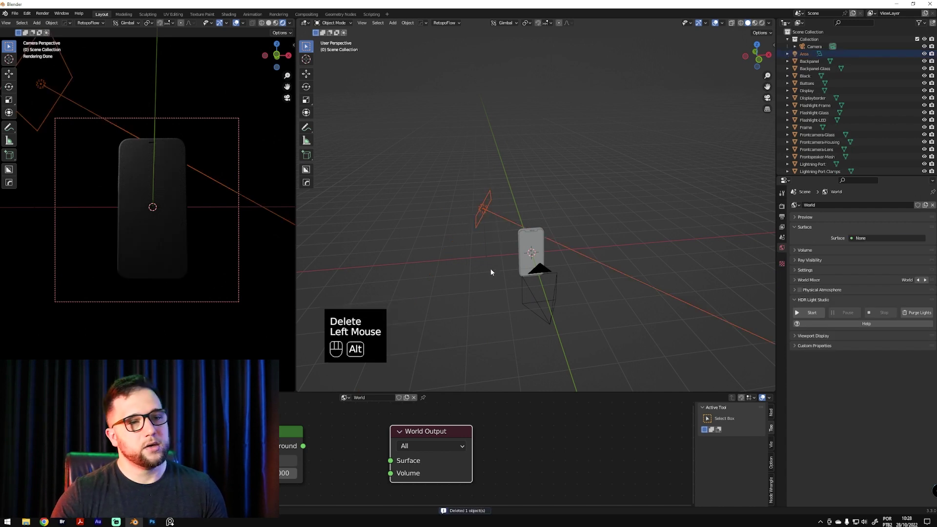
Lower the area light beside the phone, toward the height of its upper half
middle_drag(493, 271, 485, 194)
key(g)
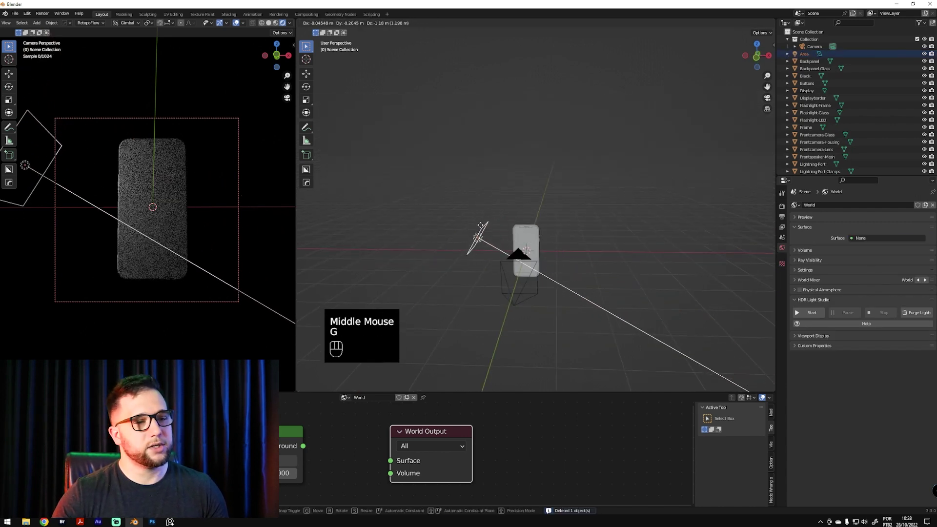
click(473, 269)
In top view, shift the area light in front of the phone's plane and rotate it toward the phone
mouse_move(473, 269)
middle_down()
mouse_move(484, 279)
mouse_move(464, 268)
middle_up()
key(grave)
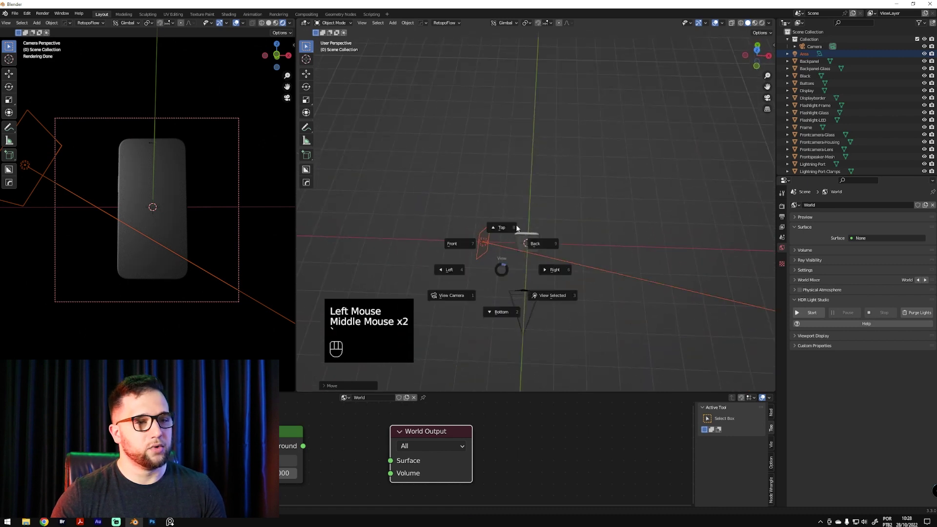
key(g)
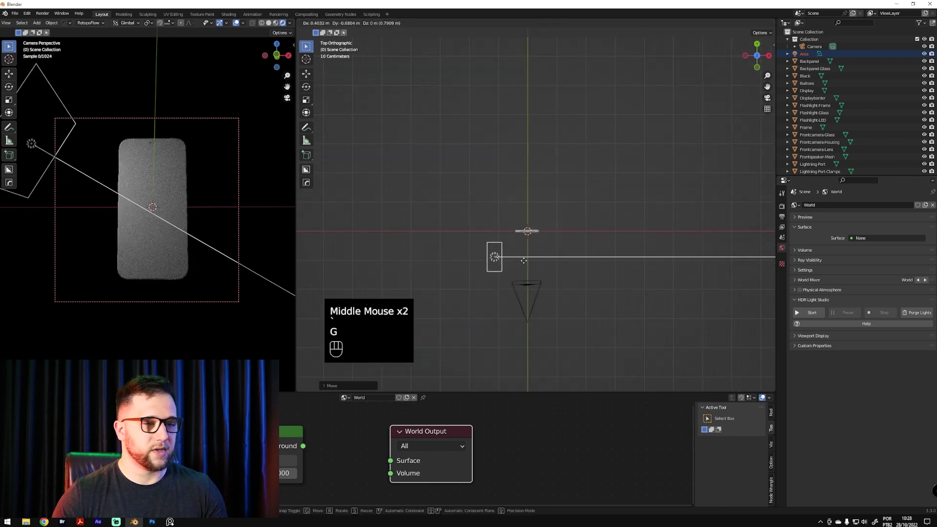
click(524, 255)
key(r)
click(568, 340)
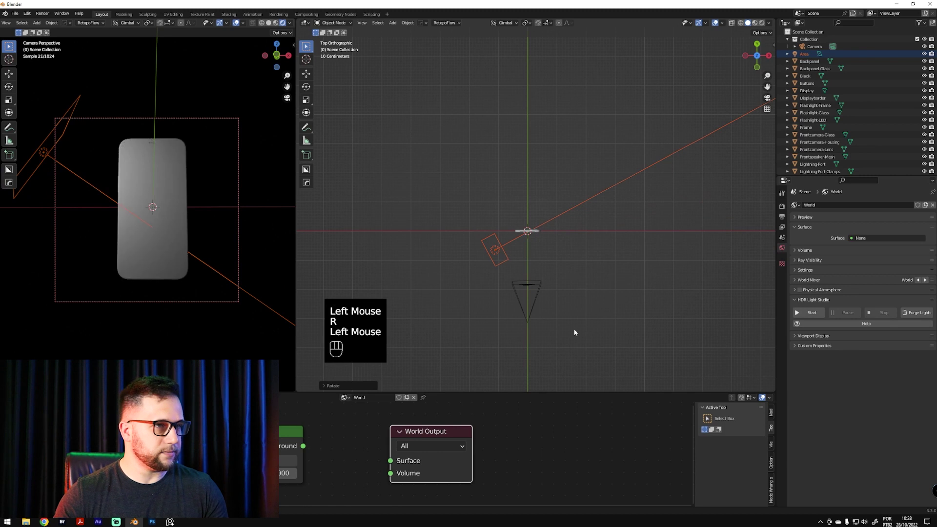
Move the area light a little nearer the camera and refine its rotation so it aims at the phone
key(g)
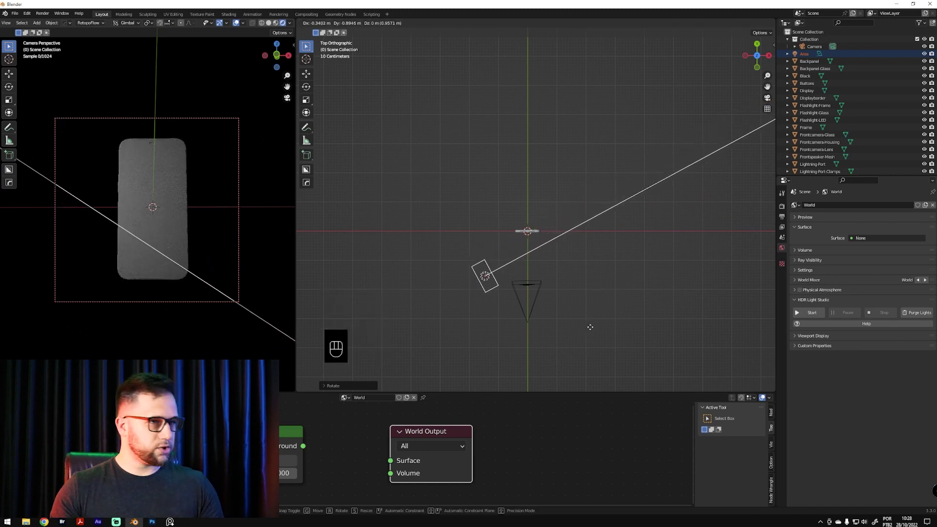
click(596, 311)
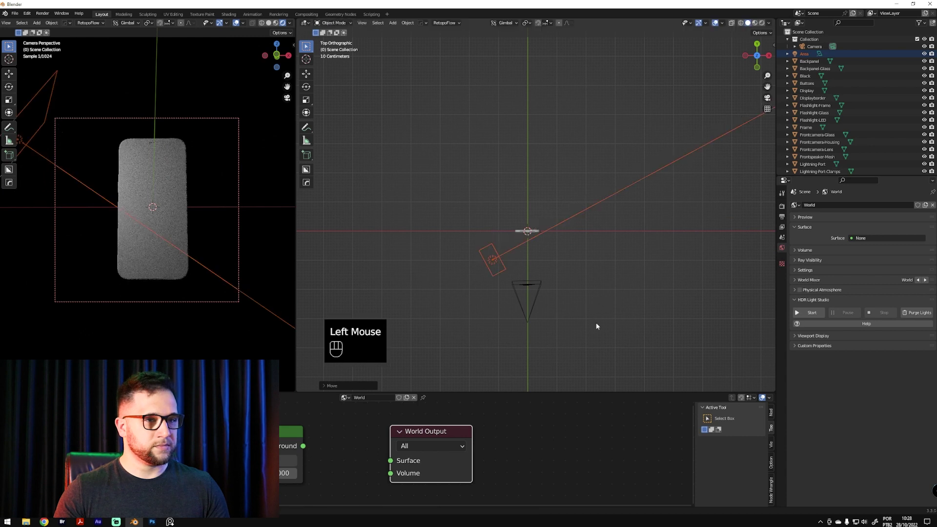
key(r)
click(796, 213)
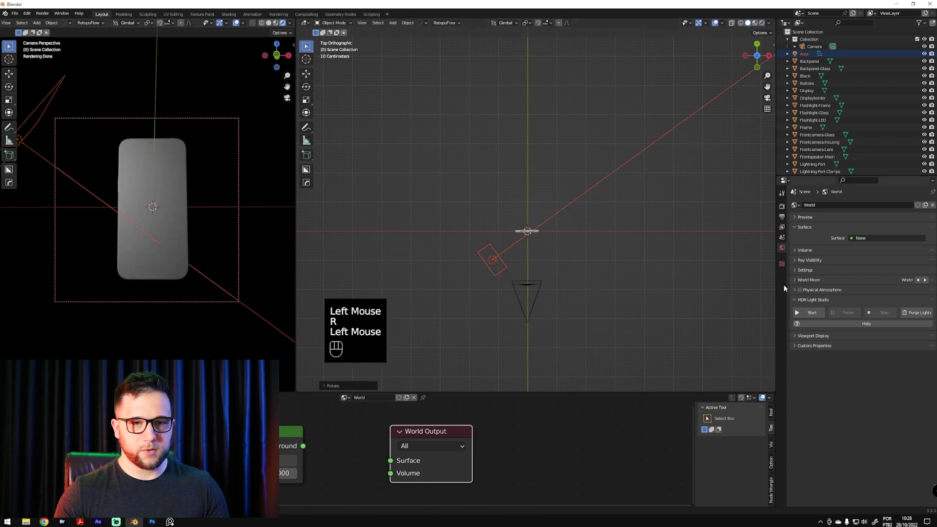
Set the area light's power to 40 W and move the light diagonally farther from the phone
click(492, 258)
click(782, 291)
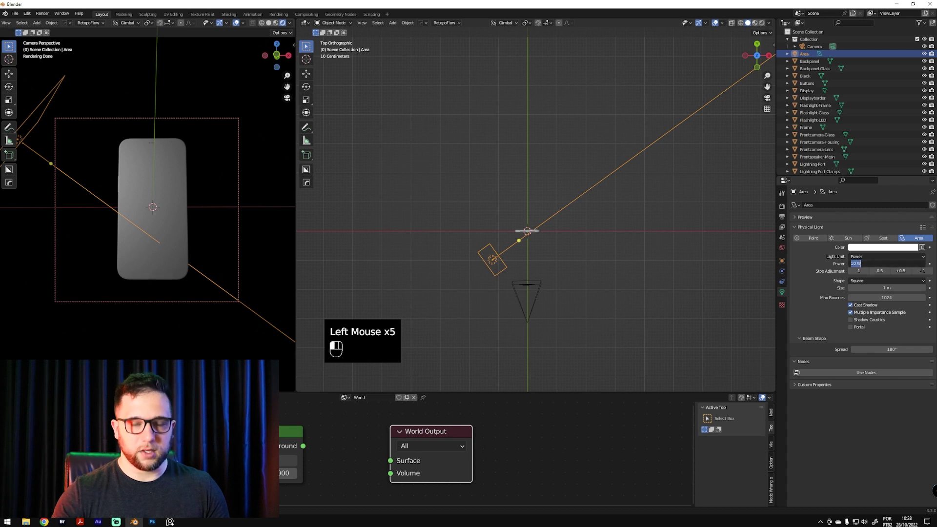
key(Return)
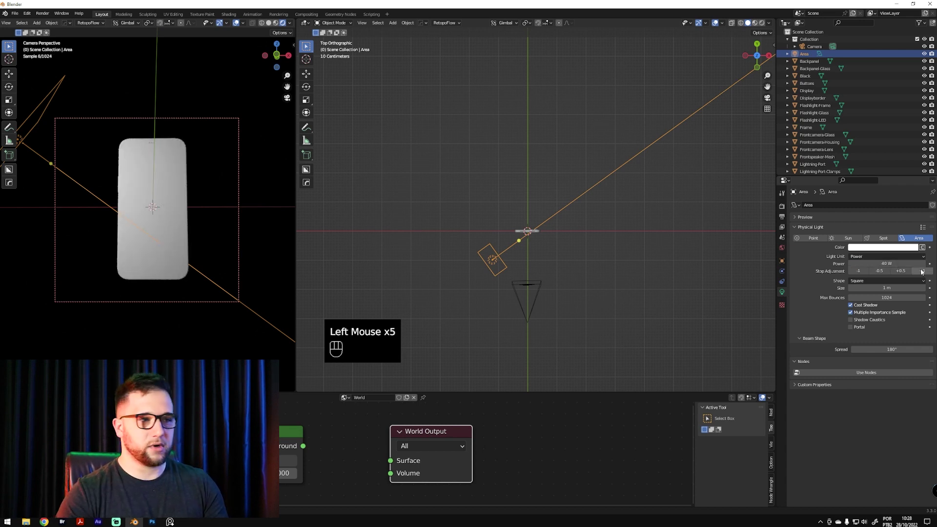
key(g)
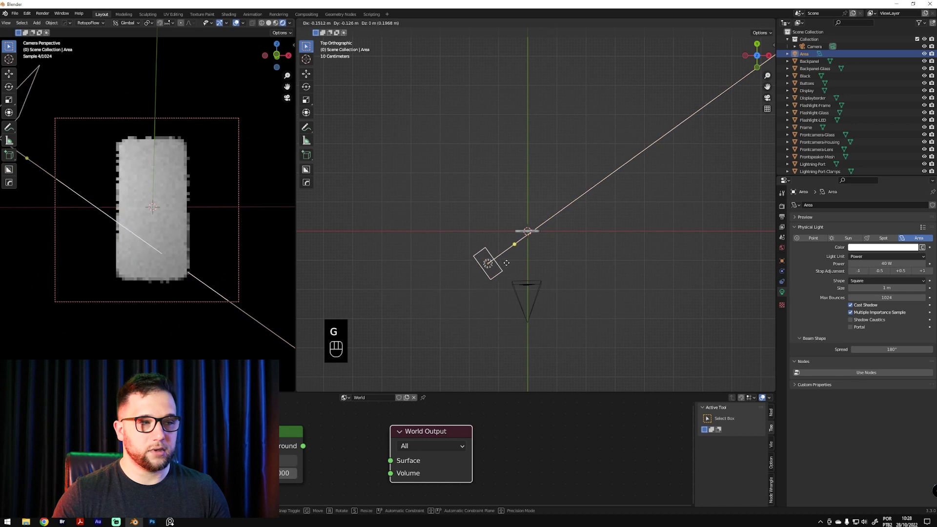
click(491, 279)
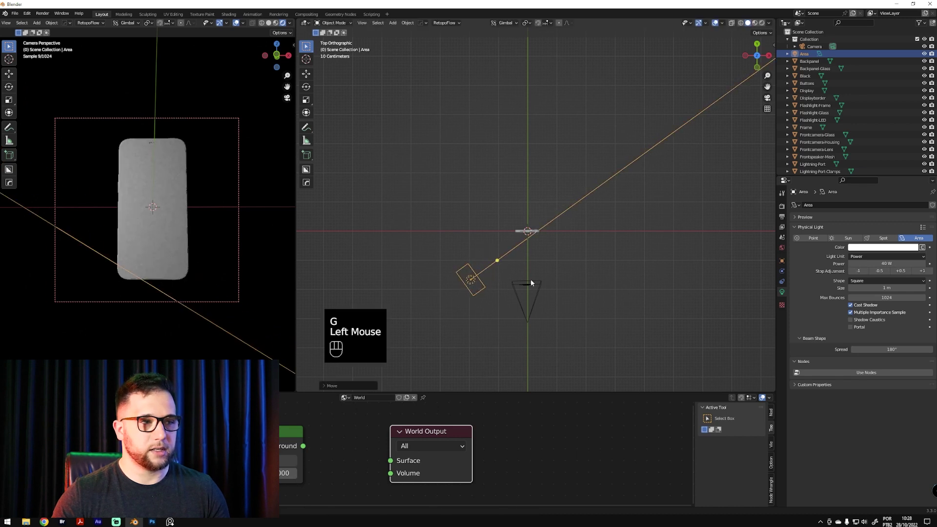
Enlarge the area light and move it away from the camera side until it stands roughly level with the phone's plane
key(s)
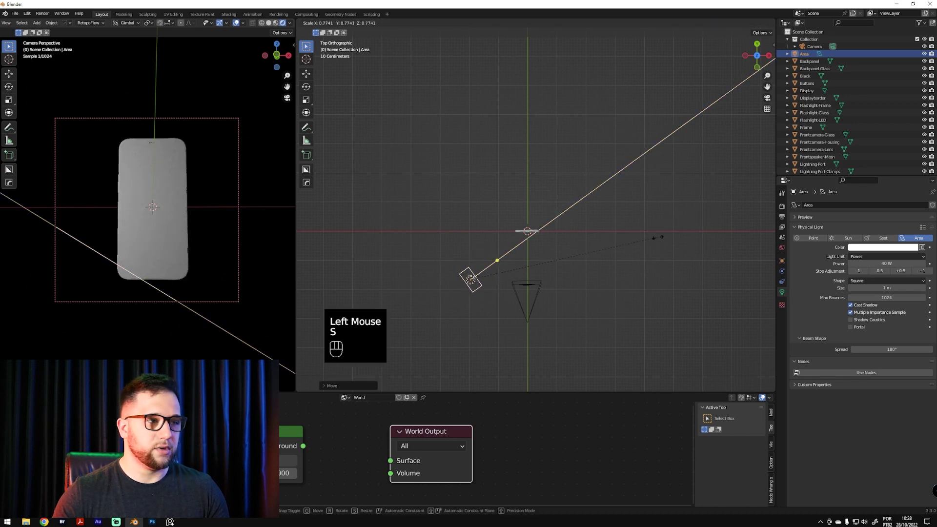
click(707, 204)
key(s)
click(519, 278)
key(g)
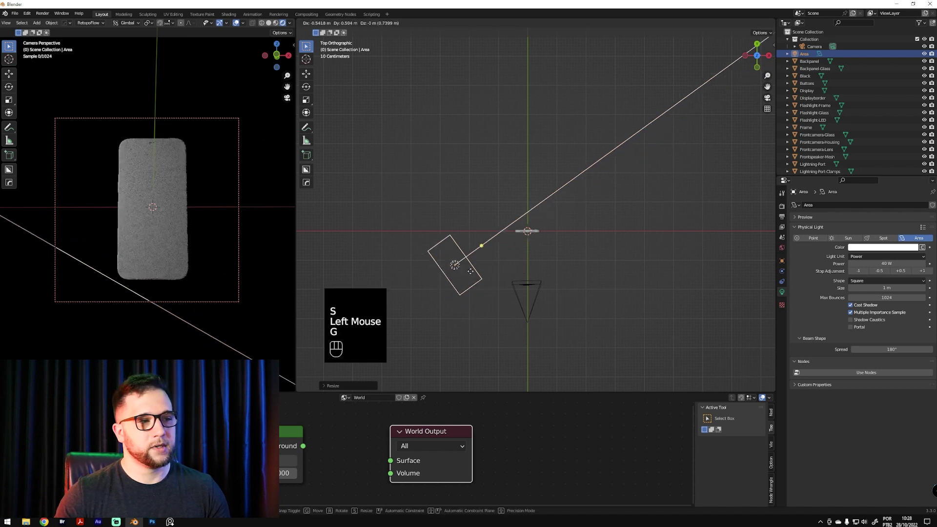
click(473, 236)
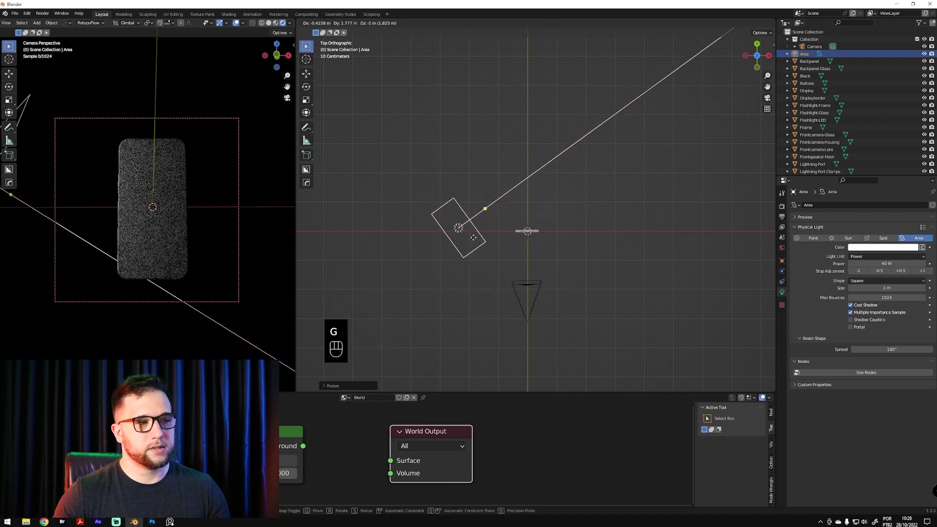
middle_drag(557, 273, 562, 143)
click(512, 136)
key(g)
right_click(510, 123)
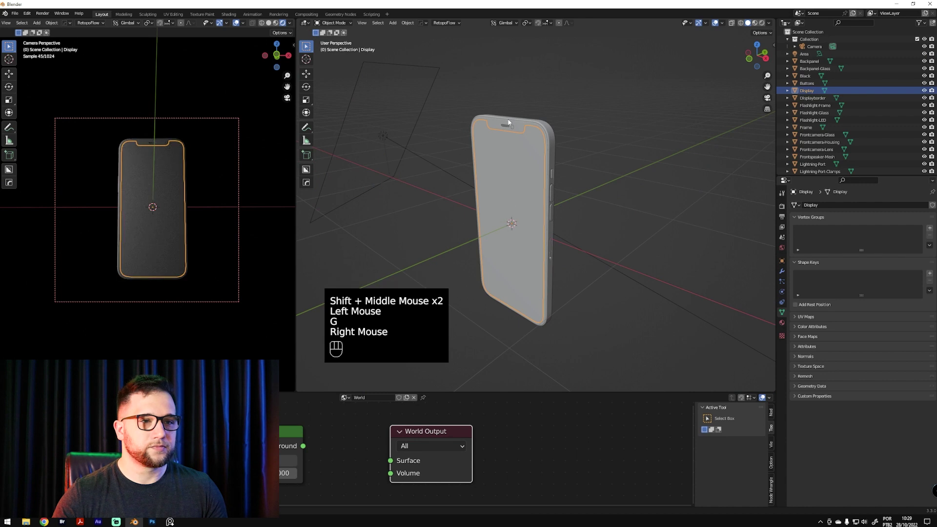
click(518, 125)
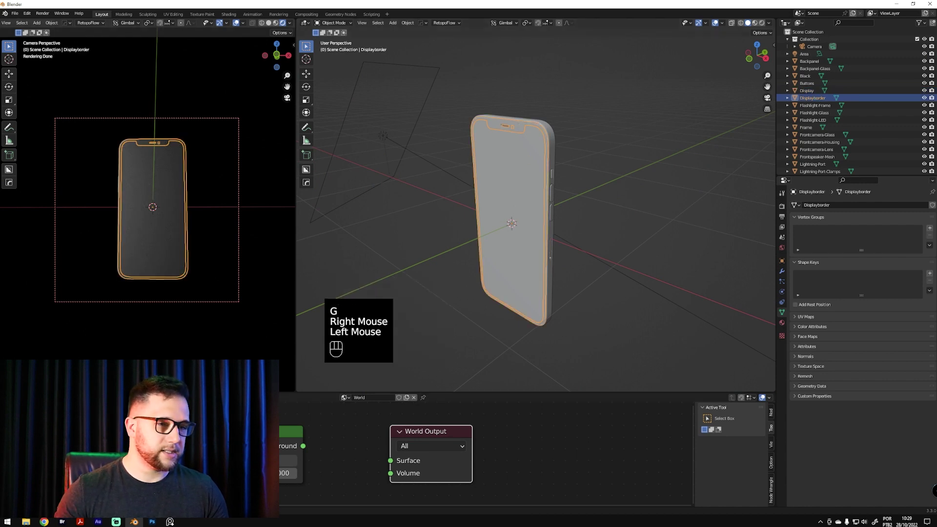
Select all the phone's parts and rotate them about the X axis so the phone leans backward
alt+middle_drag(444, 230, 568, 148)
alt+middle_drag(585, 180, 617, 224)
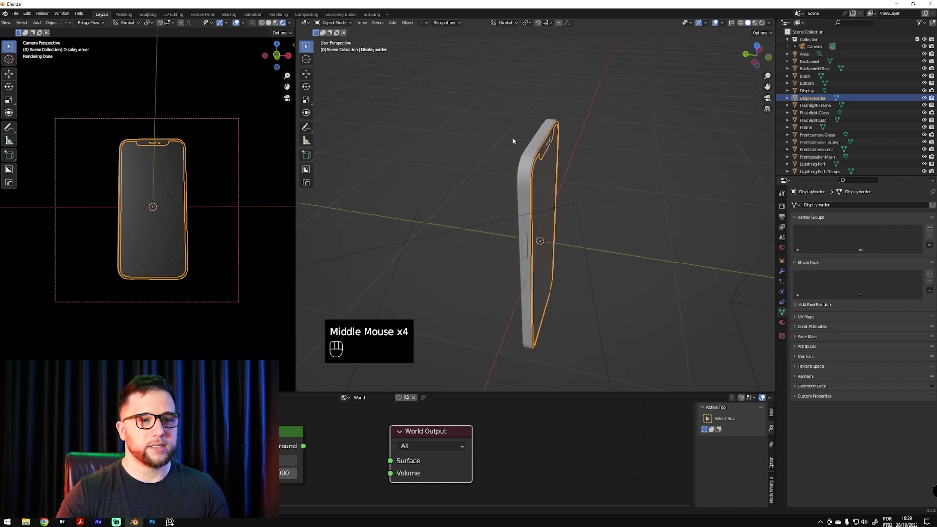
ctrl+middle_drag(621, 176, 597, 207)
drag(517, 147, 568, 301)
middle_drag(569, 301, 546, 205)
key(r)
key(x)
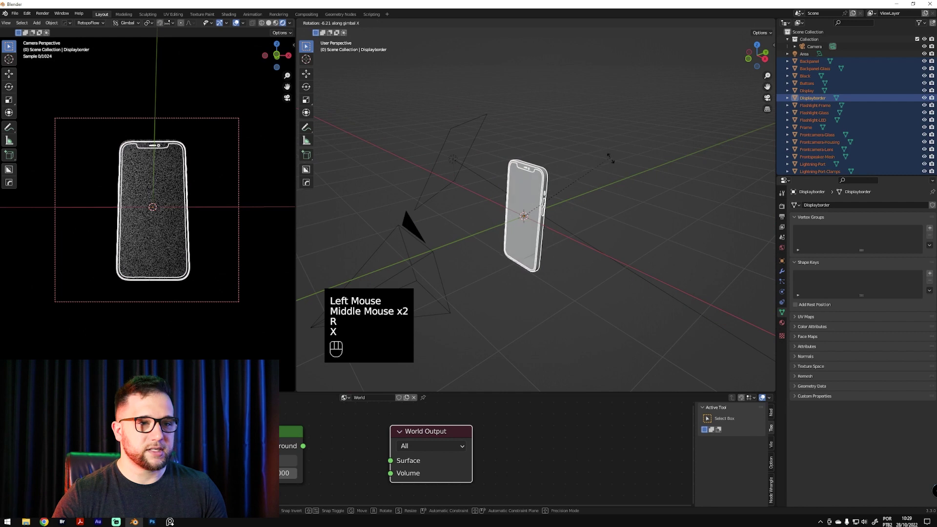
click(620, 240)
Rotate the phone about the Z axis to an angled pose and shift it off-centre in the camera frame
key(r)
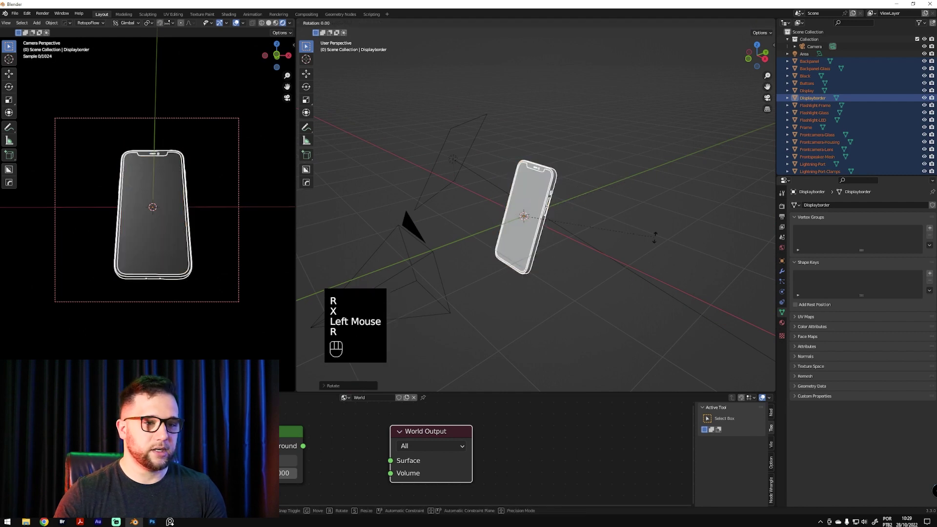
key(z)
click(577, 251)
alt+middle_drag(577, 251, 618, 212)
key(g)
click(618, 258)
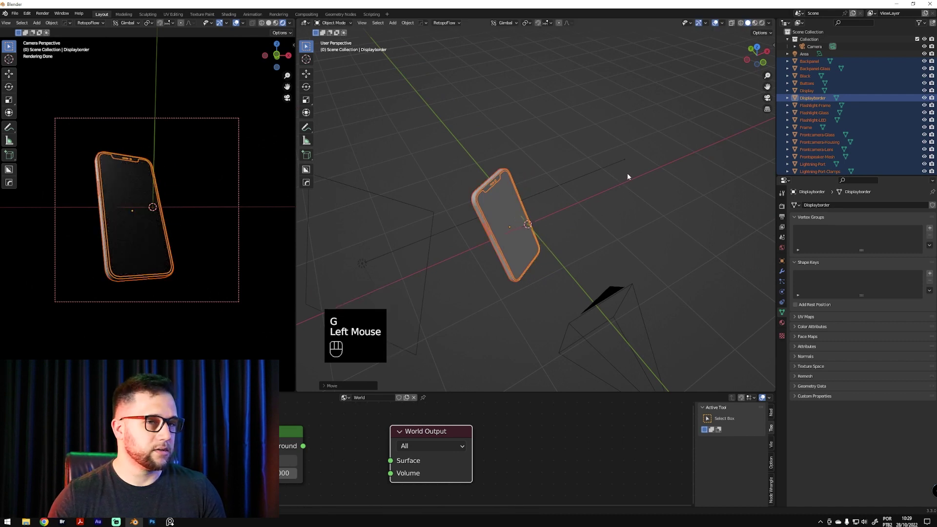
Fine-tune the phone's rotation in top view
key(grave)
key(r)
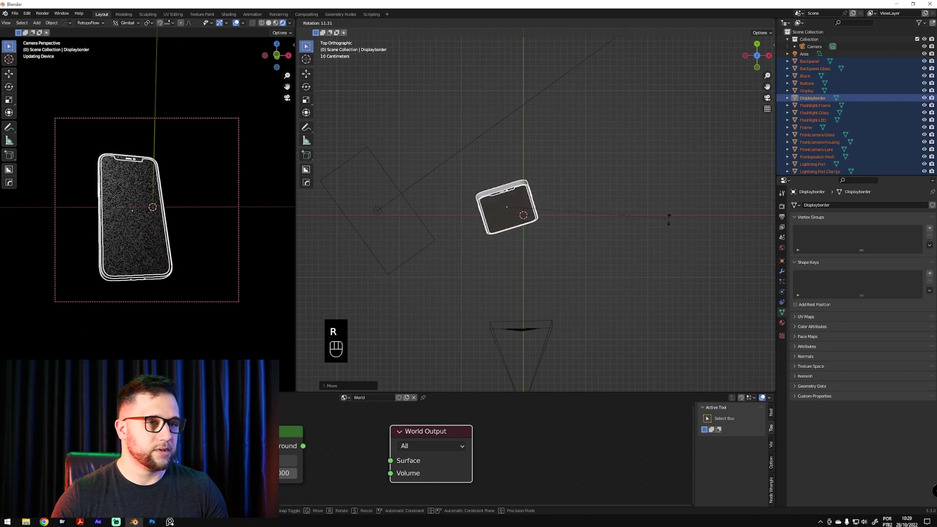
click(669, 174)
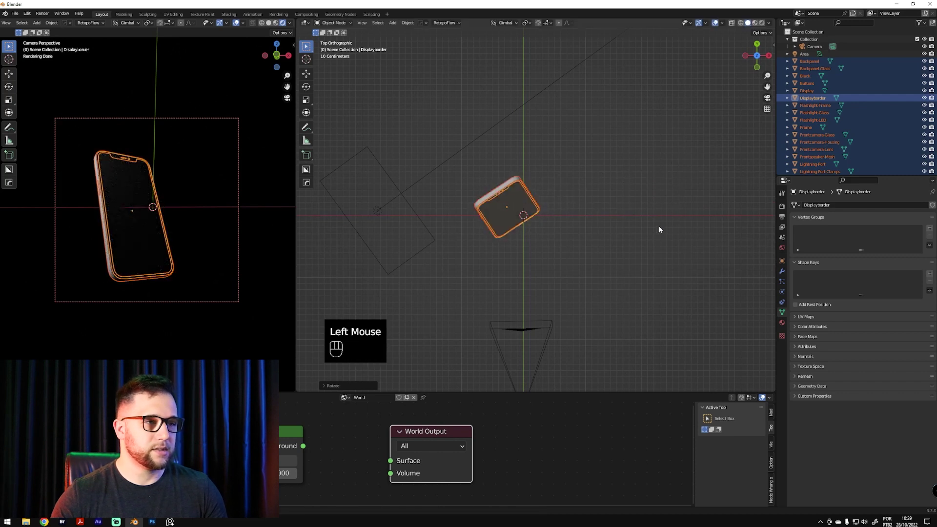
Set the camera's focal length to 80 mm and move the camera back to reframe the phone
click(548, 323)
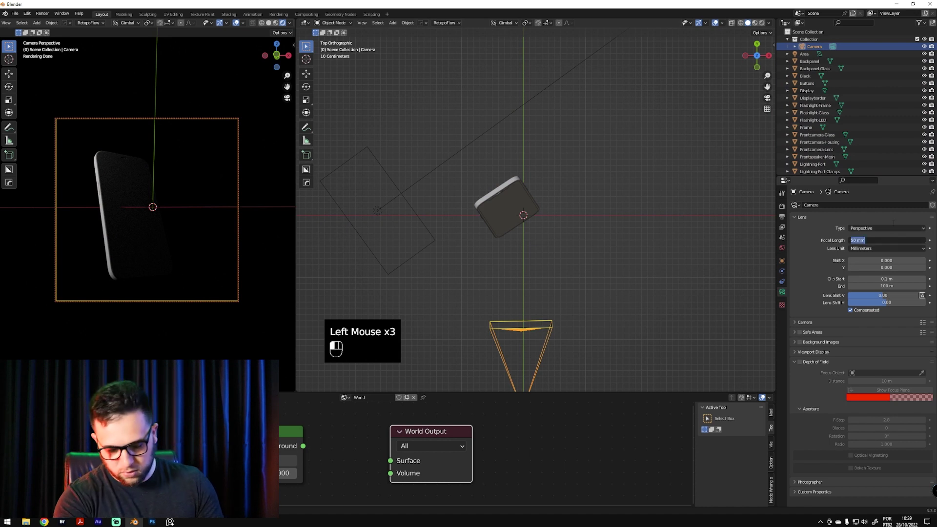
key(Return)
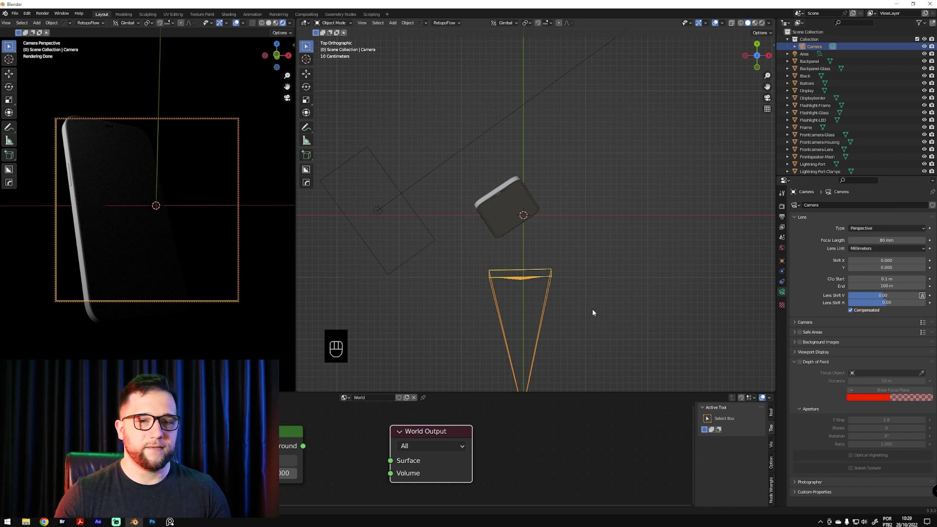
key(g)
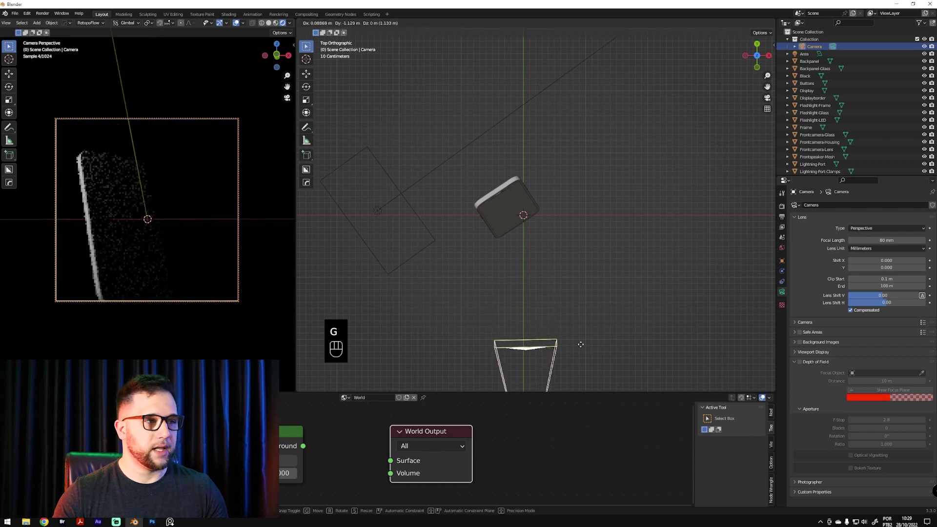
click(575, 304)
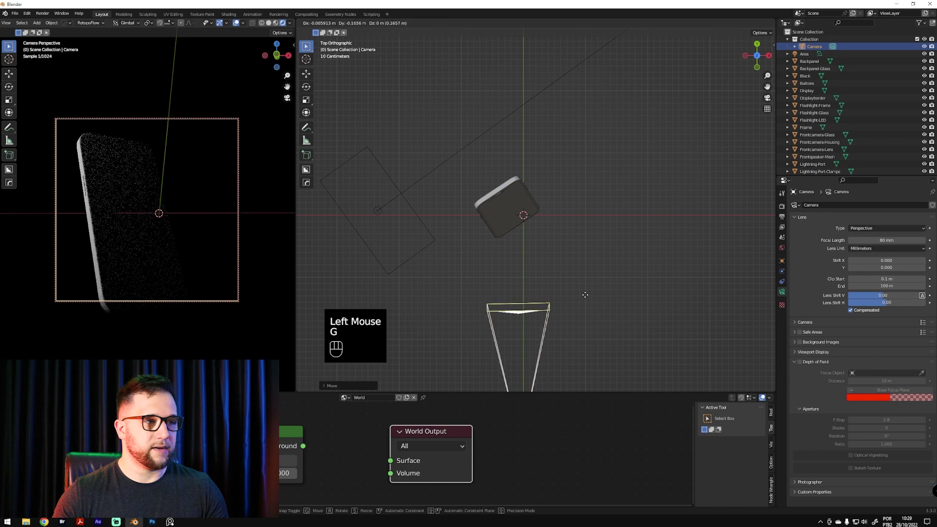
key(g)
click(592, 343)
key(g)
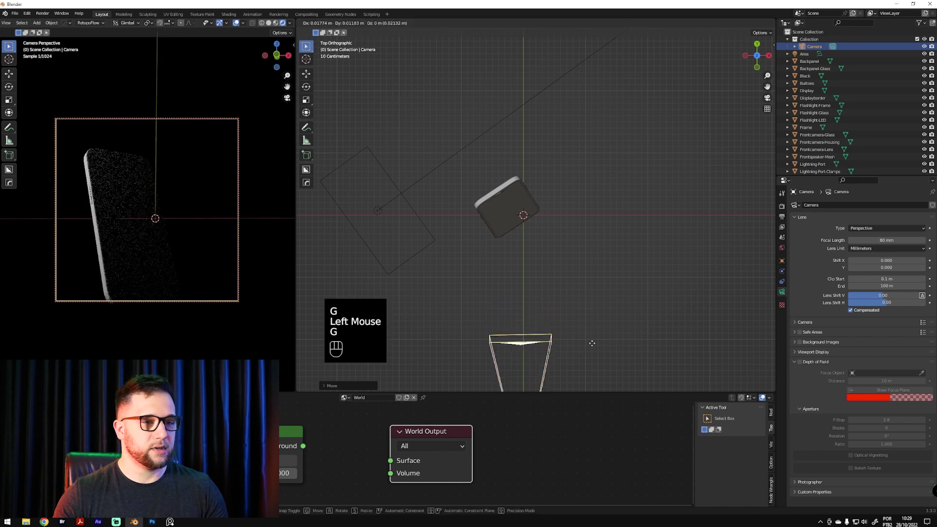
click(595, 346)
Raise the camera in right view so the phone sits lower in the frame, leaving space above it
key(grave)
click(654, 350)
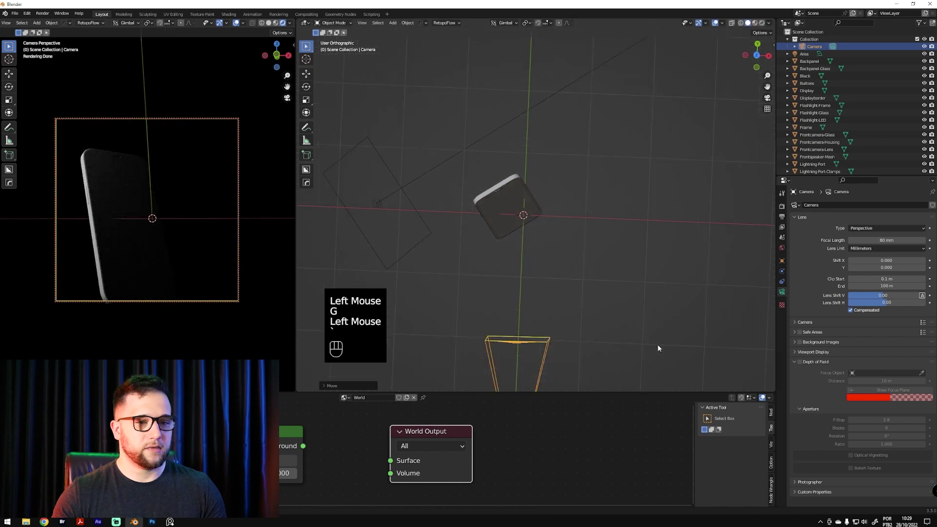
shift+middle_drag(509, 220, 543, 237)
key(g)
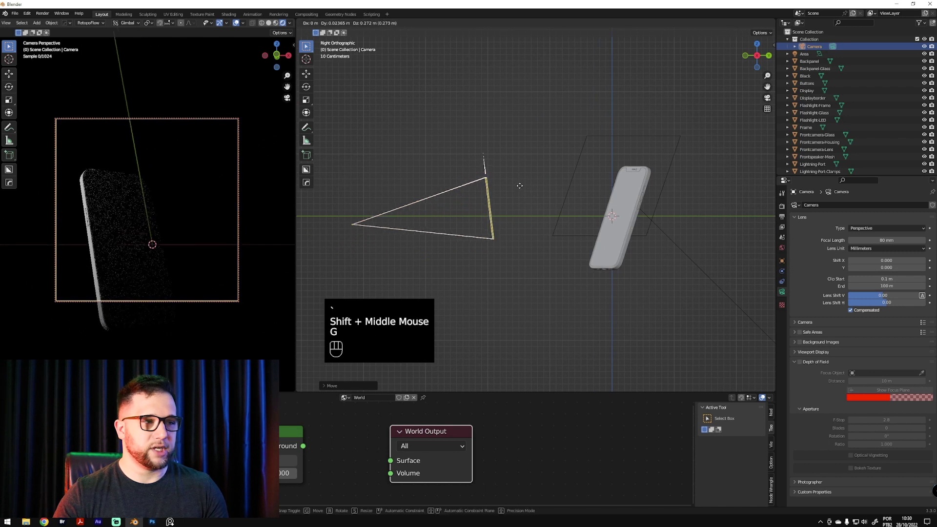
click(515, 181)
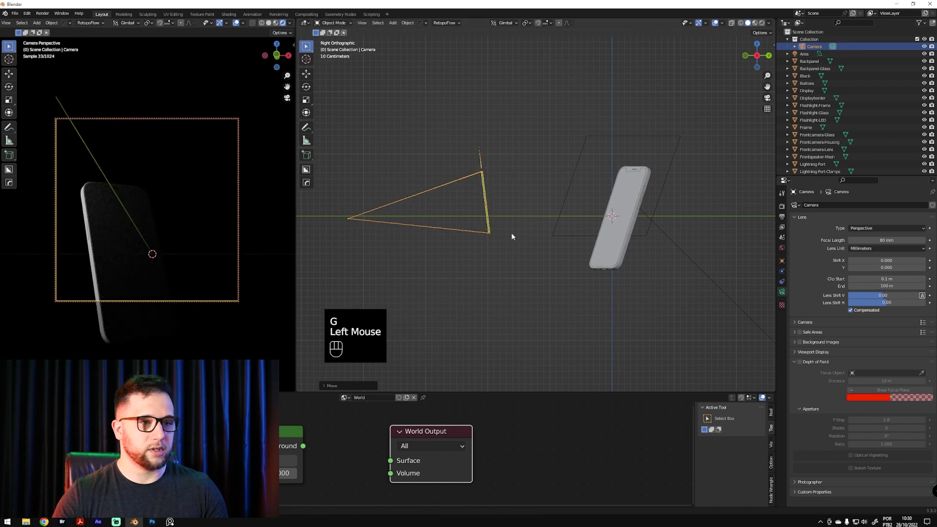
key(g)
click(516, 205)
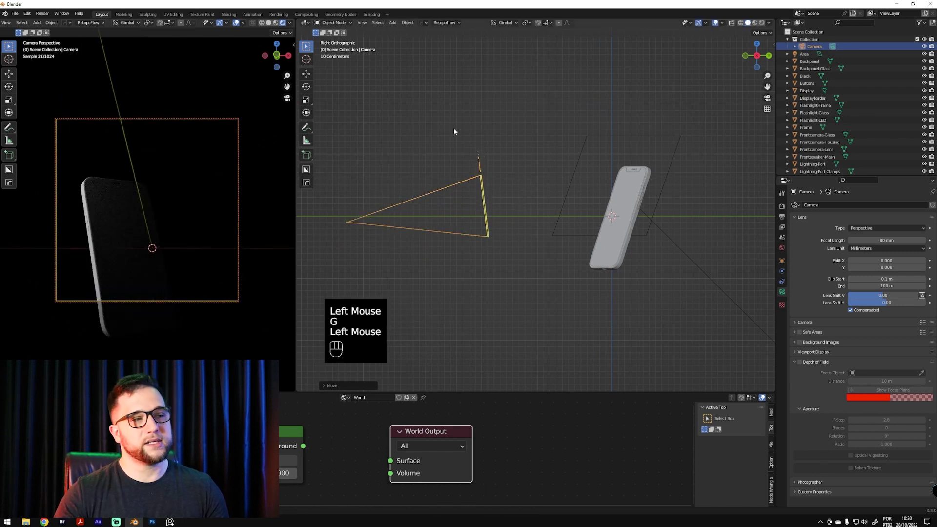
Sketch the planned composition around the phone's upper part with annotations in the camera view, compare the reference, and clear the strokes
click(10, 128)
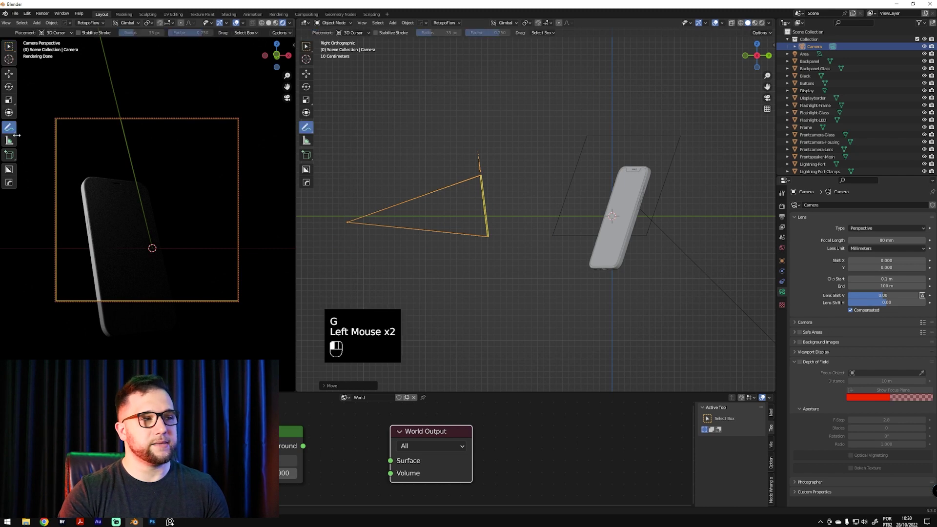
drag(176, 141, 168, 138)
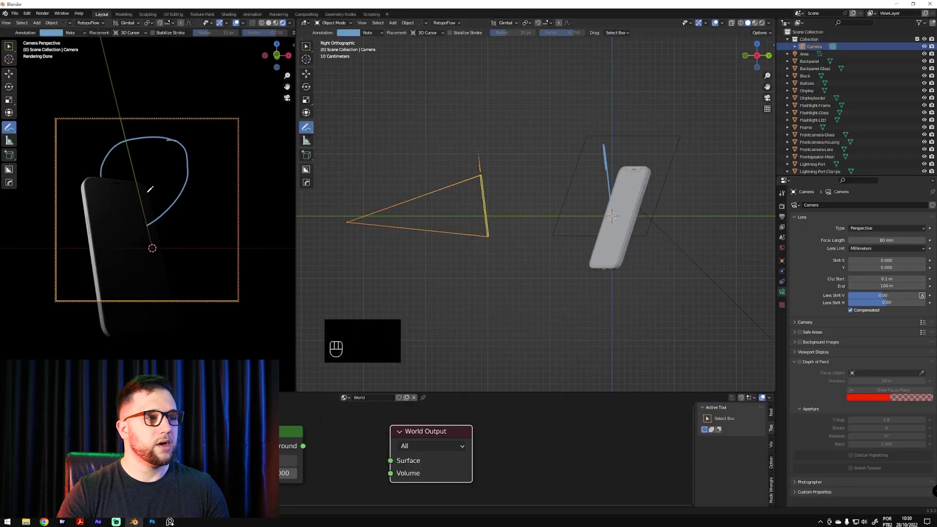
drag(113, 175, 112, 161)
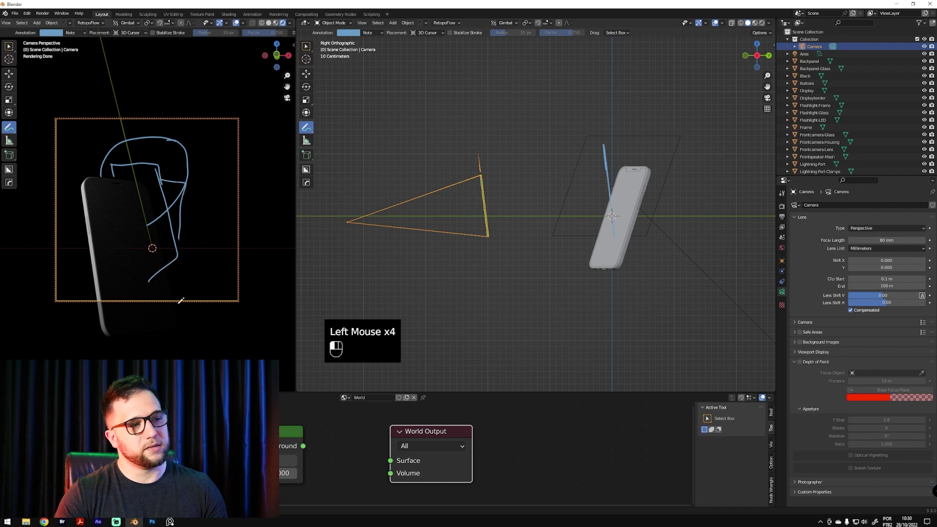
key(alt+Tab)
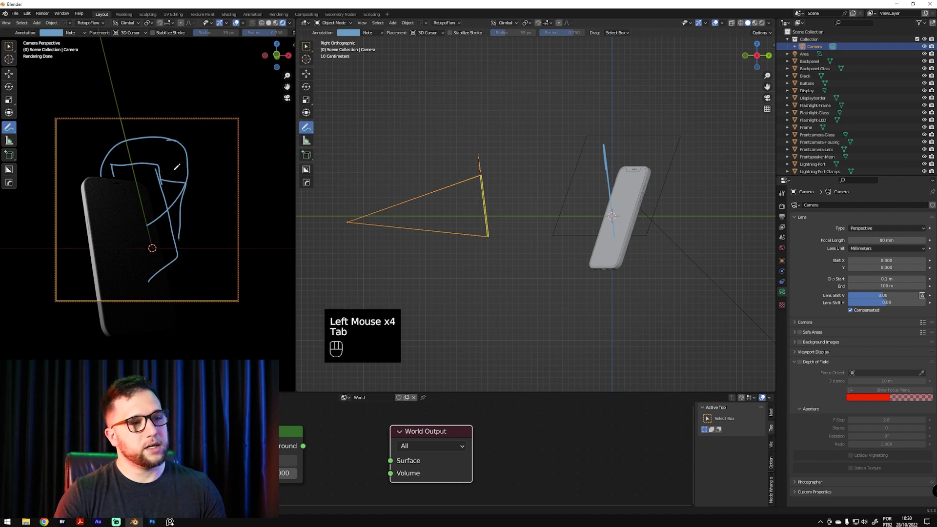
key(alt+Tab)
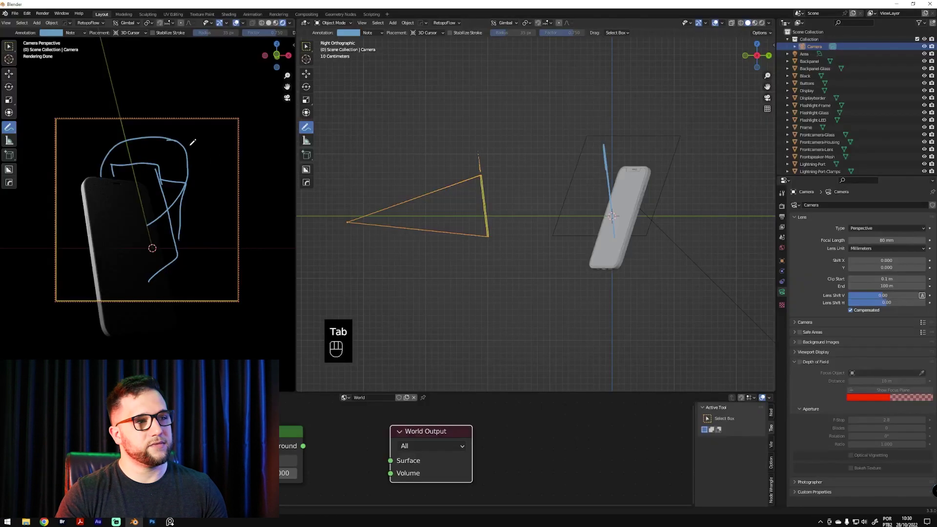
drag(121, 130, 169, 137)
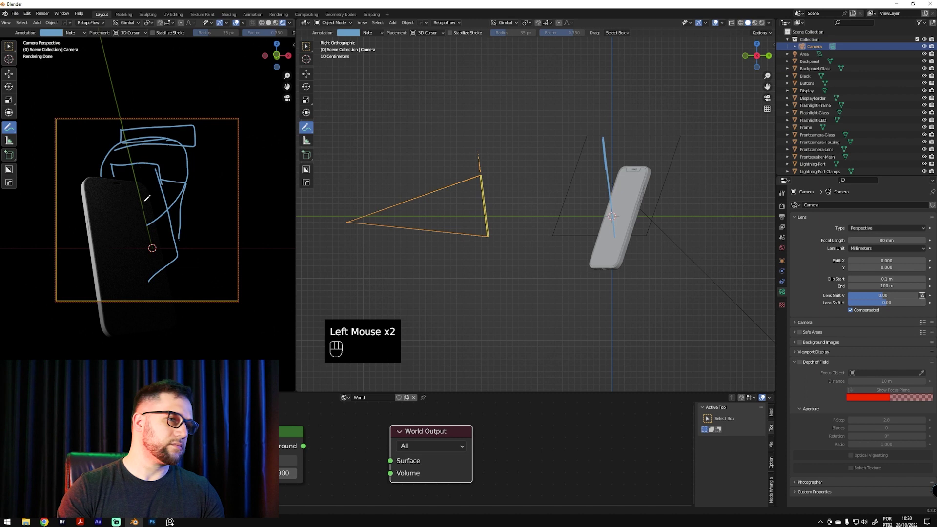
ctrl+drag(176, 156, 191, 139)
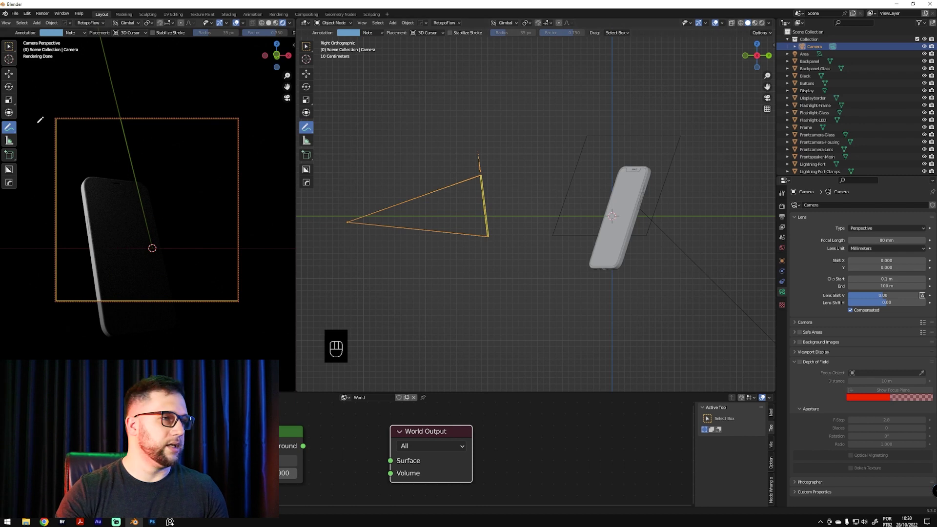
click(9, 46)
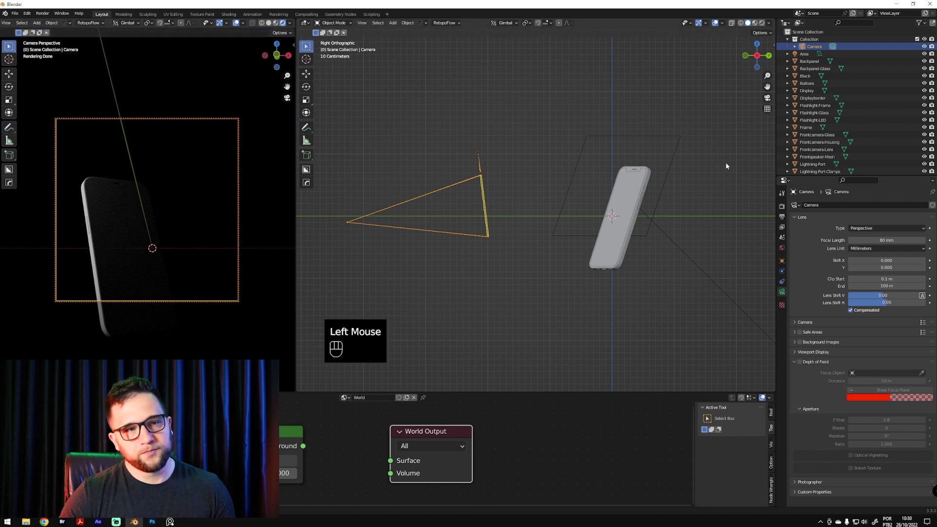
drag(604, 266, 605, 267)
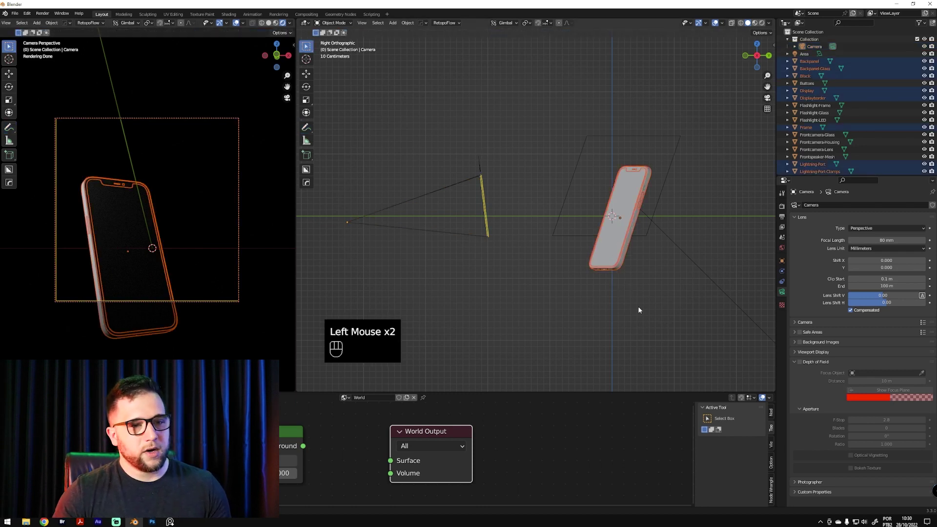
drag(622, 151, 723, 236)
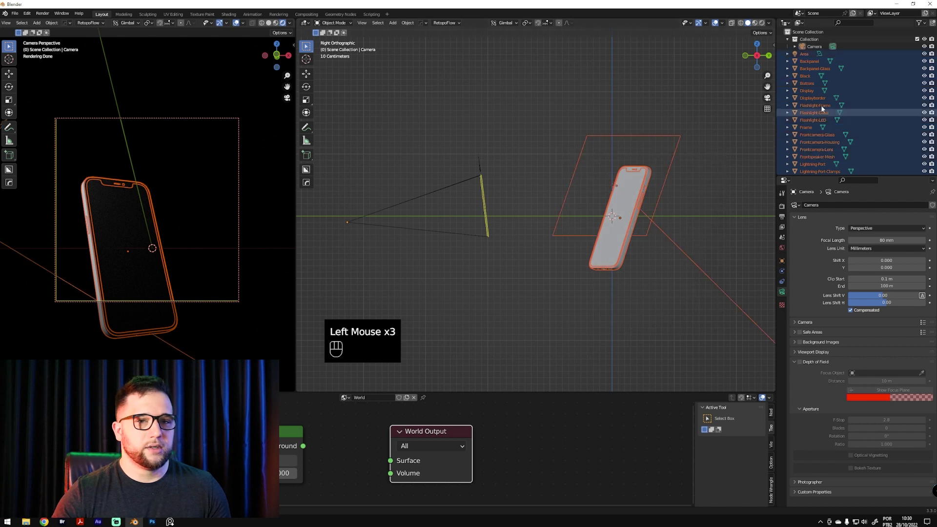
ctrl+click(680, 135)
ctrl+click(678, 145)
click(669, 187)
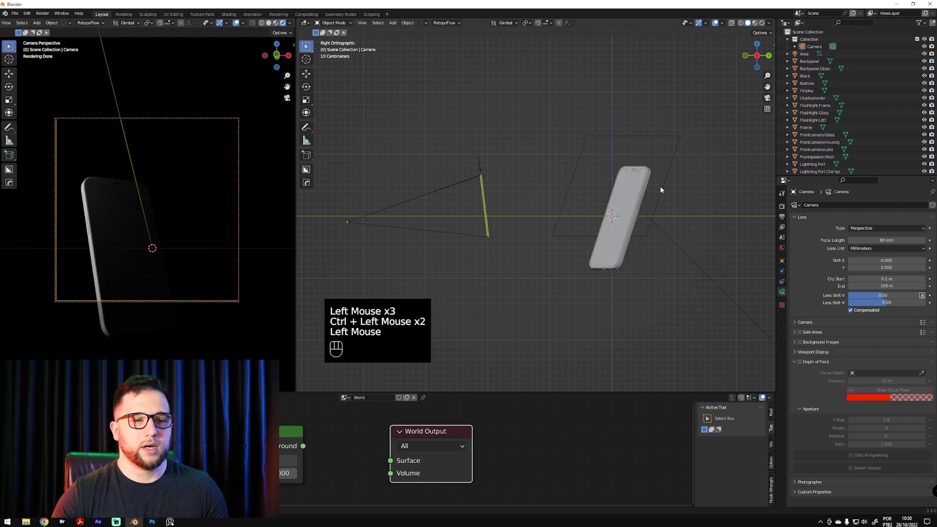
Select all the phone parts, rotate them about 10° around the Z axis and tilt them about 23° in right view
click(715, 23)
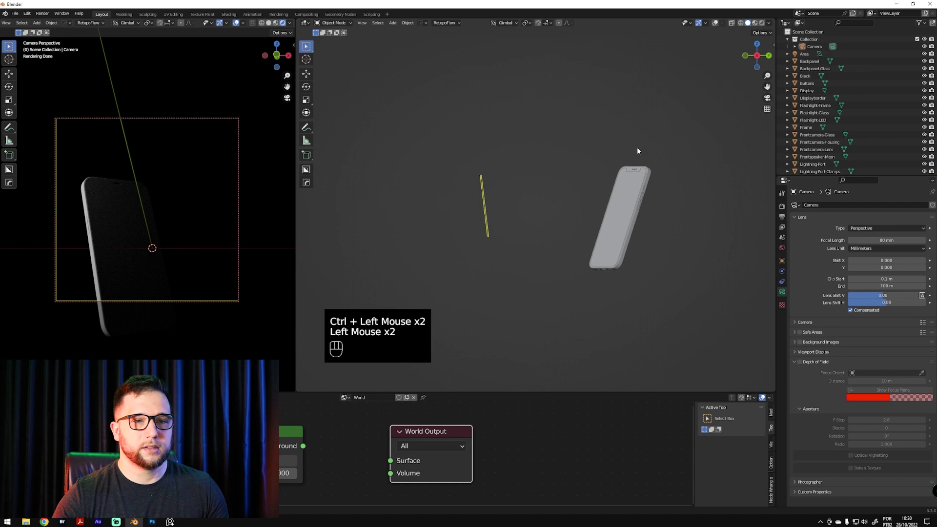
drag(581, 133, 645, 271)
click(715, 23)
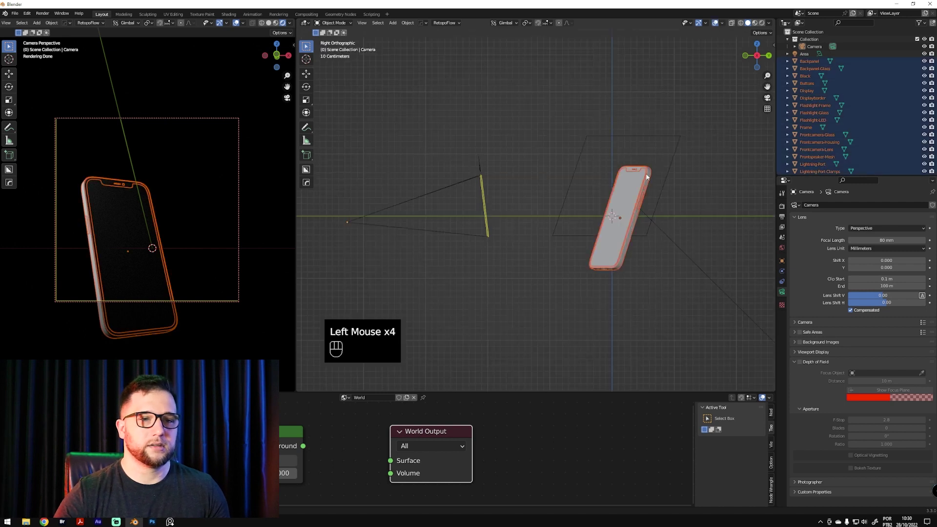
key(r)
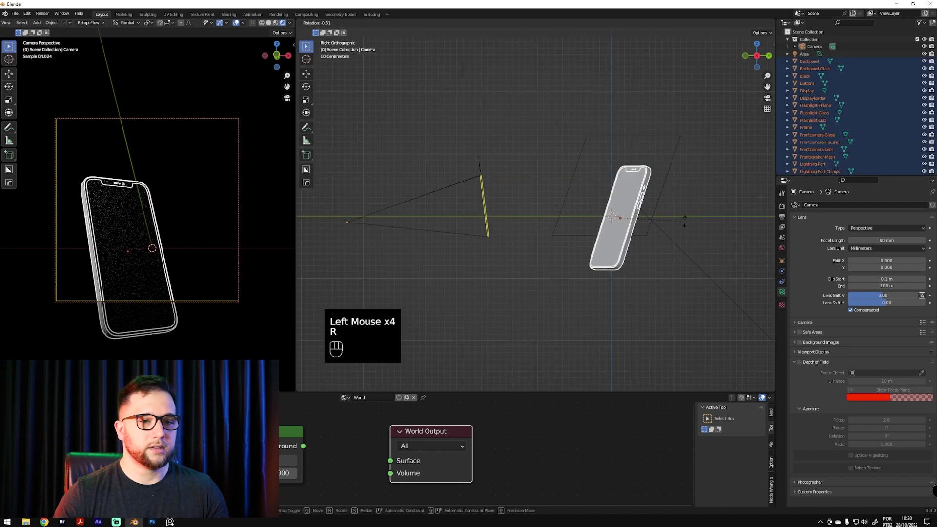
key(z)
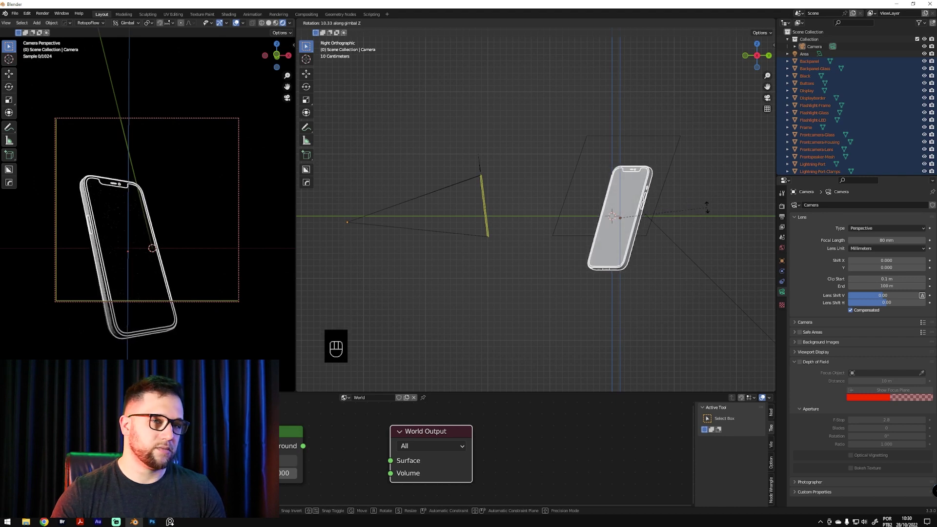
click(710, 211)
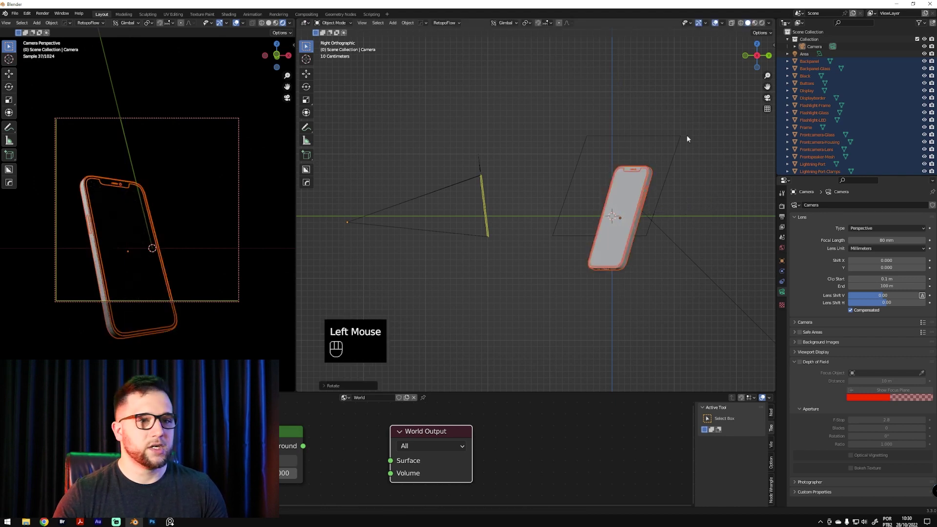
key(r)
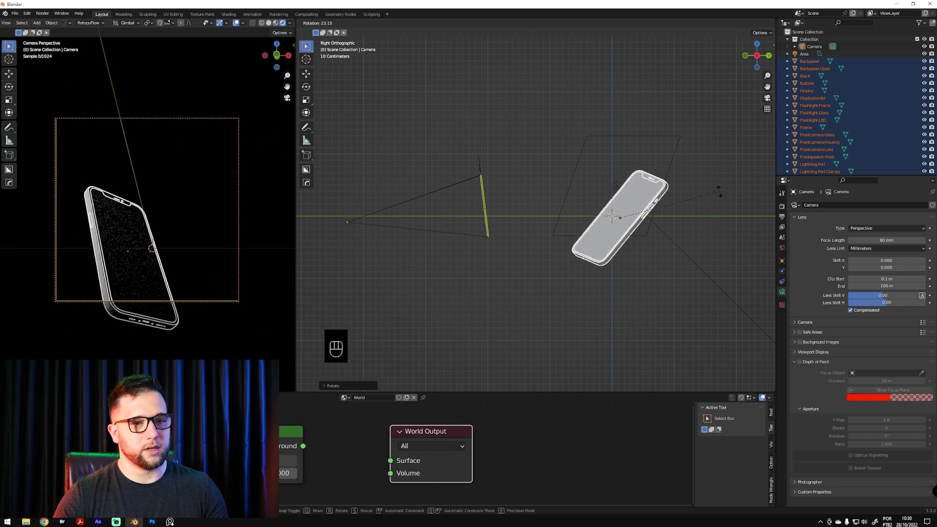
click(718, 191)
In front view, lean the phone about 22° further sideways and raise it about 0.2 m
key(grave)
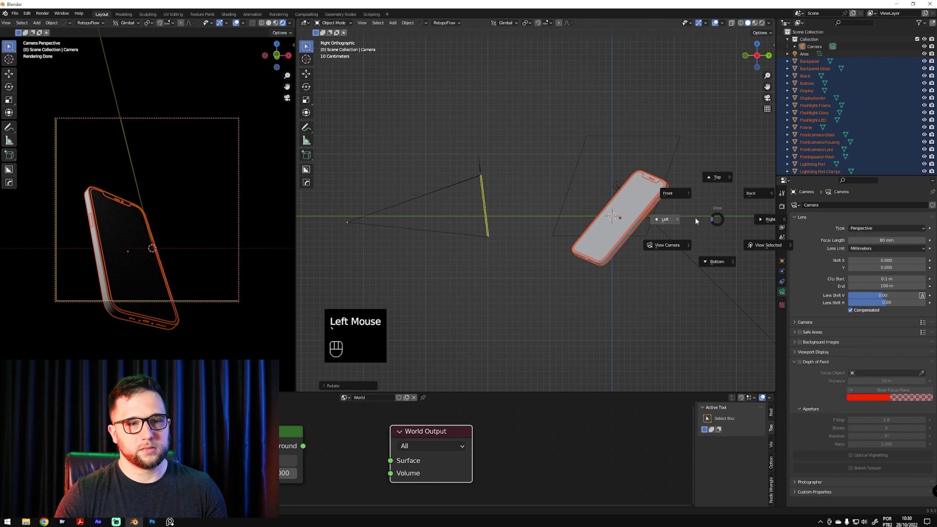
key(Escape)
key(grave)
click(630, 211)
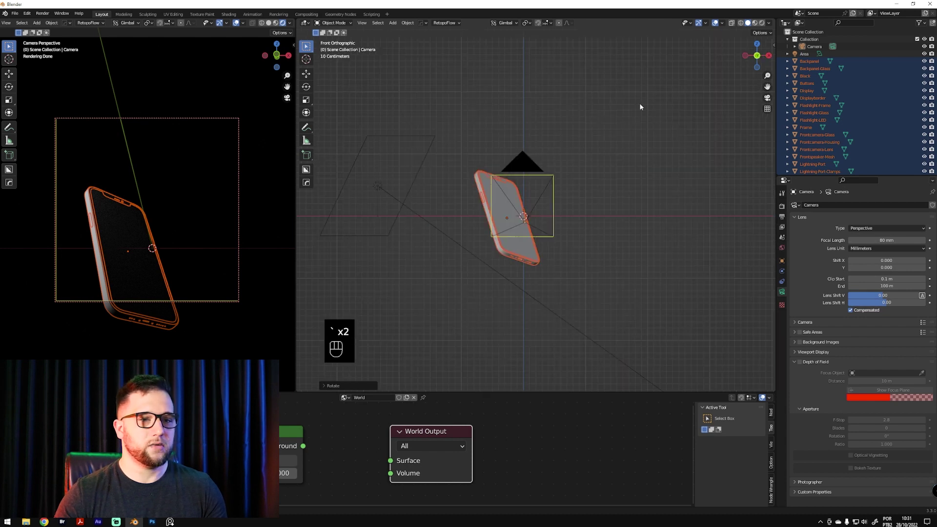
key(r)
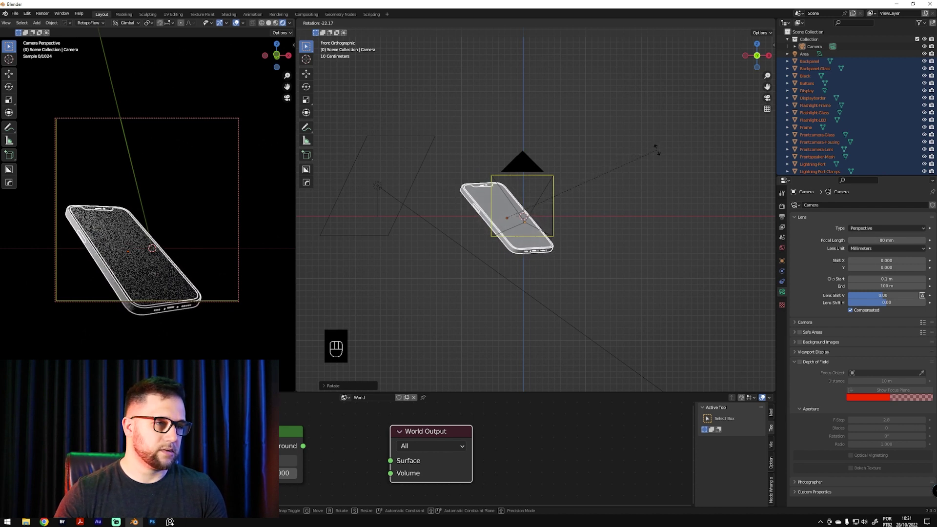
click(653, 164)
key(g)
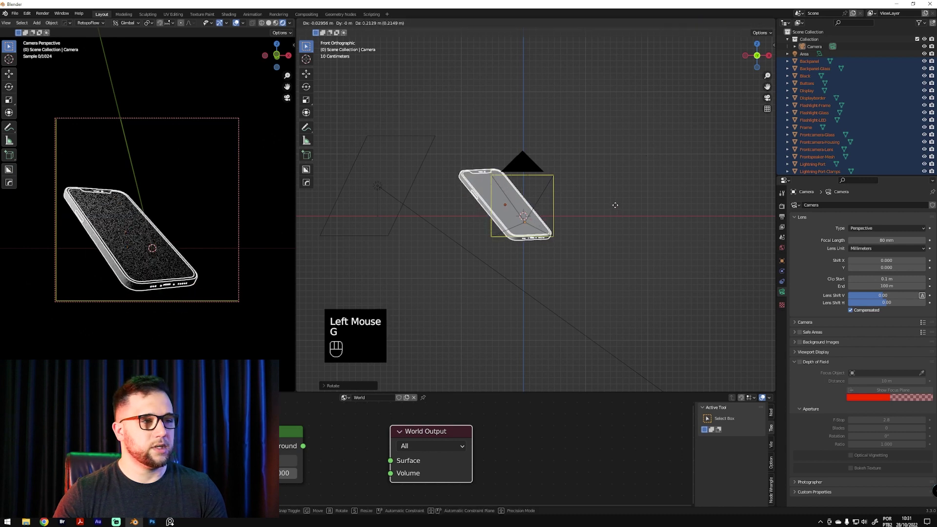
click(616, 205)
In right view, move the phone about 1 m toward the camera and rotate it to stand more upright
key(grave)
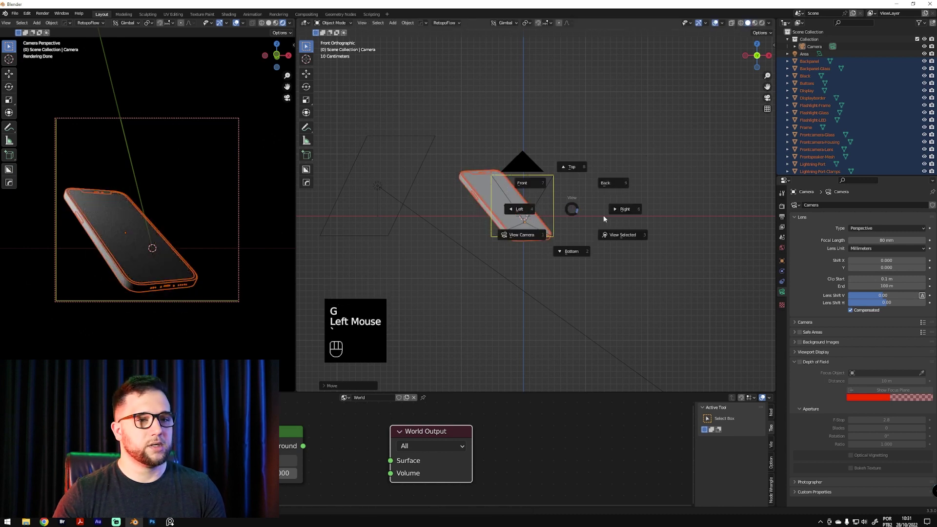
key(g)
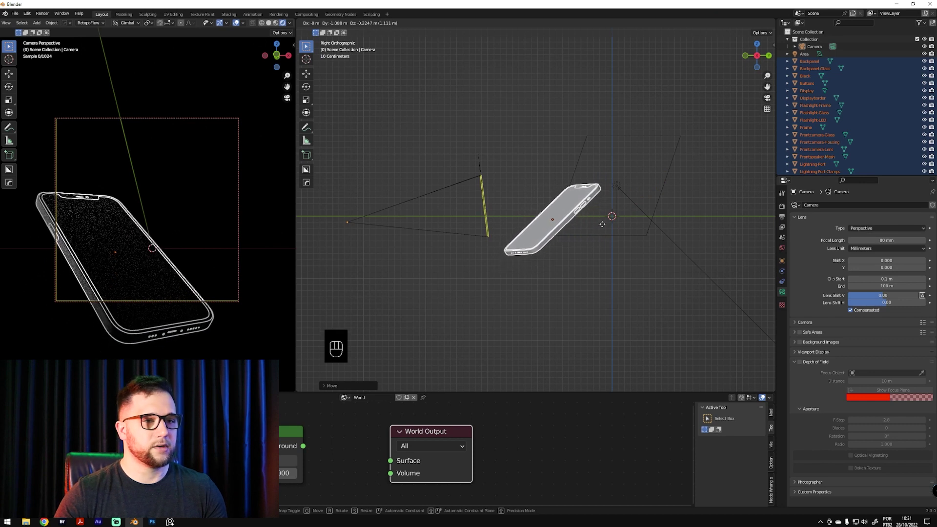
click(656, 210)
key(r)
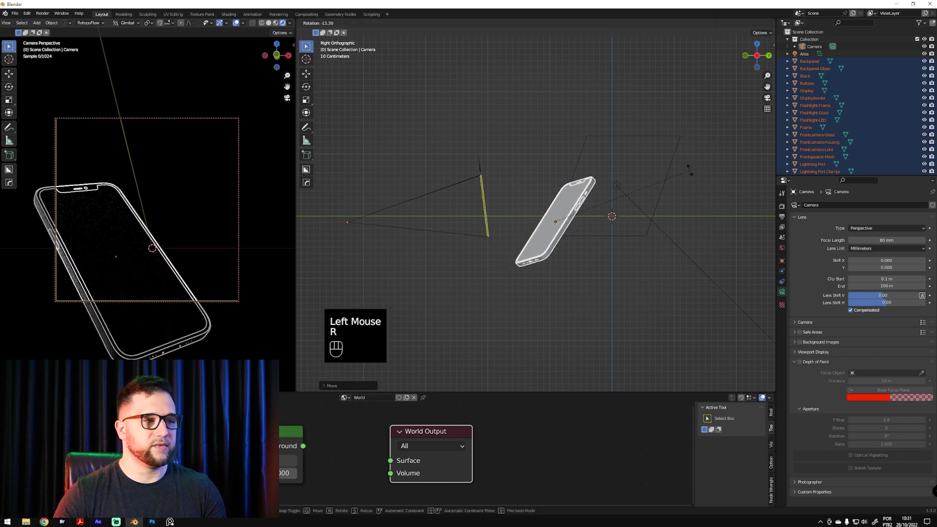
click(689, 168)
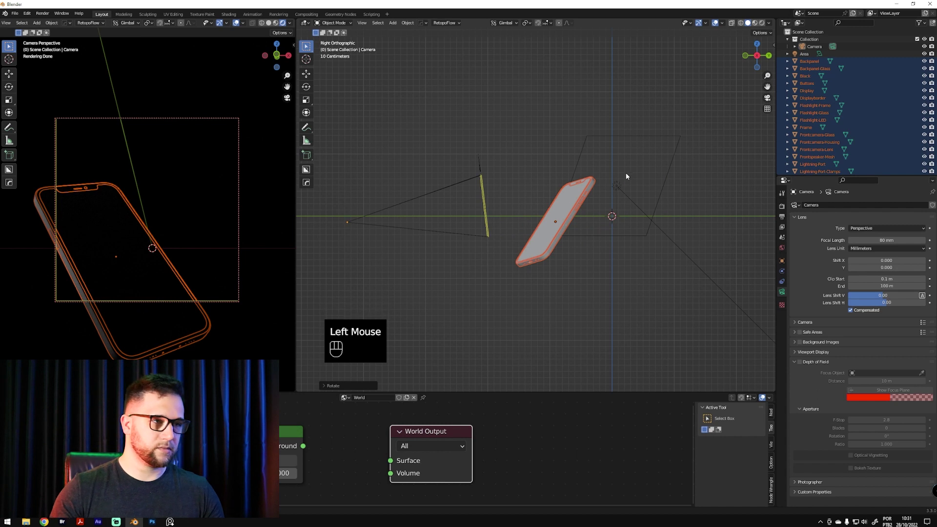
Adjust the phone's sideways lean in front view and rotate it about 8° around the Z axis
key(grave)
click(598, 147)
key(r)
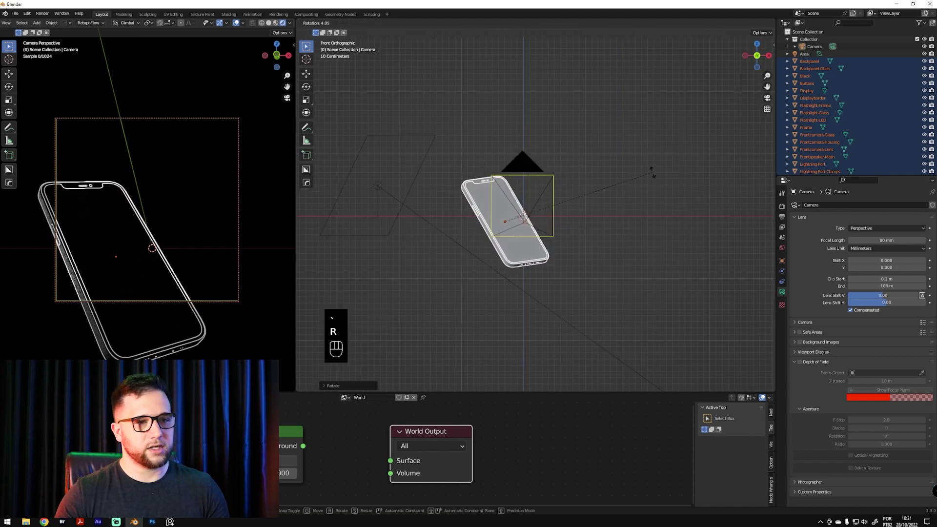
click(649, 188)
key(r)
key(z)
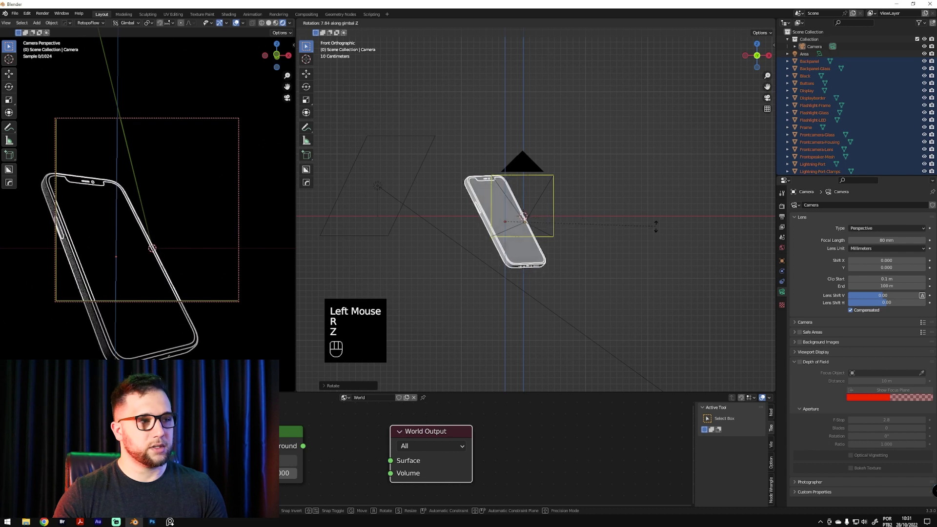
click(671, 226)
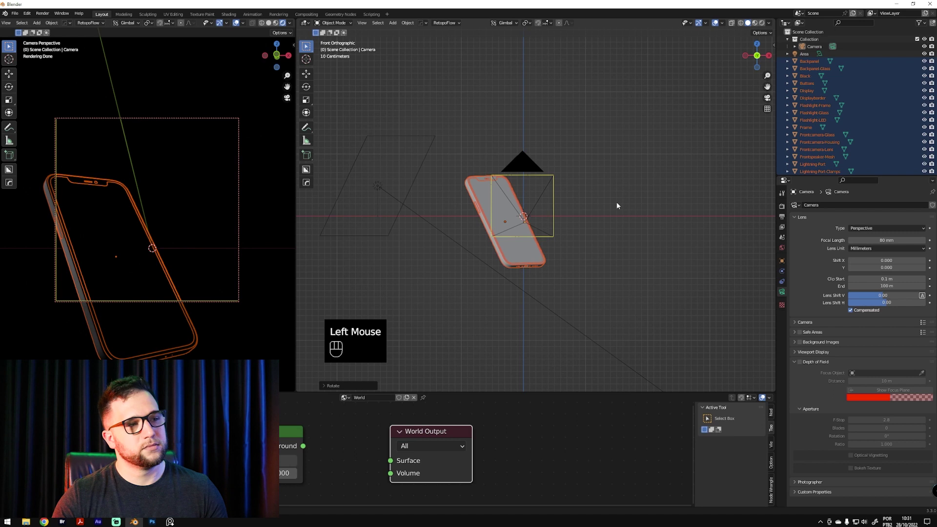
Reposition the phone in front view so its upper edge and left side fit inside the camera frame
key(g)
click(576, 274)
key(g)
click(596, 280)
key(g)
click(587, 253)
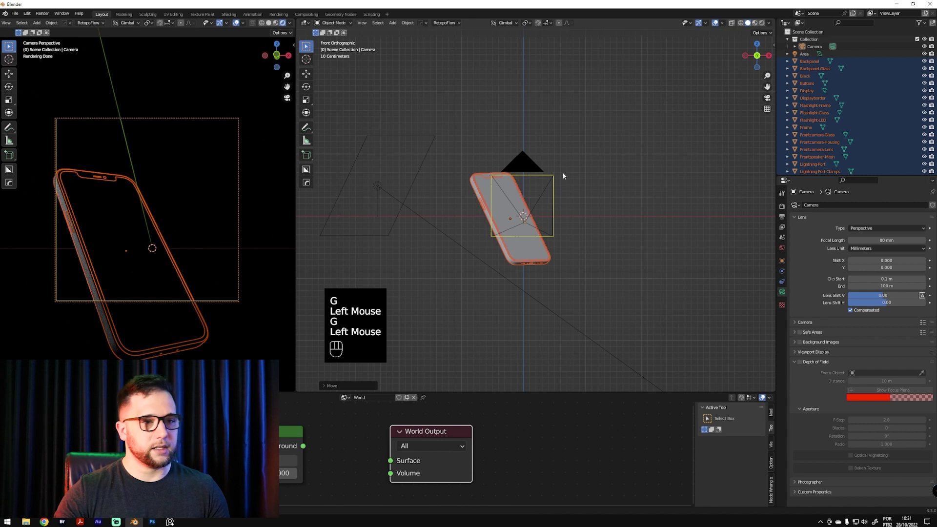
click(214, 459)
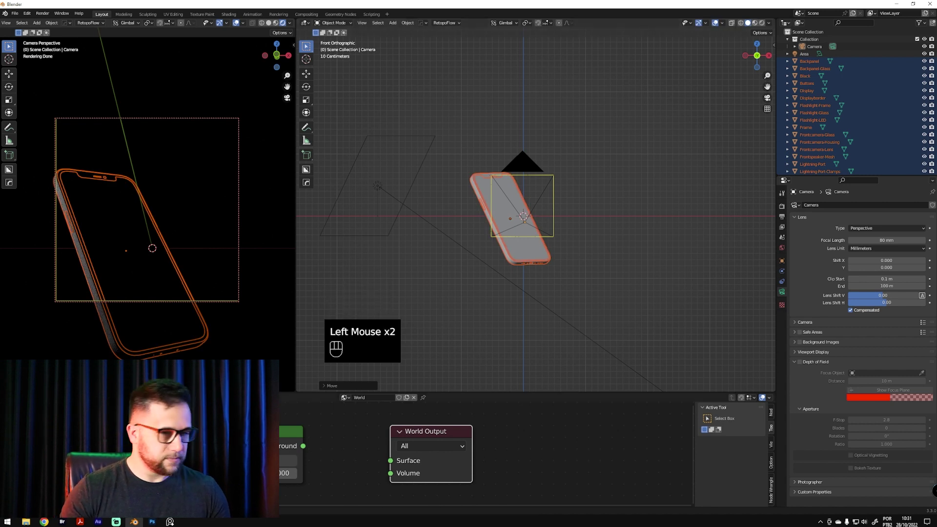
click(215, 459)
click(281, 441)
click(363, 416)
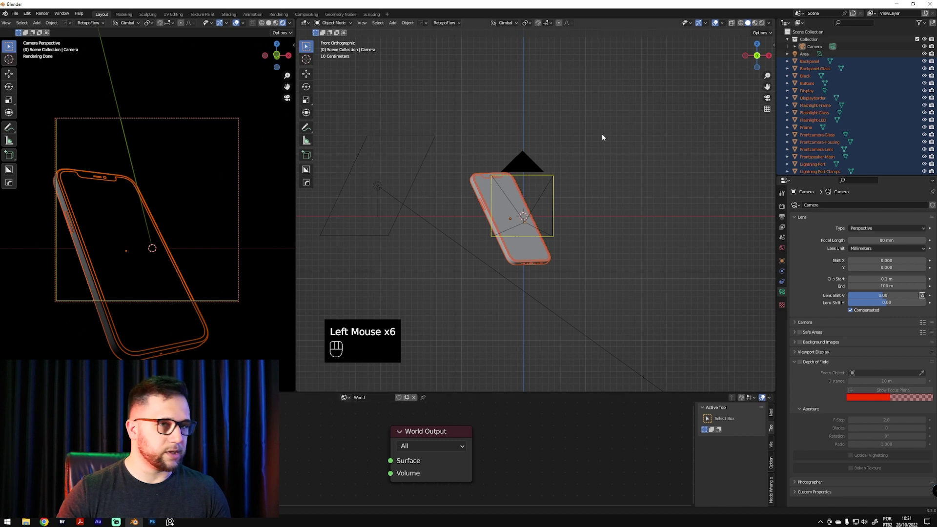
click(572, 251)
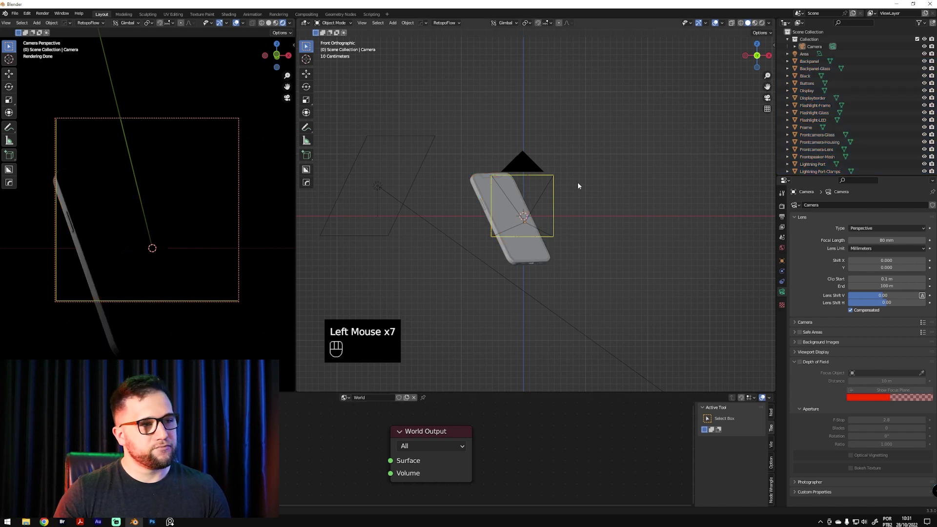
Select all the phone parts and move them into a new collection named Celular
click(811, 54)
click(810, 61)
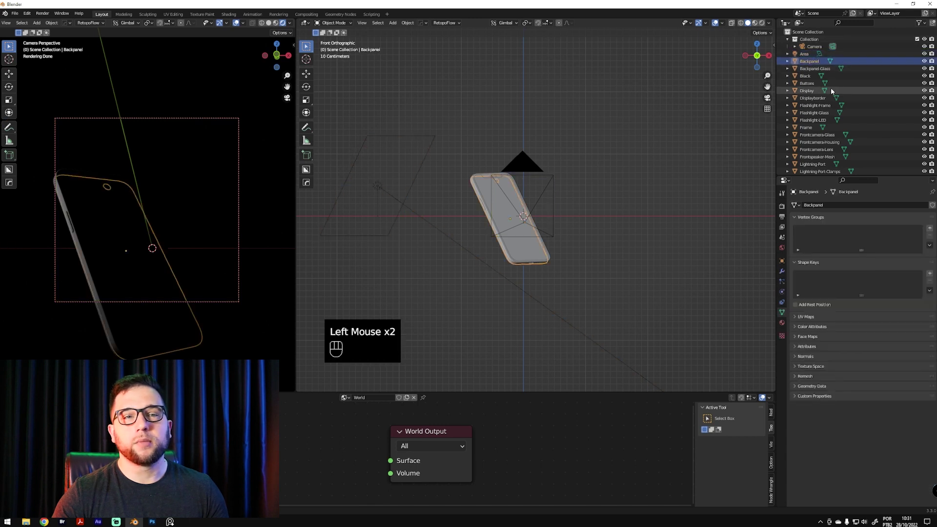
click(814, 69)
drag(541, 263, 475, 145)
mouse_move(615, 224)
middle_down()
mouse_move(543, 232)
mouse_move(616, 289)
mouse_move(617, 233)
middle_up()
click(470, 180)
drag(470, 180, 555, 283)
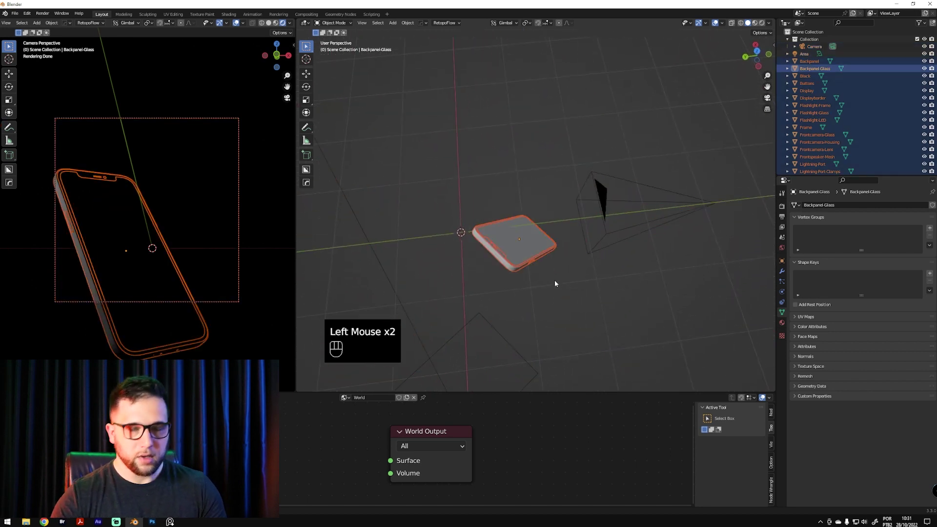
key(m)
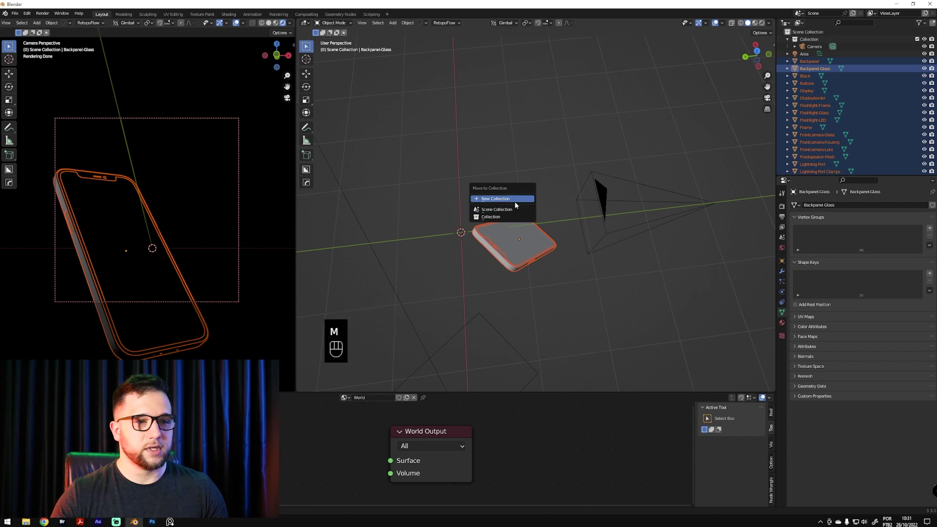
click(517, 198)
text(Co)
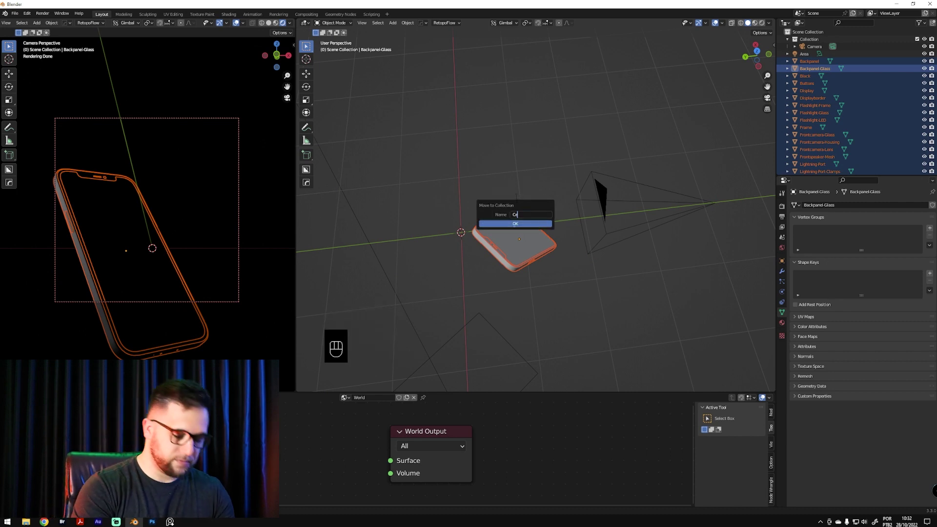
text(lular)
key(Return)
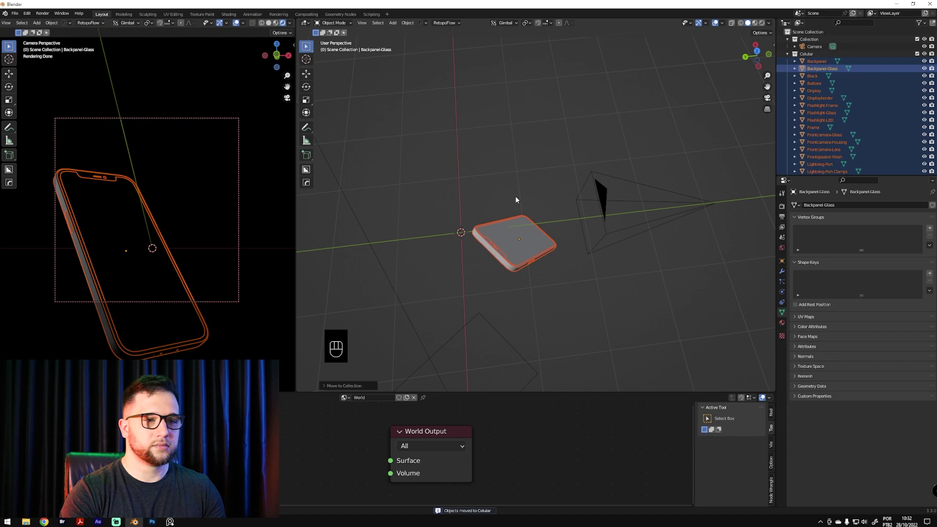
Collapse the Celular collection, select all its objects and bring up the quick-favorites options for the Select Objects command
click(789, 54)
click(787, 54)
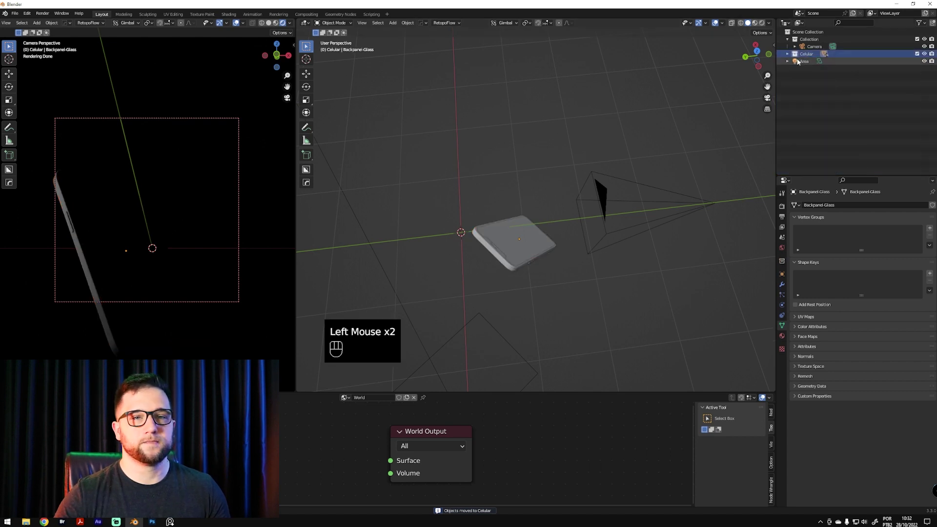
right_click(790, 55)
click(771, 113)
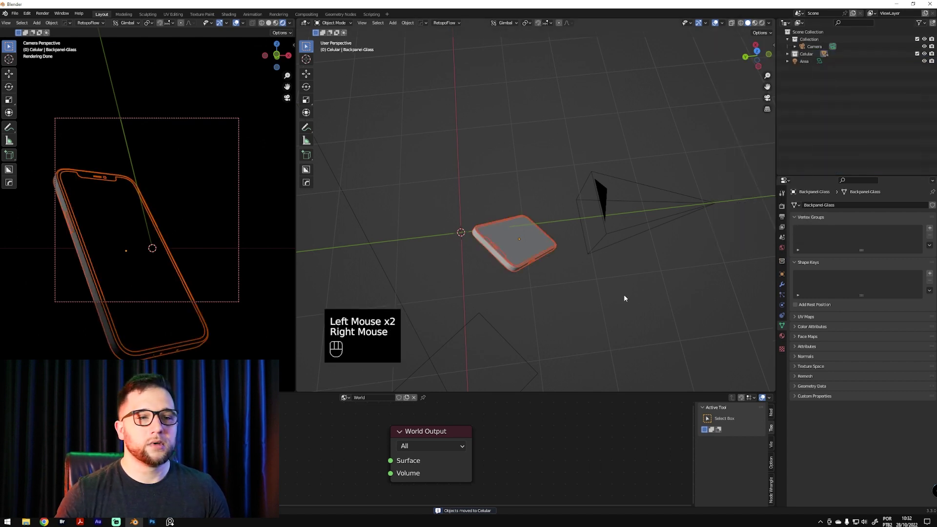
right_click(804, 54)
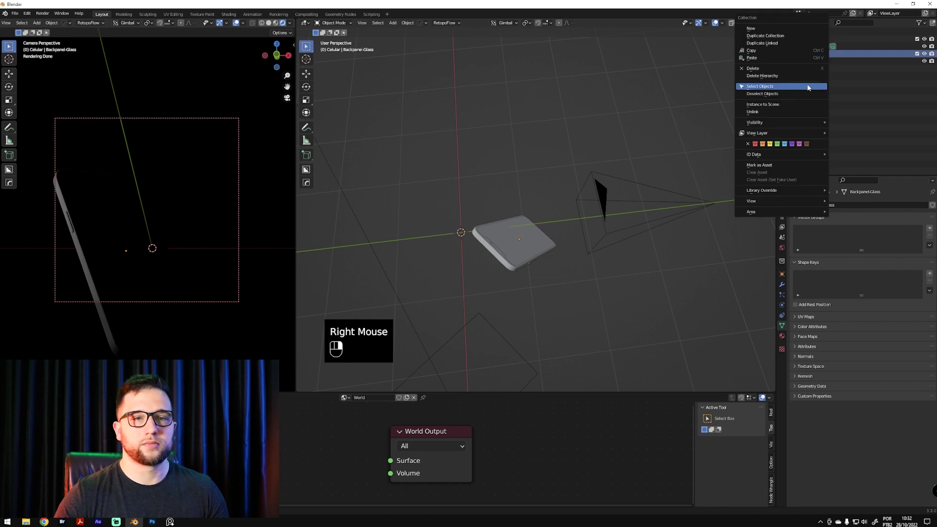
right_click(807, 88)
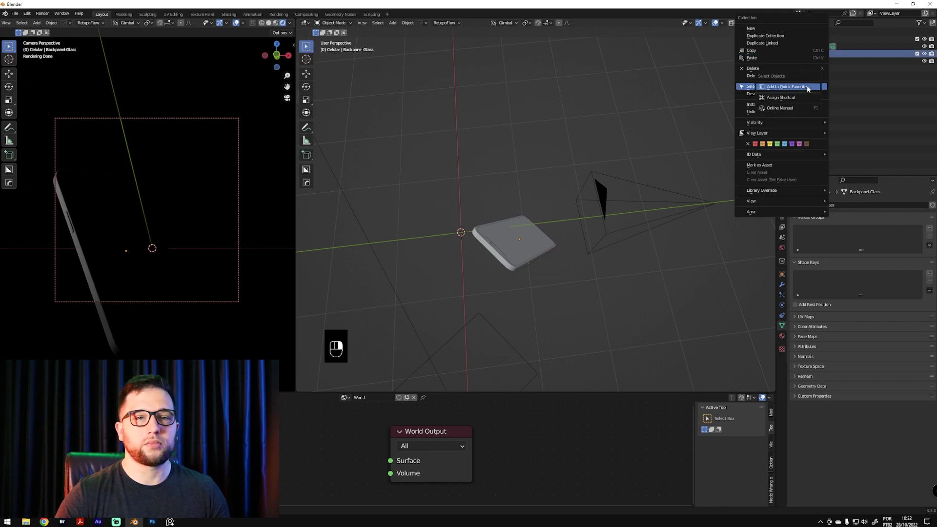
Select the area light and, in top view, move it toward the camera until it sits beside the phone
middle_drag(611, 288, 412, 142)
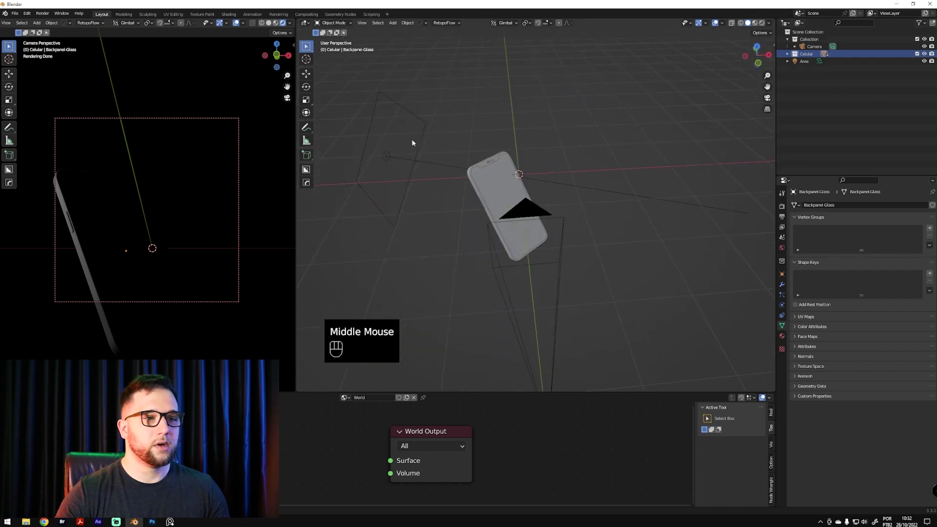
click(393, 206)
middle_drag(394, 206, 496, 197)
key(grave)
key(g)
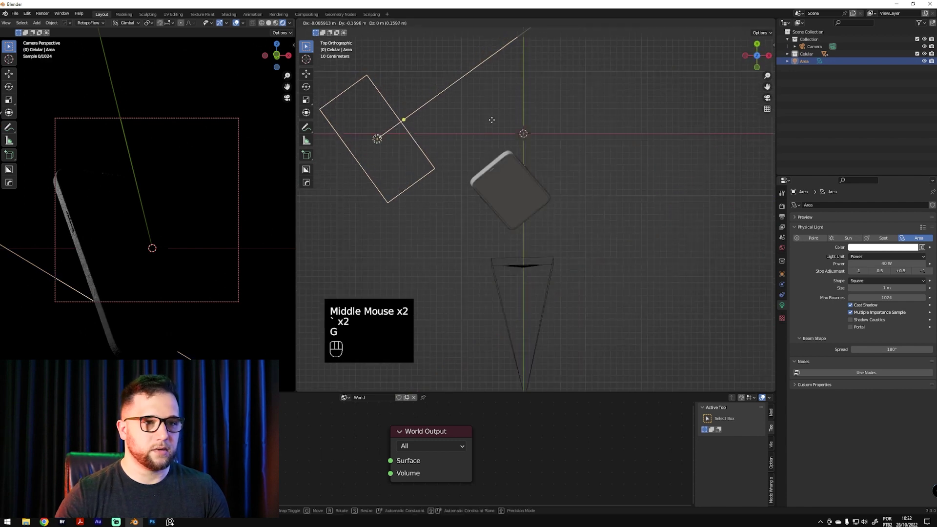
click(493, 168)
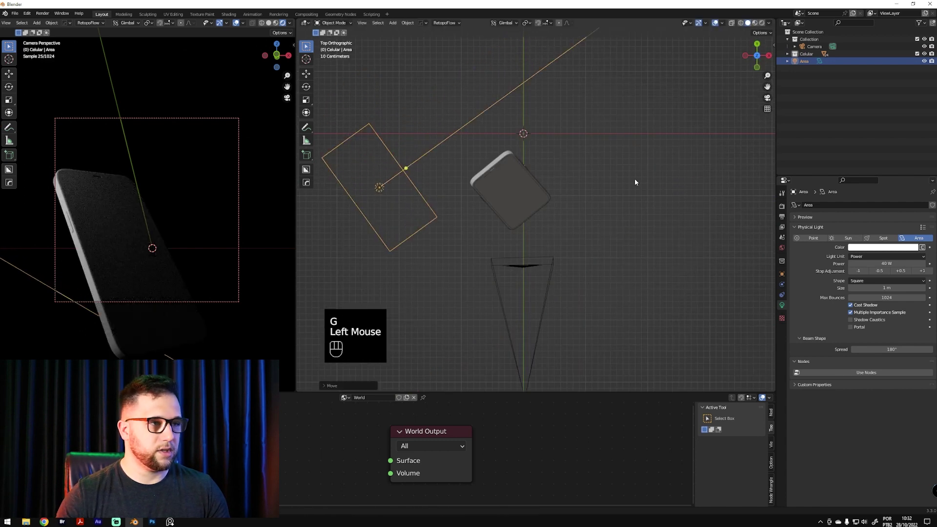
Rotate the area light in top view until its beam runs almost parallel to the X axis
key(r)
click(712, 239)
key(r)
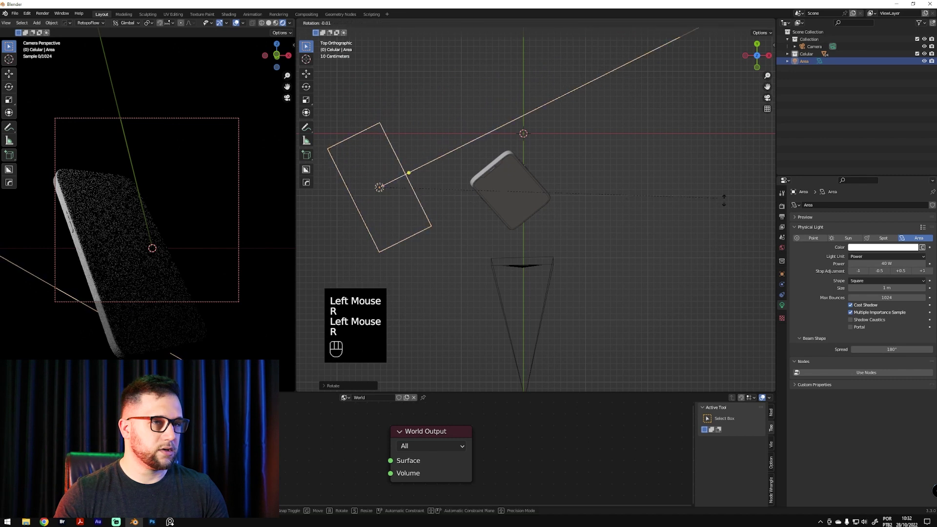
click(713, 263)
key(r)
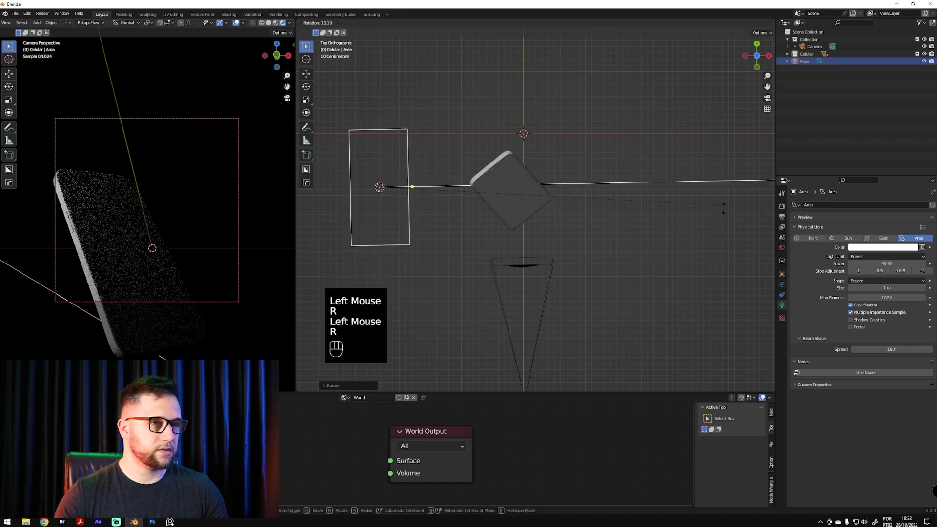
click(721, 171)
Move the area light slightly behind the phone so its beam grazes only the phone's side edge
key(g)
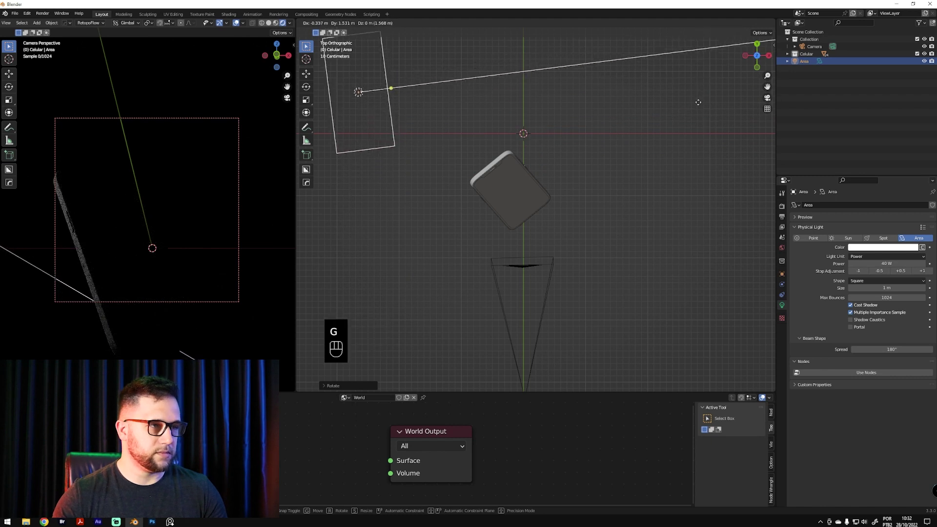
click(698, 120)
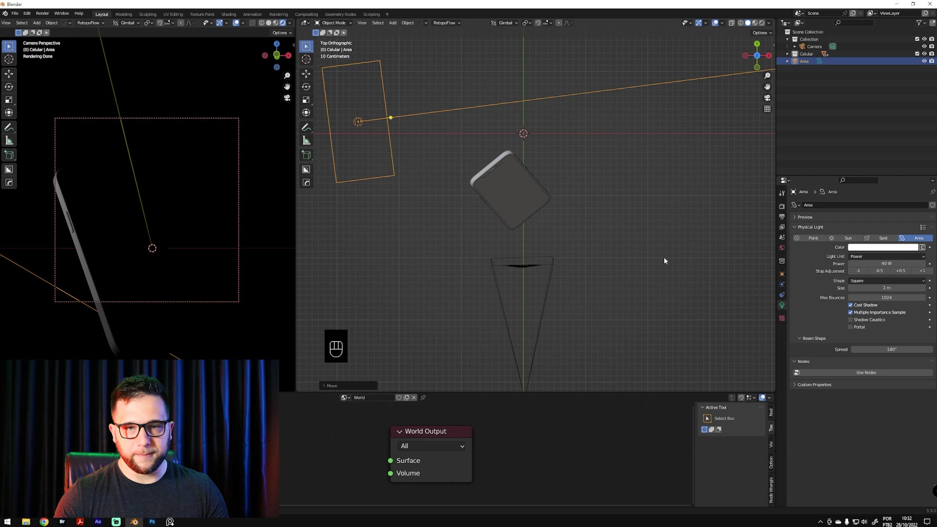
key(g)
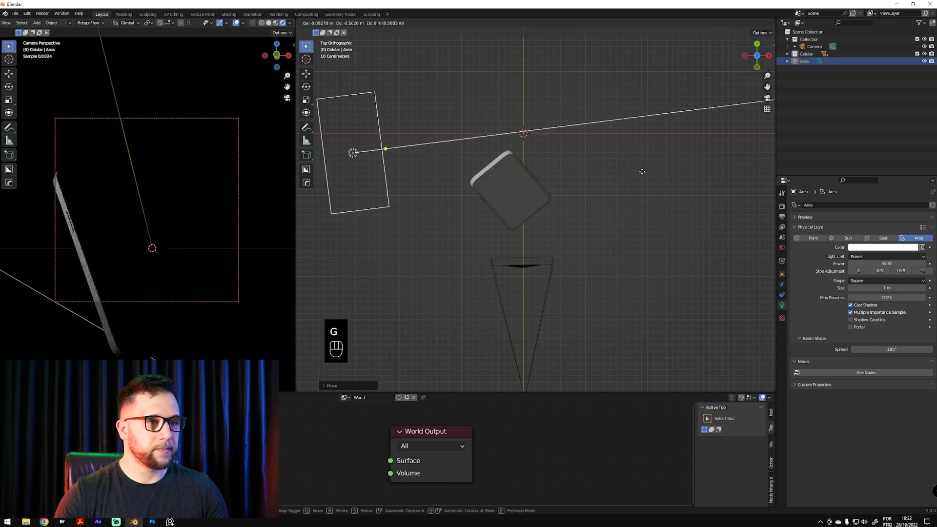
click(486, 135)
Duplicate the area light to the opposite side of the phone, aiming it diagonally at the phone from farther back
key(shift+d)
click(715, 239)
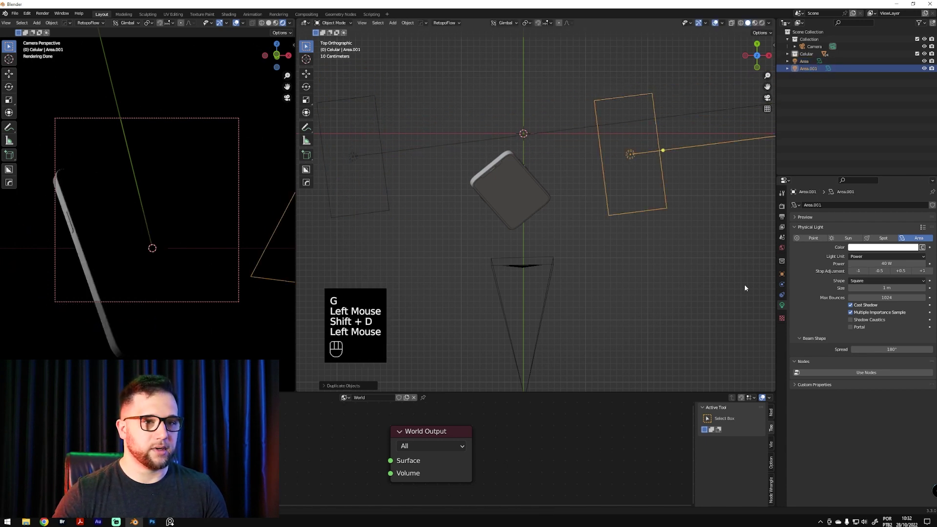
key(r)
click(412, 109)
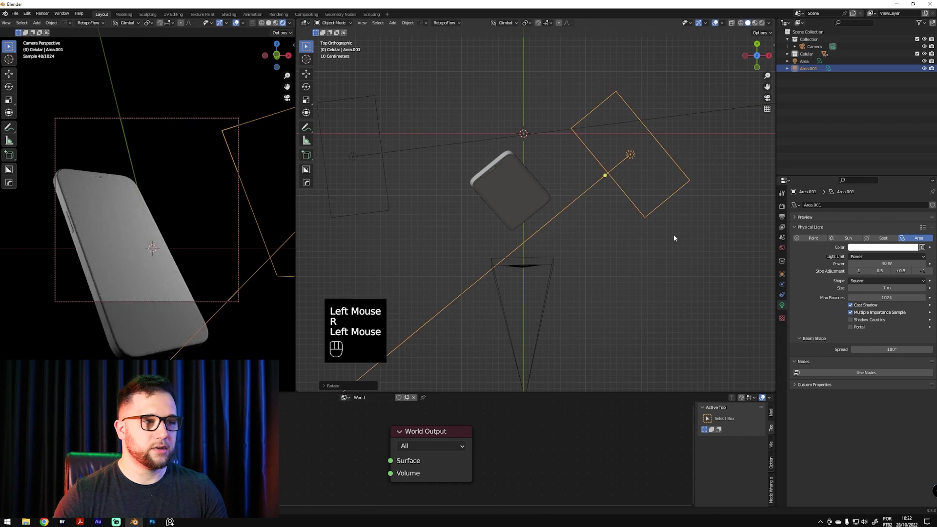
key(g)
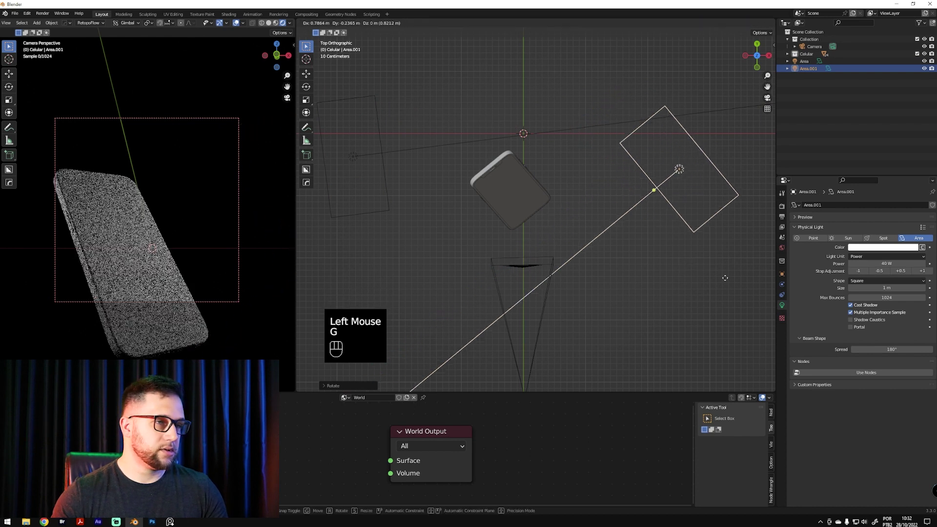
click(686, 191)
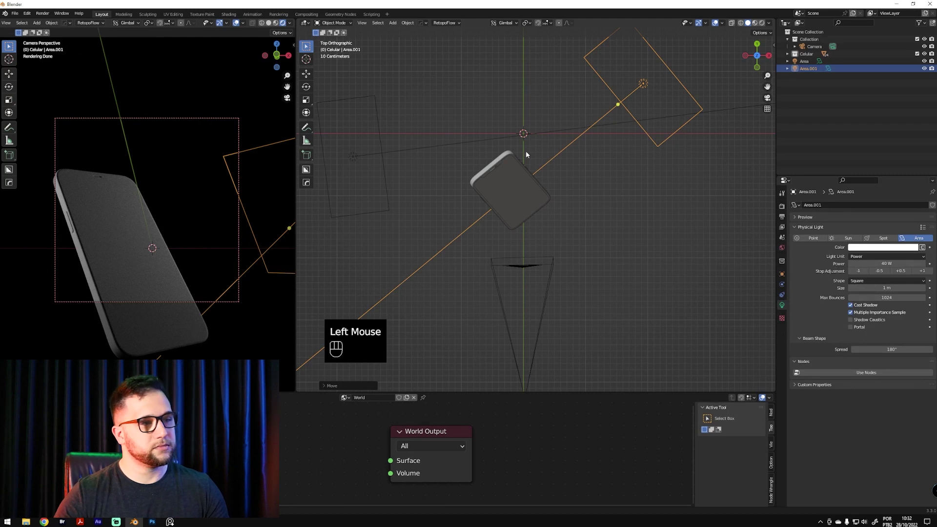
Select all the phone parts and rotate them slightly about the global Z axis in top view
click(509, 172)
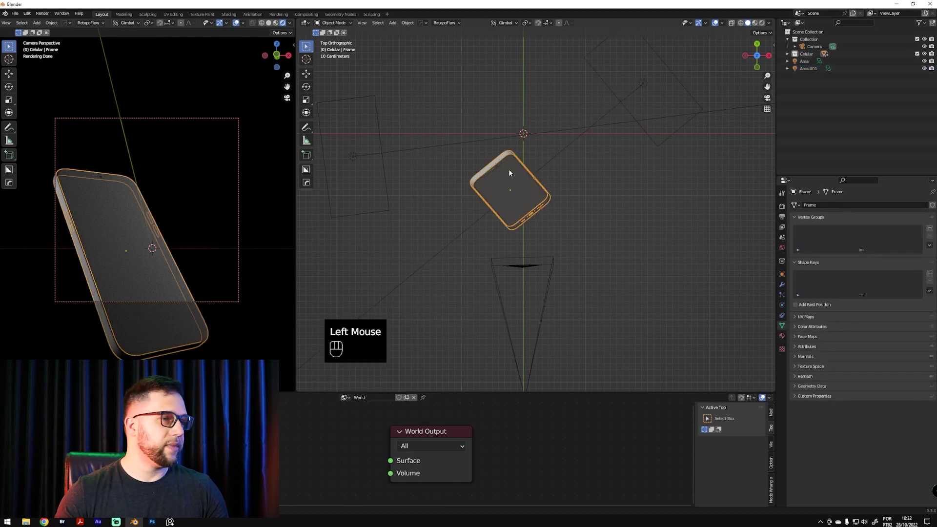
click(866, 91)
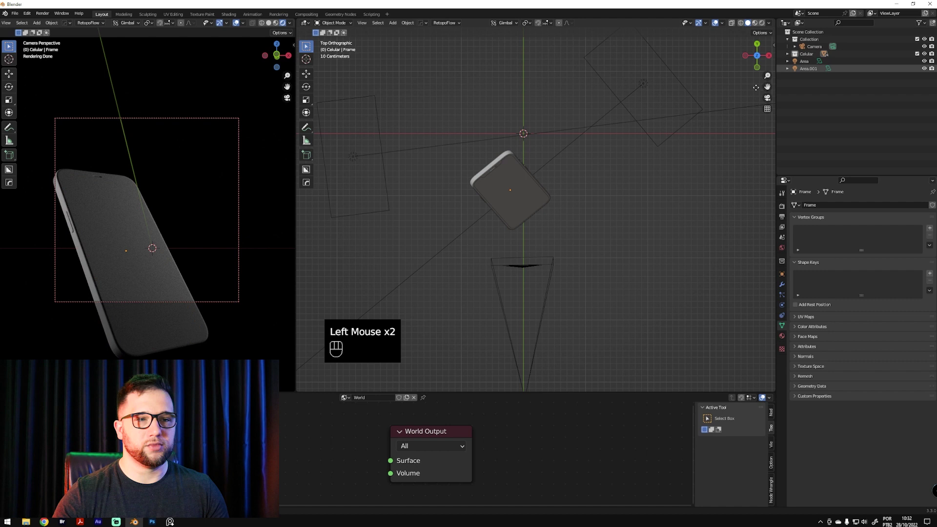
drag(553, 231, 534, 189)
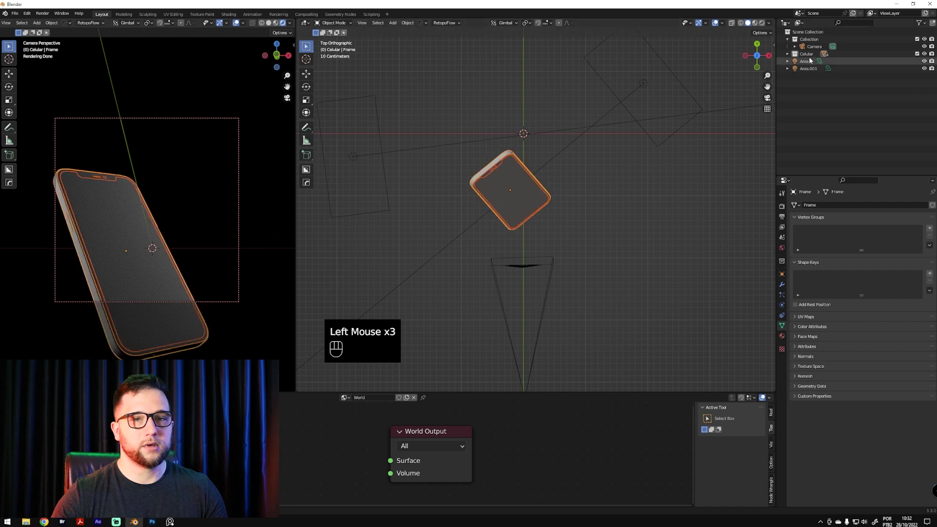
right_click(728, 117)
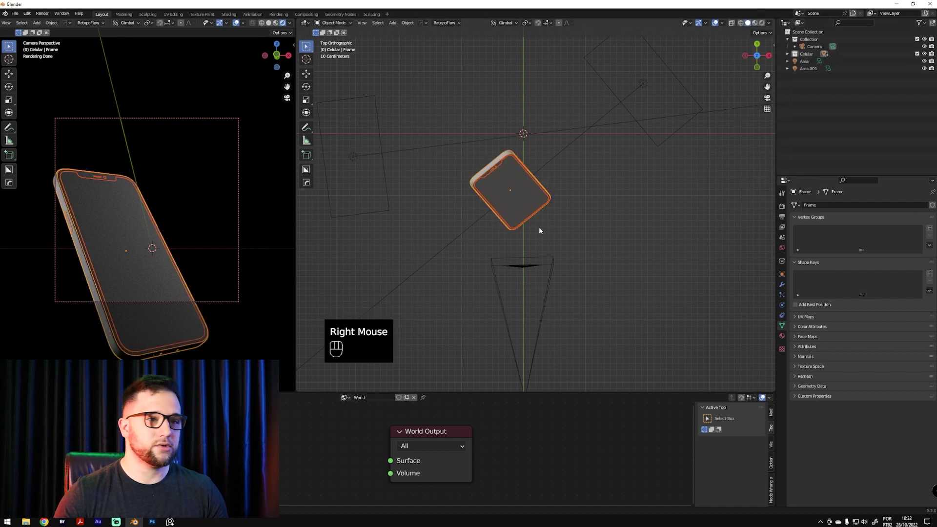
key(r)
key(z)
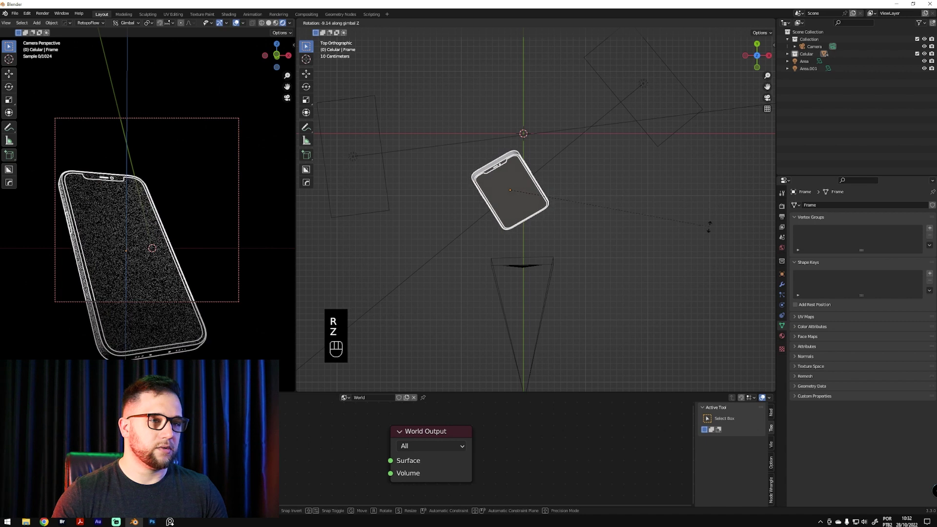
key(z)
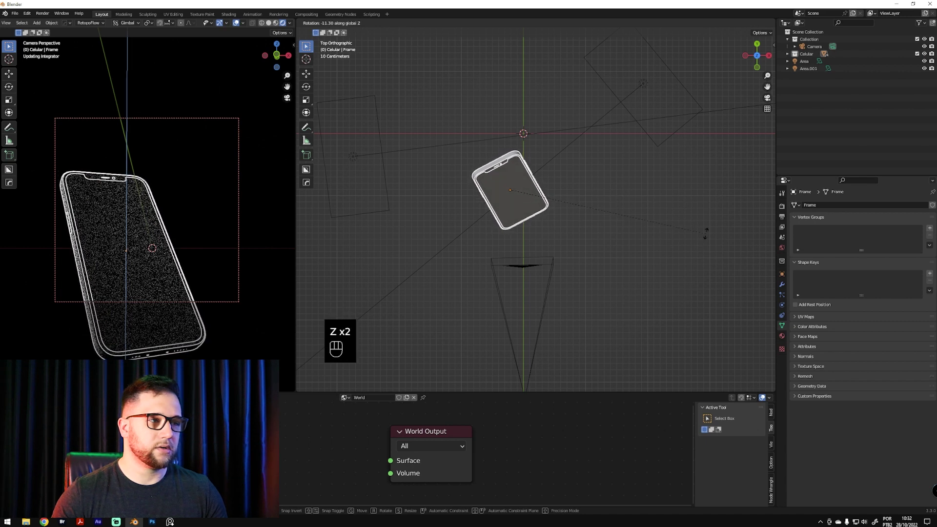
click(701, 201)
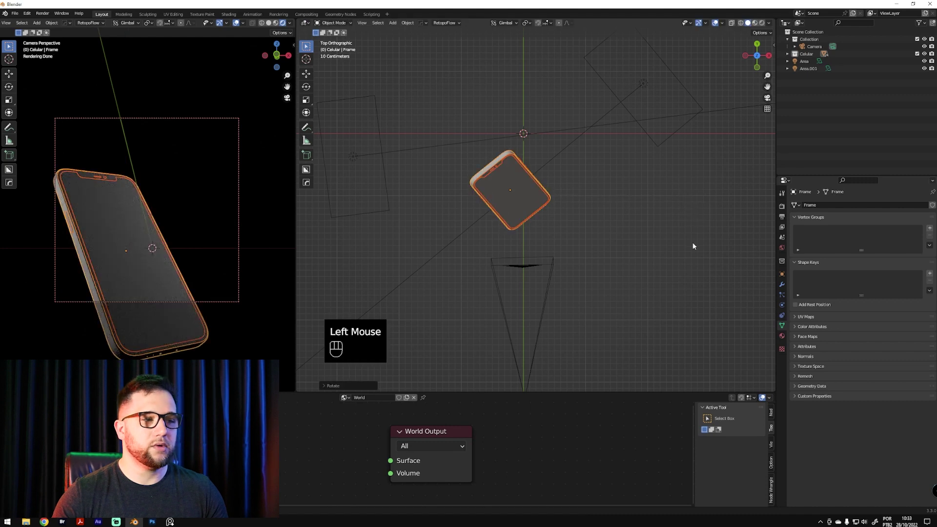
Rotate the whole phone by about 2° in front view
key(grave)
click(559, 208)
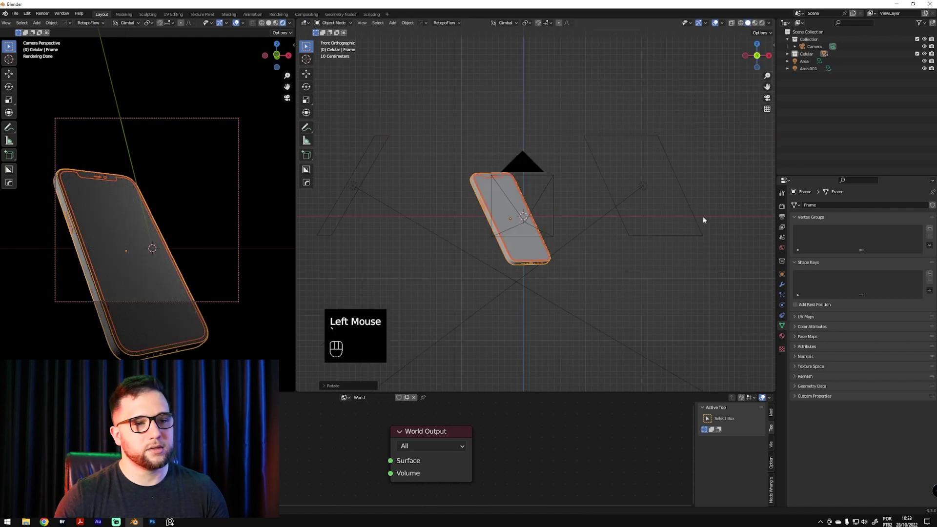
ctrl+middle_drag(554, 253, 606, 217)
key(r)
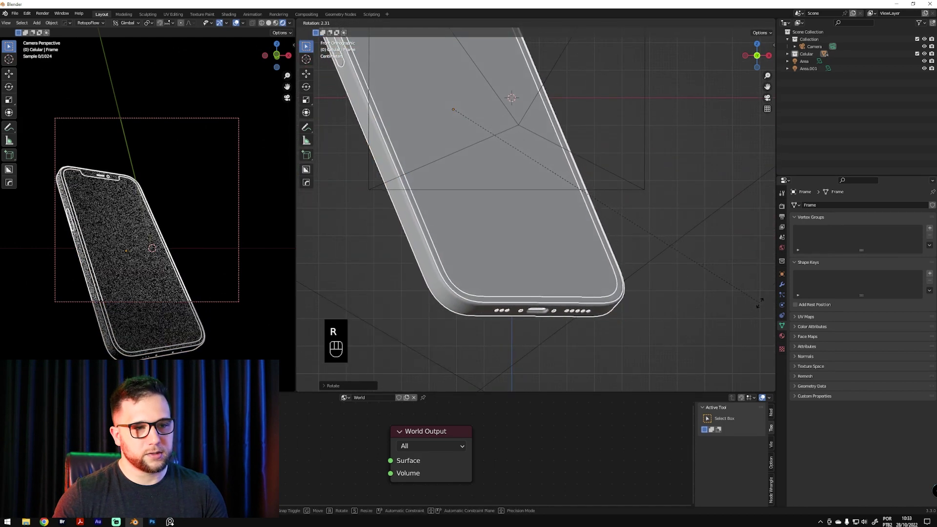
click(759, 301)
ctrl+middle_drag(610, 205, 627, 156)
shift+middle_drag(609, 219, 652, 163)
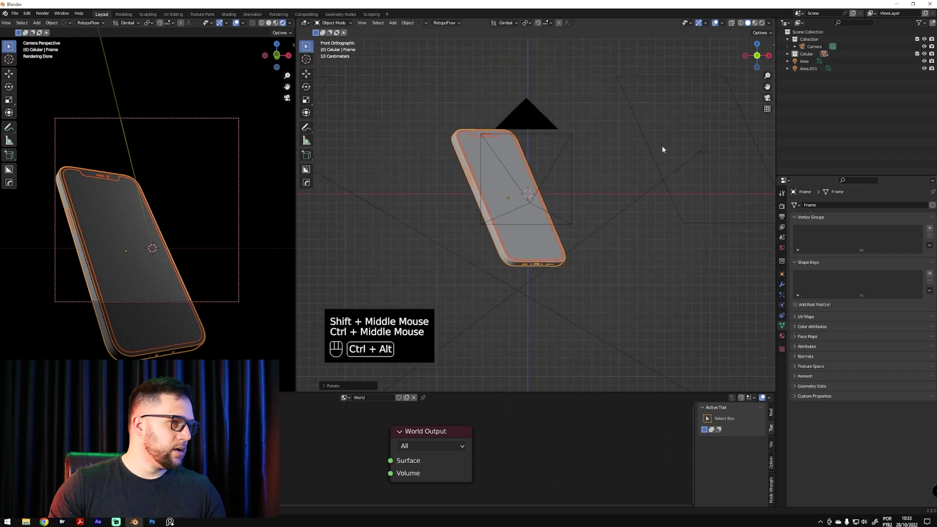
Select only the phone's frame and switch the shader editor from the world nodes to the object's material
middle_drag(561, 279, 561, 318)
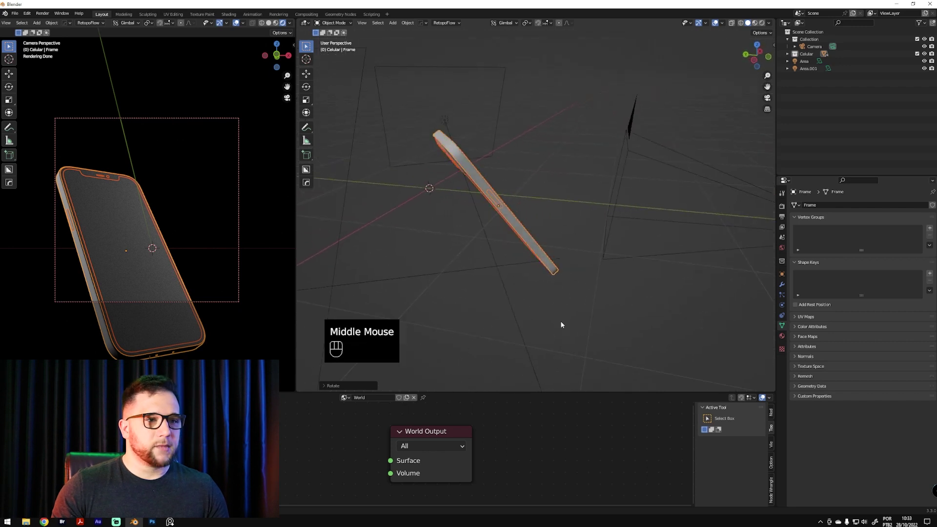
click(561, 317)
click(544, 258)
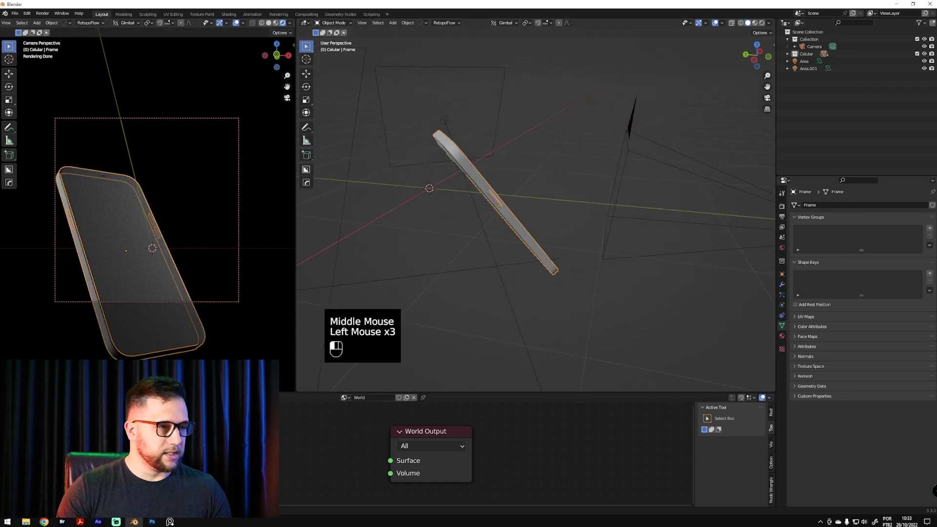
click(32, 408)
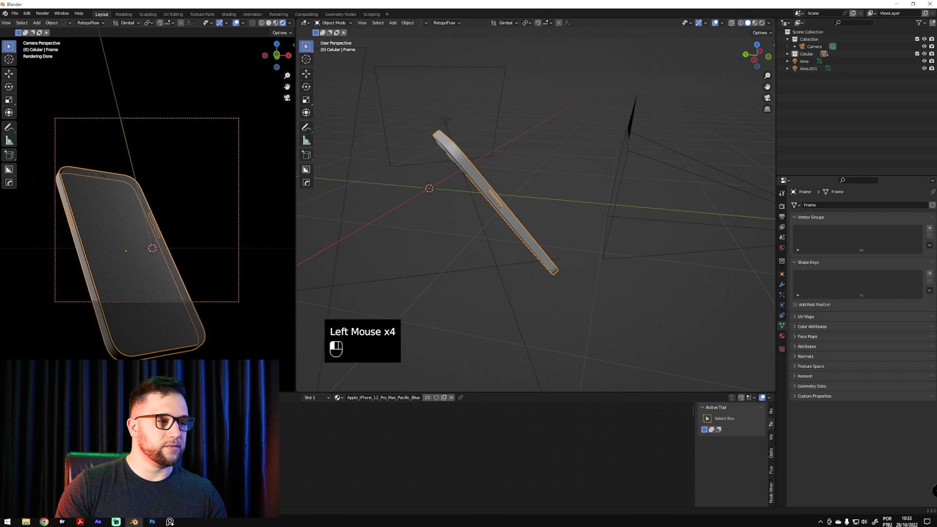
click(32, 418)
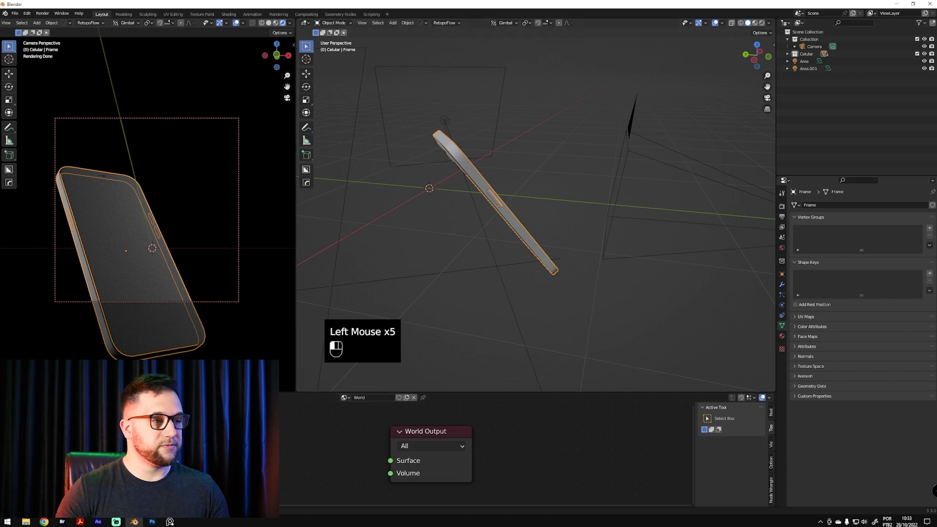
click(32, 408)
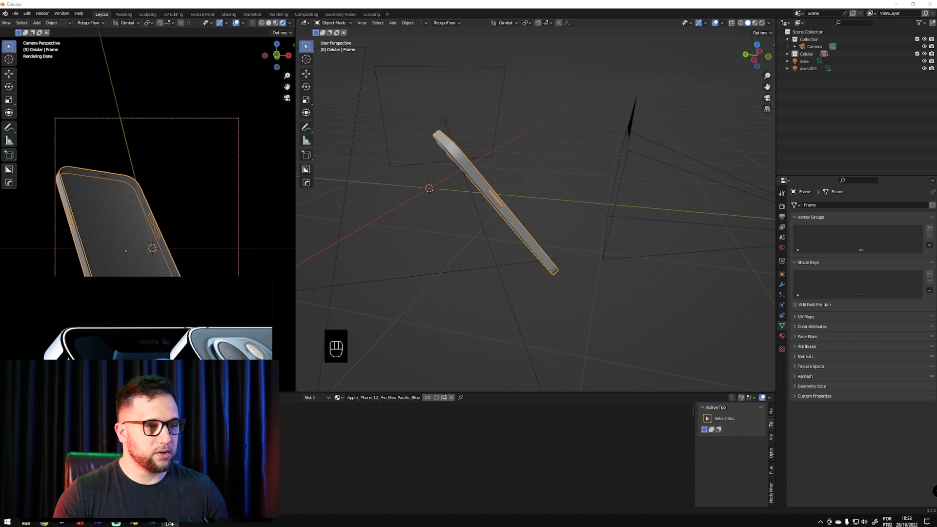
Replace the phone frame's Apple_iPhone_12_Pro_Max_Pacific_Blue material with a new material
click(545, 237)
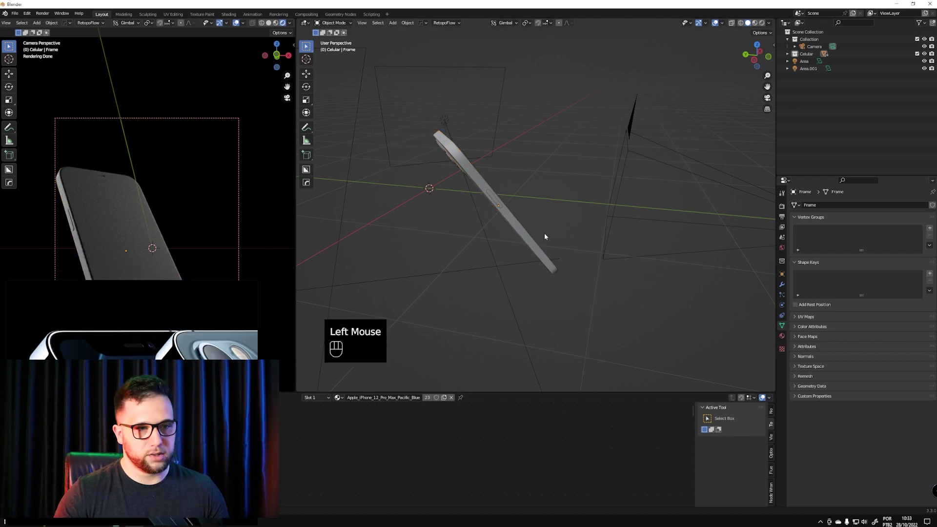
click(526, 238)
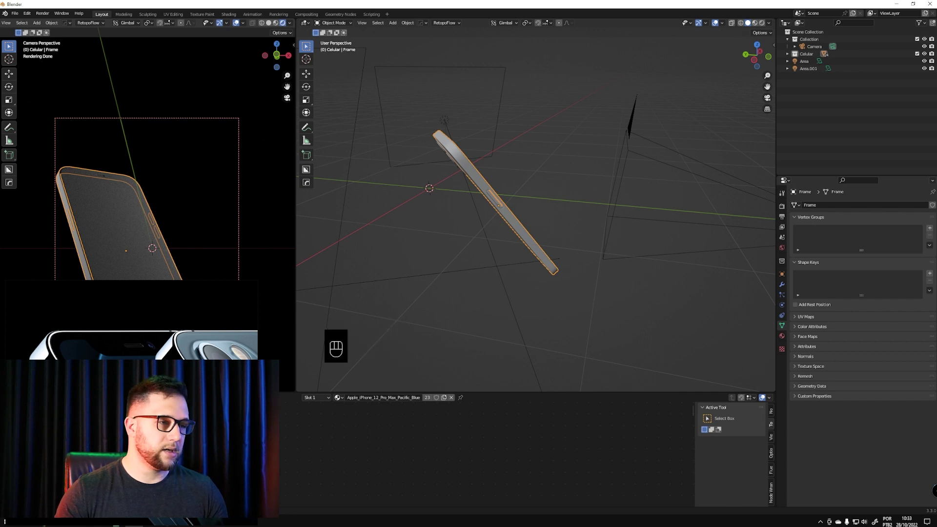
ctrl+alt+middle_drag(444, 227, 577, 229)
shift+middle_drag(523, 241, 561, 302)
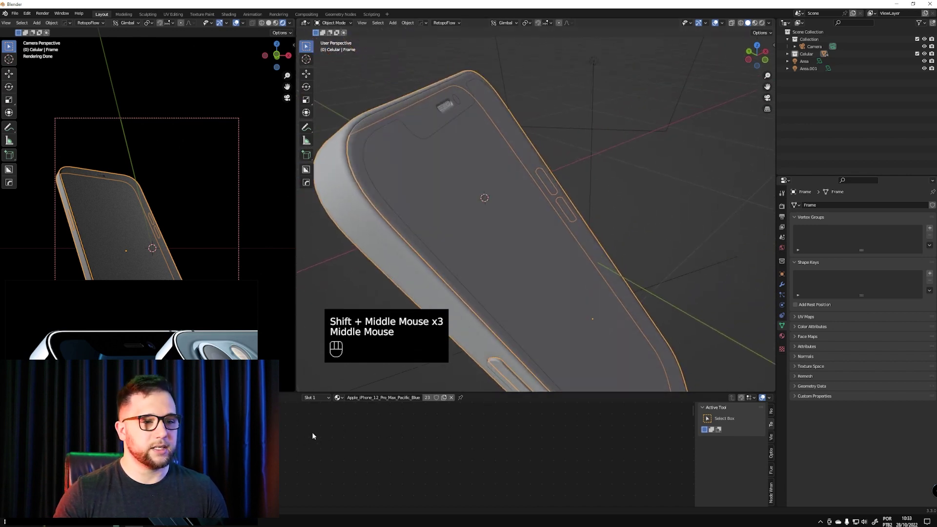
click(452, 397)
click(408, 398)
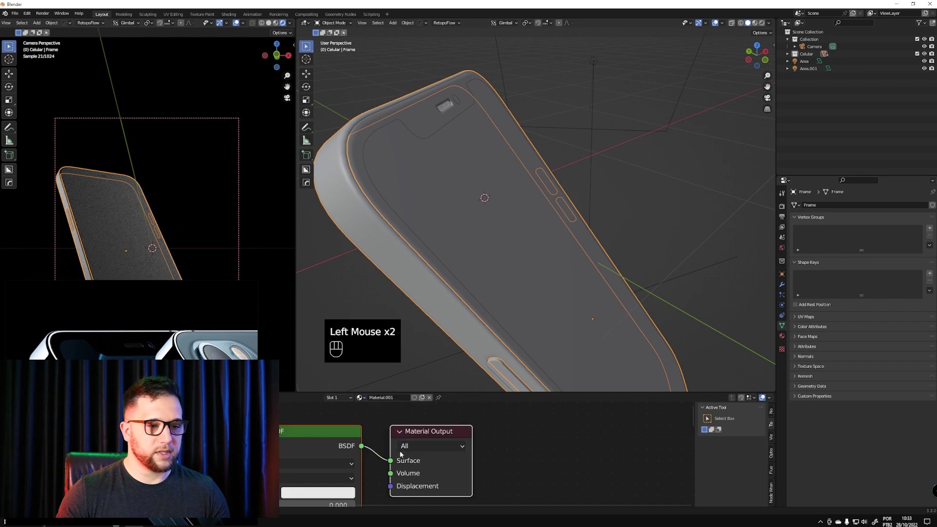
Set the Specular value of the frame's new material to 1.000
click(333, 494)
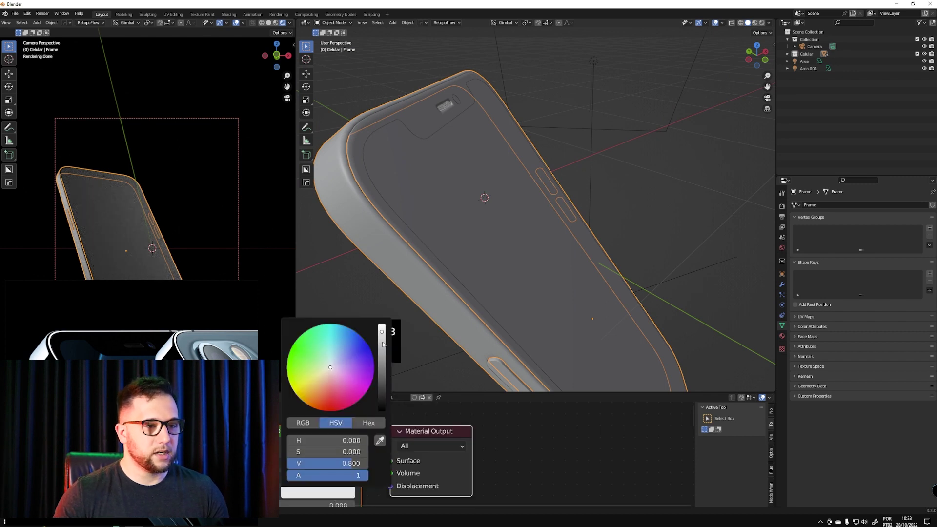
click(492, 448)
shift+middle_drag(517, 480, 628, 434)
shift+middle_drag(566, 480, 610, 438)
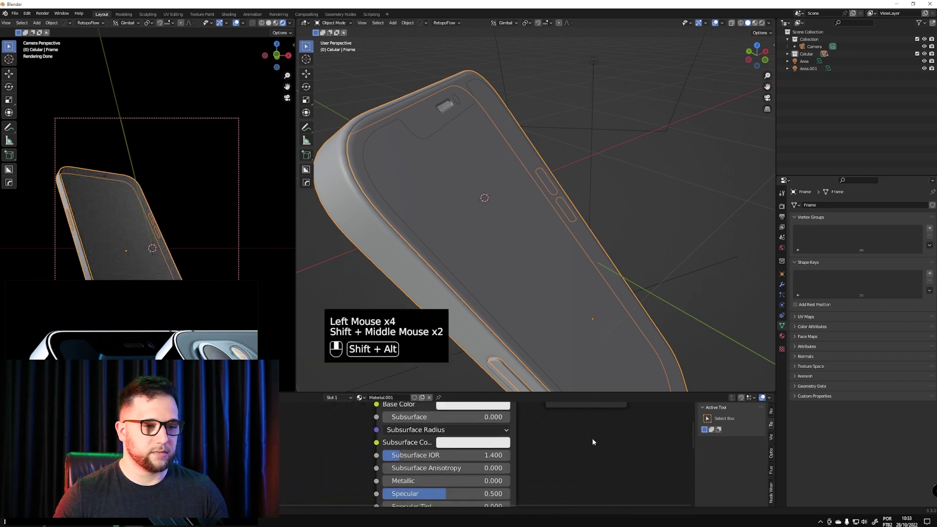
shift+middle_drag(514, 429, 515, 405)
middle_drag(466, 152, 517, 144)
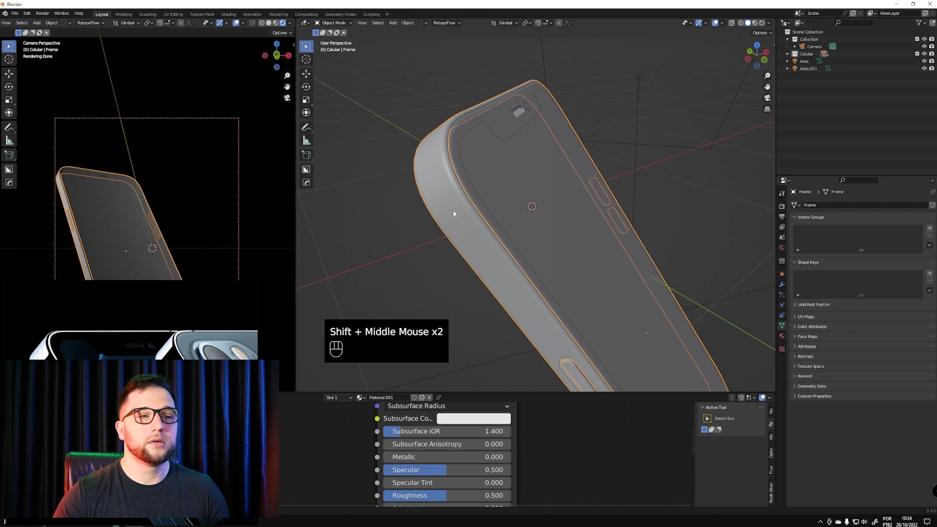
key(g)
right_click(417, 215)
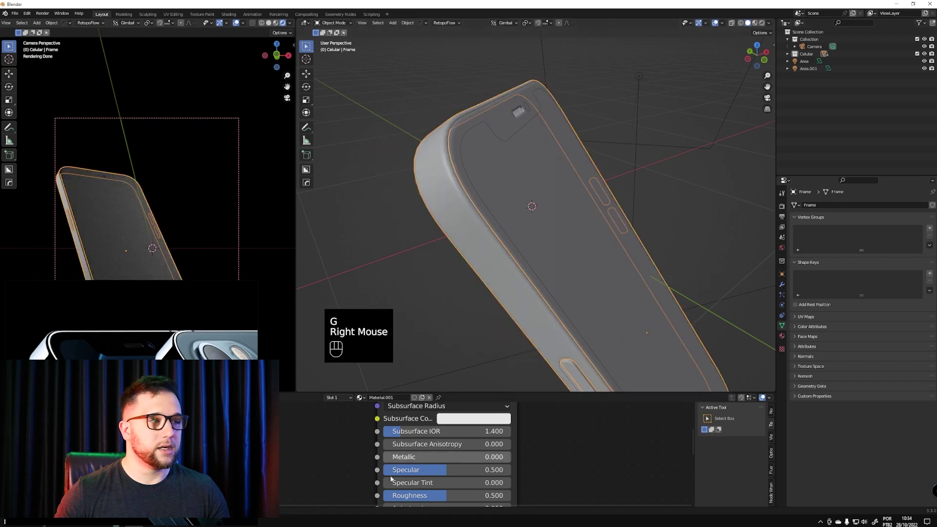
drag(412, 470, 519, 473)
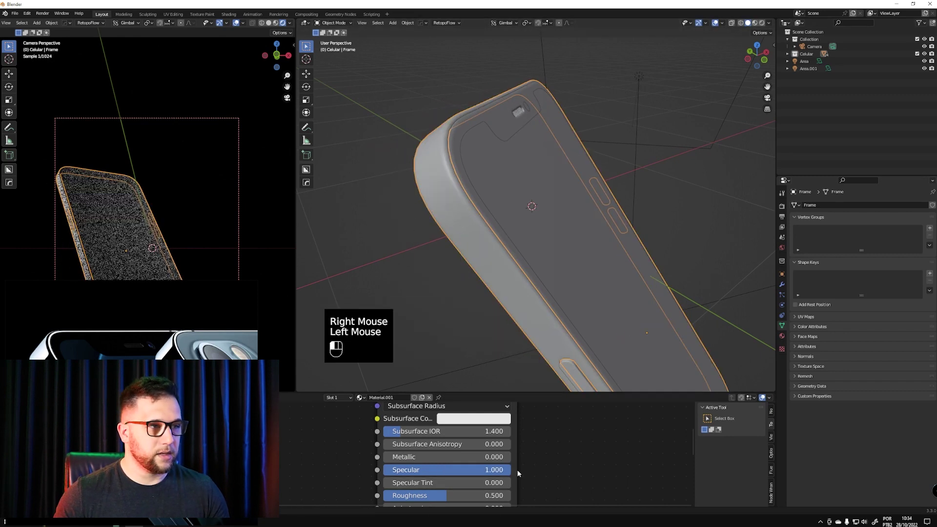
Add a second camera to the scene
ctrl+middle_drag(729, 211, 657, 262)
key(shift+a)
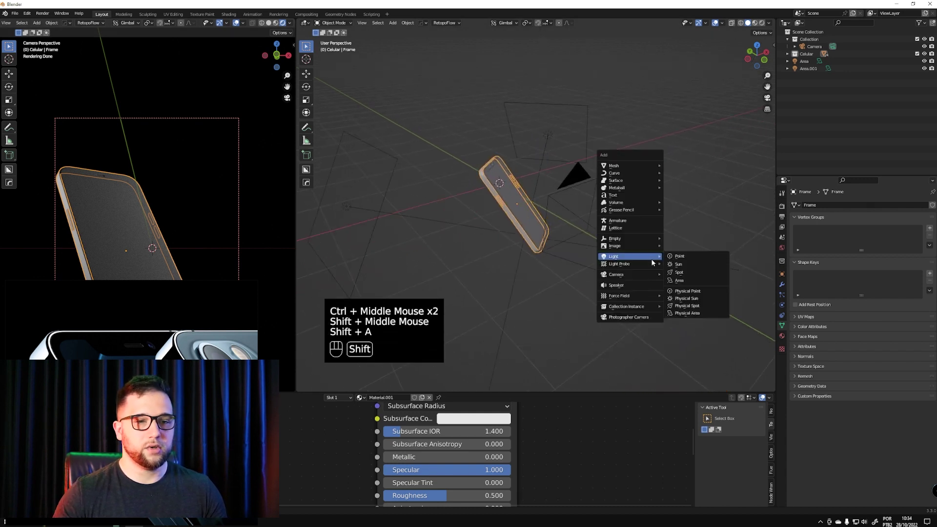
mouse_move(654, 275)
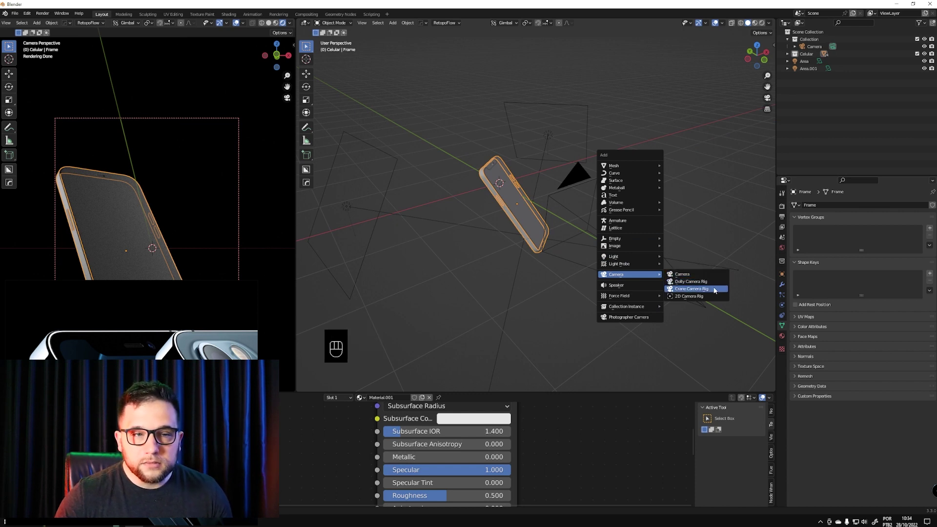
click(688, 274)
Look through the scene's active camera in the large viewport, keeping the new camera selected
middle_drag(535, 185, 561, 228)
key(grave)
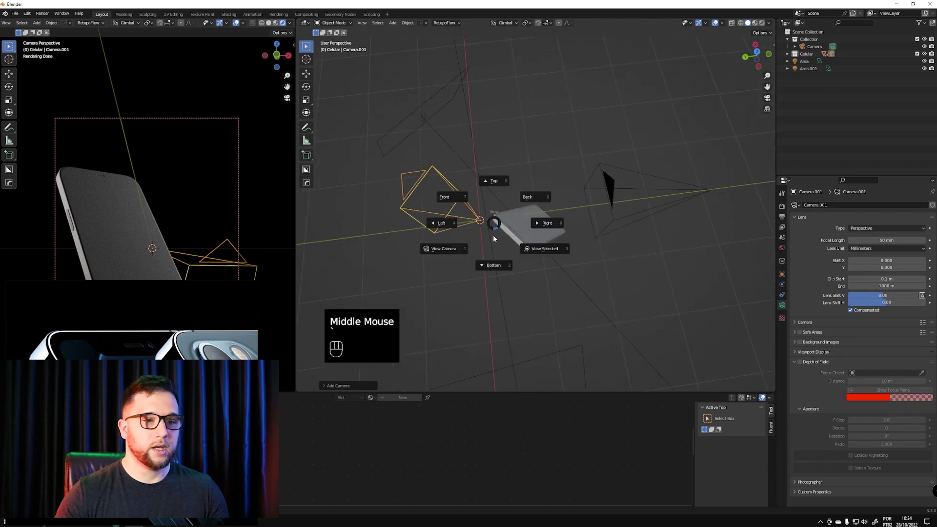
click(445, 252)
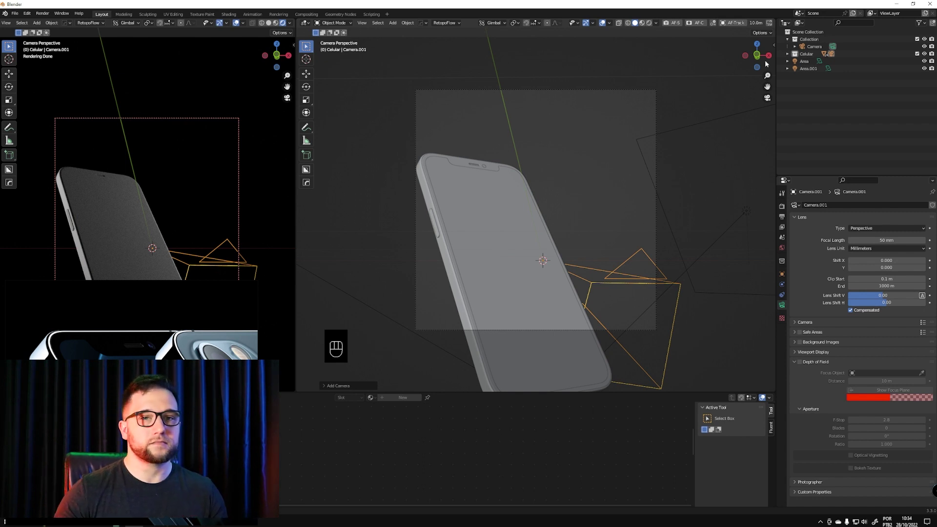
click(328, 385)
key(Escape)
click(620, 282)
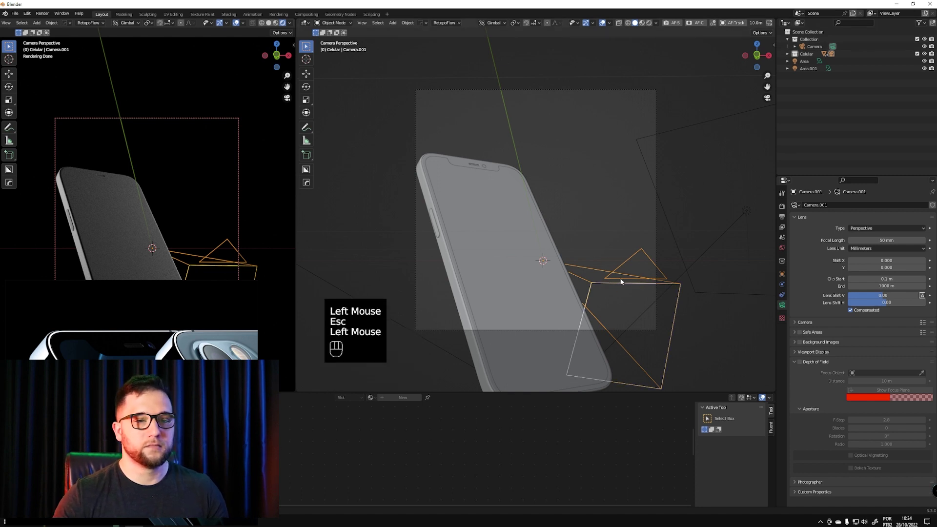
click(623, 296)
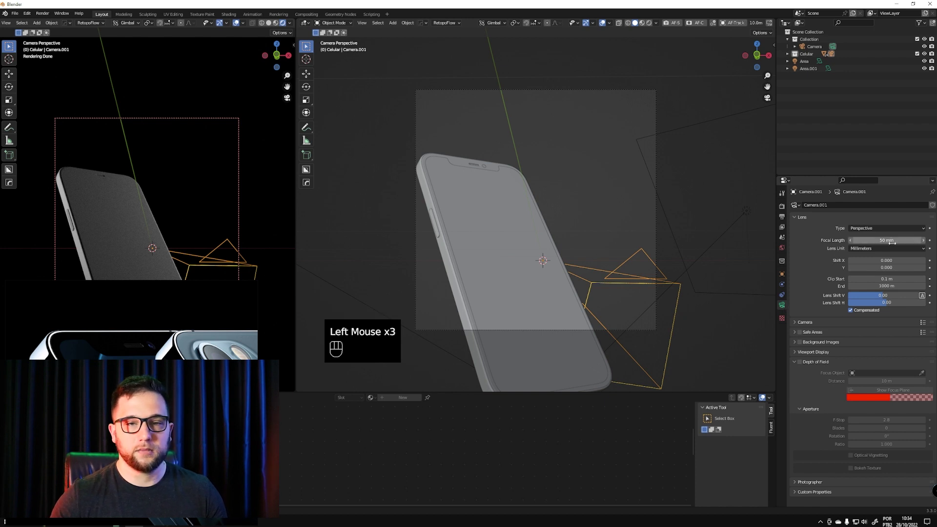
drag(801, 207, 810, 219)
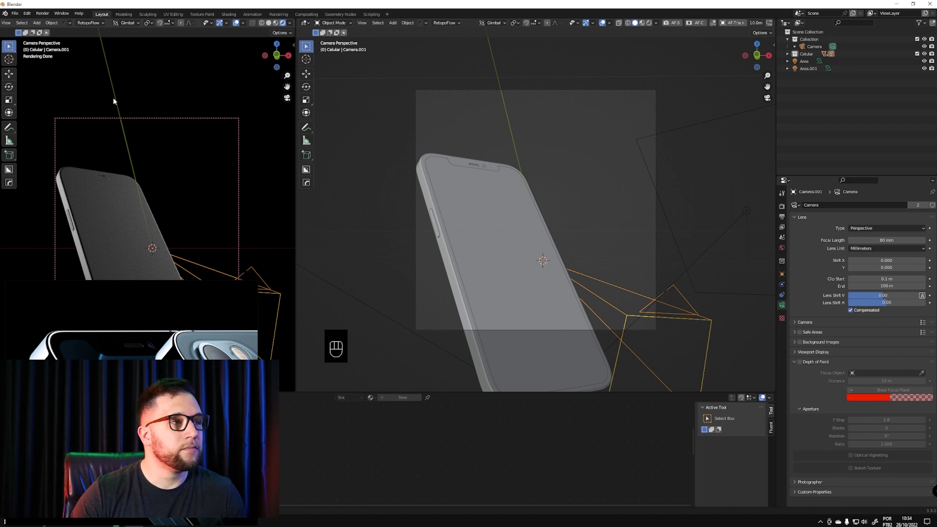
key(super)
click(170, 522)
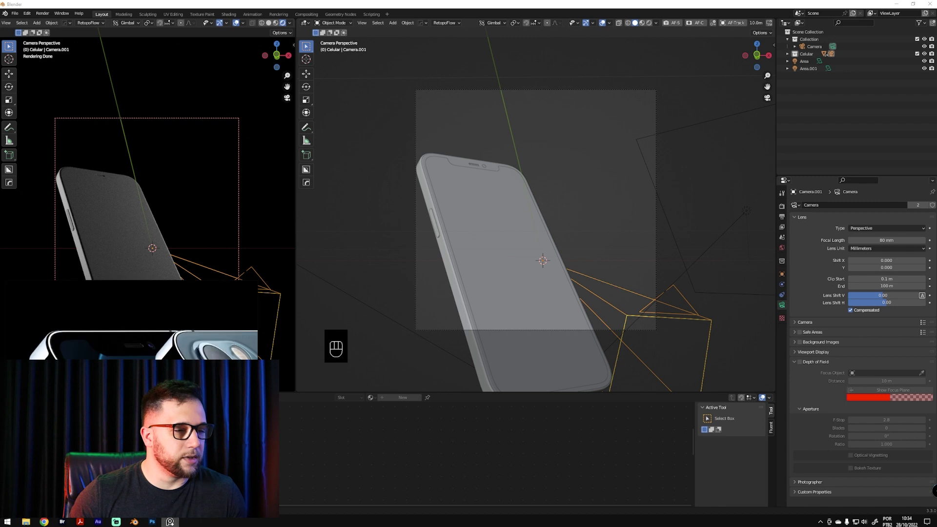
click(170, 522)
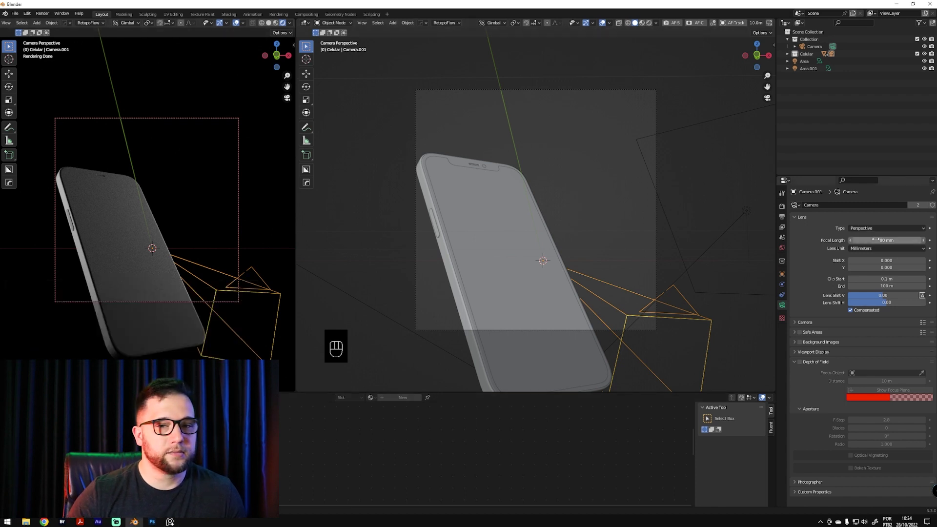
click(796, 205)
click(810, 222)
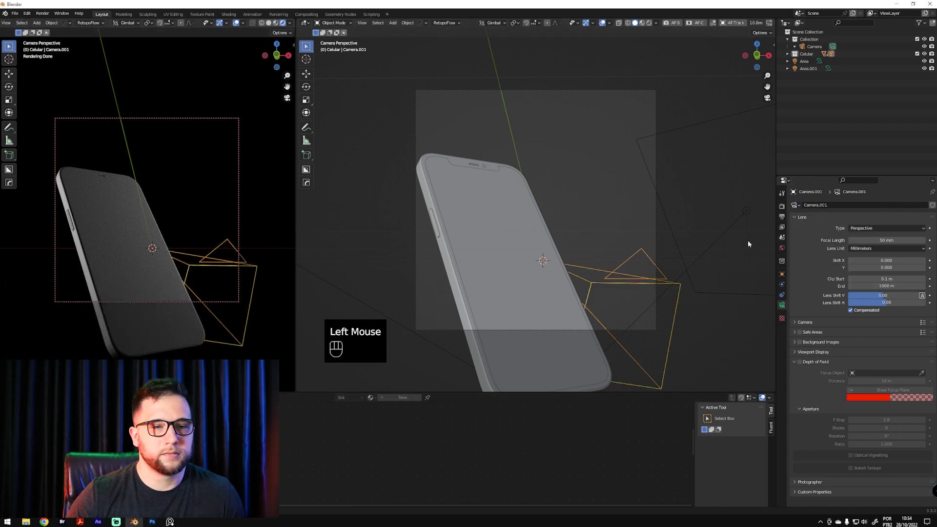
Move the new camera out in front of the phone's upper side, near the existing camera
middle_drag(564, 271, 725, 247)
click(723, 245)
click(739, 249)
key(g)
click(465, 188)
alt+middle_drag(466, 189, 513, 208)
key(g)
click(476, 182)
alt+middle_drag(477, 182, 472, 130)
key(g)
click(479, 151)
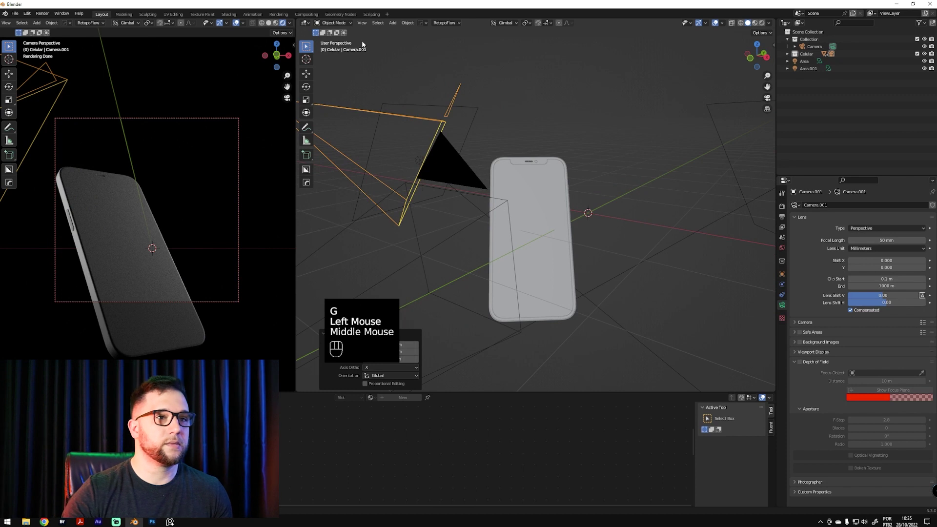
click(309, 26)
click(308, 25)
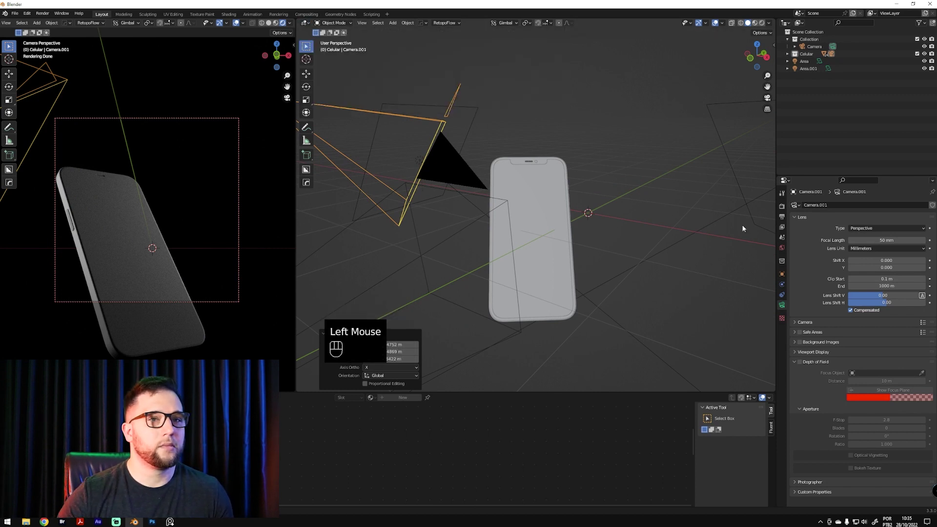
Move Camera.001 from the Celular collection into Collection and rename it "Close up"
click(813, 46)
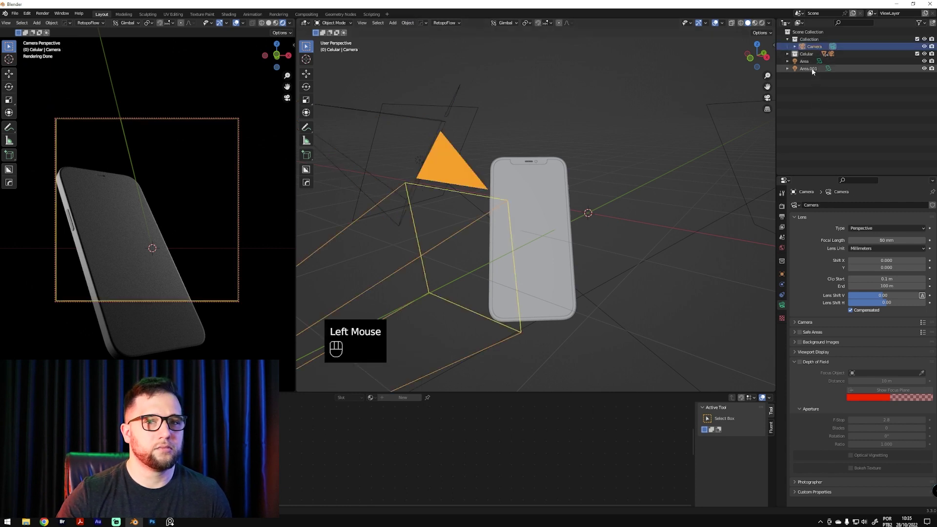
click(784, 54)
click(787, 54)
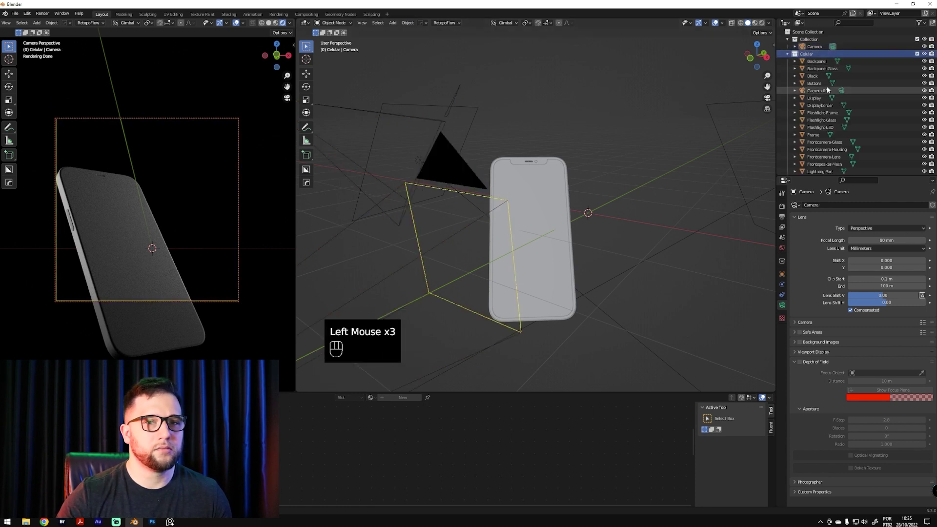
drag(819, 92, 810, 40)
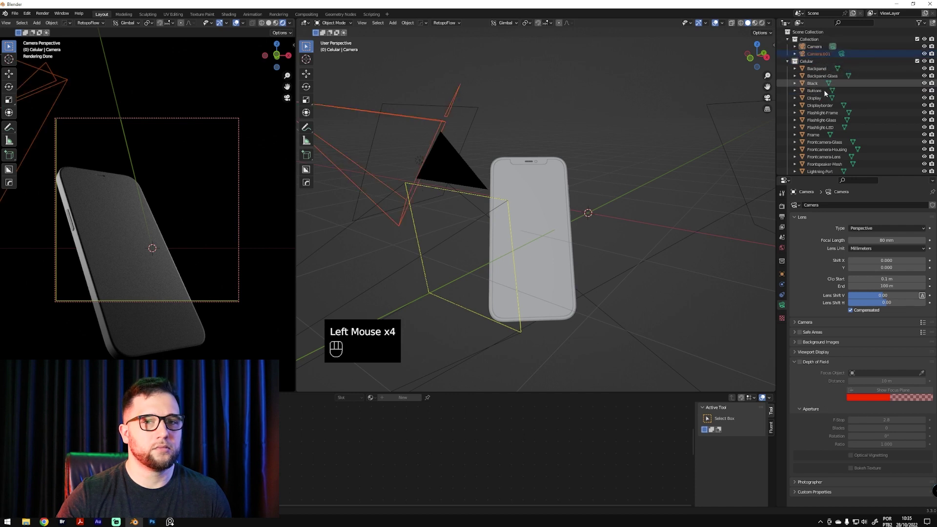
double_click(820, 54)
text(Close up)
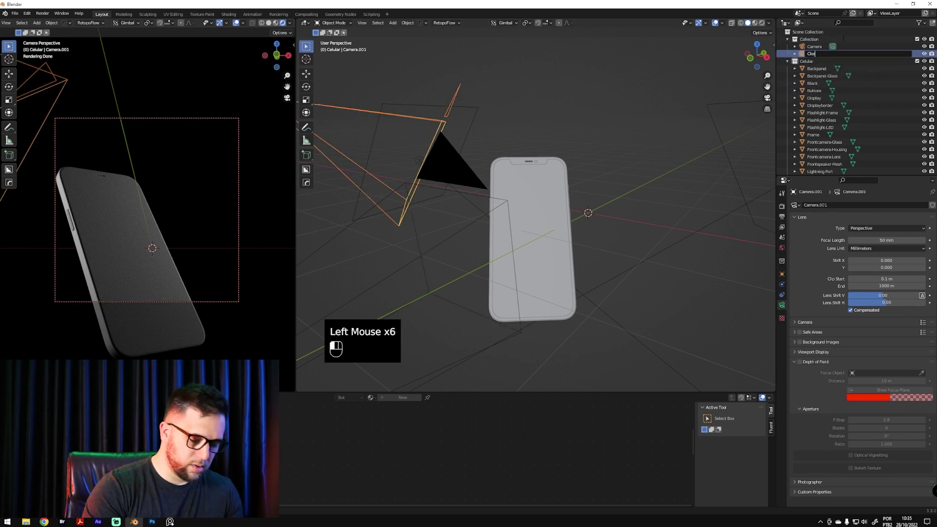
key(Return)
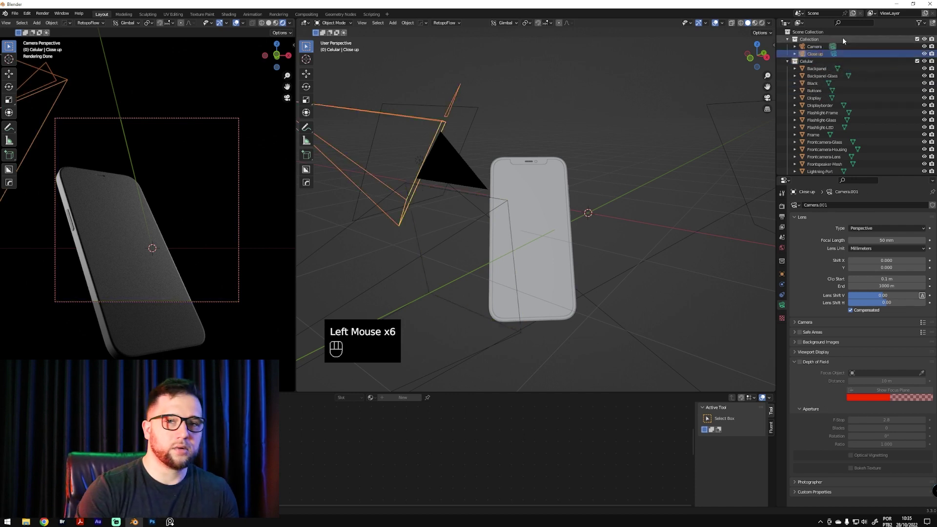
Collapse the Celular collection and make the Close up camera the scene's active camera
click(815, 72)
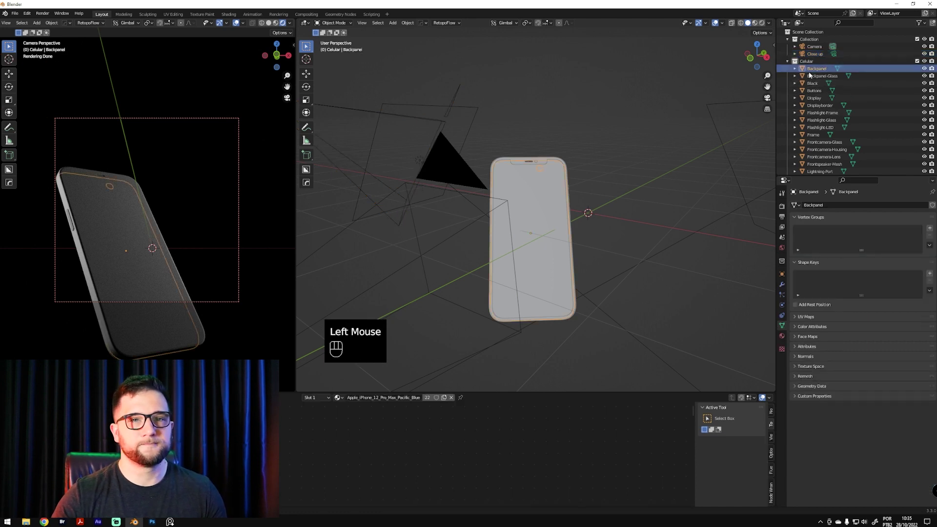
click(813, 40)
click(787, 61)
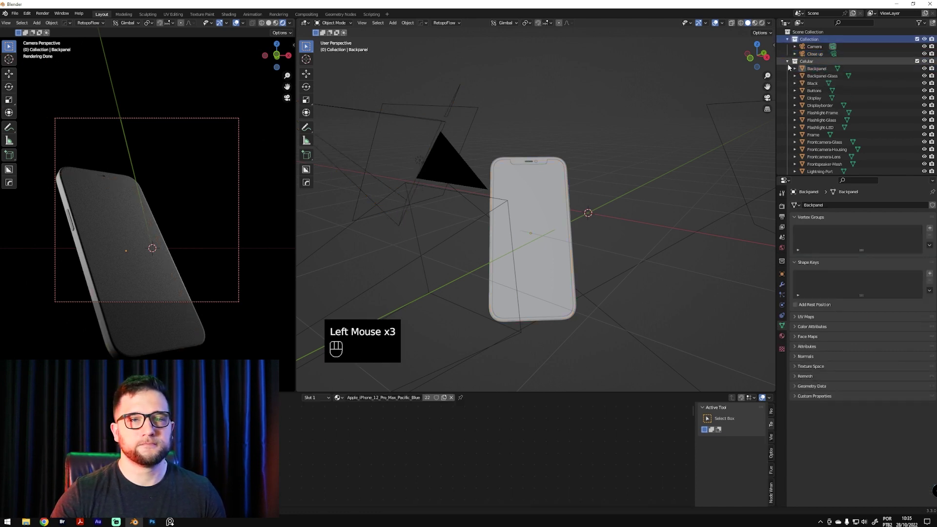
click(819, 55)
click(833, 54)
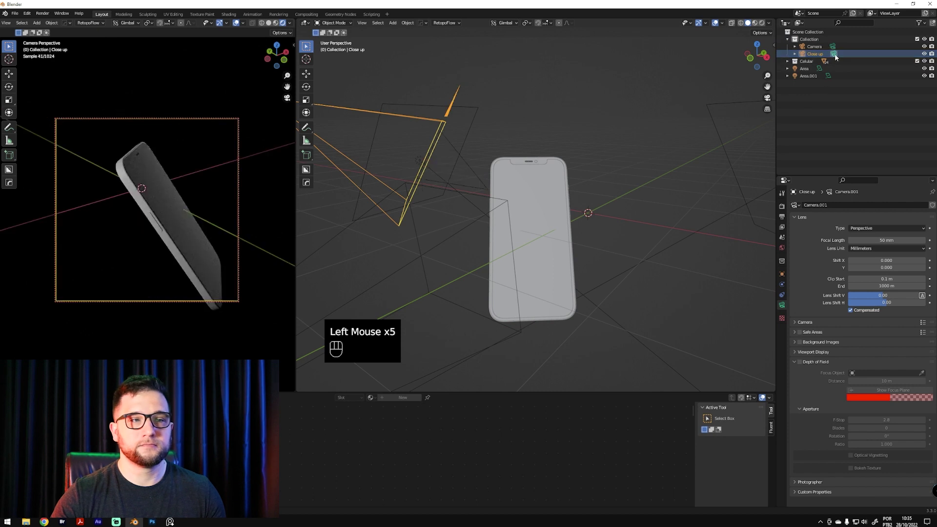
click(832, 46)
click(834, 54)
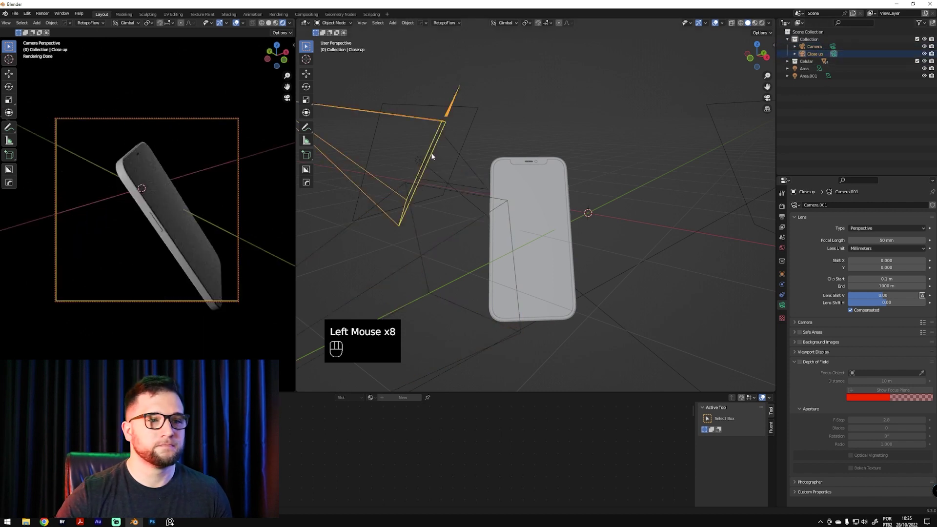
Frame the phone's upper corner closely with the Close up camera and limit the rendered preview to the camera frame
ctrl+middle_drag(194, 218, 182, 234)
mouse_move(171, 202)
shift+middle_down()
mouse_move(184, 235)
mouse_move(144, 201)
mouse_move(172, 189)
mouse_move(151, 215)
mouse_move(160, 229)
mouse_move(166, 189)
shift+middle_up()
key(ctrl+b)
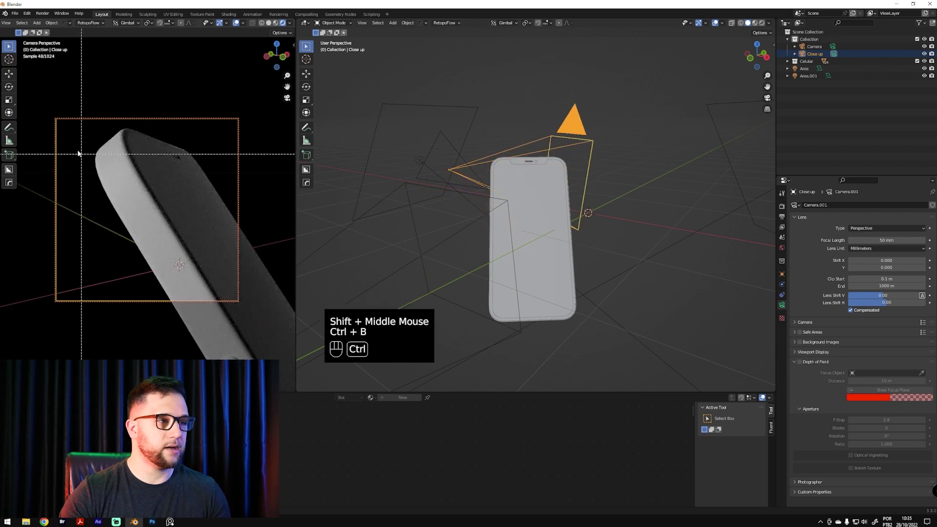
mouse_move(48, 109)
mouse_down()
mouse_move(276, 333)
mouse_move(251, 305)
mouse_move(249, 316)
mouse_move(243, 308)
mouse_up()
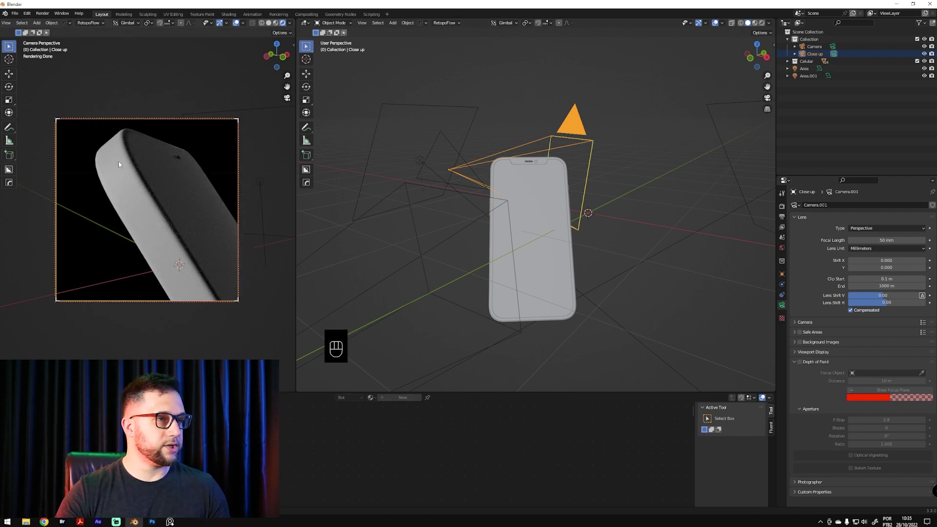
Set the Roughness of the phone frame's material to 0.094
middle_drag(540, 223, 460, 207)
click(458, 211)
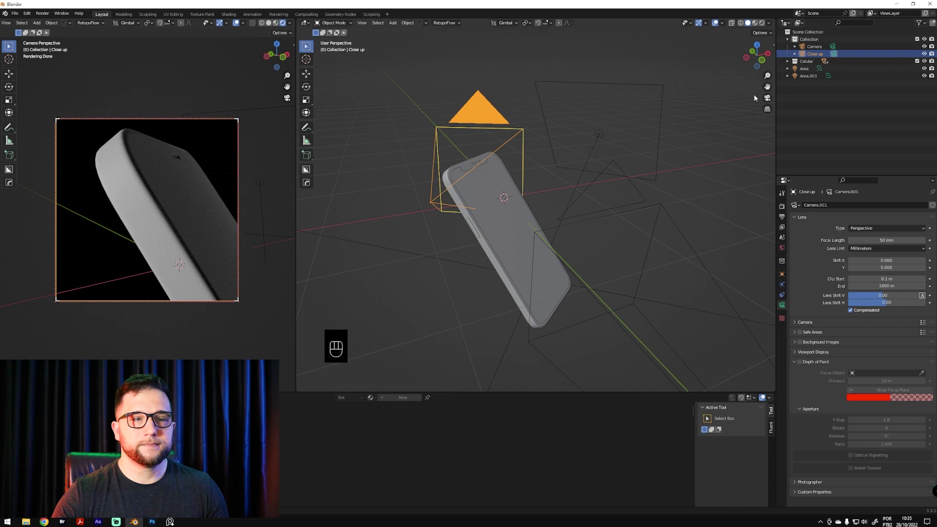
click(522, 291)
click(484, 251)
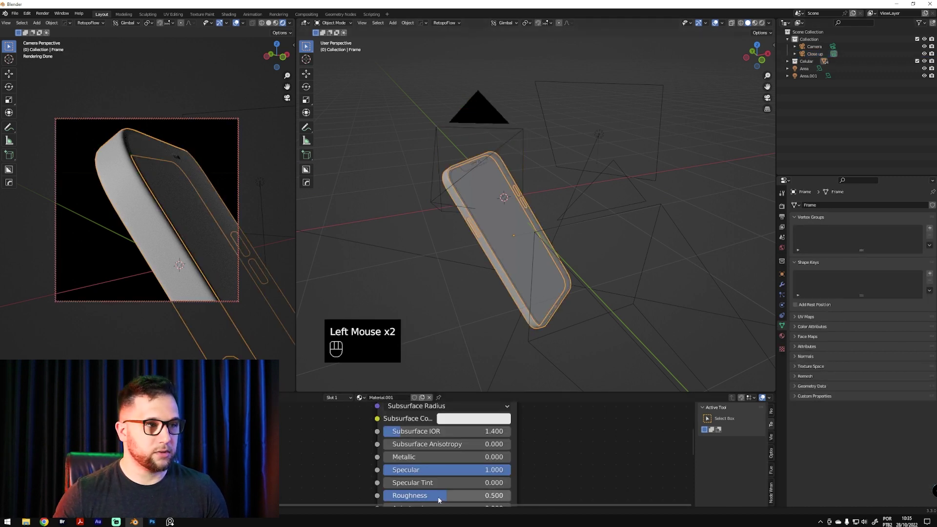
drag(438, 499, 315, 500)
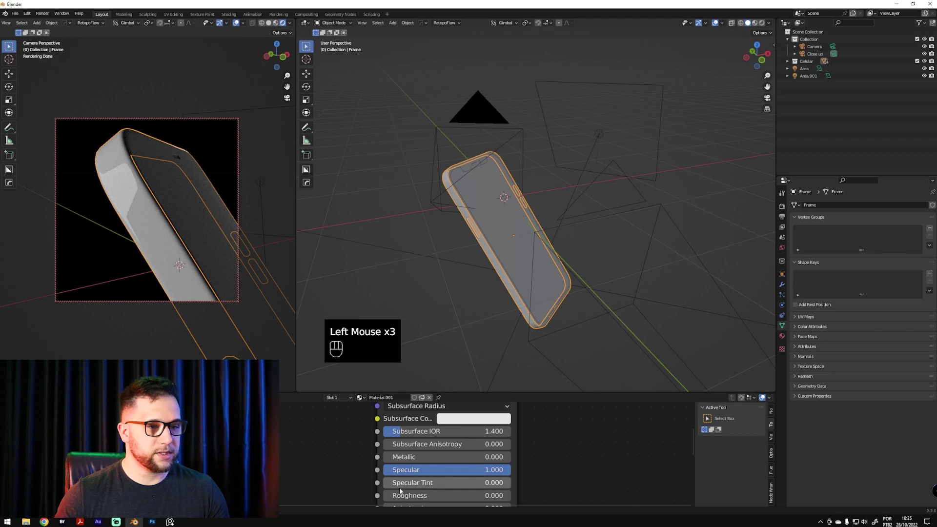
drag(391, 498, 406, 500)
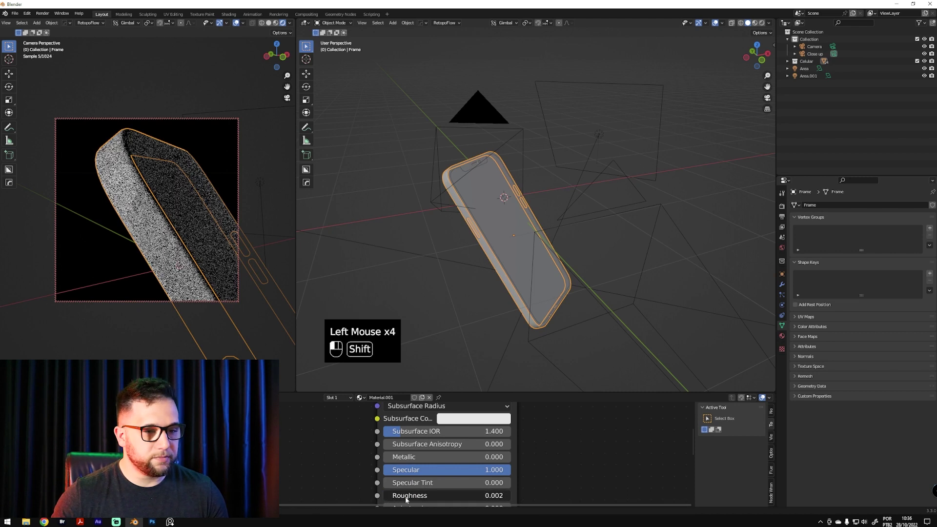
shift+drag(472, 503, 641, 487)
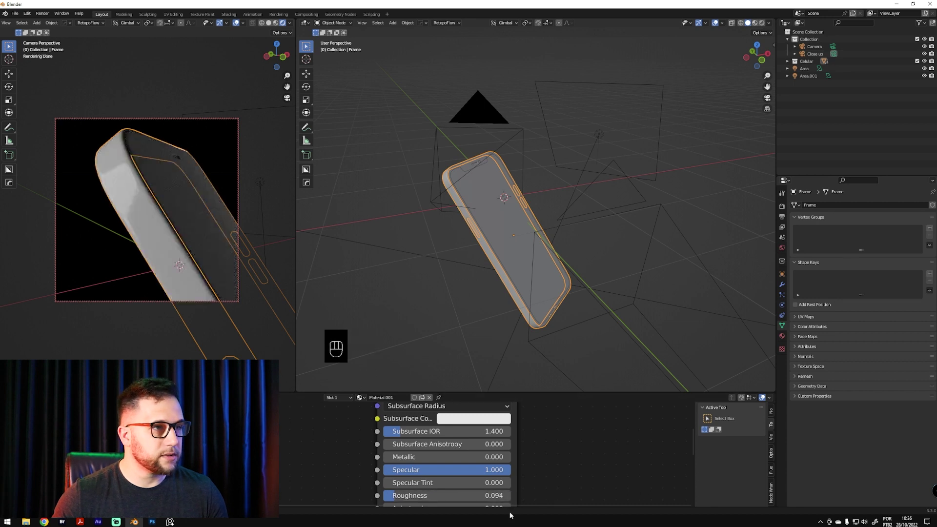
Move the area light beside the phone's side edge closer to the phone and set its power to 90 W
ctrl+middle_drag(459, 283, 498, 228)
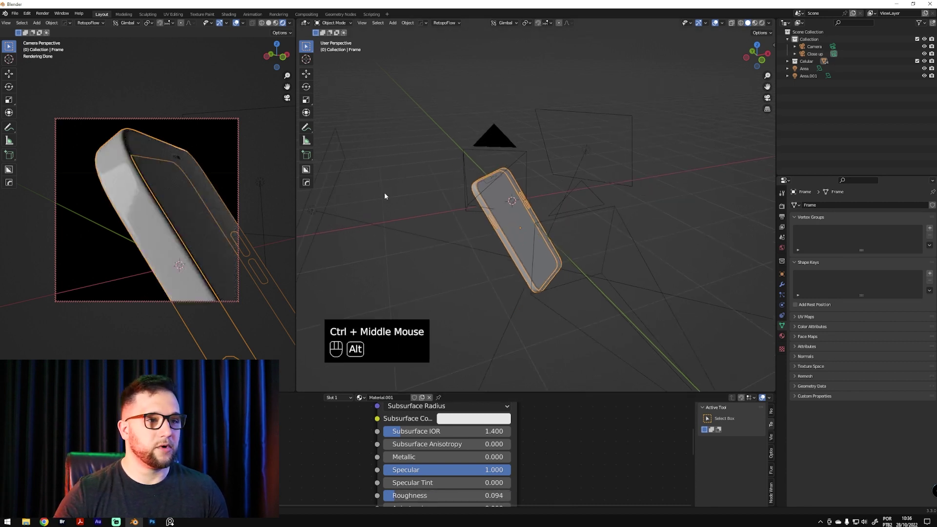
click(312, 210)
key(g)
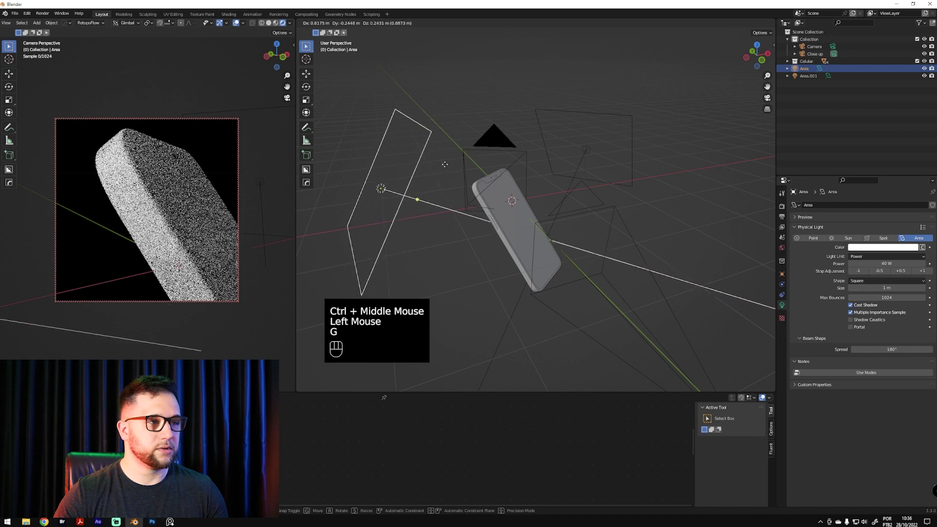
click(429, 165)
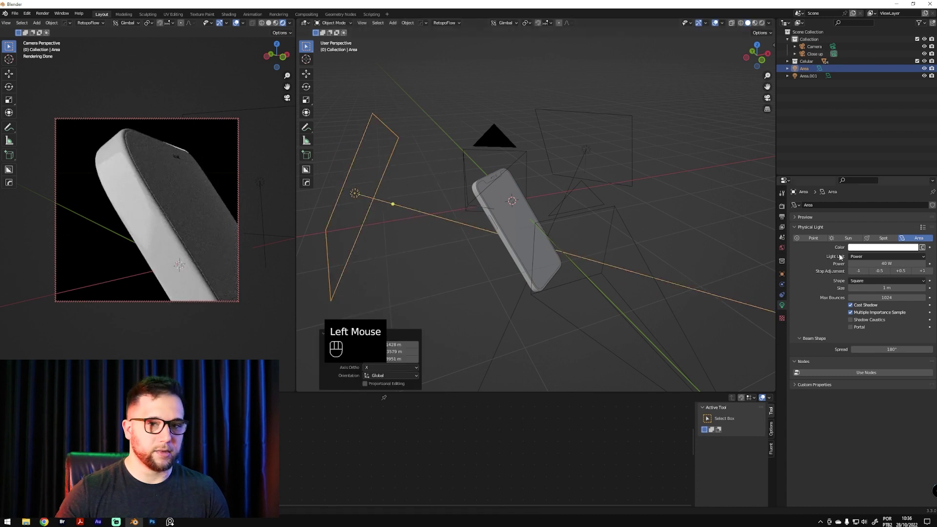
double_click(902, 264)
text(90)
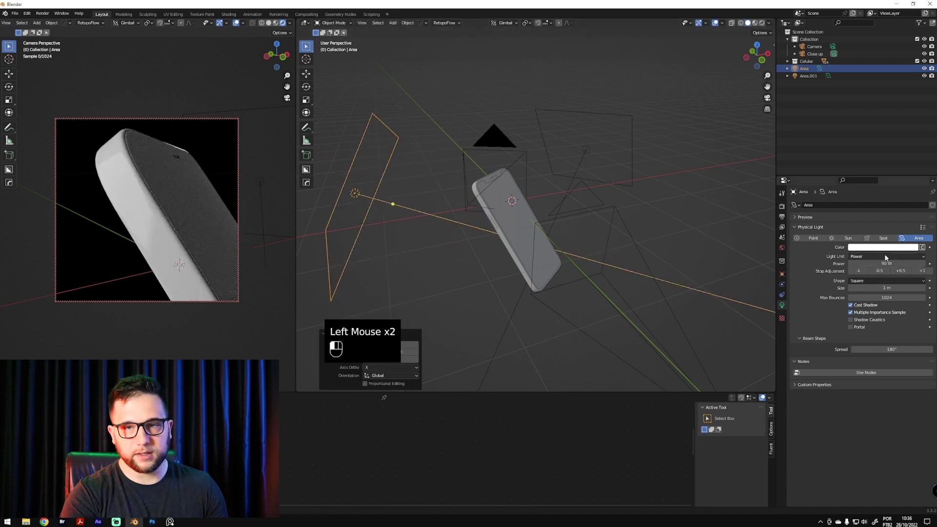
key(Return)
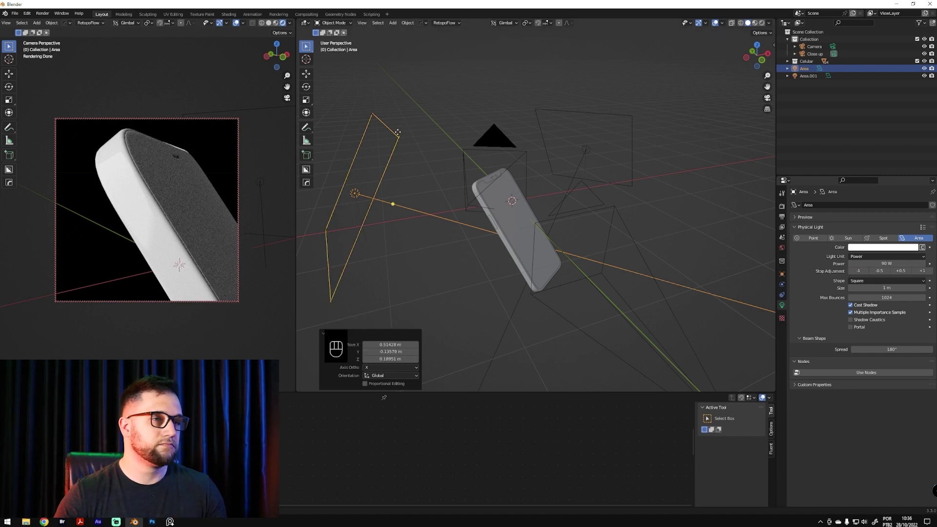
Move the 90 W area light slightly back from the phone and select the phone's frame
key(g)
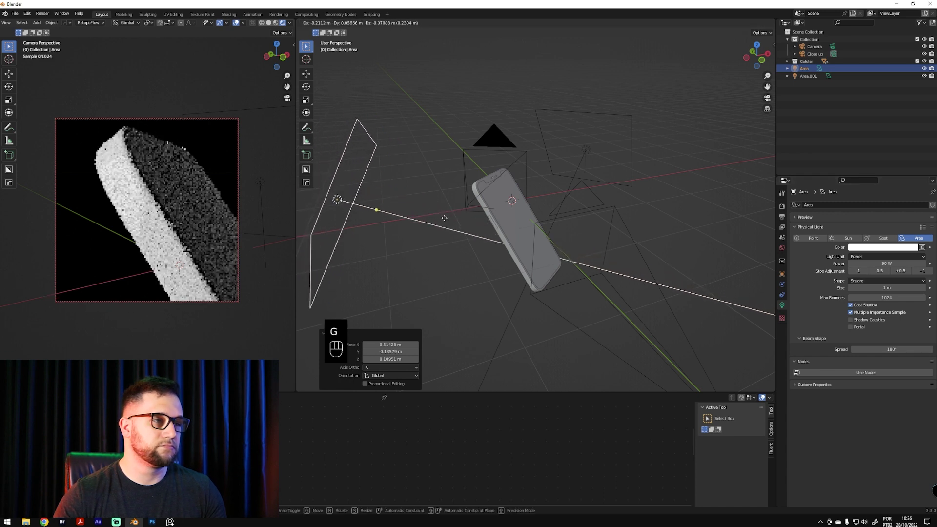
click(493, 206)
double_click(478, 203)
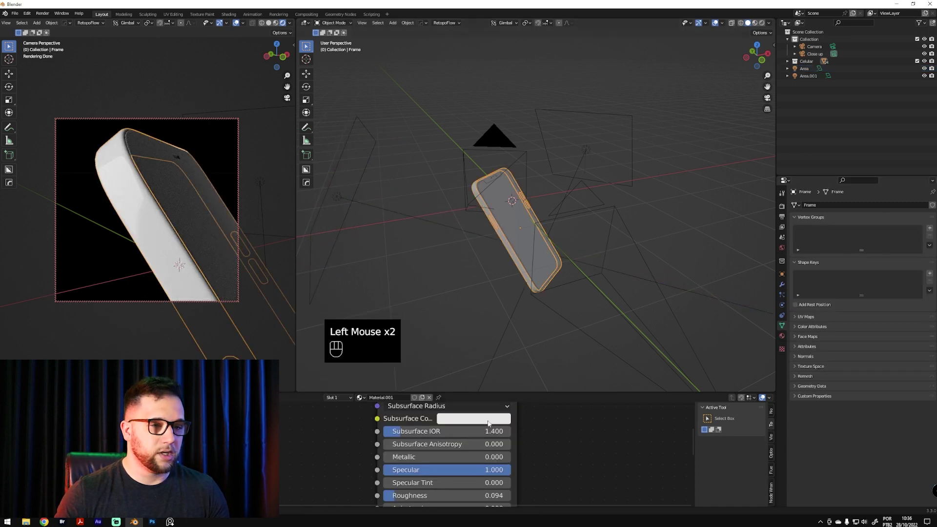
Set the frame material's Base Color to a deep blue with about H 0.671, S 0.983 and V 0.195
shift+middle_drag(565, 426, 557, 479)
click(474, 433)
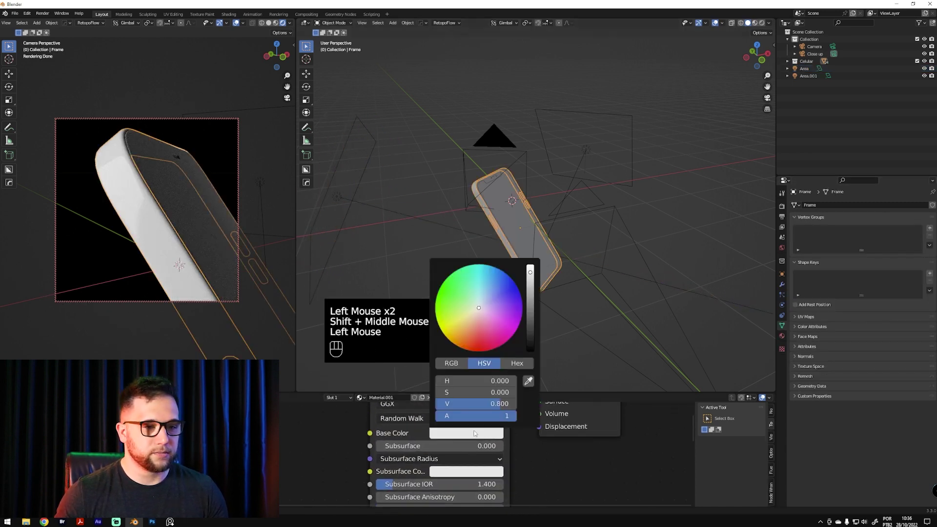
click(504, 295)
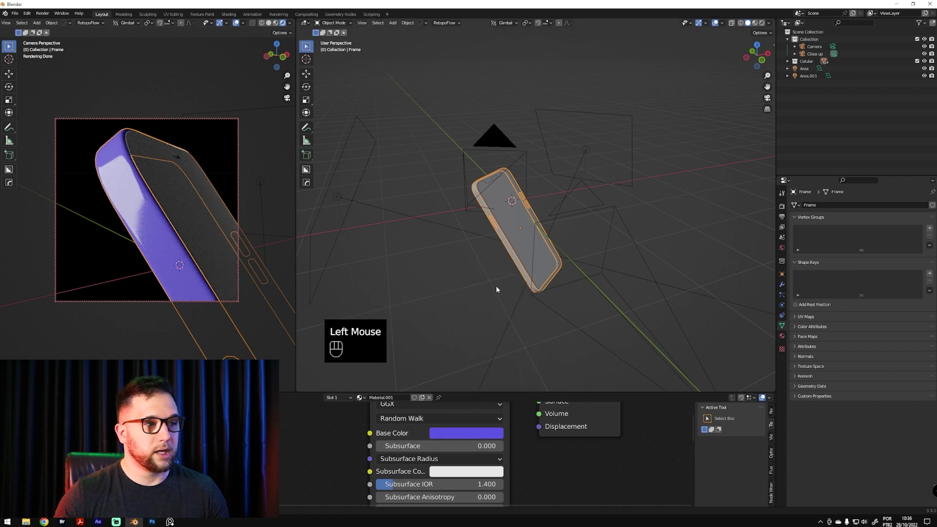
click(489, 434)
drag(534, 316, 506, 302)
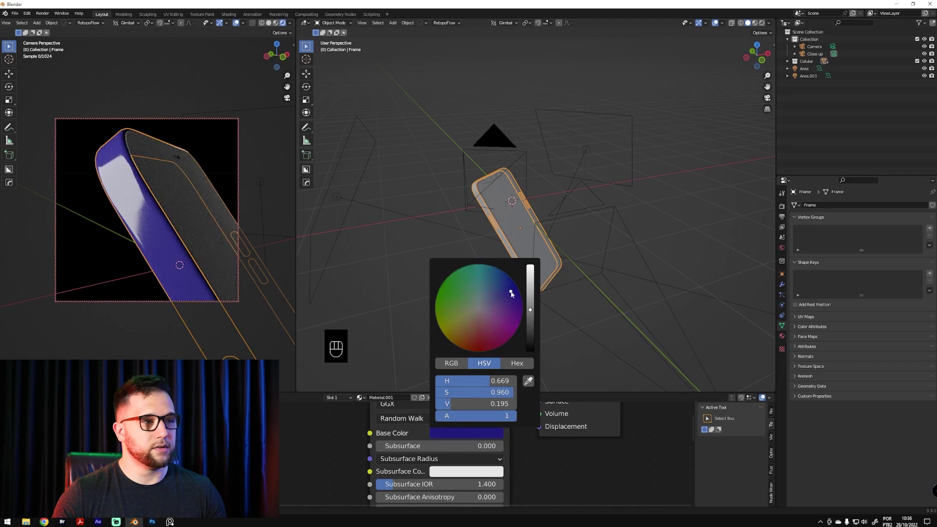
click(508, 283)
drag(520, 300, 517, 295)
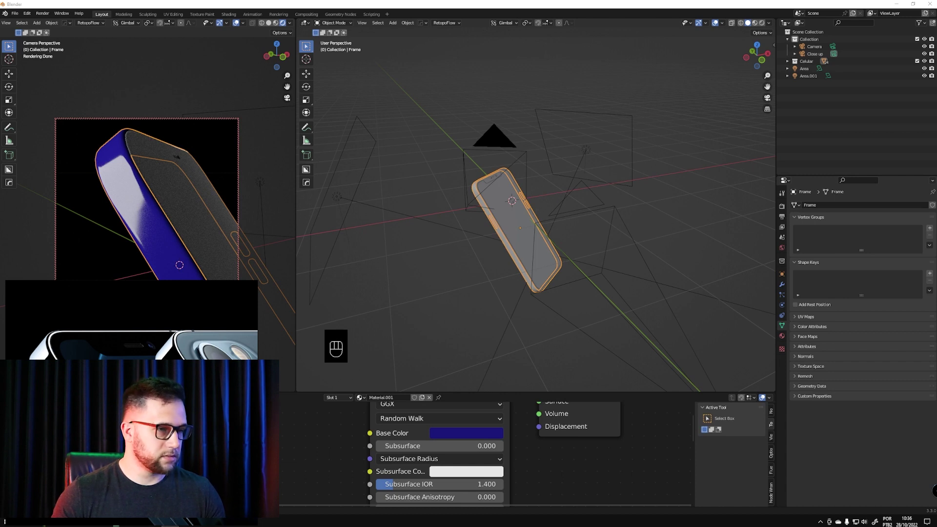
Shift the frame's Base Color to a dark navy with about H 0.648, S 0.956 and V 0.043
click(474, 433)
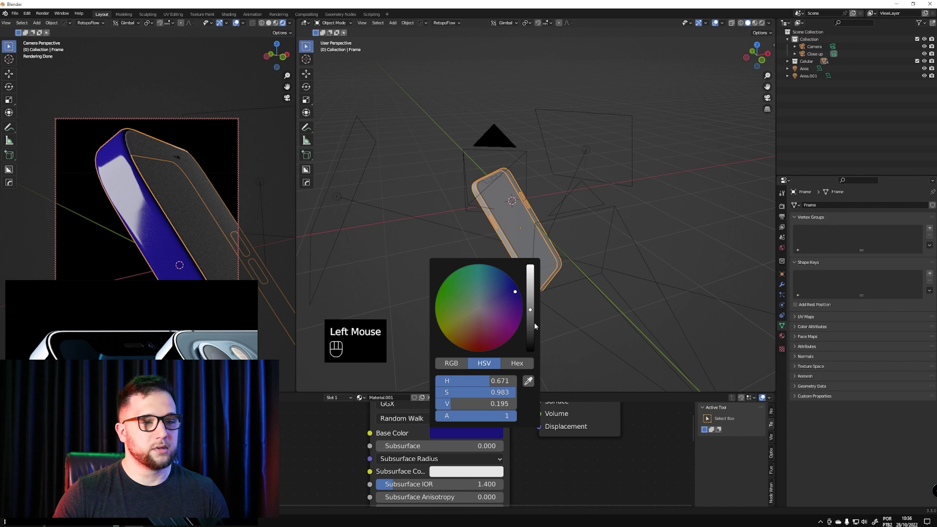
drag(513, 296, 508, 282)
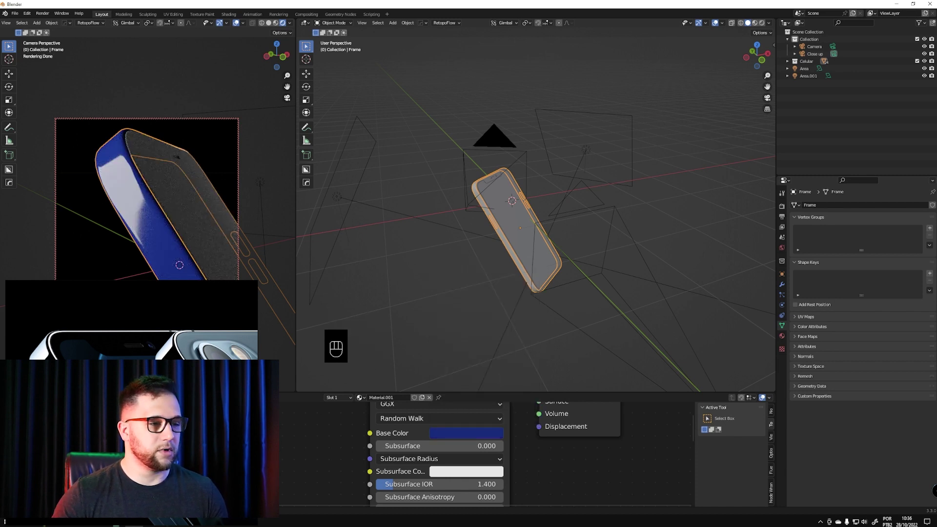
click(489, 432)
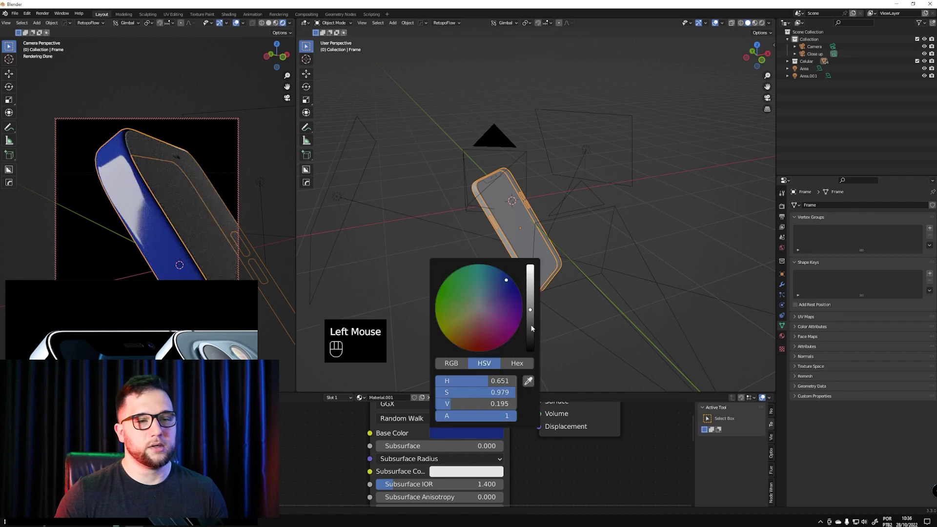
click(531, 336)
drag(530, 335, 532, 331)
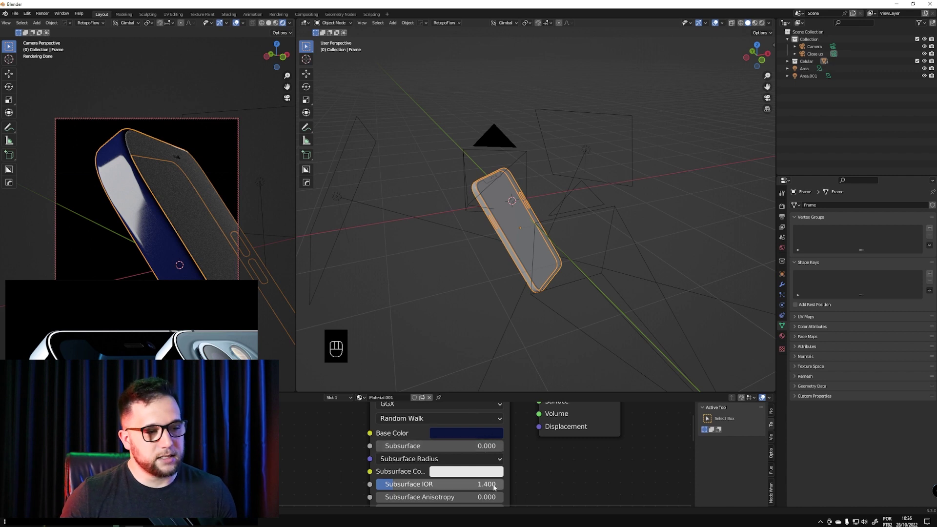
Set the Metallic value of the phone frame's material to 0.627
shift+middle_drag(556, 487, 549, 467)
shift+middle_drag(549, 466, 548, 459)
click(388, 487)
drag(388, 486, 473, 490)
Desaturate and darken the frame's Base Color to about H 0.650, S 0.500 and V 0.032
click(469, 405)
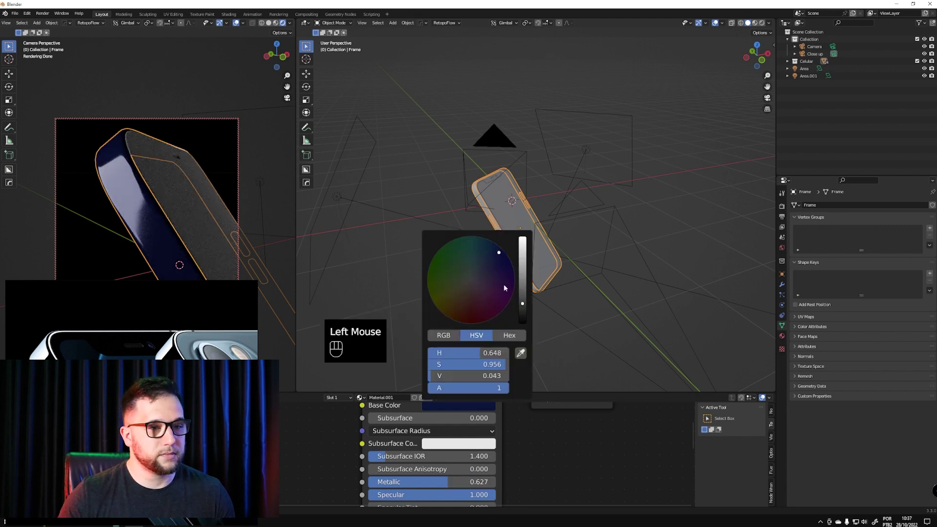
drag(491, 264, 494, 271)
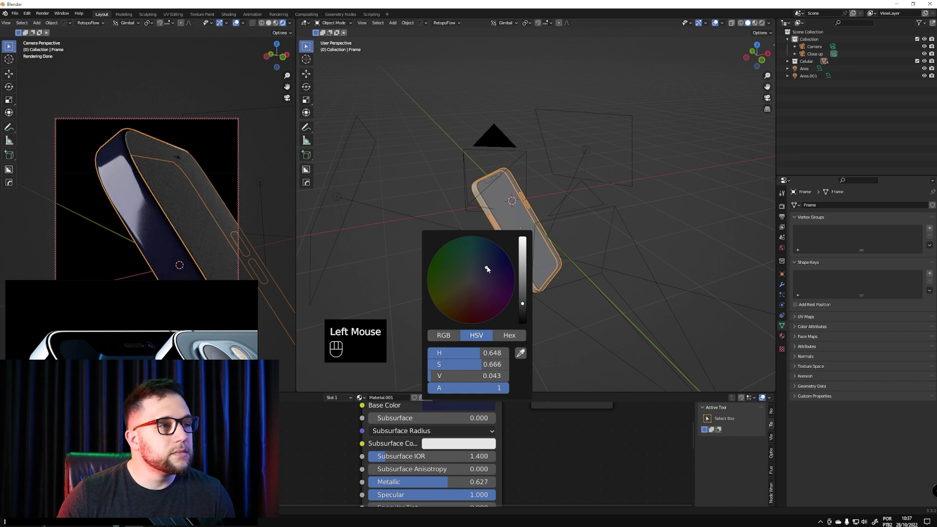
click(485, 269)
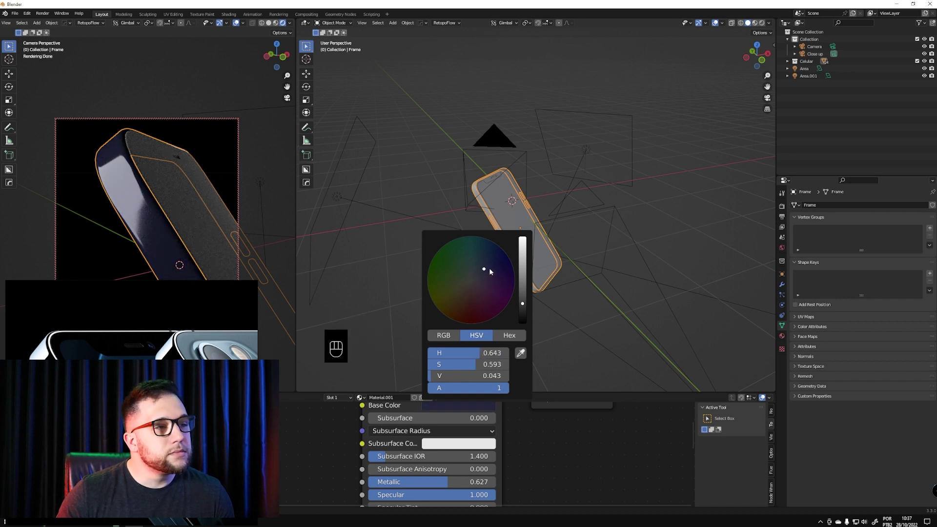
drag(485, 274, 482, 271)
mouse_move(518, 300)
mouse_down()
mouse_move(523, 288)
mouse_move(524, 305)
mouse_up()
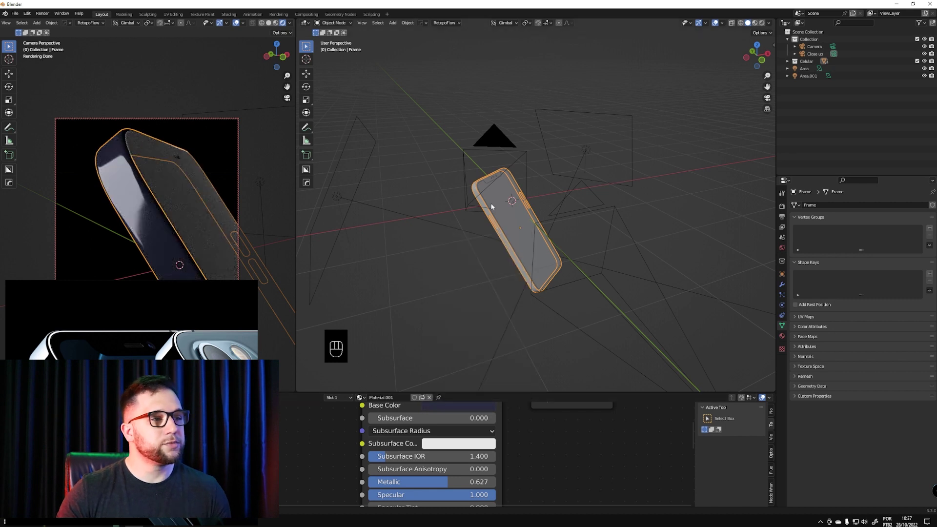
click(481, 404)
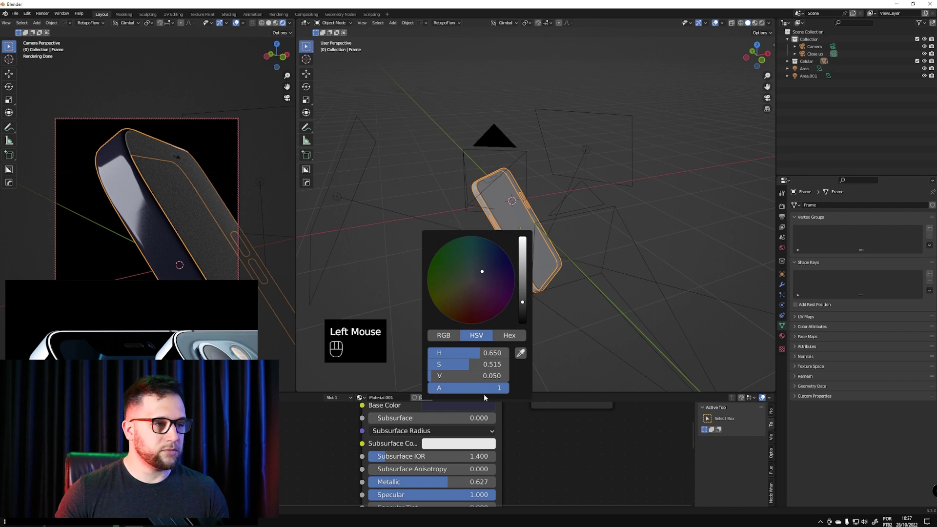
drag(525, 302, 525, 299)
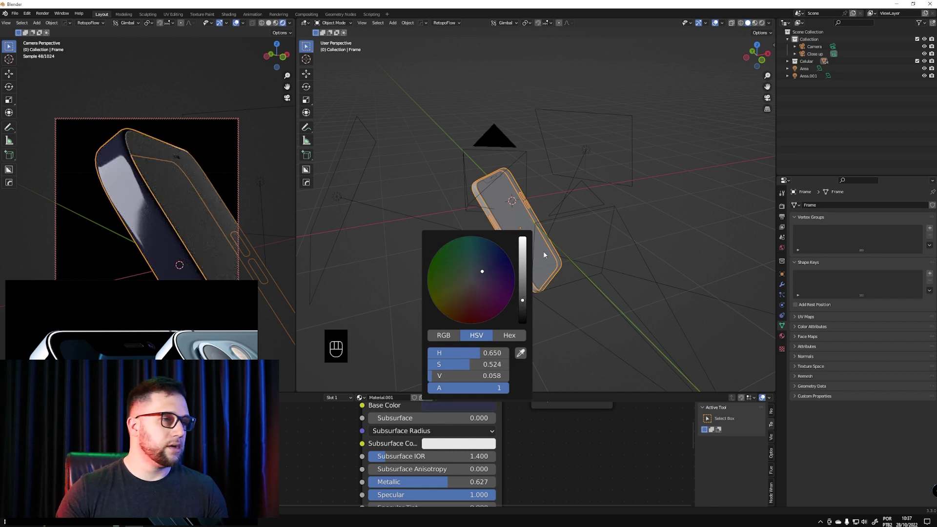
click(523, 306)
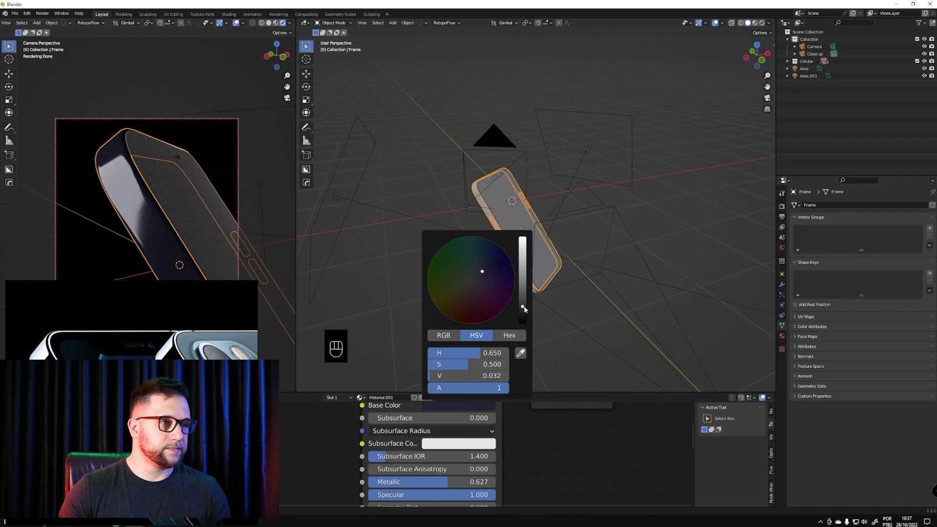
Scale up the 90 W area light beside the phone's side edge by about 2.79 and move it lower
click(369, 191)
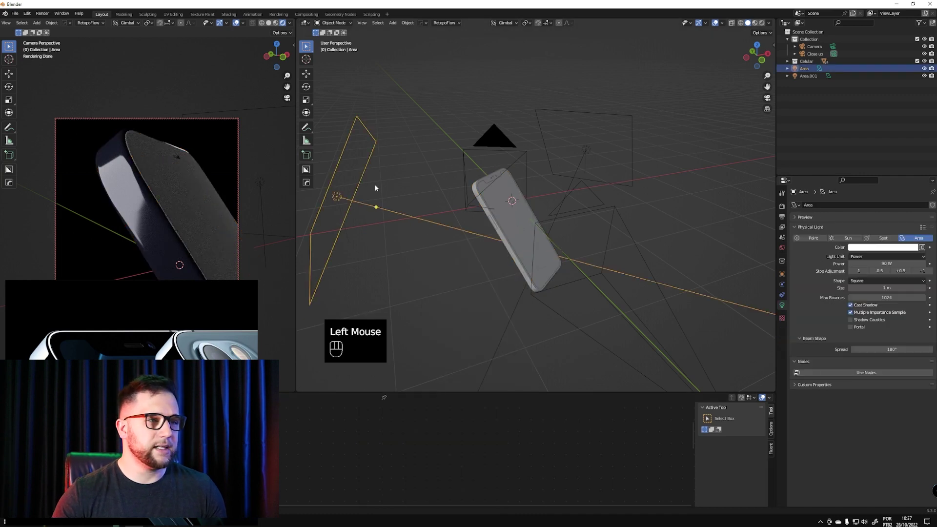
key(s)
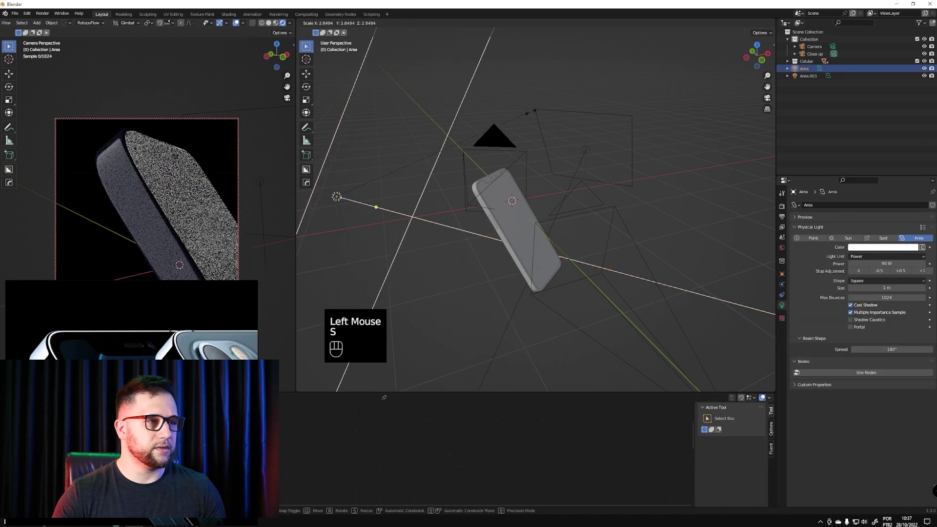
click(498, 197)
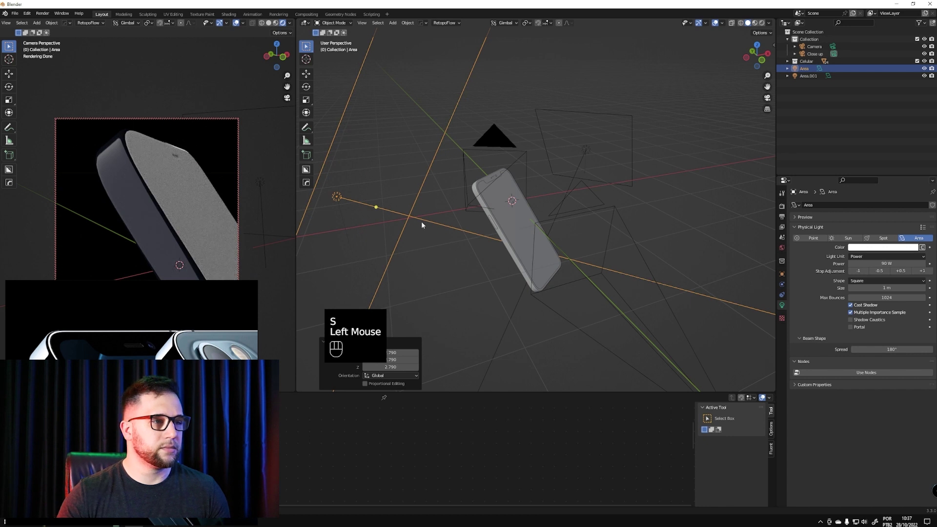
key(g)
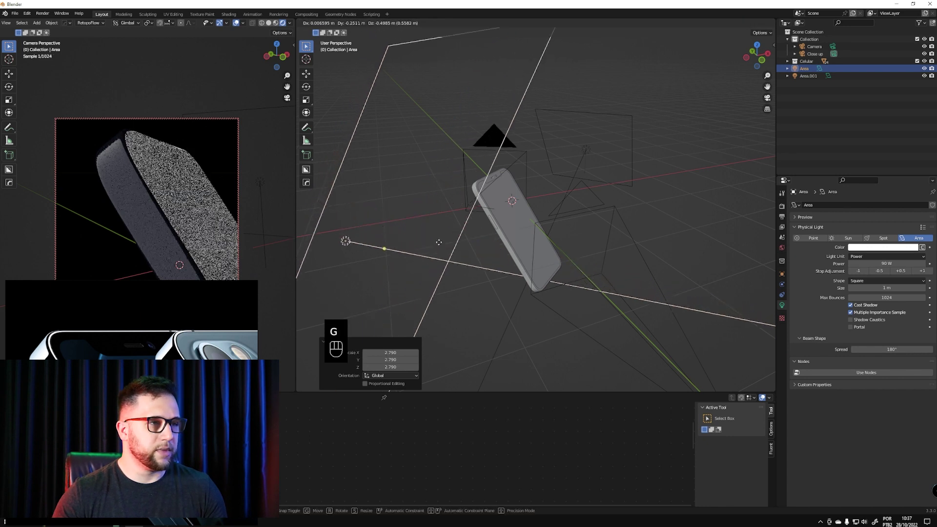
click(439, 253)
In front view, tilt the enlarged area light upward and move it about 0.71 m in X and -0.63 m in Z
middle_drag(568, 287, 608, 213)
key(grave)
click(569, 209)
key(r)
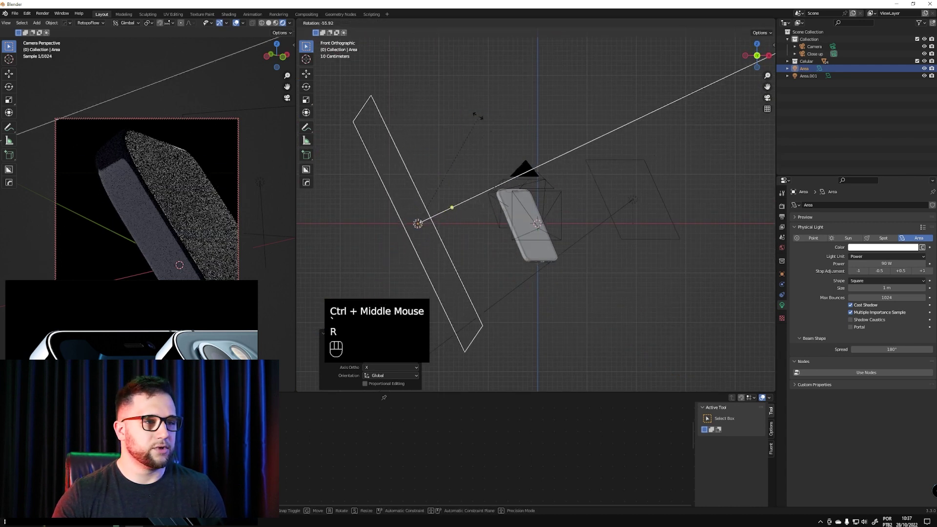
click(438, 128)
key(g)
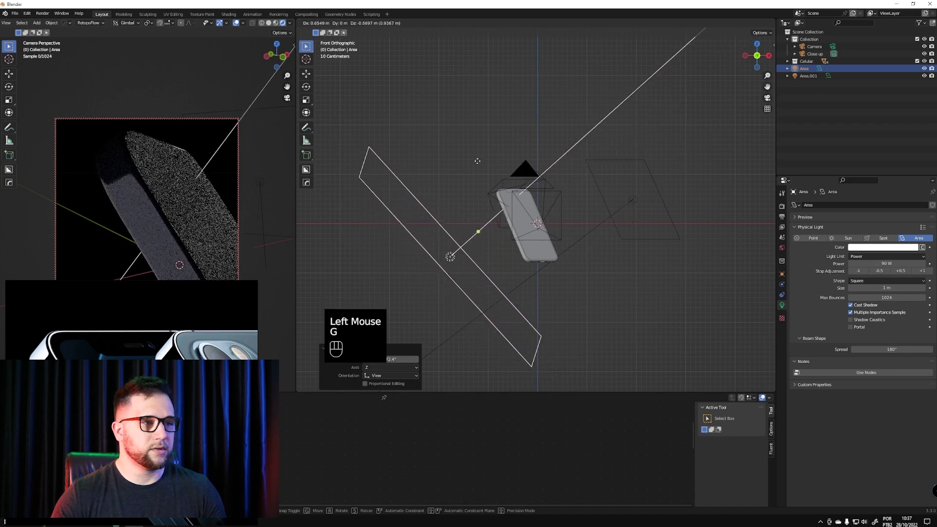
click(495, 163)
In top view, reposition the enlarged area light beside the phone's side edge, keeping its height
key(grave)
key(g)
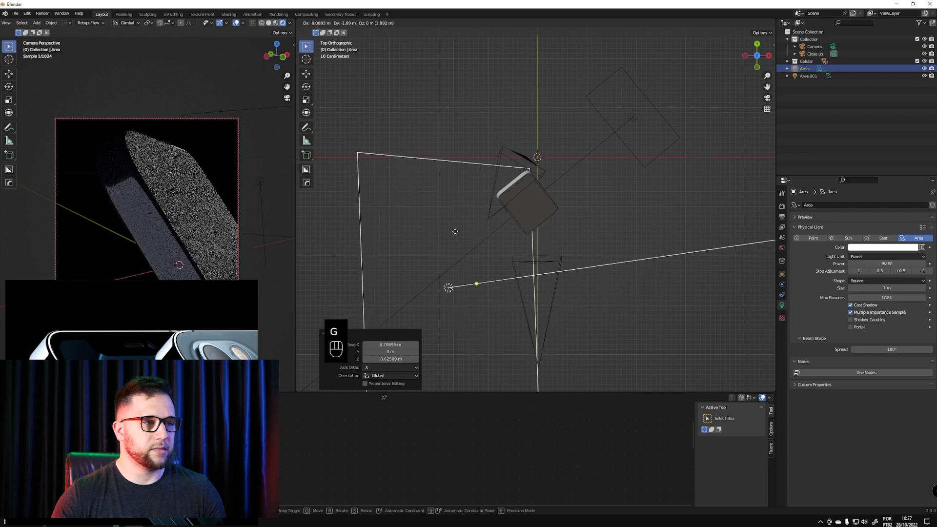
click(470, 244)
click(461, 215)
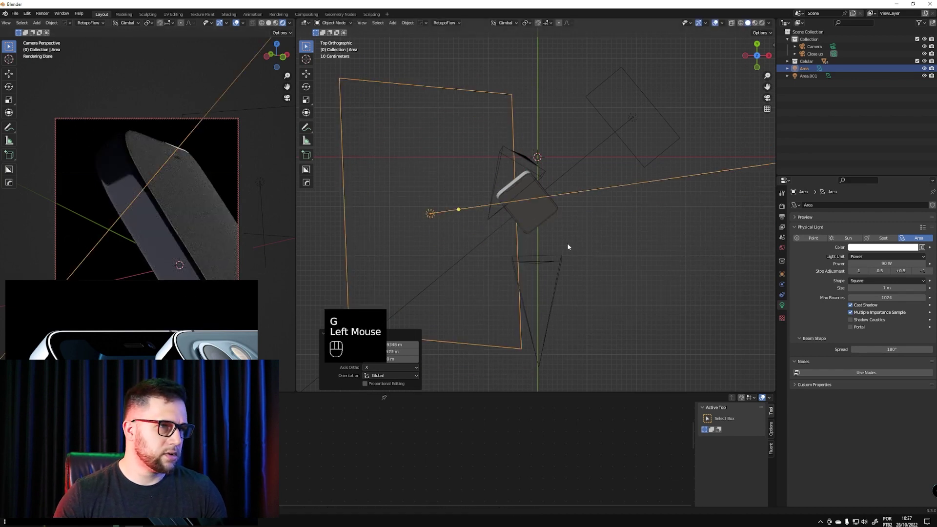
key(g)
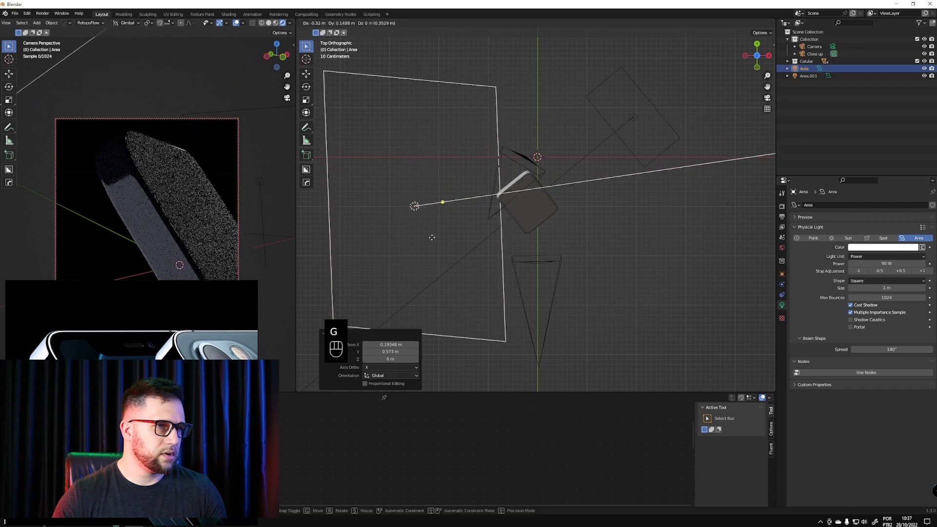
click(423, 250)
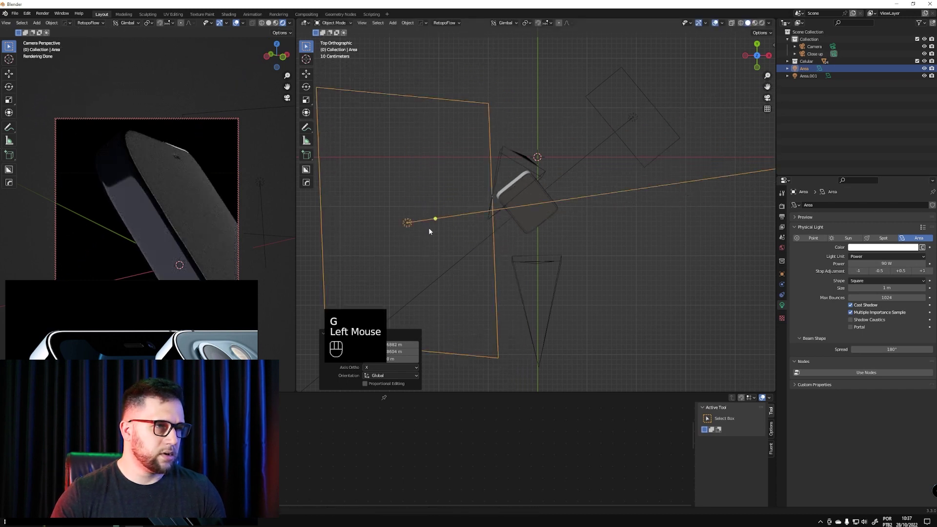
key(g)
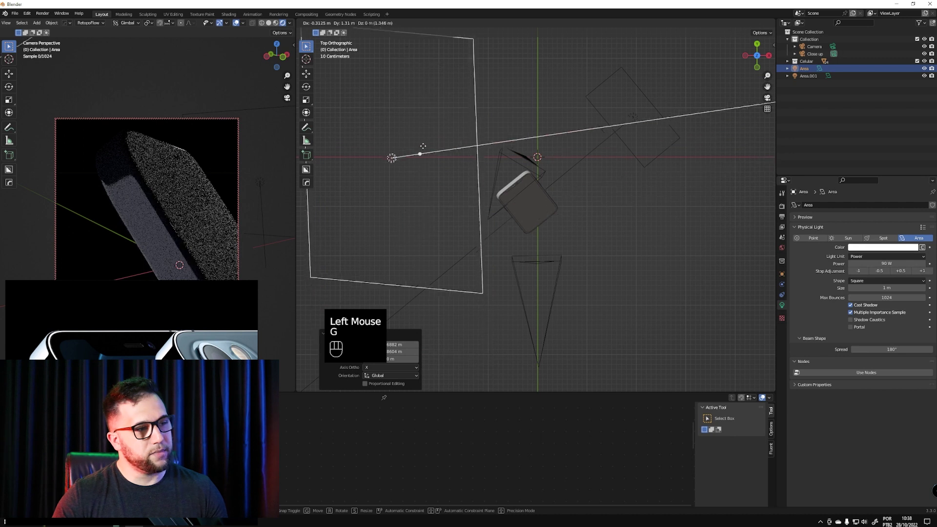
click(458, 196)
In front view, raise the area light away from the phone and rotate it by 24.6° to face the side edge
key(grave)
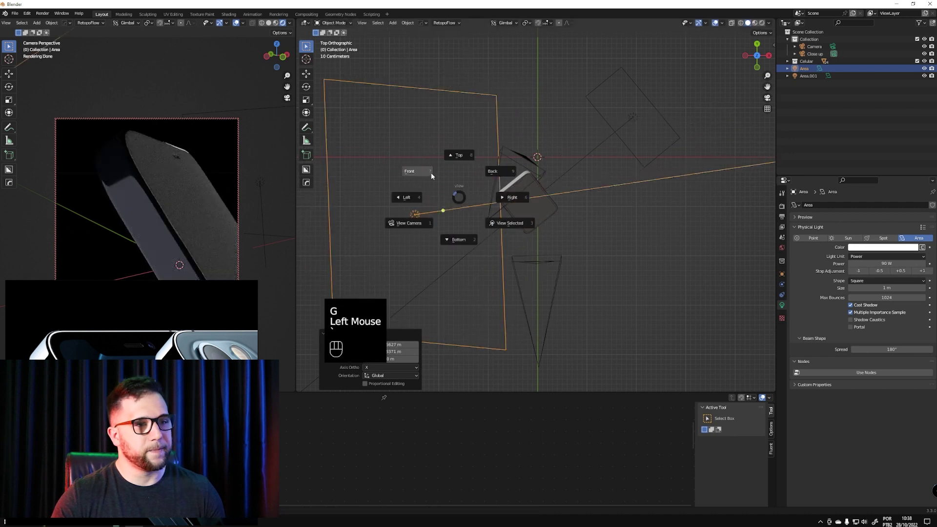
click(428, 173)
key(g)
click(471, 215)
key(r)
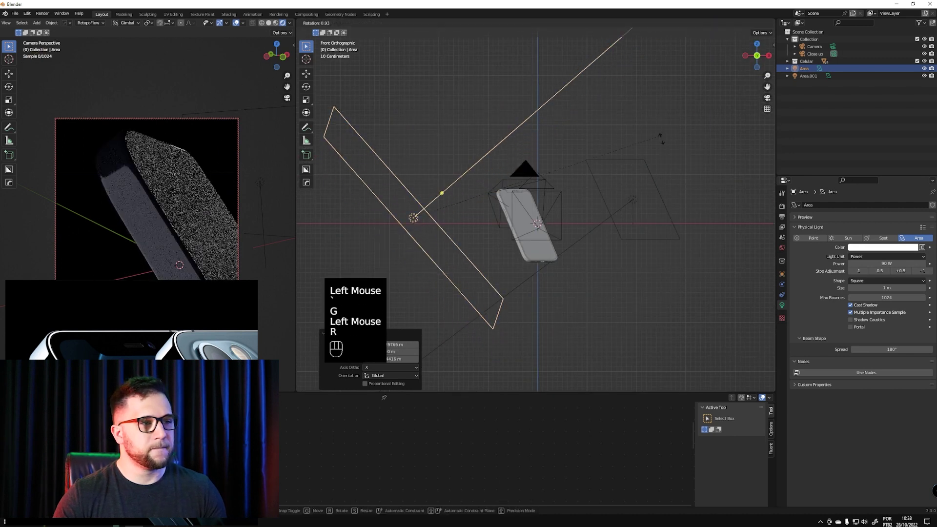
click(555, 213)
In top view, narrow the area light along its gimbal Y axis, finishing with a Y scale of 1.113
key(grave)
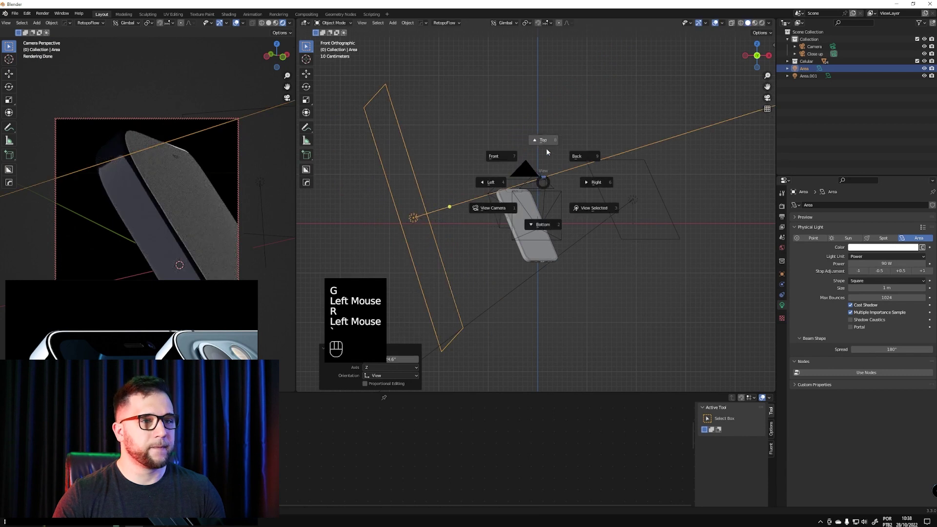
key(s)
key(x)
key(u)
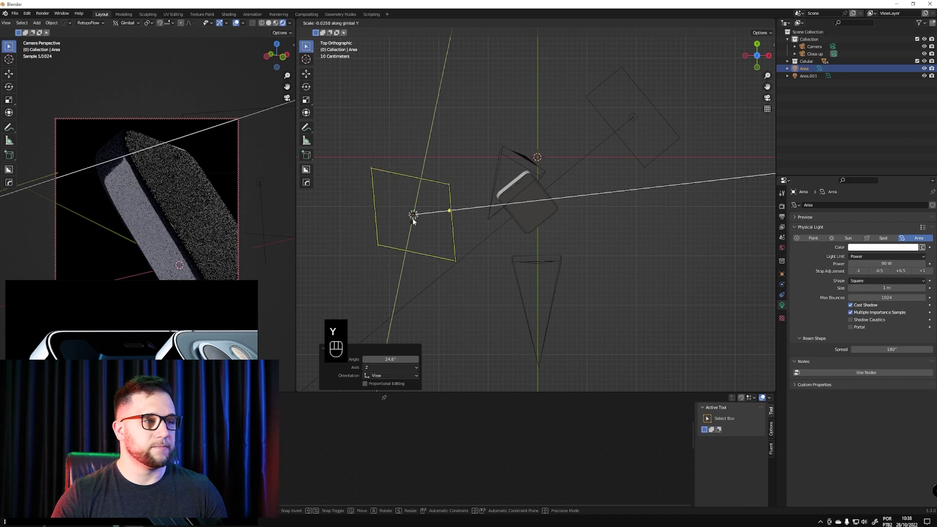
click(413, 220)
key(s)
key(y)
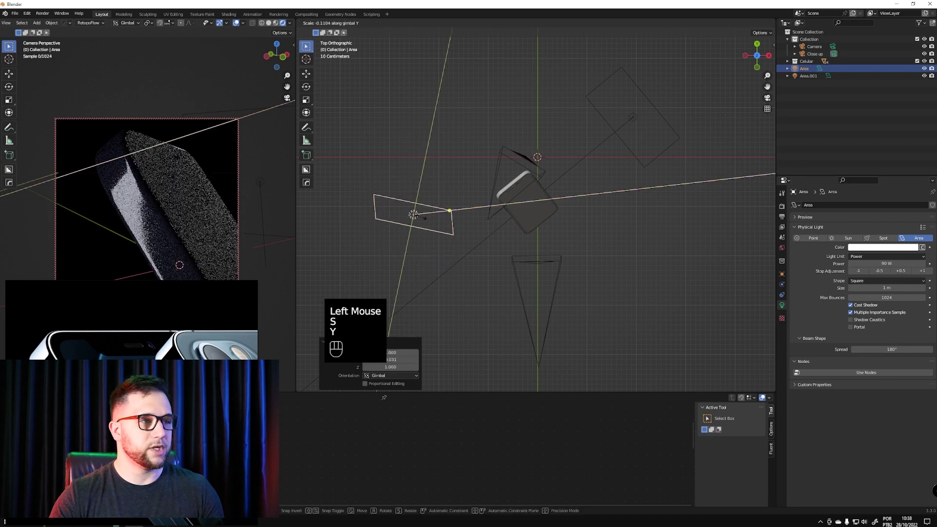
click(409, 139)
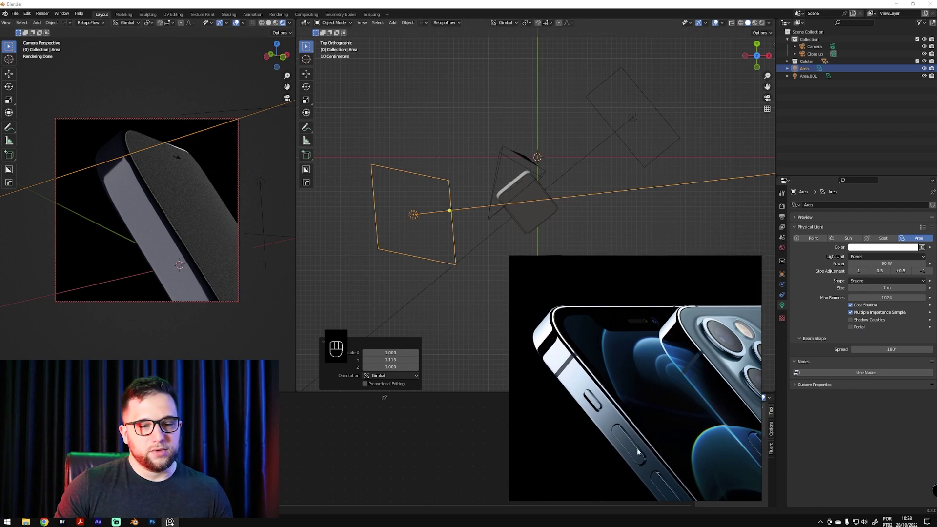
Nudge the narrowed area light slightly along the phone's side in top view to adjust the frame's reflection
click(470, 166)
click(453, 185)
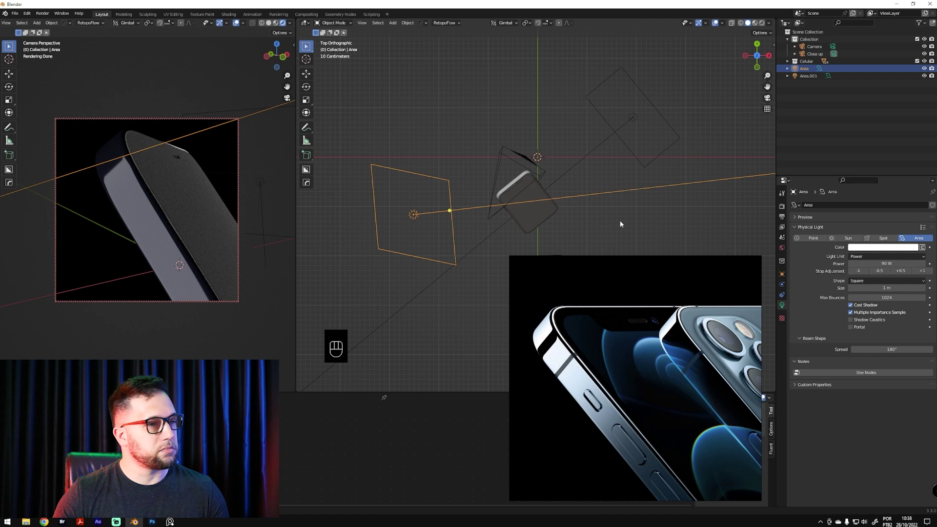
key(g)
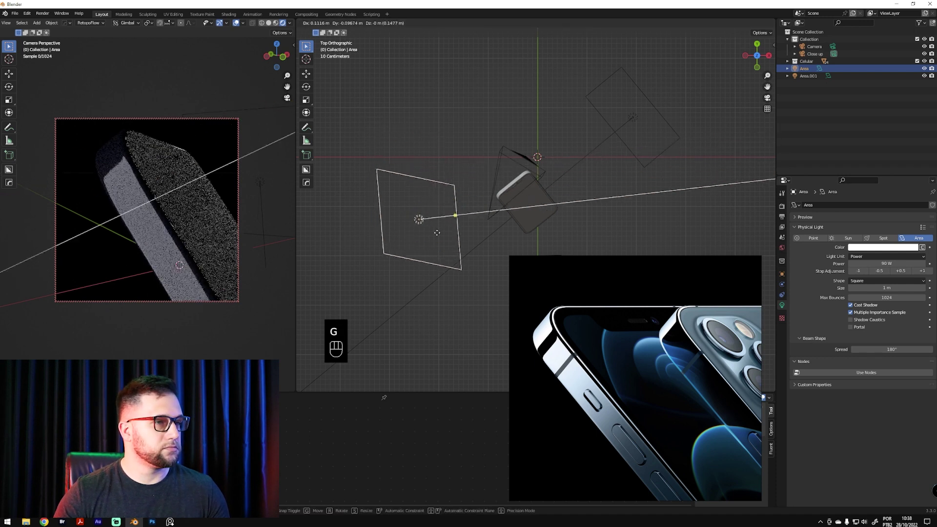
click(433, 235)
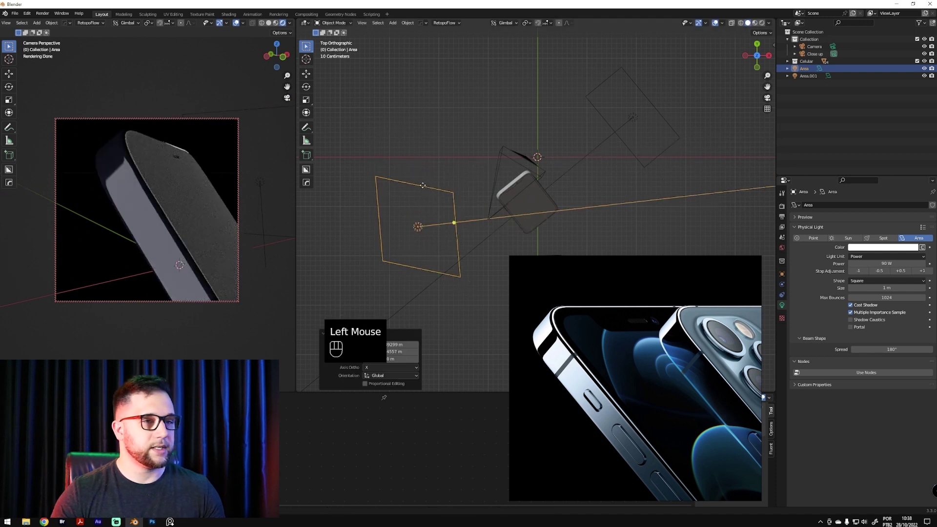
In front view, shorten the side area light along its gimbal X axis to about 0.65 of its length
key(grave)
click(388, 164)
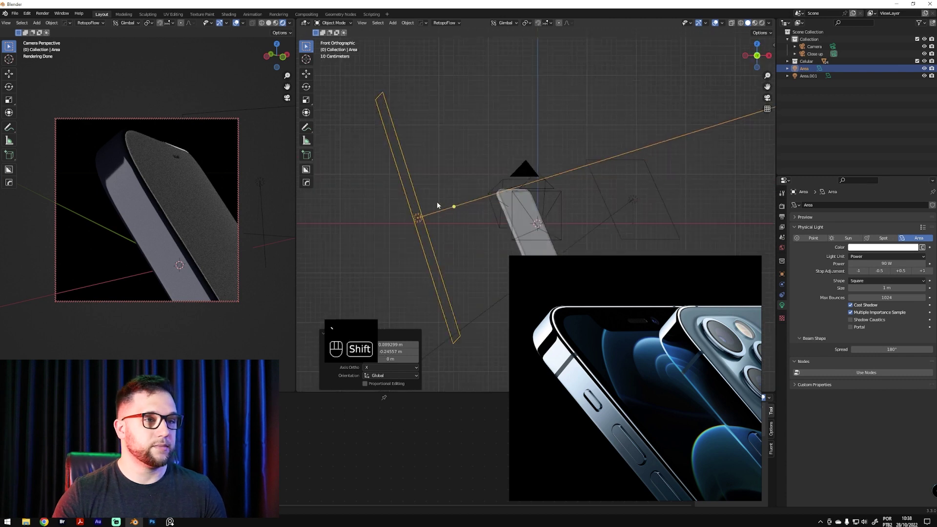
key(s)
key(z)
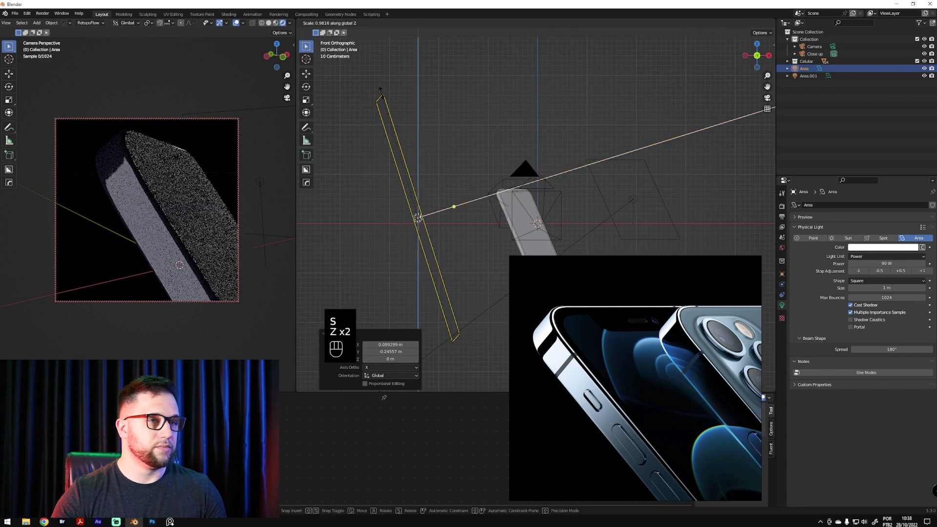
key(x)
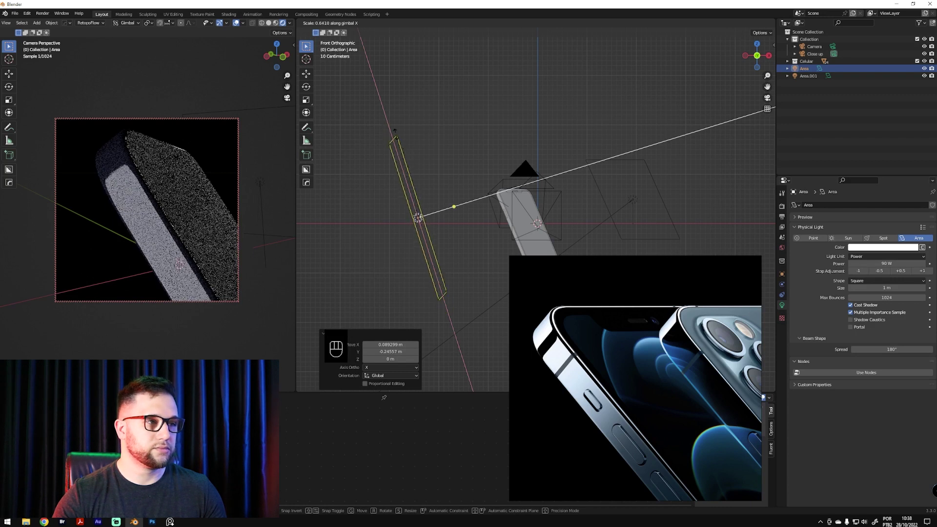
click(396, 136)
Duplicate the side area light, place the copy higher above the original, and rotate it by 54.2° in front view
key(shift+d)
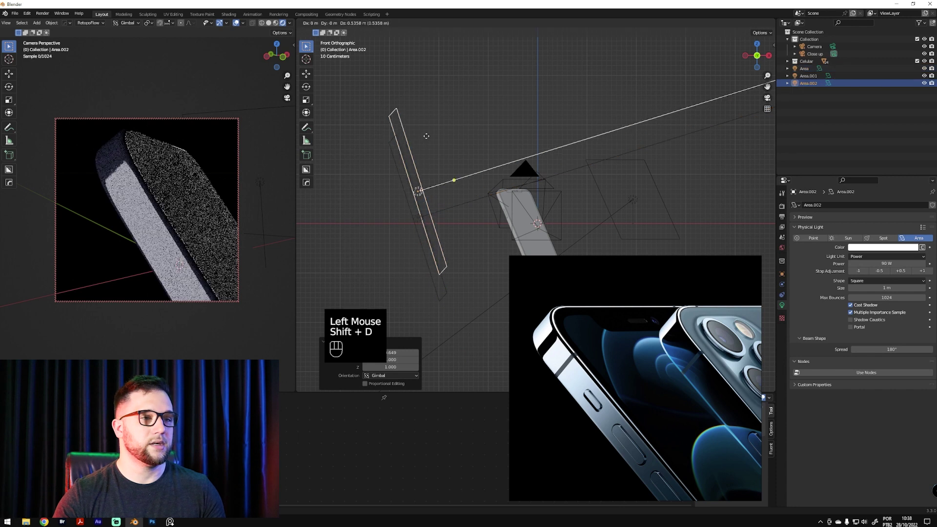
click(429, 107)
shift+middle_drag(439, 94, 442, 194)
key(g)
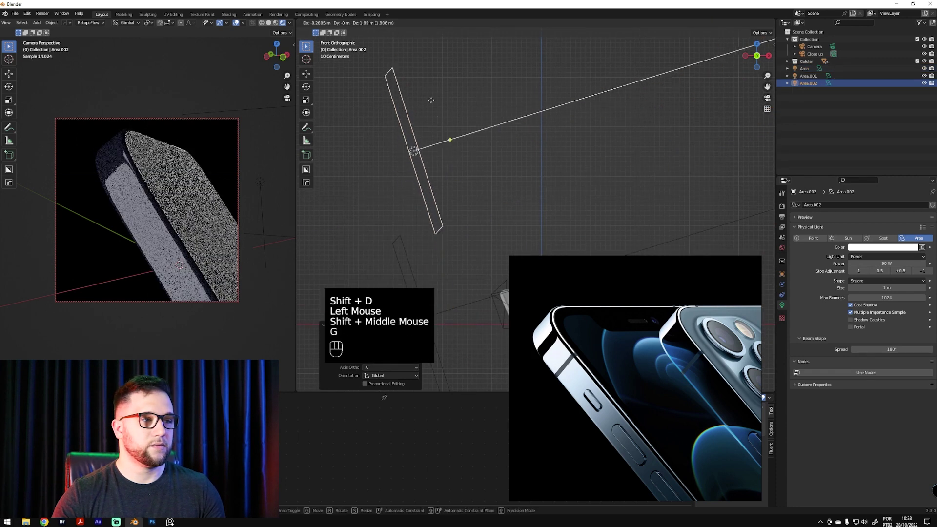
click(441, 123)
key(r)
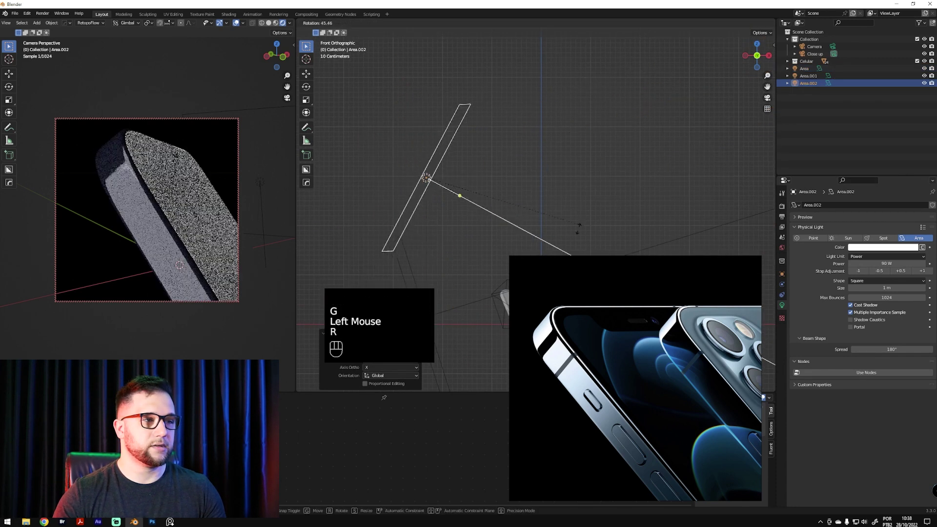
click(538, 237)
In top view, move the duplicated area light about -0.22 m in X and 2.84 m in Y, behind the phone
key(grave)
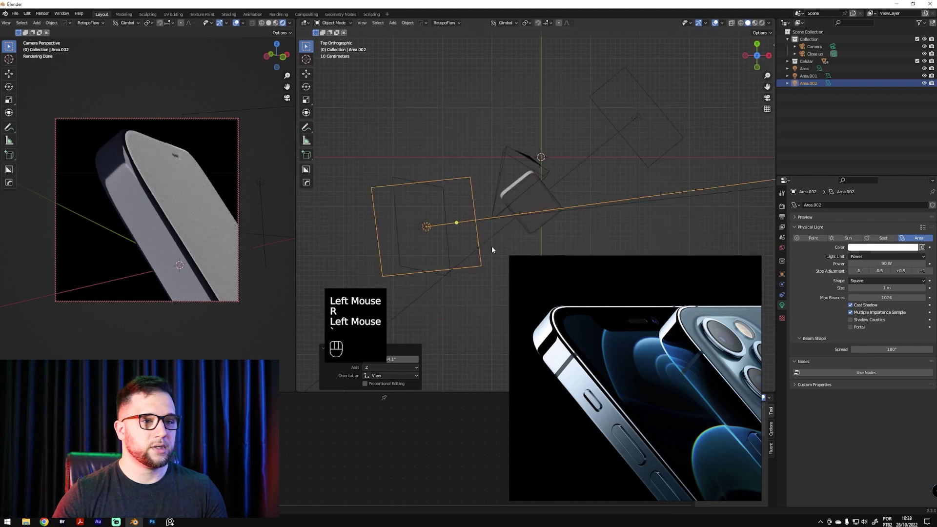
key(g)
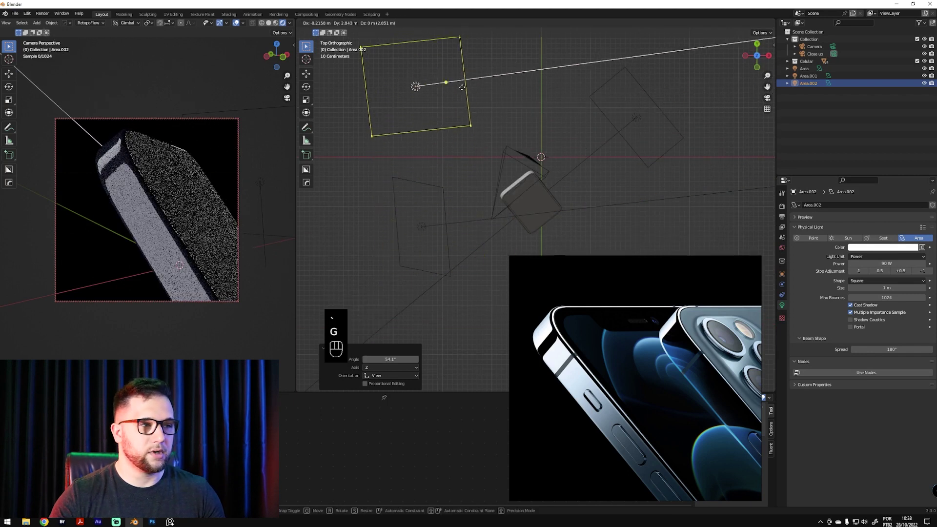
click(461, 84)
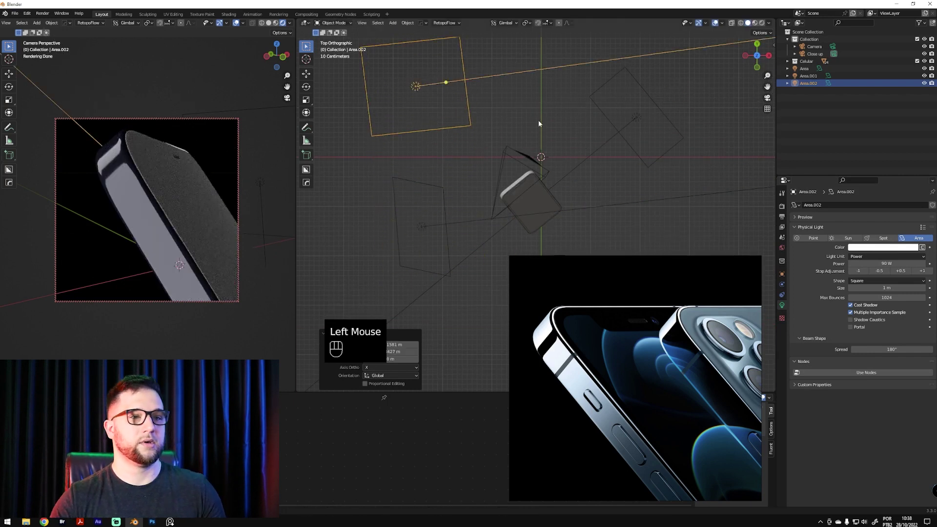
key(r)
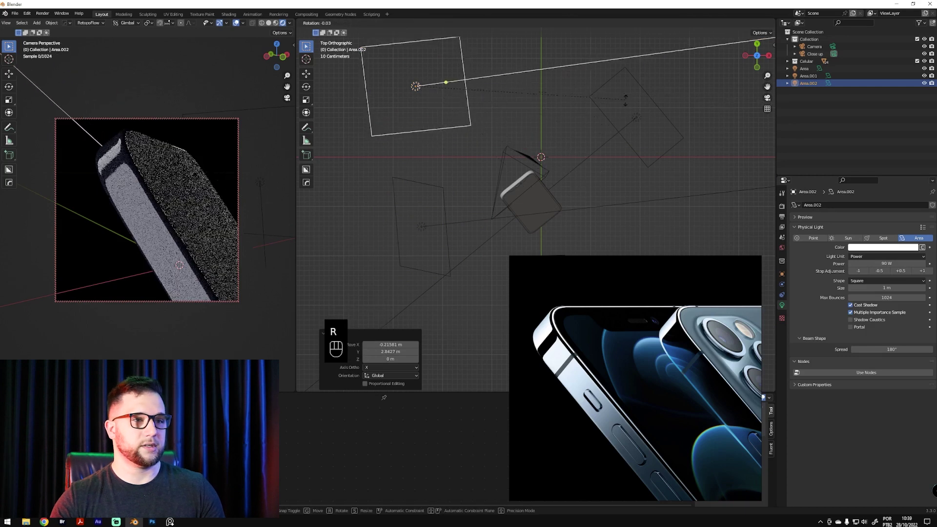
click(626, 97)
In front view, tilt the duplicated area light downward and position it above the phone
key(grave)
shift+middle_drag(493, 132, 464, 143)
key(r)
click(541, 223)
key(g)
click(648, 225)
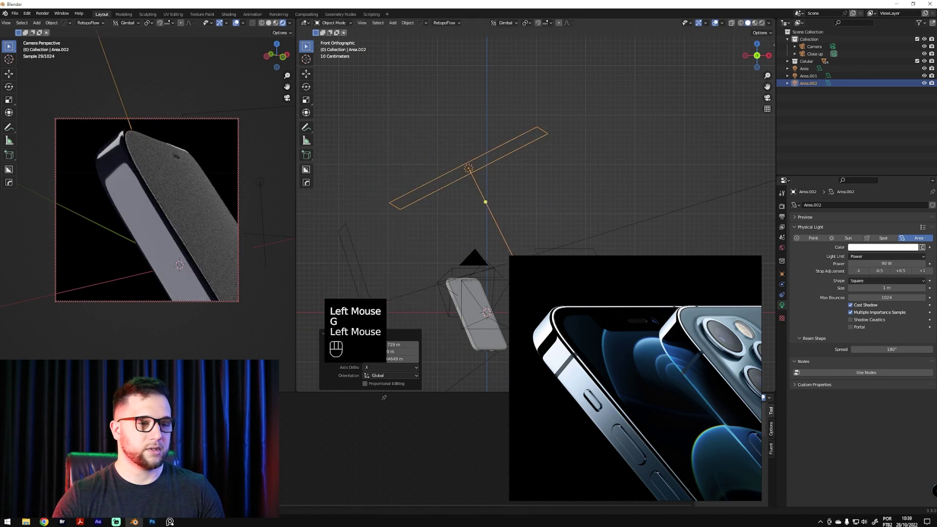
Rotate the overhead light to nearly horizontal and shift it about -0.44 m in X and -0.07 m in Z
key(r)
click(648, 195)
key(g)
click(584, 210)
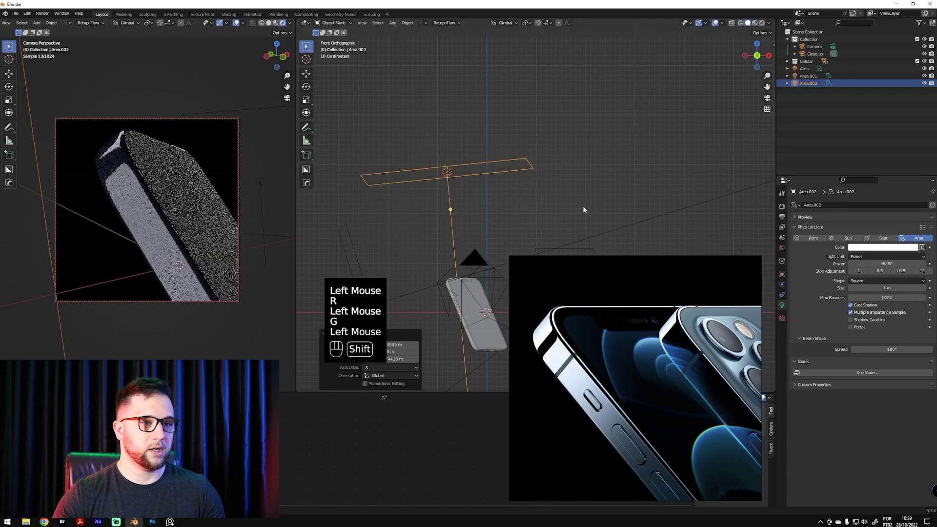
Shrink the floating reference photo to uncover more of the 3D viewport
shift+middle_drag(611, 216, 585, 163)
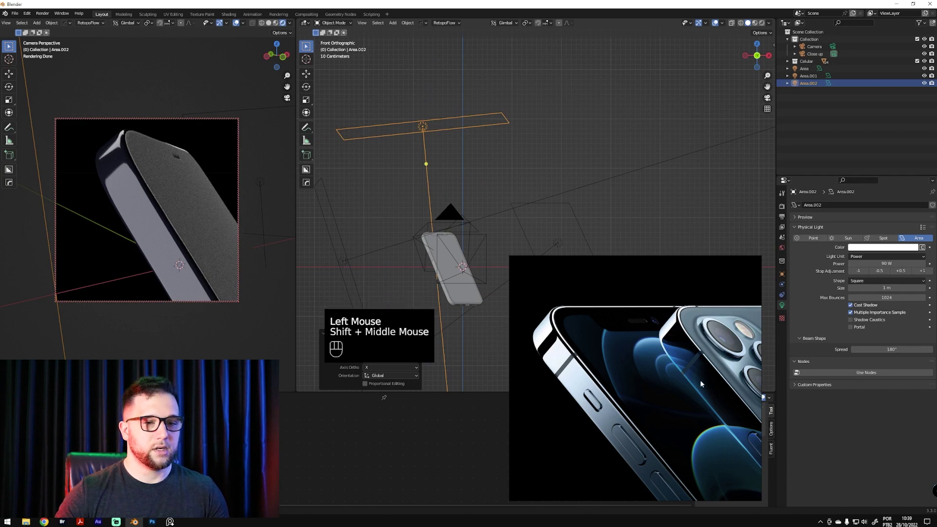
drag(509, 256, 645, 379)
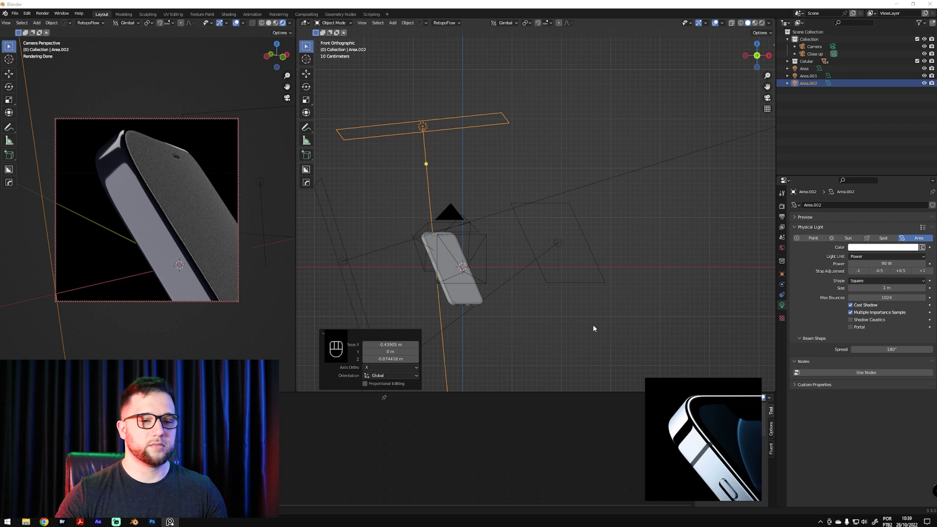
click(434, 130)
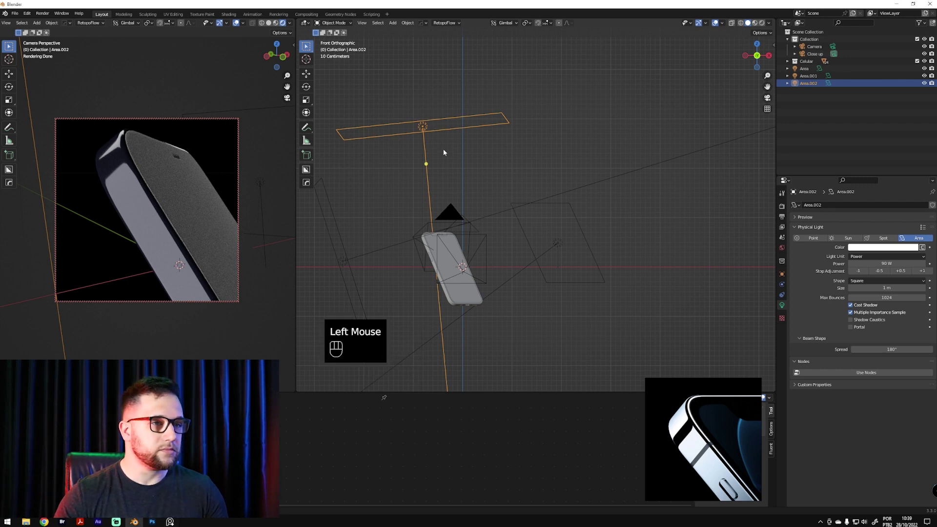
Lower the overhead light toward the phone in front view, and scale it up by 1.153 in top view
key(g)
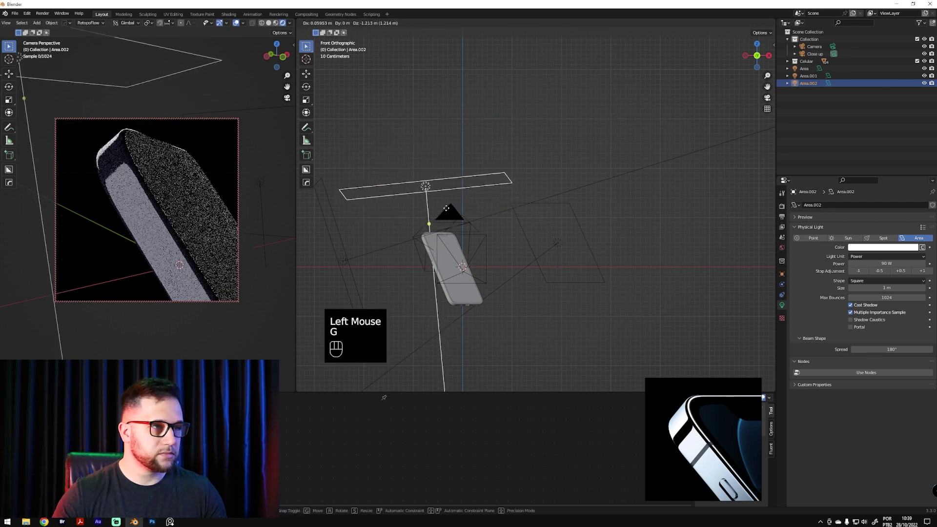
click(473, 218)
key(grave)
click(478, 145)
shift+middle_drag(496, 181, 537, 176)
key(s)
click(534, 175)
In top view, rotate the enlarged overhead light slightly and reposition it behind the phone's top edge
key(g)
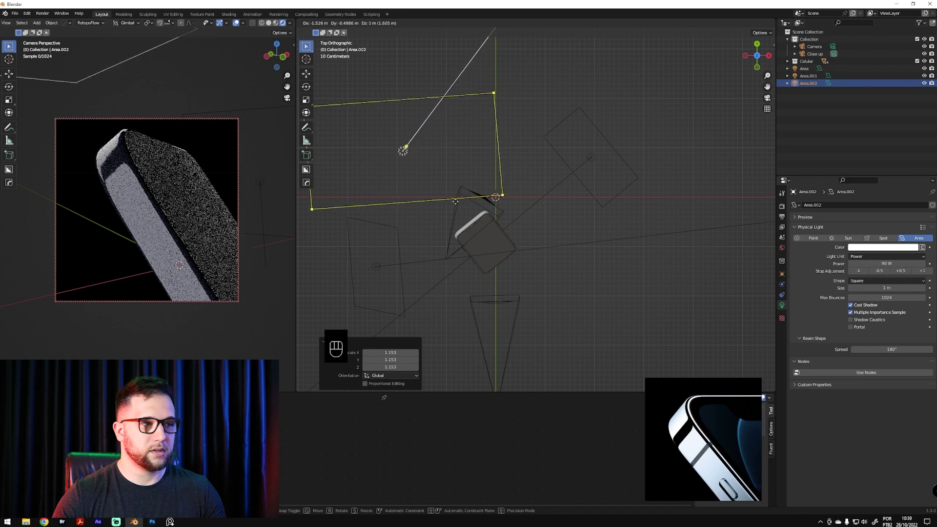
click(498, 194)
key(r)
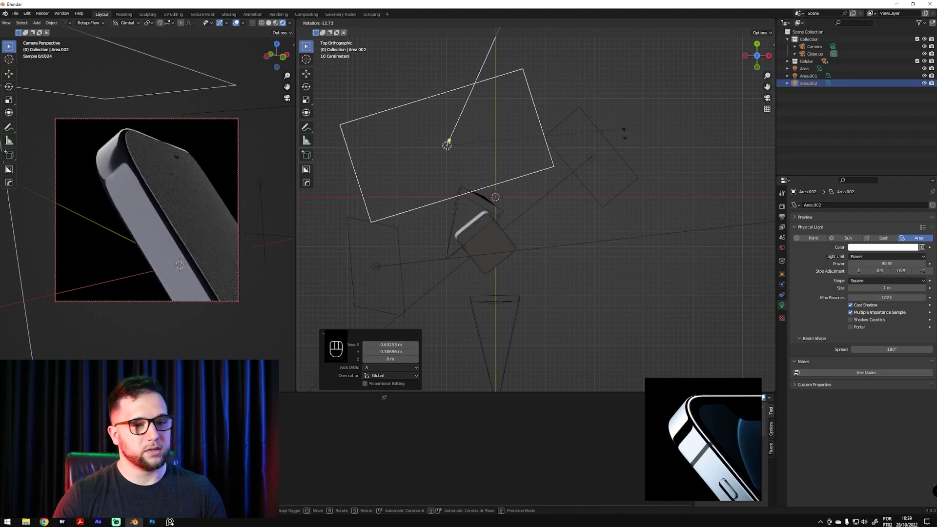
click(661, 154)
key(g)
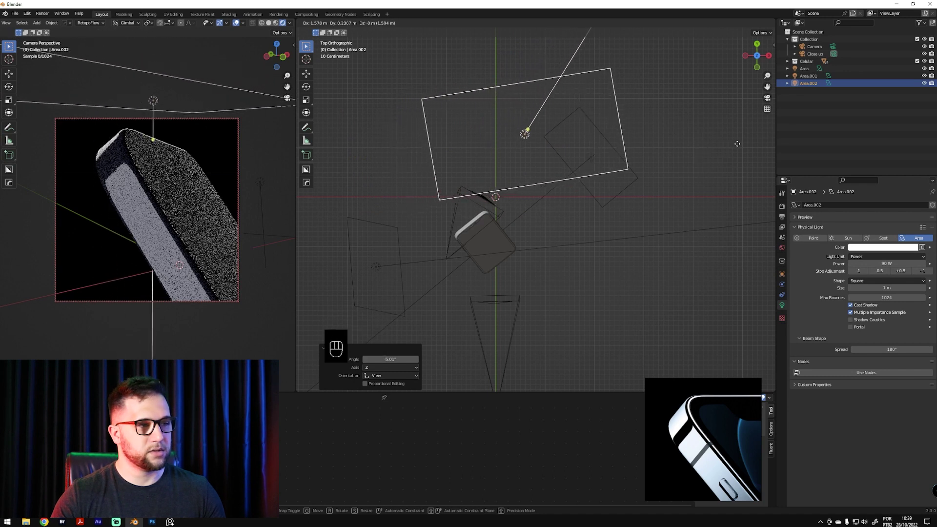
click(722, 158)
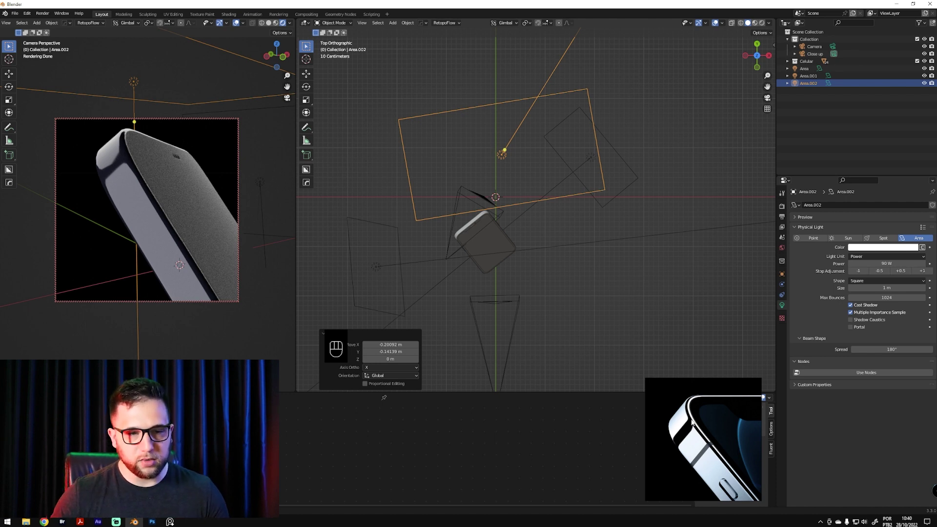
Align the overhead light with the phone's top edge by rotating it -30° in top view and nudging its position
key(g)
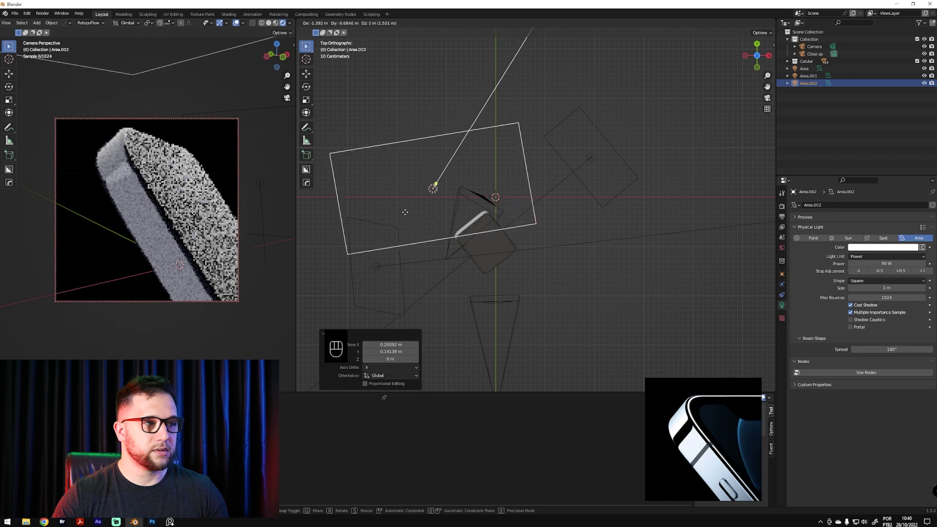
click(456, 174)
key(r)
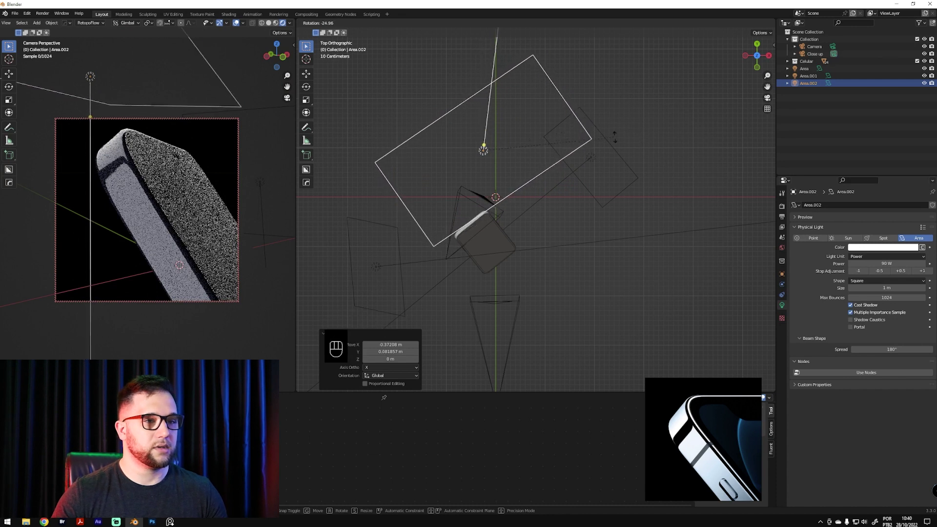
click(621, 163)
key(g)
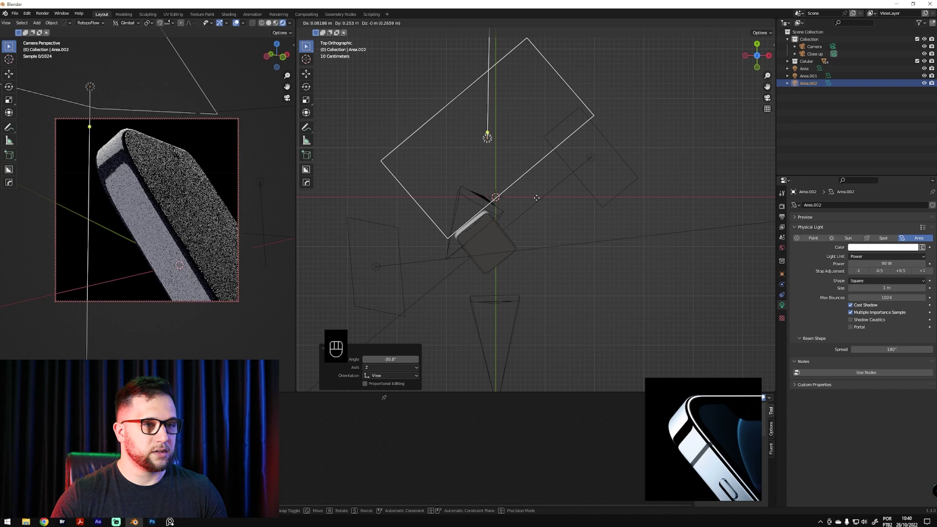
click(536, 198)
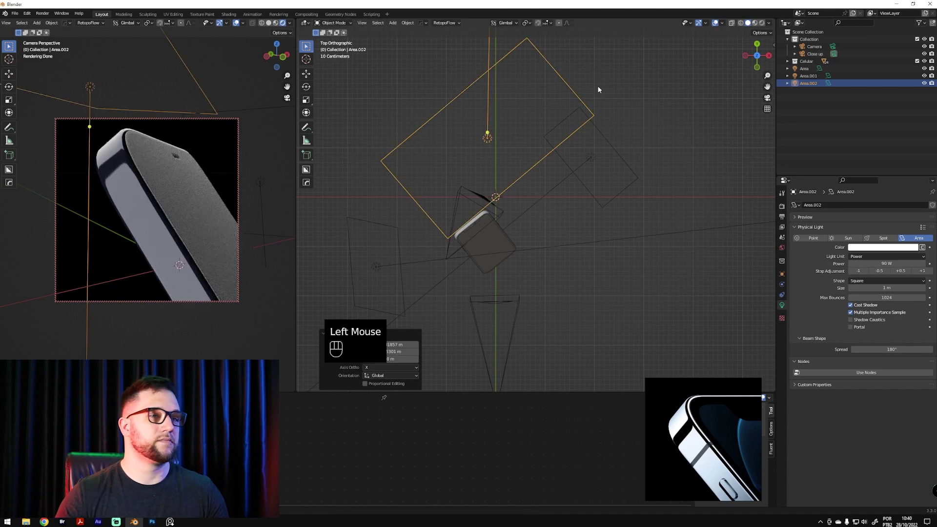
Scale the overhead light along its gimbal X axis to 0.949
key(s)
key(x)
key(x)
key(x)
key(x)
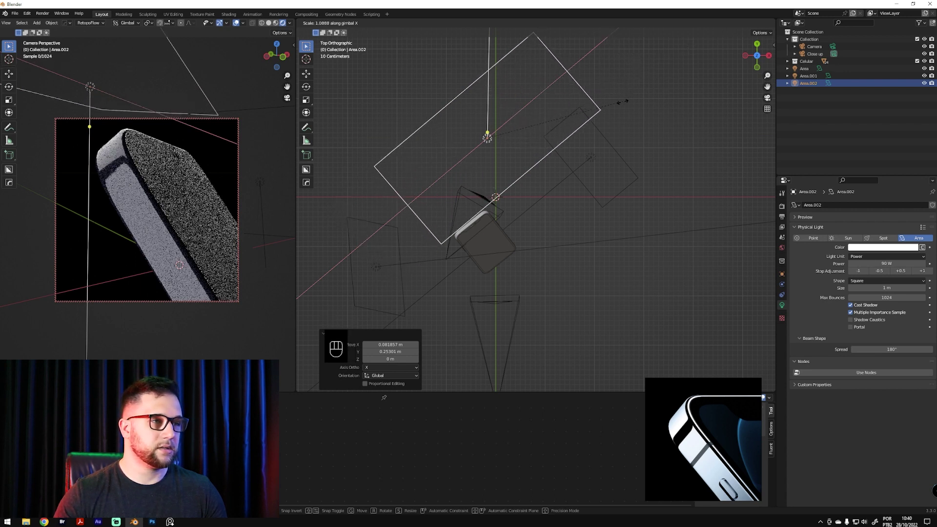
click(609, 118)
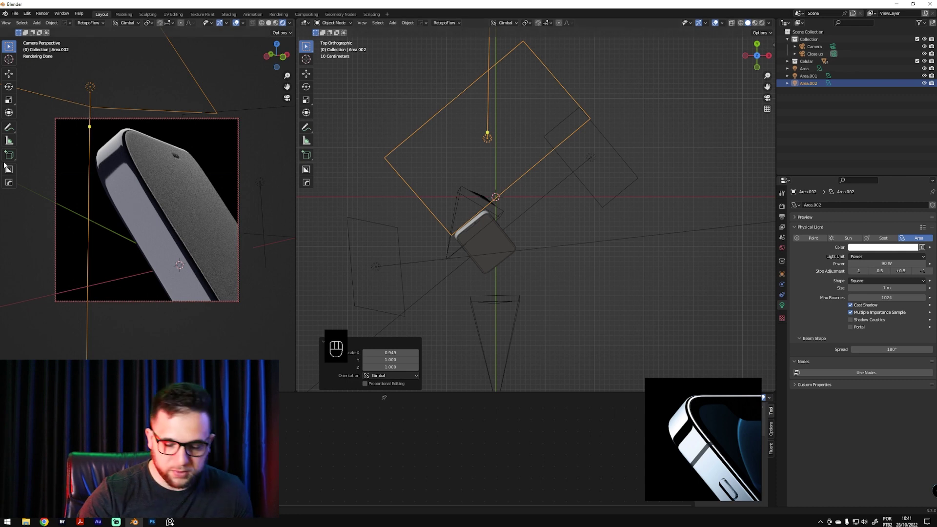
Turn off Camera to View locking in the camera viewport and frame a close-up of the phone's top corner
scroll(2, 179, down, 1)
scroll(113, 115, up, 5)
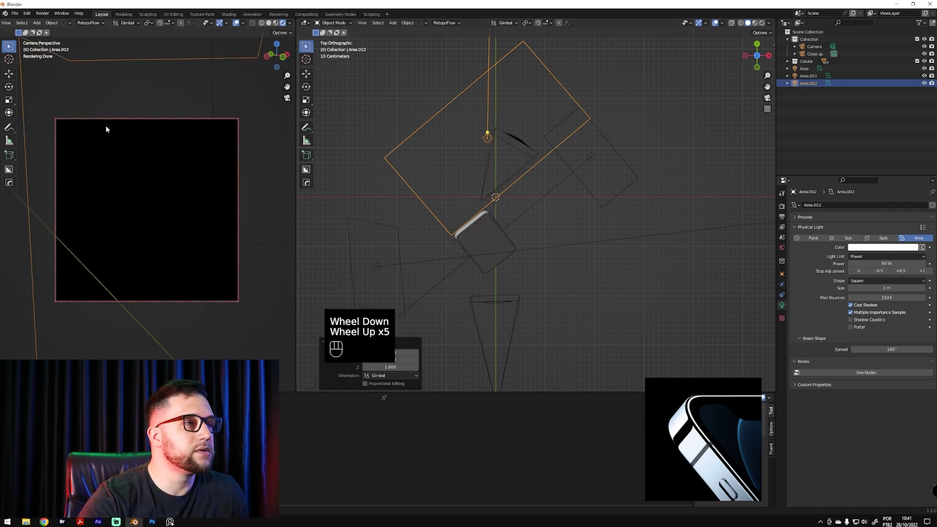
scroll(150, 169, down, 6)
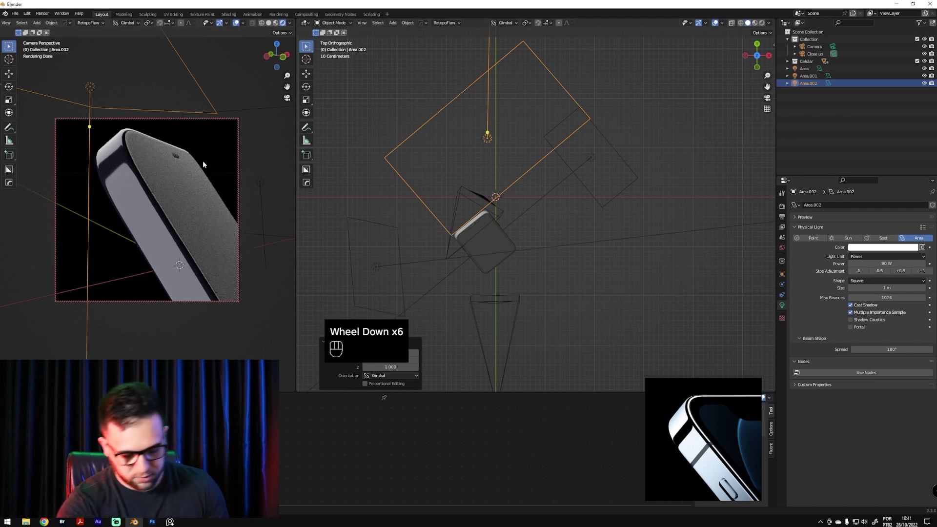
key(n)
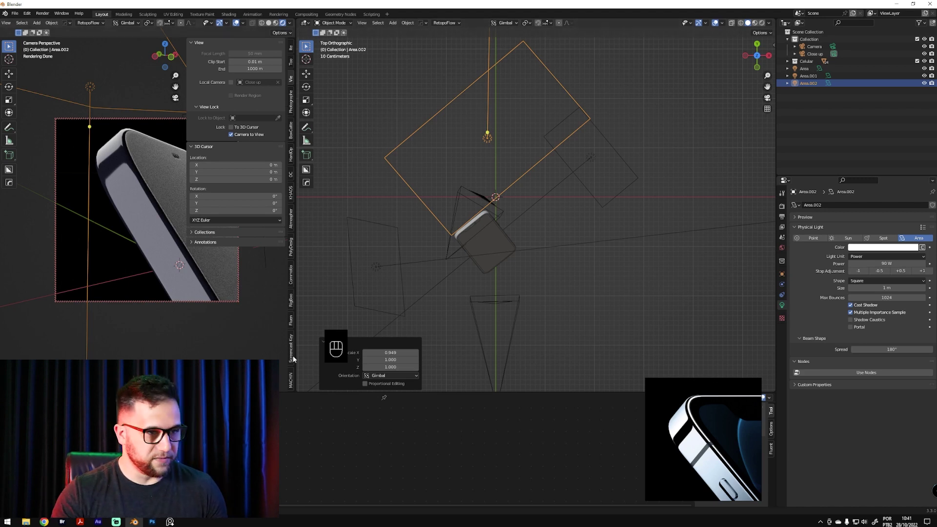
click(231, 134)
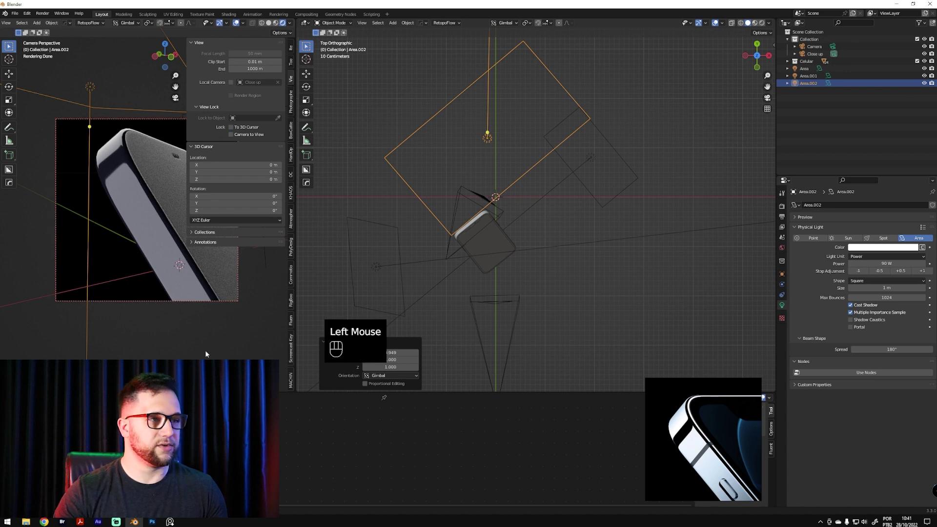
key(n)
ctrl+middle_drag(98, 142, 139, 195)
ctrl+middle_drag(74, 146, 126, 191)
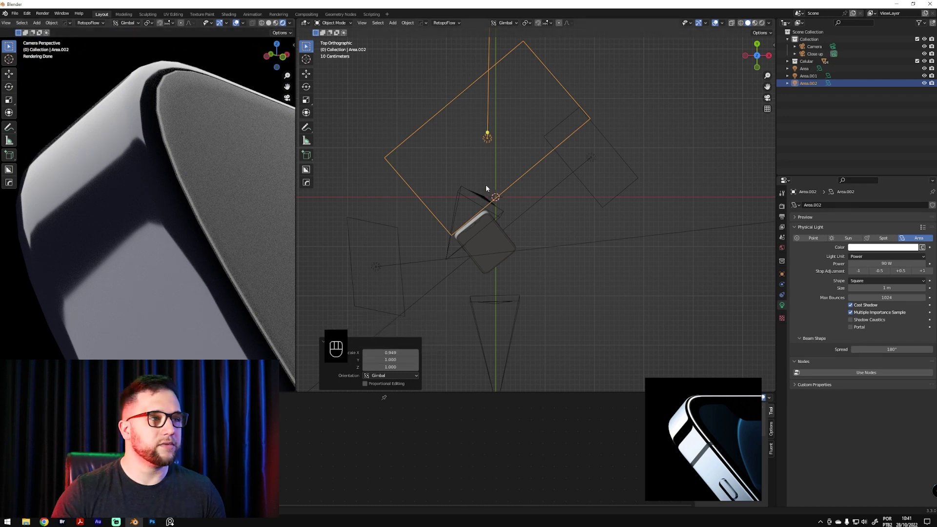
Select the phone's frame and add a Subdivision Surface modifier to it
ctrl+middle_drag(486, 188, 527, 182)
click(469, 210)
ctrl+middle_drag(489, 247, 529, 244)
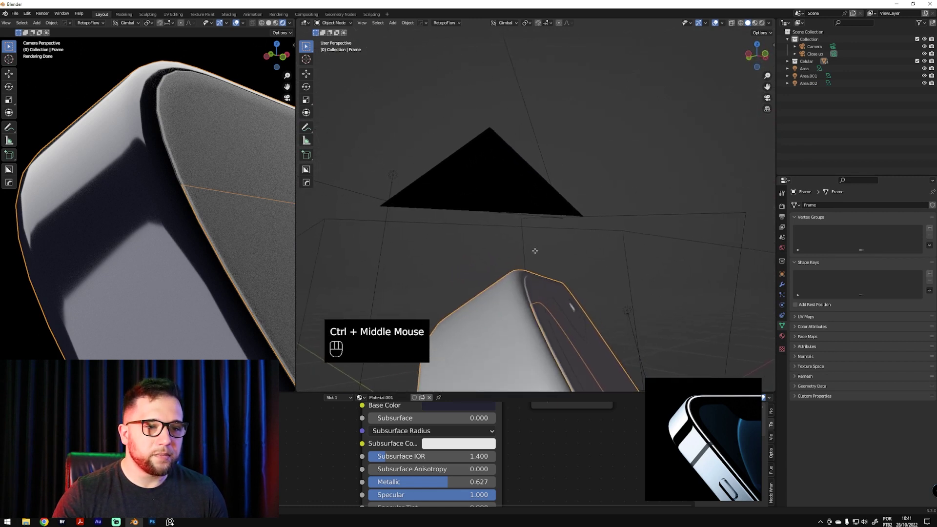
key(Tab)
key(Tab)
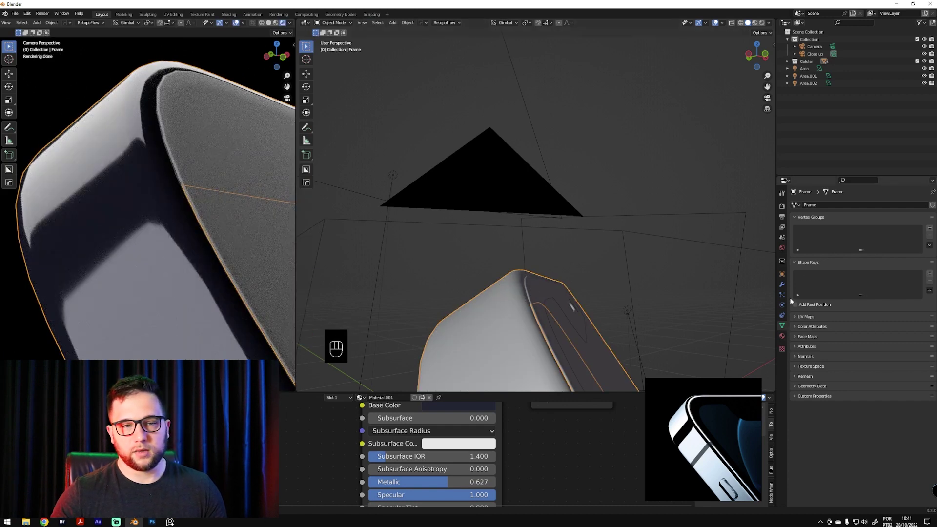
click(782, 285)
click(824, 205)
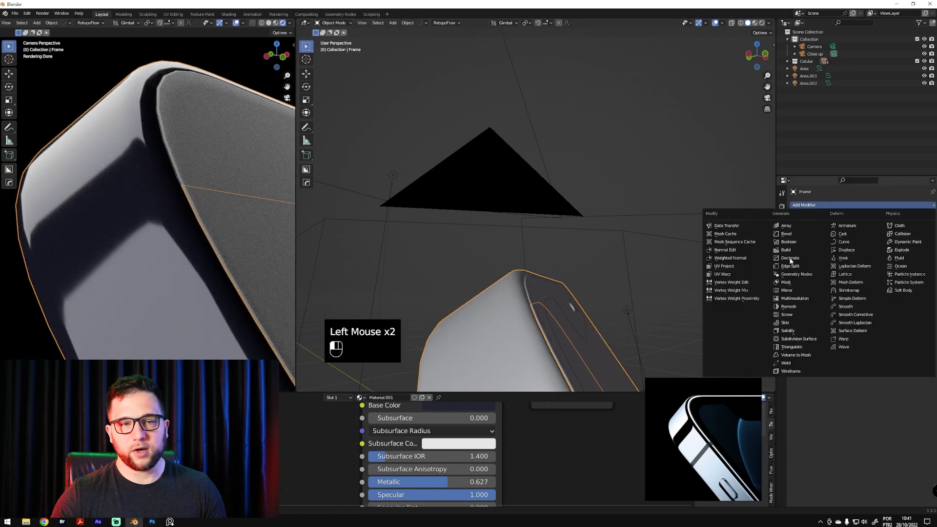
click(808, 339)
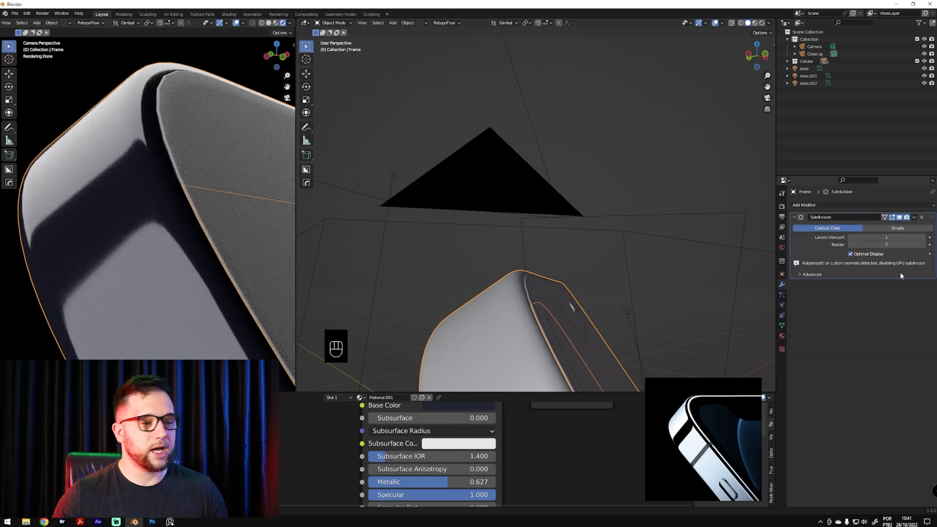
Compare the frame's corner smoothness at different subdivision levels and set the modifier's viewport level to 2
click(926, 237)
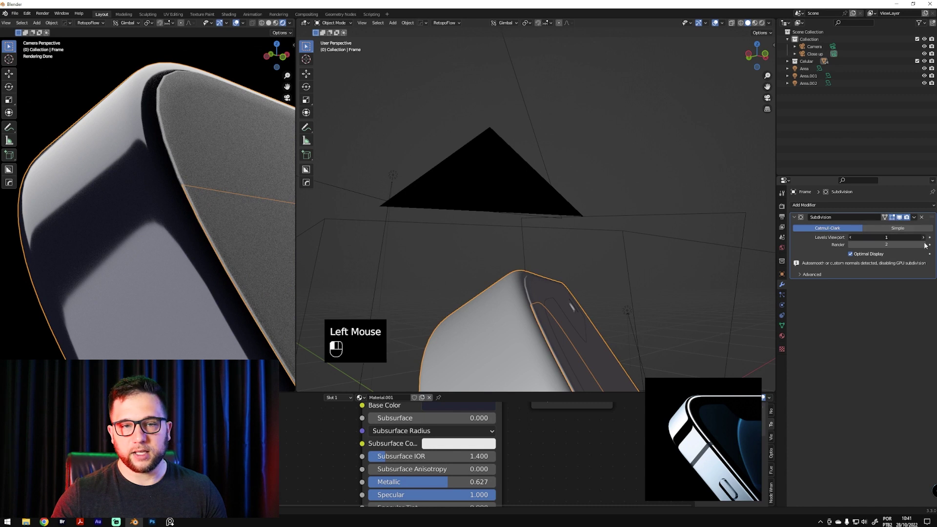
click(595, 290)
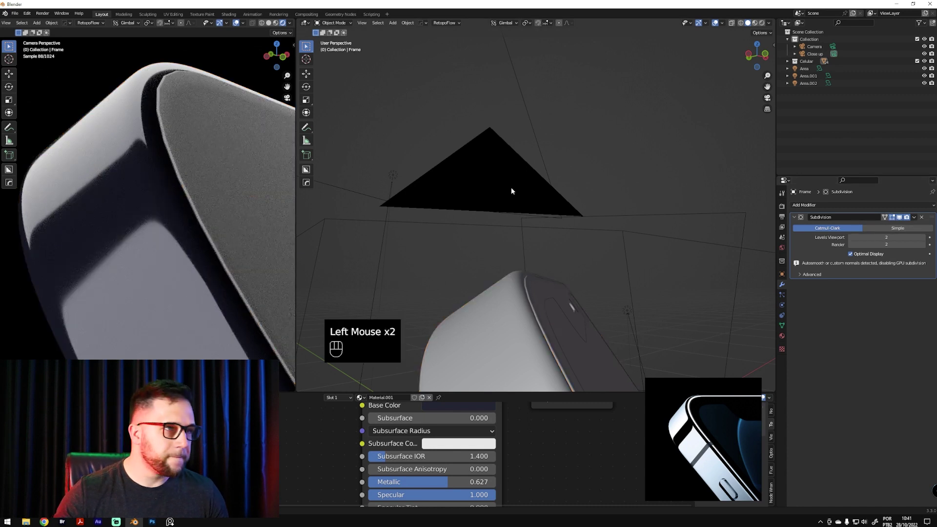
click(851, 238)
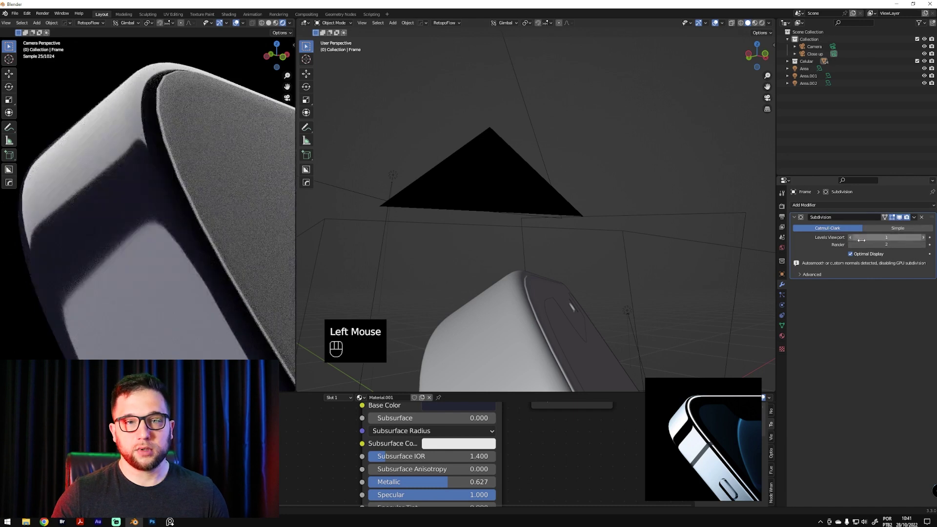
click(851, 238)
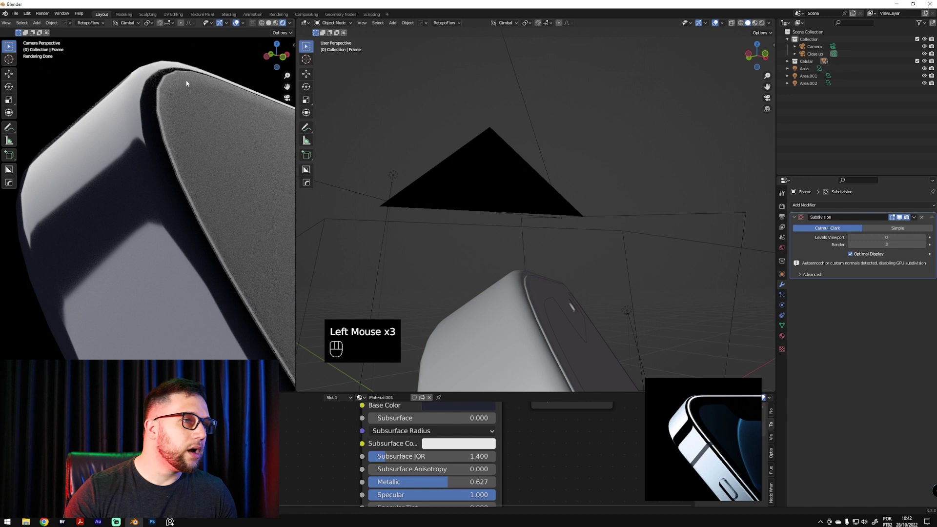
click(923, 238)
click(921, 238)
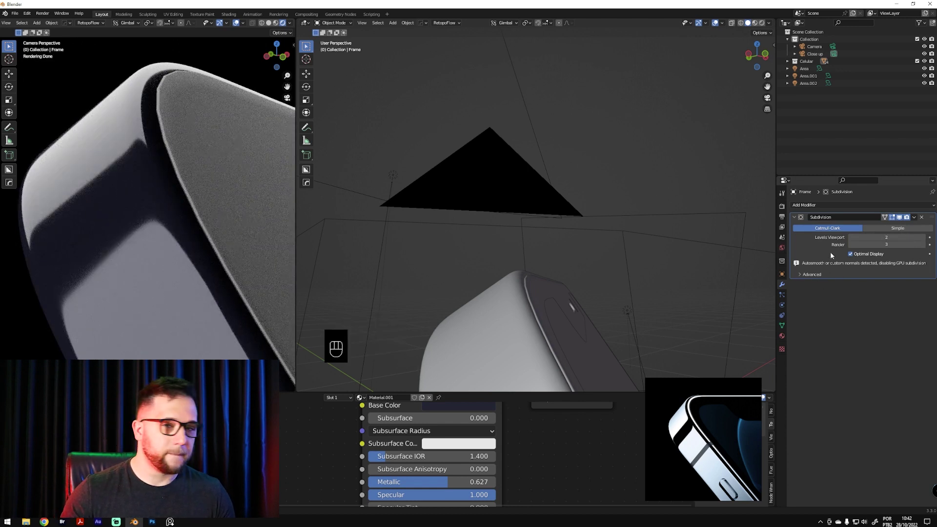
click(852, 256)
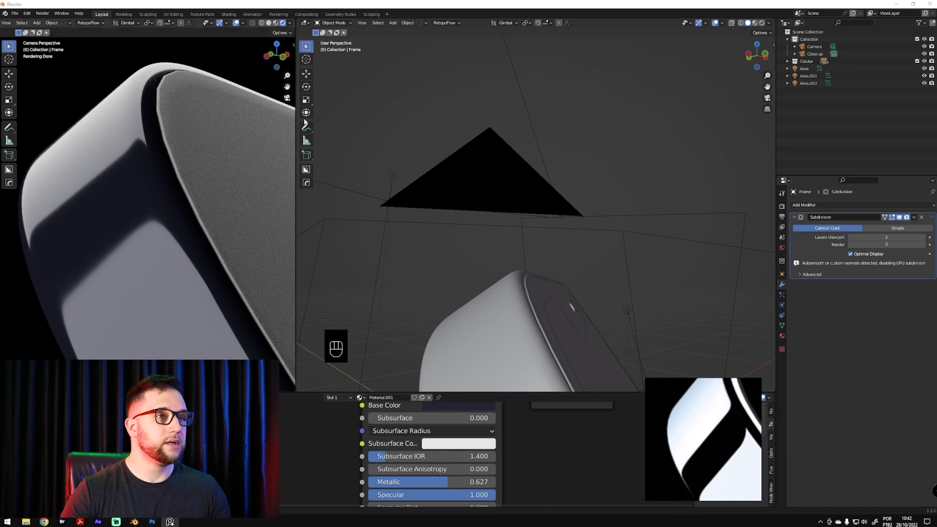
Select the overhead area light and move it in top view by about -0.327 m in X and -0.016 m in Y
click(542, 141)
key(grave)
shift+middle_drag(471, 252, 565, 223)
key(g)
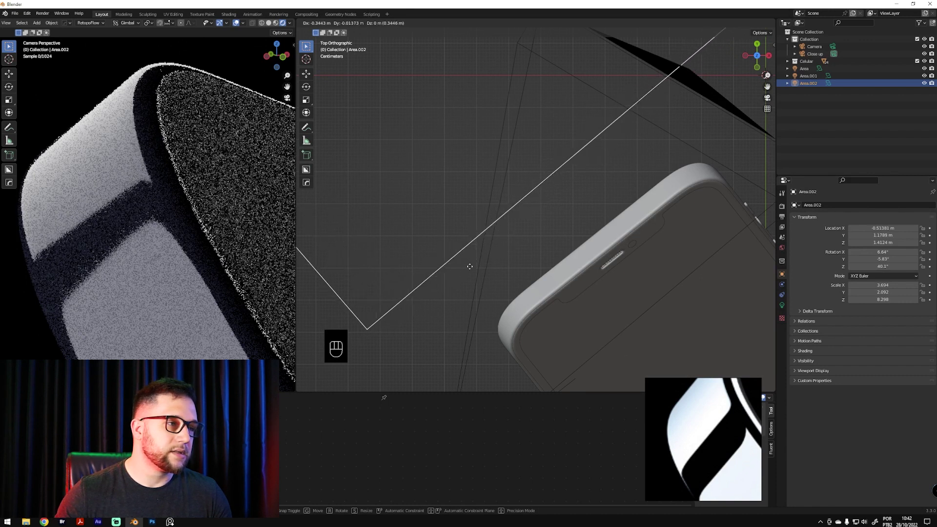
click(474, 267)
Tilt the overhead light about its gimbal X axis to an X rotation of about -11.3°
key(grave)
click(461, 252)
ctrl+middle_drag(529, 220, 636, 173)
key(x)
key(r)
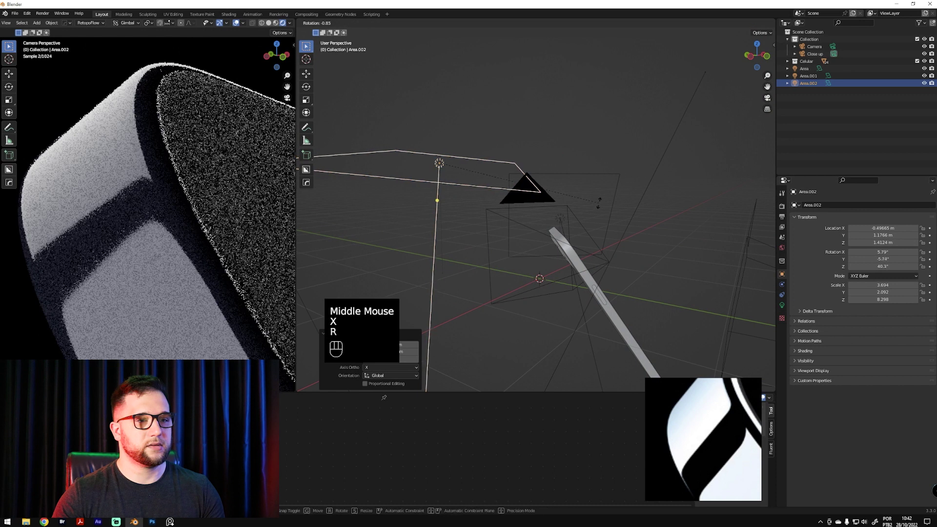
key(x)
key(x)
key(x)
key(x)
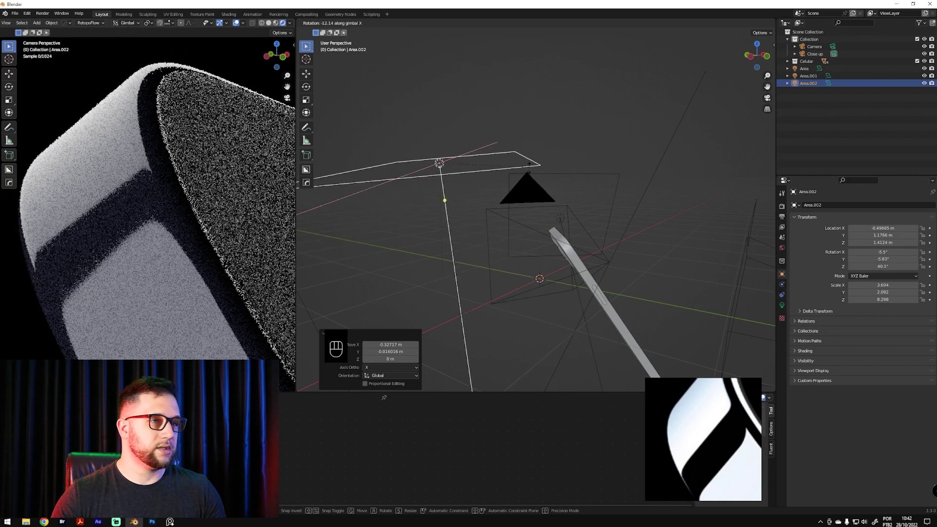
click(533, 289)
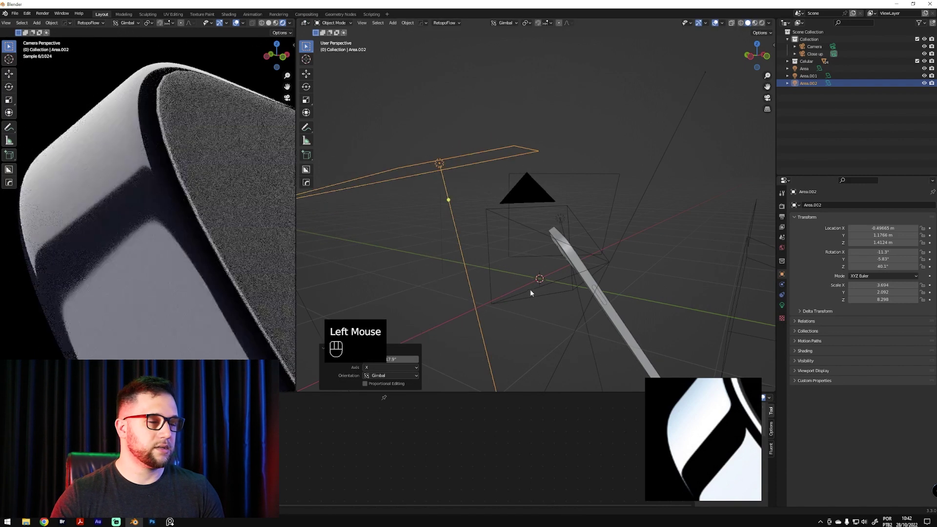
Widen the camera close-up and shift the overhead light in top view slightly toward the phone, about -0.09 m in Y
ctrl+middle_drag(158, 192, 154, 162)
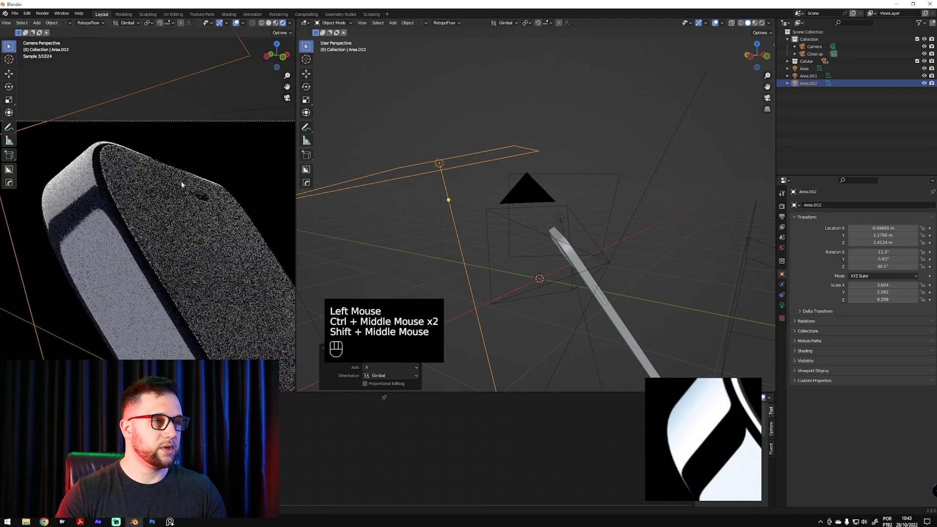
key(grave)
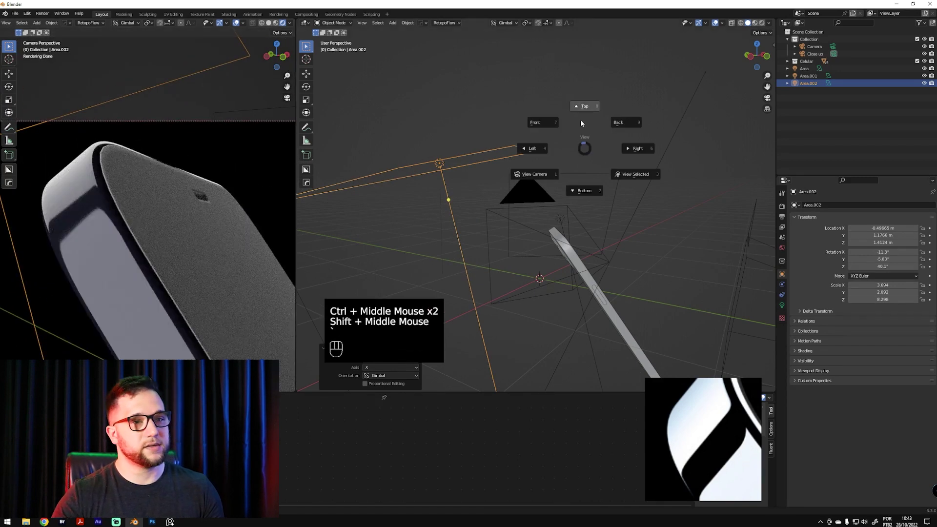
click(585, 108)
shift+middle_drag(649, 150, 616, 207)
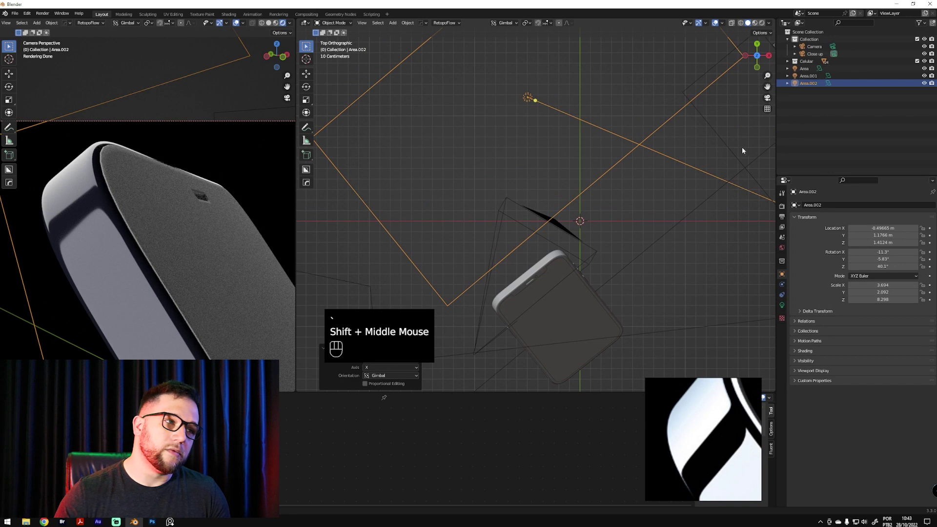
key(r)
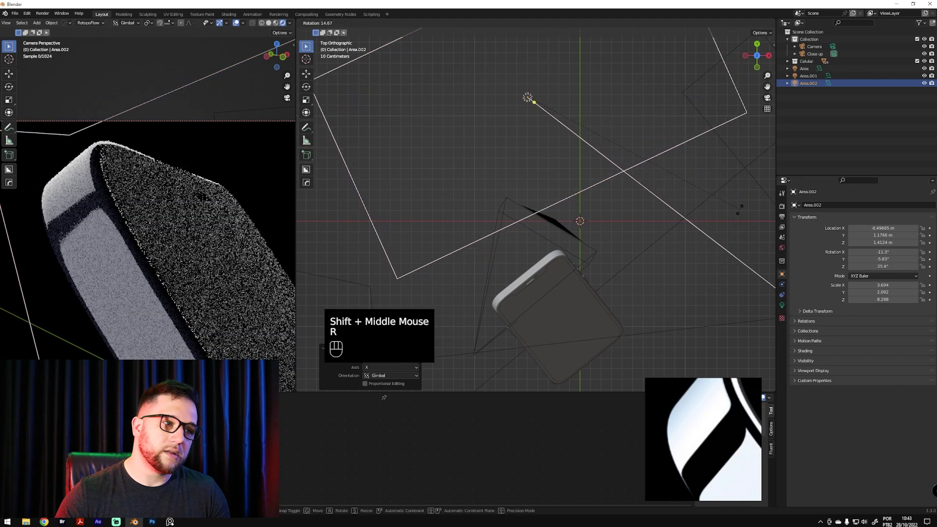
right_click(738, 212)
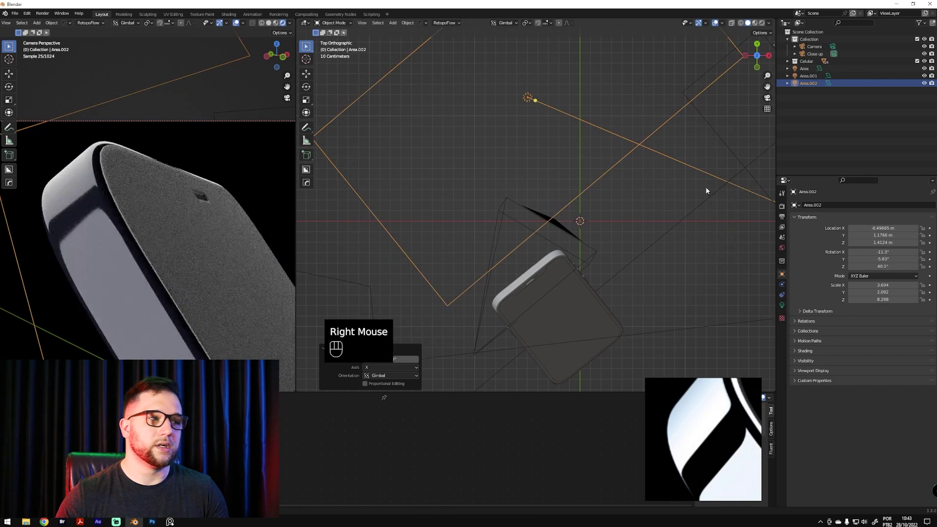
key(g)
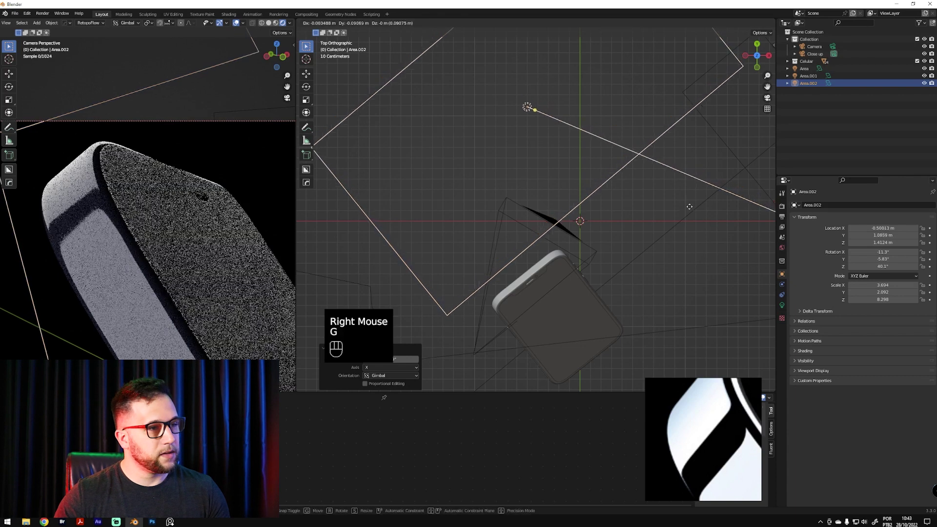
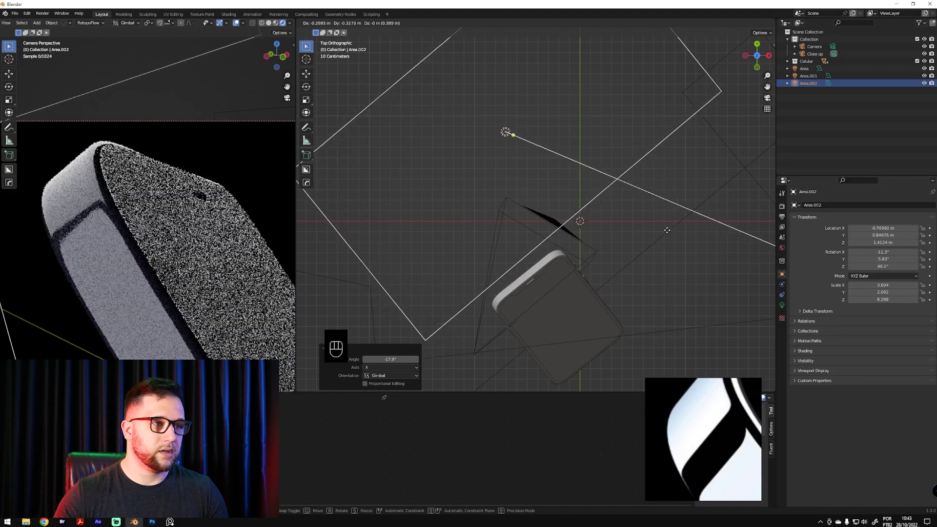
Reposition the overhead area light in top view to about X -0.727 m and Y 1.181 m
click(671, 204)
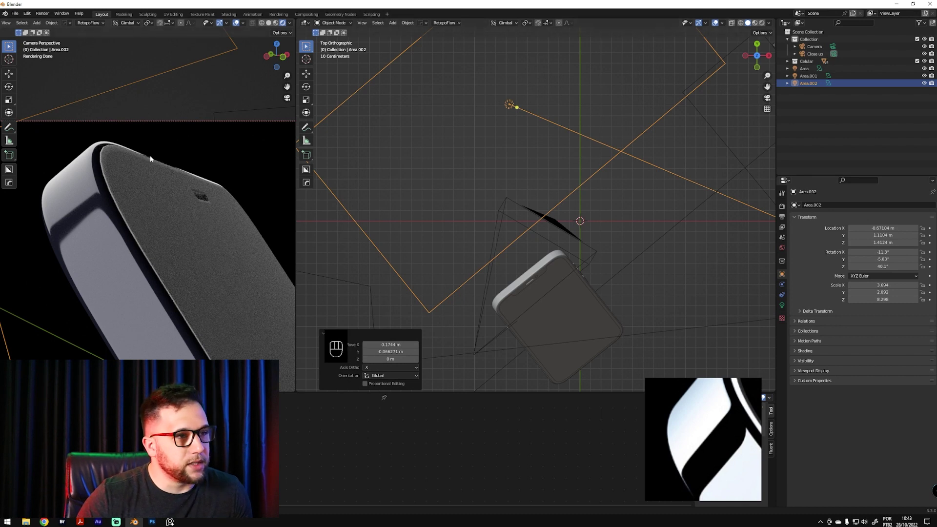
middle_drag(576, 330, 548, 297)
ctrl+middle_drag(549, 258, 552, 288)
shift+middle_drag(510, 164, 511, 207)
middle_drag(512, 207, 478, 200)
middle_drag(535, 242, 553, 201)
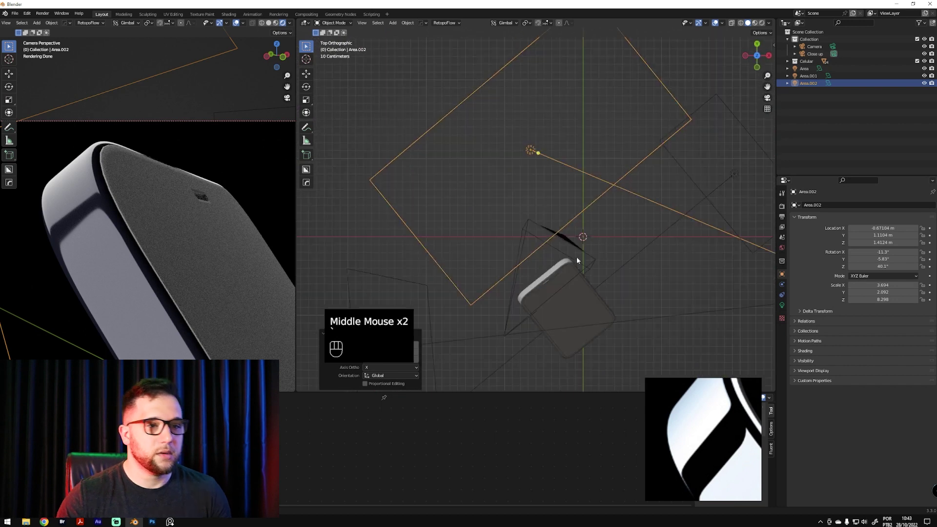
key(g)
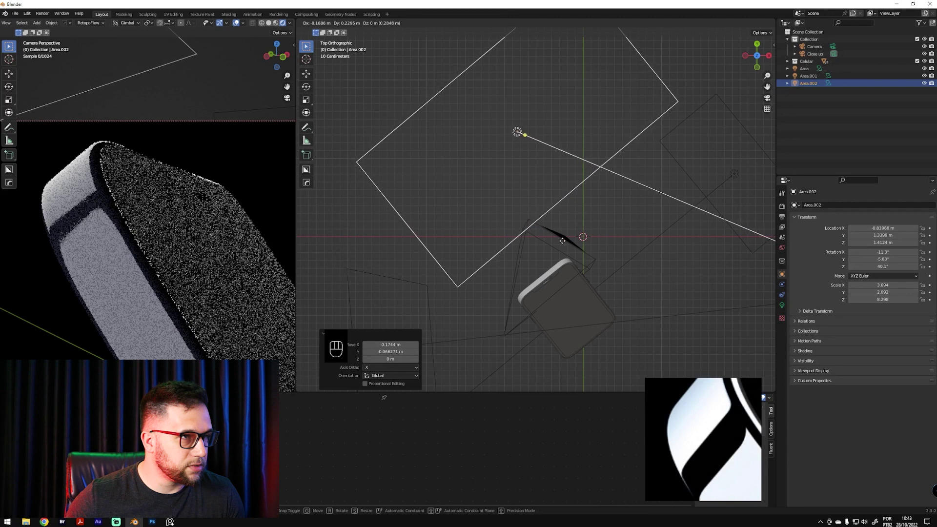
click(566, 246)
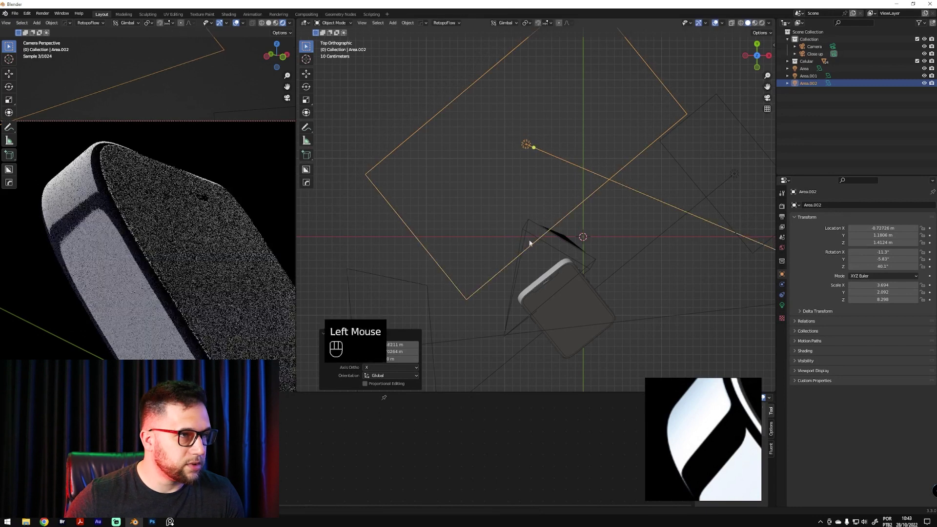
Fine-tune the overhead light's position in top view to about X -0.826 m and Y 1.302 m while checking the corner reflection close up
ctrl+middle_drag(111, 195, 191, 180)
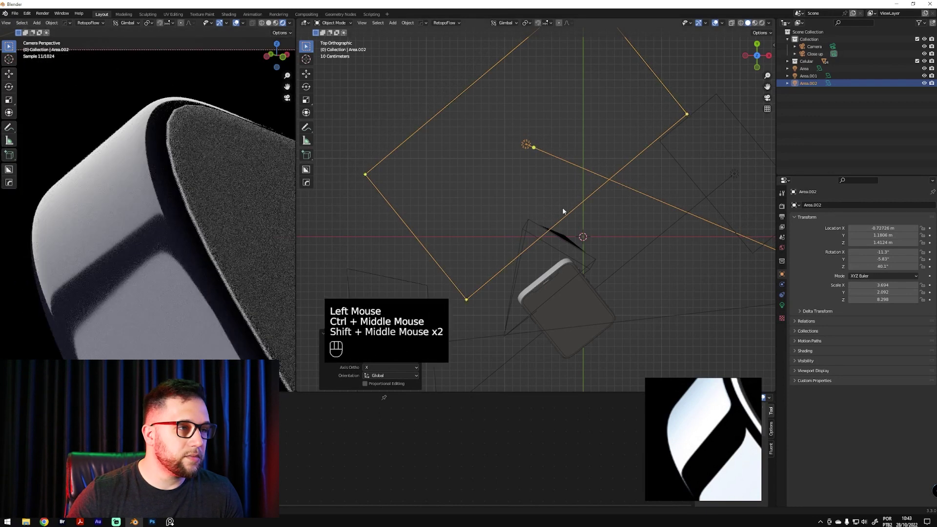
key(g)
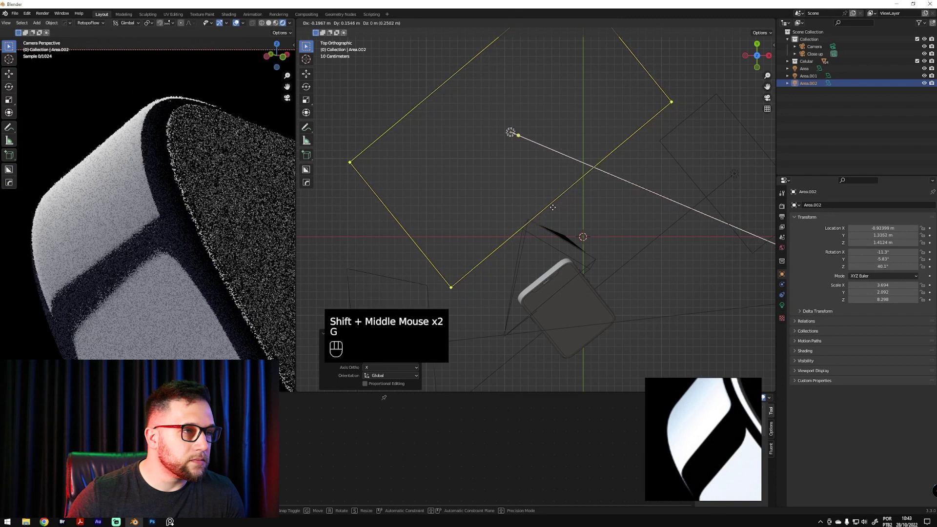
click(559, 210)
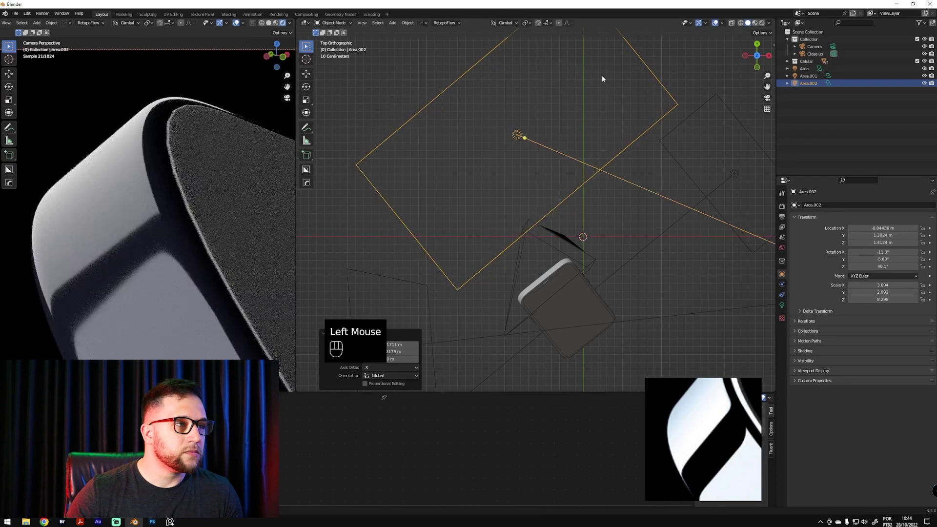
key(g)
click(557, 225)
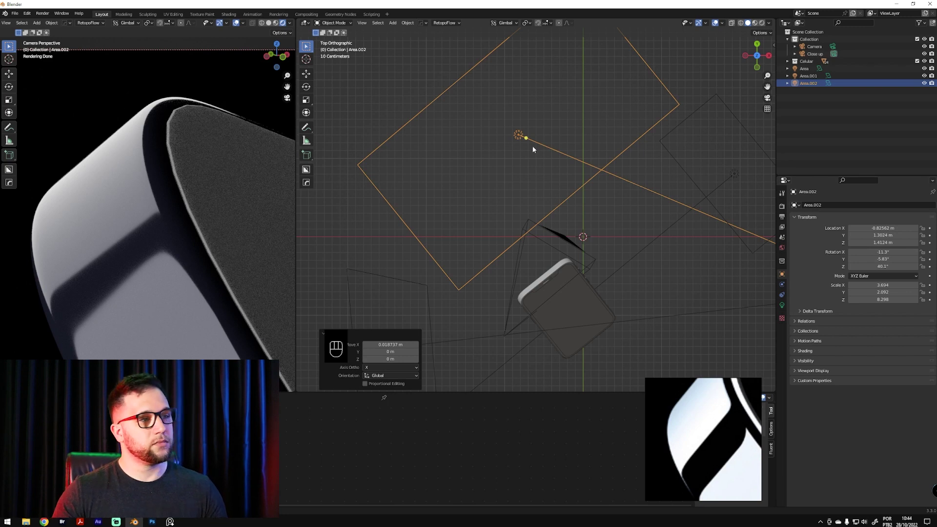
Tint the overhead area light a pale, low-saturation blue with a hue of about 0.527
click(781, 303)
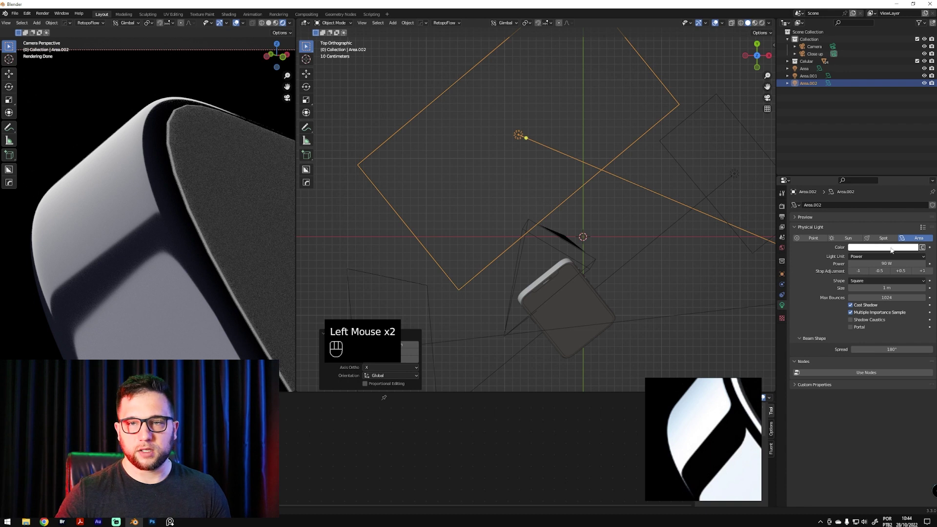
click(892, 248)
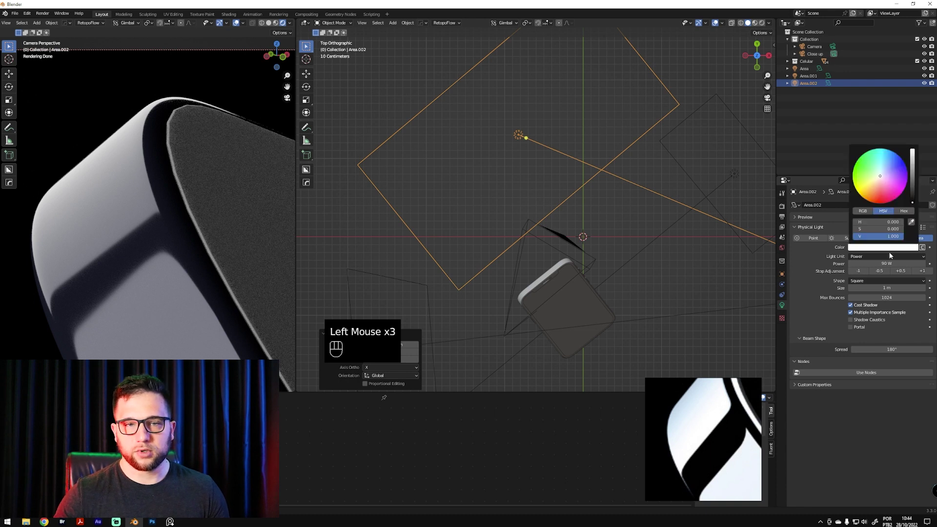
click(880, 175)
click(882, 177)
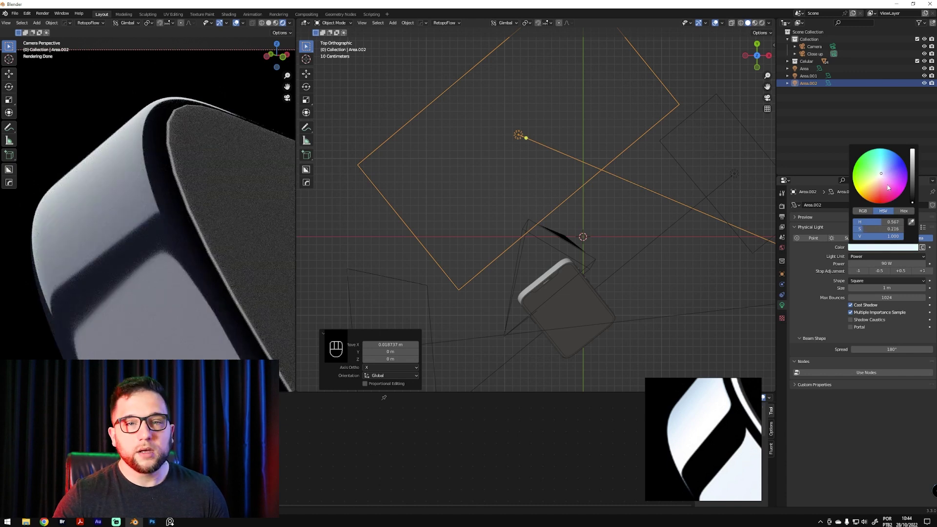
click(881, 176)
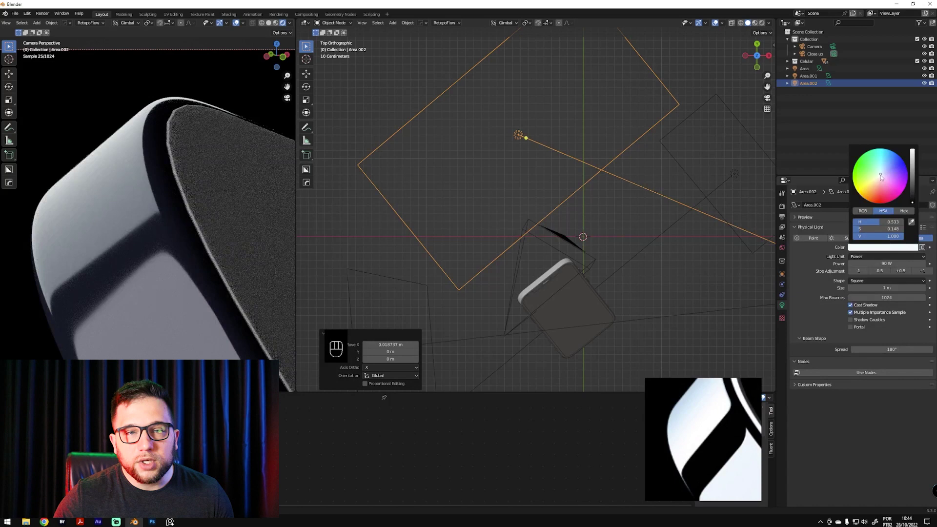
click(879, 177)
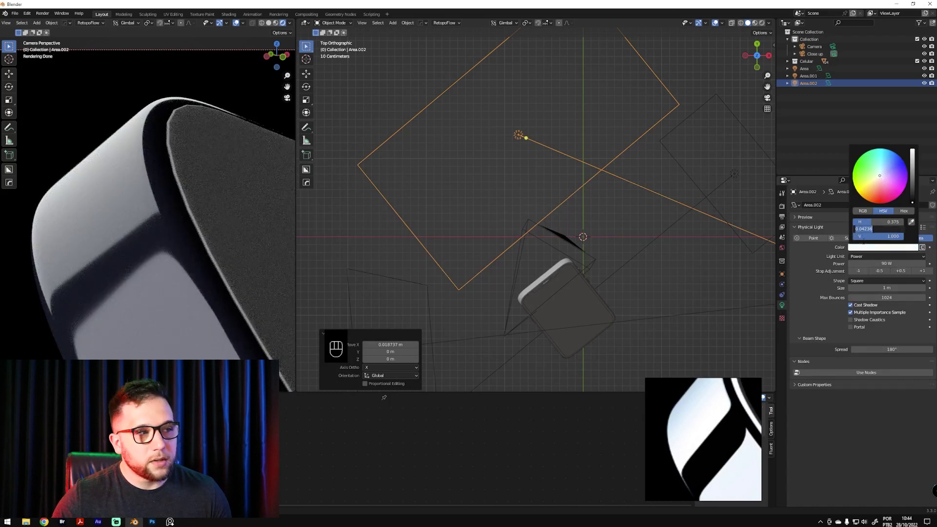
drag(871, 230, 877, 230)
click(881, 172)
drag(862, 230, 855, 233)
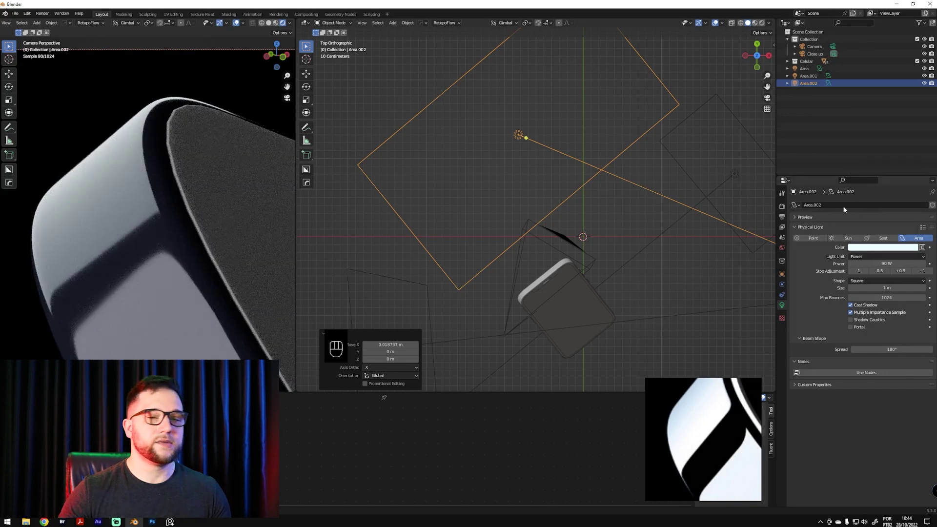
click(877, 247)
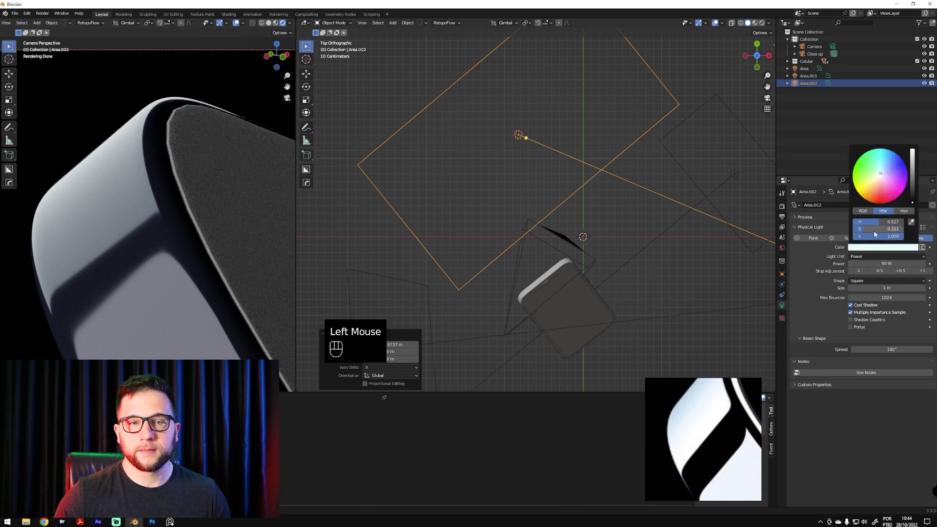
shift+drag(873, 230, 855, 238)
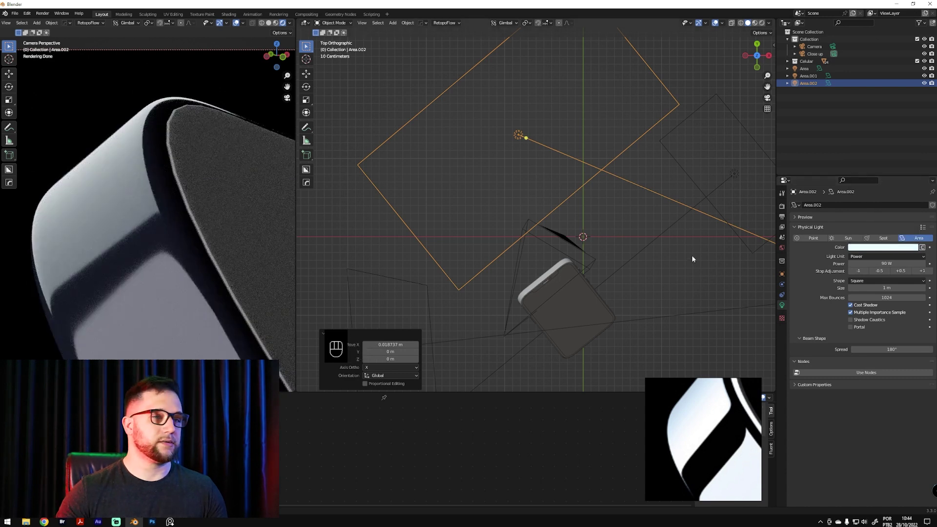
Select the area light beside the phone and rotate it slightly in right view, ending with a correction of about 0.604°
key(ctrl+alt)
shift+middle_drag(542, 252, 545, 246)
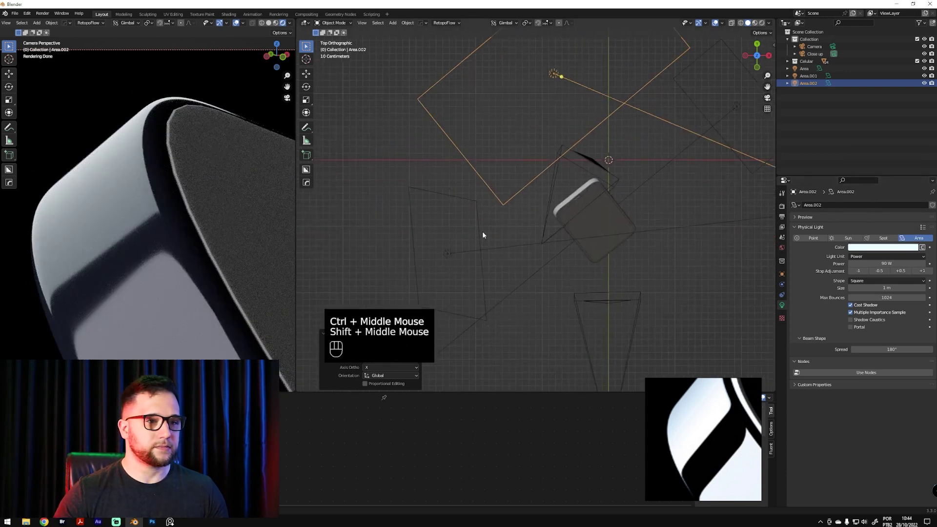
click(482, 231)
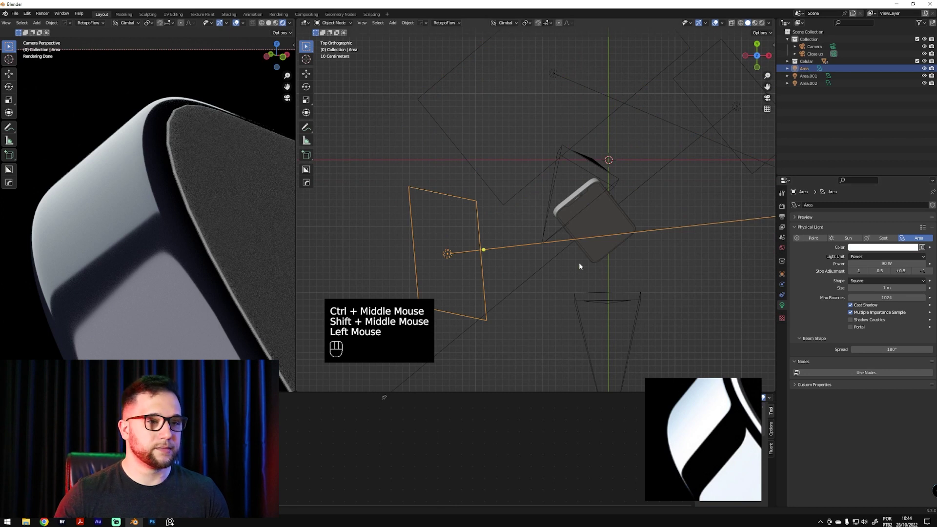
key(grave)
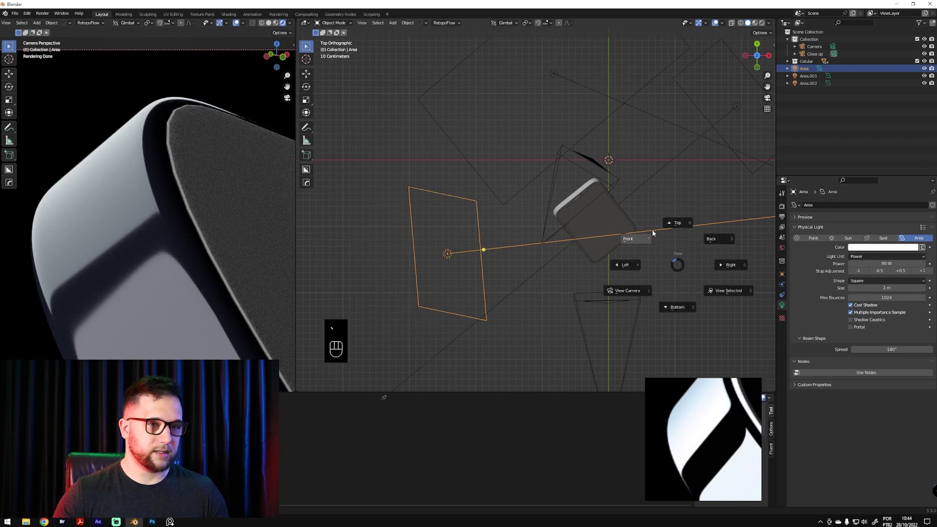
click(736, 276)
key(r)
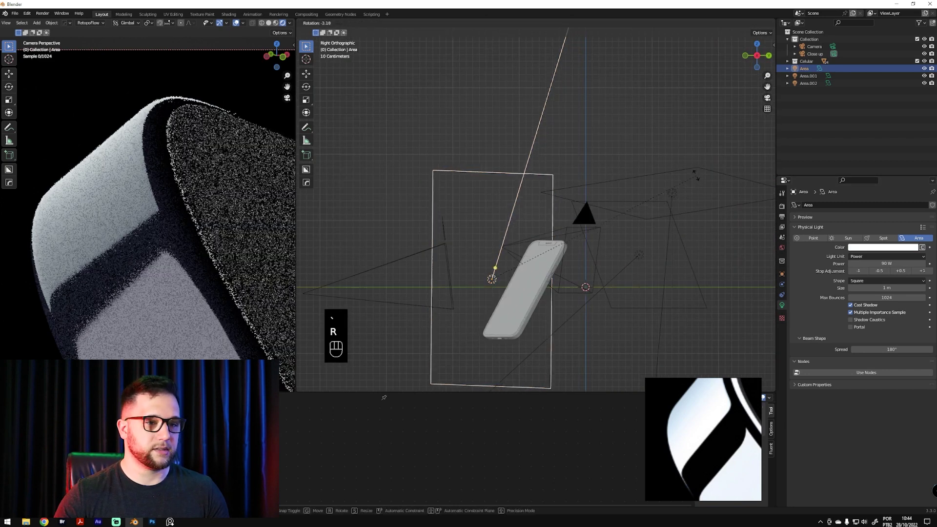
click(692, 166)
key(r)
click(699, 161)
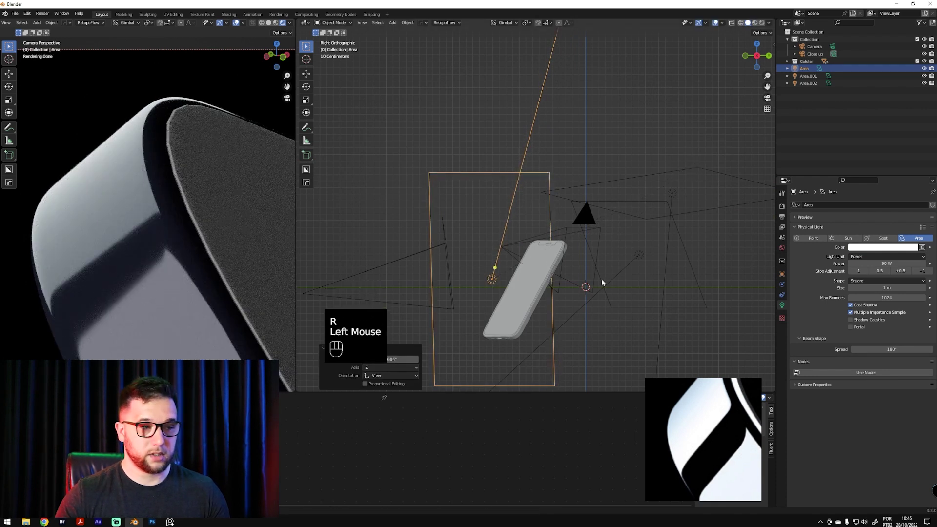
Move the side area light in top view toward the phone and slightly in negative Y
key(grave)
click(590, 227)
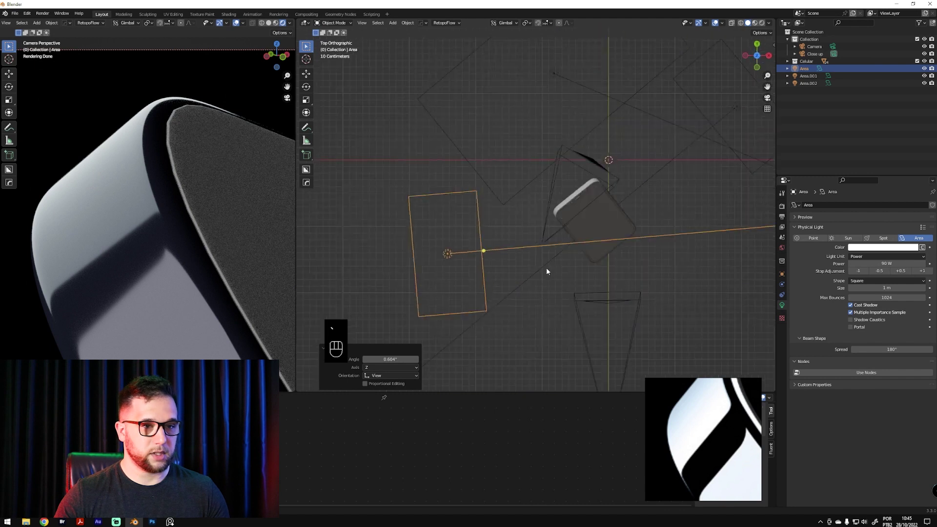
key(g)
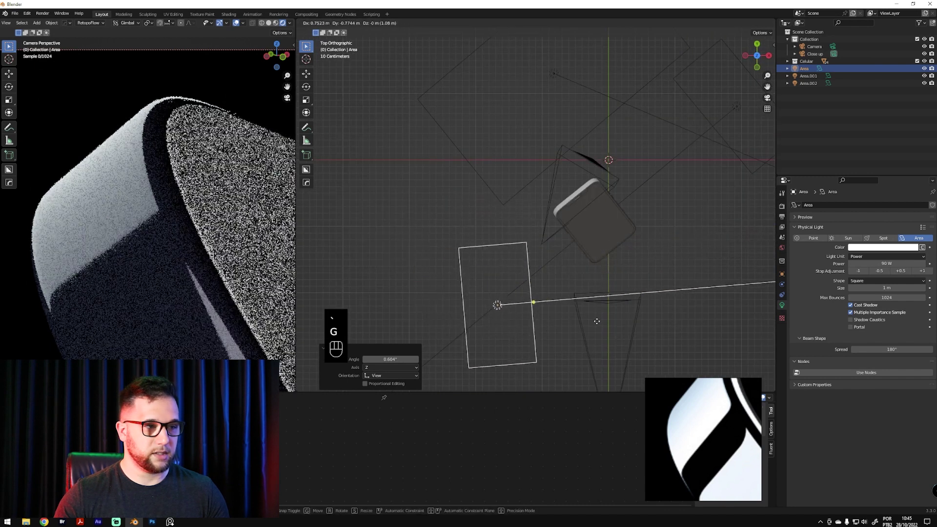
click(590, 293)
key(r)
key(x)
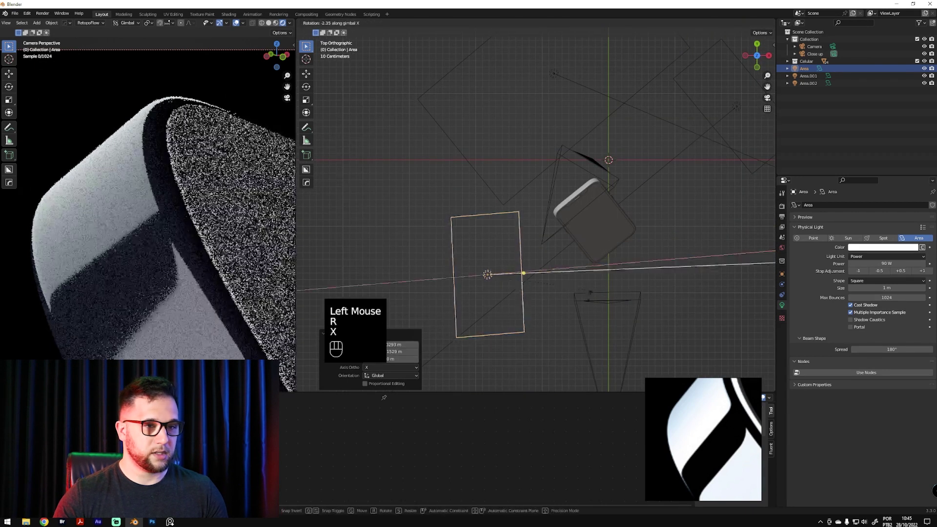
key(Escape)
Lengthen the side area light by scaling it along its Y axis
key(s)
key(x)
key(y)
key(u)
click(616, 298)
Nudge the side light closer to the phone in top view and rotate it by about -26.4° to aim at the frame
key(g)
click(628, 299)
key(r)
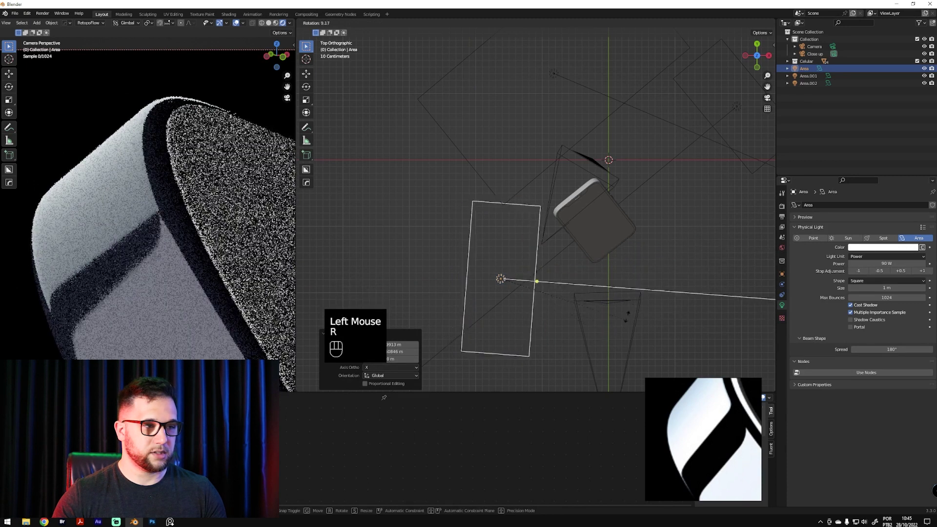
click(628, 204)
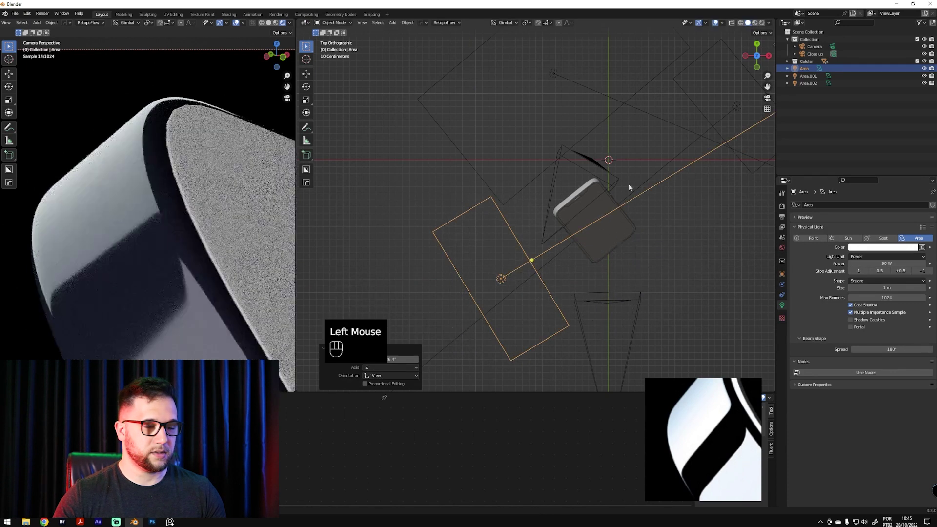
Set the side area light's power to 130 W
ctrl+middle_drag(178, 264, 165, 292)
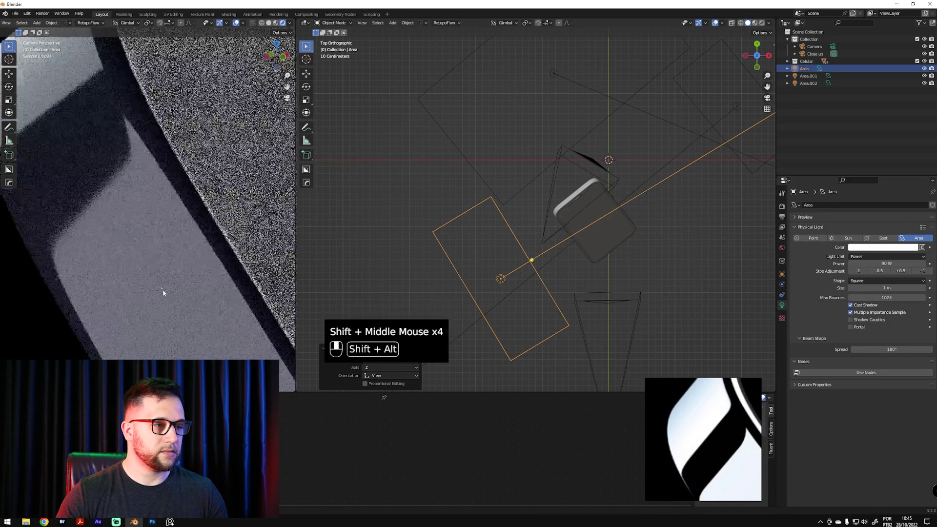
shift+middle_drag(583, 258, 603, 264)
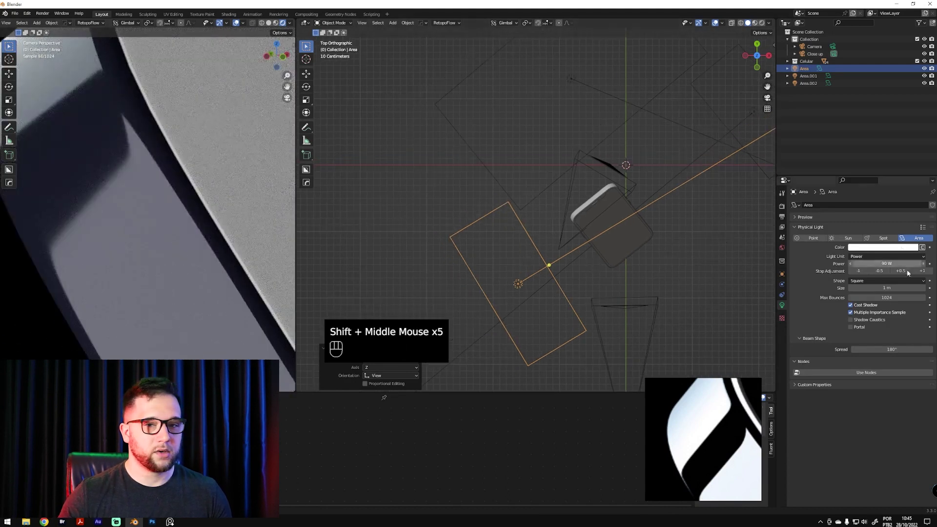
drag(898, 266, 910, 271)
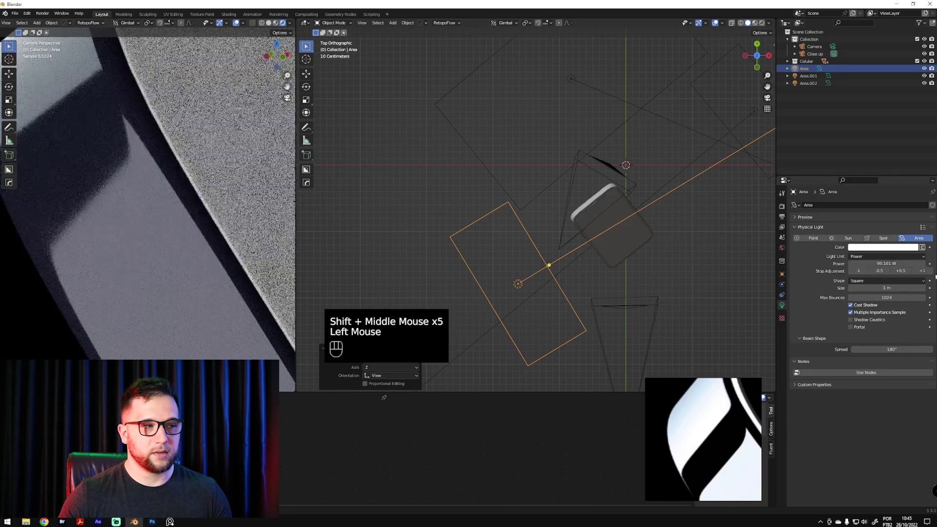
double_click(909, 264)
text(130)
key(Return)
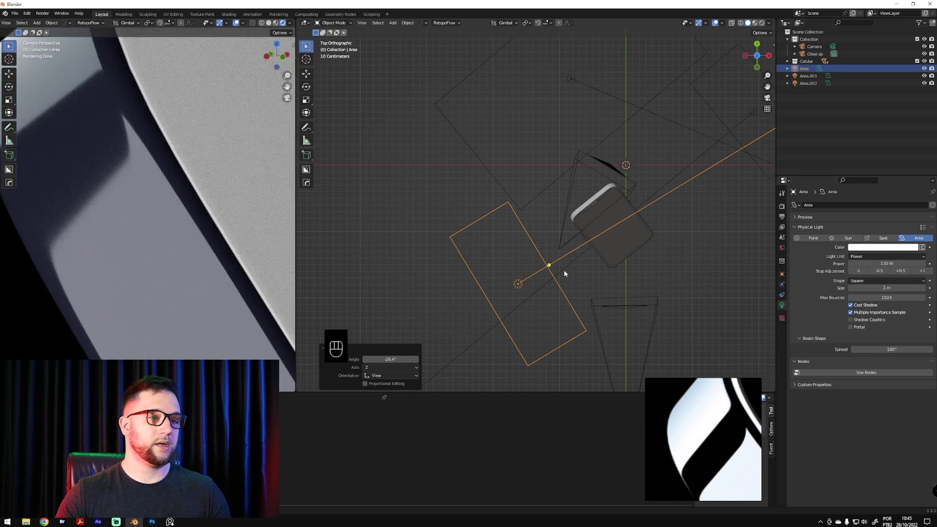
Lower the side light by about 0.31 m in front view and bring it slightly closer to the phone
click(521, 215)
shift+middle_drag(534, 257, 517, 210)
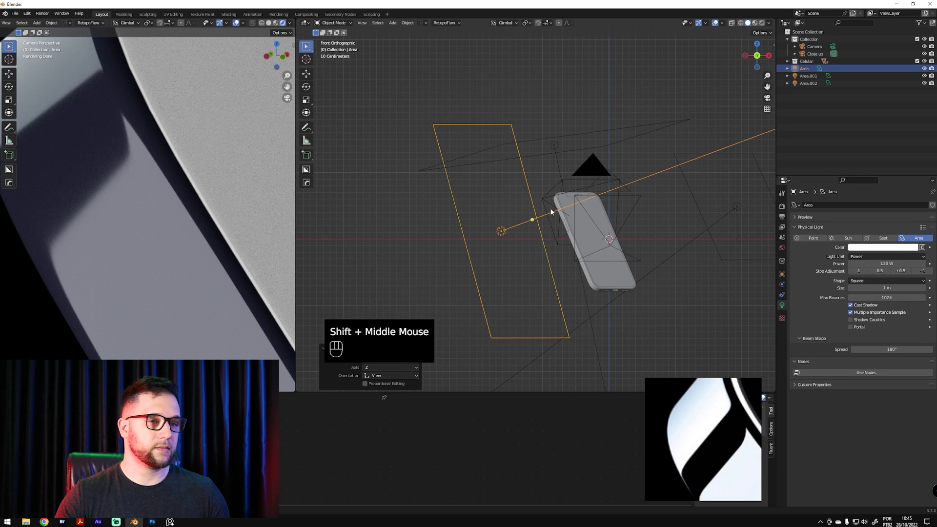
key(grave)
right_click(531, 221)
key(g)
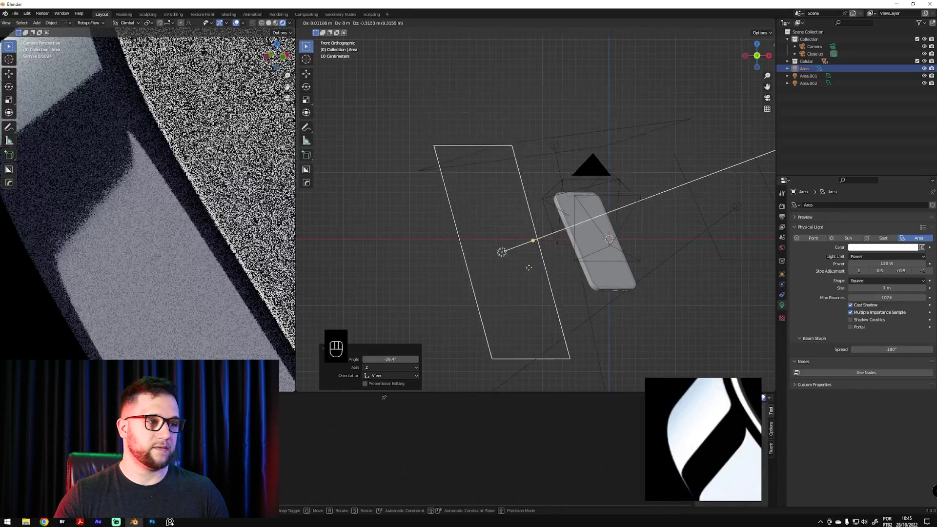
click(545, 270)
Show the whole camera frame and move the side light in front view by about -0.32 m in X and -0.12 m in Z
ctrl+middle_drag(180, 183, 200, 234)
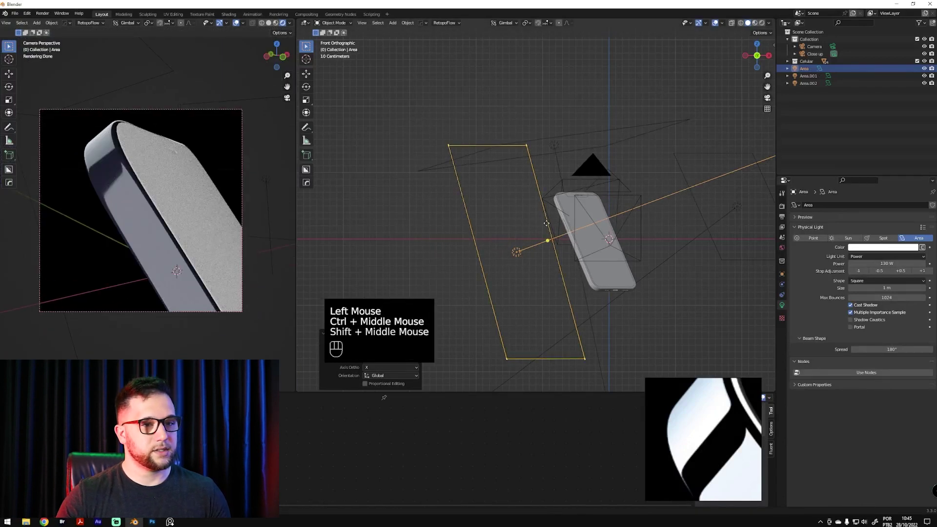
key(g)
click(487, 257)
Move the side light about 0.93 m in Y in top view, and about 0.12 m in X and -0.54 m in Z in front view
key(grave)
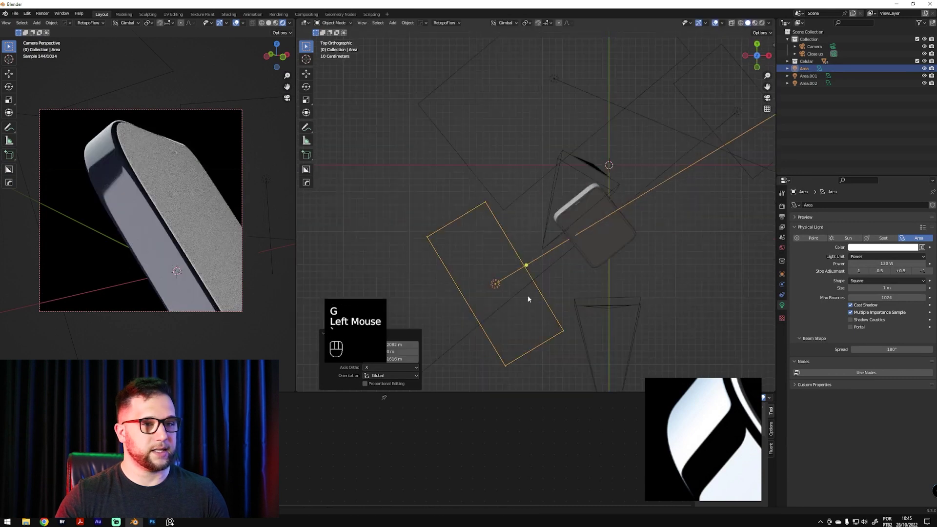
key(g)
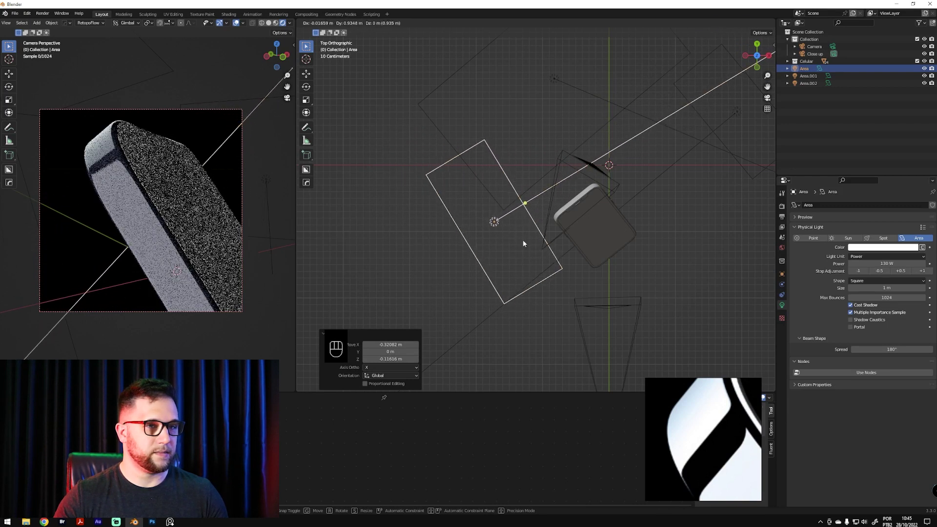
click(526, 252)
key(grave)
click(503, 213)
key(g)
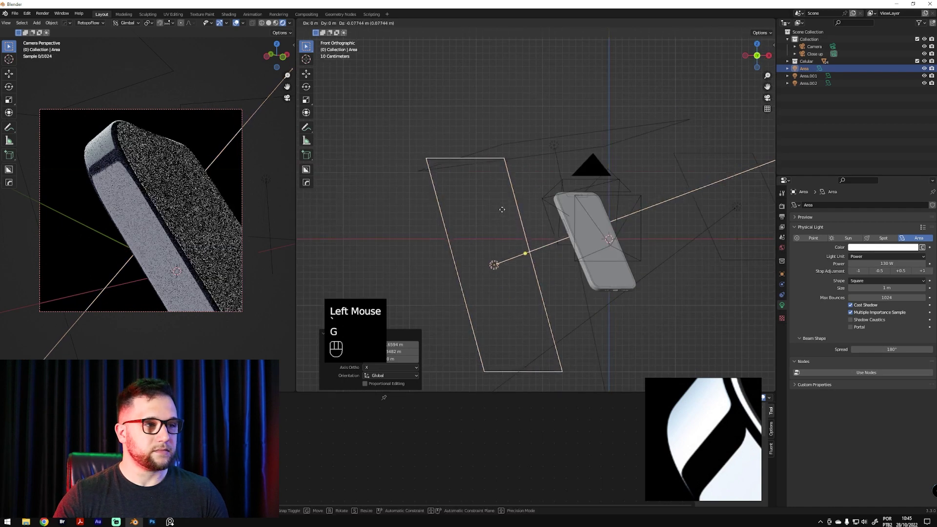
click(510, 241)
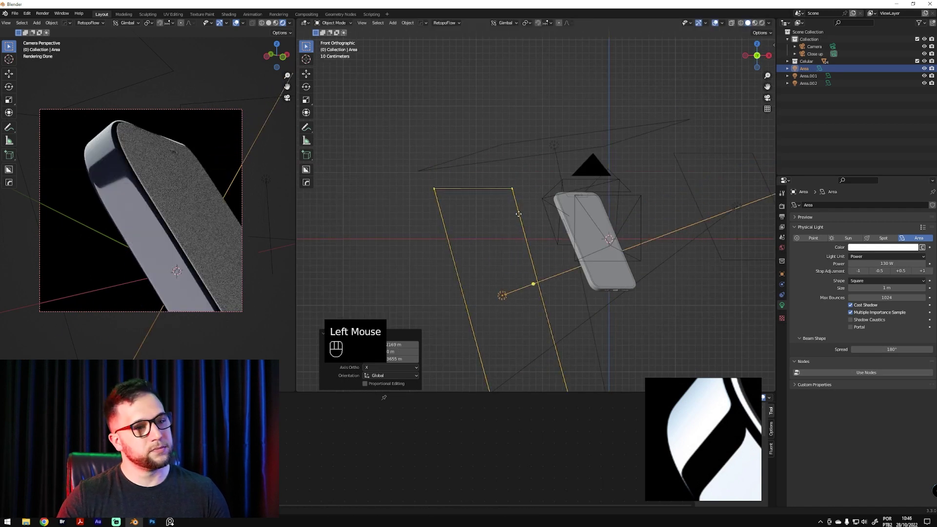
Rotate the side light a few degrees counterclockwise in top view and shift it back along negative Y and slightly along positive X
key(grave)
click(517, 178)
key(r)
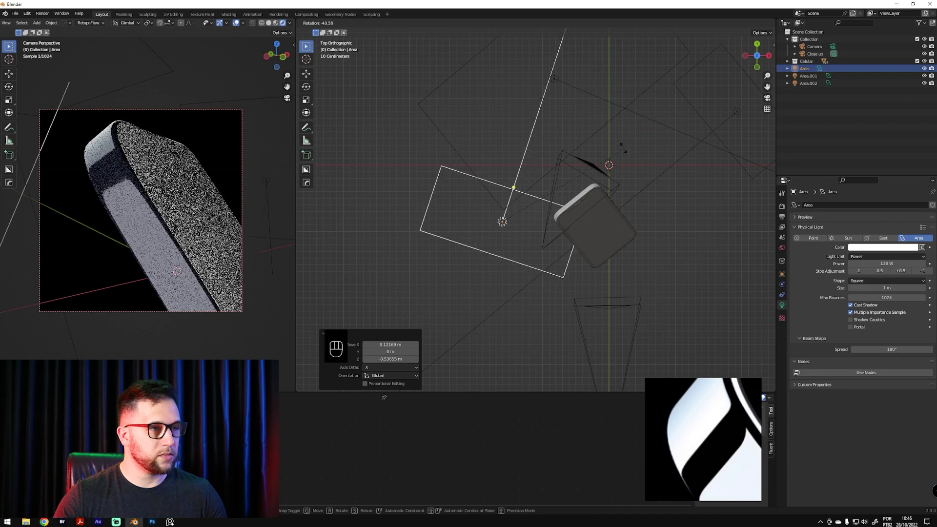
click(637, 229)
key(g)
click(578, 236)
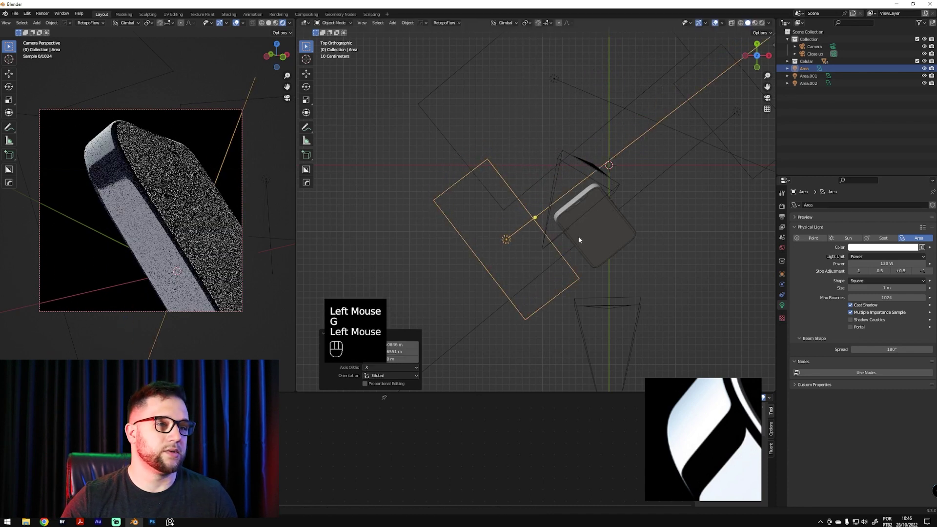
key(g)
click(540, 280)
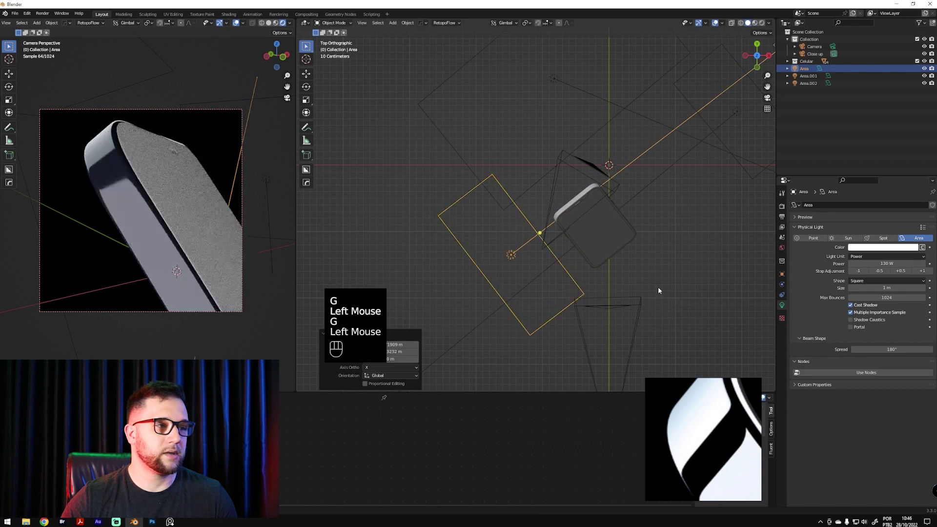
Turn the side light slightly further counterclockwise in top view and nudge it away from the phone
key(r)
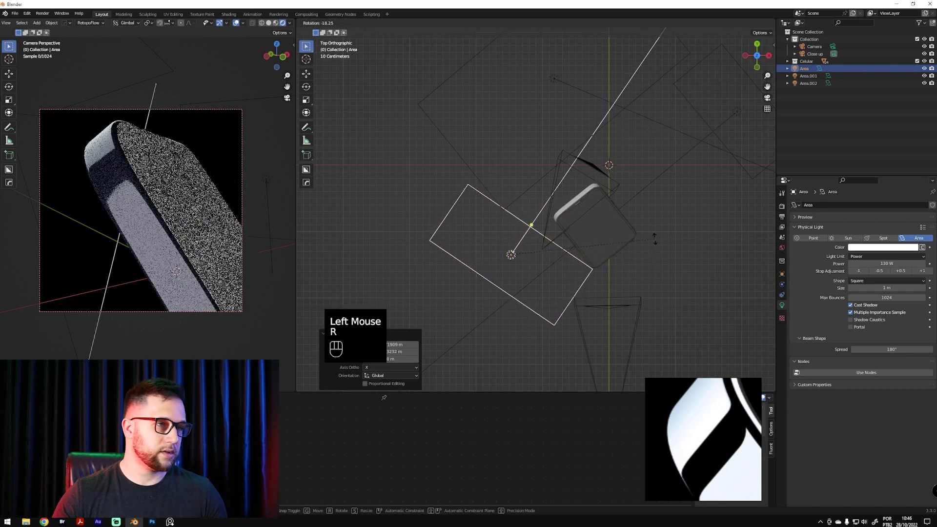
click(673, 287)
key(g)
click(636, 280)
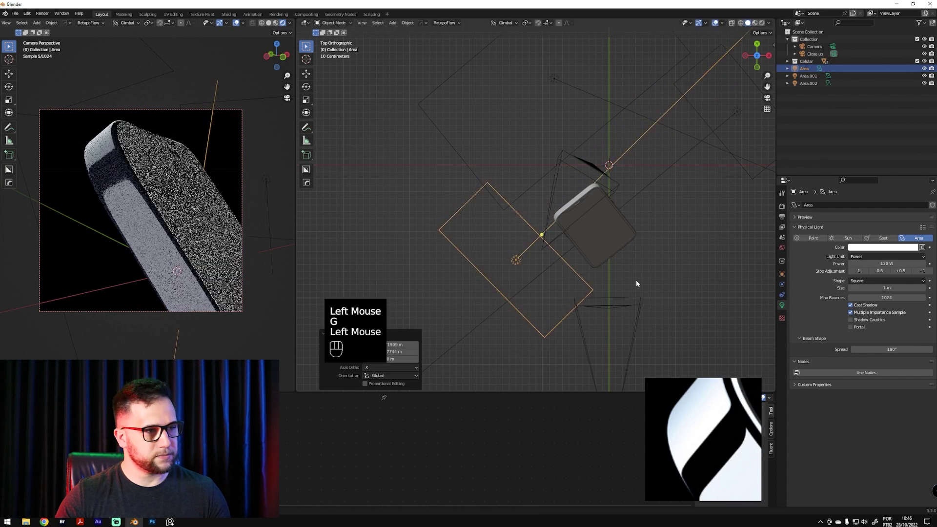
key(g)
click(638, 272)
Rotate the side light clockwise in top view and nudge it slightly along positive Y
key(r)
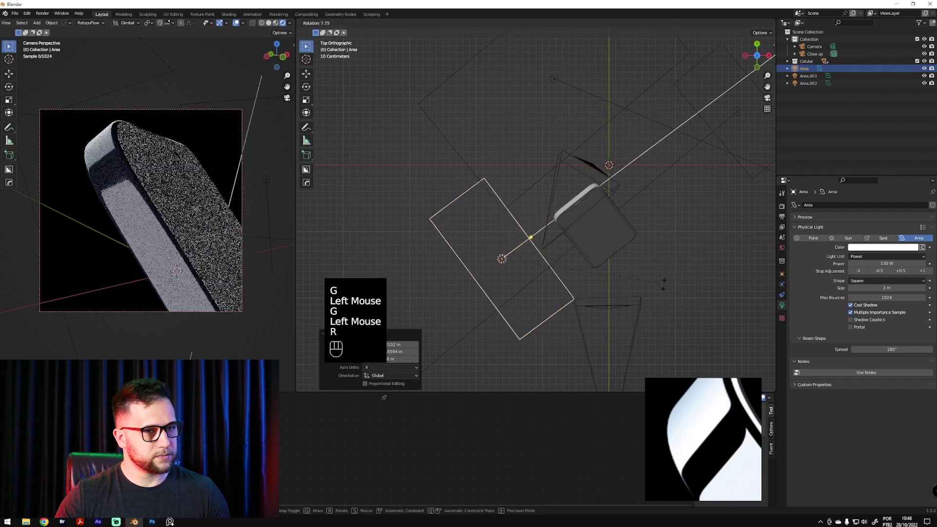
click(645, 282)
key(g)
click(651, 290)
key(g)
click(663, 284)
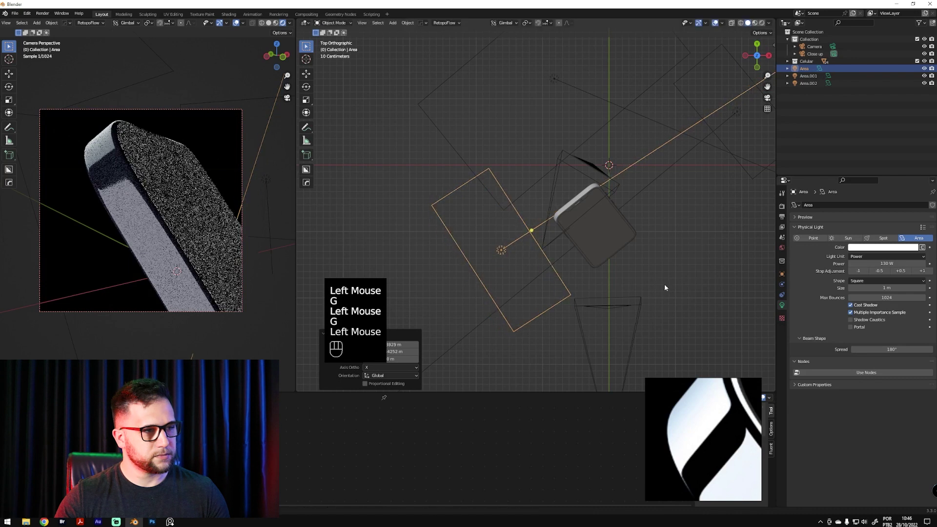
Turn the side light slightly back counterclockwise in top view, nudge it closer to the phone and deselect it
key(r)
click(670, 296)
key(g)
click(676, 293)
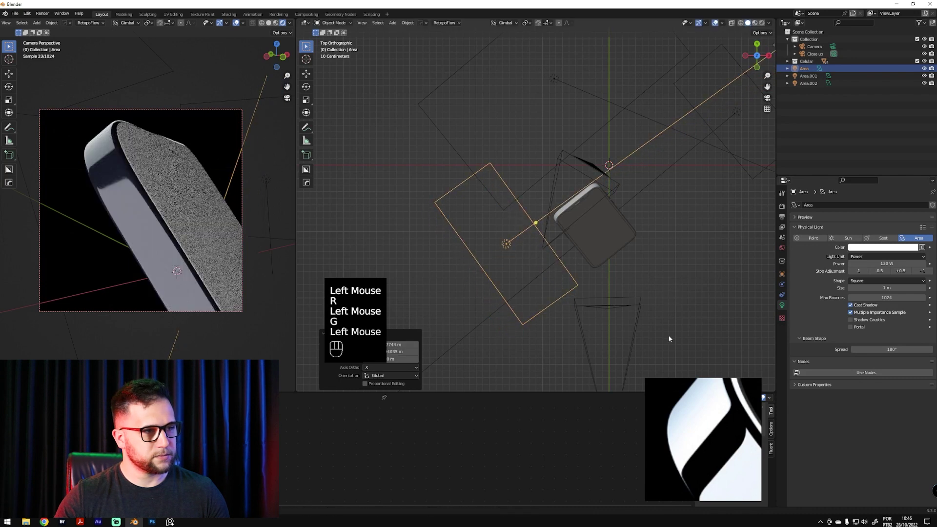
click(683, 293)
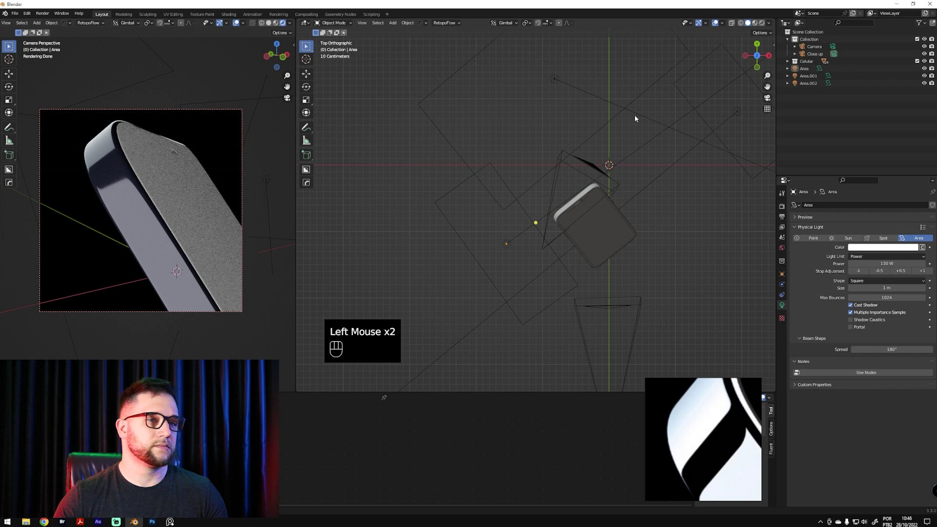
Select the phone frame and set its material's base color to hue 0.636, saturation 0.642 and value 0.032
click(562, 219)
key(grave)
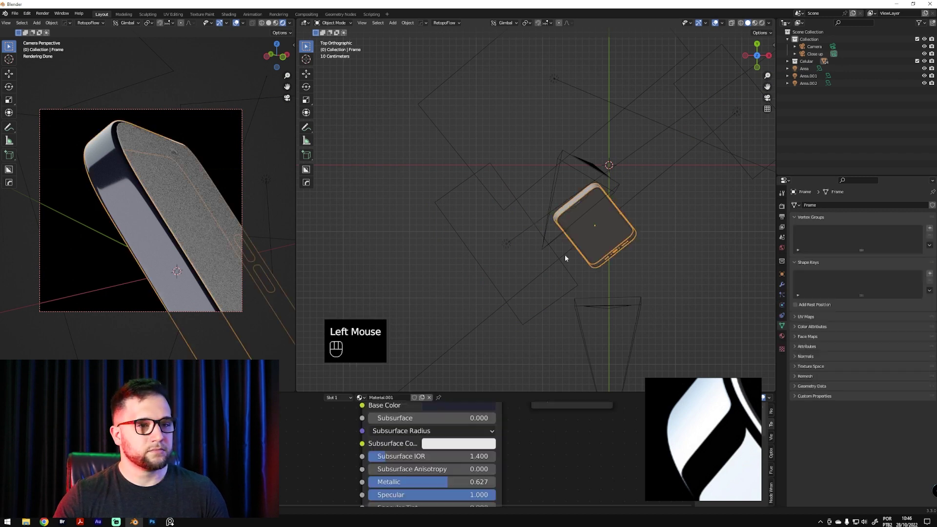
click(528, 173)
ctrl+middle_drag(560, 231, 534, 215)
shift+middle_drag(569, 459, 483, 472)
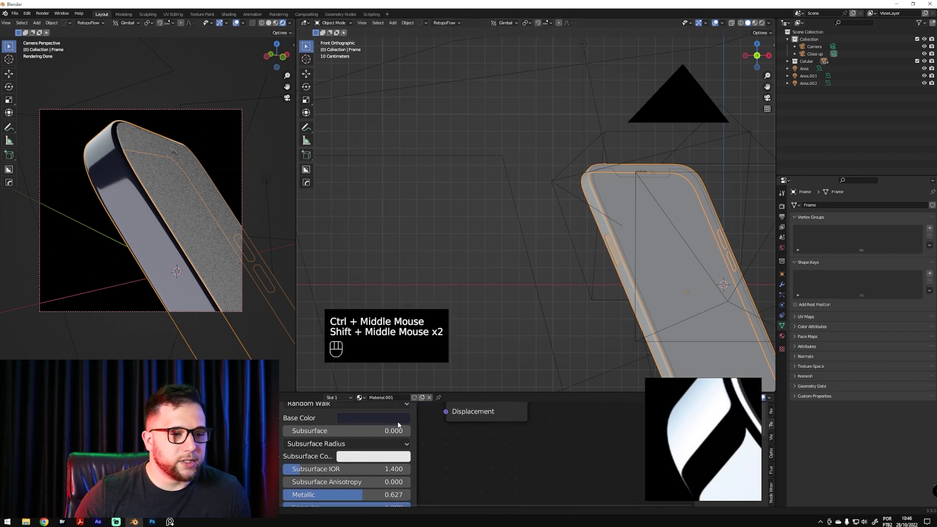
click(386, 417)
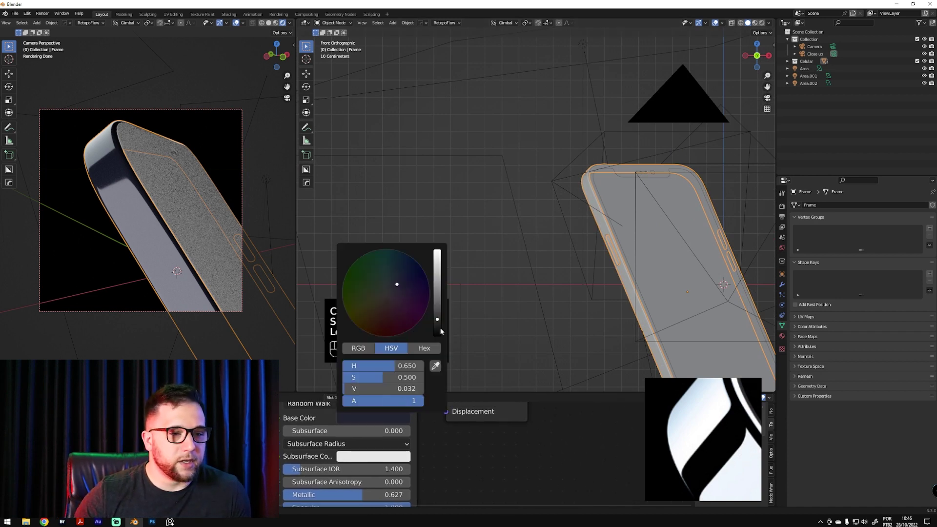
click(403, 285)
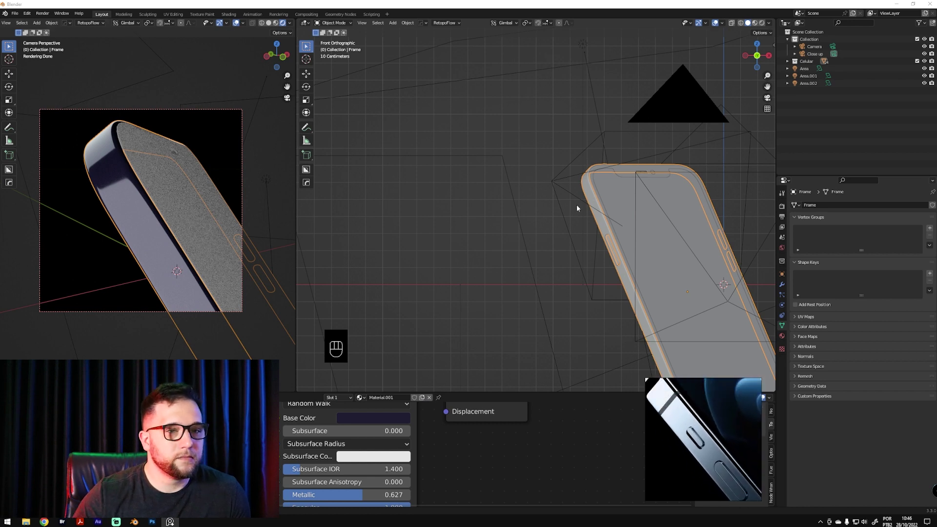
click(383, 417)
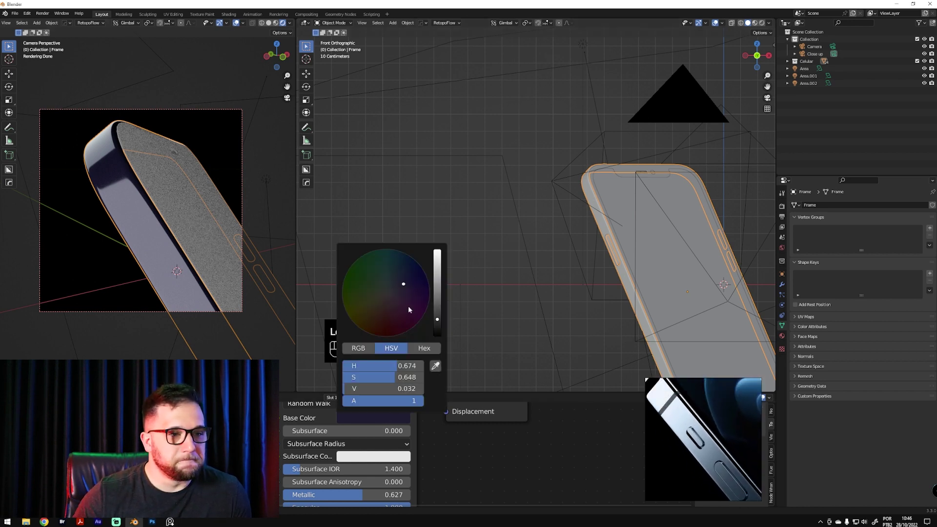
click(400, 279)
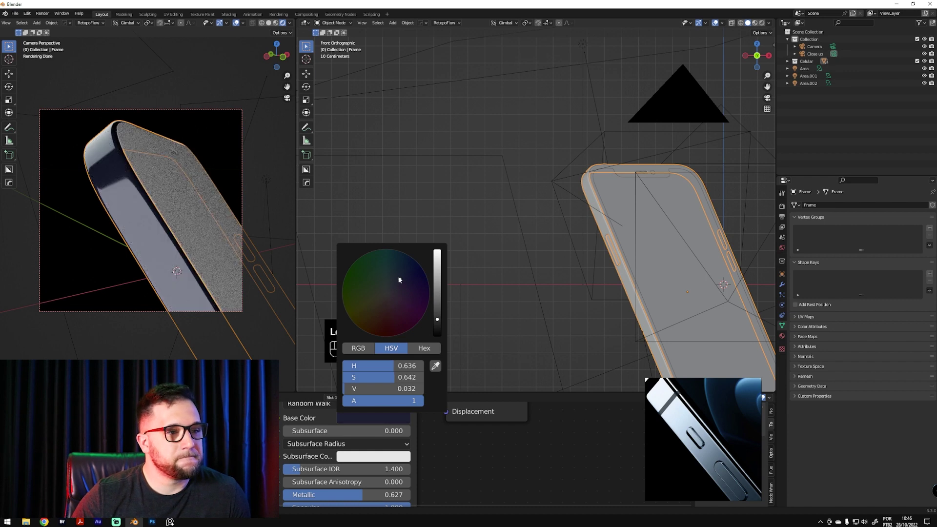
click(450, 472)
Fine-tune the frame material's roughness, trying 0.153 and 0.087
shift+middle_drag(466, 501, 457, 448)
mouse_move(396, 438)
mouse_down()
mouse_move(309, 442)
mouse_move(397, 442)
mouse_up()
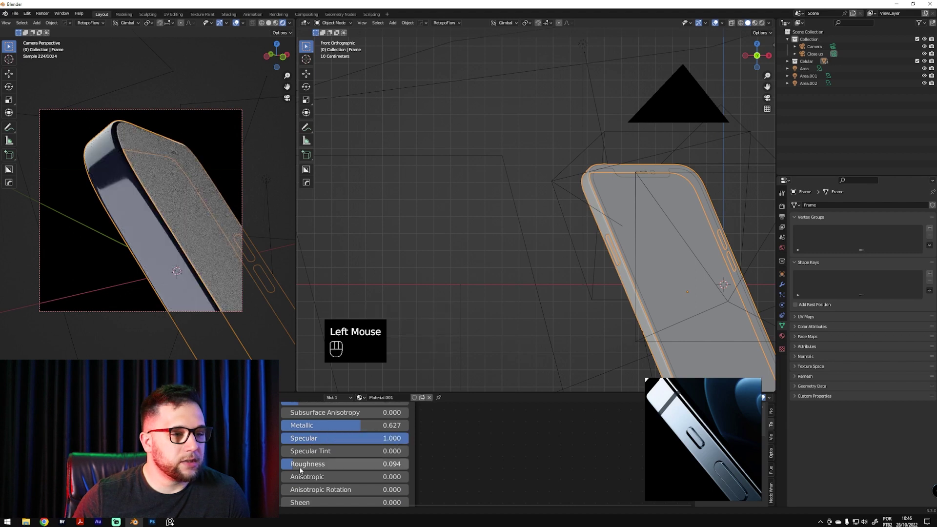
mouse_move(295, 468)
shift+mouse_down()
mouse_move(330, 465)
mouse_move(314, 467)
shift+mouse_up()
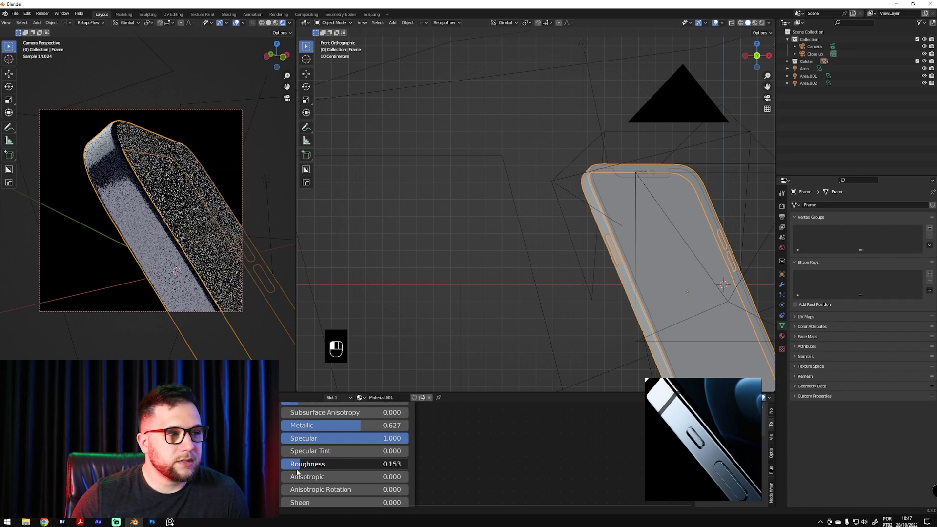
shift+drag(312, 464, 280, 478)
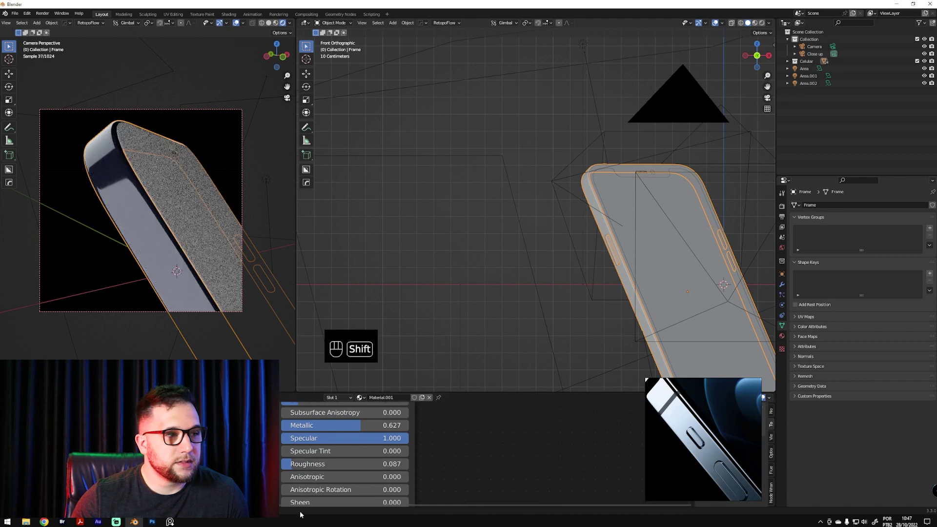
shift+drag(299, 464, 417, 466)
Set the frame material's clearcoat to 0.559 and its clearcoat roughness to 0.266
shift+middle_drag(450, 497, 446, 426)
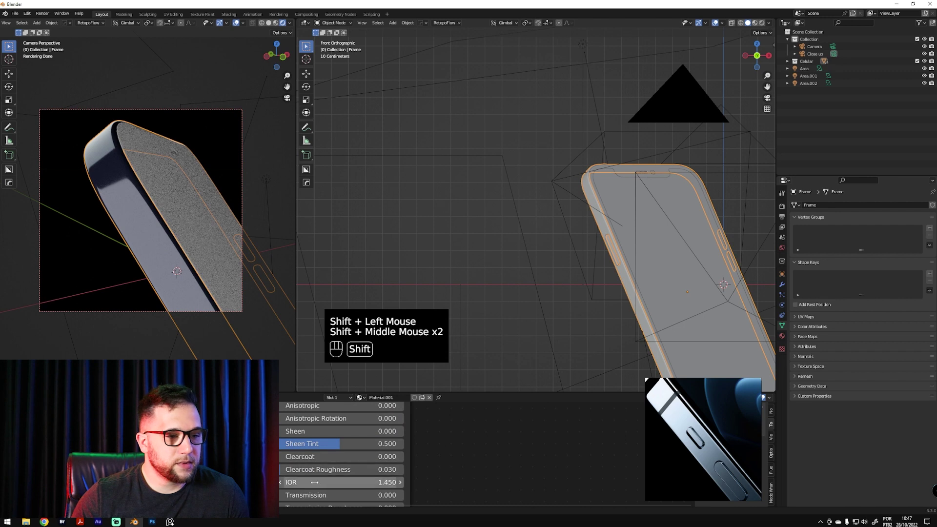
click(281, 459)
click(273, 459)
drag(291, 458, 330, 459)
drag(418, 458, 321, 472)
drag(390, 472, 324, 470)
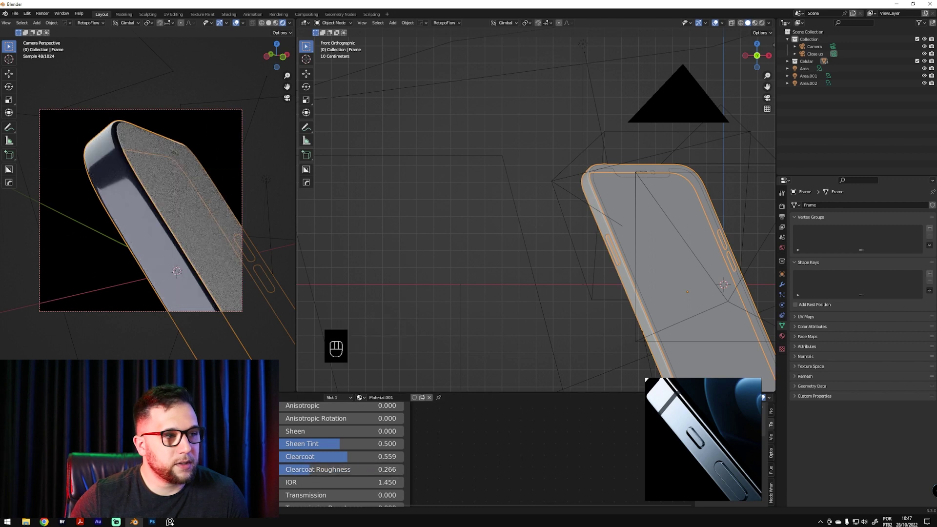
shift+middle_drag(292, 481, 292, 458)
shift+middle_drag(291, 473, 277, 419)
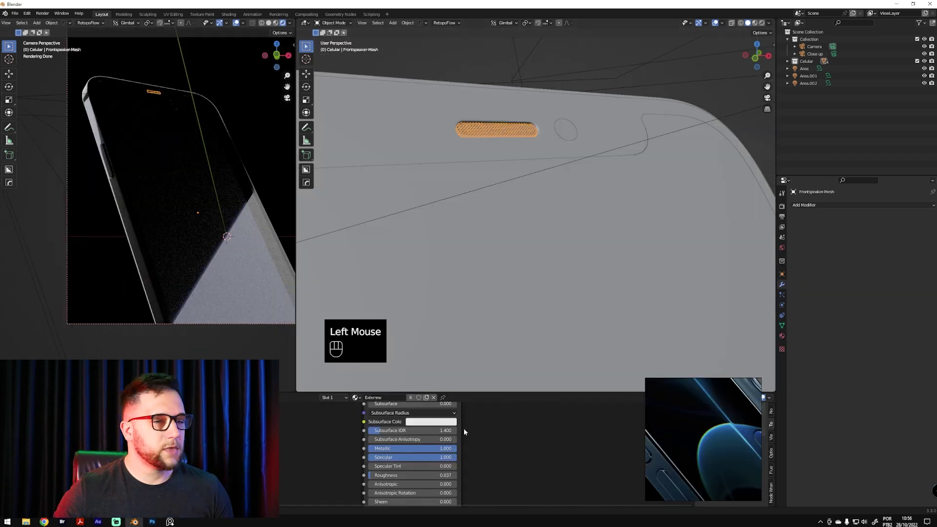
shift+middle_drag(463, 428, 424, 408)
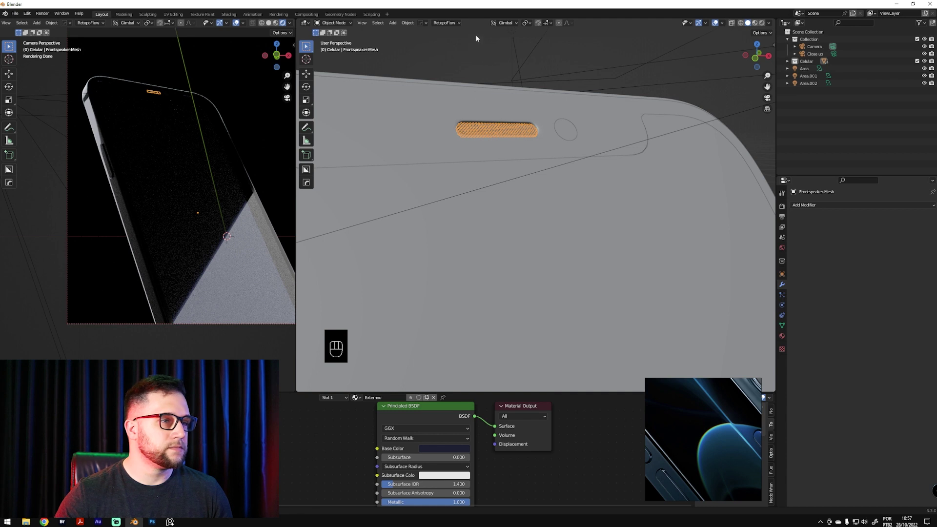
Select the phone's display, list the objects of the Celular collection and duplicate the display in place
click(681, 227)
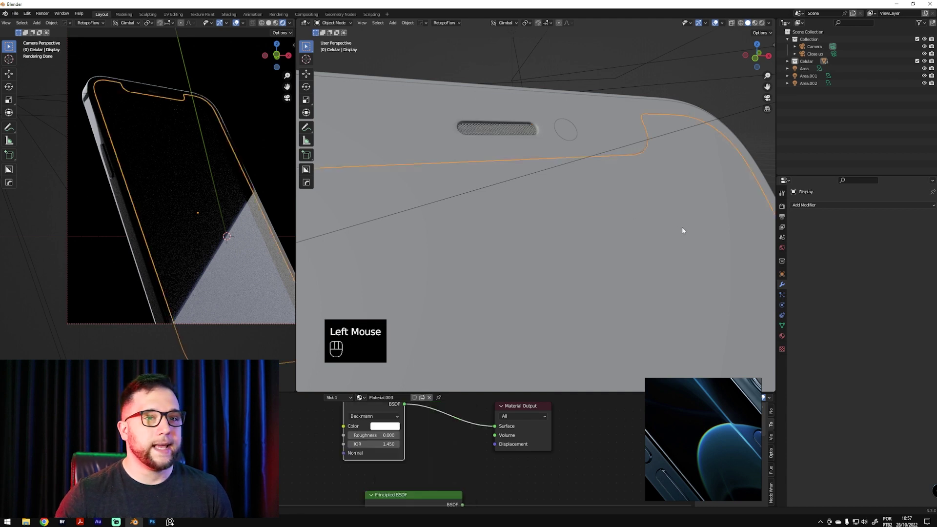
ctrl+middle_drag(517, 249, 500, 267)
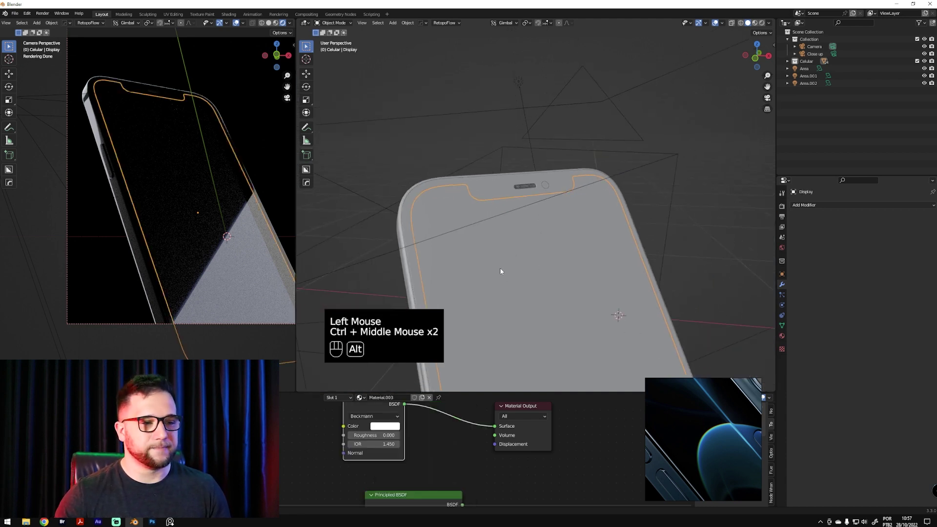
shift+middle_drag(552, 309, 546, 302)
shift+middle_drag(560, 149, 612, 164)
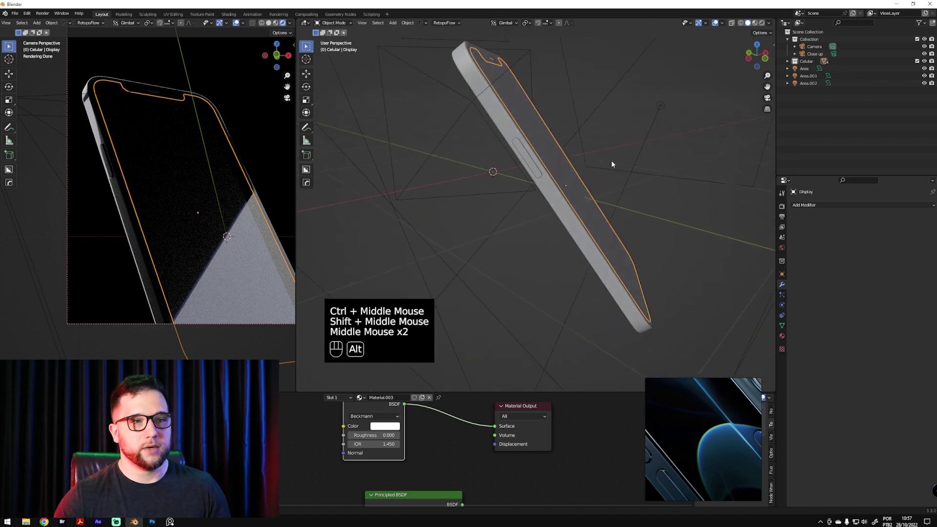
alt+middle_drag(623, 197, 628, 167)
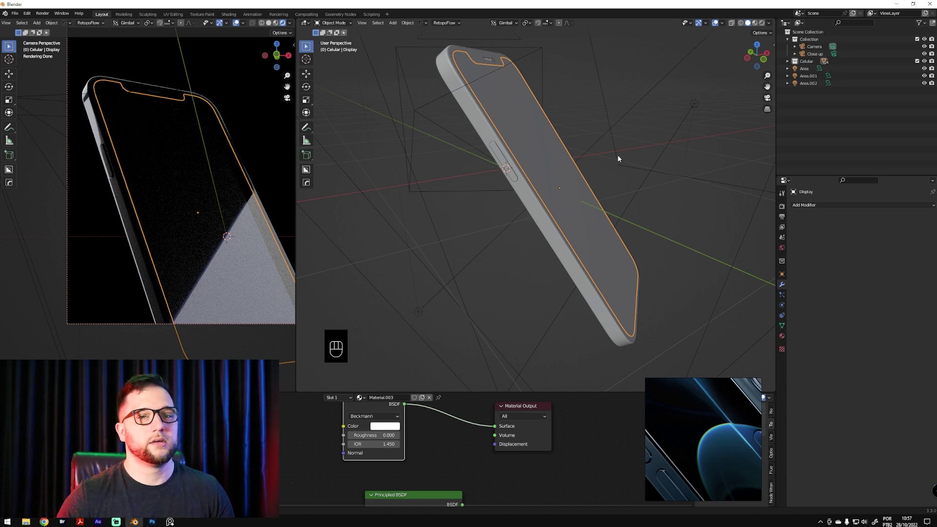
click(787, 60)
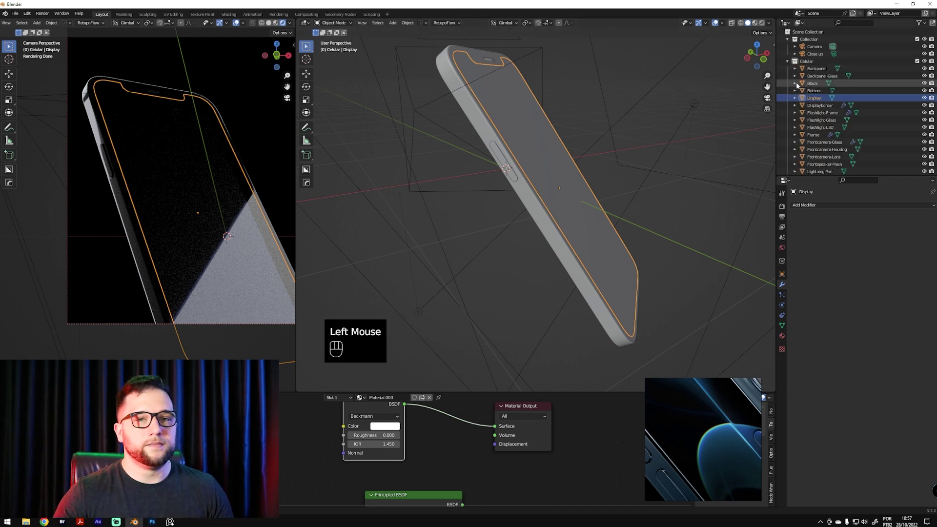
key(shift+d)
right_click(635, 151)
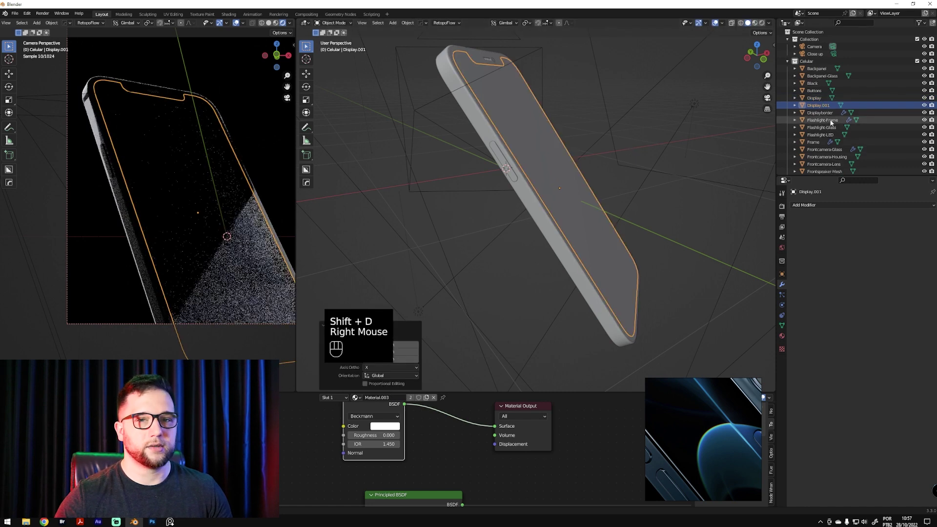
Rename the duplicated display object as Luz_Atras_display
double_click(818, 105)
text(Luz_Atras_display)
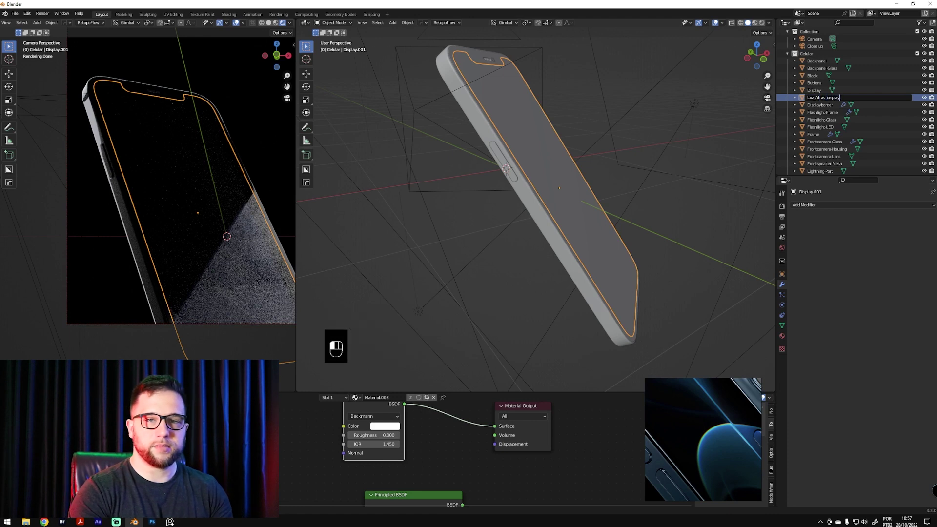
key(Return)
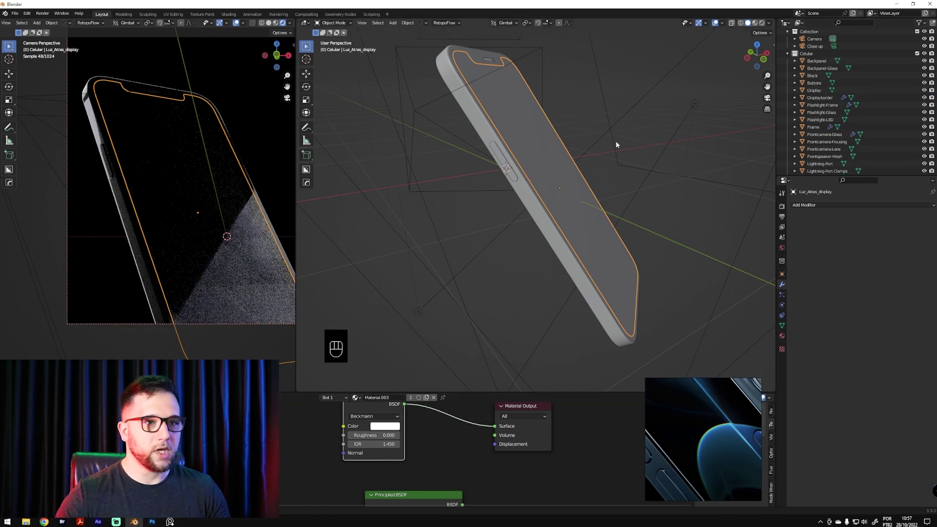
key(g)
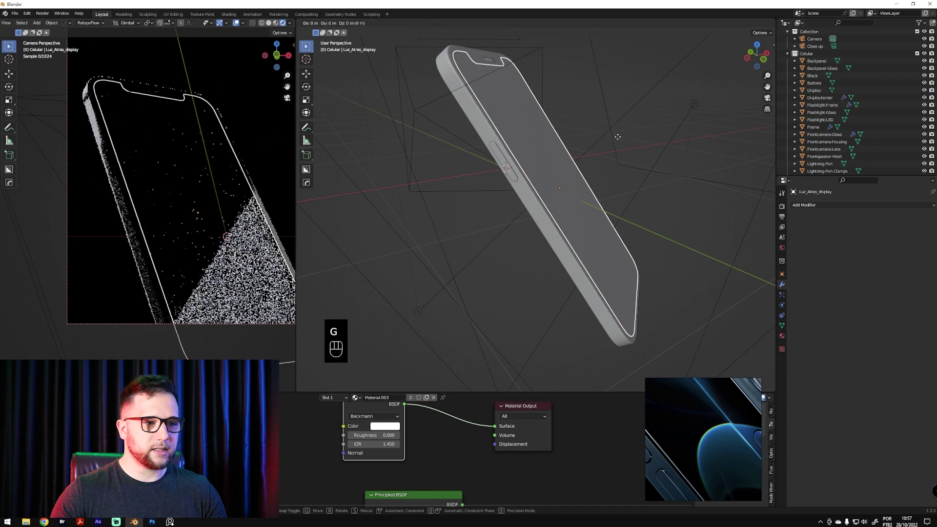
key(x)
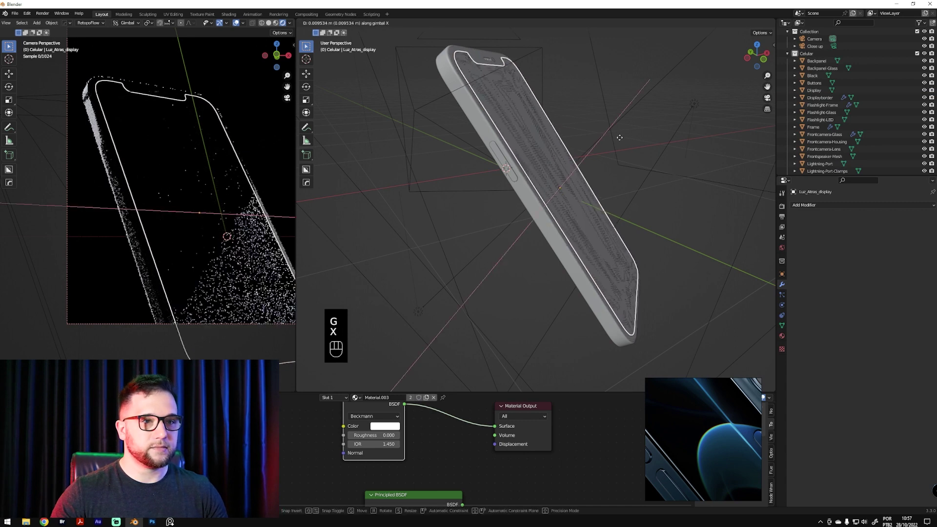
key(x)
key(y)
key(y)
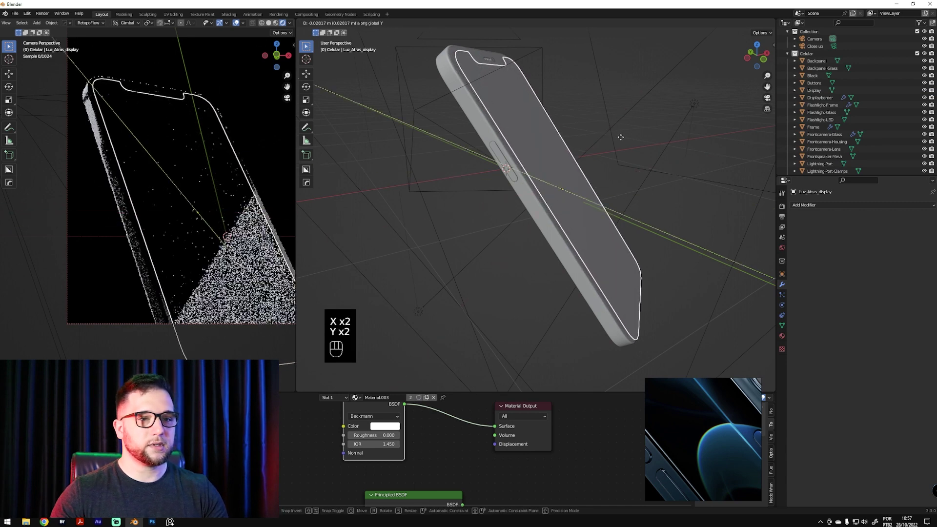
key(z)
key(z)
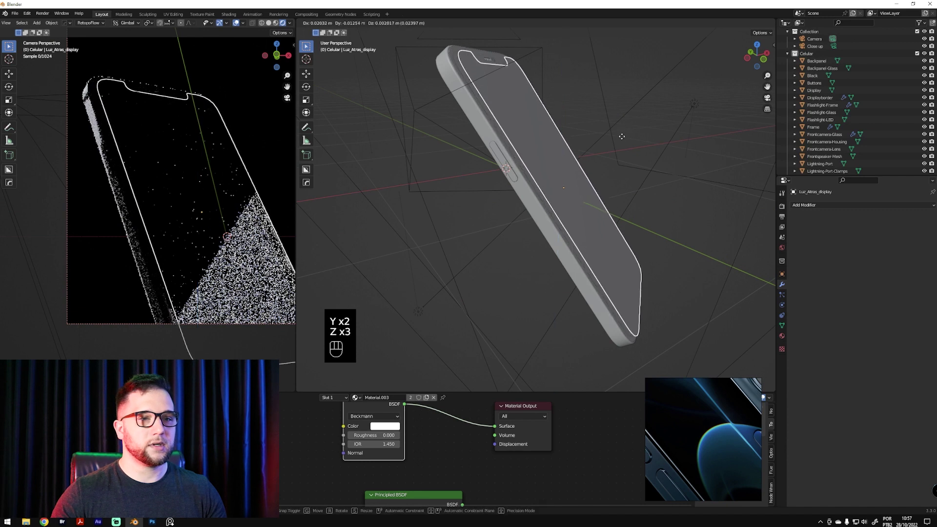
key(y)
key(x)
key(x)
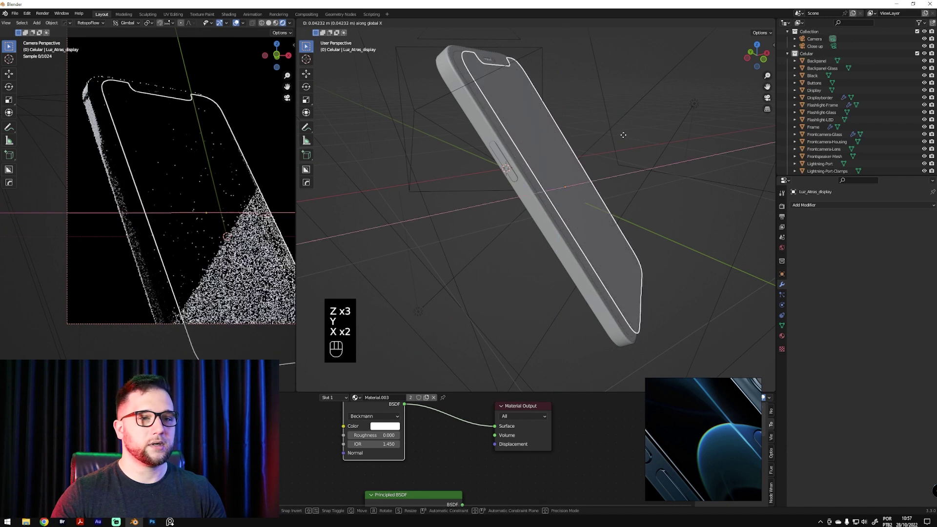
right_click(605, 148)
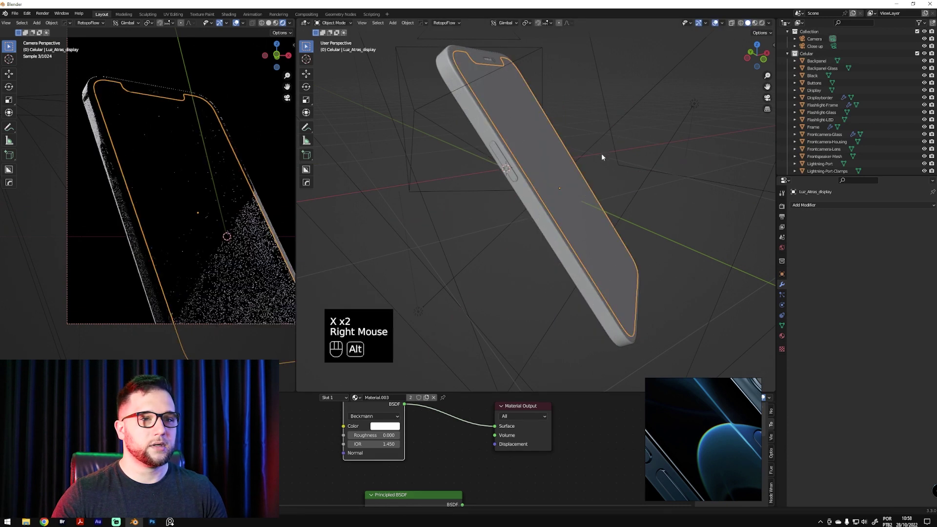
middle_drag(604, 150, 621, 142)
key(g)
key(x)
key(x)
key(y)
key(u)
key(y)
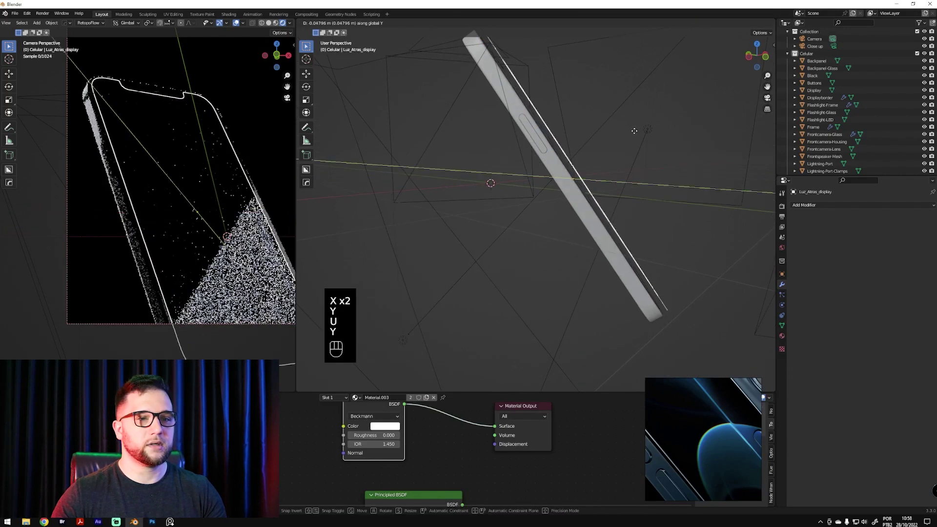
key(z)
key(z)
key(z)
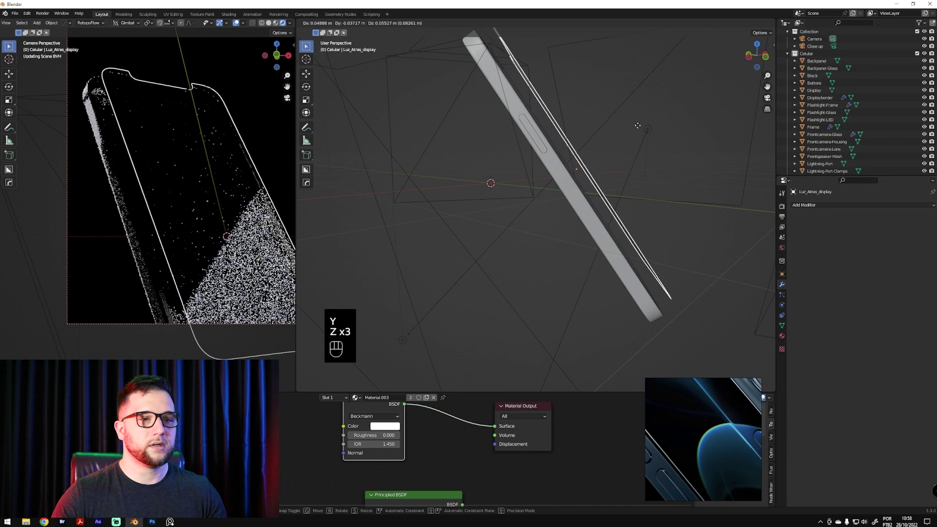
right_click(626, 138)
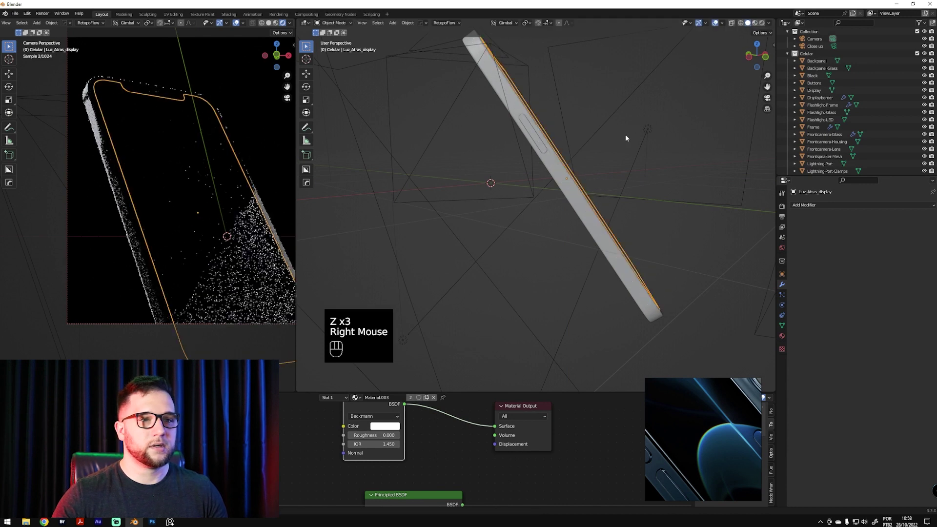
middle_drag(618, 149, 624, 142)
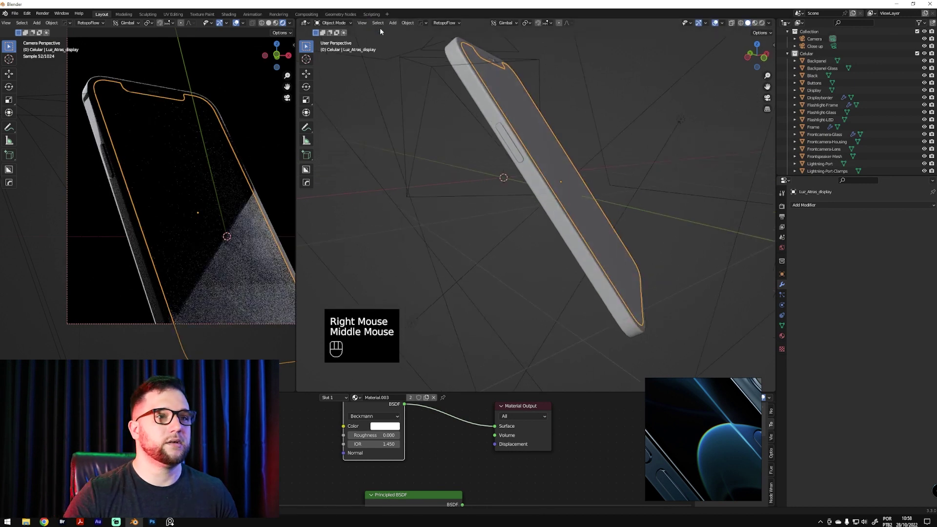
Save the project to the Desktop as celular.blend
click(6, 23)
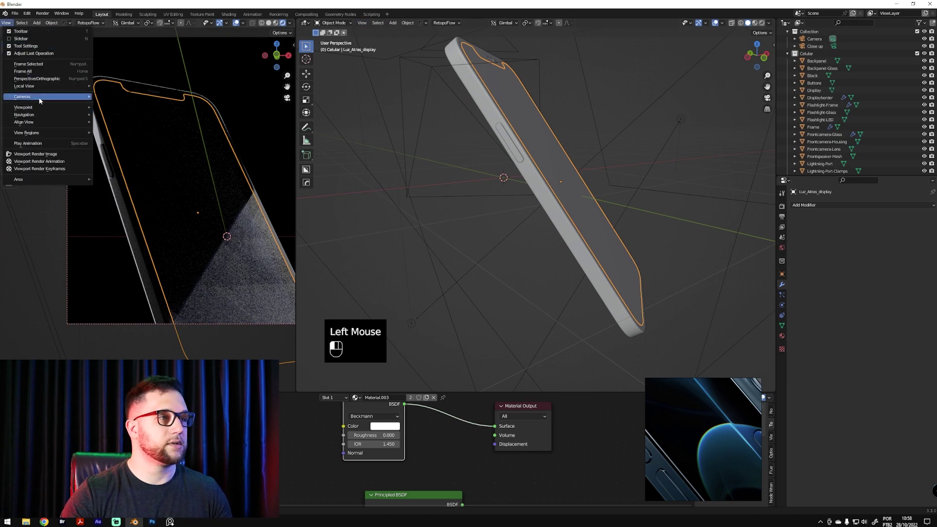
click(16, 13)
click(16, 13)
click(41, 70)
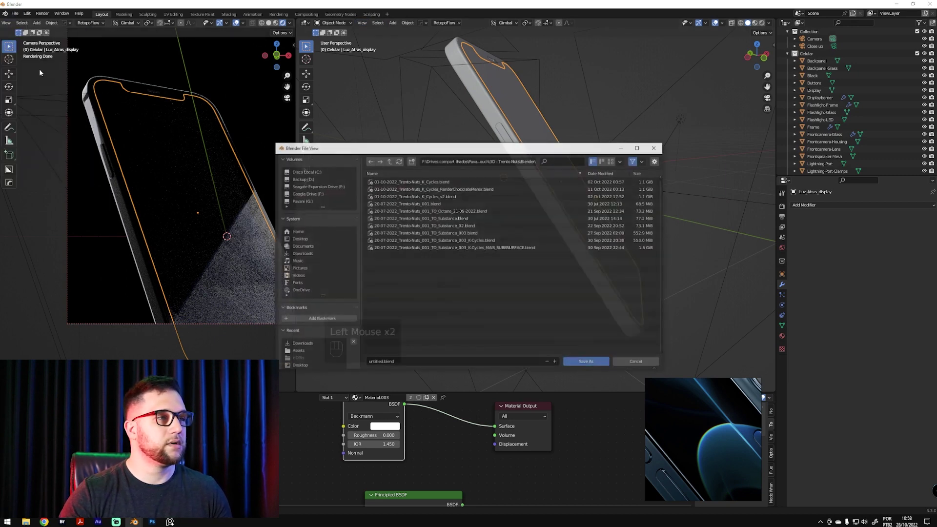
click(299, 239)
click(410, 362)
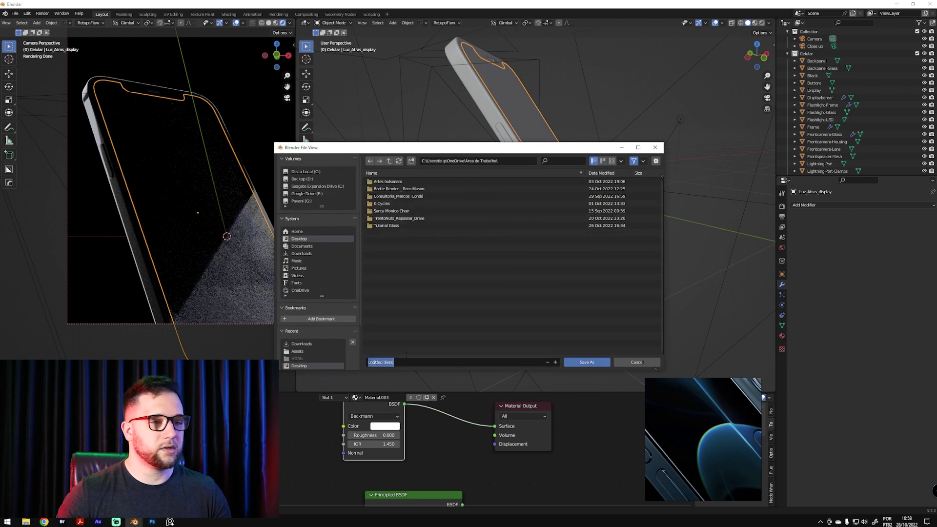
text(celyu)
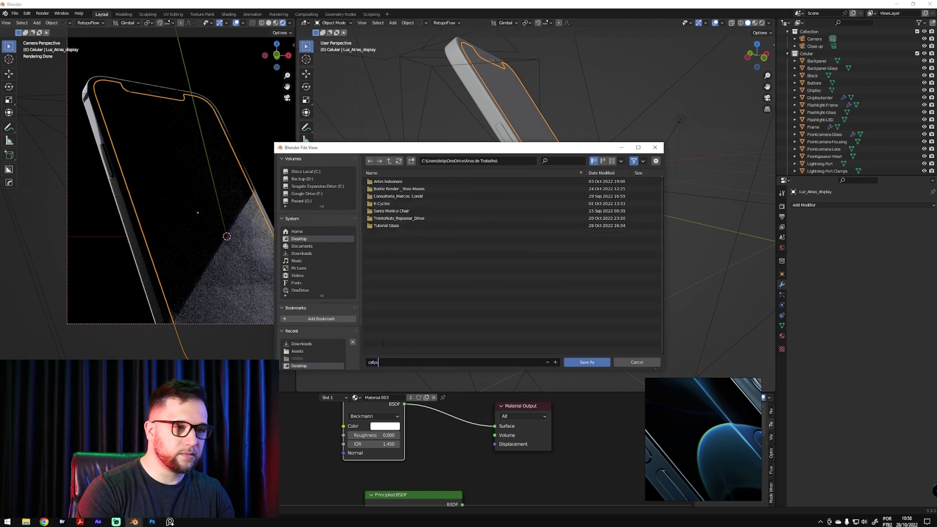
text(ar.blend)
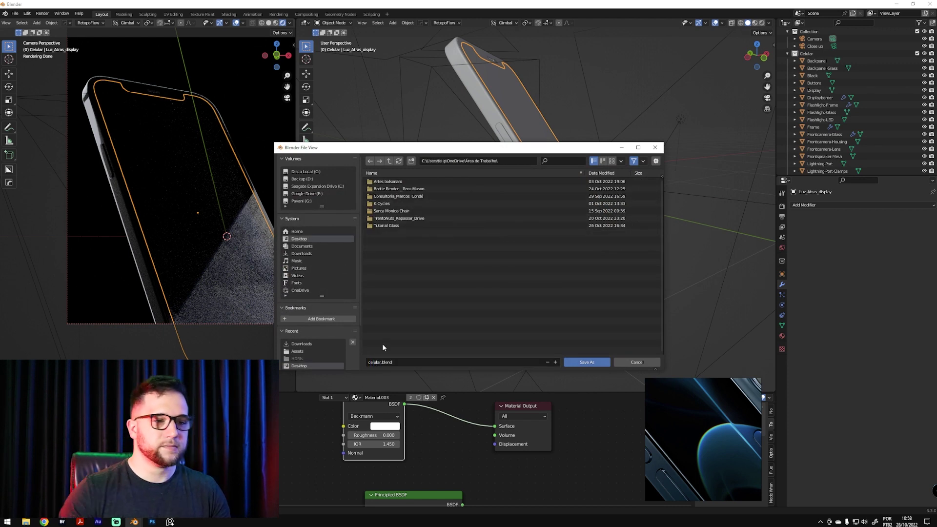
click(587, 362)
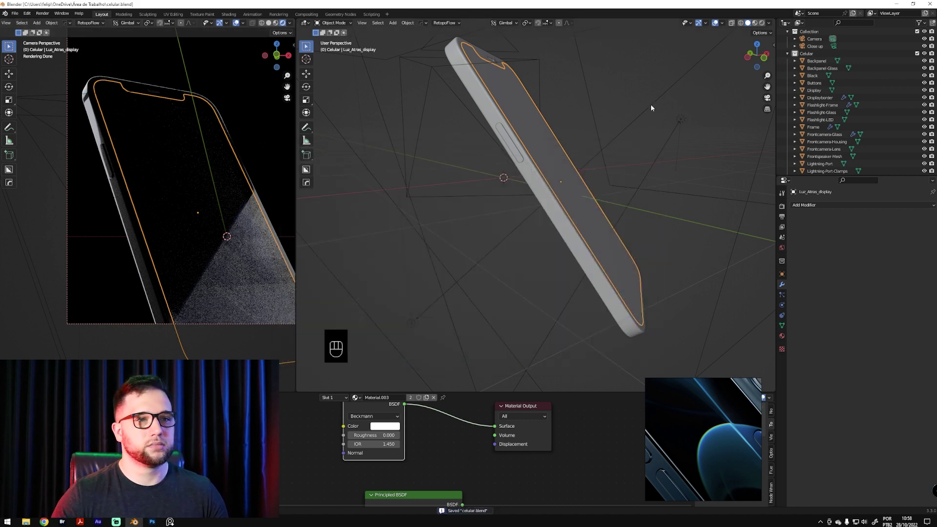
Switch the transform orientation from Gimbal to Local for moving the duplicated display
alt+middle_drag(633, 121, 618, 122)
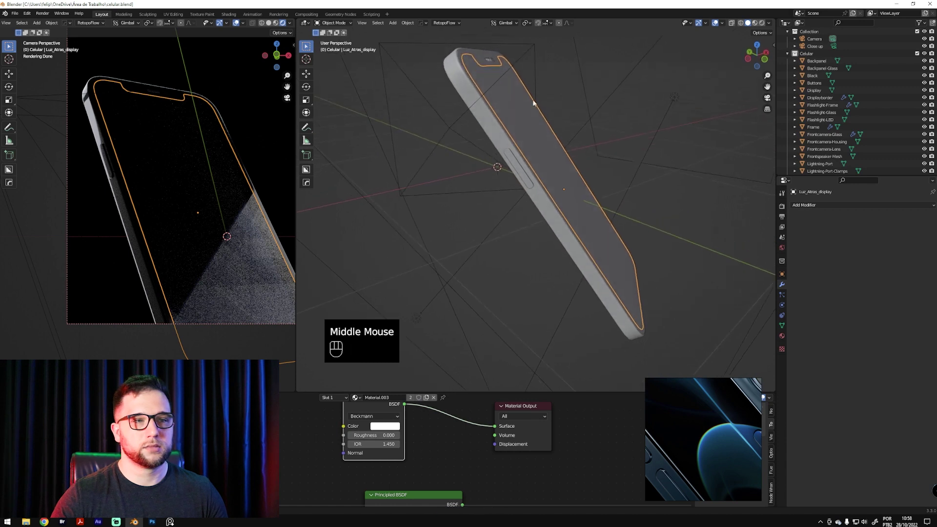
click(504, 22)
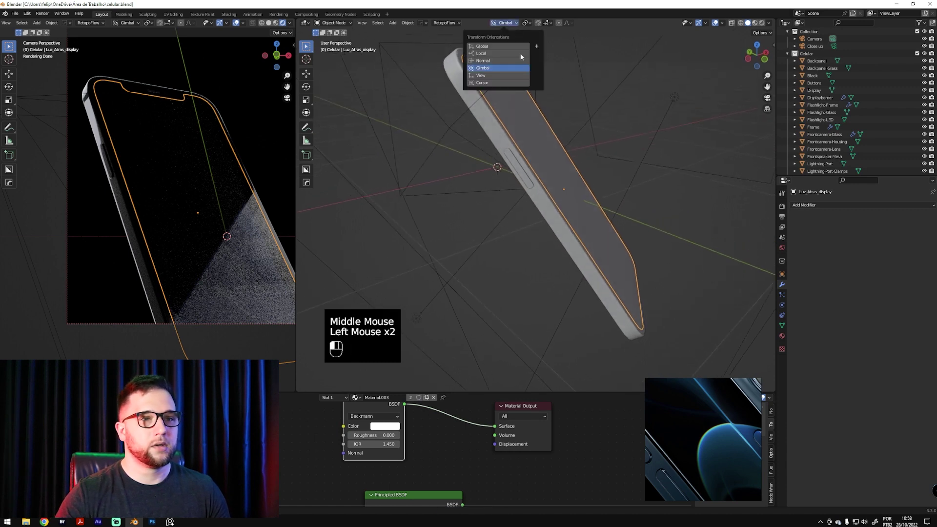
click(501, 56)
key(g)
key(x)
key(x)
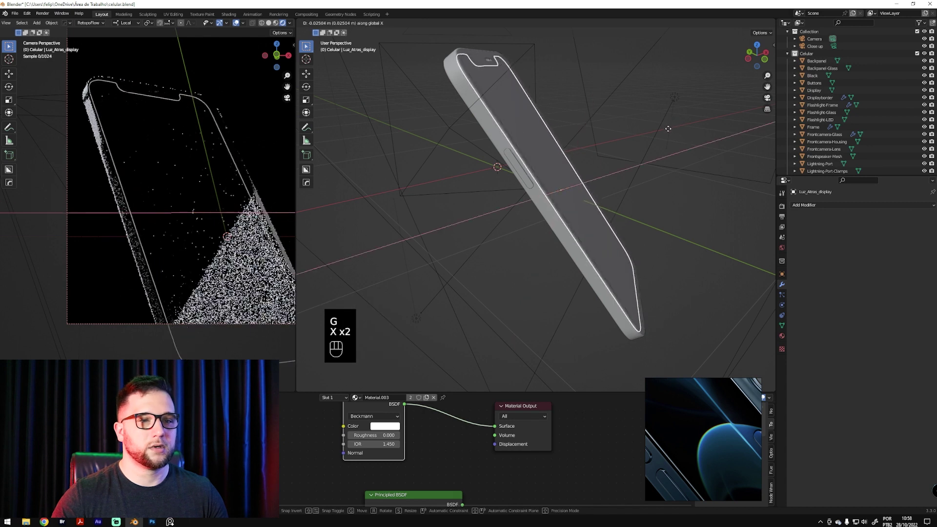
mouse_move(649, 147)
alt+middle_down()
mouse_move(669, 154)
mouse_move(665, 163)
mouse_move(674, 140)
mouse_move(639, 141)
mouse_move(690, 109)
mouse_move(622, 155)
mouse_move(634, 145)
alt+middle_up()
key(Escape)
key(g)
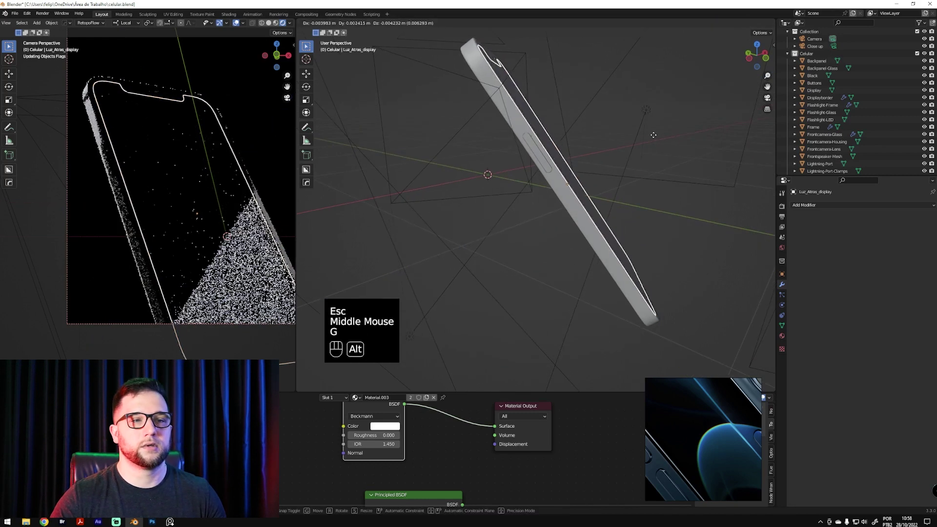
key(alt+x)
key(alt+x)
key(alt+x)
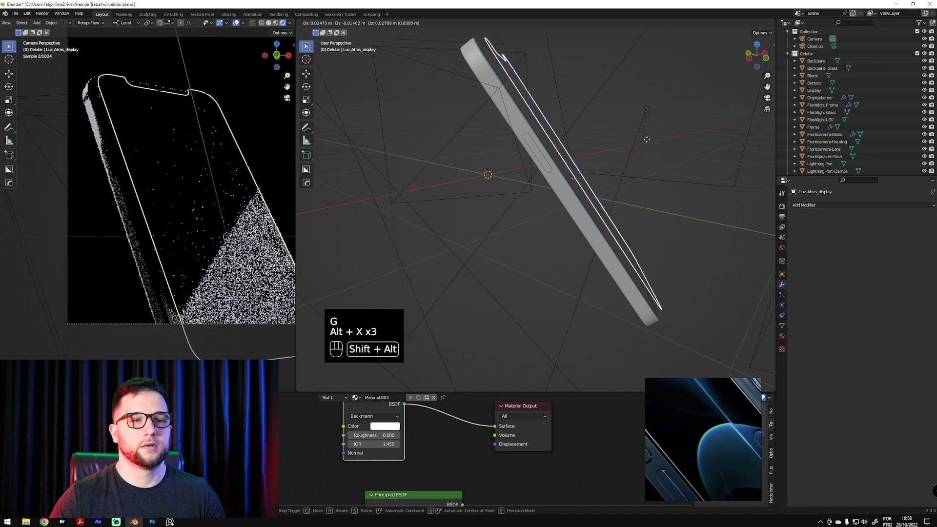
key(x)
key(z)
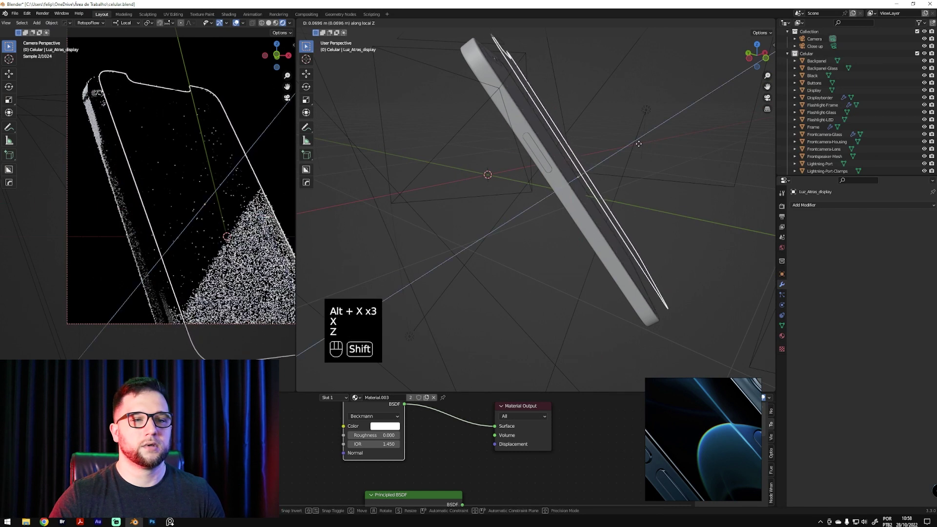
right_click(612, 165)
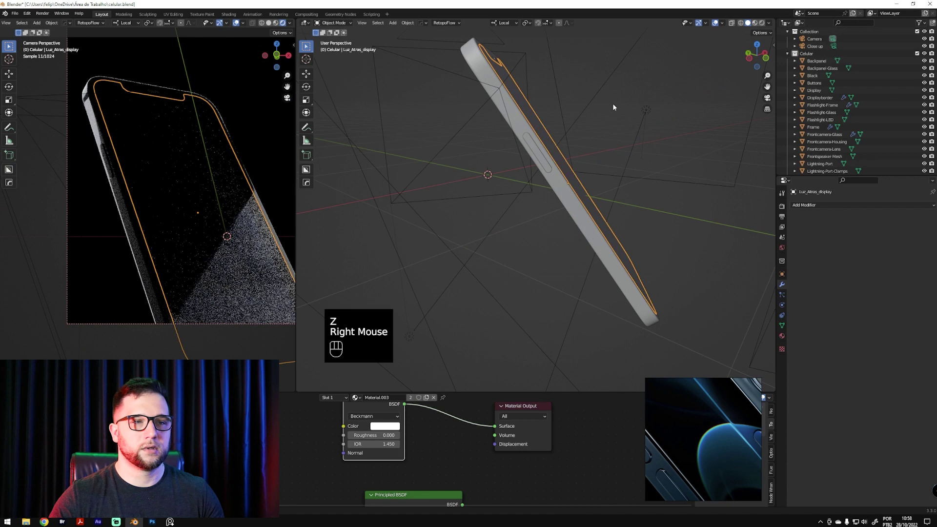
key(g)
key(z)
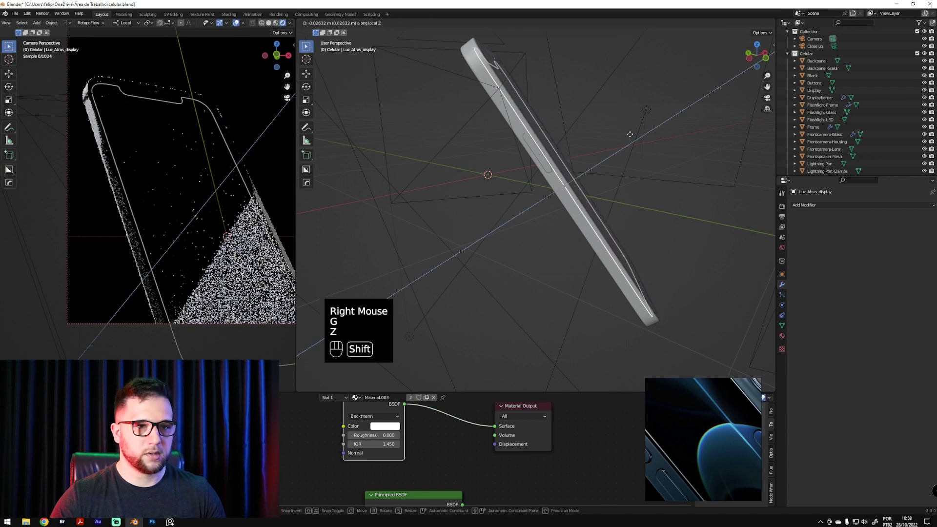
right_click(617, 123)
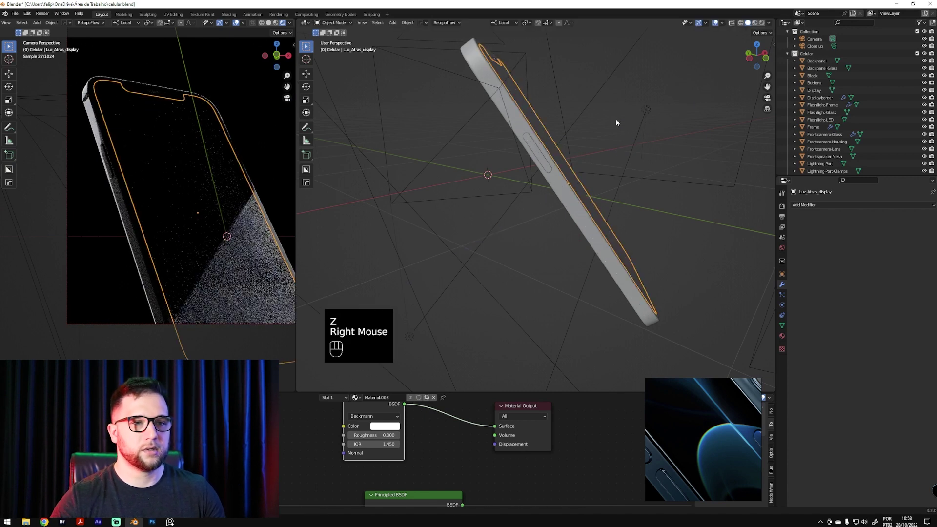
Move Luz_Atras_display about -0.0054 m along its local Z axis, just behind the phone's display
key(g)
key(z)
key(shift)
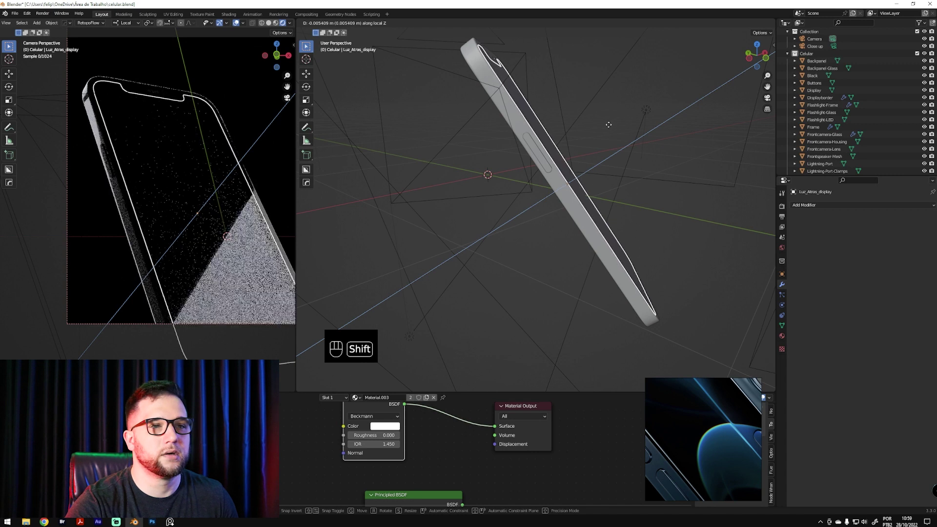
shift+click(612, 122)
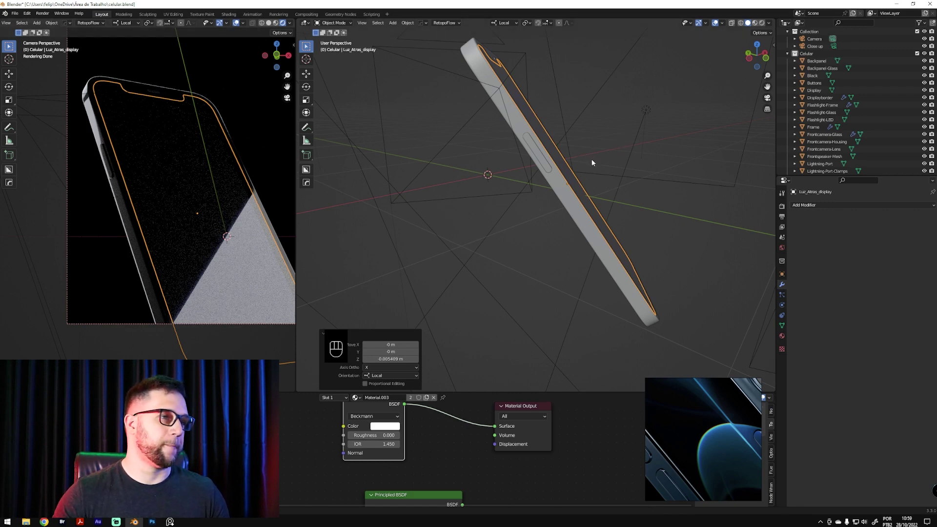
Add an Emission shader node to Material.003 of Luz_Atras_display
shift+middle_drag(483, 473, 483, 434)
drag(543, 409, 572, 487)
shift+middle_drag(499, 467, 452, 428)
ctrl+middle_drag(451, 427, 500, 488)
shift+middle_drag(500, 485, 506, 449)
shift+middle_drag(439, 466, 447, 468)
ctrl+middle_drag(424, 426, 469, 470)
shift+middle_drag(474, 434, 461, 475)
drag(429, 429, 440, 477)
shift+middle_drag(479, 410, 482, 457)
drag(482, 457, 469, 411)
ctrl+middle_drag(443, 441, 492, 468)
drag(412, 439, 404, 428)
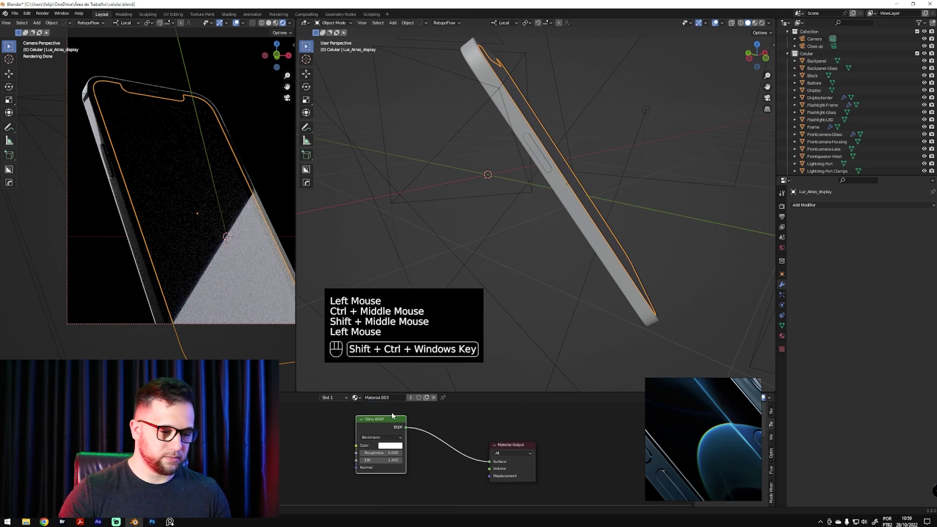
key(shift+ctrl+a)
text(emis)
key(Return)
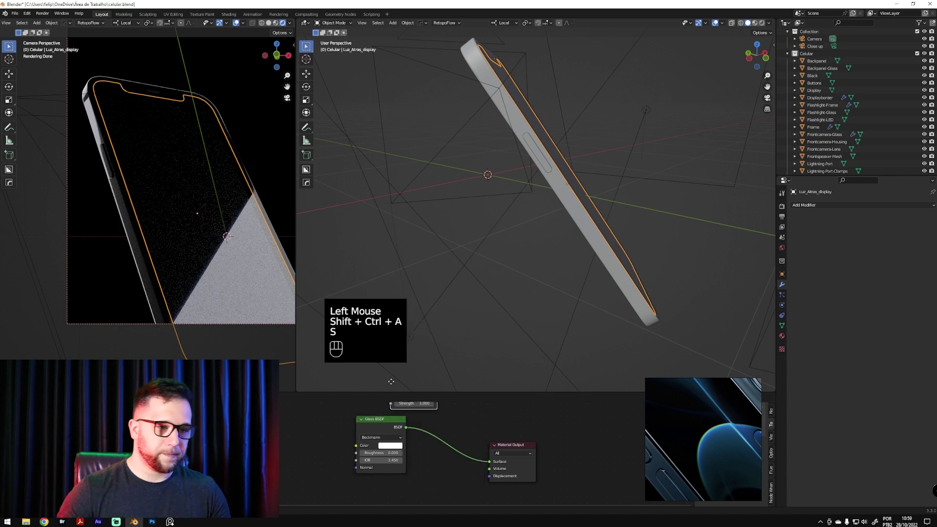
click(426, 476)
Connect the Emission shader to the material output's Surface in place of the Glass BSDF, trying strength 7.200 and settling on 0.000
drag(386, 421, 331, 409)
drag(457, 478, 419, 459)
drag(488, 469, 489, 462)
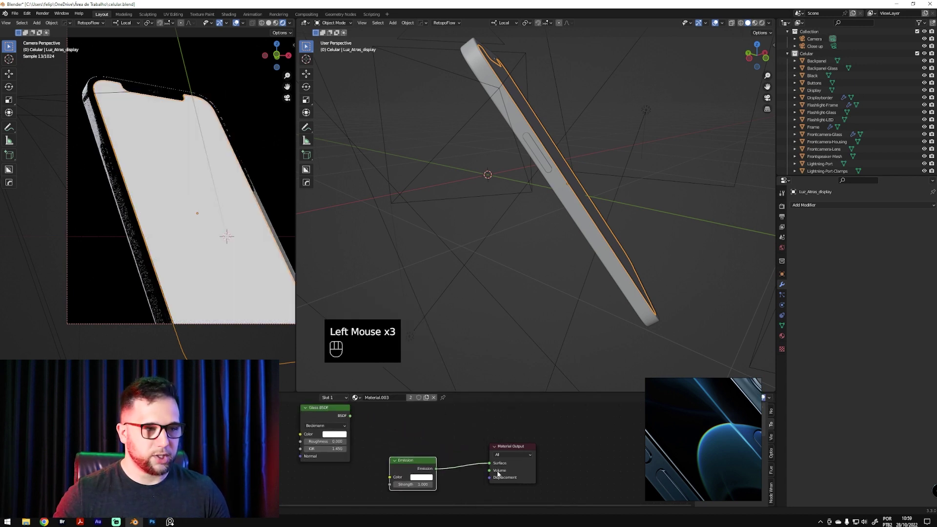
drag(405, 483, 442, 484)
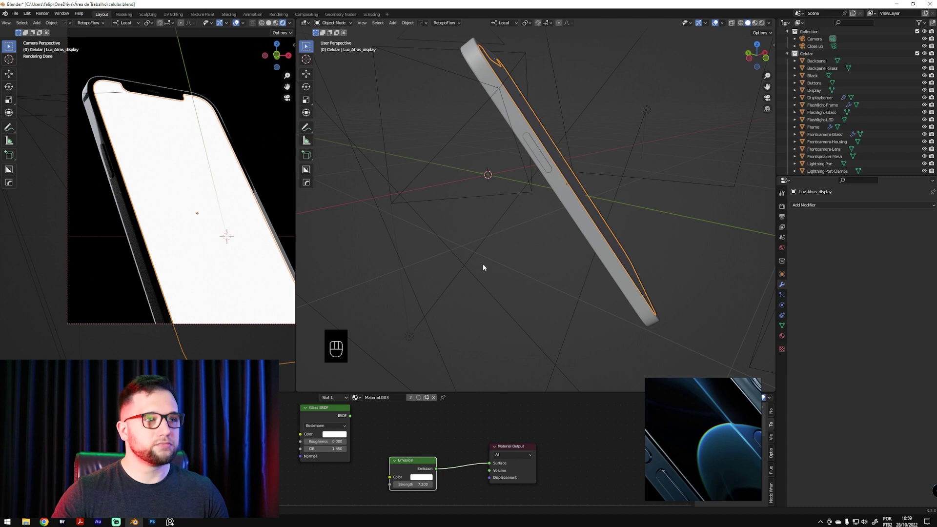
drag(420, 484, 390, 486)
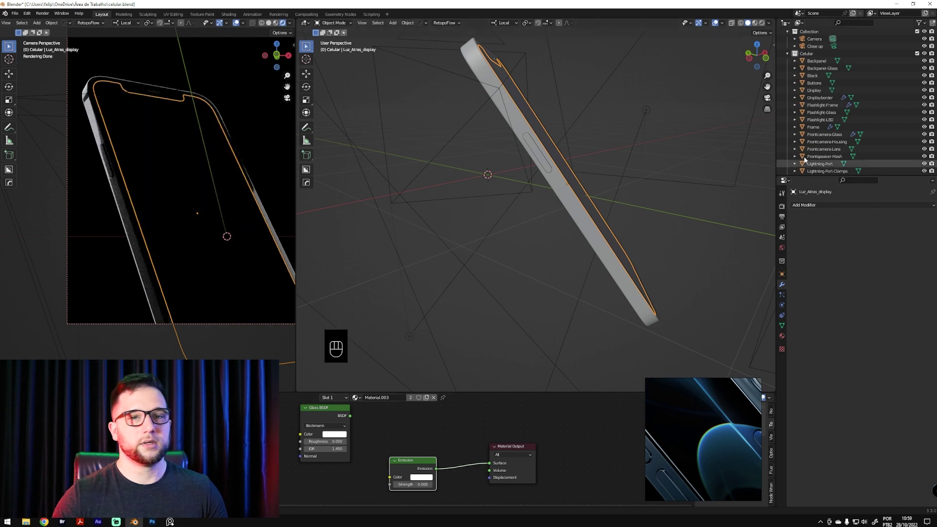
Select the Display object and hide the Displayborder object in the viewport
click(821, 92)
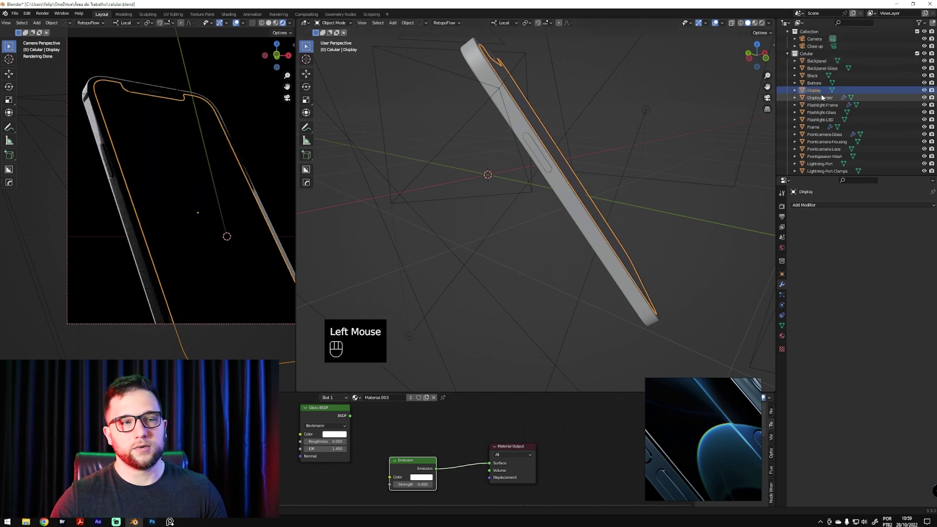
mouse_move(677, 194)
alt+middle_down()
mouse_move(621, 220)
mouse_move(644, 232)
mouse_move(666, 195)
alt+middle_up()
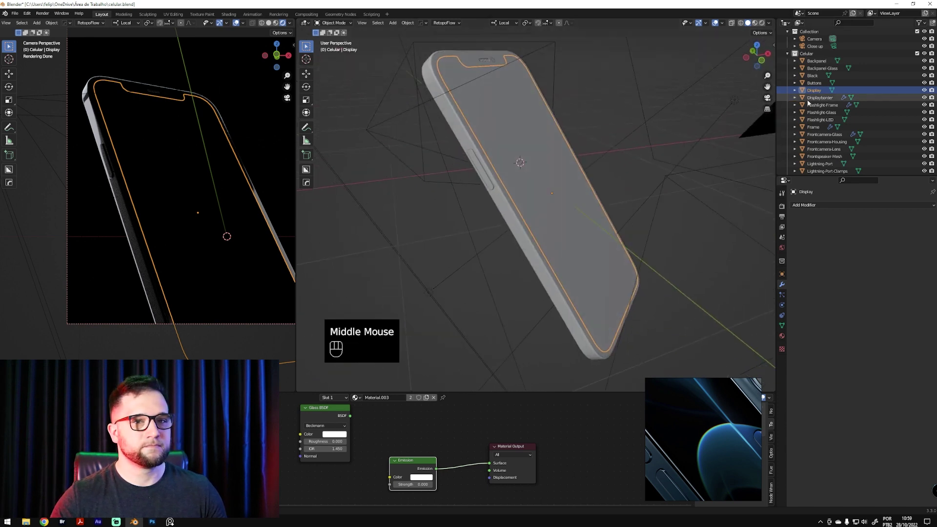
click(923, 98)
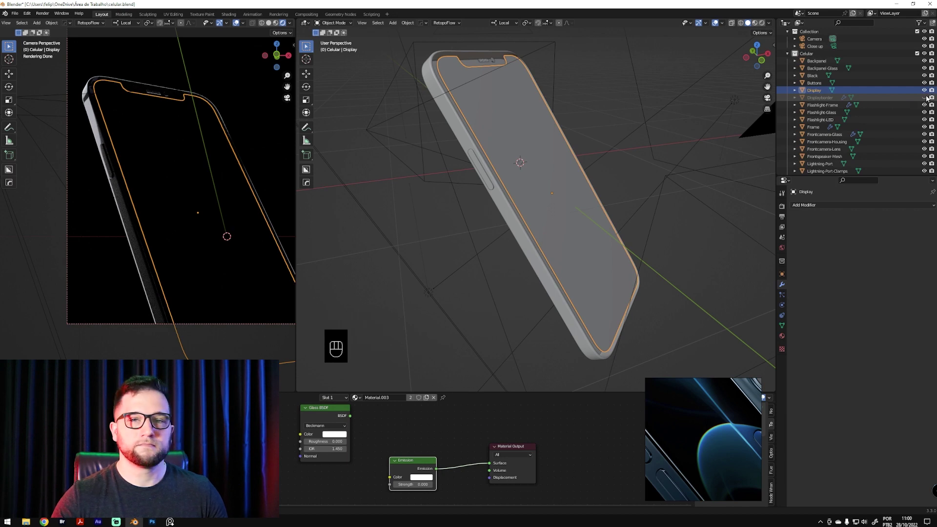
Unhide the Displayborder object and reconnect the Glass BSDF to the Material Output's Surface in the Display object's Material.003
click(924, 97)
click(815, 90)
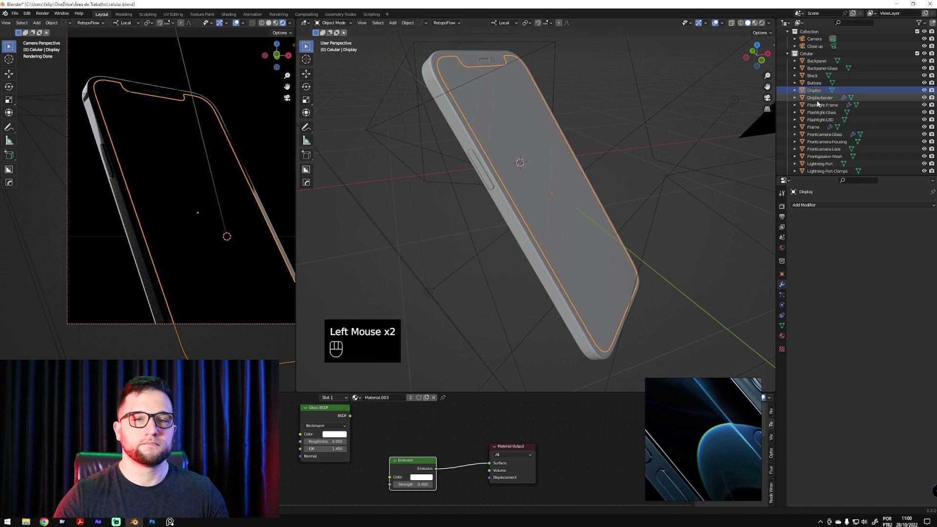
click(347, 416)
drag(352, 416, 489, 464)
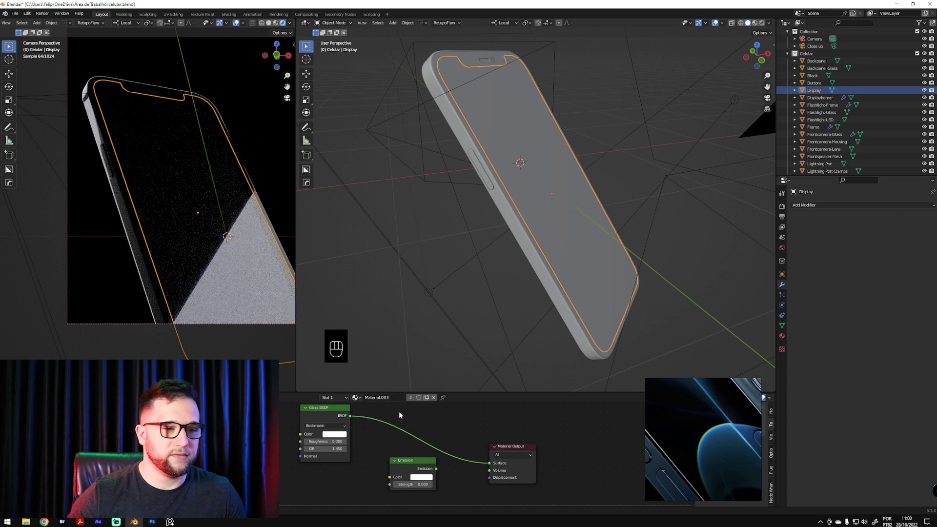
Try moving the Display object aside to expose the Luz_Atras_display plane behind it, and undo the move
click(820, 98)
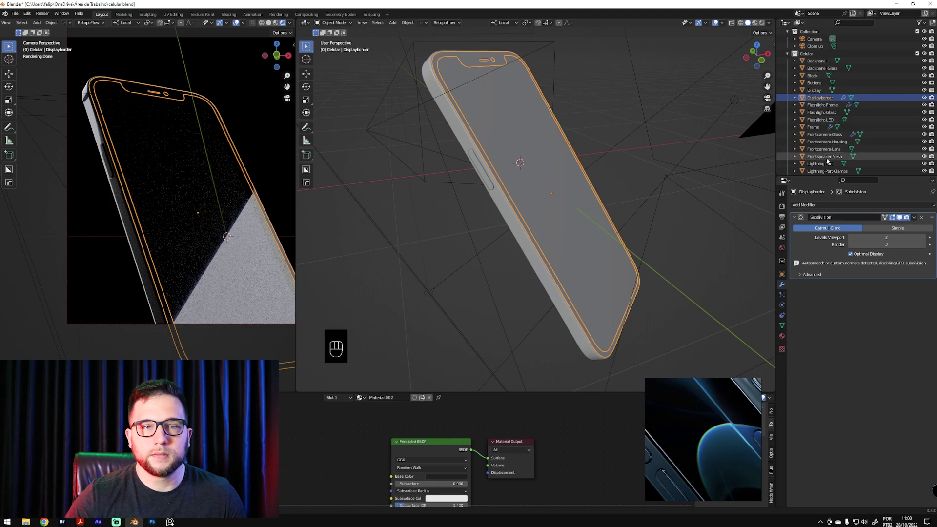
click(817, 91)
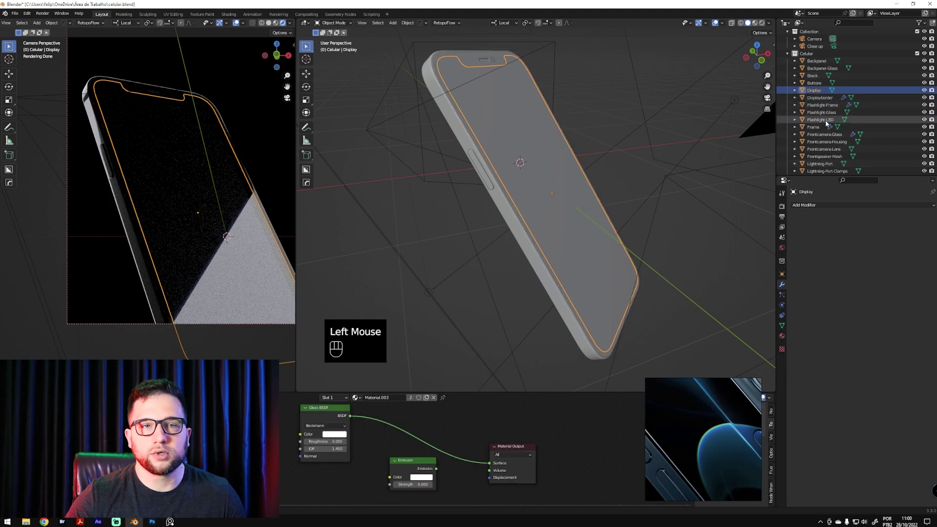
click(821, 98)
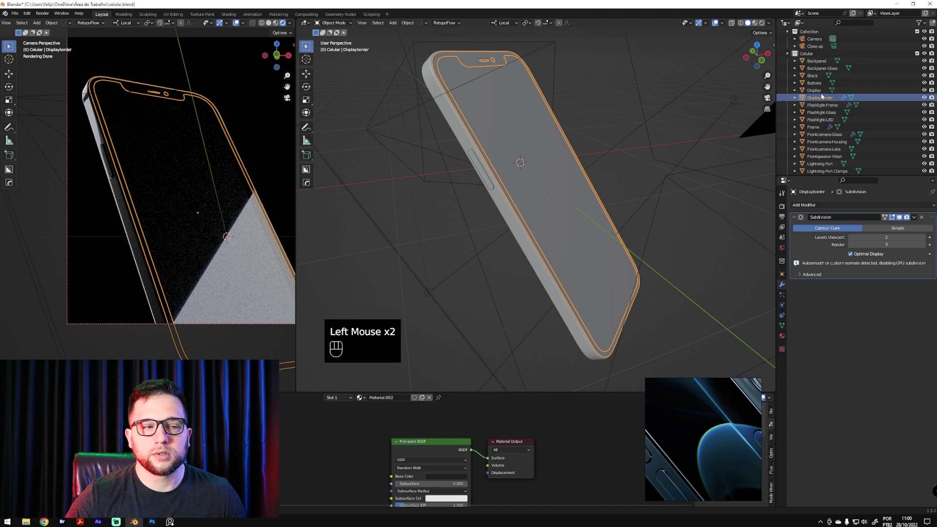
click(820, 91)
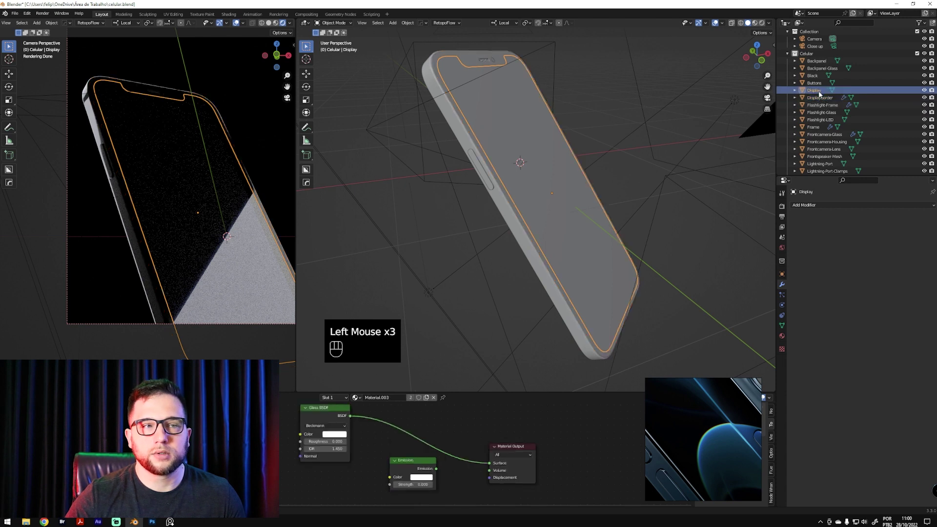
key(g)
click(528, 165)
click(527, 171)
key(g)
right_click(535, 168)
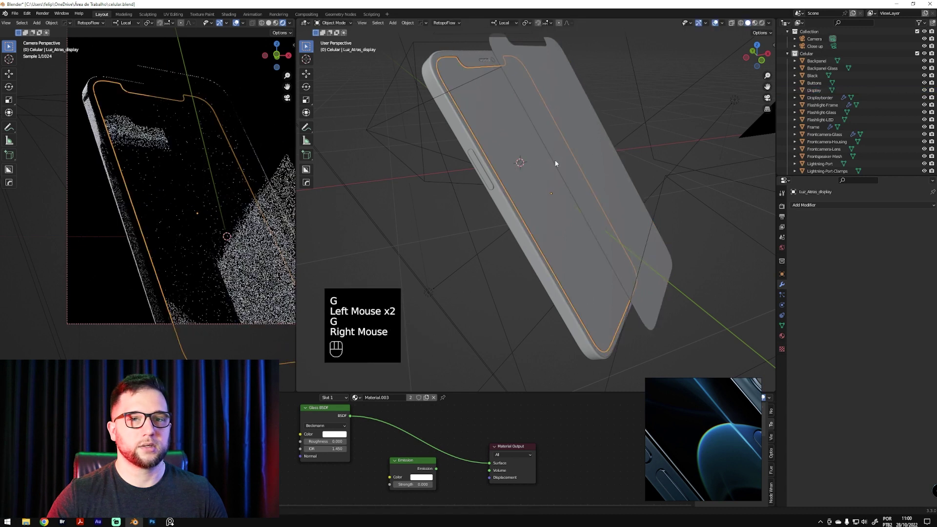
click(814, 91)
scroll(814, 90, down, 3)
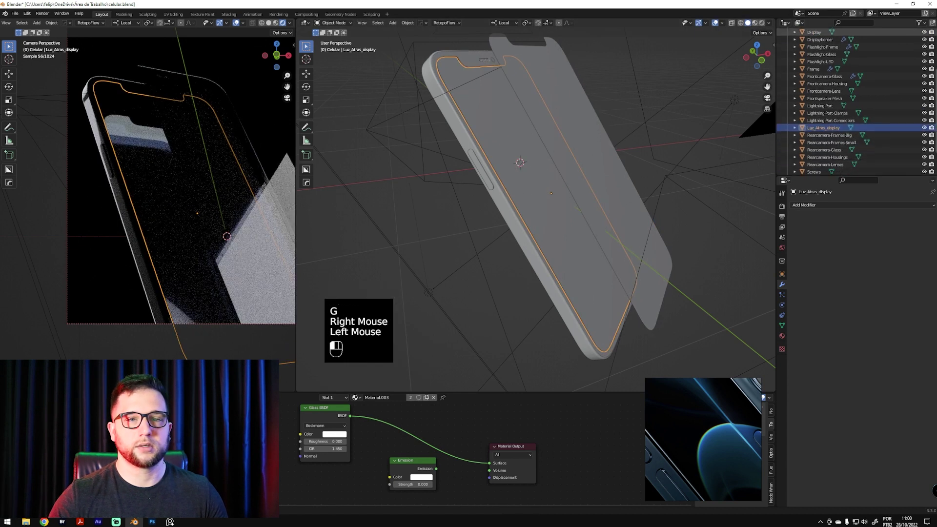
key(ctrl+z)
key(ctrl+z)
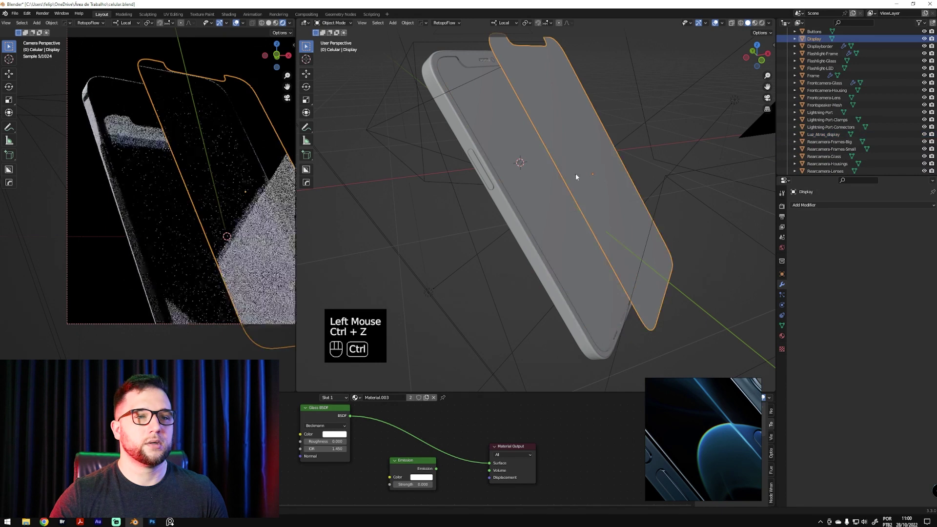
Replace the shared material on Luz_Atras_display with a new material named "Luz Atras display"
click(823, 134)
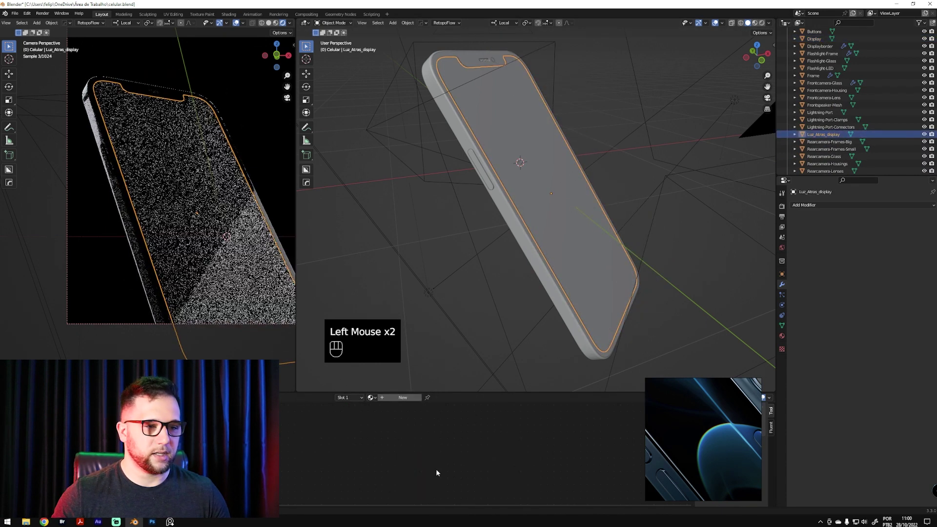
click(388, 397)
click(387, 397)
click(386, 382)
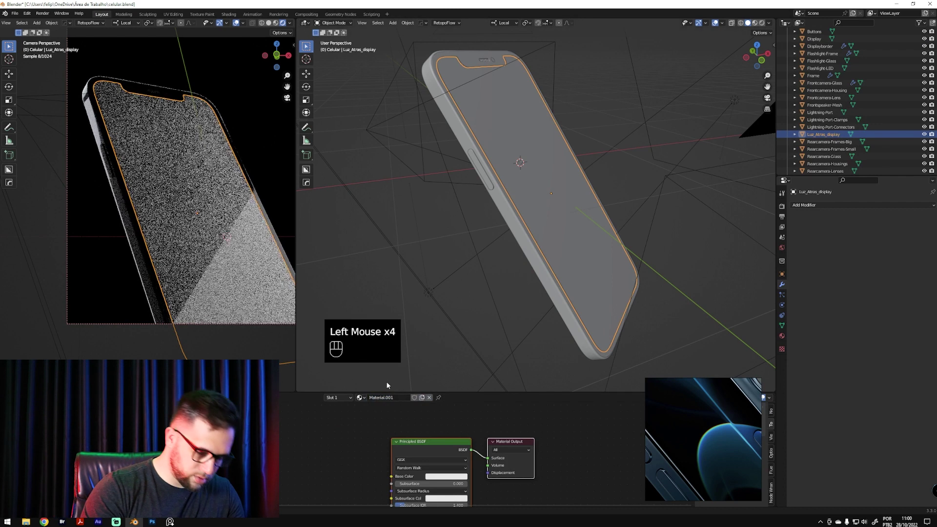
click(385, 397)
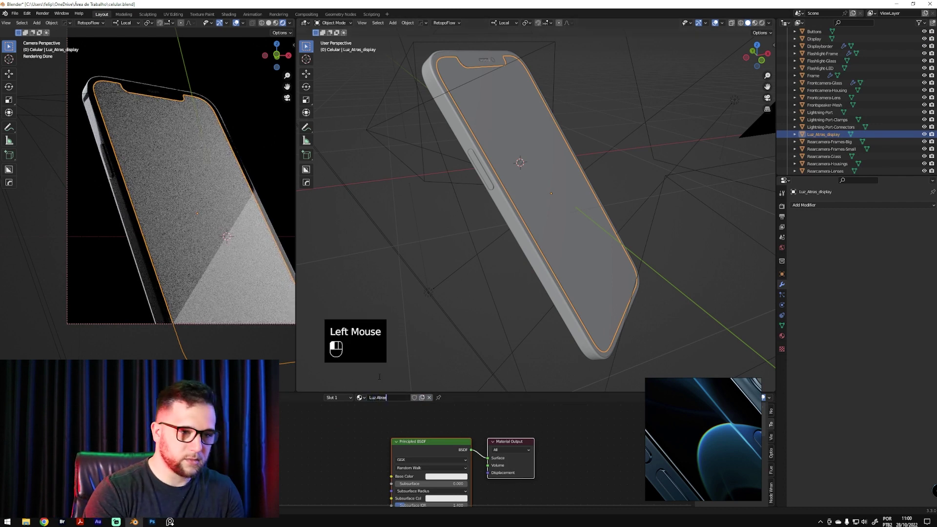
text(Luz Atras disp)
key(BackSpace)
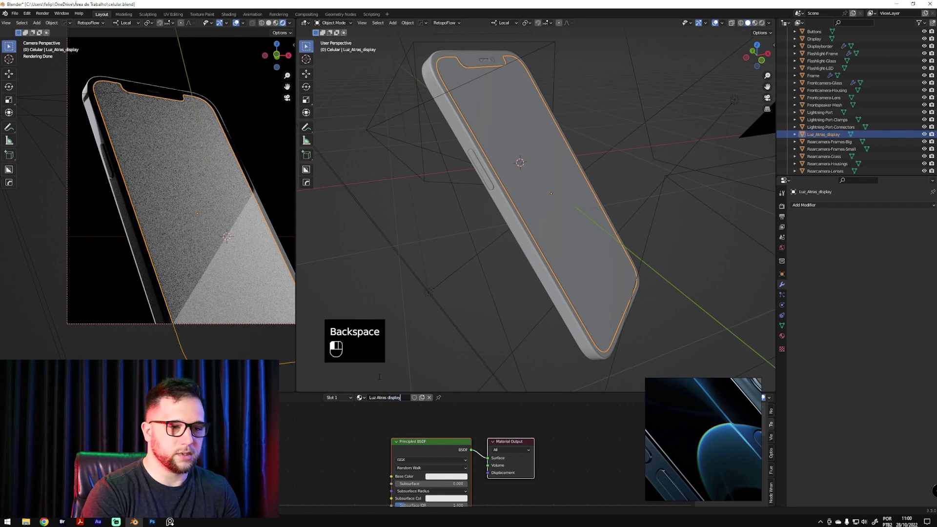
click(449, 444)
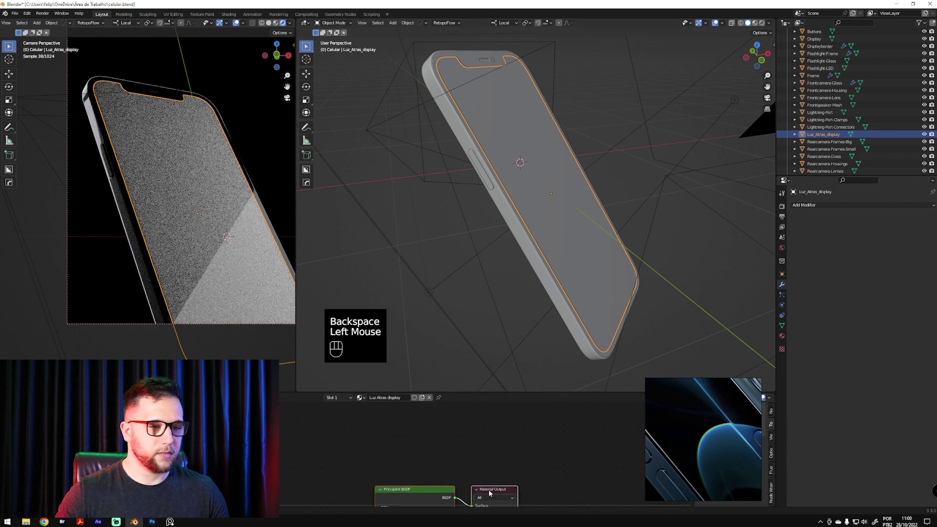
Add an Emission shader to the Luz Atras display material, connect it to the output's Surface and set its strength to 0.300
click(490, 492)
drag(495, 489, 505, 442)
click(430, 441)
key(ctrl+shift+a)
text(e)
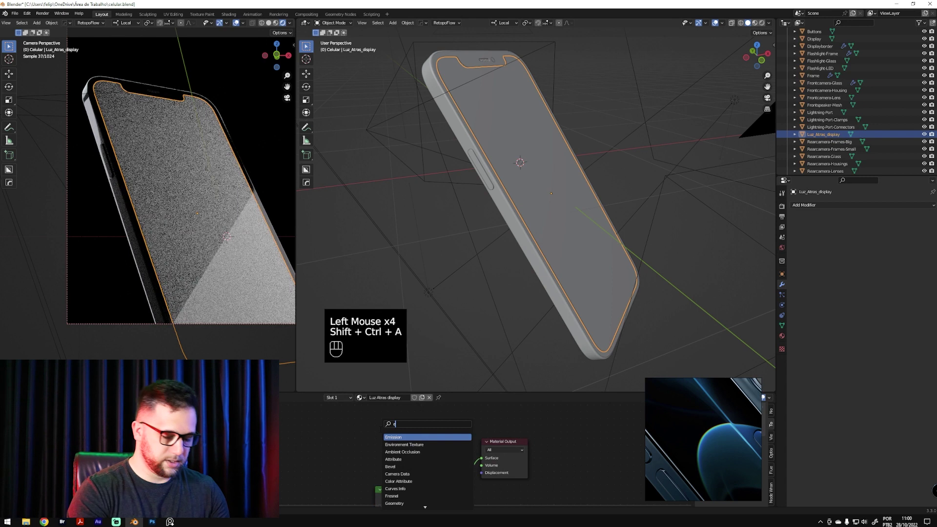
text(mis)
key(Return)
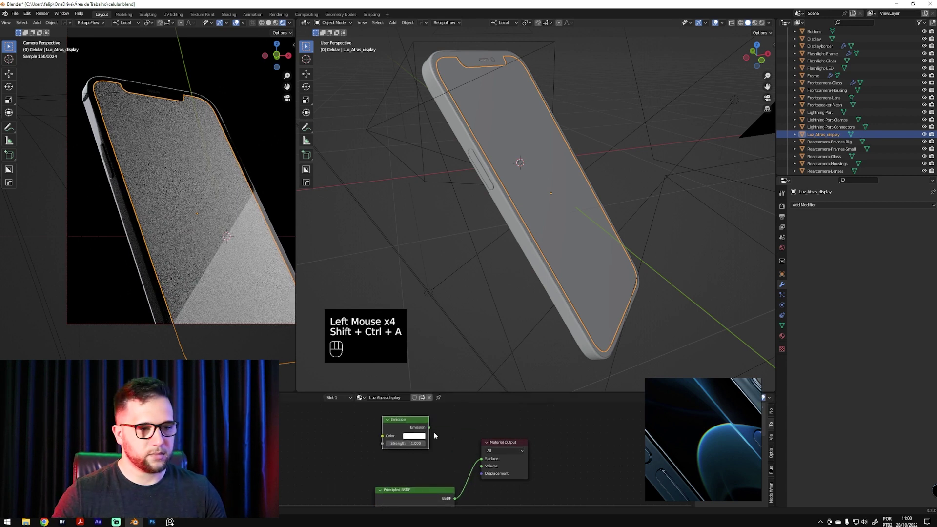
click(429, 430)
click(480, 461)
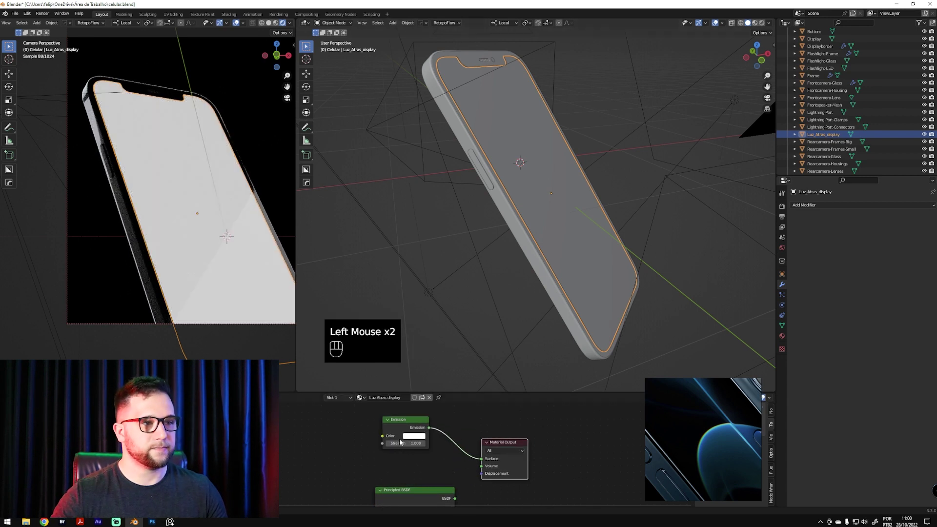
drag(412, 443, 406, 446)
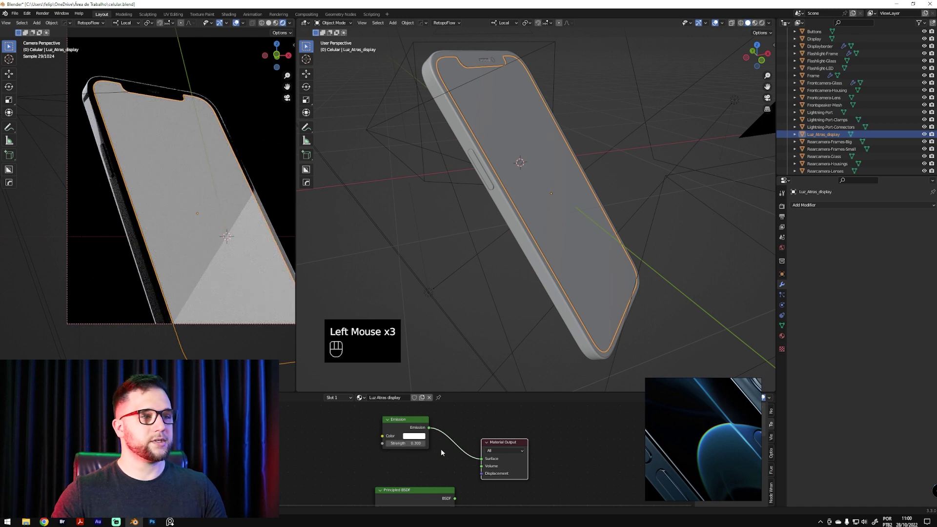
click(398, 241)
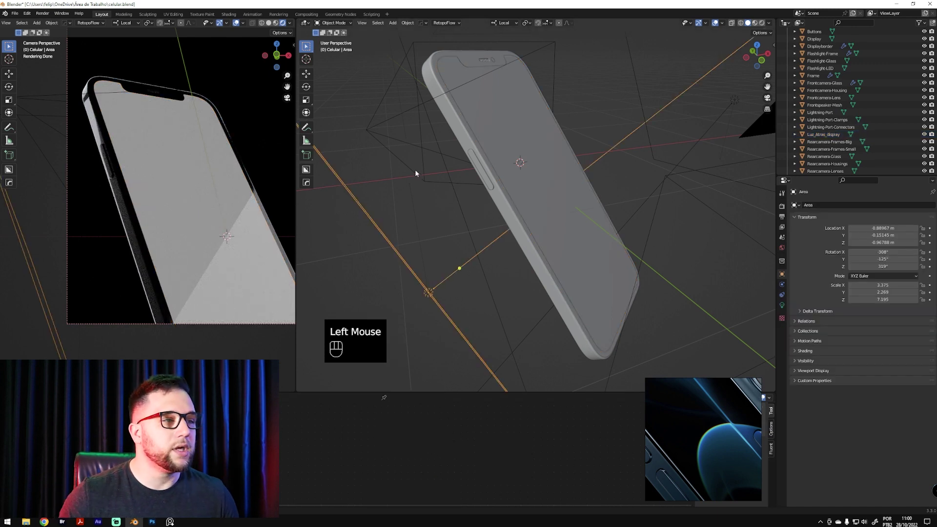
click(710, 266)
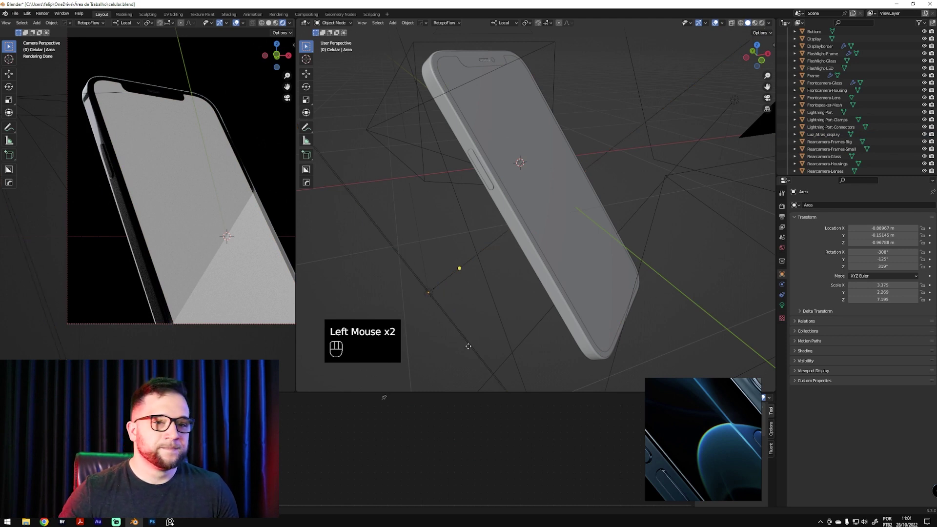
click(830, 134)
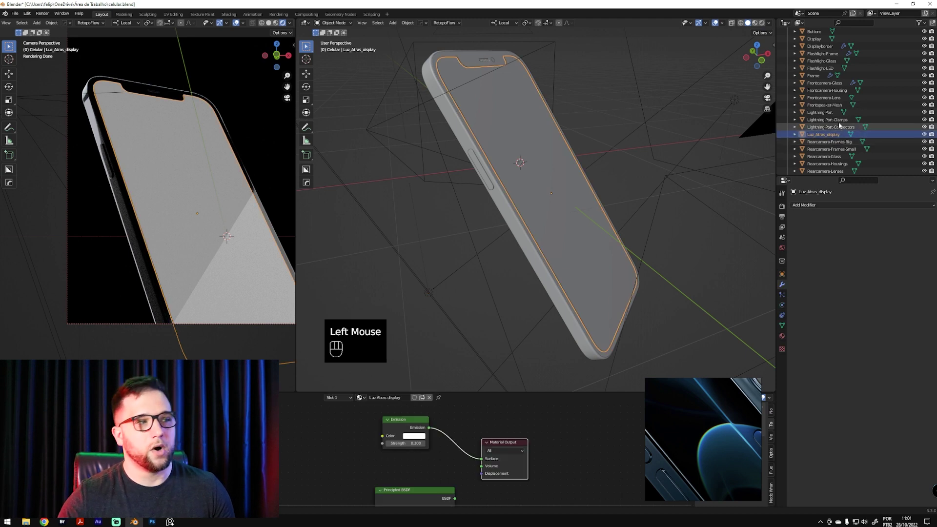
click(707, 234)
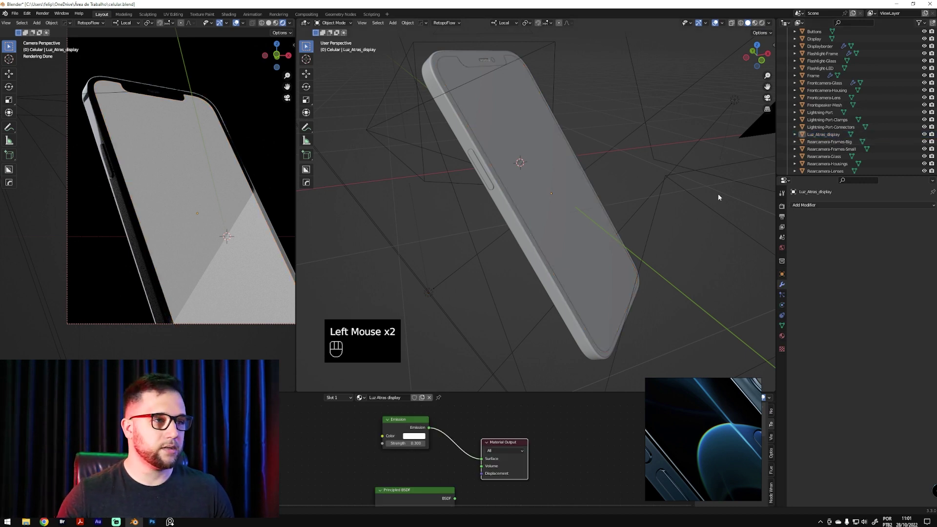
mouse_move(181, 193)
shift+middle_down()
mouse_move(168, 230)
mouse_move(176, 197)
shift+middle_up()
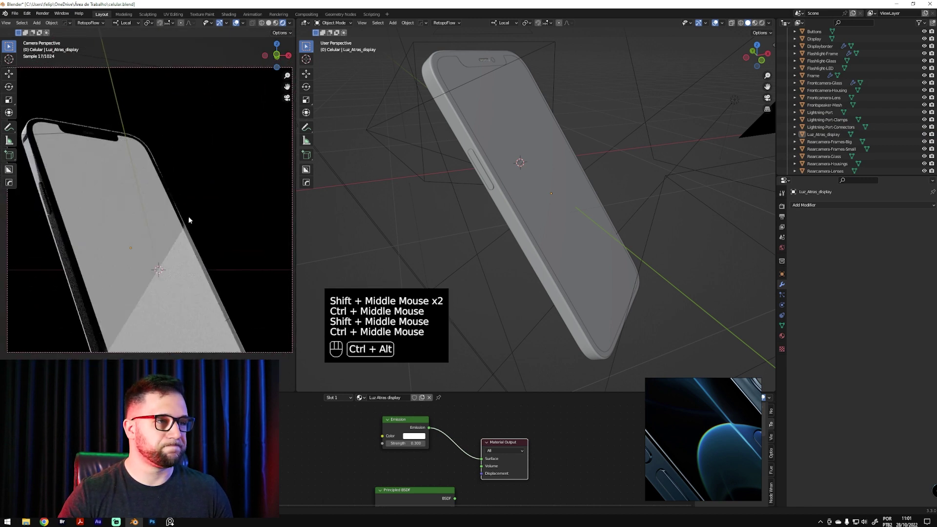
Move the Area.001 light closer to the phone in the top view and enlarge it to a scale of about 4.44
middle_drag(692, 324, 573, 260)
click(672, 200)
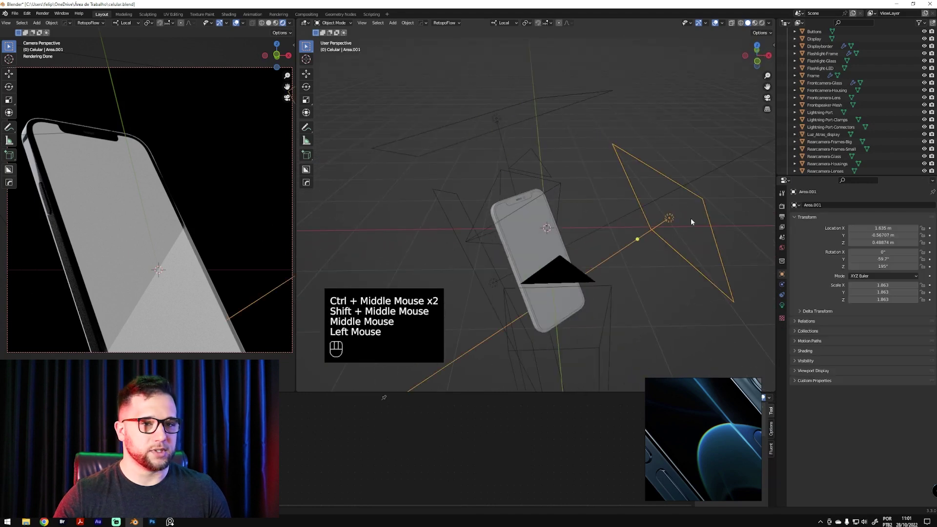
middle_drag(576, 215, 626, 204)
key(grave)
click(629, 190)
key(g)
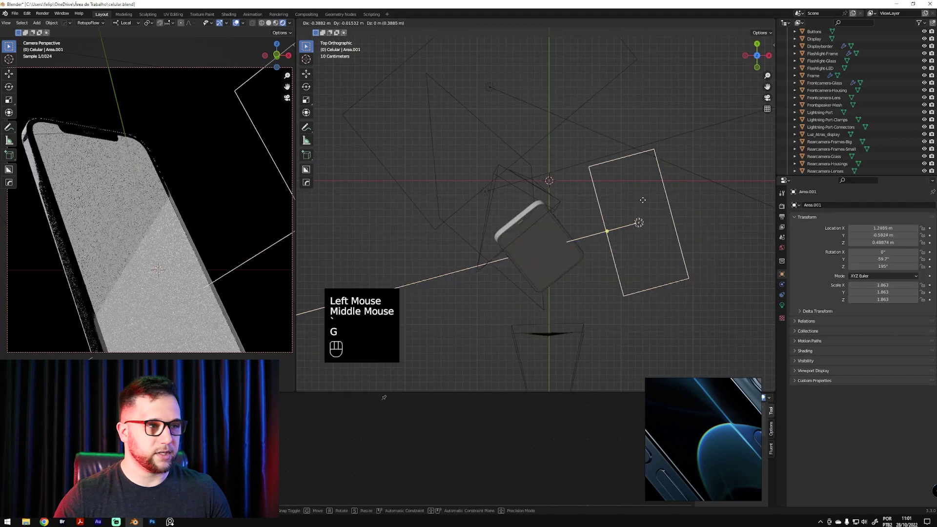
click(634, 207)
key(s)
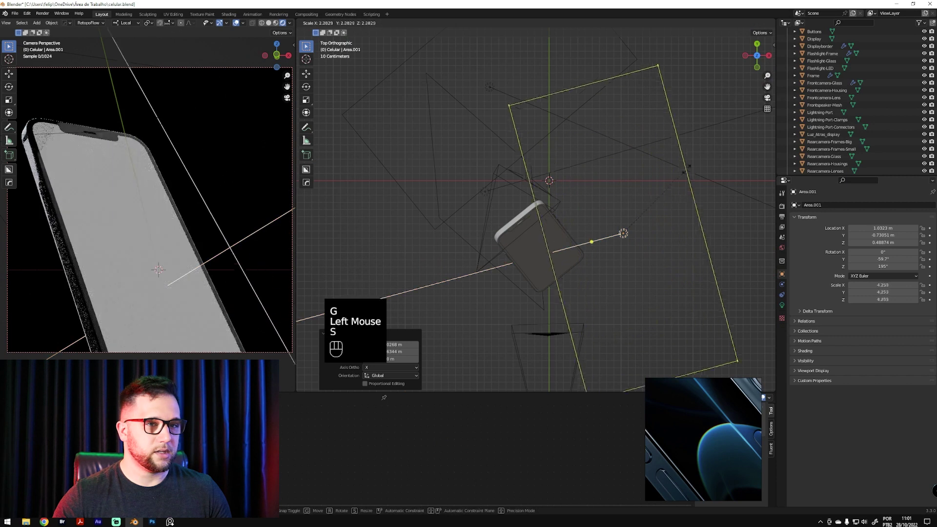
click(680, 197)
Rotate Area.001 around the vertical axis in the top view and reposition it to about X 2.51 m, Y 0.26 m
key(g)
click(748, 184)
key(g)
click(693, 236)
key(r)
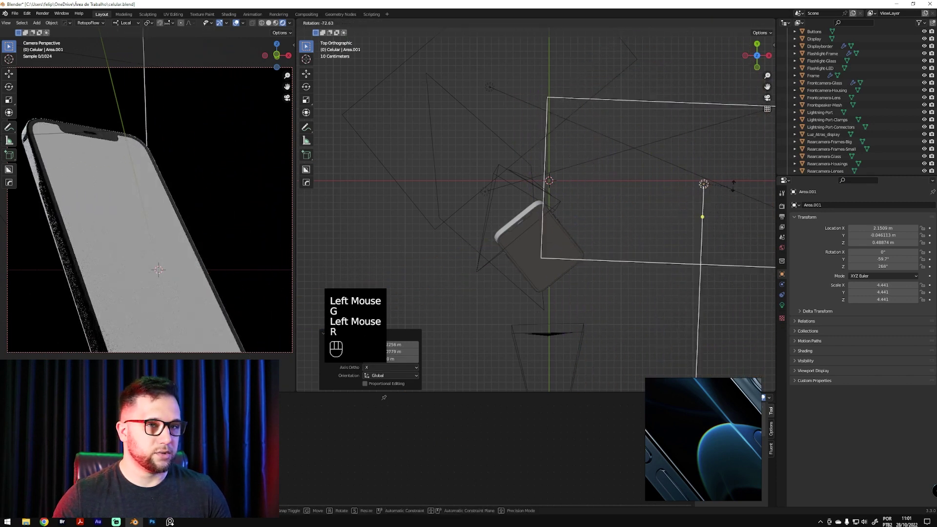
click(665, 302)
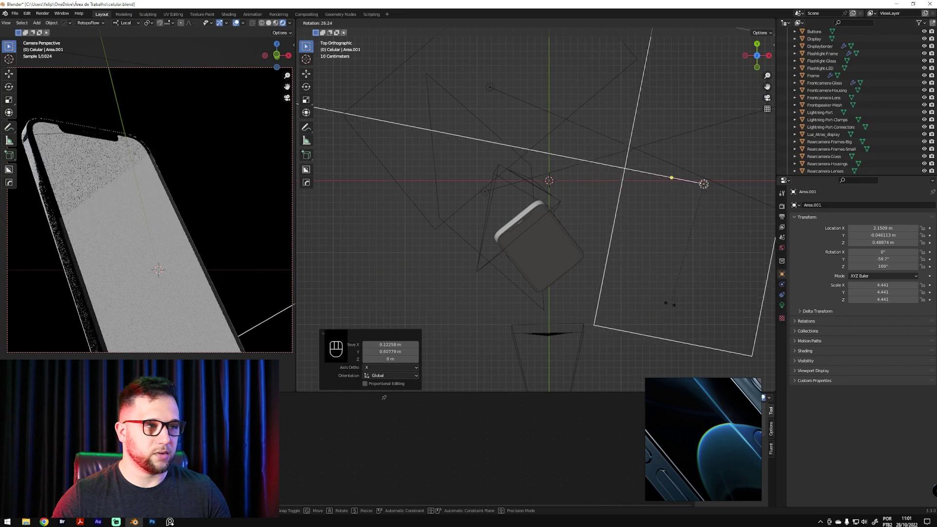
key(g)
click(668, 205)
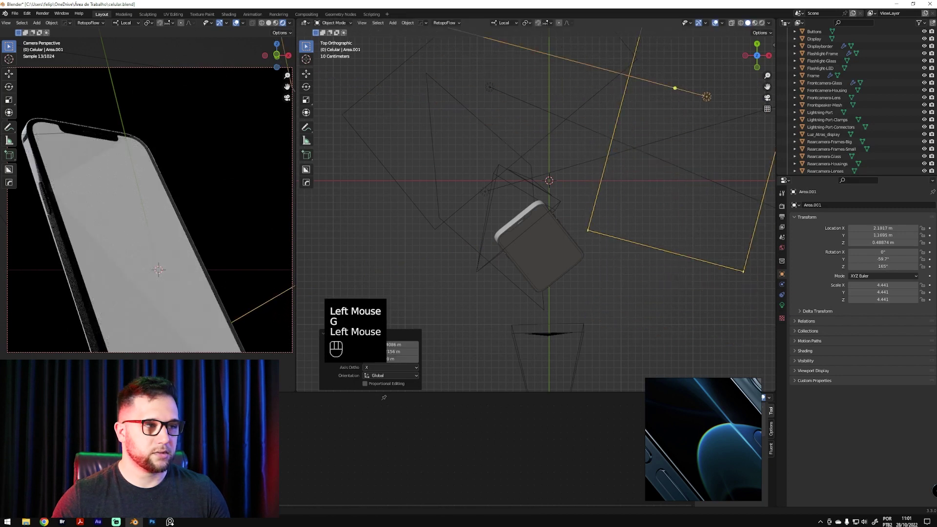
key(r)
click(651, 287)
key(g)
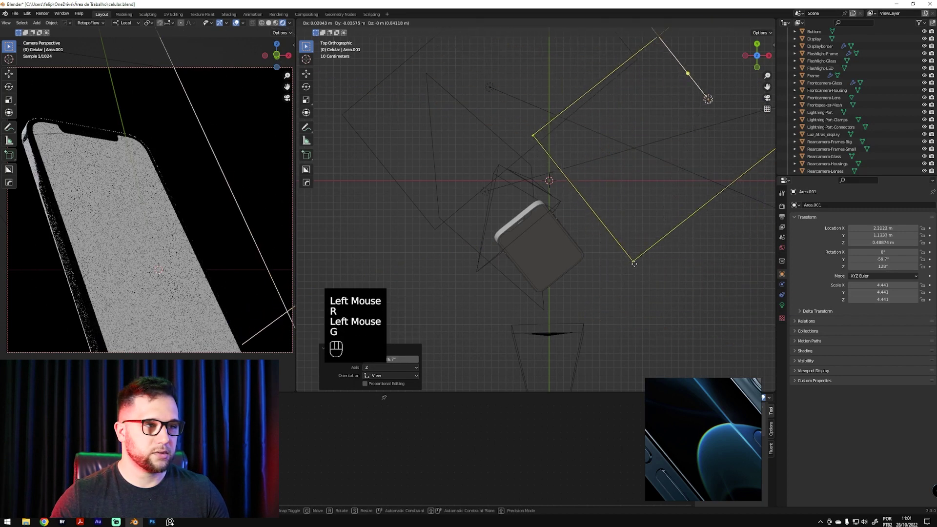
click(653, 323)
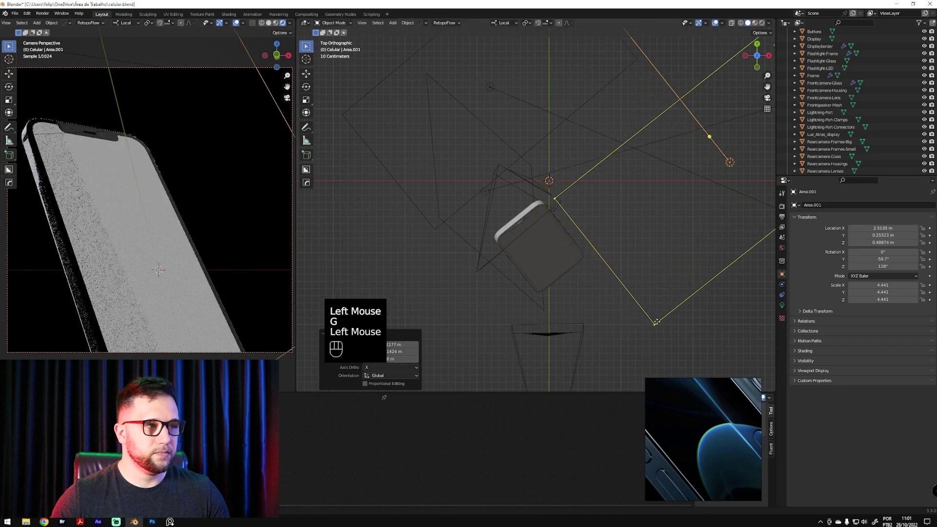
Set the power of the Area.001 light to 300 W, after trying 90 W
click(781, 305)
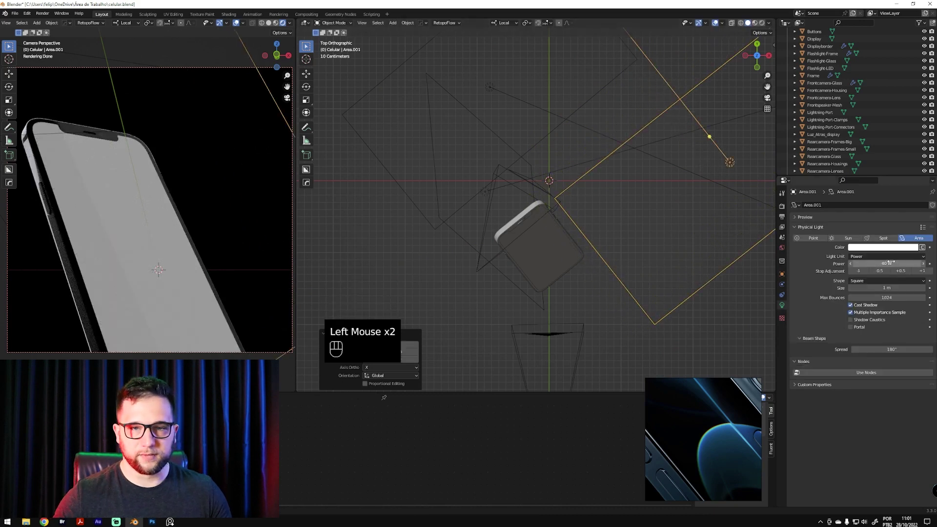
text(90)
key(Return)
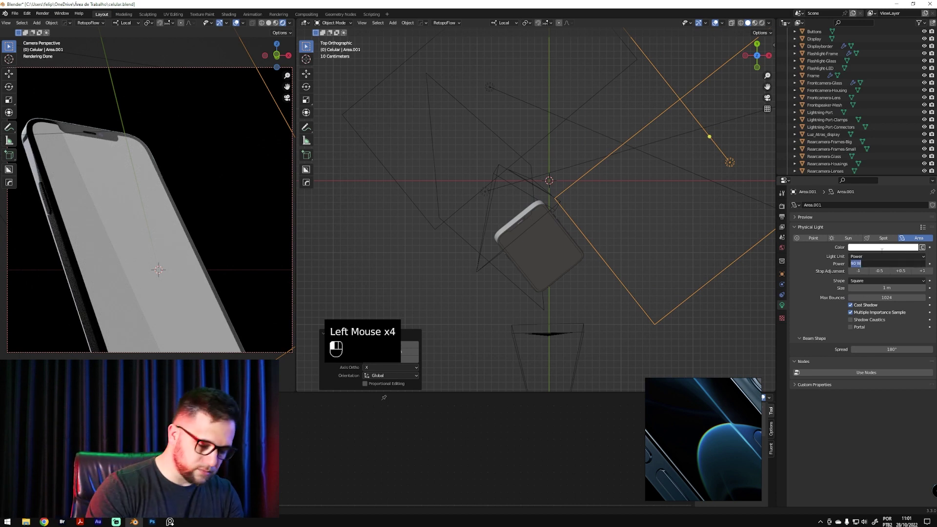
text(300)
key(Return)
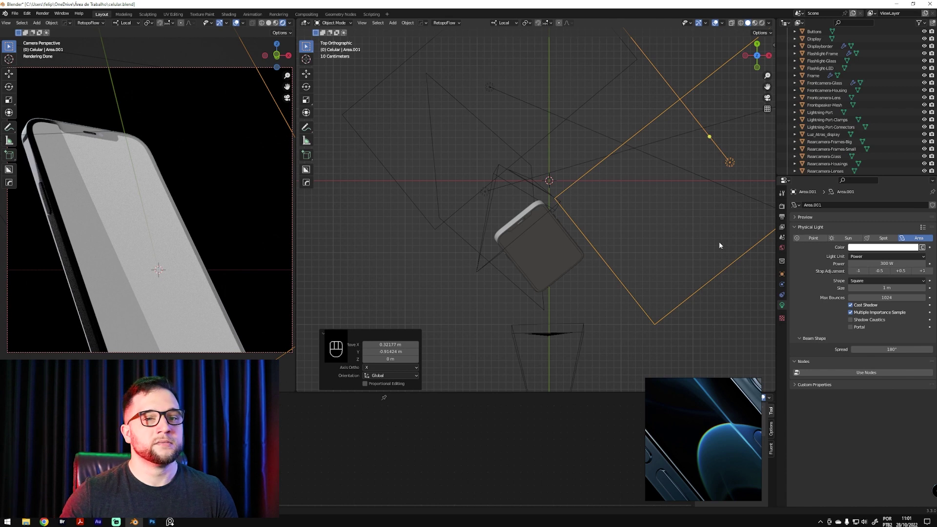
Rotate the Area.001 light around the vertical axis in the top view
shift+middle_drag(706, 278, 651, 277)
key(r)
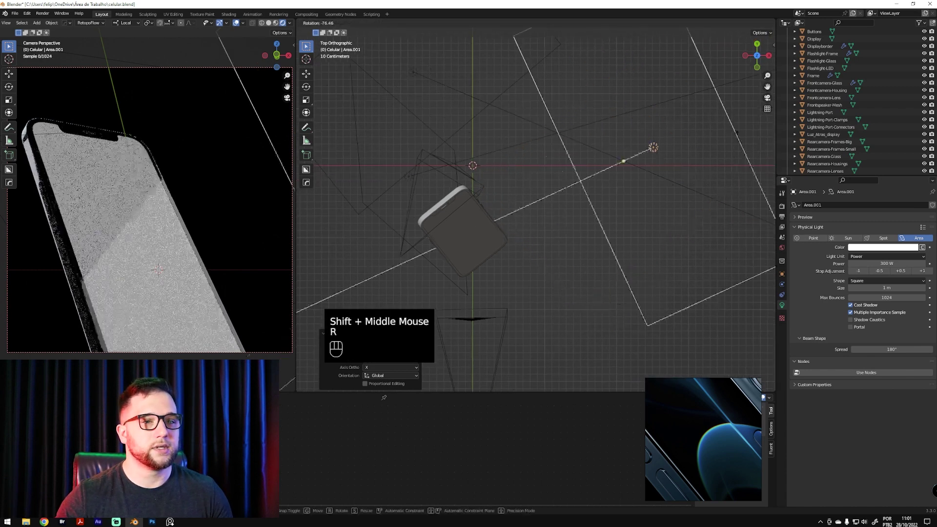
click(686, 114)
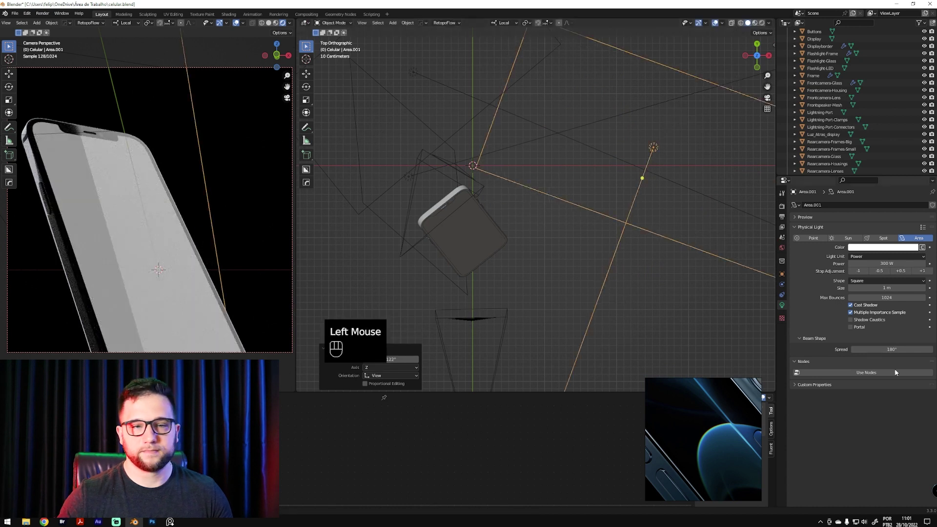
Enable shader nodes on the Area.001 light and set its Emission strength to 1.800
click(851, 373)
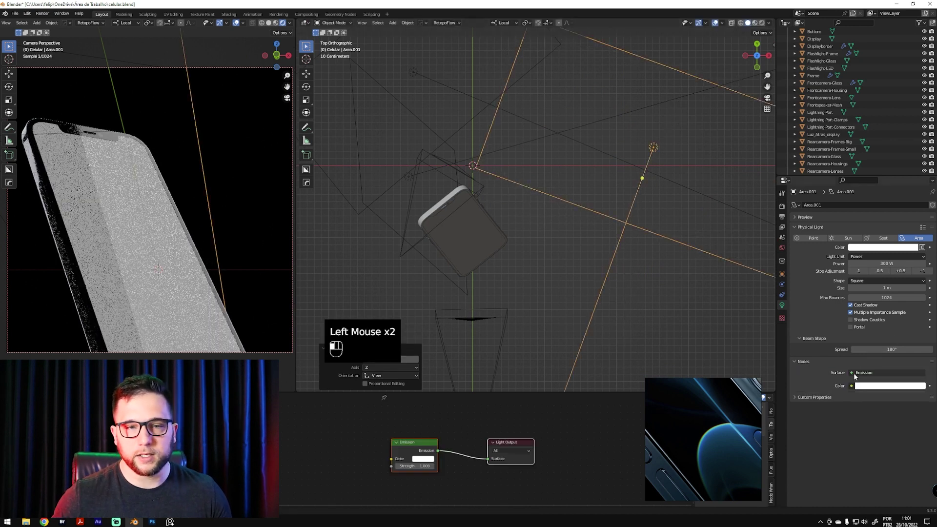
shift+middle_drag(466, 467, 454, 449)
drag(413, 447, 393, 441)
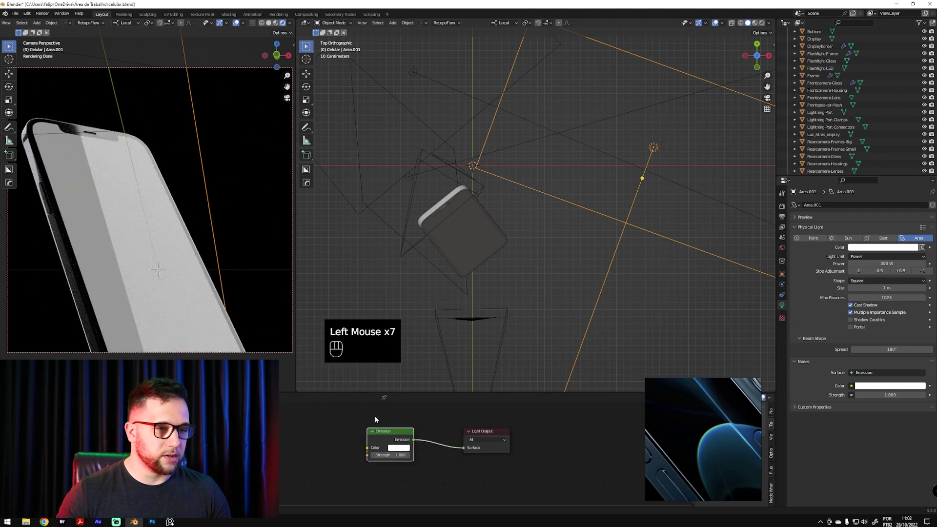
Add a Gradient Texture node to the light and connect its Color output to the Emission node's Color
shift+middle_drag(377, 415, 385, 451)
key(ctrl+shift+a)
text(grad)
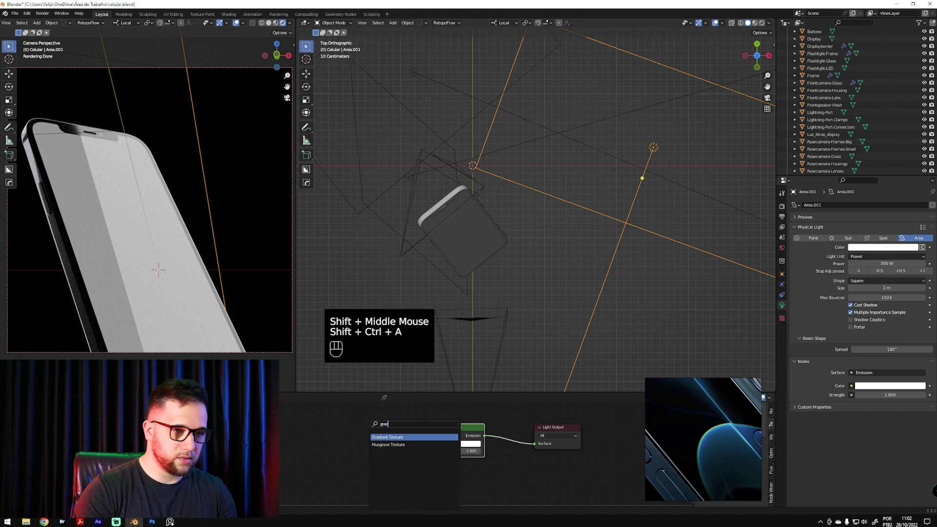
key(Return)
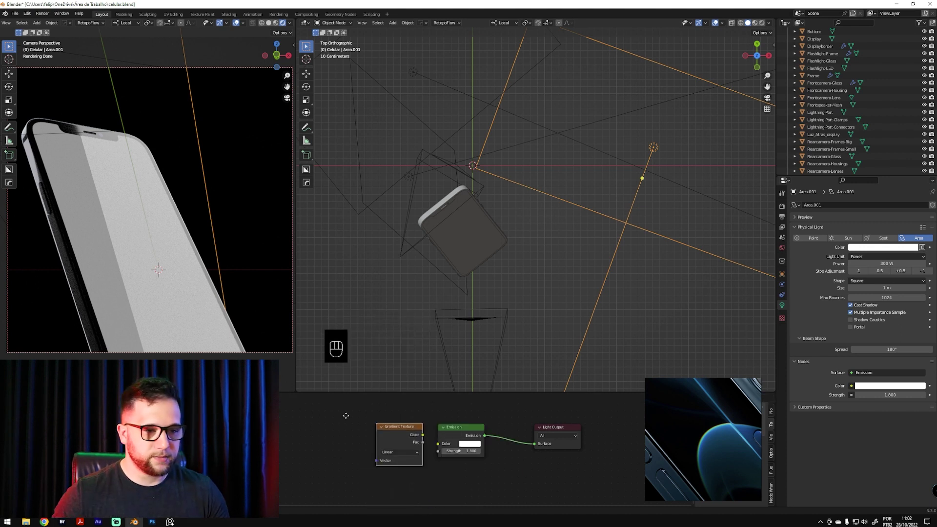
click(387, 440)
drag(440, 443, 439, 443)
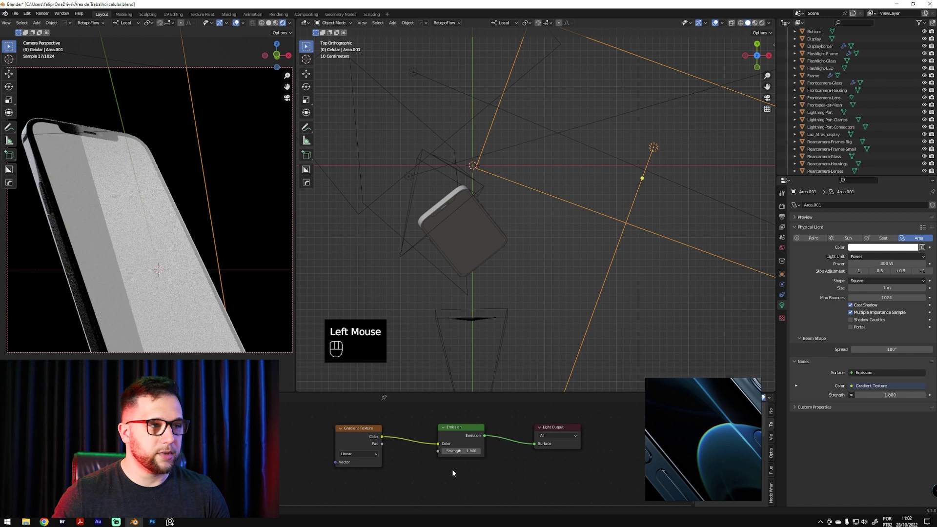
Add mapping nodes to the Gradient Texture and set its type to Spherical, after trying Easing
click(358, 453)
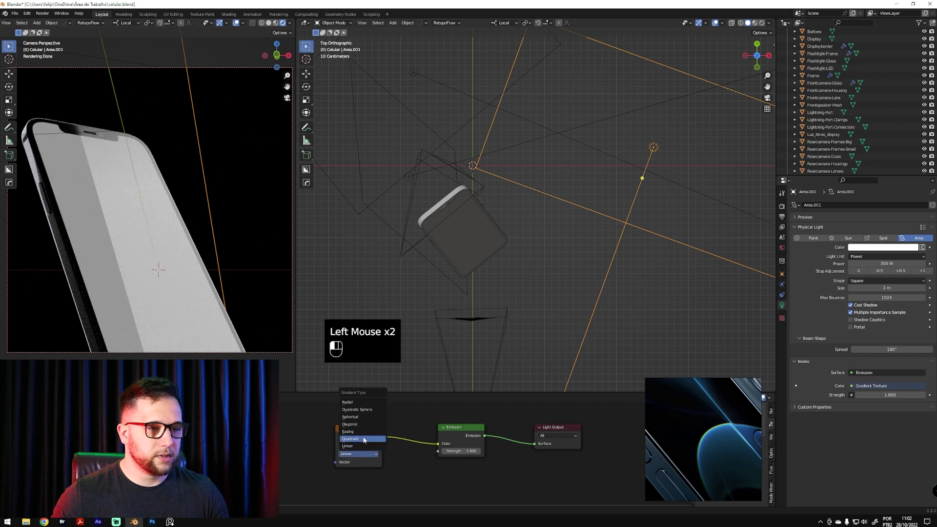
click(362, 432)
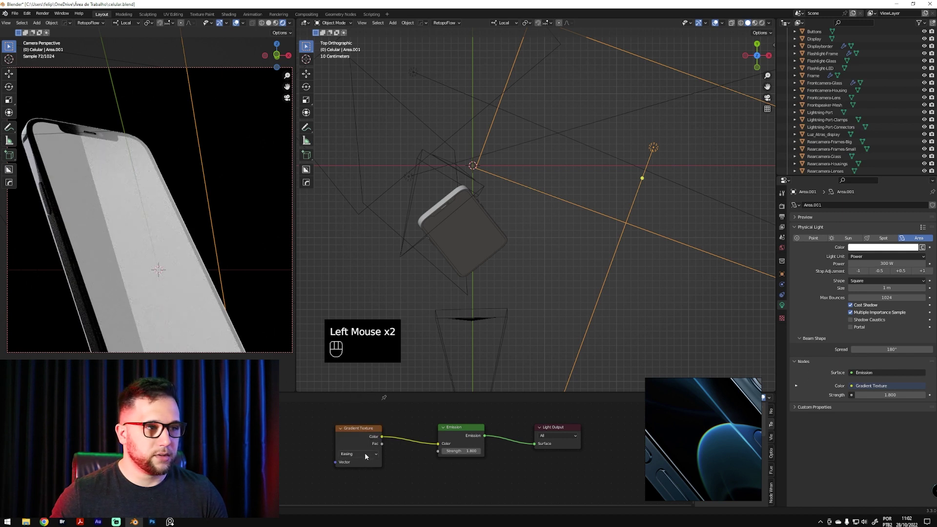
click(356, 428)
key(ctrl+t)
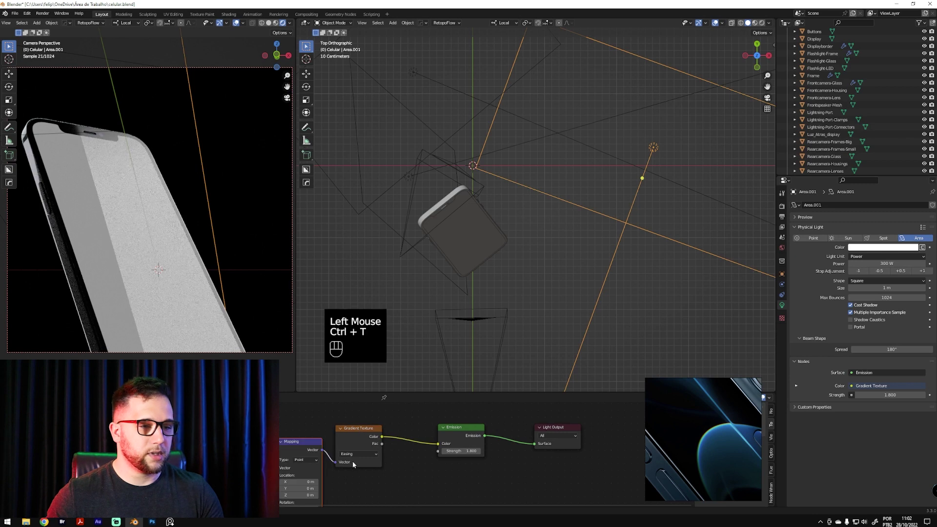
click(292, 424)
drag(279, 470, 297, 424)
click(279, 467)
drag(358, 455, 365, 414)
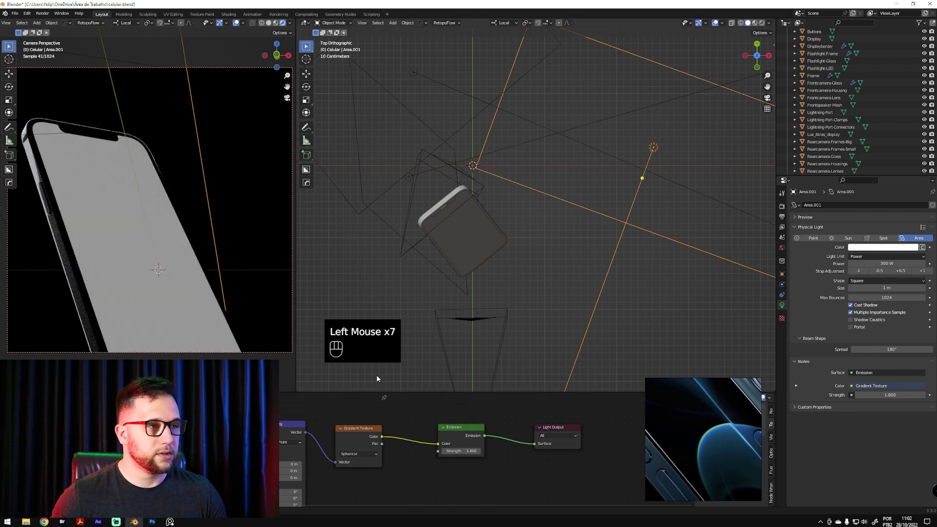
Turn the Area.001 light toward the phone and reposition it closer in the top view
key(r)
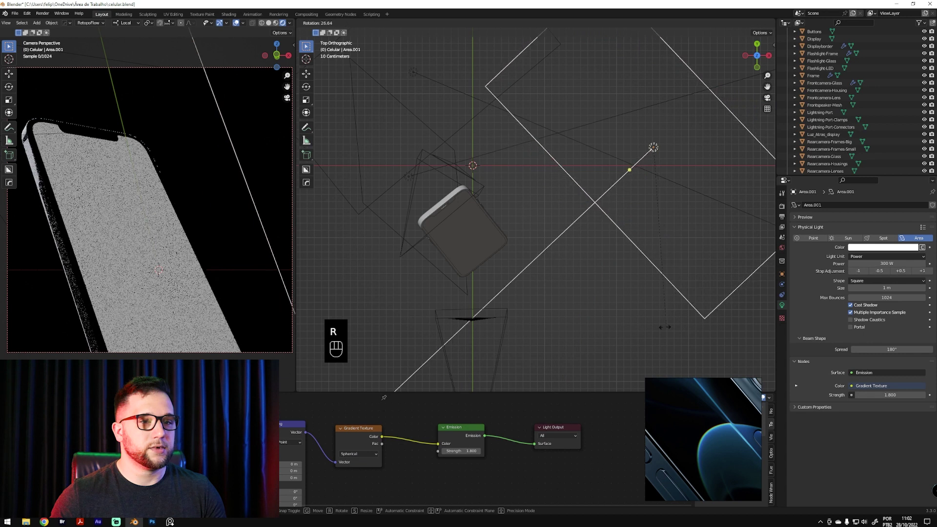
click(626, 291)
key(g)
click(560, 286)
key(g)
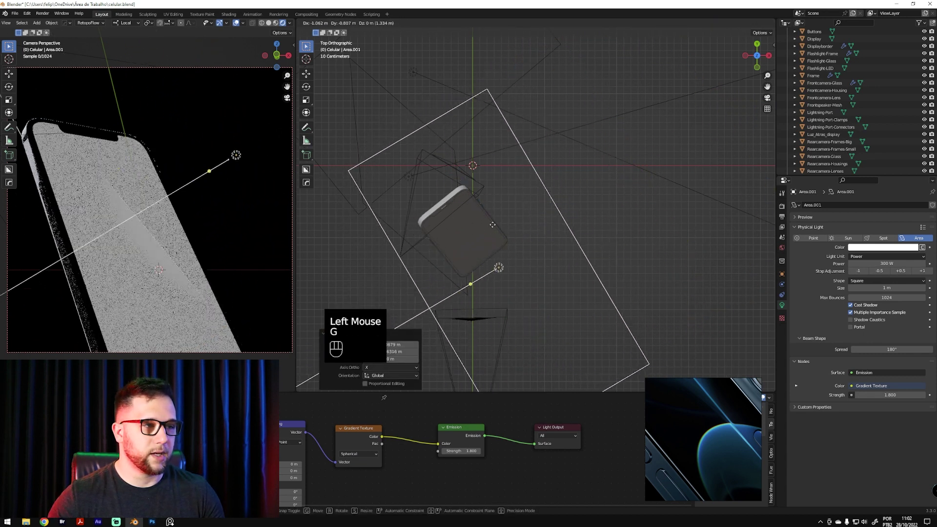
click(568, 254)
key(g)
click(575, 216)
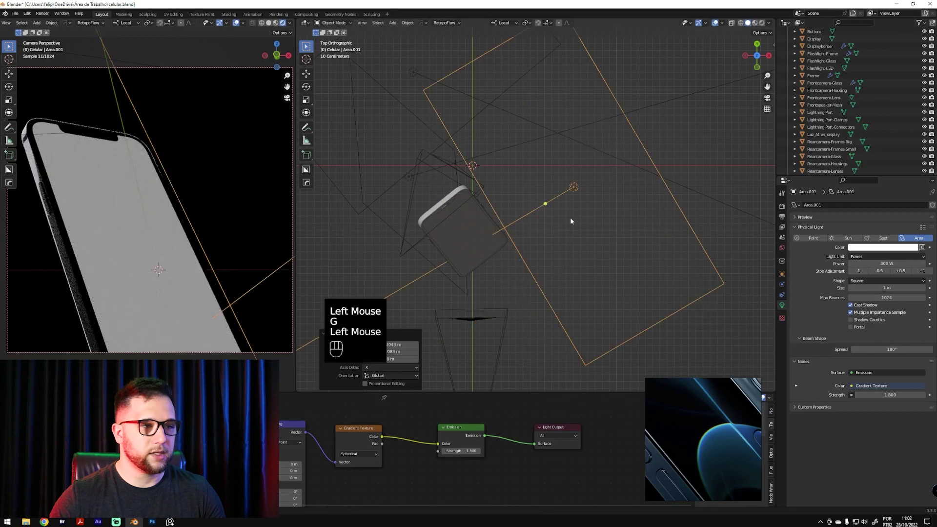
Move the Area.001 light to the camera side of the phone in the top view and rotate it to face the display
middle_drag(529, 312, 548, 250)
key(grave)
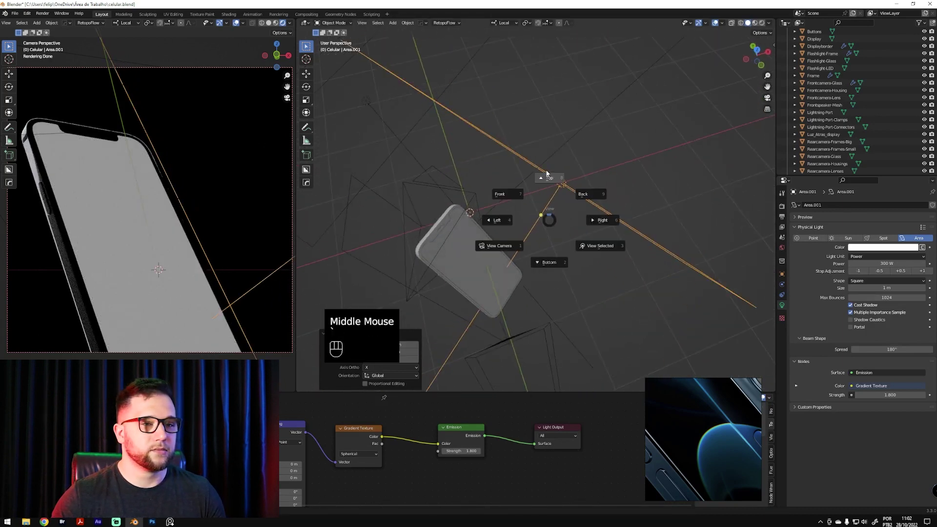
click(549, 178)
ctrl+middle_drag(580, 187, 671, 224)
key(g)
click(692, 278)
key(r)
click(608, 320)
key(g)
click(601, 325)
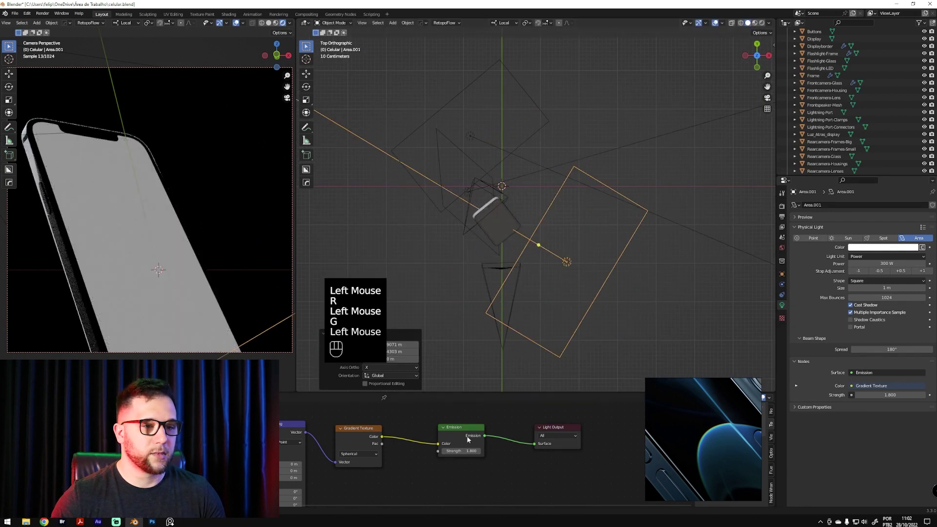
Raise the light's Emission strength to 41.900 and shift Area.001 slightly in the top view
drag(464, 452, 570, 453)
drag(462, 452, 551, 452)
key(g)
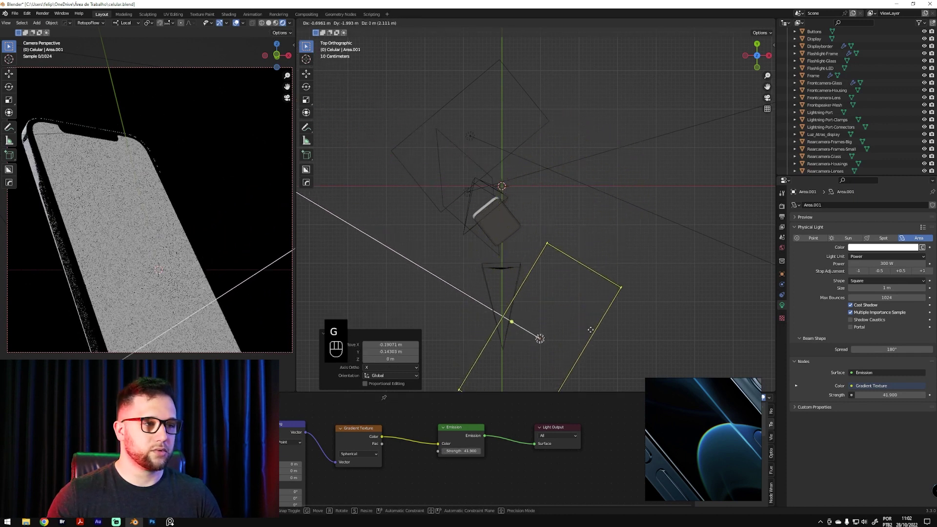
click(542, 353)
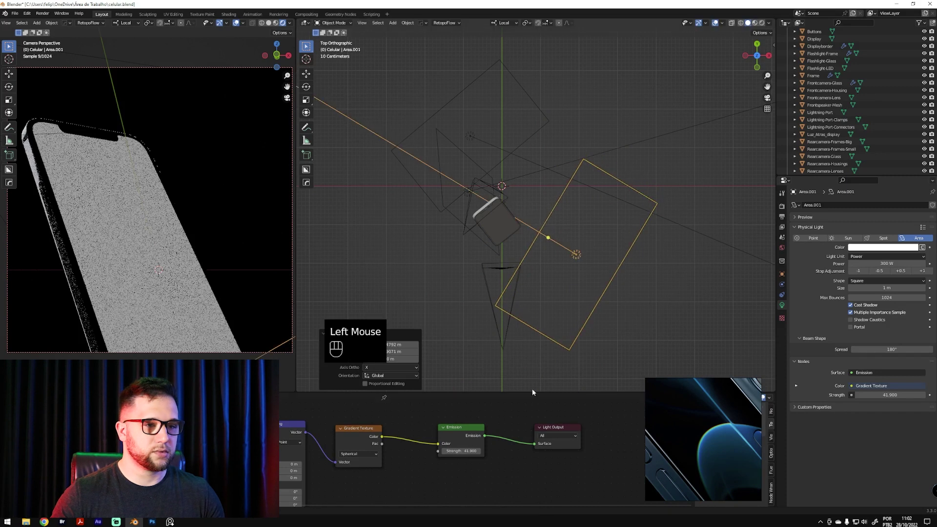
Move the Emission and Light Output nodes further away from the Gradient Texture node
shift+middle_drag(459, 423, 459, 439)
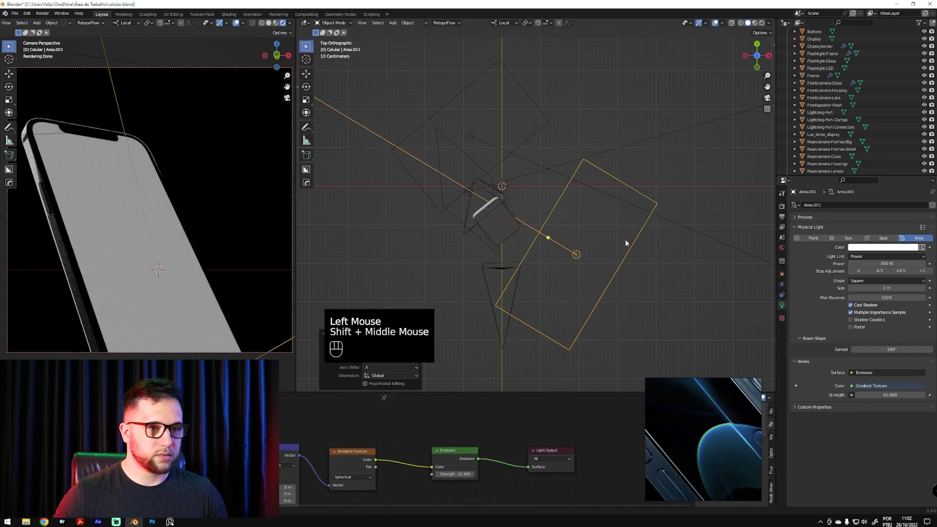
shift+middle_drag(606, 330, 592, 298)
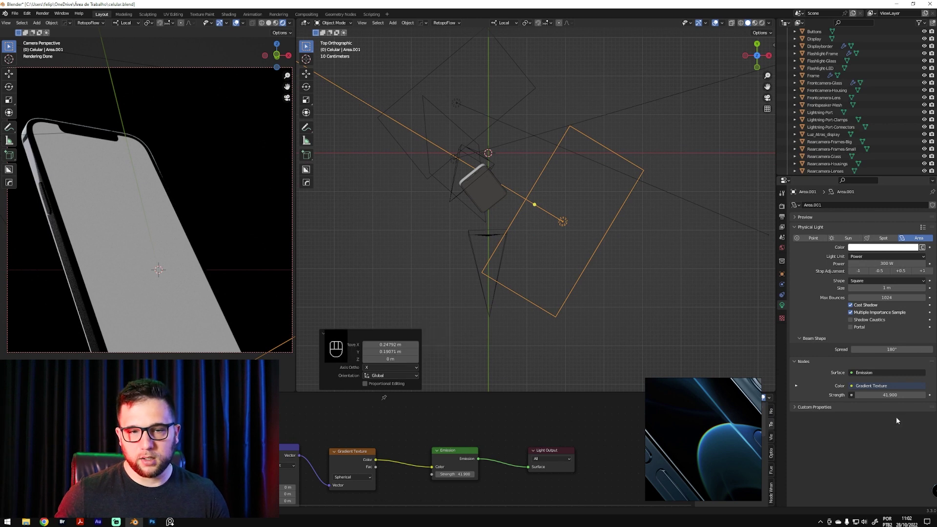
mouse_move(413, 464)
ctrl+middle_down()
mouse_move(412, 444)
mouse_move(413, 457)
ctrl+middle_up()
shift+middle_drag(551, 439, 519, 420)
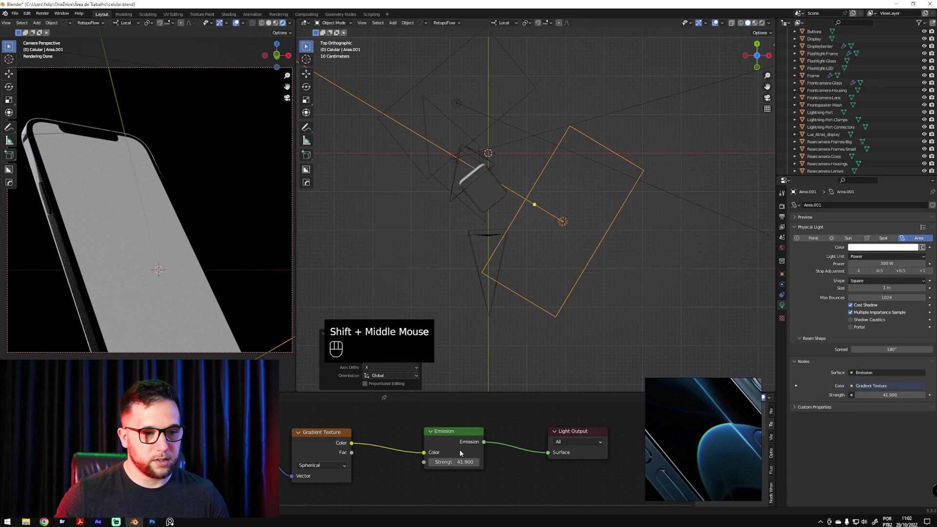
drag(601, 412, 524, 429)
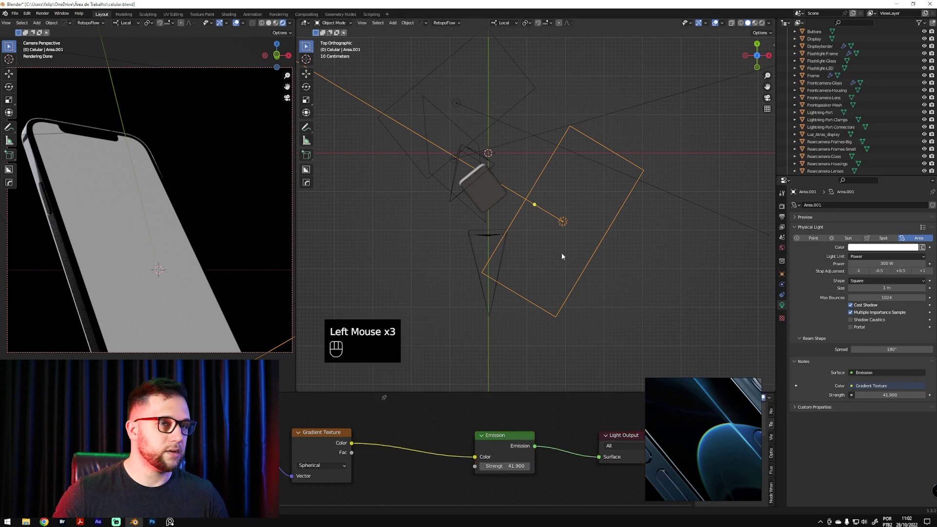
Switch the camera viewport to Solid shading and the larger viewport to Material Preview
middle_drag(521, 312, 532, 234)
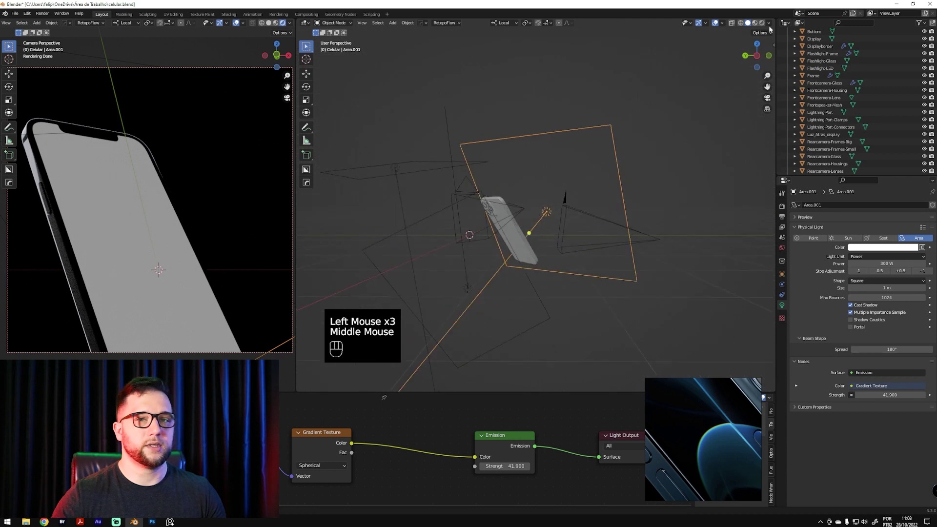
click(268, 22)
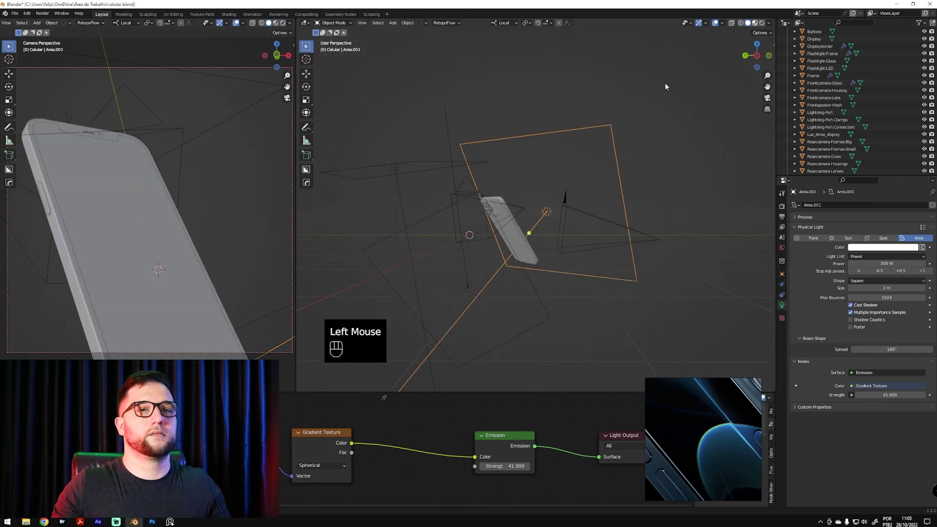
key(z)
key(2)
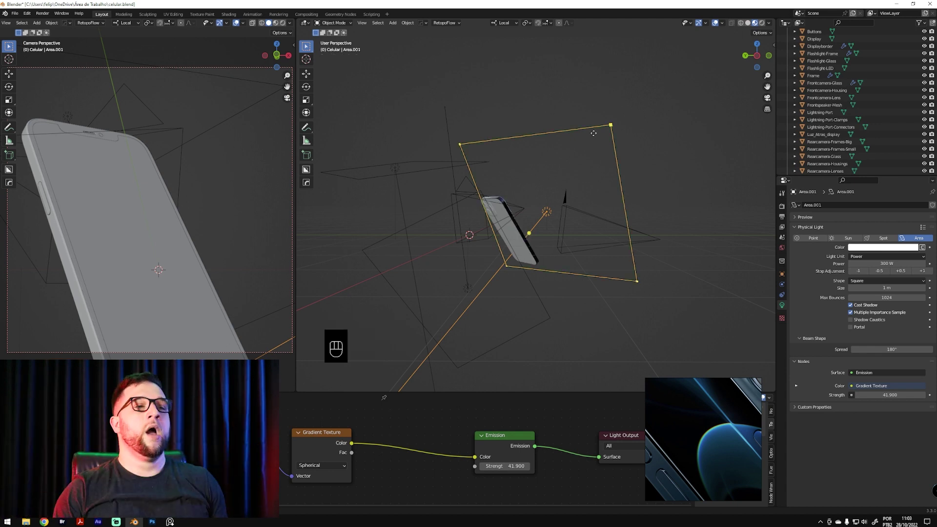
Delete the Area.001 light and add a mesh plane, moved out beside the phone
alt+middle_drag(589, 132, 519, 225)
key(Delete)
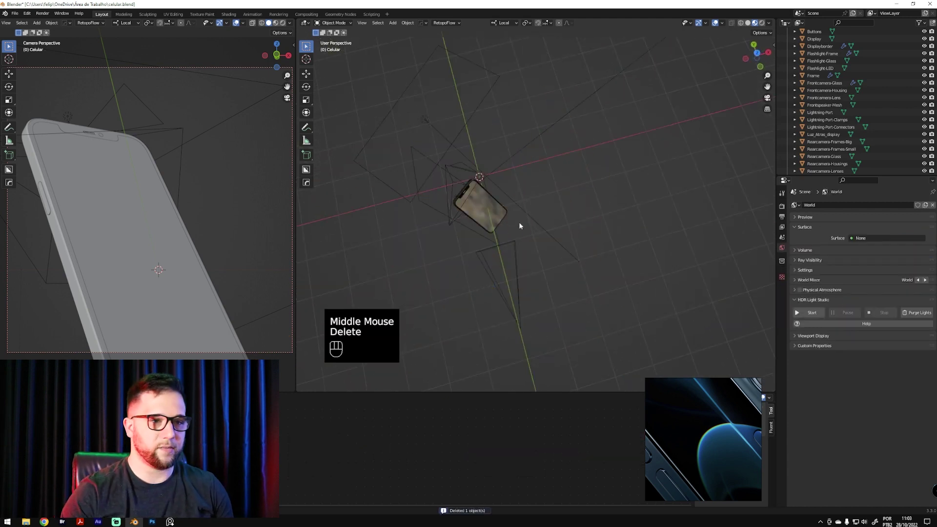
key(shift+a)
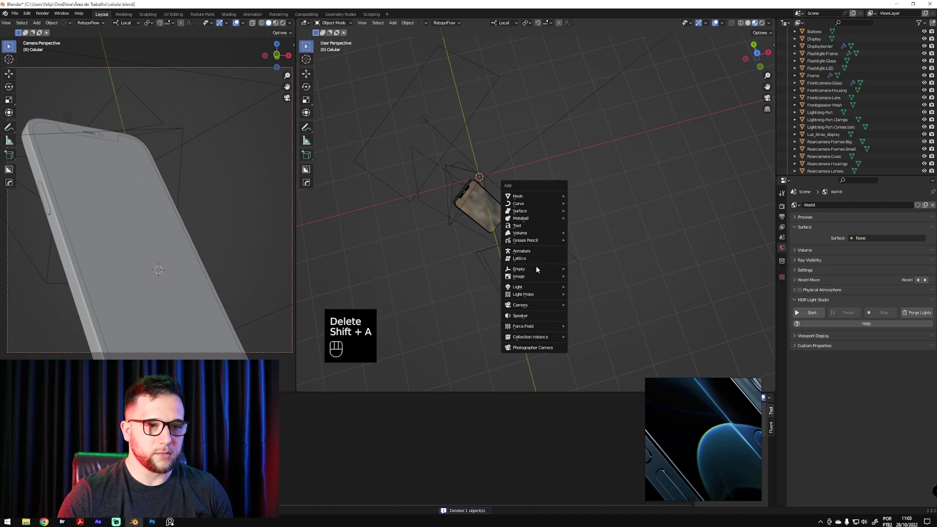
mouse_move(518, 196)
click(605, 197)
key(g)
click(639, 189)
Create a new material on the plane and name it Luz Difusa
click(406, 398)
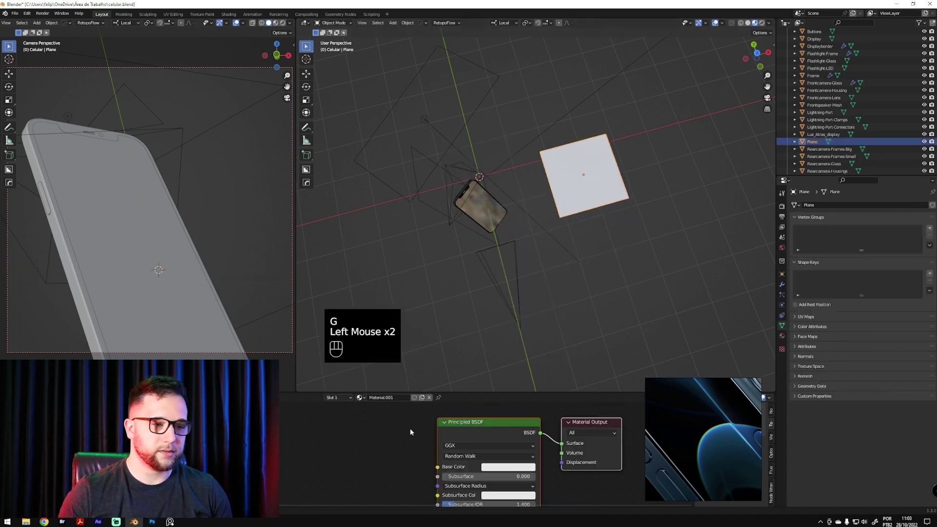
text(LC)
key(BackSpace)
key(BackSpace)
text(Luz Difusa)
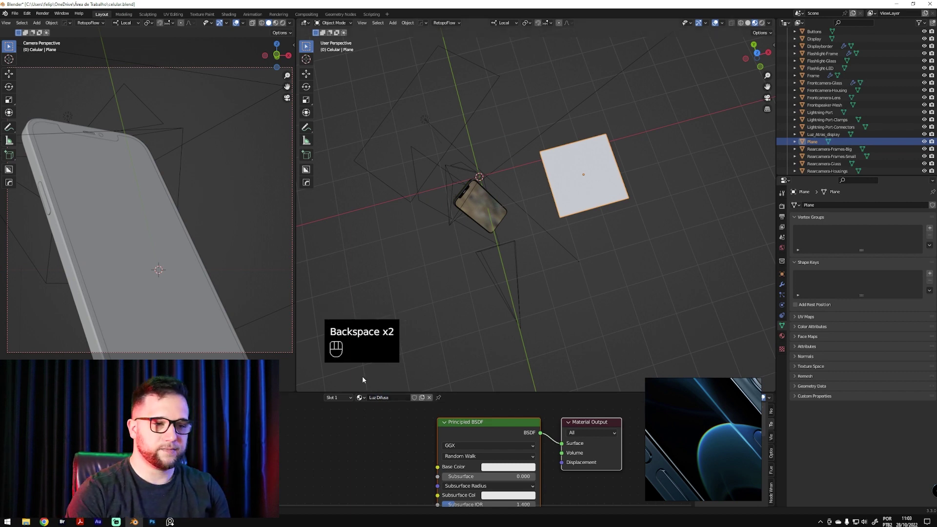
Replace the Principled BSDF with an Emission shader connected to the output's Surface and set its strength to 7.000
click(494, 424)
drag(491, 431, 485, 459)
key(Delete)
click(418, 424)
key(shift+ctrl+a)
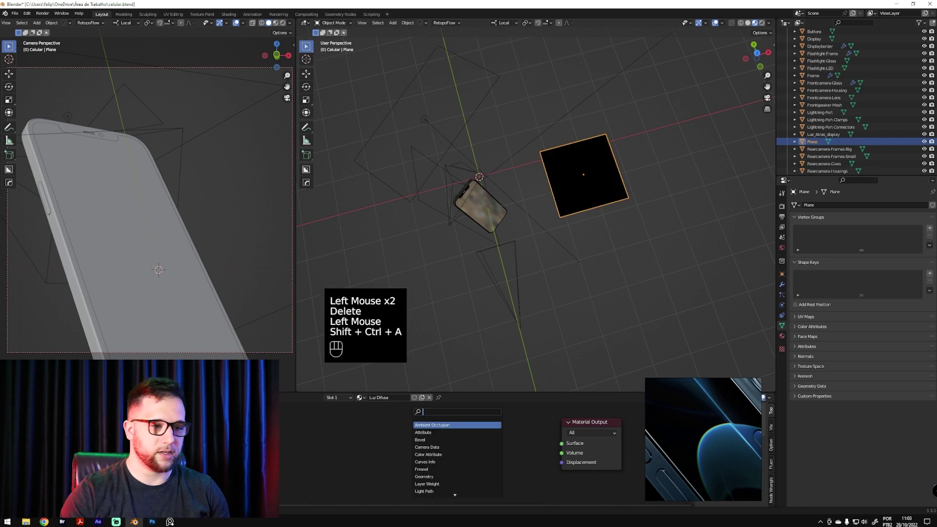
text(Emis)
key(Return)
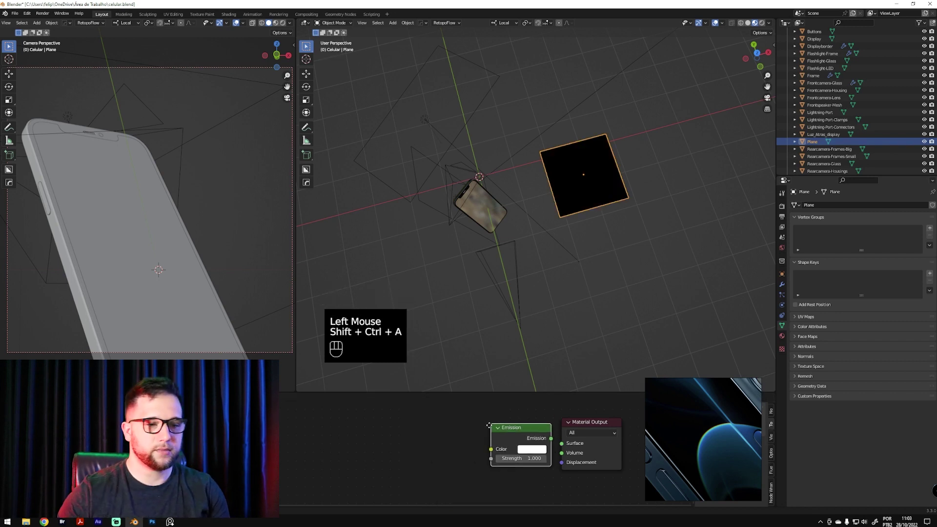
click(465, 433)
drag(504, 443, 561, 443)
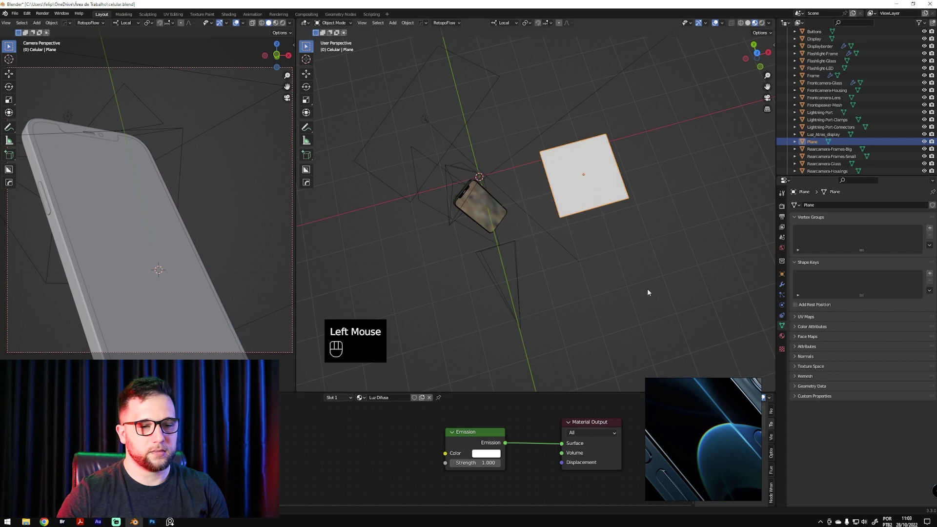
drag(478, 462, 501, 462)
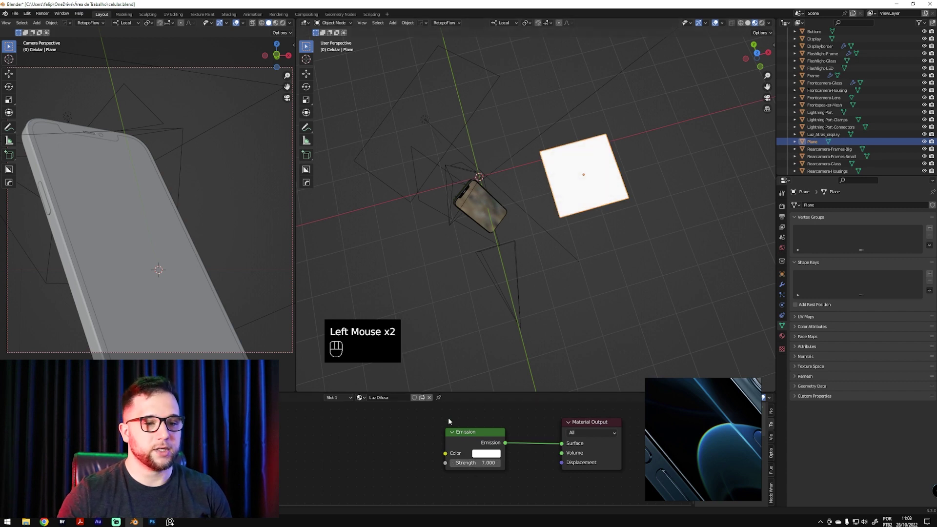
Add a Gradient Texture node, connect its Color to the Emission's Color, and set the gradient type to Spherical
key(ctrl+shift+a)
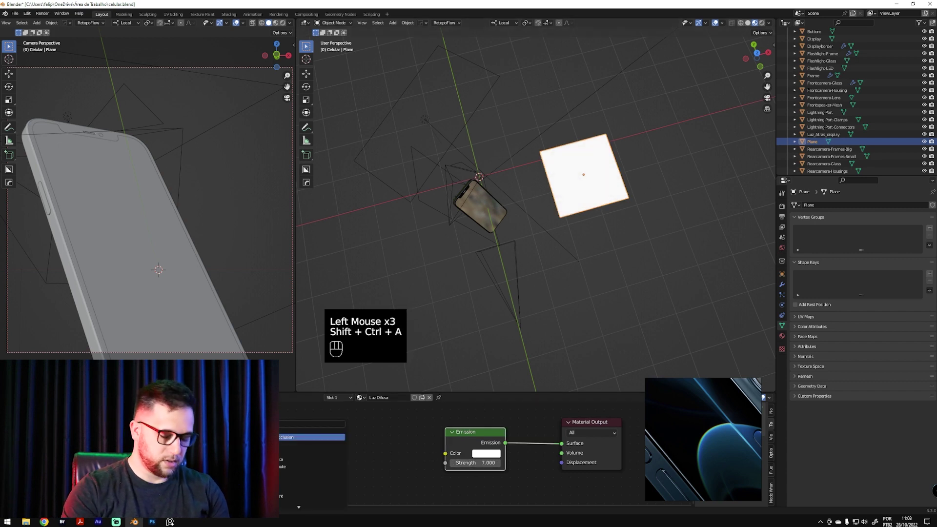
click(313, 437)
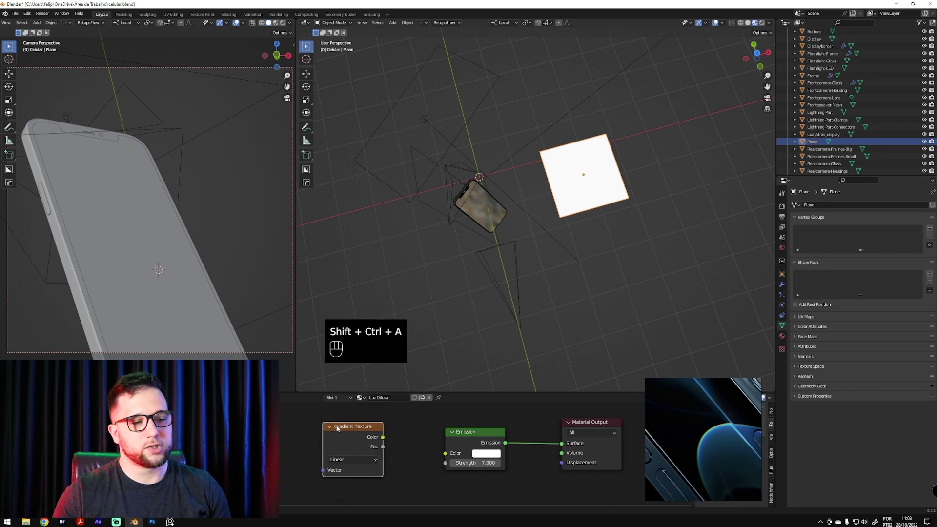
click(384, 441)
drag(383, 436, 445, 452)
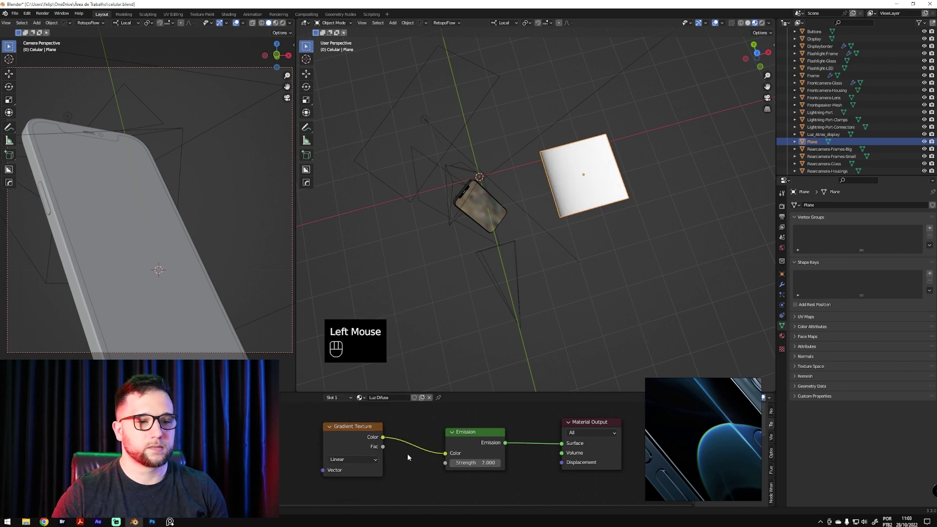
click(351, 459)
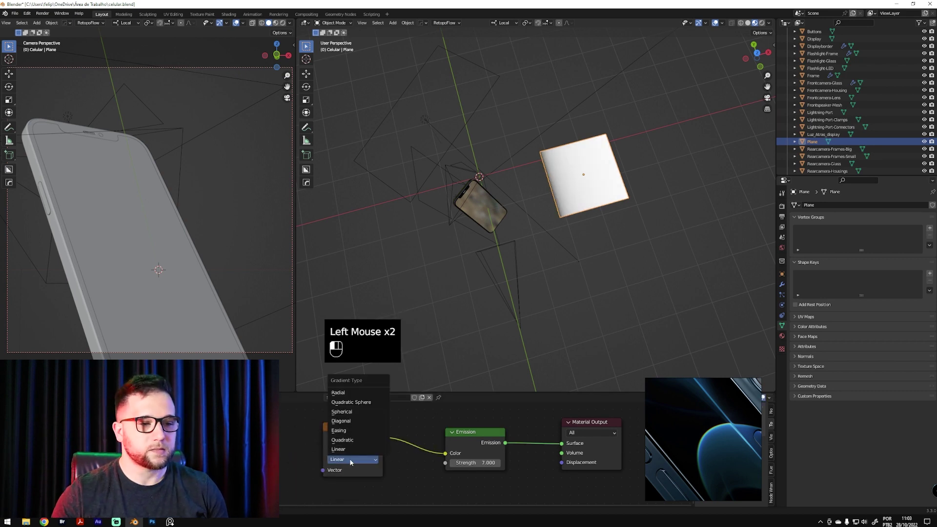
click(354, 412)
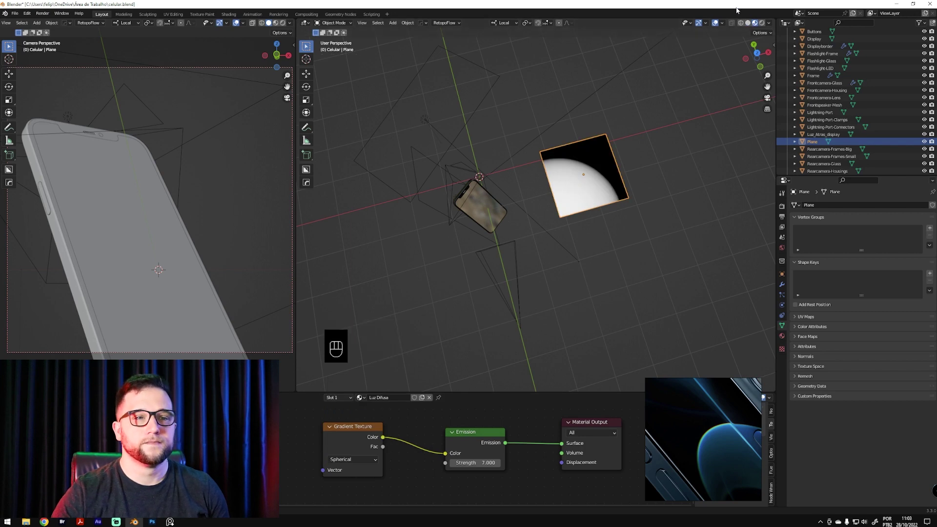
Add mapping and texture coordinate nodes to the Gradient Texture so that the spherical gradient is centred on the plane
click(341, 429)
key(ctrl+t)
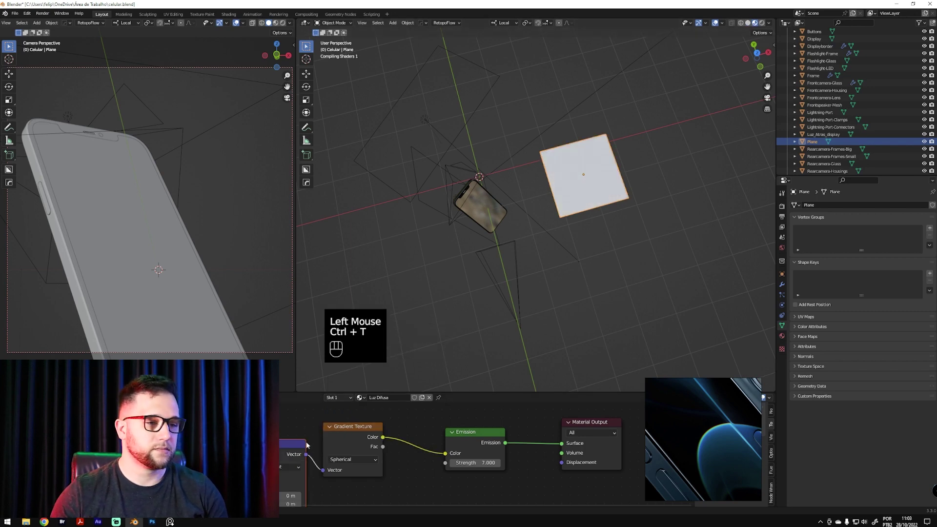
mouse_move(246, 477)
mouse_down()
mouse_move(238, 488)
mouse_move(246, 478)
mouse_up()
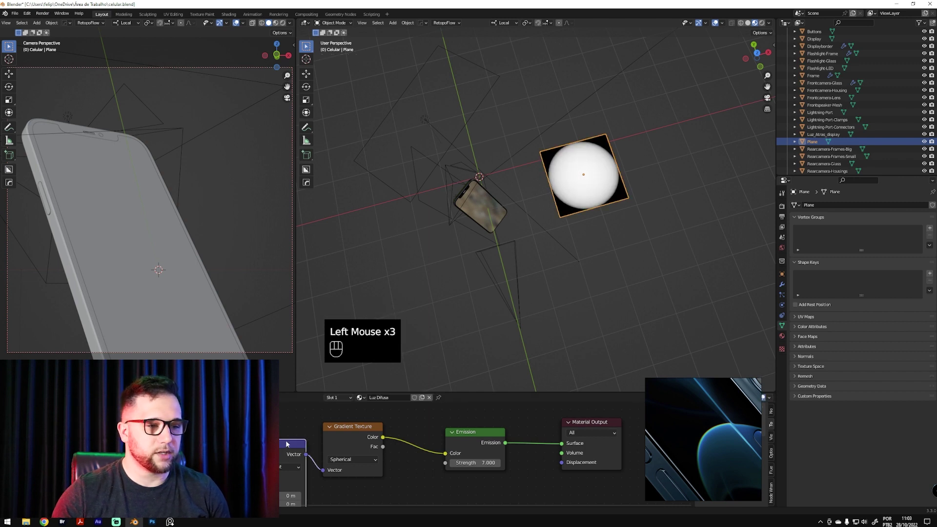
drag(289, 445, 273, 426)
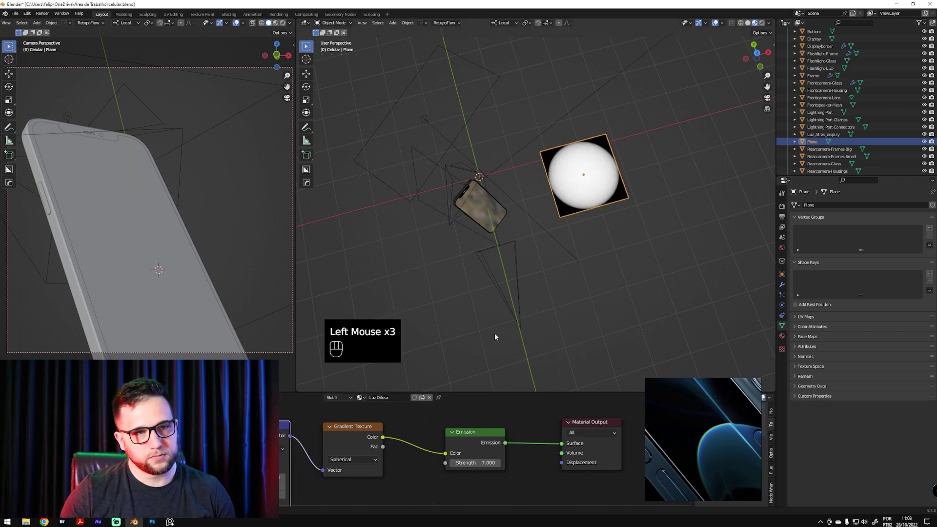
Try different Mapping scales for the gradient, first lowering individual axes and then entering 2
shift+middle_drag(339, 492, 339, 479)
shift+middle_drag(349, 440, 350, 433)
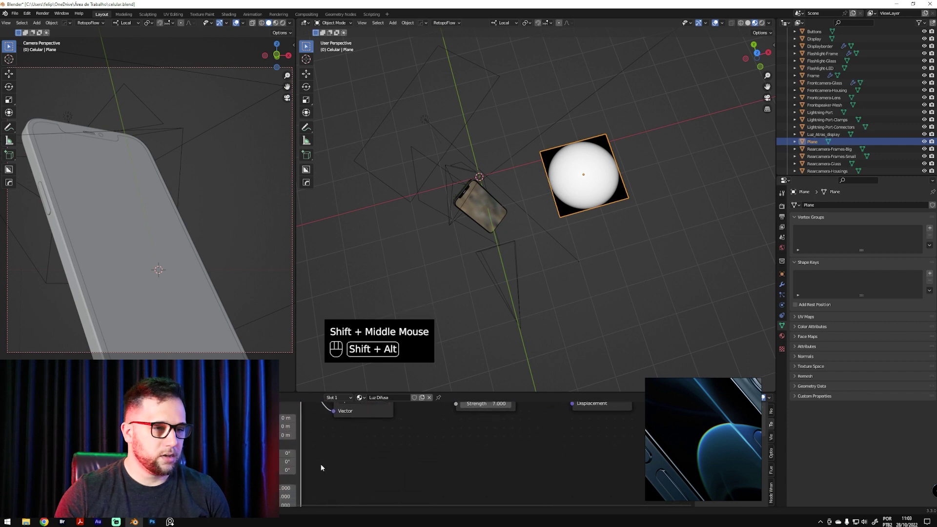
shift+drag(281, 488, 219, 488)
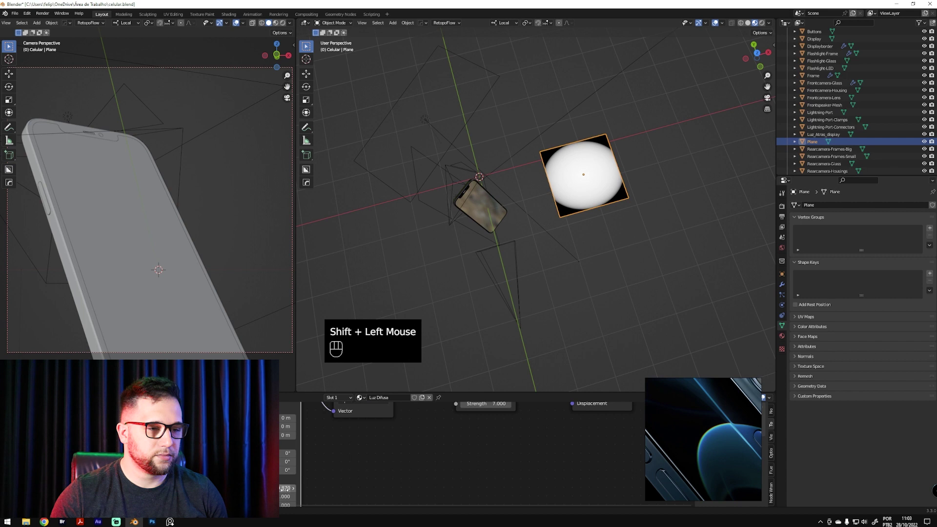
shift+drag(282, 497, 170, 497)
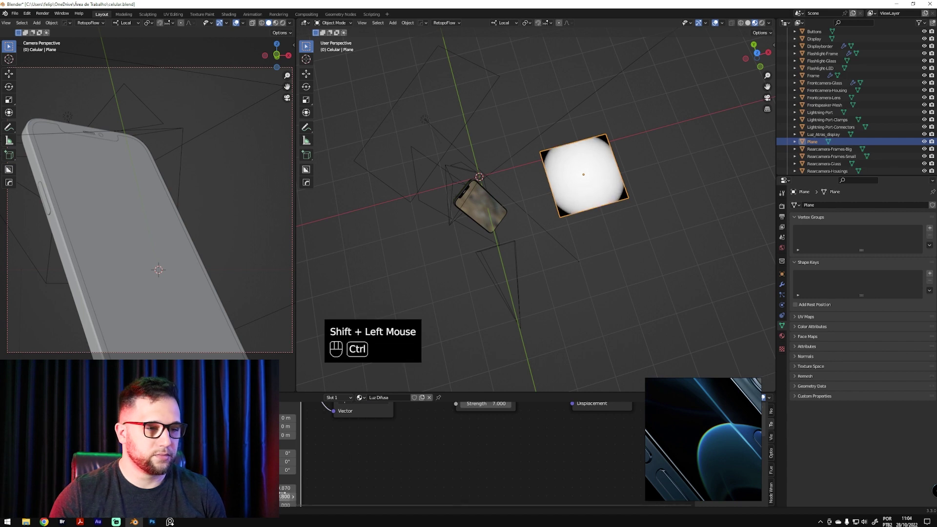
click(264, 488)
text(2)
key(Tab)
text(2)
key(Tab)
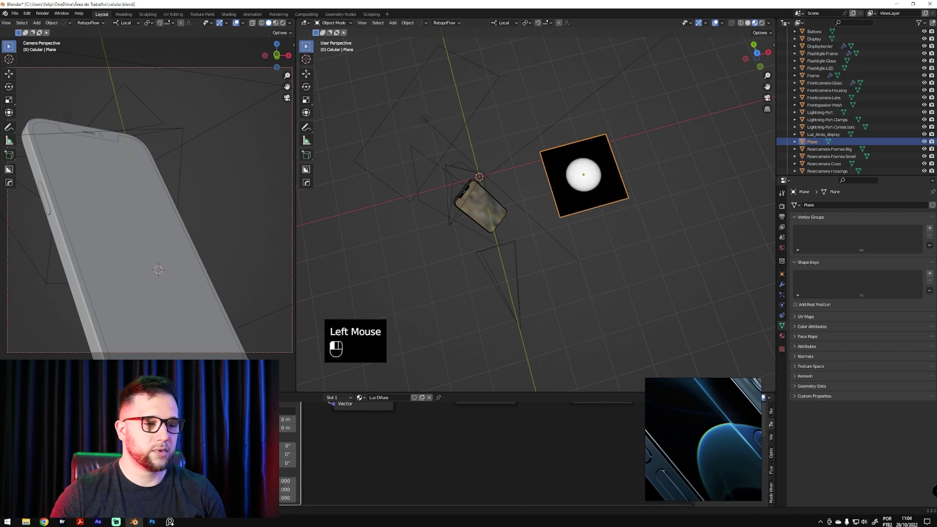
Set the Mapping node's scale to 1.1 on the X, Y and Z axes
click(287, 474)
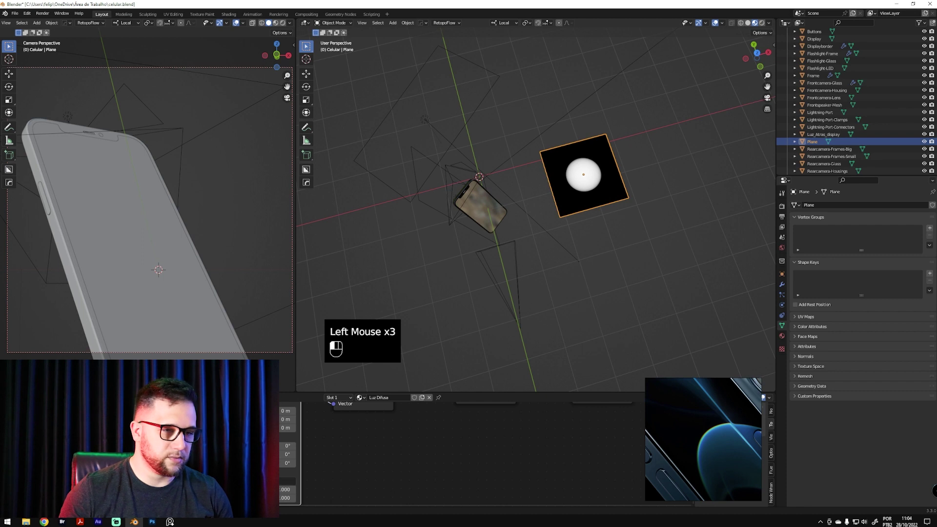
text(1.1)
key(Tab)
text(1)
key(Tab)
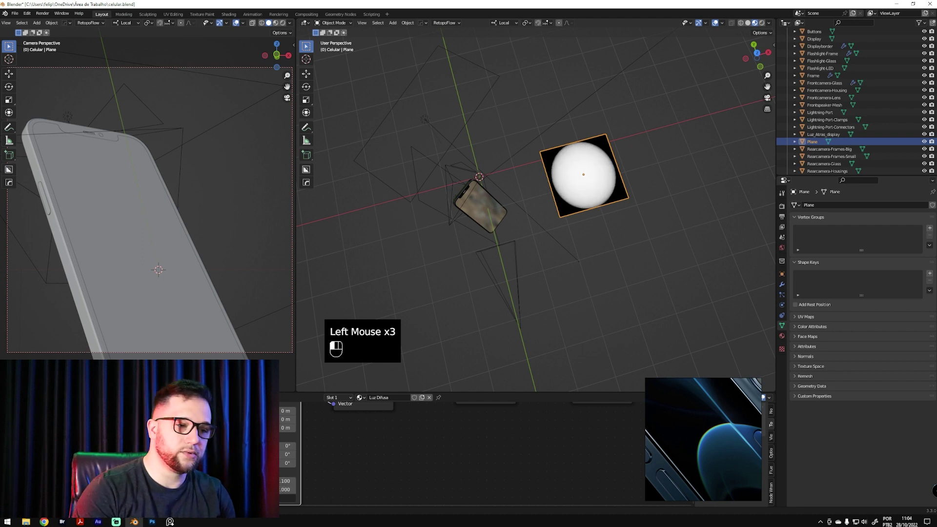
click(286, 489)
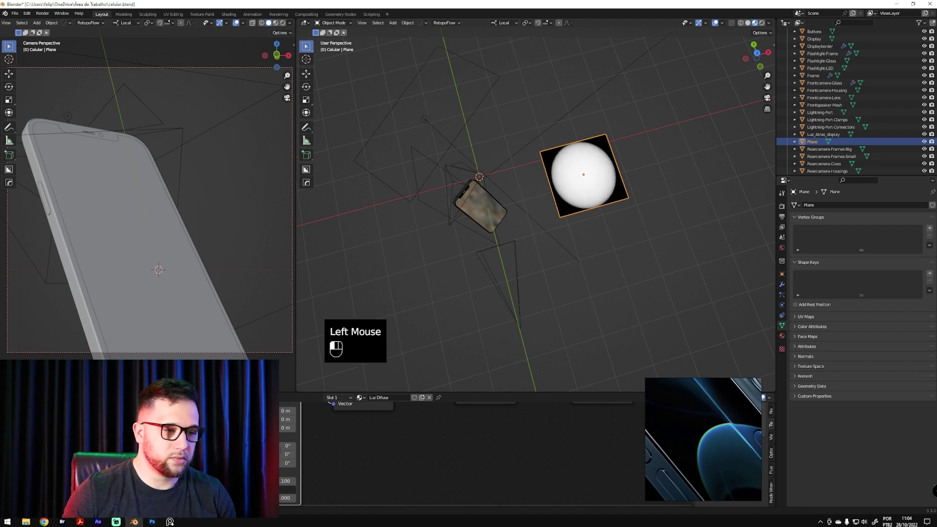
text(1.1)
key(Tab)
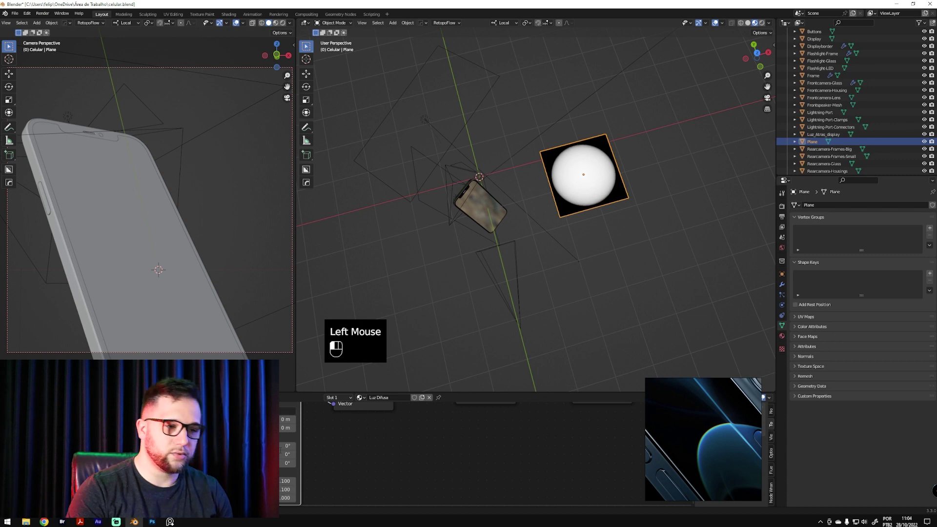
click(287, 498)
click(286, 497)
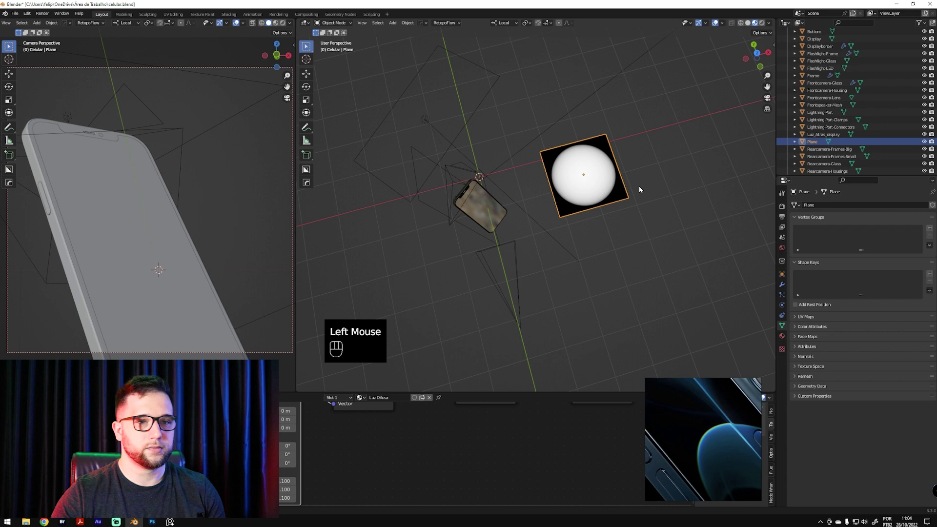
Set the Emission strength to 11.600 and insert a ColorRamp node between the Gradient Texture and the Emission
shift+middle_drag(427, 434, 423, 470)
shift+middle_drag(436, 440, 410, 474)
drag(460, 466, 491, 435)
click(342, 431)
key(ctrl+shift+a)
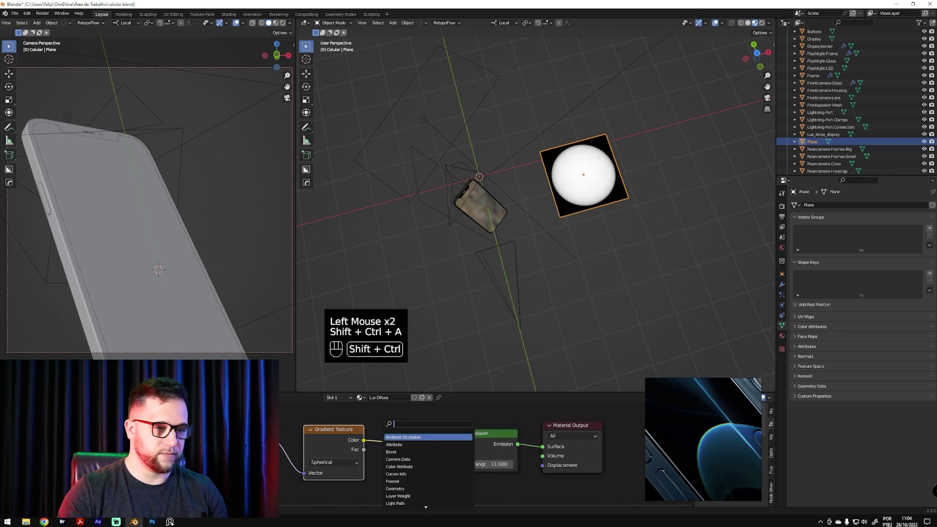
text(ramp)
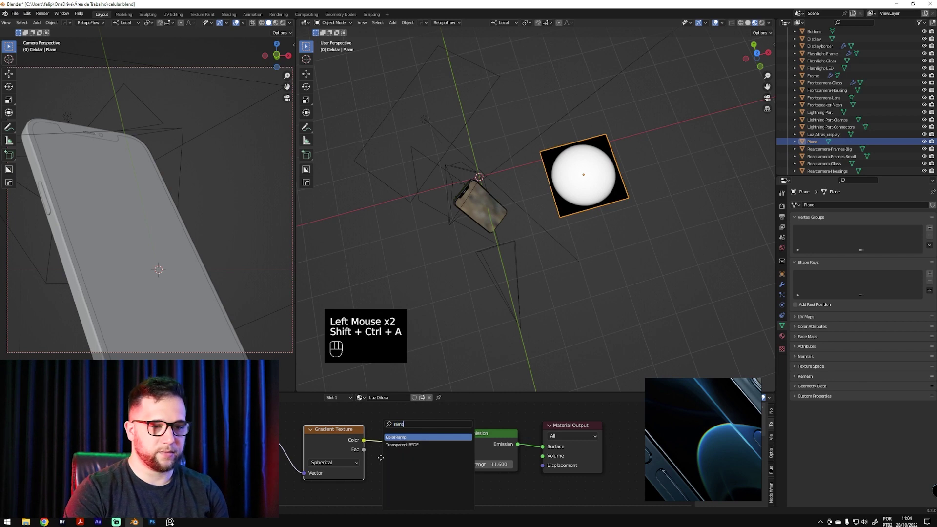
key(Return)
click(382, 459)
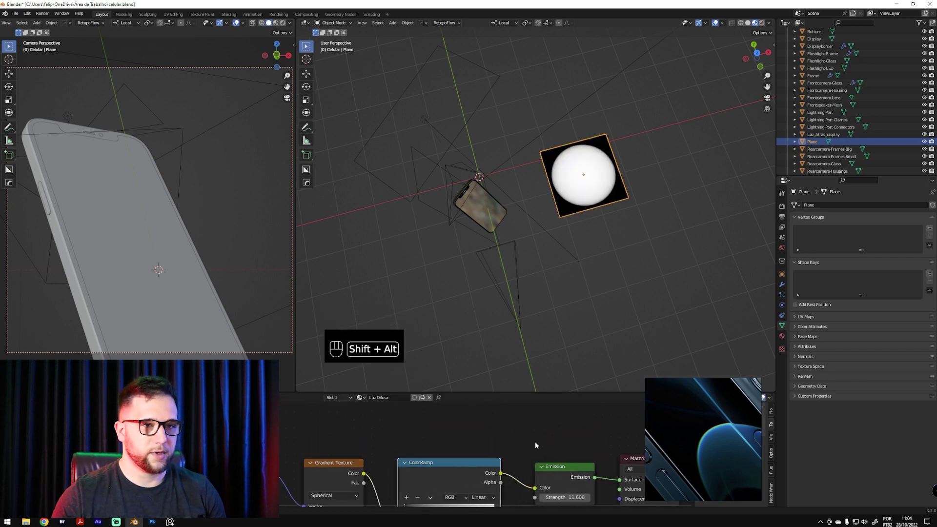
shift+middle_drag(535, 445, 482, 403)
mouse_move(447, 462)
mouse_down()
mouse_move(380, 462)
mouse_move(457, 463)
mouse_up()
mouse_move(359, 458)
mouse_down()
mouse_move(385, 461)
mouse_move(351, 463)
mouse_up()
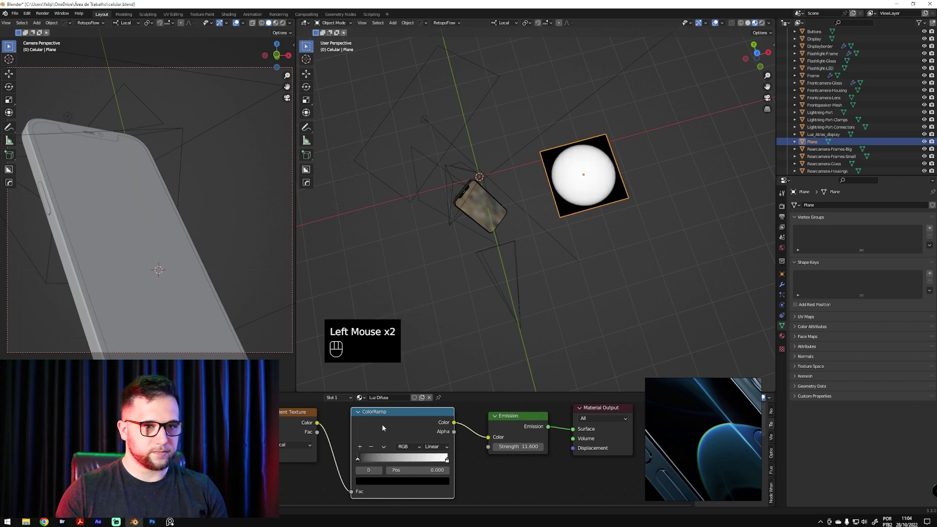
Add a middle stop to the ColorRamp at position 0.370 and make it grey with a value of 0.166
click(359, 446)
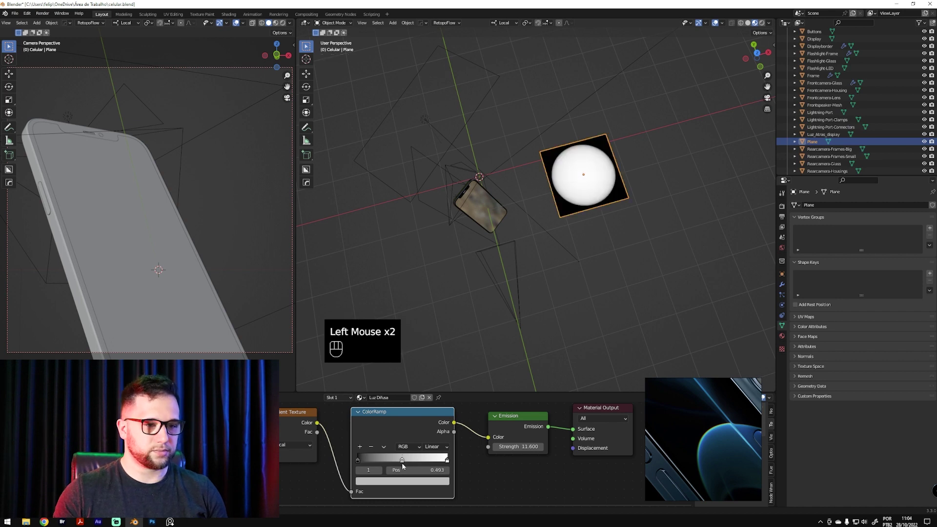
drag(401, 462, 437, 464)
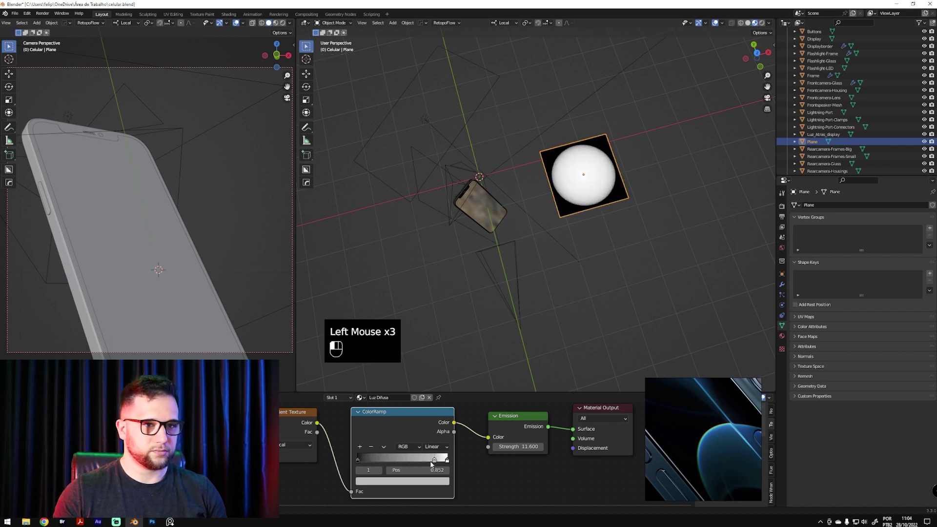
click(408, 481)
drag(429, 385, 429, 405)
click(457, 480)
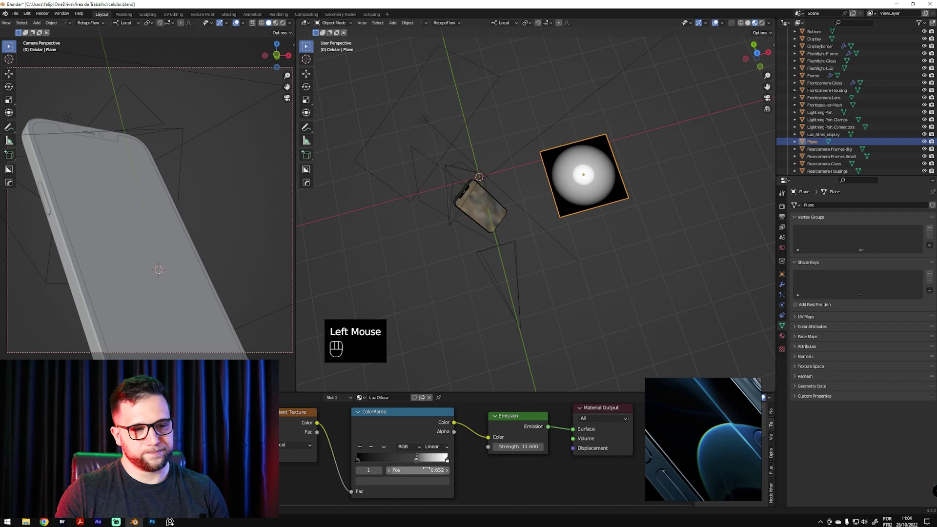
drag(416, 461, 380, 460)
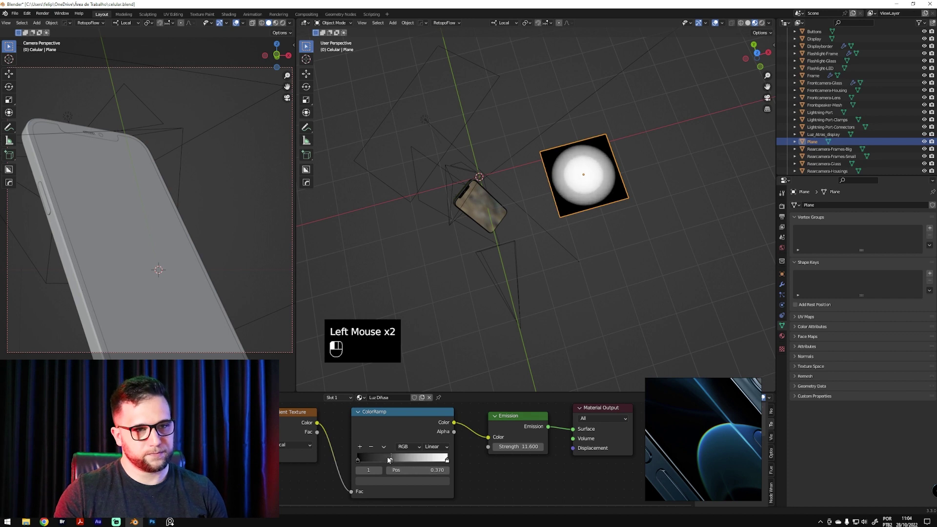
drag(446, 462, 434, 461)
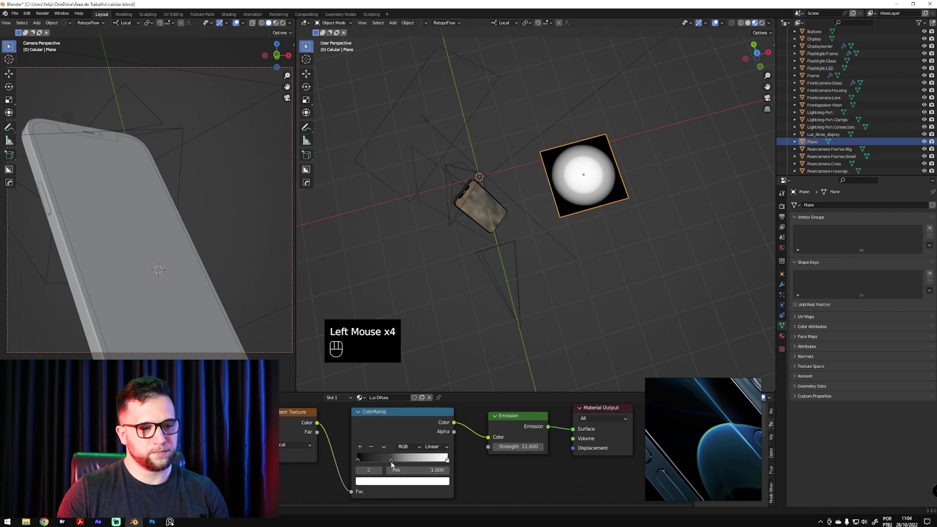
click(400, 481)
mouse_move(430, 390)
mouse_down()
mouse_move(429, 382)
mouse_move(430, 394)
mouse_up()
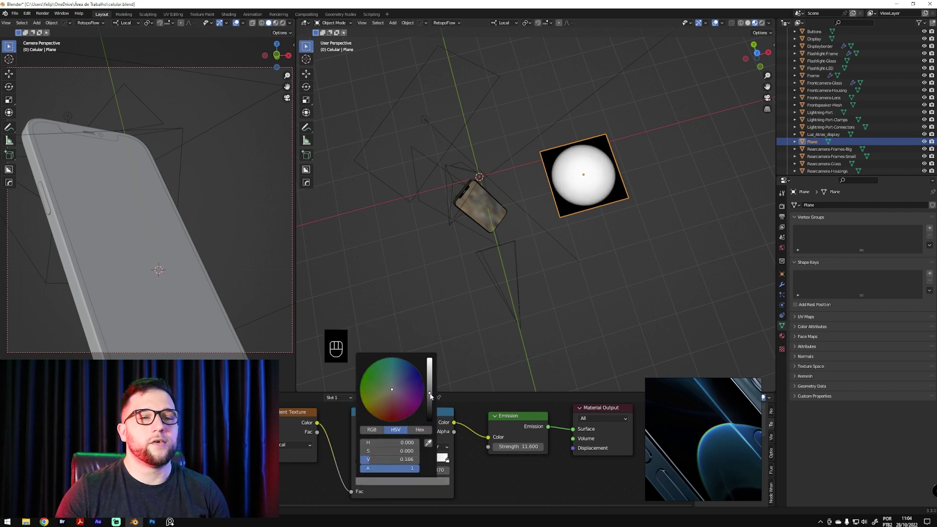
Rotate the gradient plane about its Y axis to stand upright facing the phone, and move it up beside the phone
middle_drag(622, 213, 704, 200)
key(r)
key(x)
key(z)
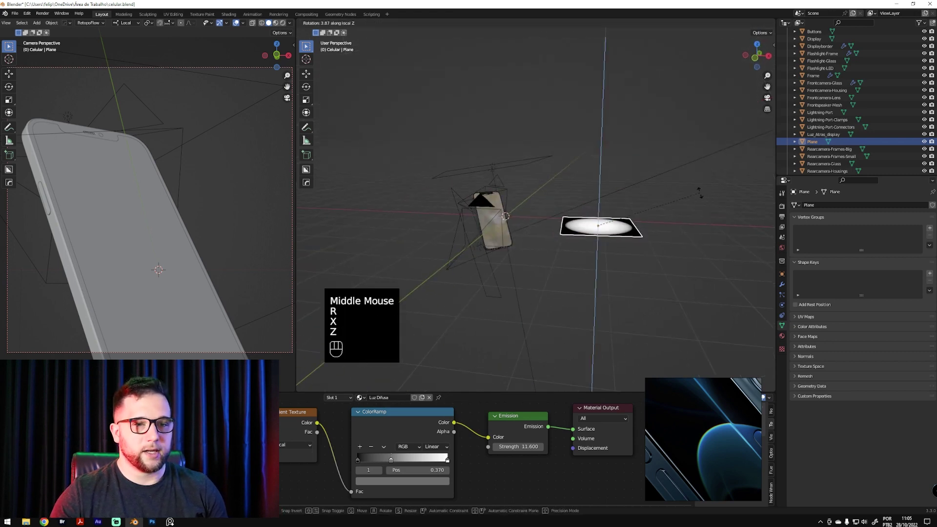
key(y)
key(u)
click(581, 213)
key(g)
click(534, 168)
middle_drag(535, 168, 559, 233)
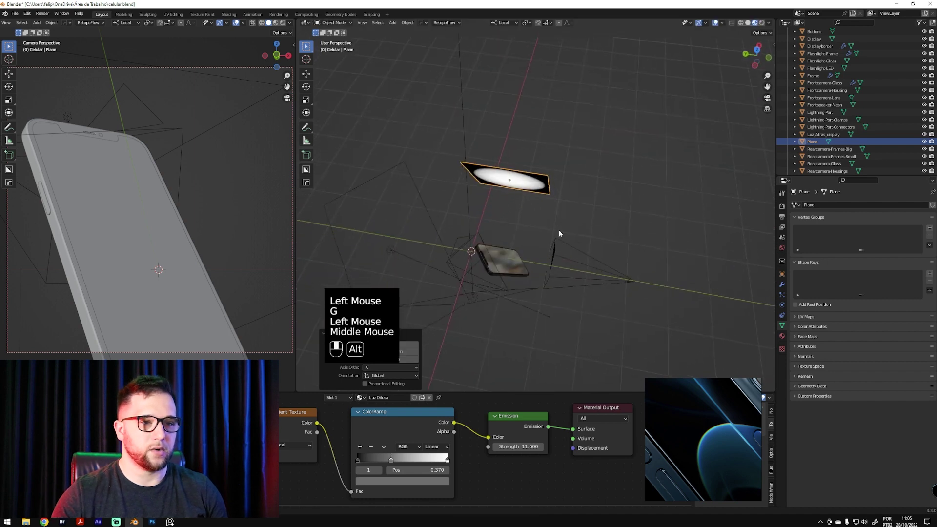
Switch the camera viewport to Rendered shading and the larger viewport to Solid
click(283, 23)
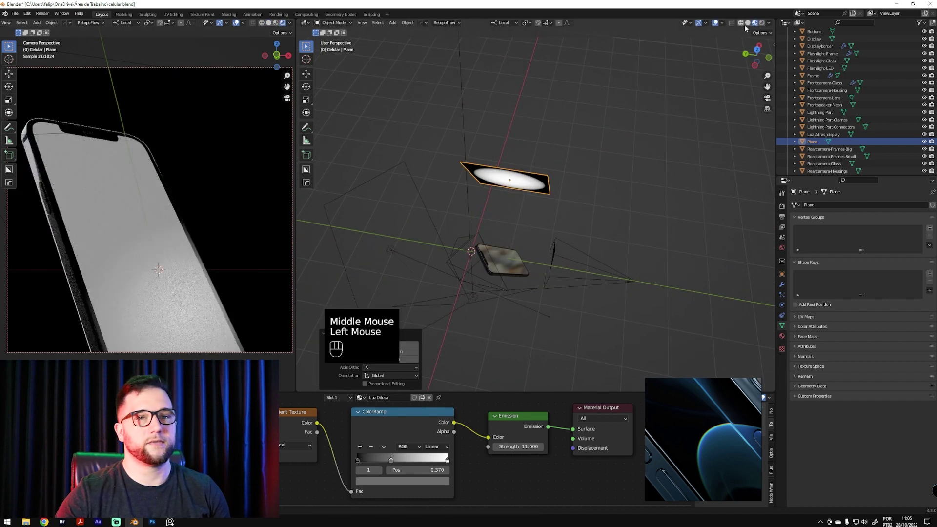
click(740, 22)
click(748, 22)
Reposition the upright light plane beside the phone to shift its soft reflection across the display
mouse_move(546, 293)
middle_down()
mouse_move(559, 307)
mouse_move(590, 176)
middle_up()
key(g)
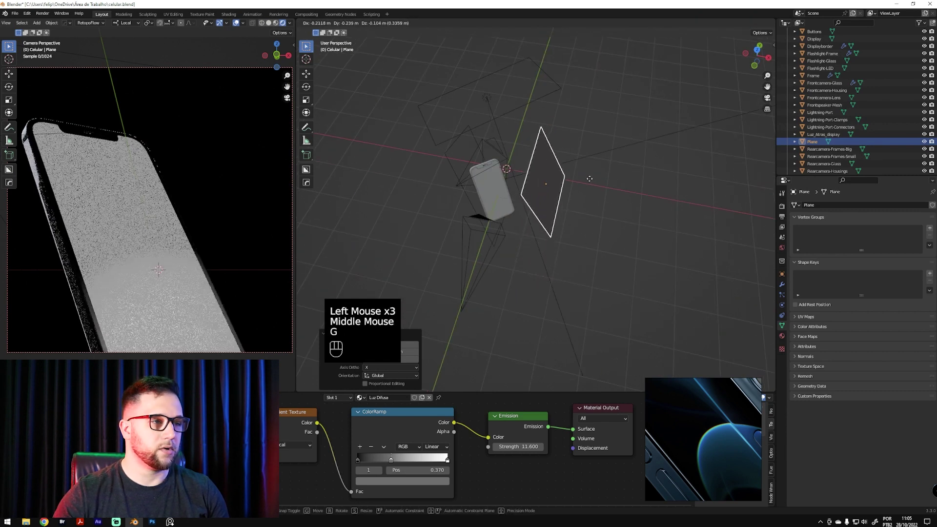
click(596, 165)
Delete the middle grey stop from the ColorRamp
shift+middle_drag(512, 442, 485, 436)
drag(397, 447, 404, 449)
click(403, 447)
click(381, 432)
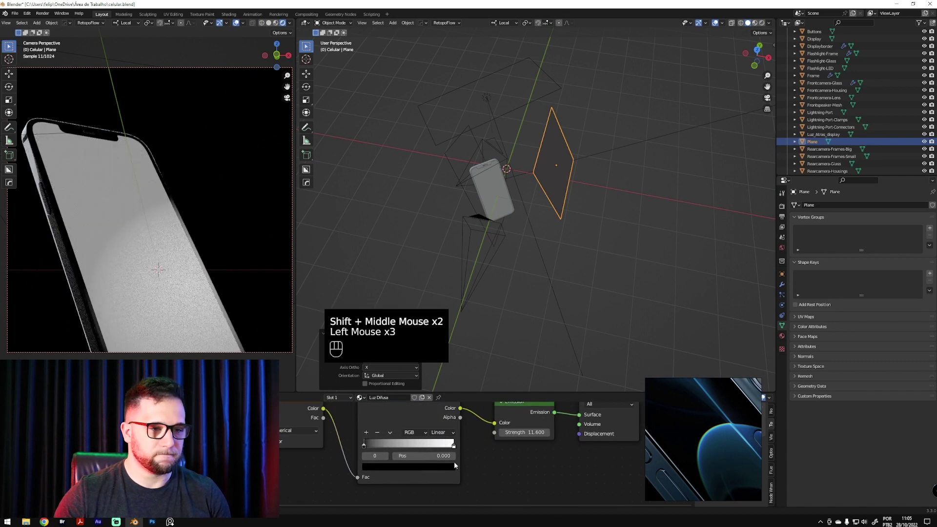
In top view, rotate the light plane to angle it beside the phone and move it to refine the display reflection
key(g)
click(610, 203)
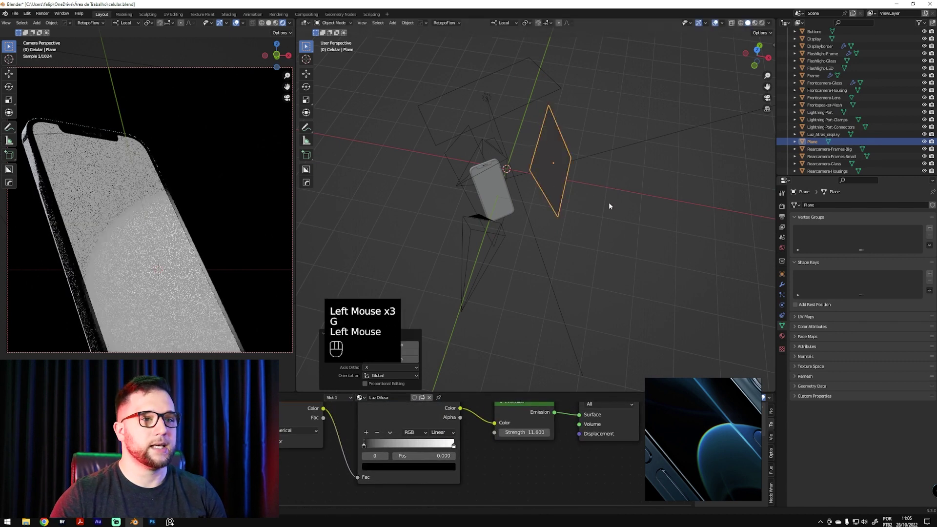
key(grave)
click(615, 127)
key(r)
click(637, 153)
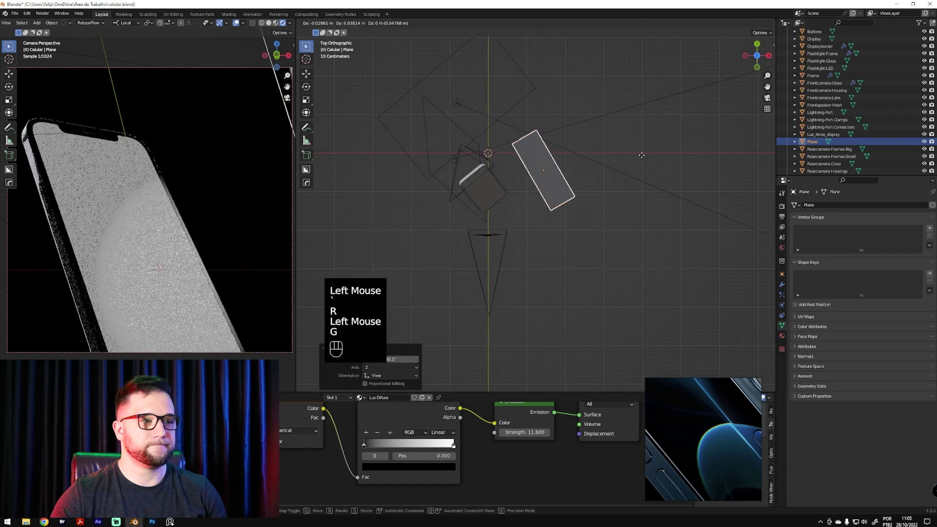
key(g)
click(643, 115)
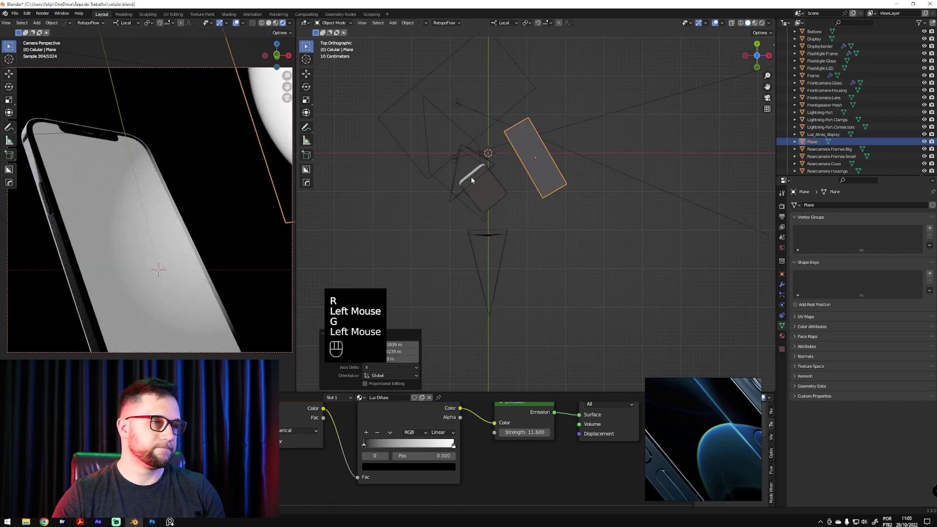
Shift the ColorRamp's white stop inward to position 0.945
click(365, 445)
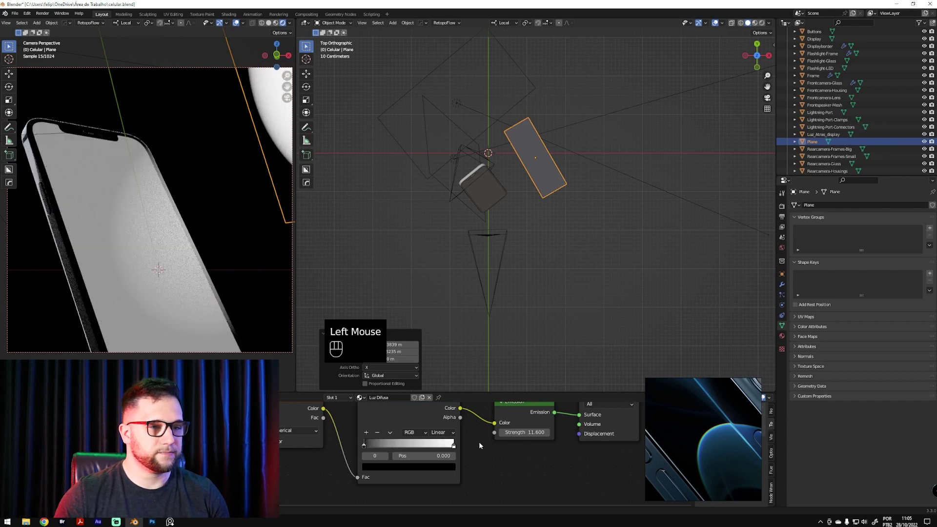
click(454, 445)
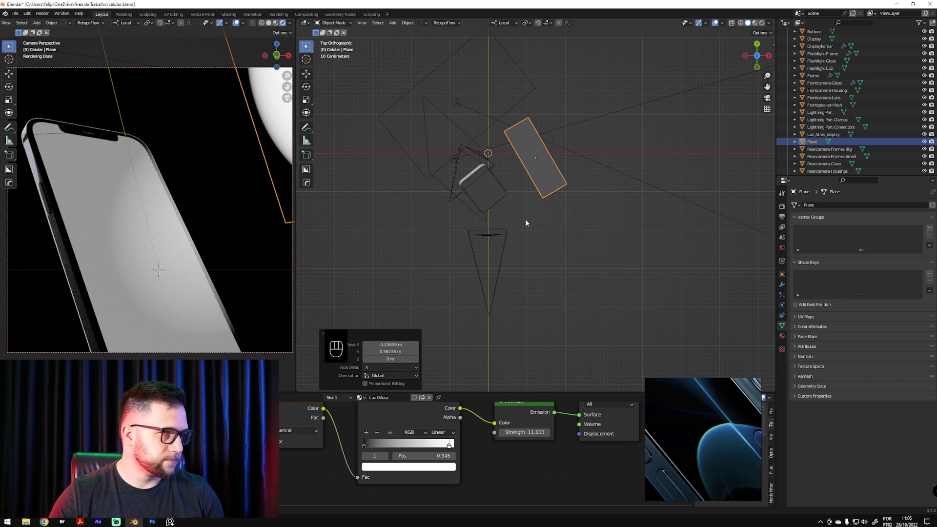
Change the light material's Gradient Texture type from spherical to Linear
middle_drag(488, 468, 484, 408)
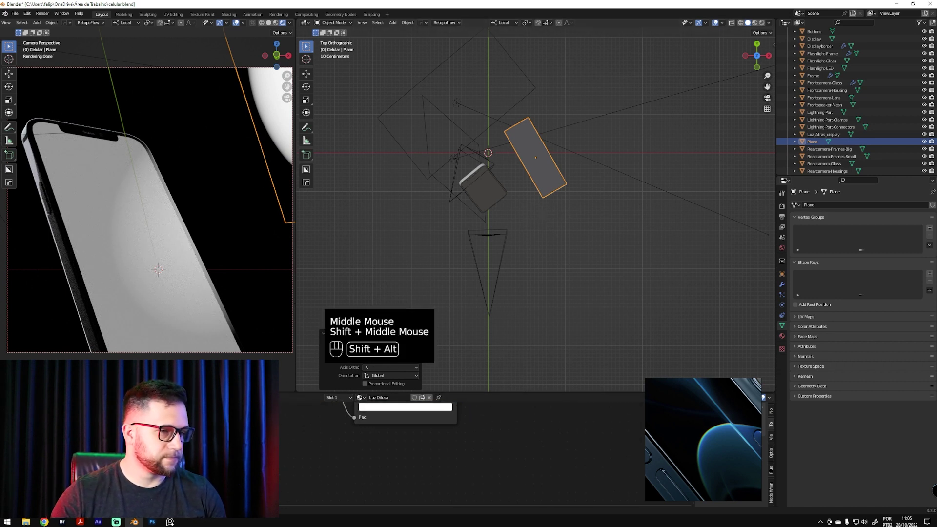
drag(215, 439, 222, 439)
middle_drag(222, 439, 222, 461)
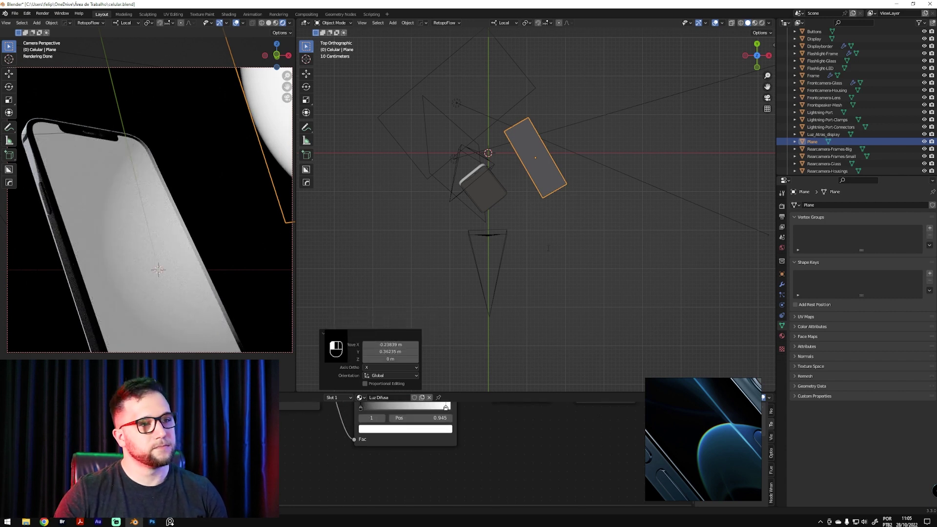
key(shift+alt)
shift+middle_drag(455, 462, 451, 507)
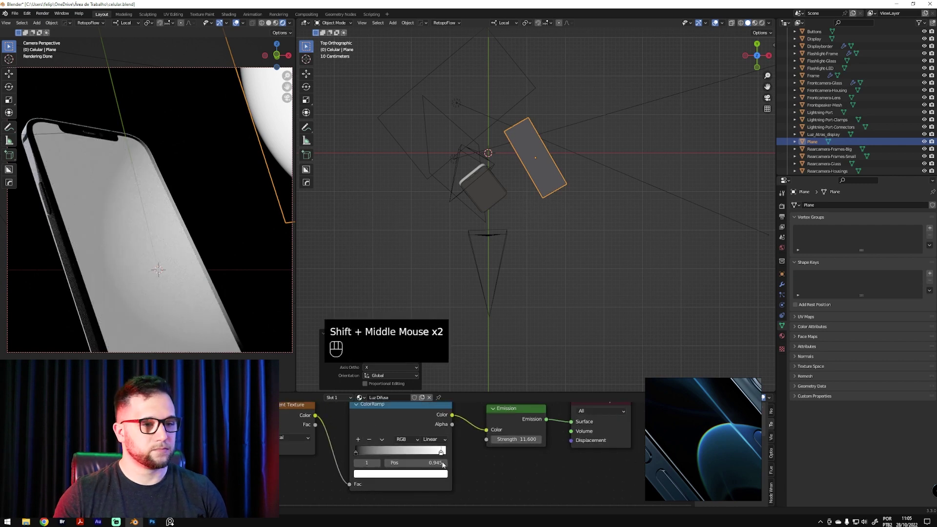
click(281, 438)
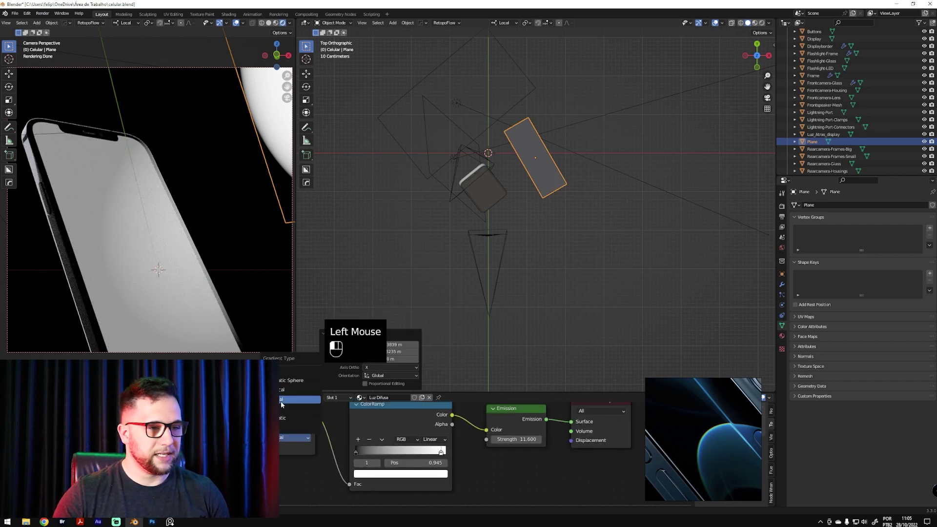
click(284, 427)
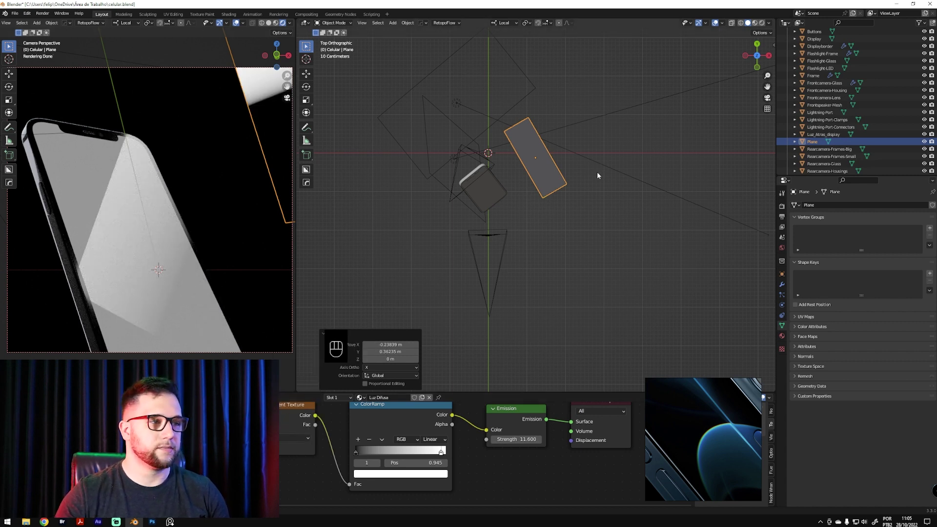
Enlarge the light plane about 2.8 times and move it farther away from the phone
middle_drag(591, 265, 564, 181)
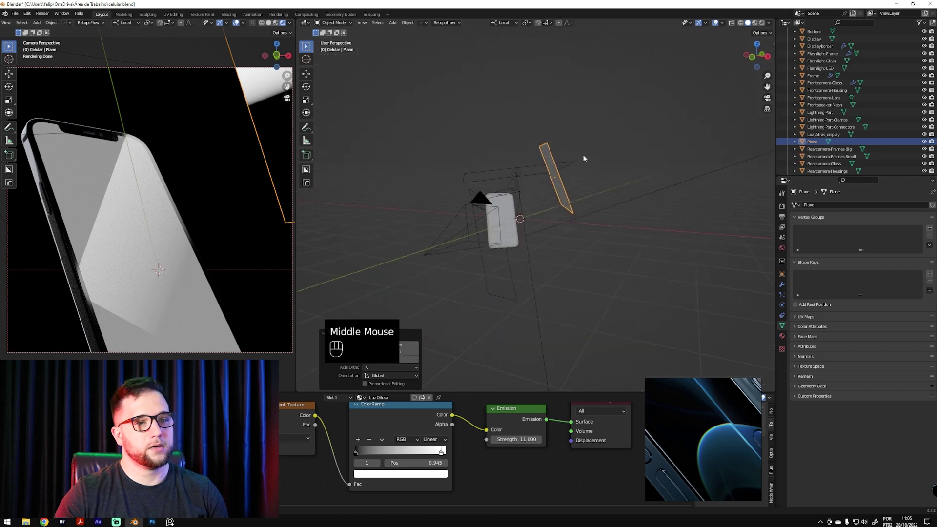
key(g)
click(587, 185)
key(s)
click(633, 137)
key(g)
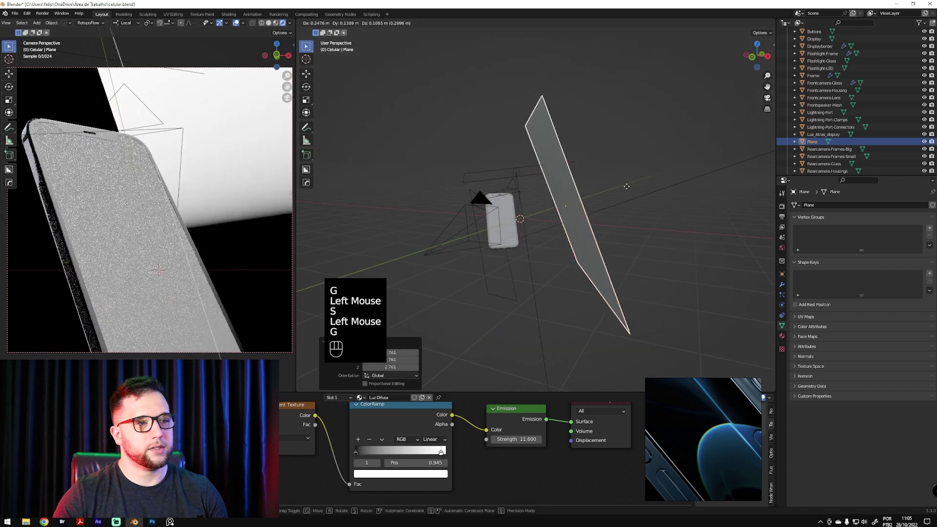
click(656, 130)
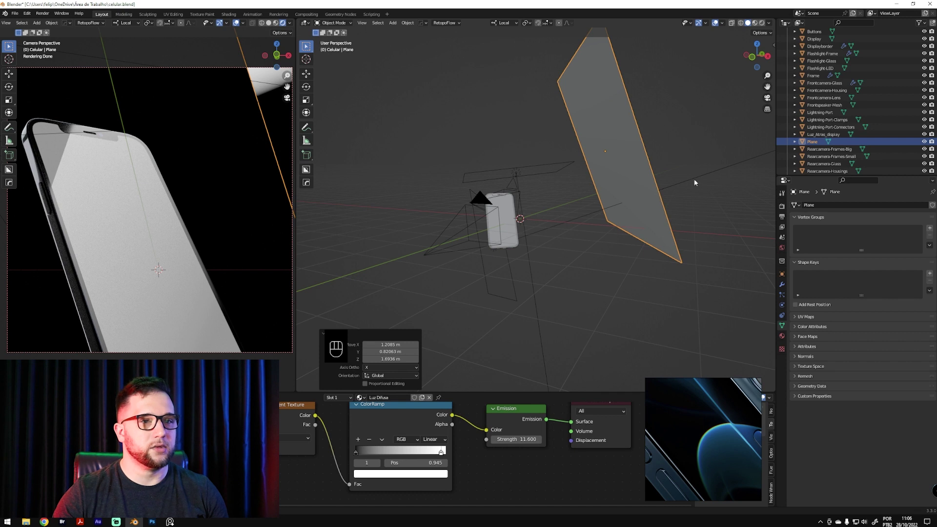
middle_drag(680, 186, 672, 168)
key(r)
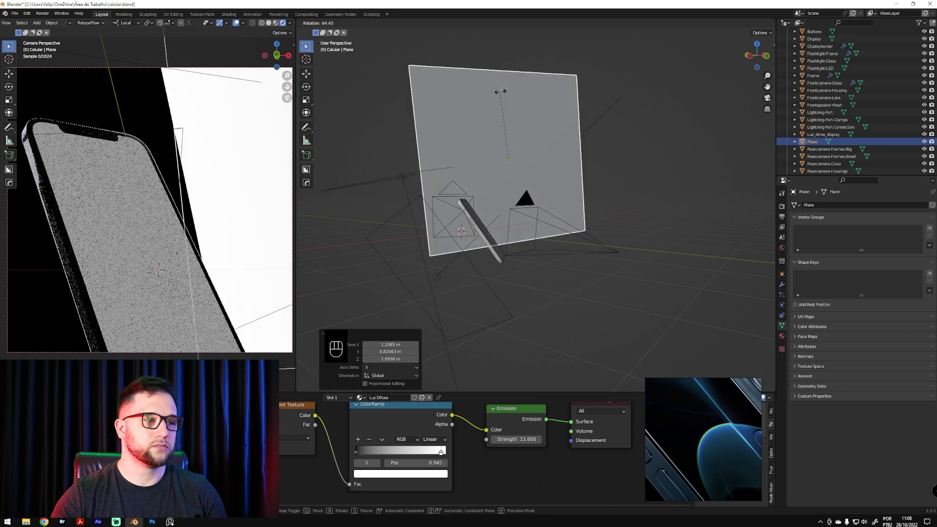
click(520, 96)
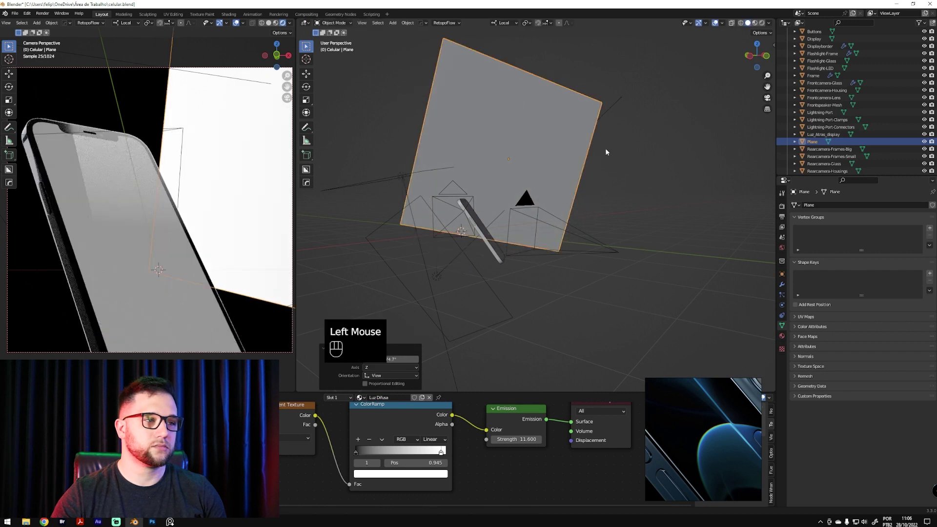
key(r)
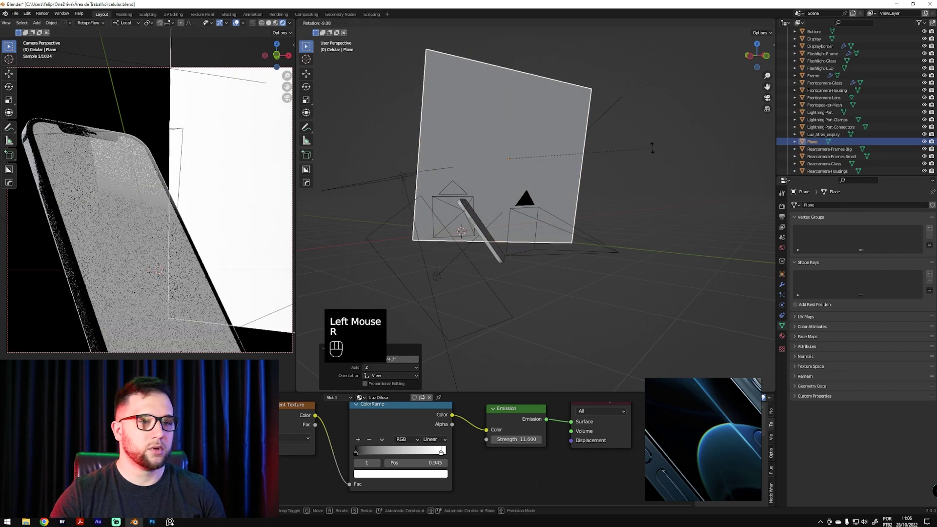
key(ctrl)
key(Escape)
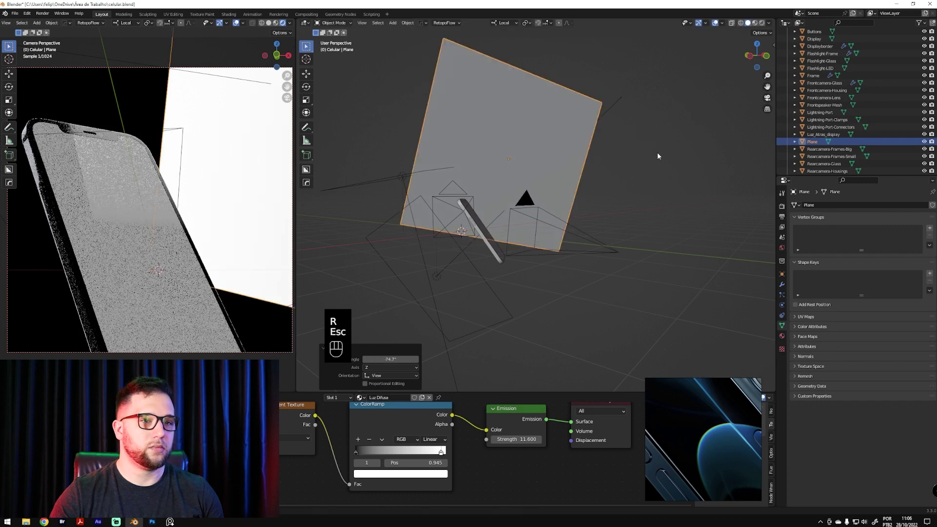
key(ctrl+z)
Rotate the light plane in snapped increments within its own face to turn the gradient's direction
key(r)
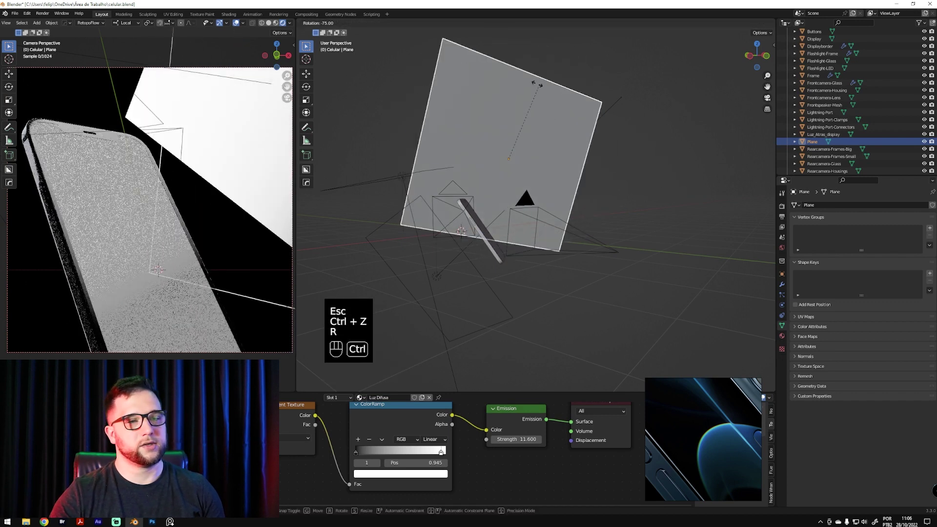
ctrl+click(521, 78)
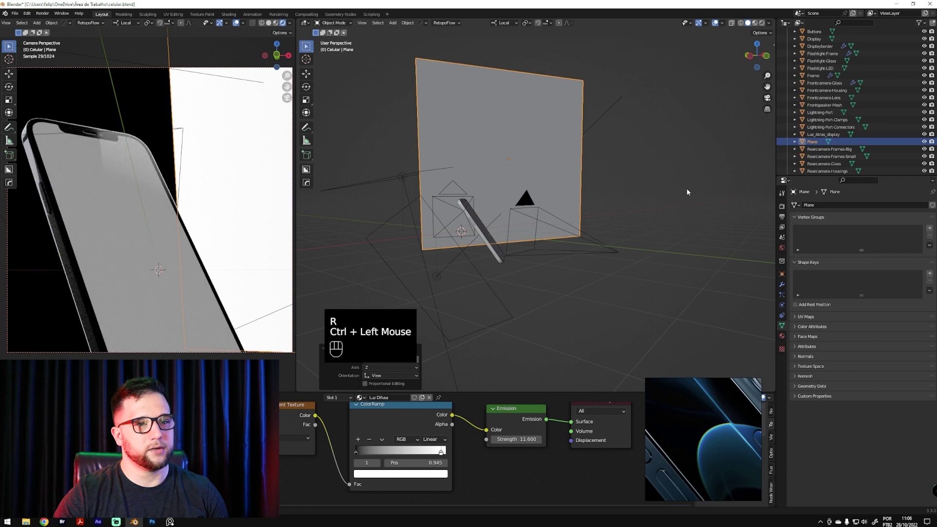
In top view, rotate the light plane to stand diagonally beside the phone and move it closer
key(grave)
key(r)
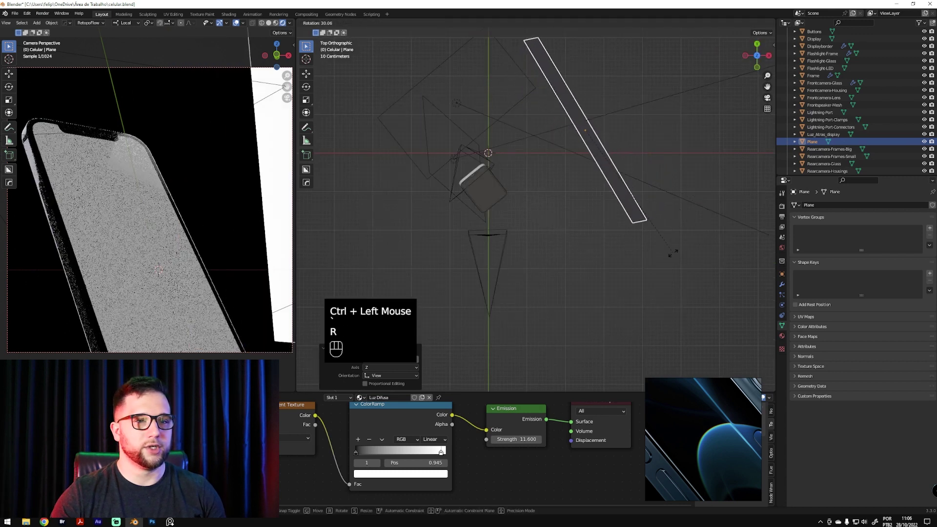
click(671, 256)
key(g)
click(654, 296)
key(r)
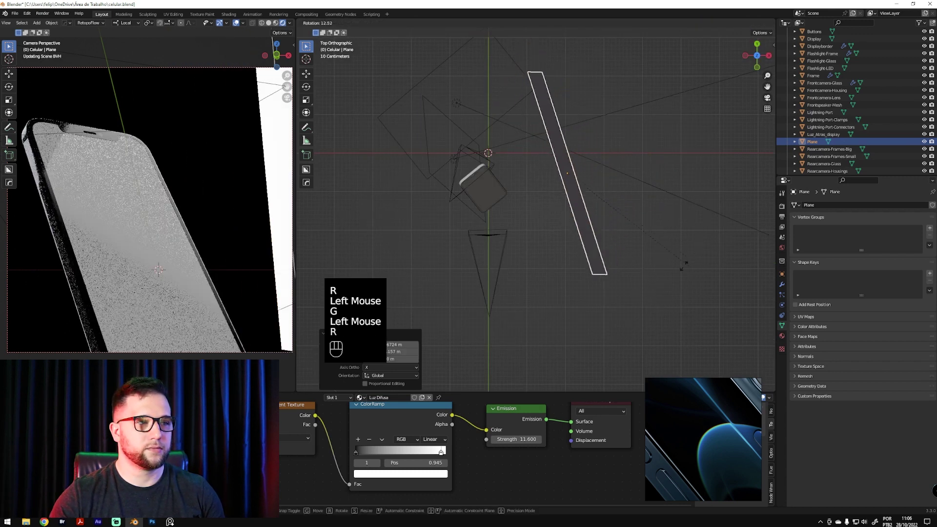
click(692, 230)
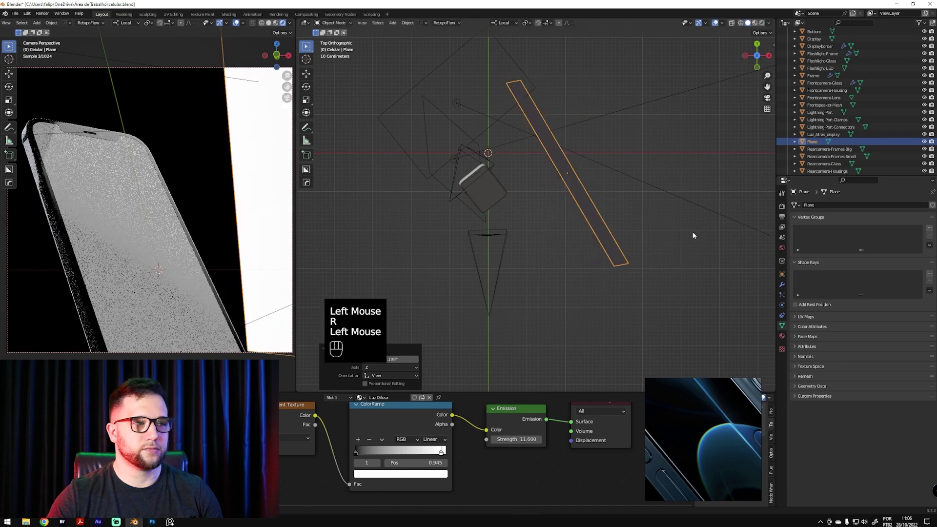
key(r)
key(x)
key(ctrl)
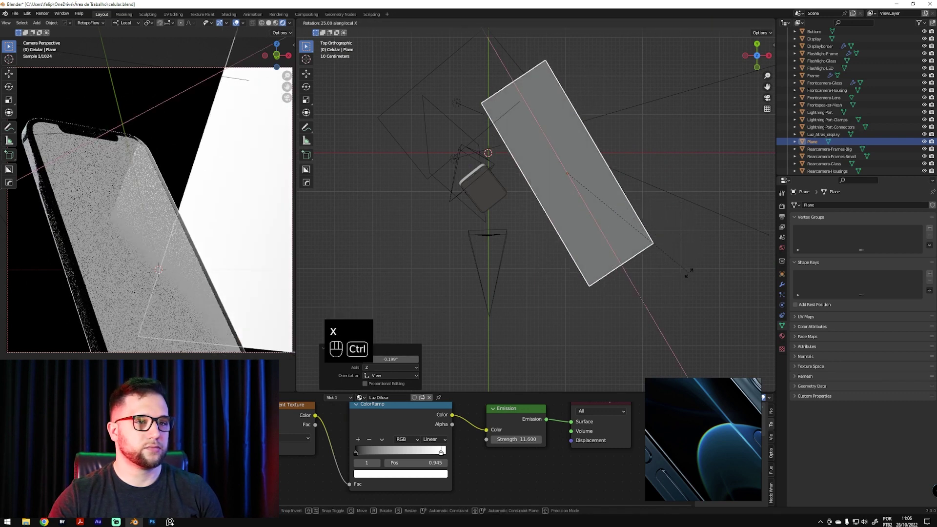
key(y)
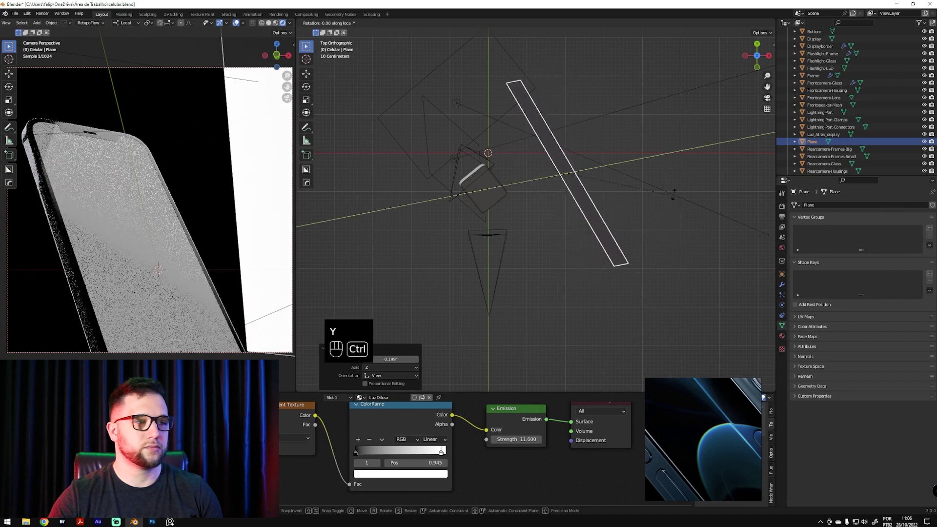
right_click(643, 267)
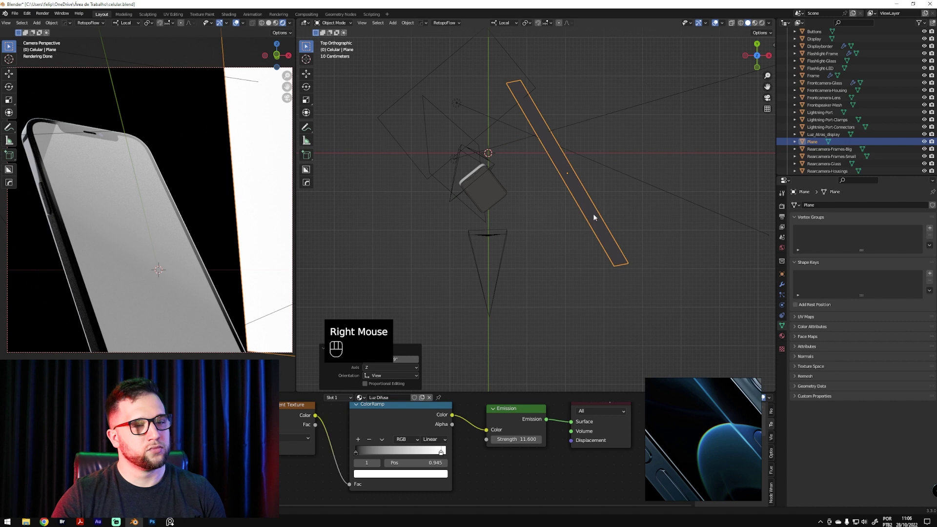
Set the ColorRamp's white stop to position 1.000 and reposition the ColorRamp node beside the Emission node
drag(443, 454, 371, 461)
click(456, 461)
drag(457, 460, 556, 460)
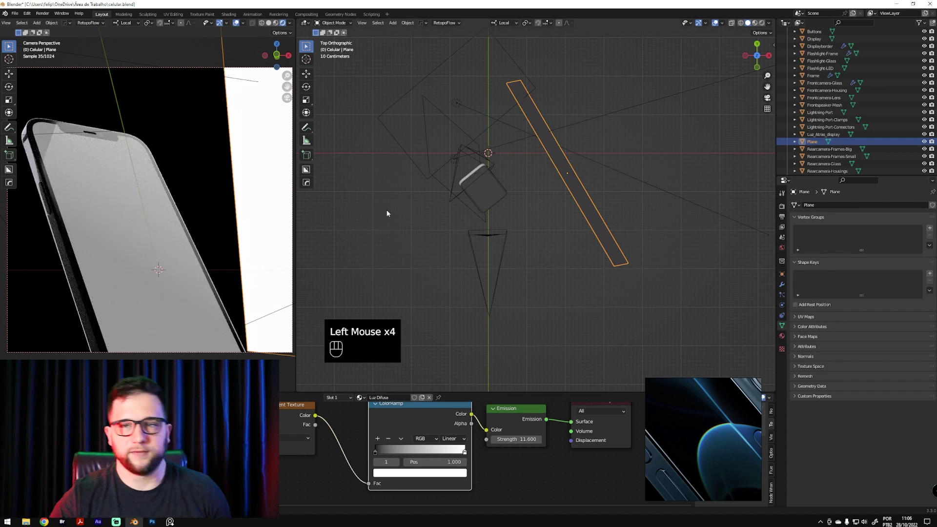
drag(432, 410, 403, 409)
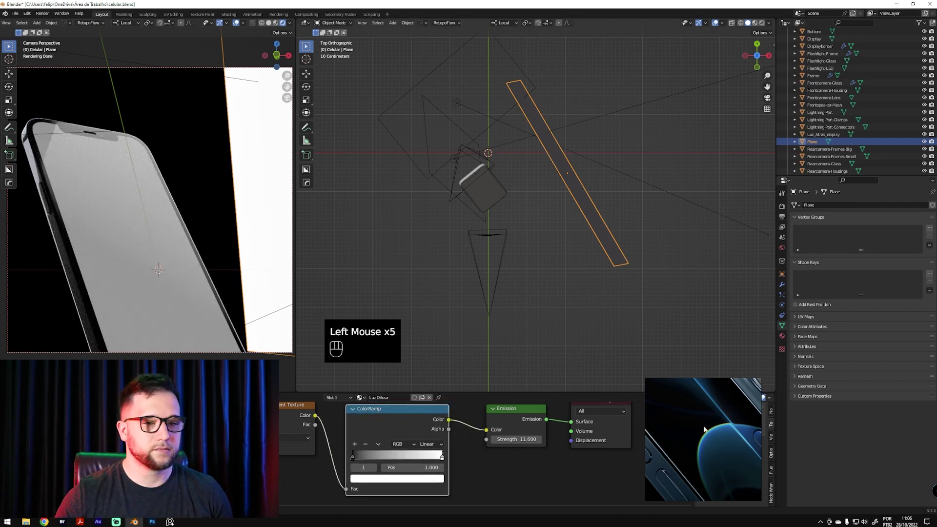
Zoom out the reference photo to examine the lighting across the whole phone
alt+drag(727, 409, 680, 427)
scroll(725, 404, down, 5)
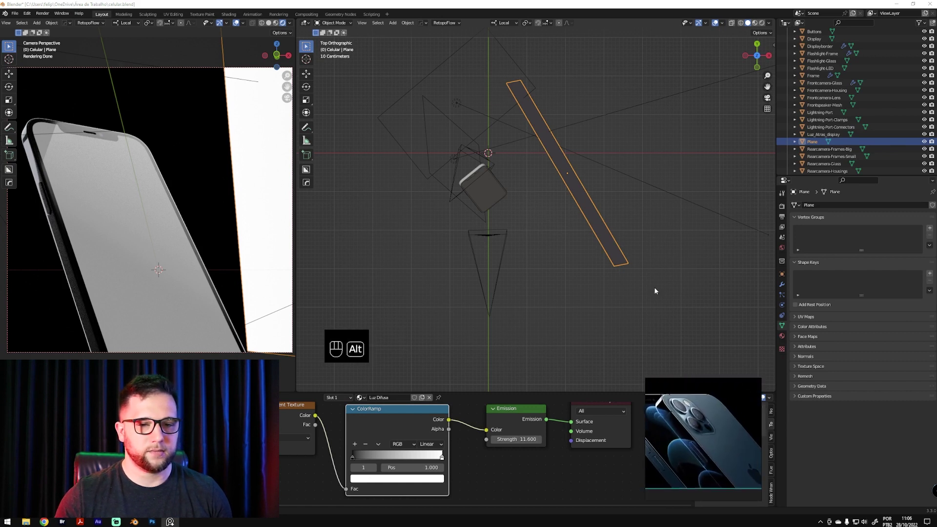
In front view, select the light plane and rotate it slightly to adjust its tilt beside the phone
click(587, 249)
key(grave)
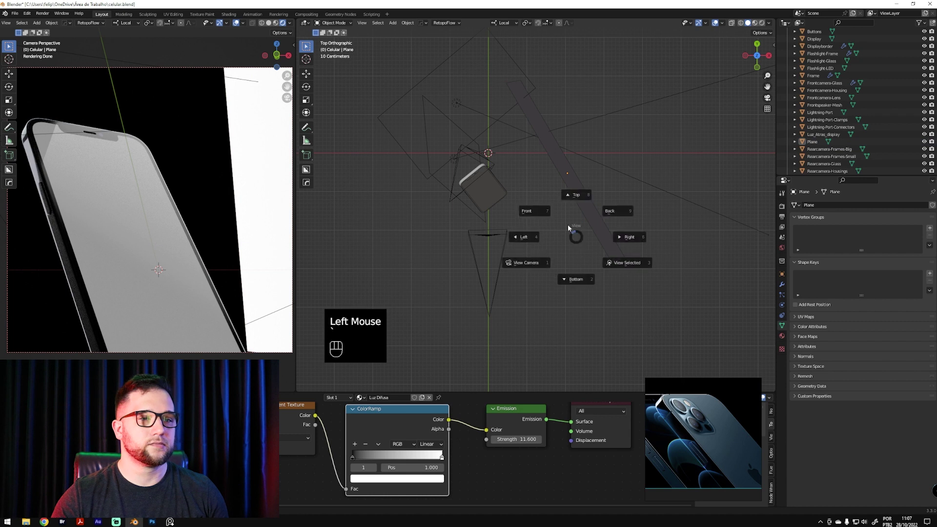
click(536, 211)
click(611, 177)
key(r)
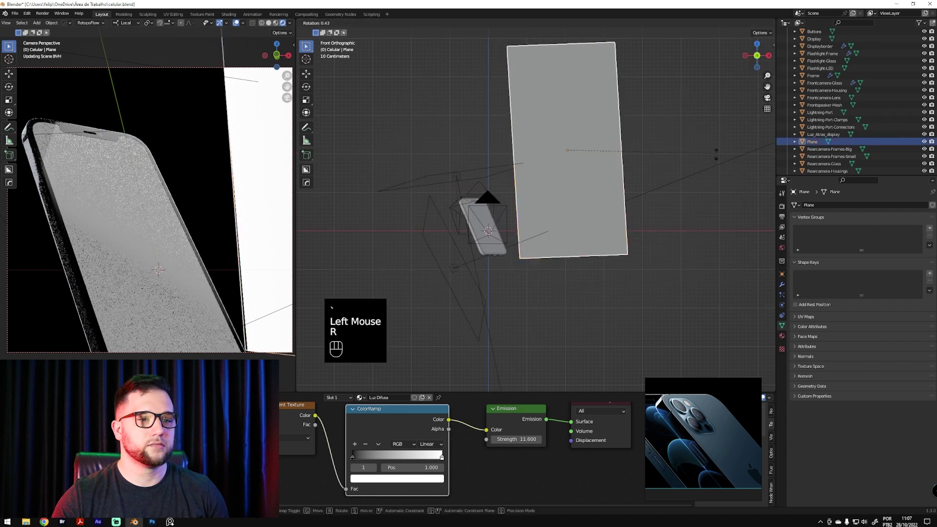
click(724, 135)
key(r)
click(712, 107)
key(r)
click(735, 104)
Rotate the light plane to lean over the phone and move it so its gradient falls across the display
key(grave)
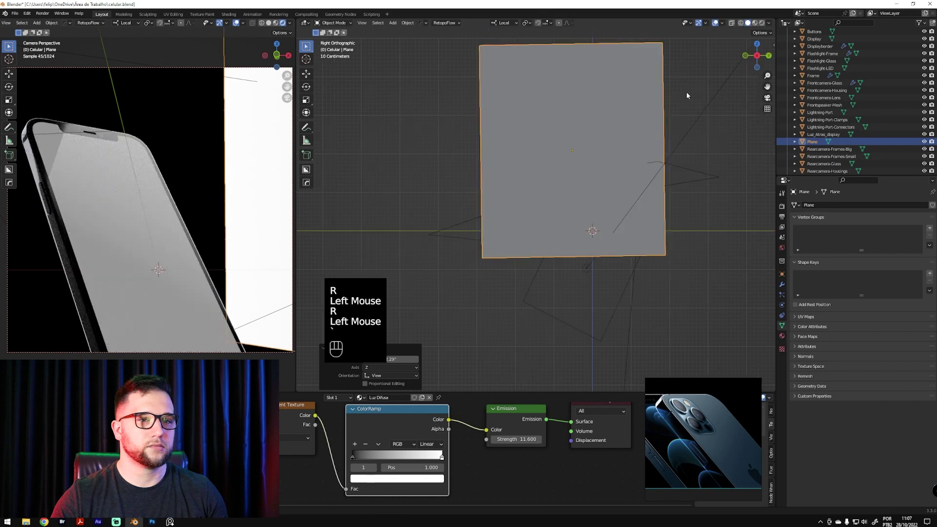
middle_drag(650, 139, 590, 124)
key(r)
click(534, 109)
key(g)
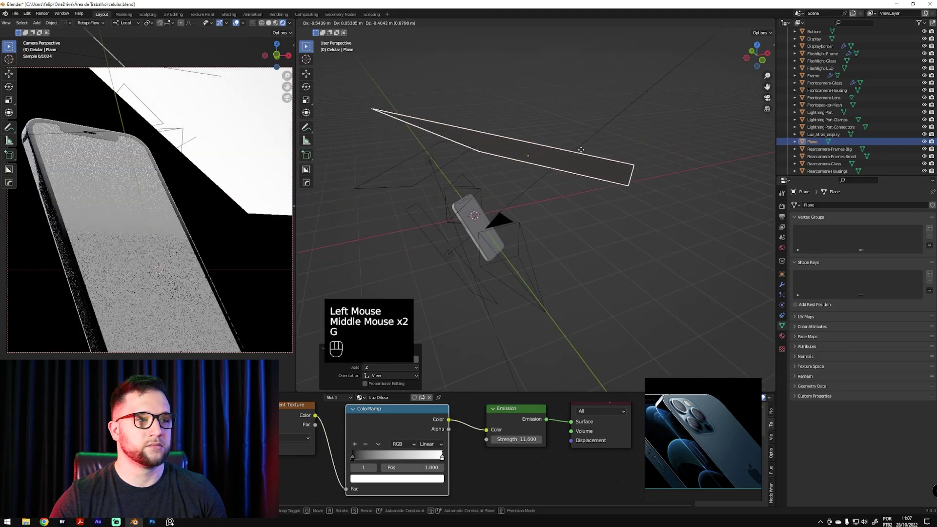
click(581, 148)
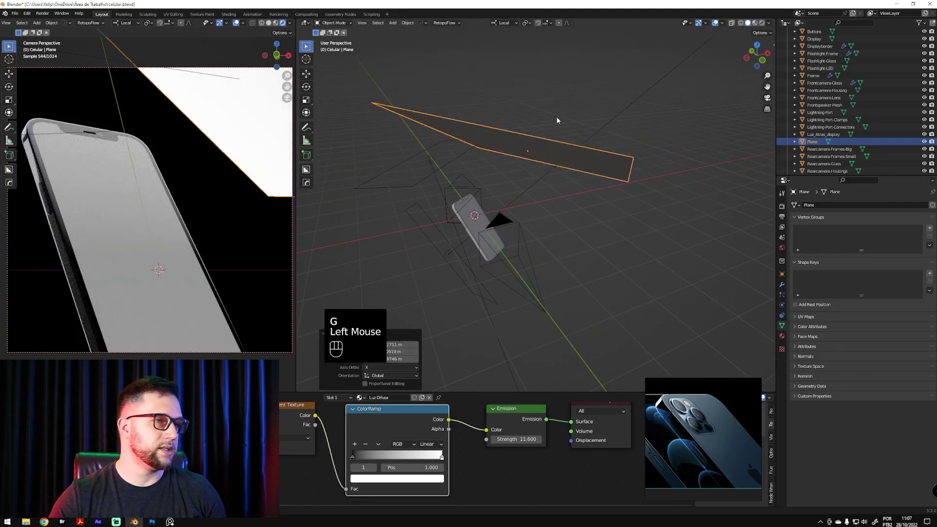
Move the light plane about 1.31 m along X and -0.73 m along Y, out of the camera's frame
middle_drag(495, 186, 485, 145)
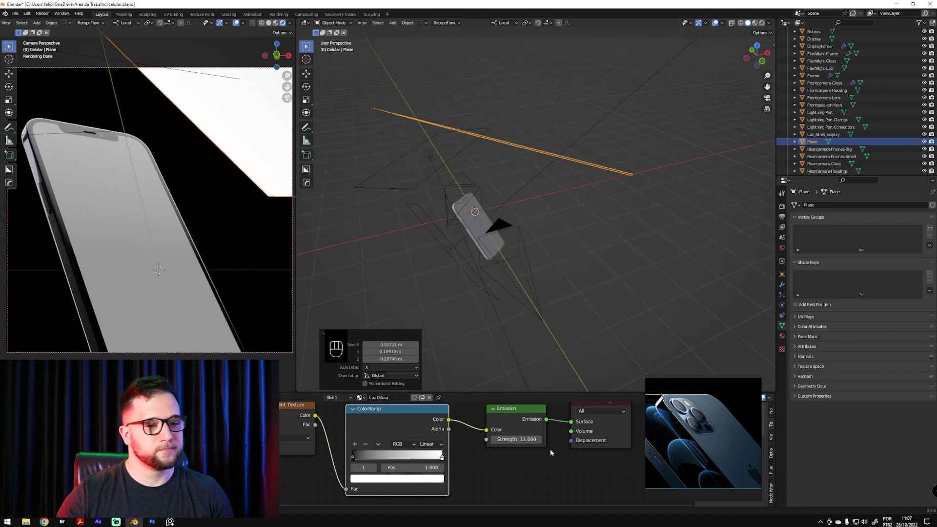
key(g)
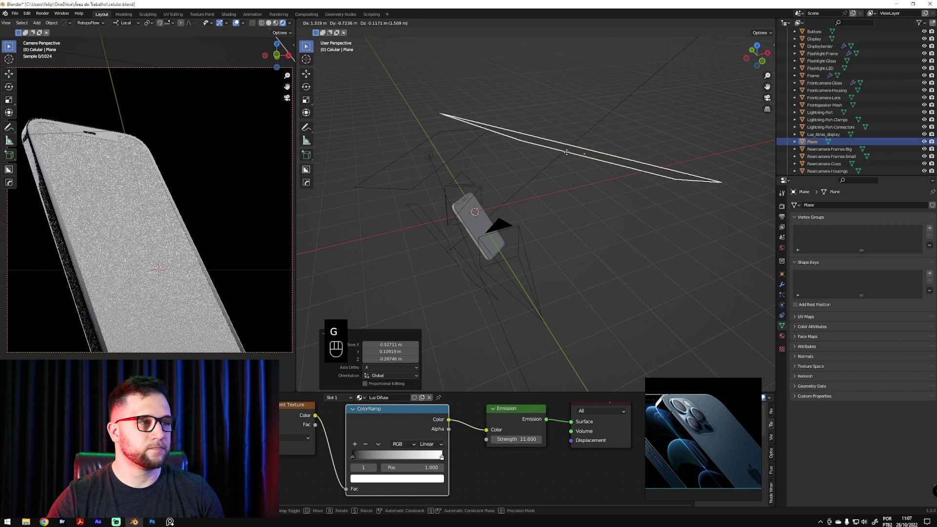
click(567, 154)
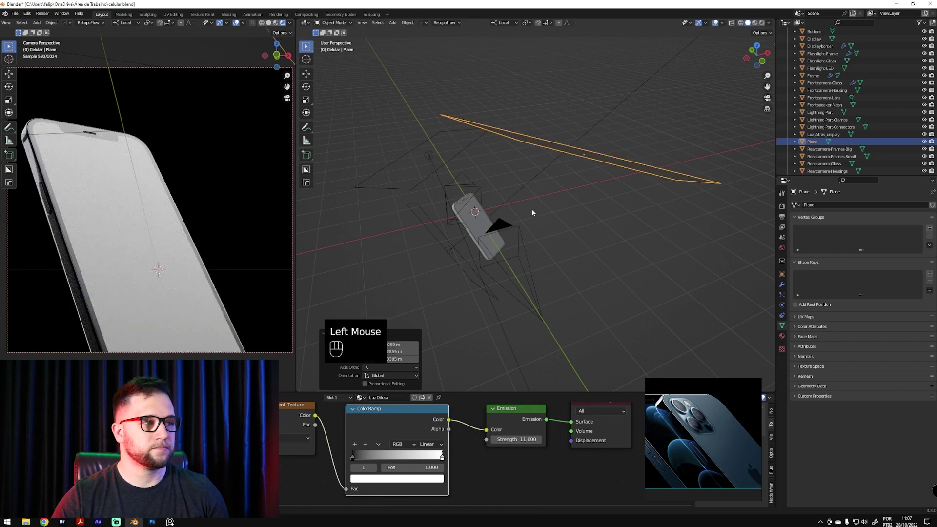
In top view, move the light plane beside the phone and rotate it about 18° around the vertical axis
key(grave)
click(557, 168)
key(g)
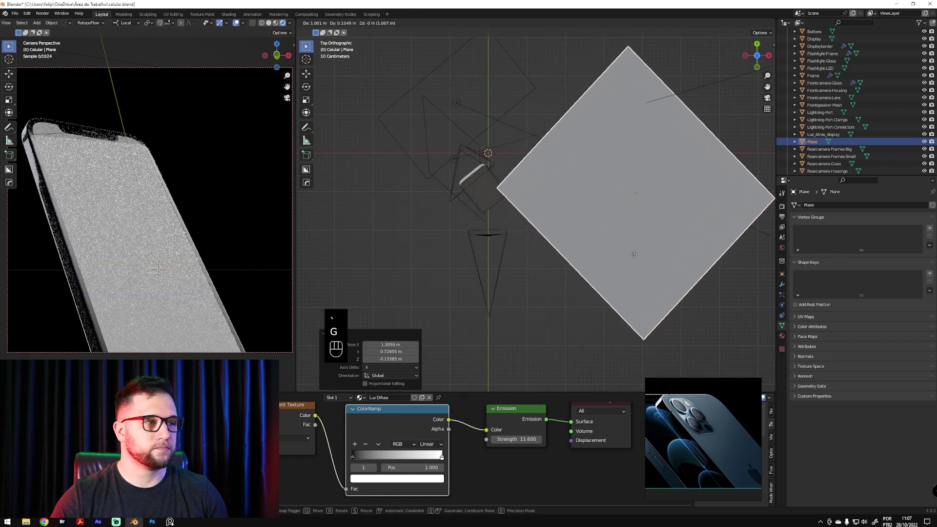
click(613, 191)
key(r)
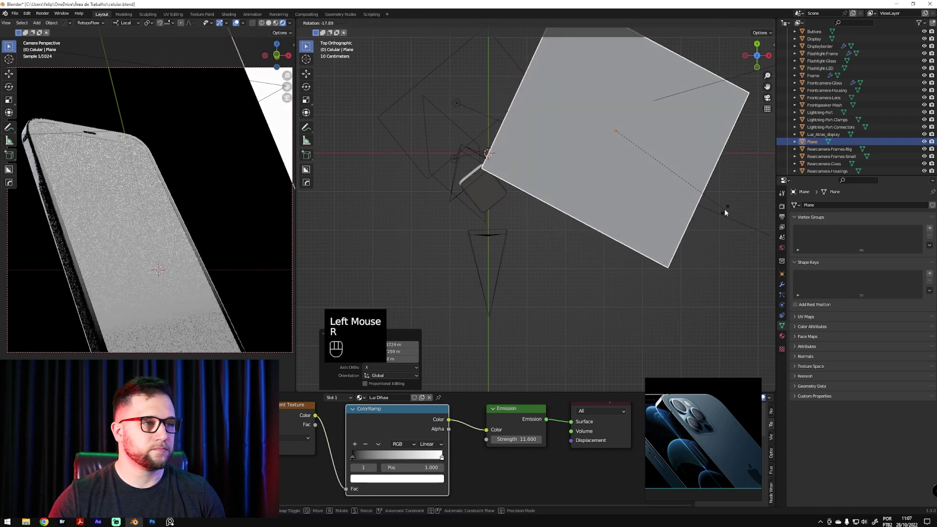
click(714, 212)
Move the light plane farther from the phone along X and Y and turn it a few degrees, refining the display's reflection edge
key(g)
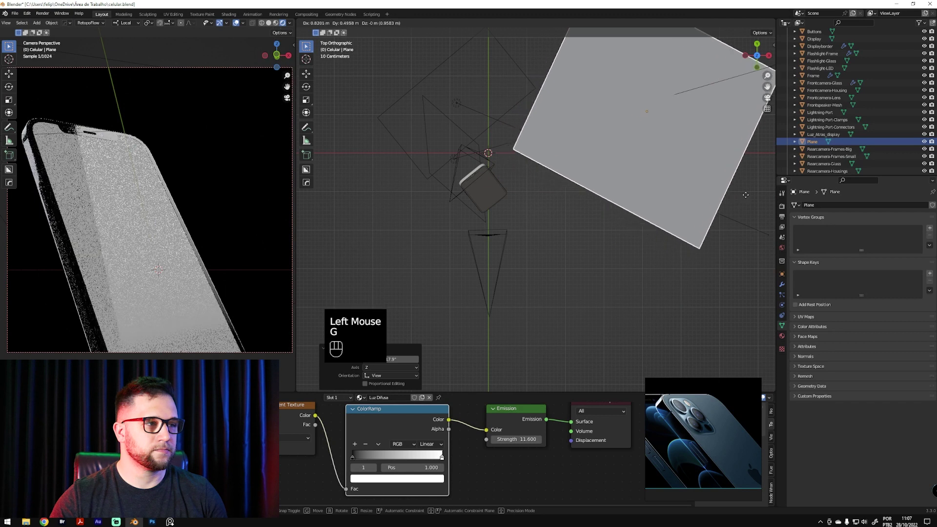
click(744, 220)
key(r)
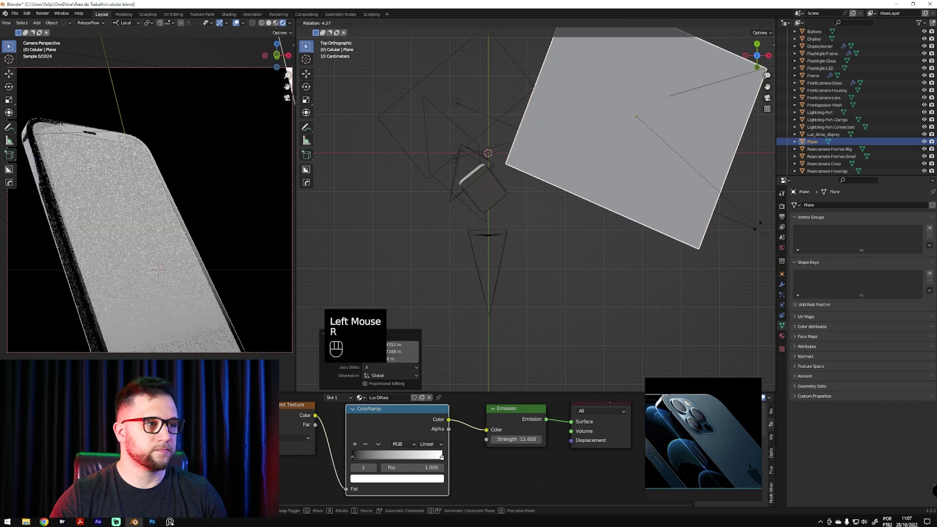
click(756, 225)
key(g)
click(772, 235)
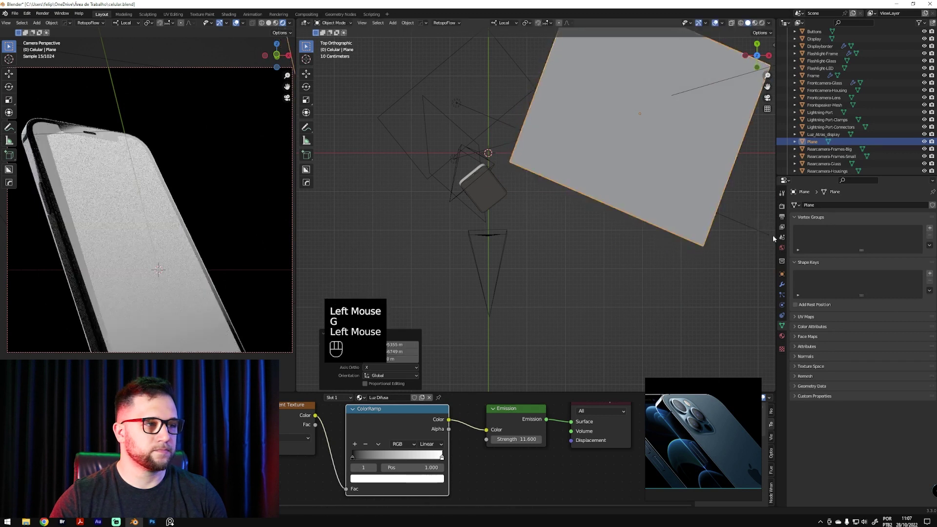
Rotate the light plane slightly more in top view and nudge it to shift the reflection near the display's notch
key(r)
click(767, 261)
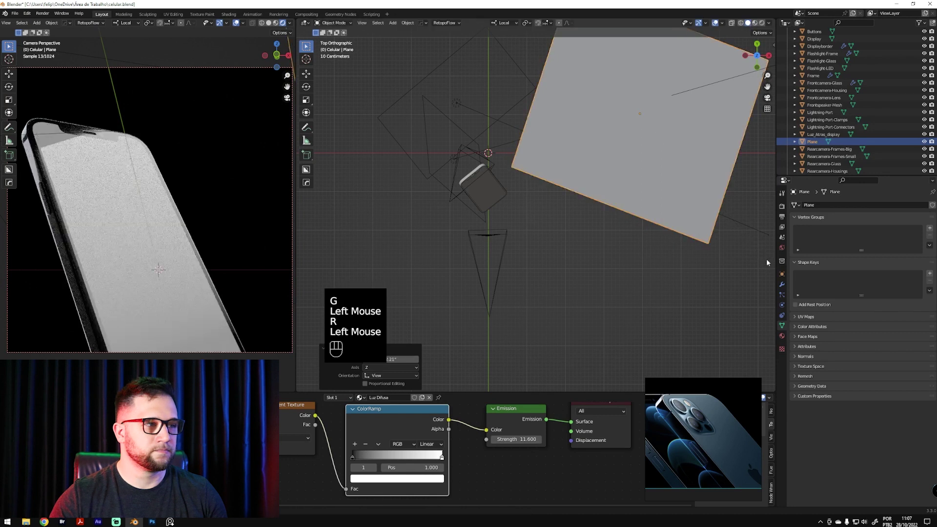
key(g)
click(766, 252)
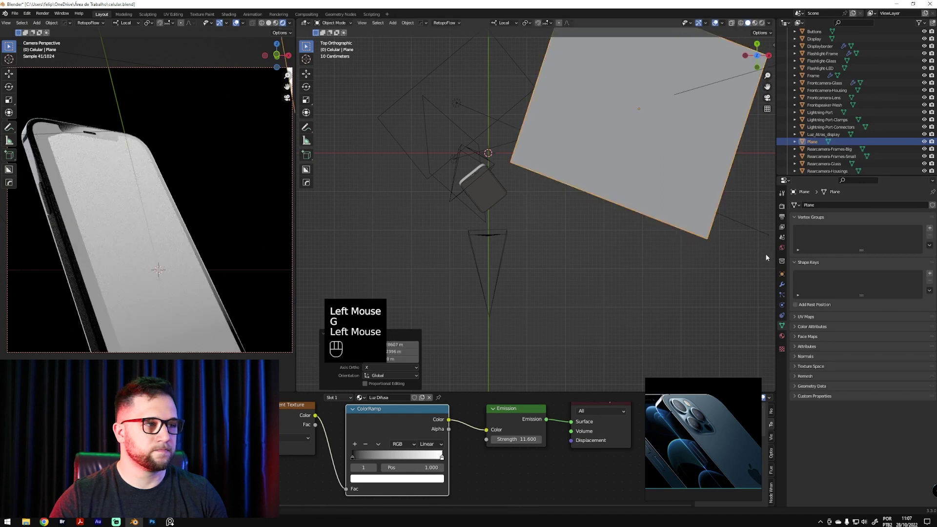
Move the light plane along negative X until its near corner overlaps the phone in top view, spreading its reflection over the display
key(g)
click(749, 251)
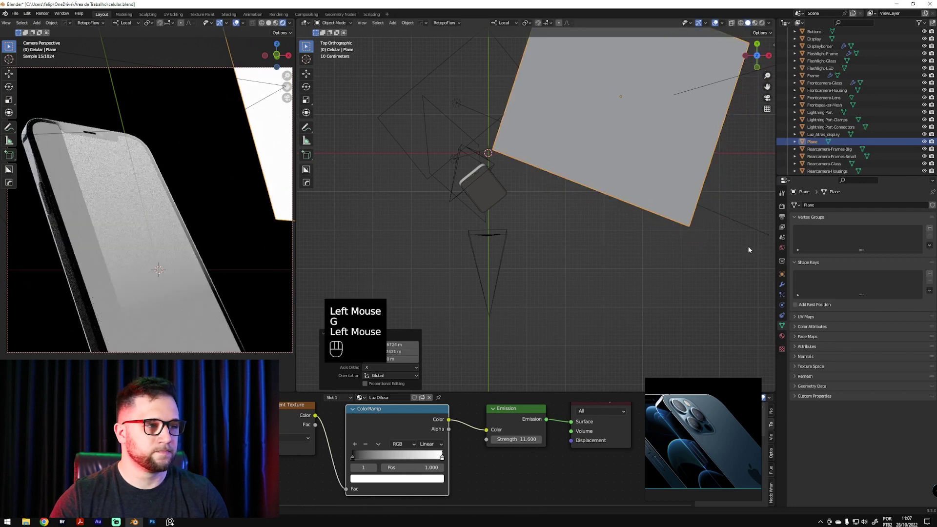
key(g)
click(731, 257)
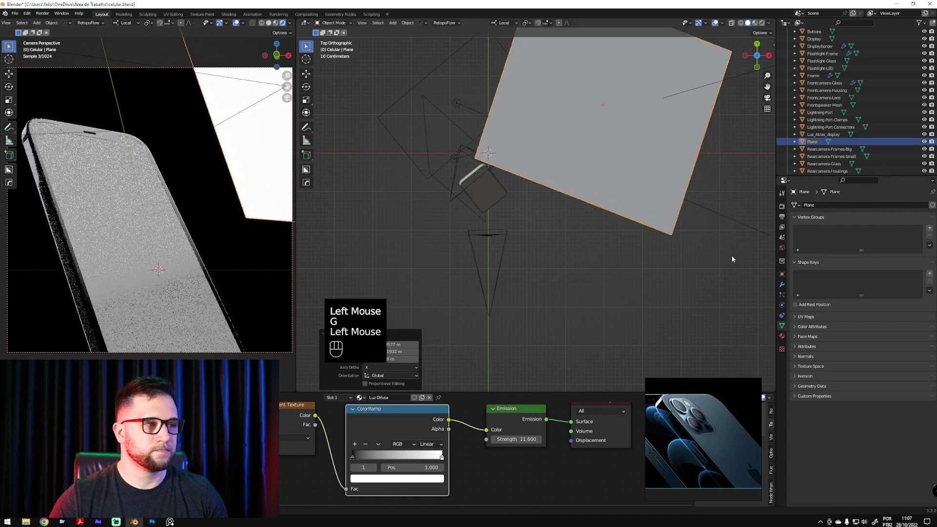
key(g)
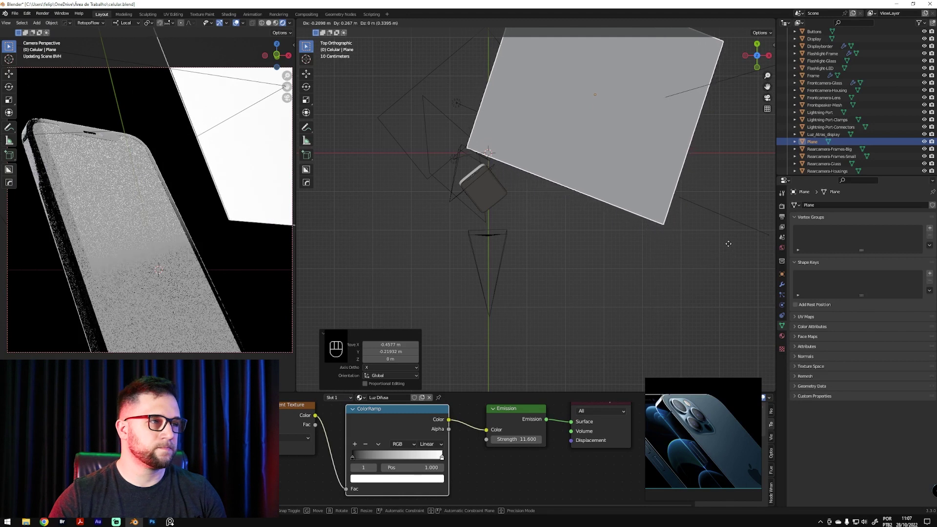
click(721, 268)
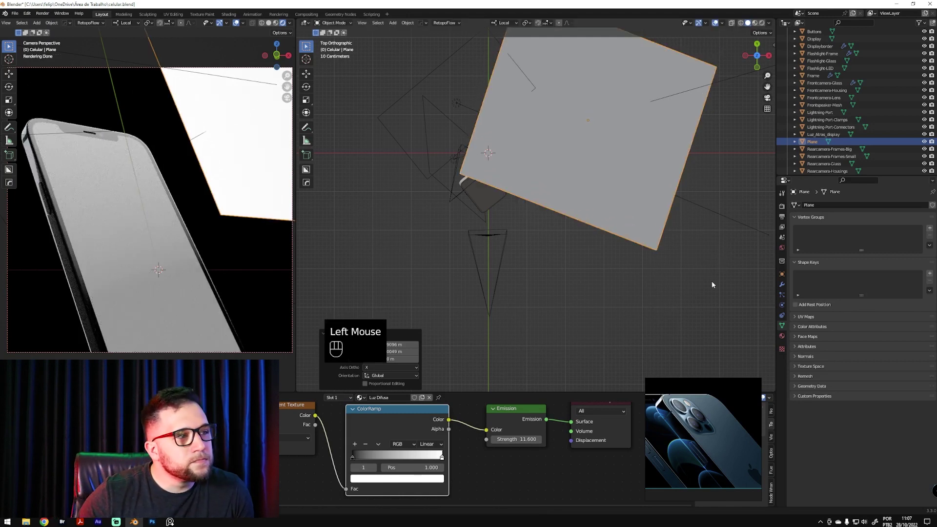
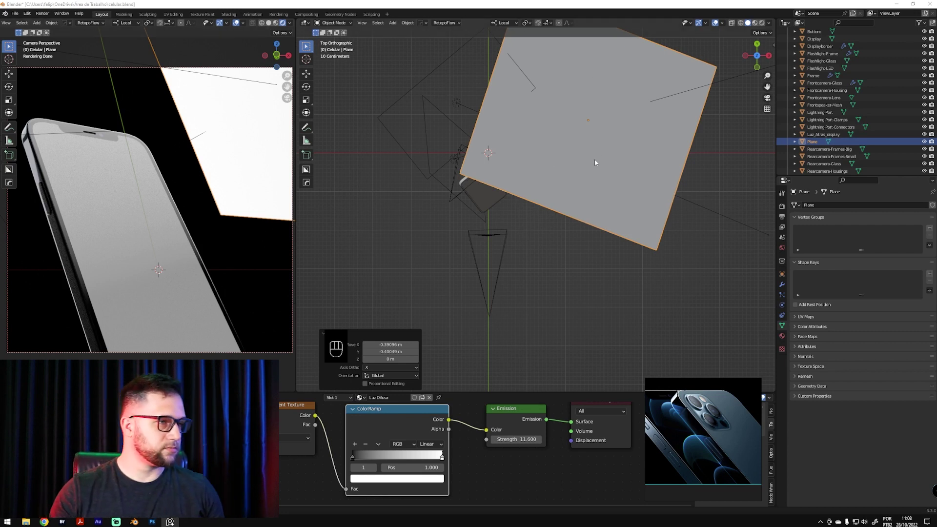
Delete the area light just in front of the phone
click(472, 214)
key(g)
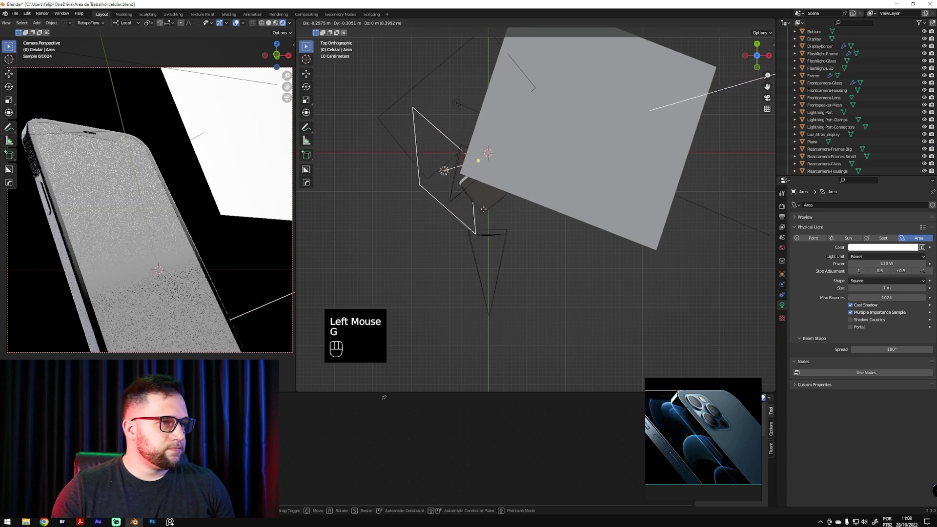
right_click(505, 203)
key(Delete)
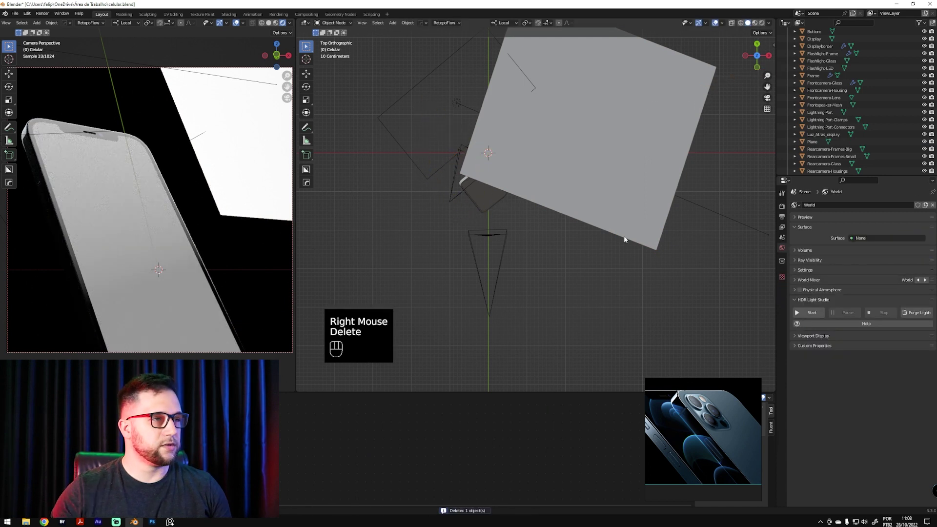
Duplicate the gradient light plane and place the copy on the opposite side of the phone in top view
click(630, 188)
key(shift+d)
click(414, 269)
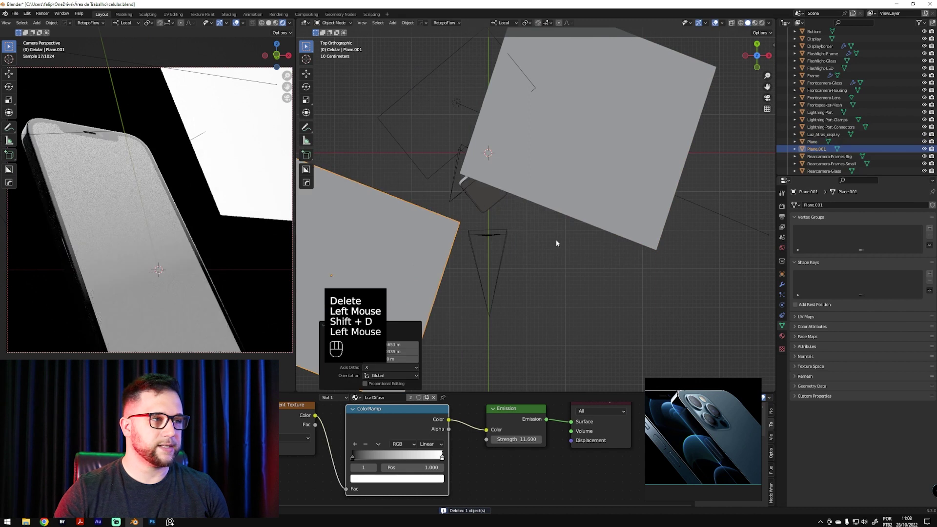
Rotate the duplicated light plane from the front and other angles until it stands steeply beside the phone
key(grave)
click(502, 226)
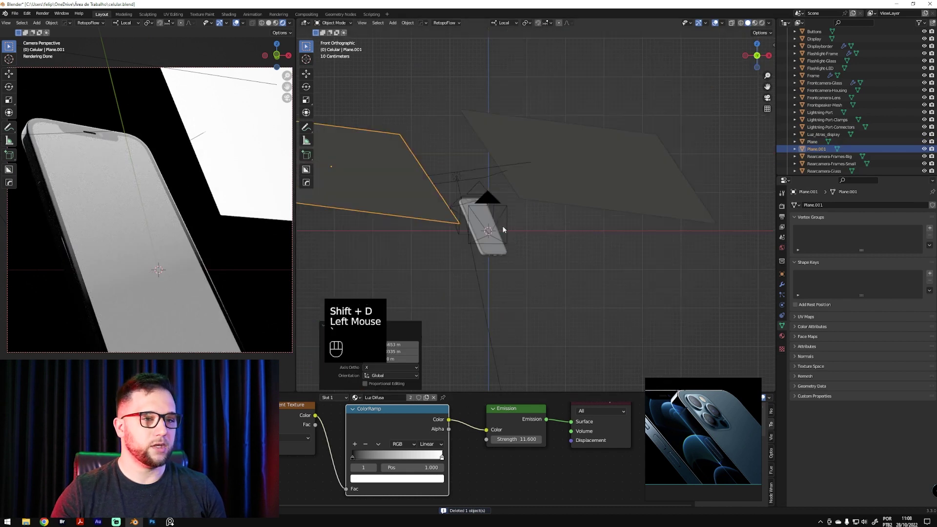
key(r)
click(321, 97)
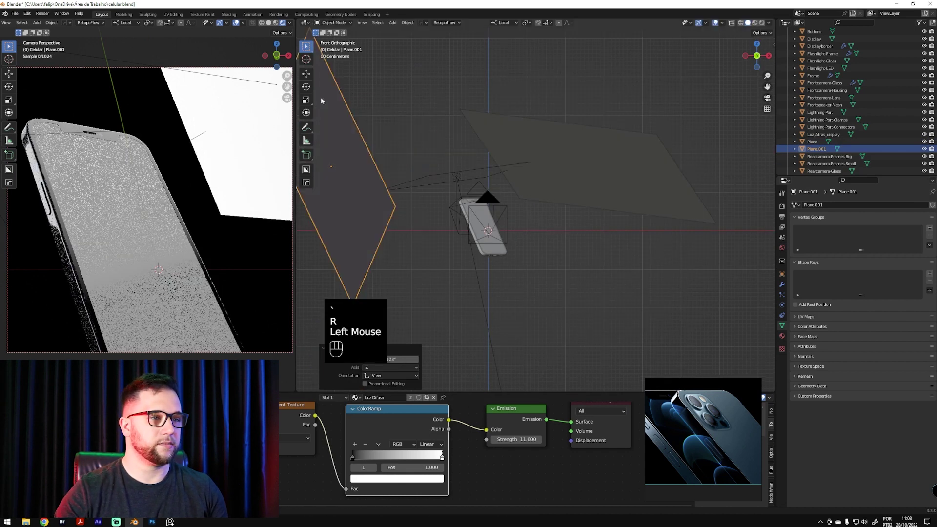
middle_drag(616, 236, 652, 232)
key(r)
click(664, 206)
middle_drag(455, 201, 649, 249)
key(r)
click(690, 217)
Move the duplicated light plane closer to the phone so that it lights the side frame
middle_drag(690, 217, 480, 185)
middle_drag(480, 186, 496, 157)
key(g)
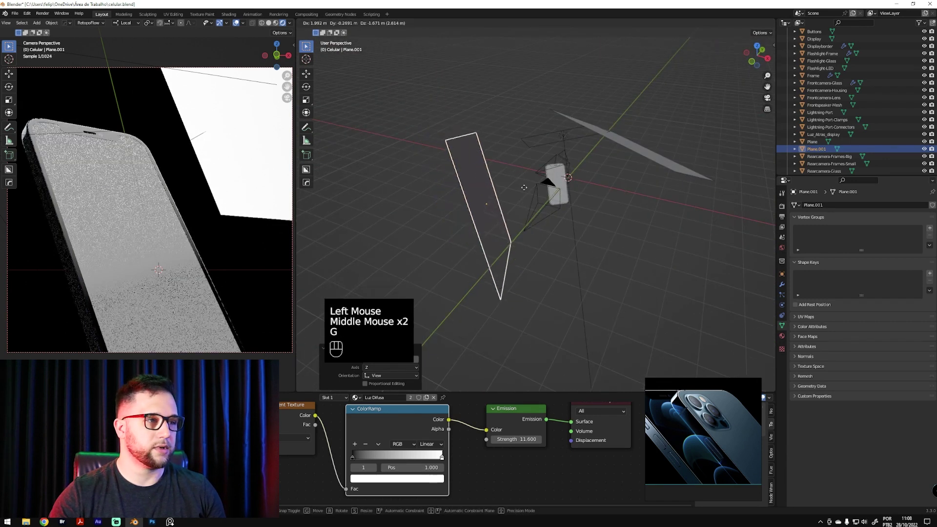
click(532, 146)
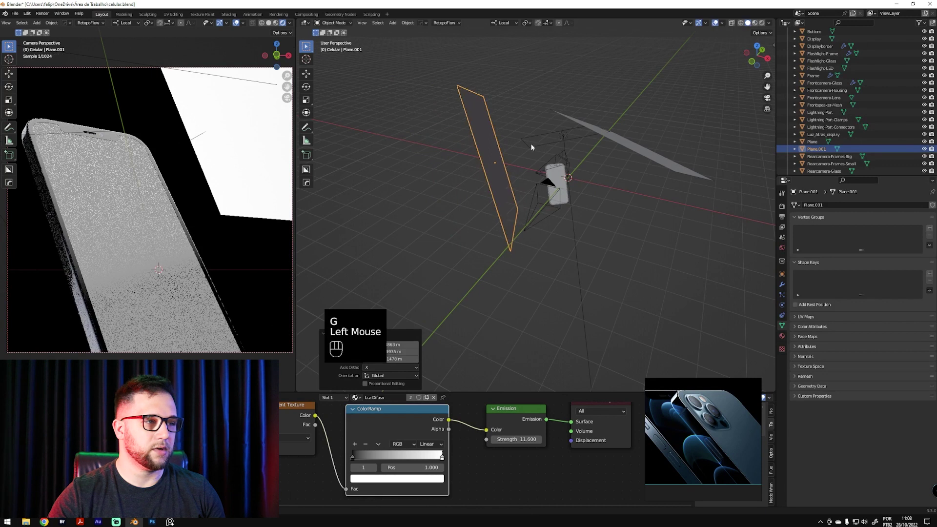
mouse_move(463, 183)
middle_down()
mouse_move(508, 207)
mouse_move(457, 194)
middle_up()
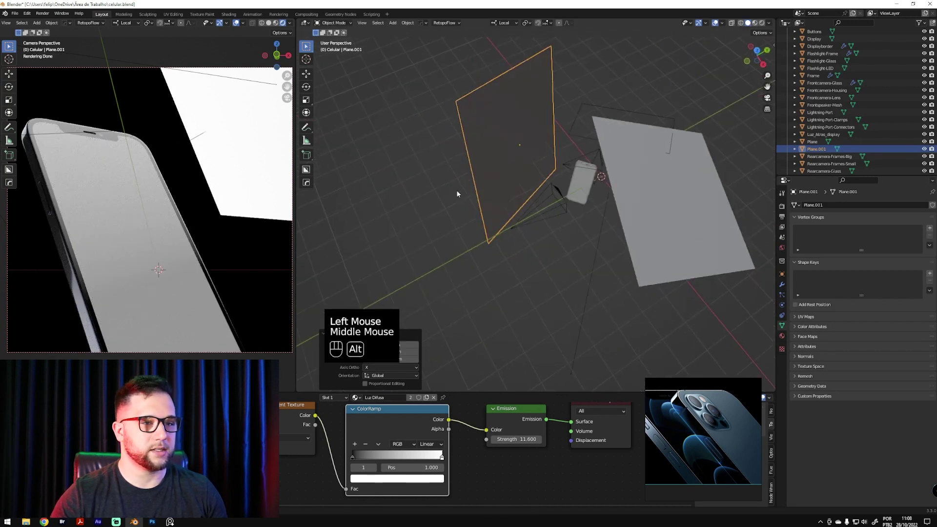
Show the materials in the working viewport and rotate the duplicated plane slightly to tilt it towards the phone
click(754, 23)
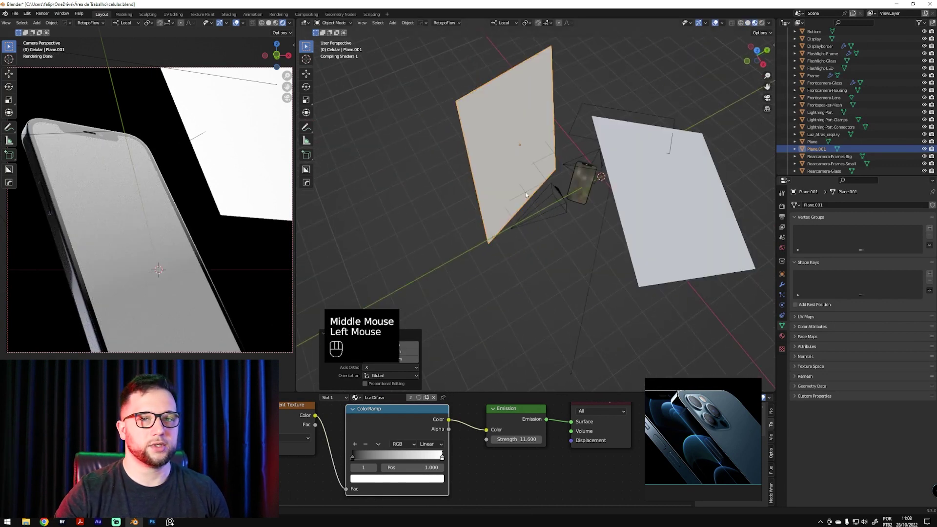
mouse_move(533, 221)
middle_down()
mouse_move(528, 199)
mouse_move(666, 130)
mouse_move(601, 127)
middle_up()
key(r)
click(673, 75)
key(r)
click(680, 81)
Nudge the duplicated light plane in small moves, lowering it slightly beside the phone to refine the side frame's highlight
middle_drag(449, 185, 531, 187)
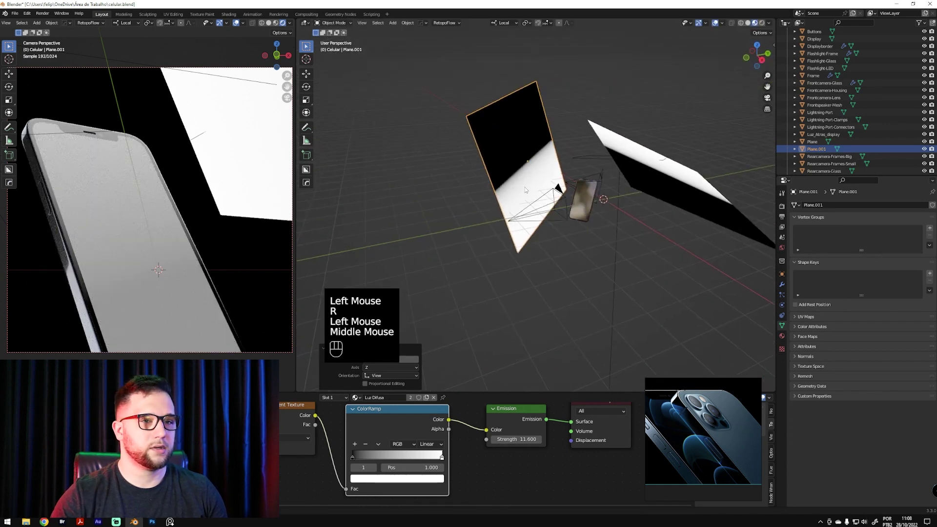
key(g)
click(534, 185)
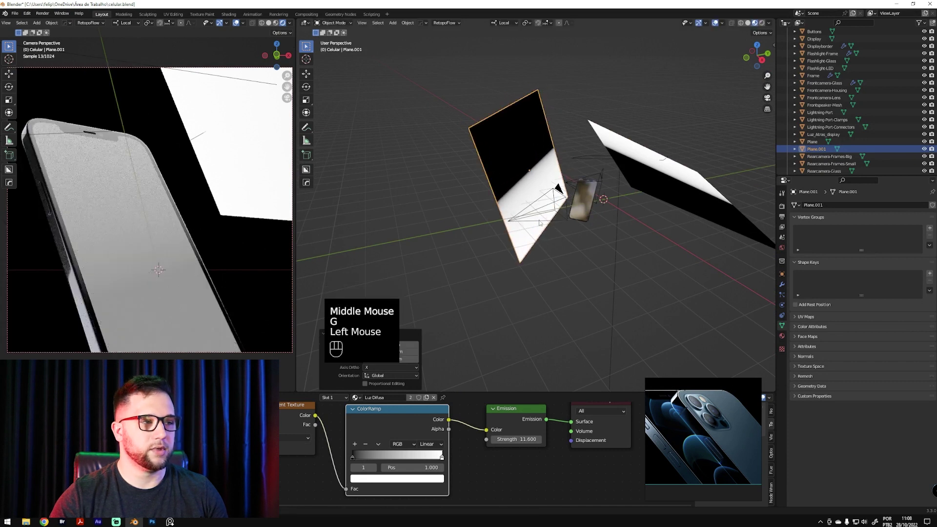
key(g)
click(553, 247)
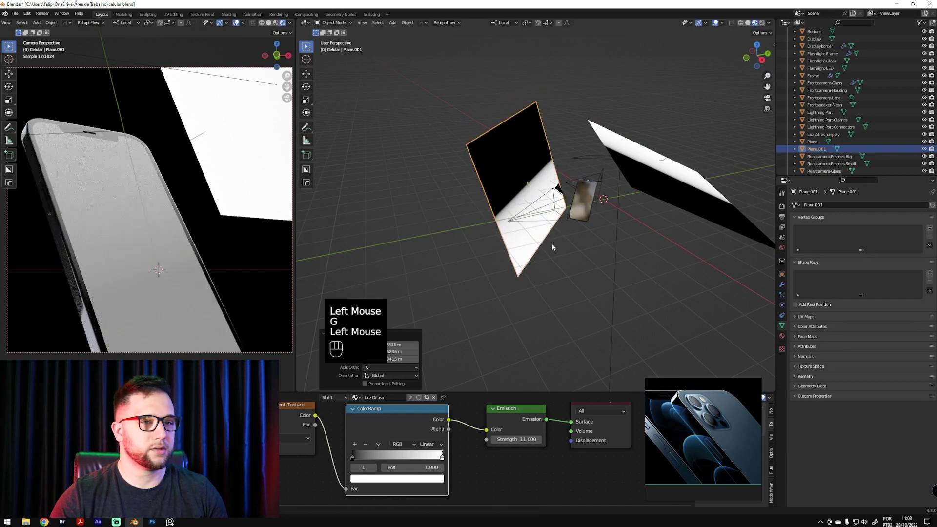
key(g)
click(548, 228)
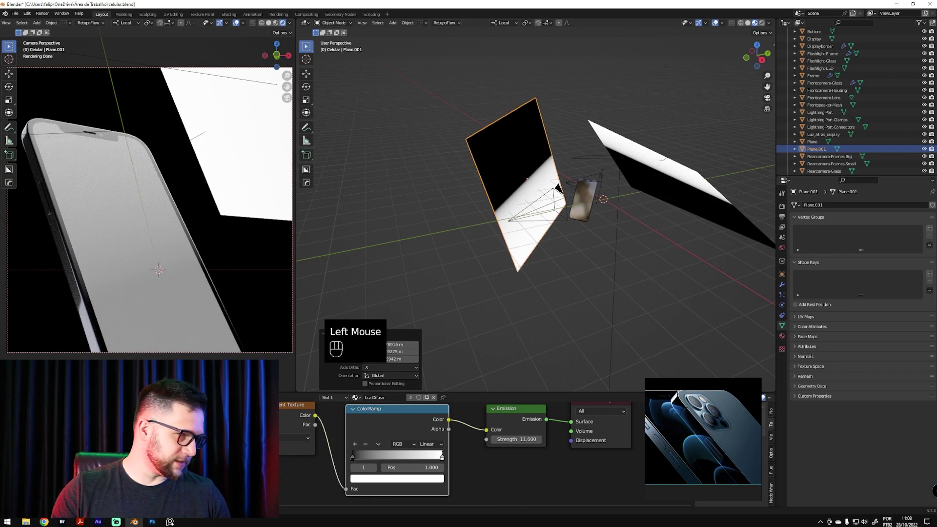
Try to turn the gradient direction in the Luz Difusa material shared by both planes, and undo it
shift+middle_drag(468, 472, 469, 439)
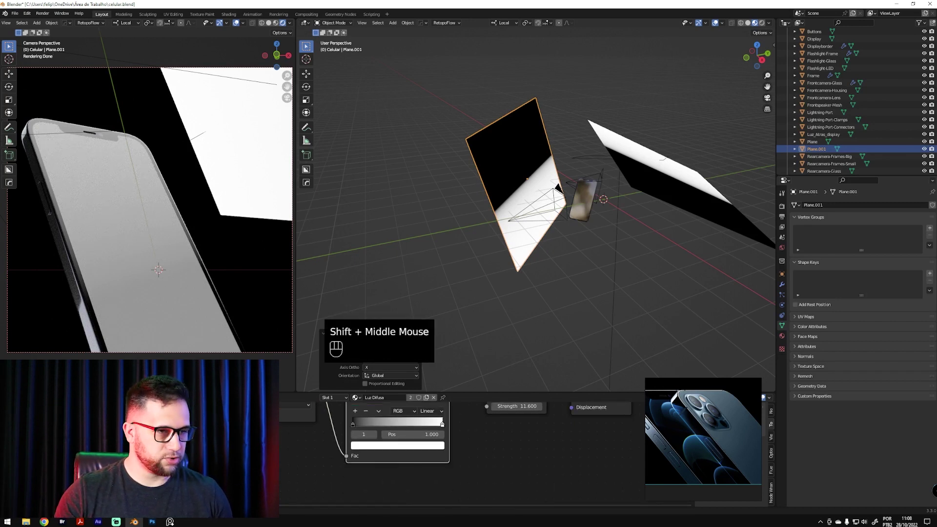
click(442, 425)
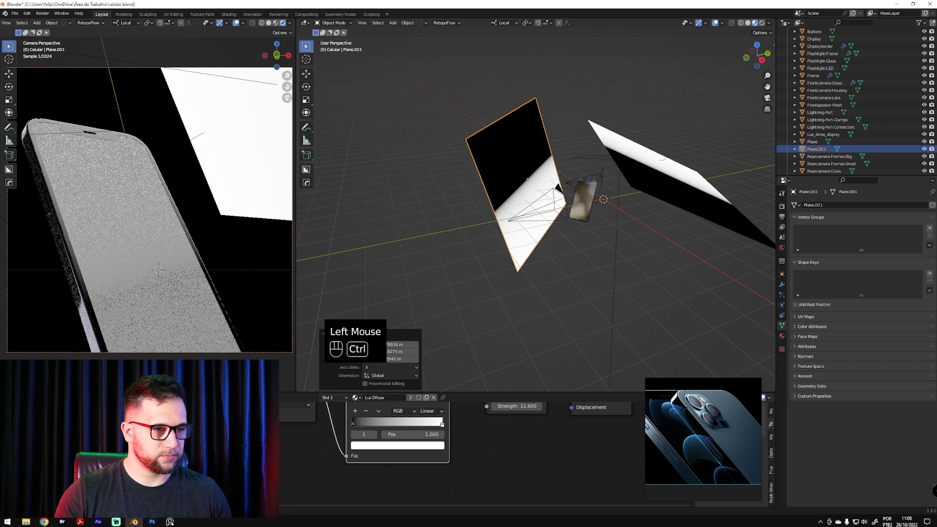
key(ctrl+z)
click(376, 462)
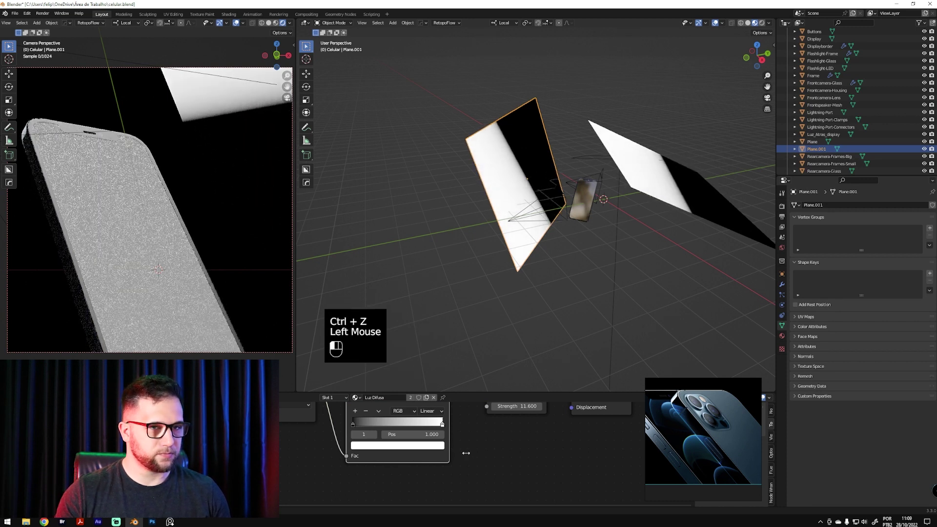
key(ctrl+z)
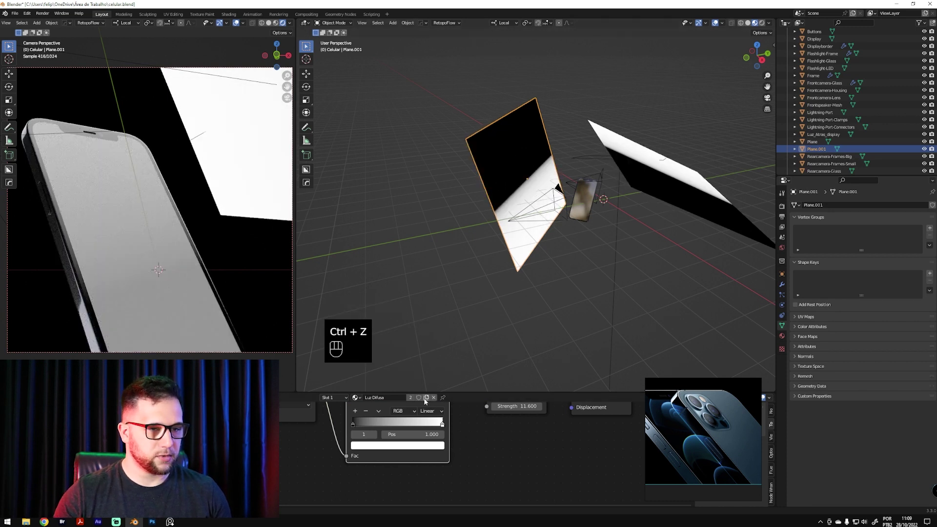
Make the duplicated plane's material a separate copy and rotate its gradient so it runs across the plane's width
click(427, 398)
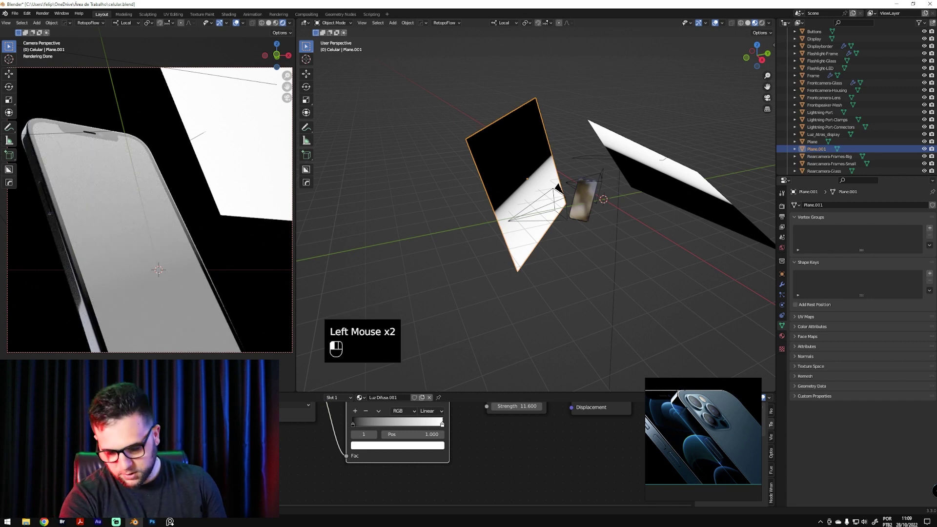
key(Return)
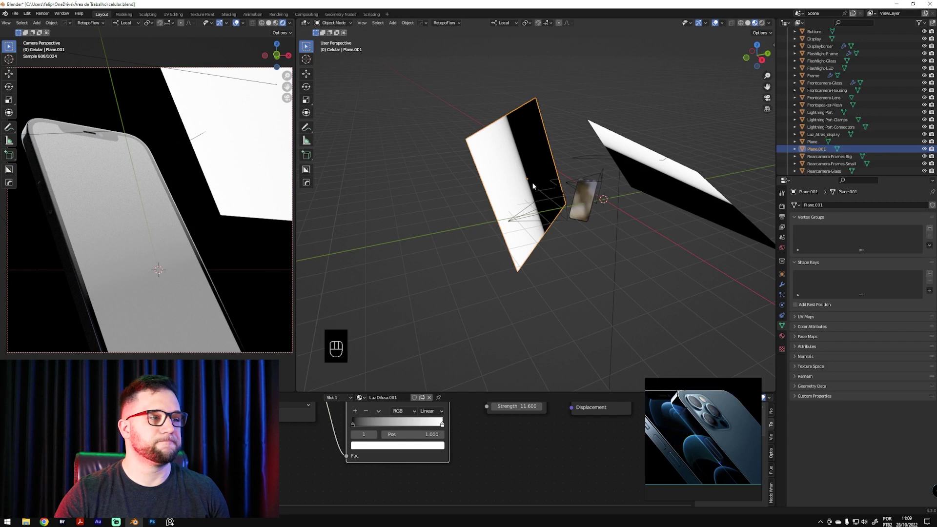
shift+middle_drag(512, 432, 518, 455)
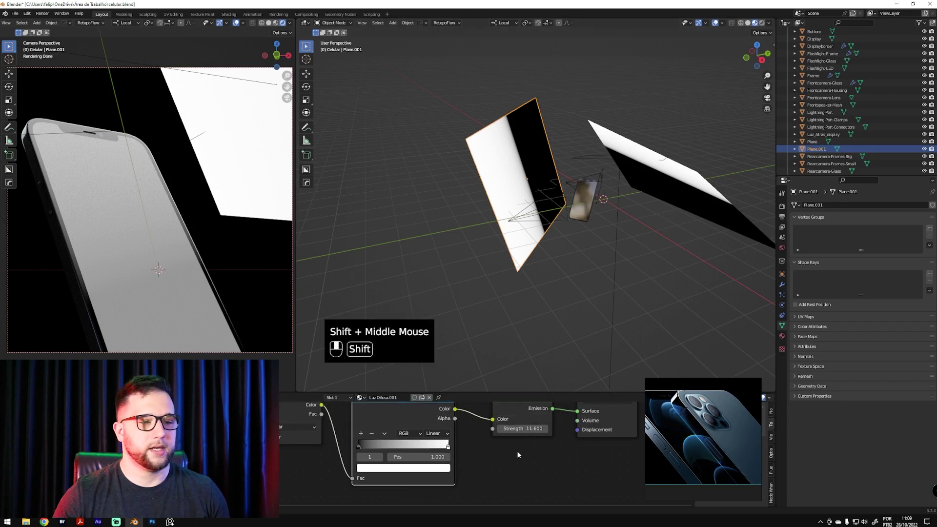
Darken the first stop of the duplicated plane's ColorRamp to black
click(359, 447)
click(399, 468)
mouse_move(431, 405)
mouse_down()
mouse_move(434, 378)
mouse_move(437, 420)
mouse_up()
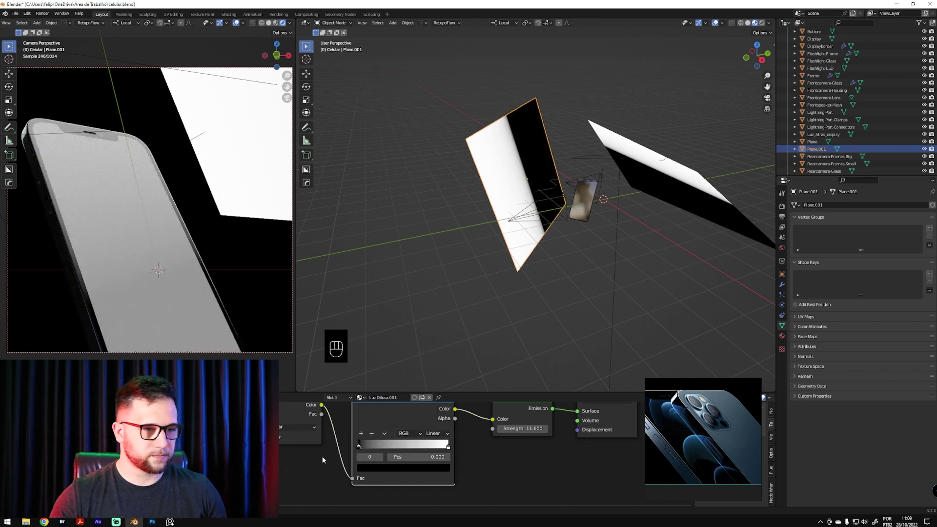
shift+middle_drag(322, 460, 330, 479)
Try shifting the gradient back and forth across the duplicated plane to compare wide and narrow white areas
drag(220, 467, 241, 468)
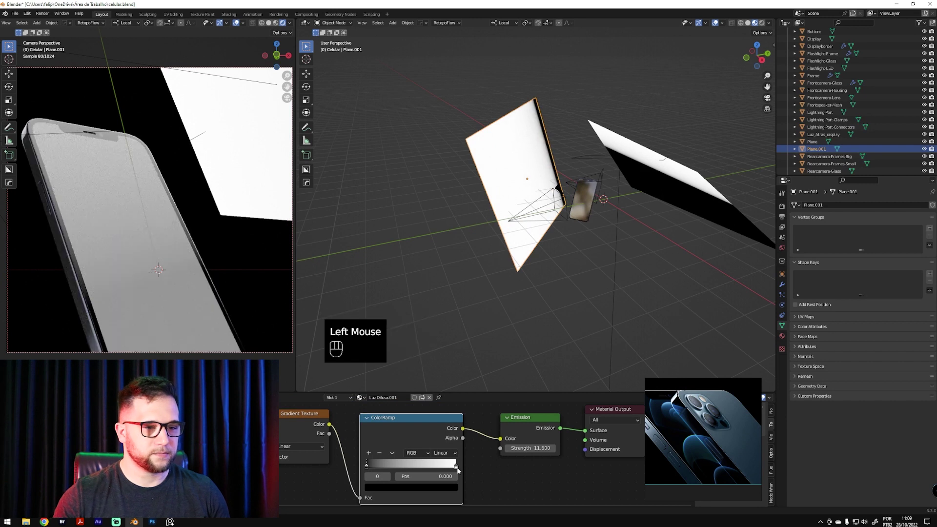
drag(456, 468, 505, 466)
drag(368, 466, 338, 466)
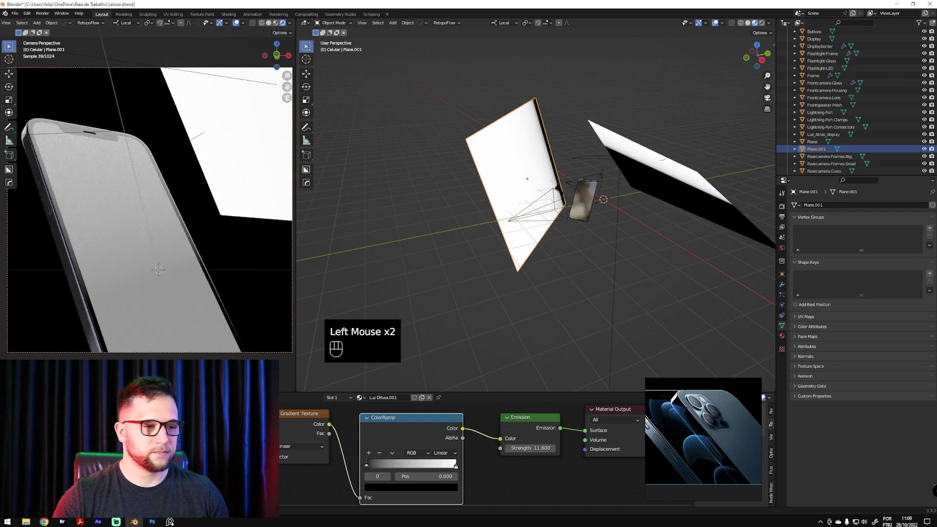
drag(215, 454, 176, 453)
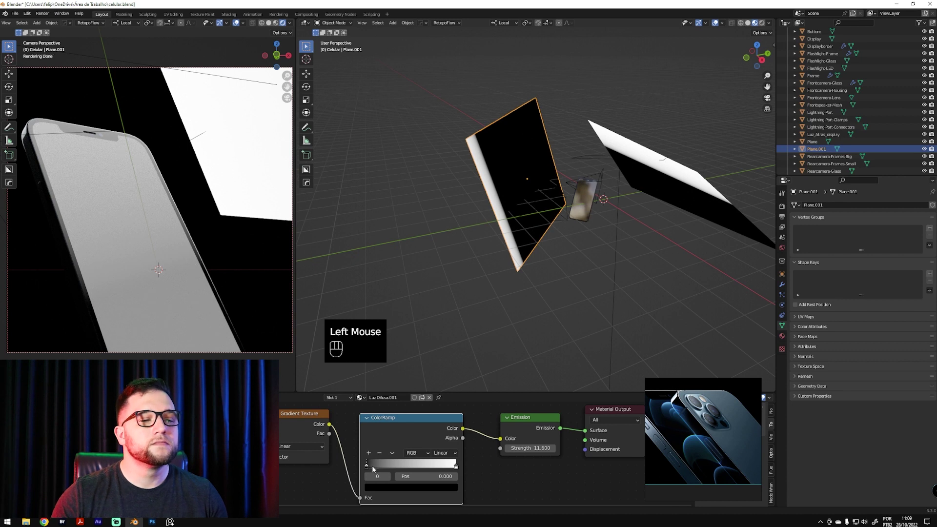
drag(373, 465, 378, 466)
drag(441, 465, 370, 461)
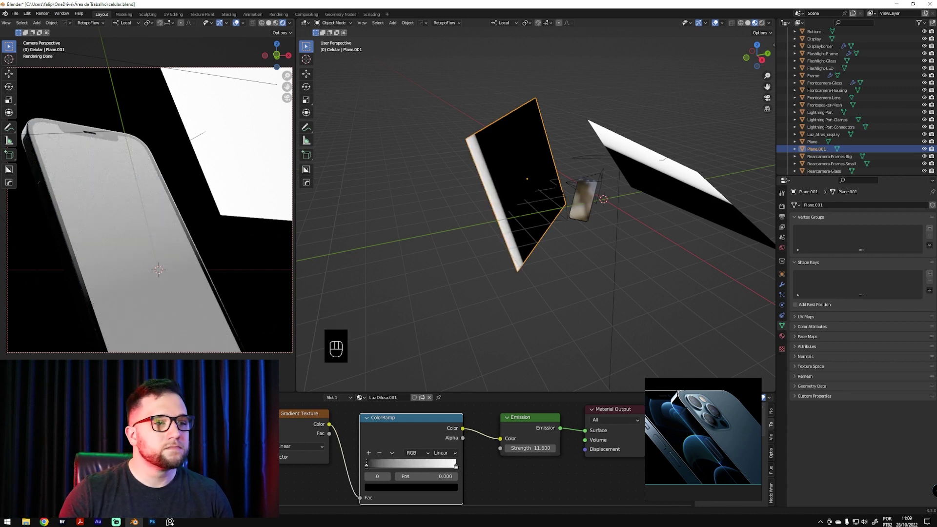
Shift the gradient across the duplicated plane until white covers nearly all of it, leaving a soft dark edge
drag(215, 461, 243, 461)
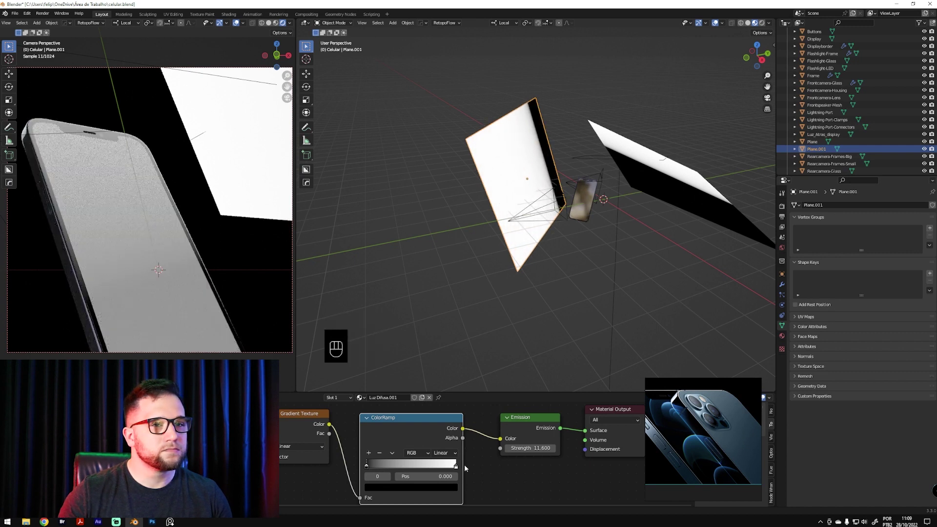
click(243, 461)
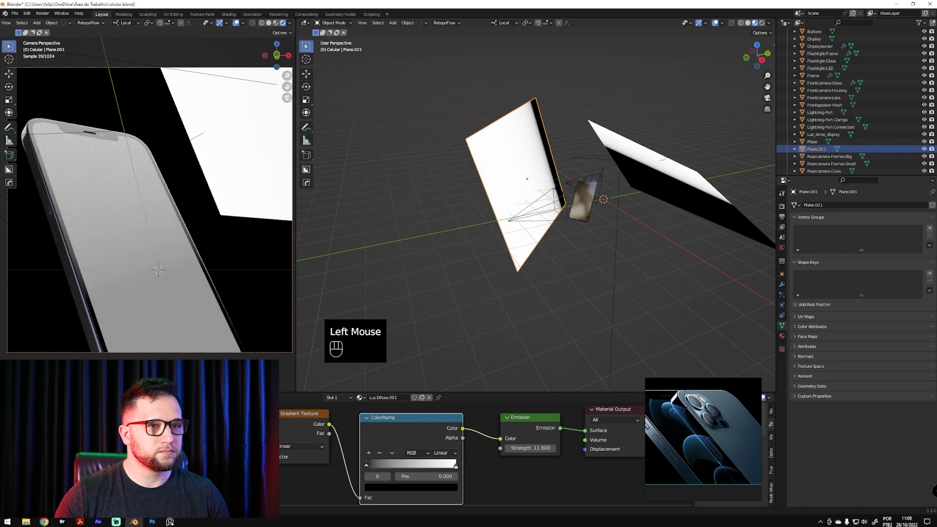
click(243, 461)
click(243, 461)
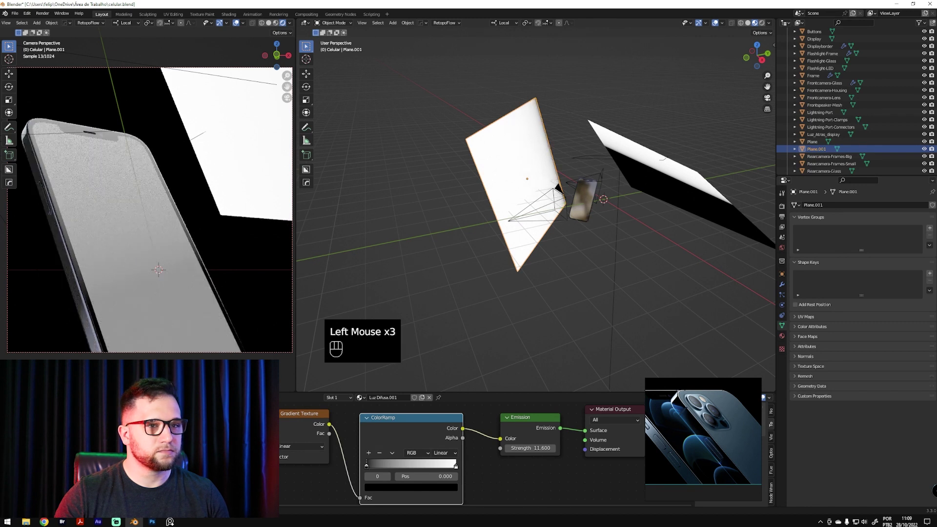
Darken the ColorRamp's white stop to grey and raise the Emission Strength to 30.4
click(455, 469)
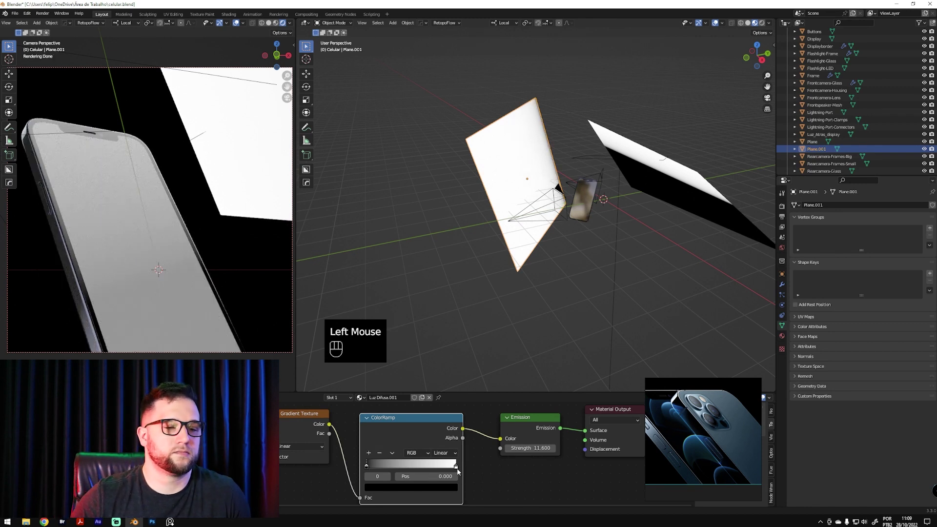
click(455, 470)
click(439, 487)
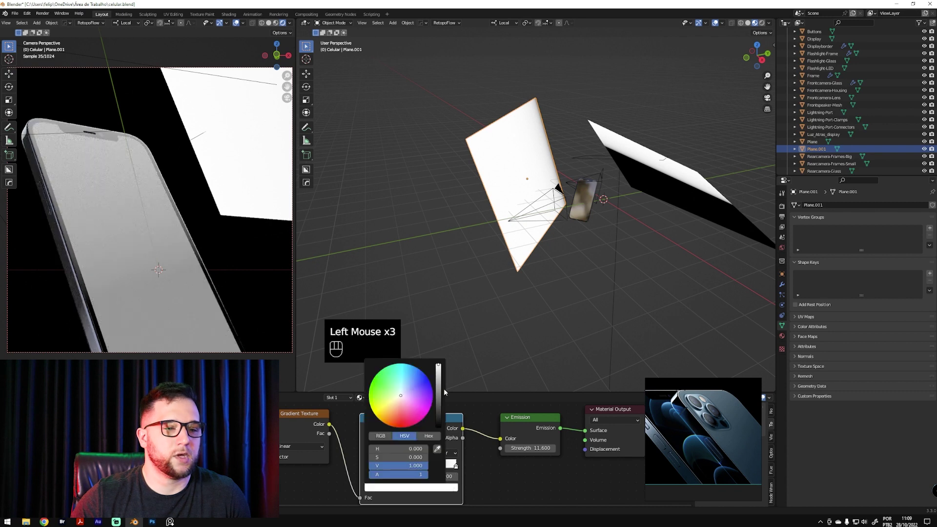
drag(439, 366, 441, 403)
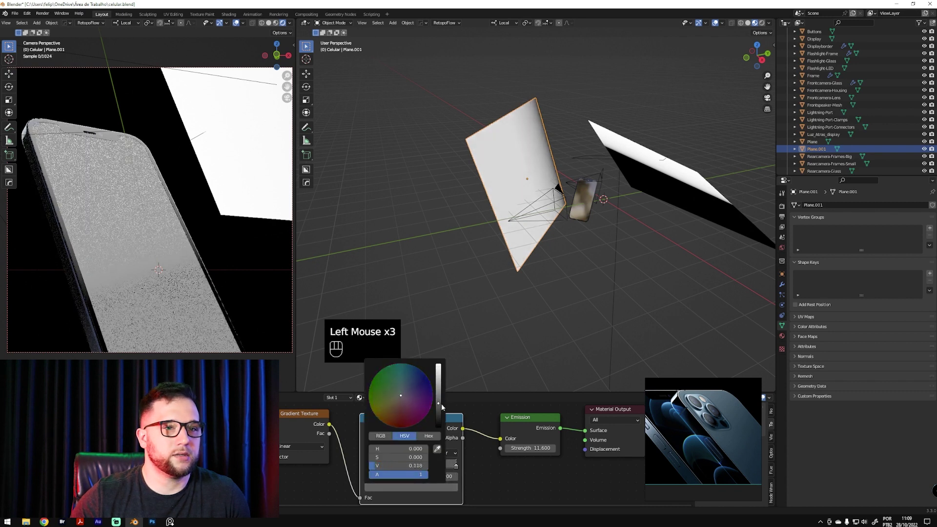
click(533, 448)
drag(533, 448, 545, 448)
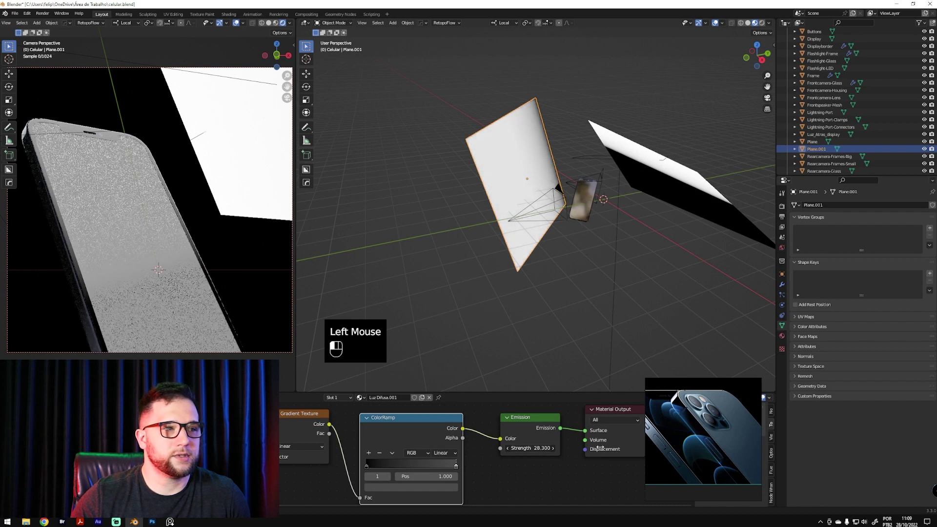
drag(604, 448, 579, 458)
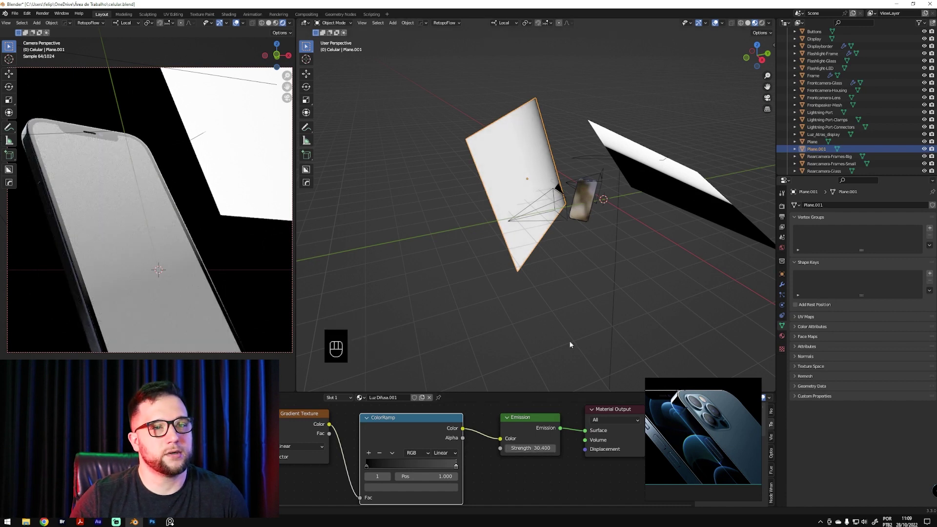
Darken the ColorRamp's end stop to a very dark grey and set the Emission Strength to 131.5
click(456, 466)
click(456, 466)
click(456, 467)
click(449, 489)
drag(438, 410, 441, 418)
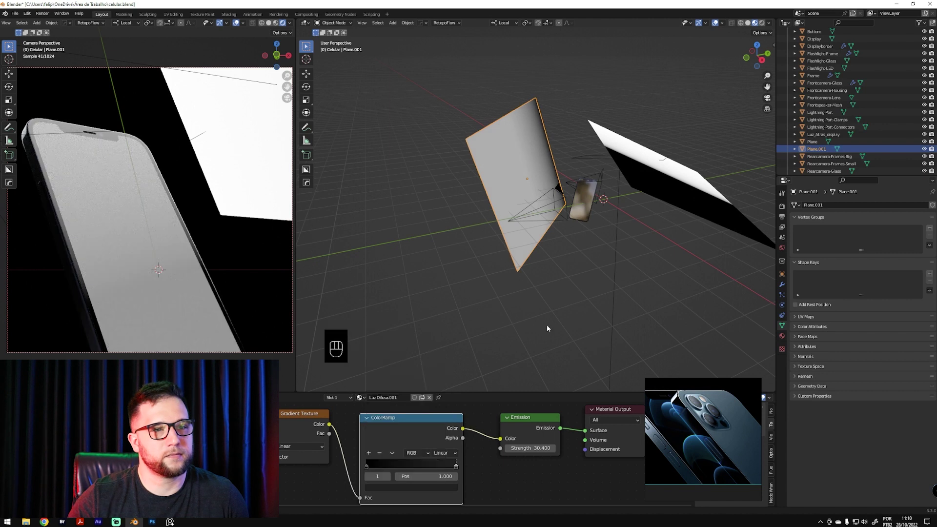
drag(531, 447, 899, 442)
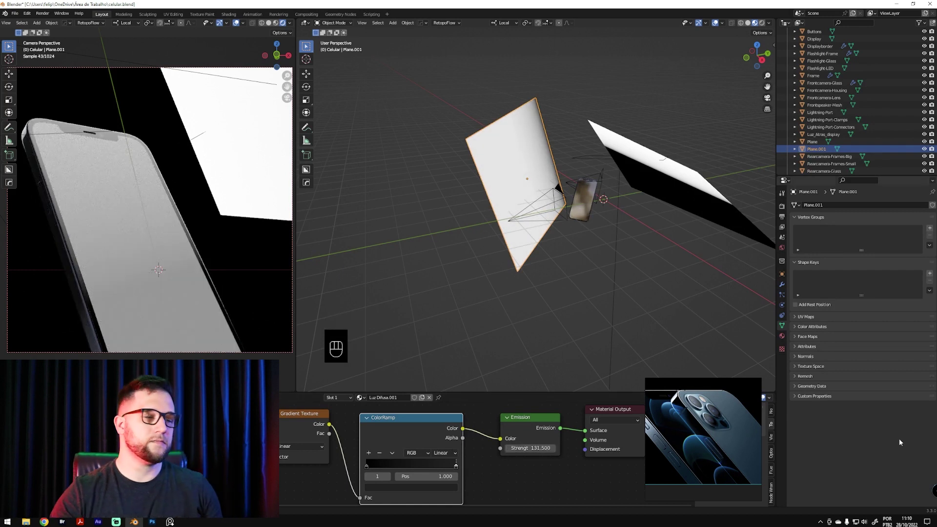
Move the duplicated plane about 0.6 m along Y, working from the top view
key(grave)
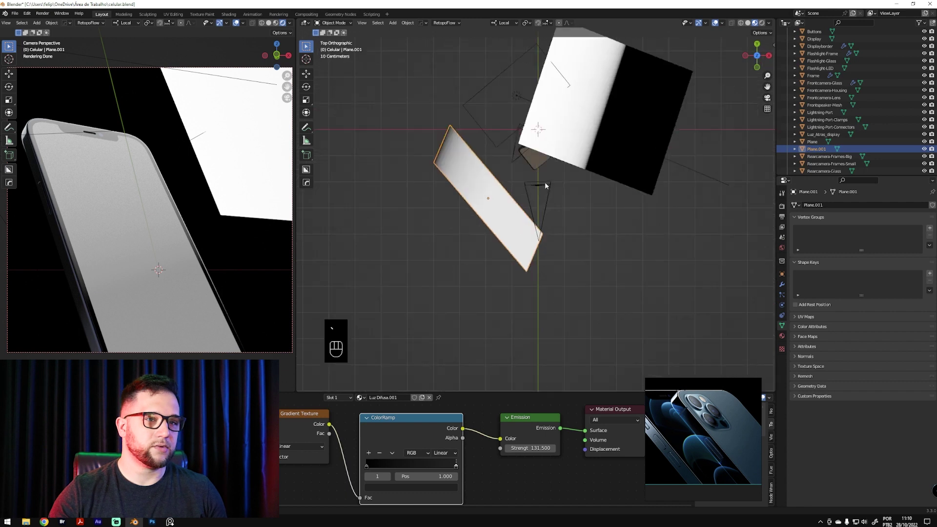
key(g)
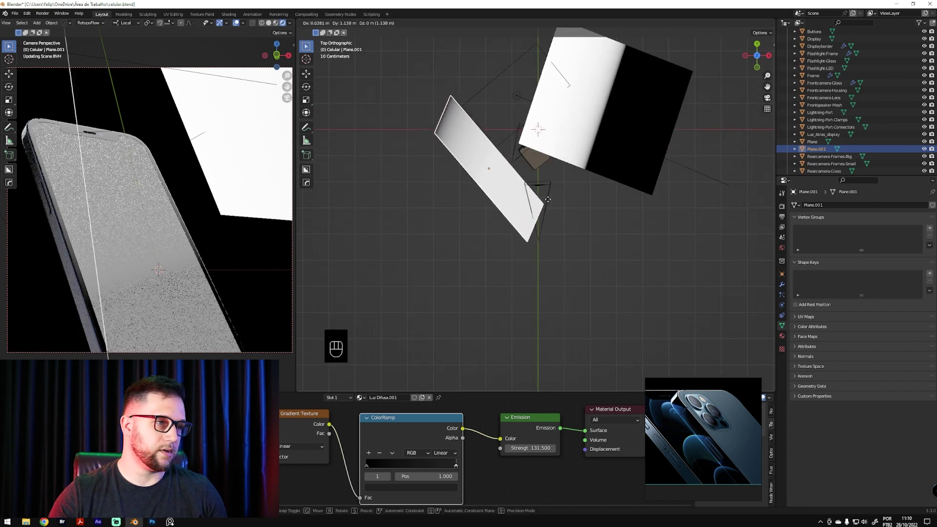
click(545, 217)
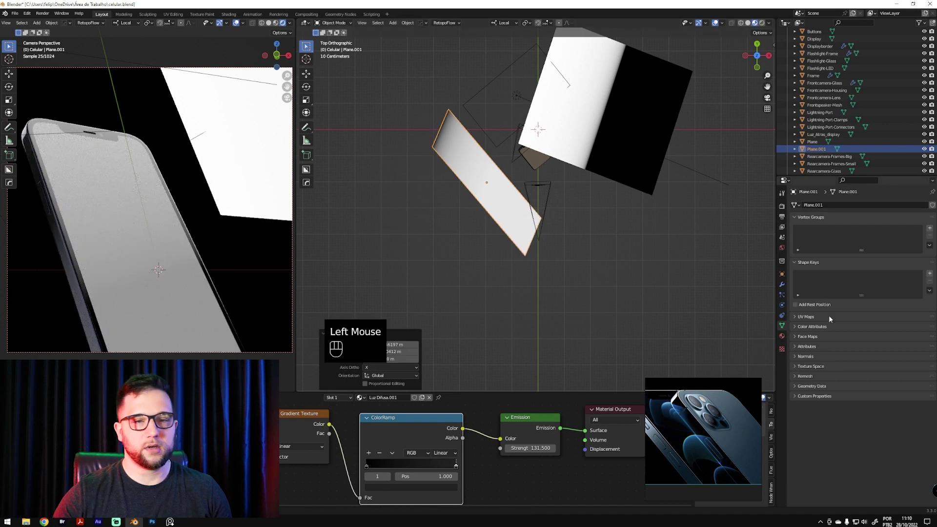
Turn off Camera ray visibility for the duplicated plane in its object visibility settings
click(782, 285)
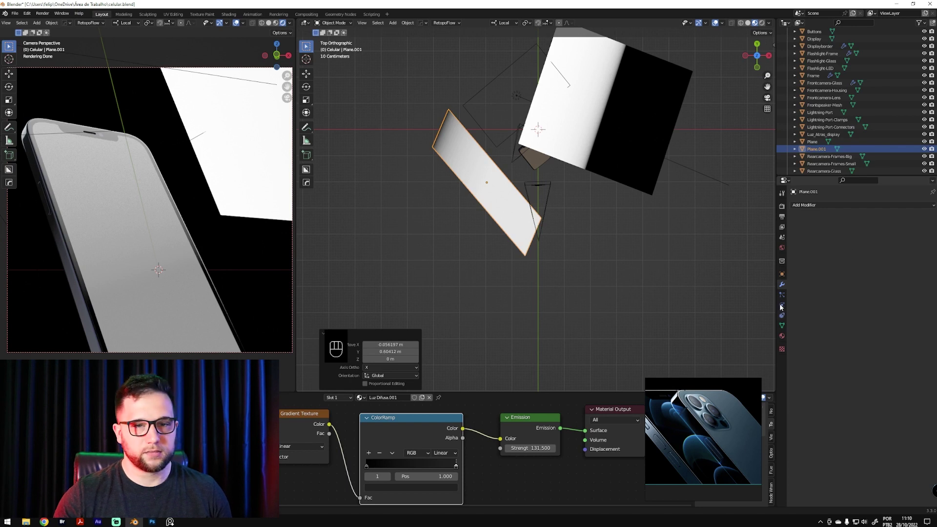
click(781, 274)
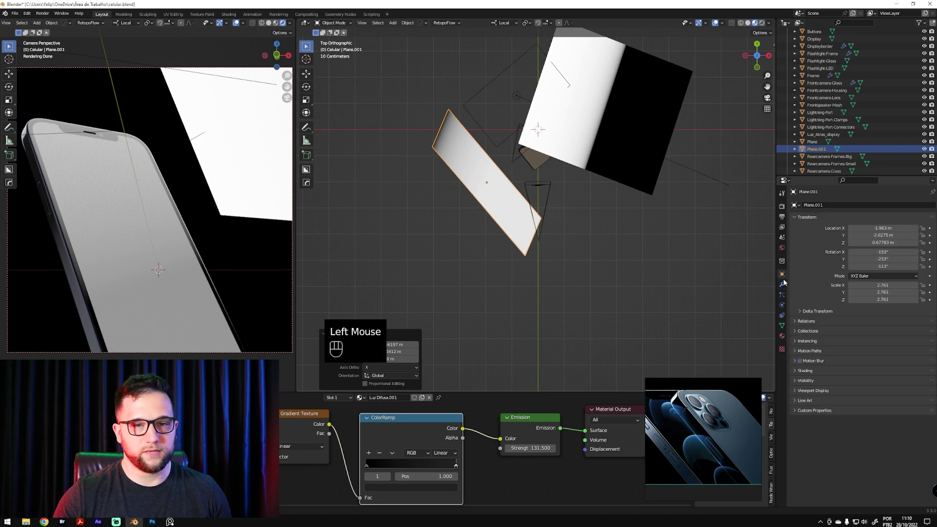
click(802, 380)
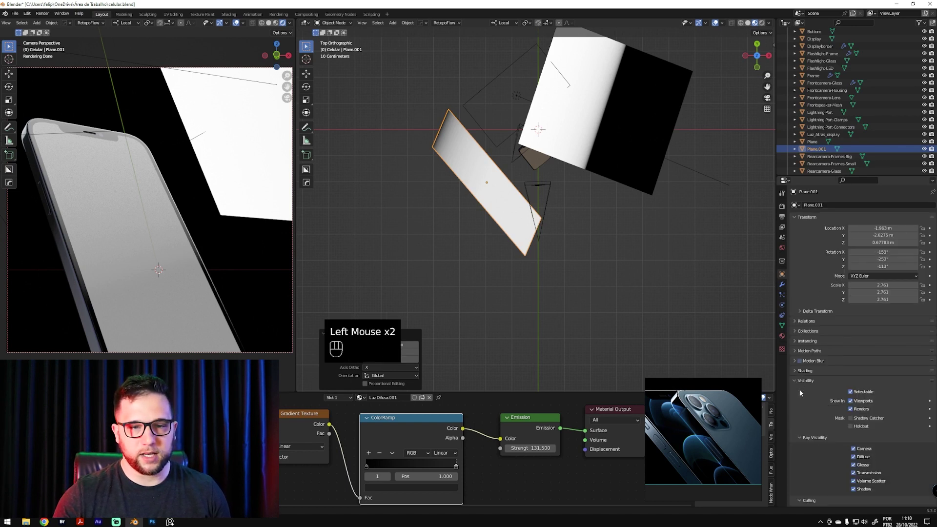
click(854, 449)
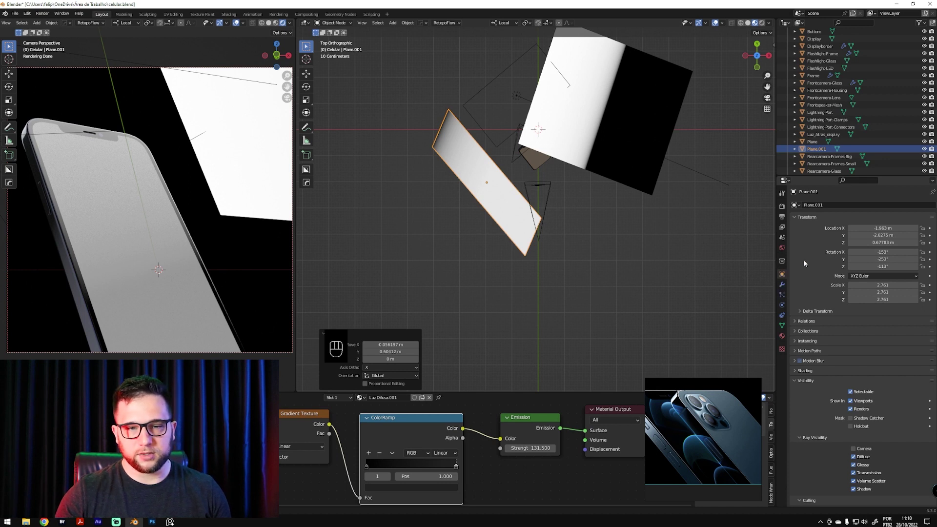
click(805, 438)
click(794, 380)
click(794, 379)
click(805, 438)
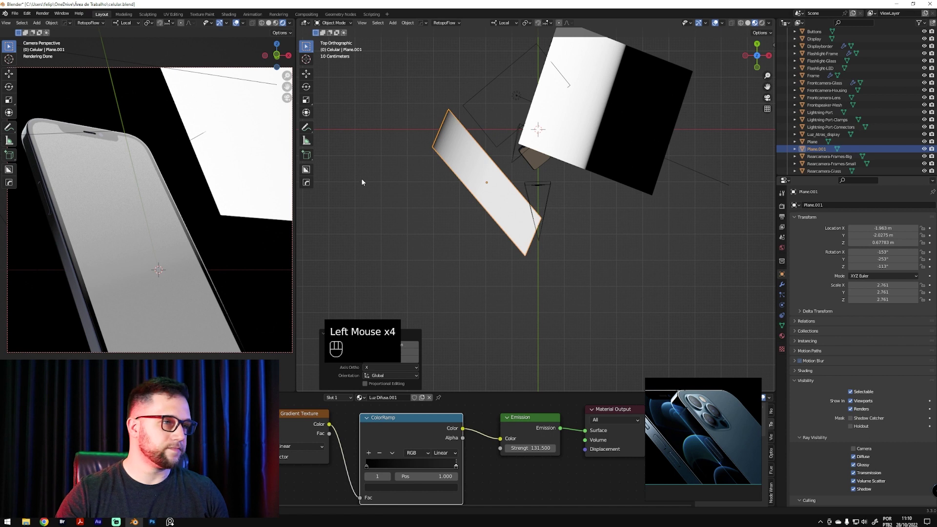
Try the plane at several spots nearer the camera, placing it at about X -0.92 m, Y -2.41 m
click(494, 202)
key(g)
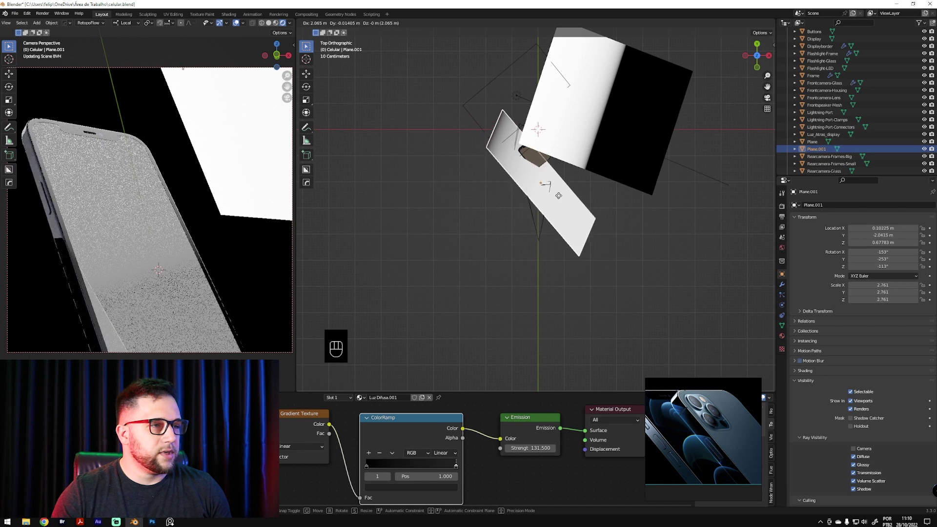
click(530, 204)
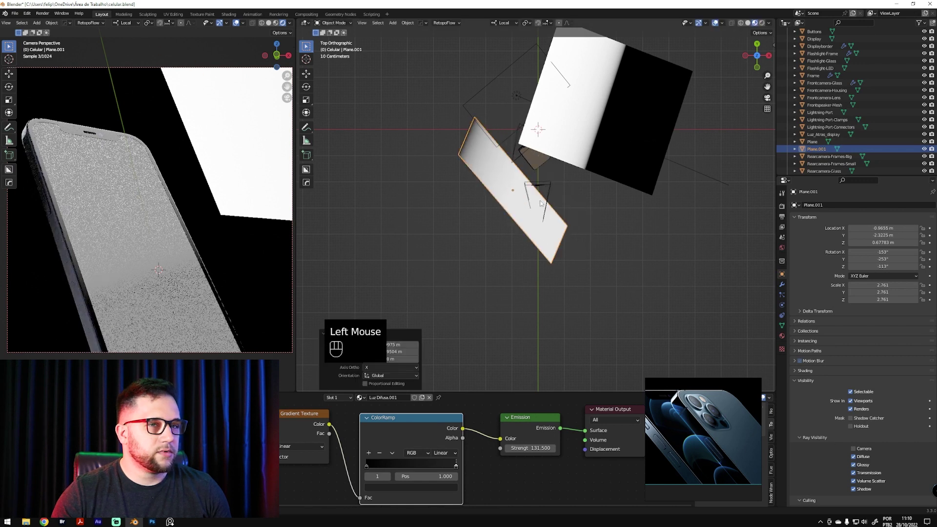
key(g)
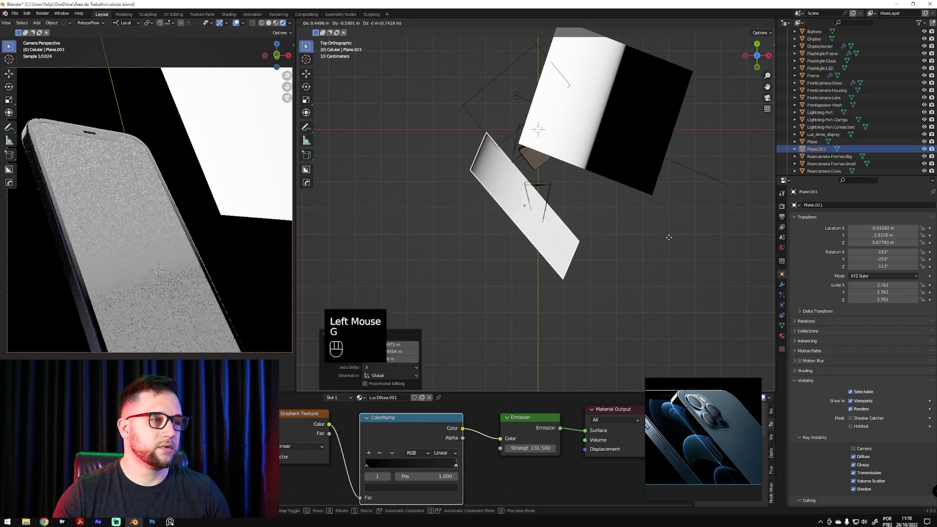
click(673, 237)
key(g)
click(616, 260)
Scale the plane along its local Y by about 0.337 and move it beside the phone to about Y -0.95 m
key(s)
key(x)
key(x)
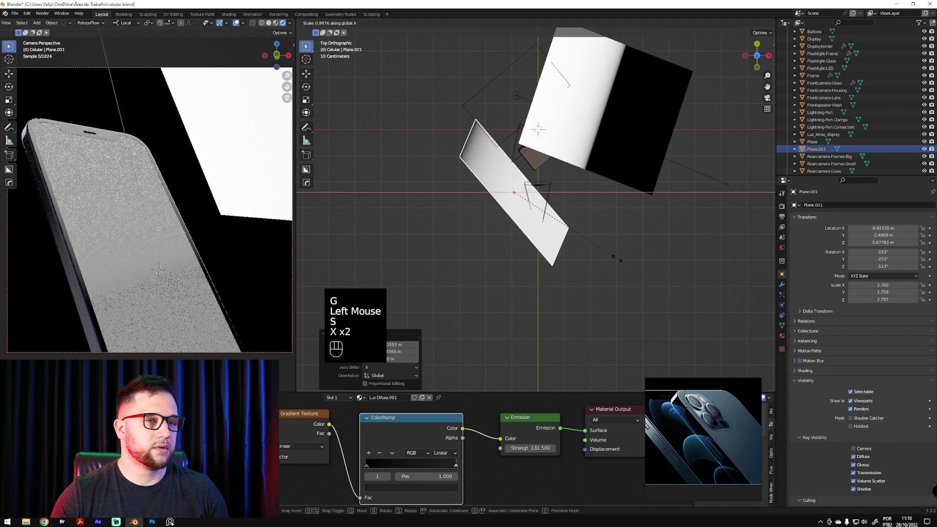
key(y)
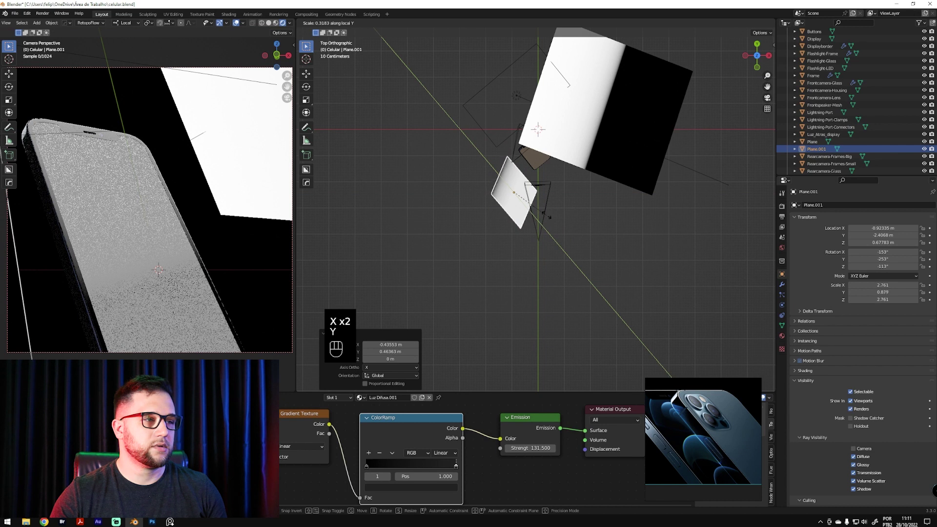
click(549, 216)
key(g)
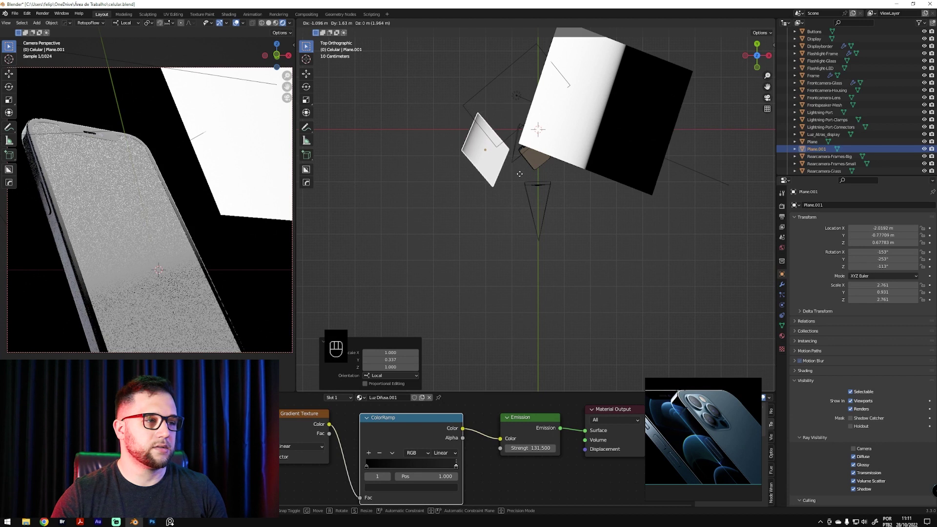
click(522, 177)
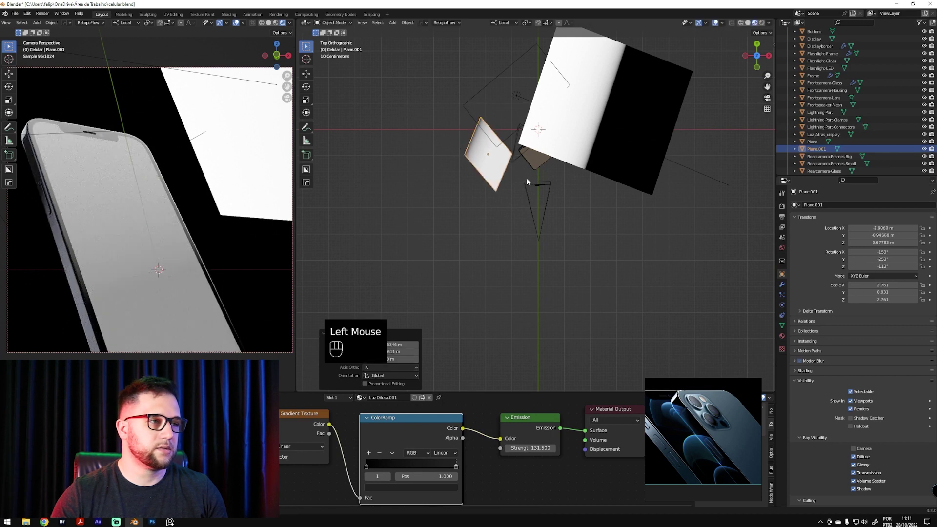
Move the plane to about X -1.40 m, Y -1.66 m and scale it along its local Y by about 2.354
key(g)
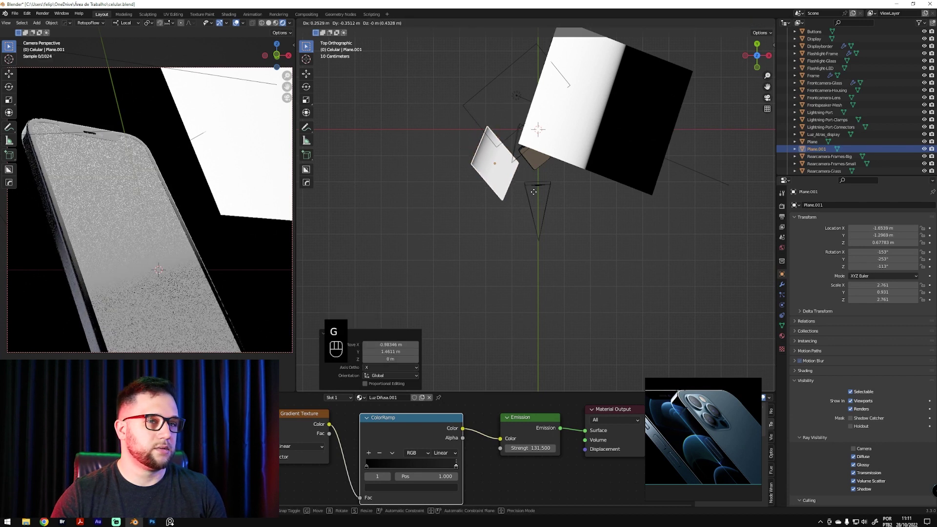
click(540, 201)
key(s)
key(y)
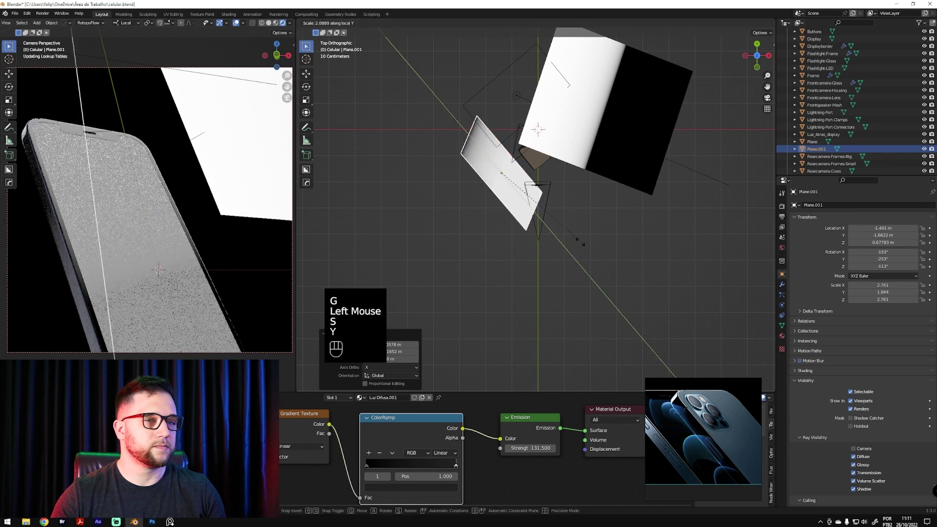
click(585, 248)
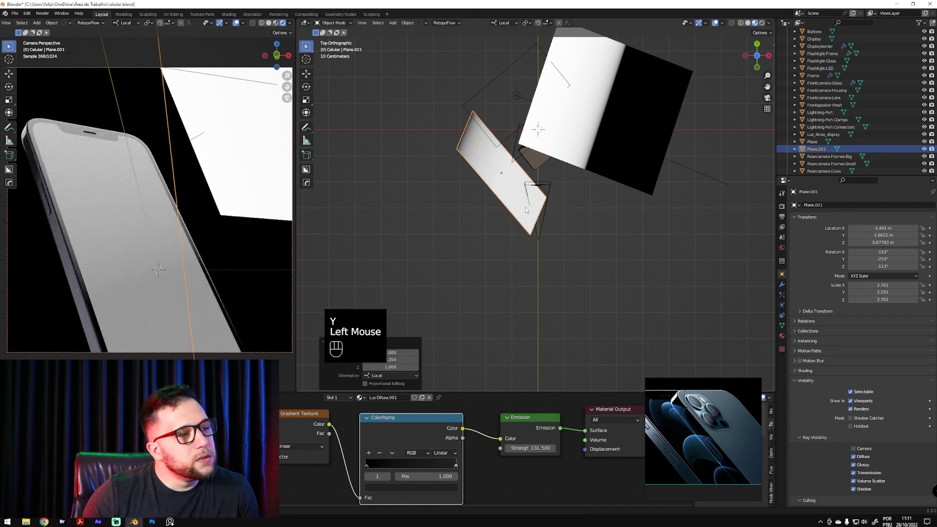
Try an extremely high Emission Strength on the plane's material, and undo it
drag(514, 448, 571, 454)
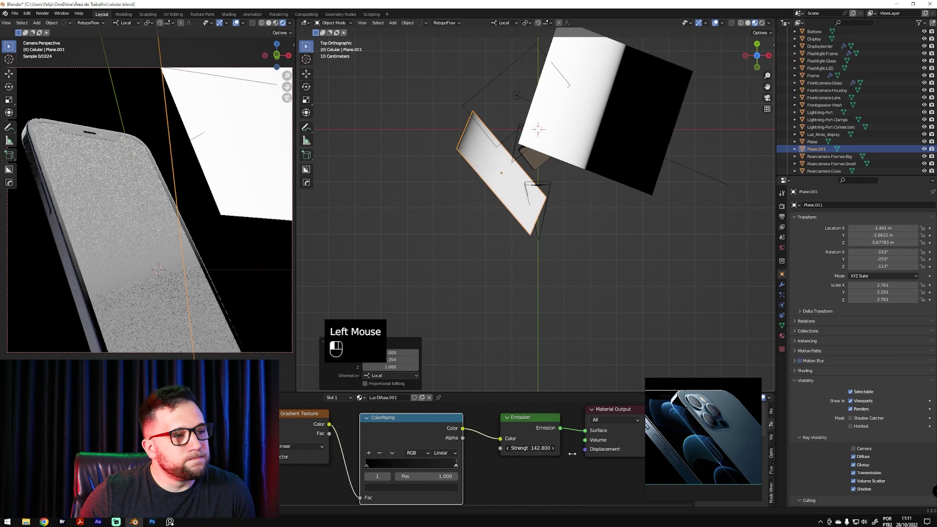
drag(832, 450, 794, 446)
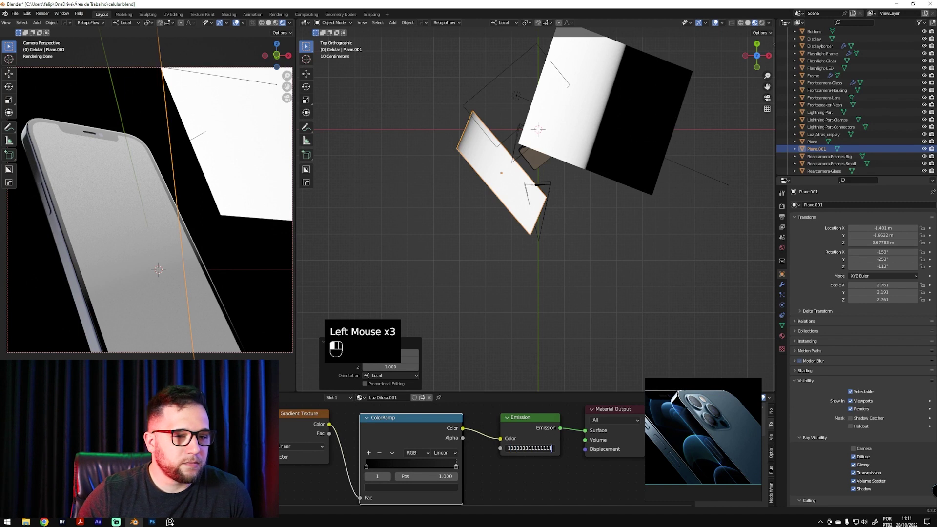
key(Return)
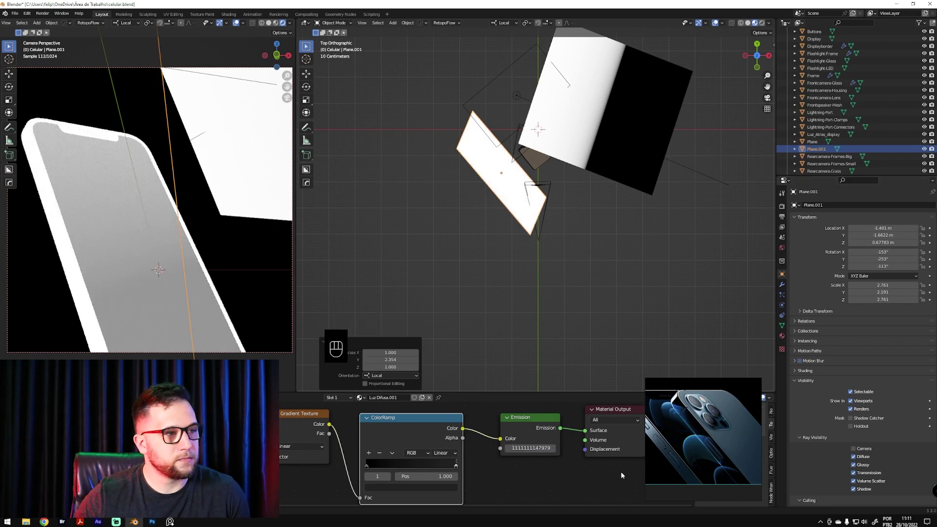
key(ctrl+z)
Adjust the Emission Strength of the plane's material to 200.5
click(520, 456)
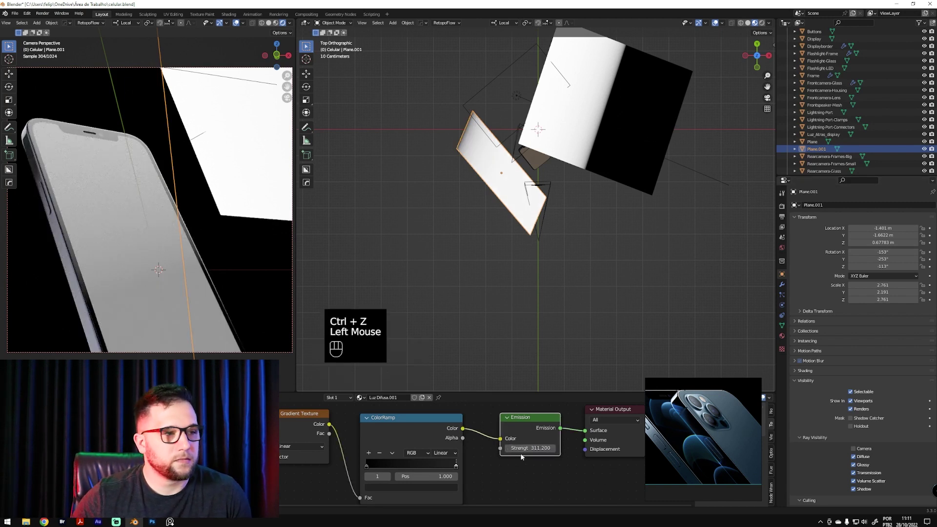
drag(541, 447, 613, 445)
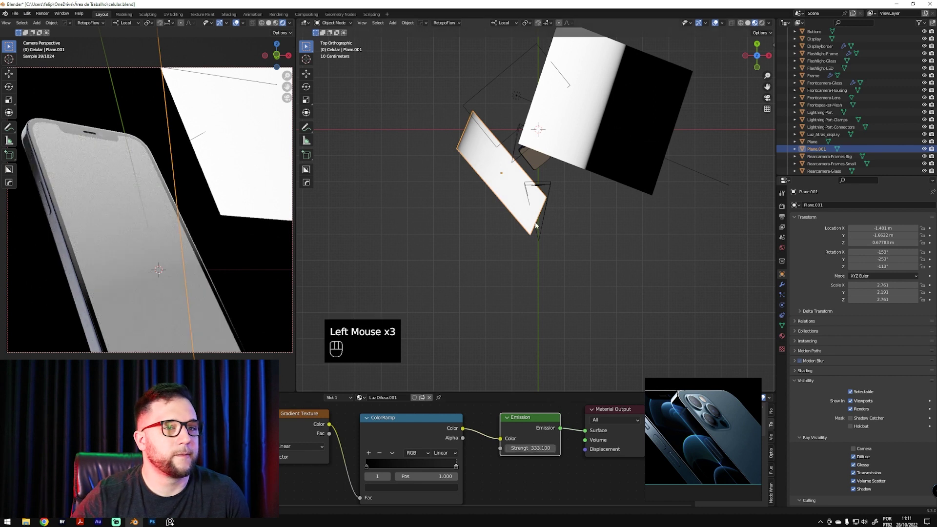
drag(545, 448, 455, 452)
drag(547, 448, 408, 454)
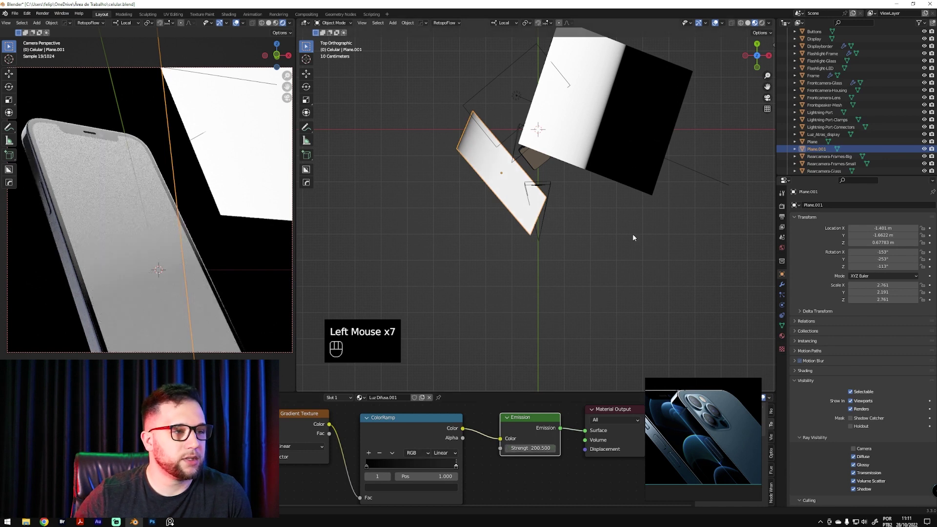
Move the plane to about X -2.08 m, Y -1.73 m and turn it to a Z rotation of about -126°
key(r)
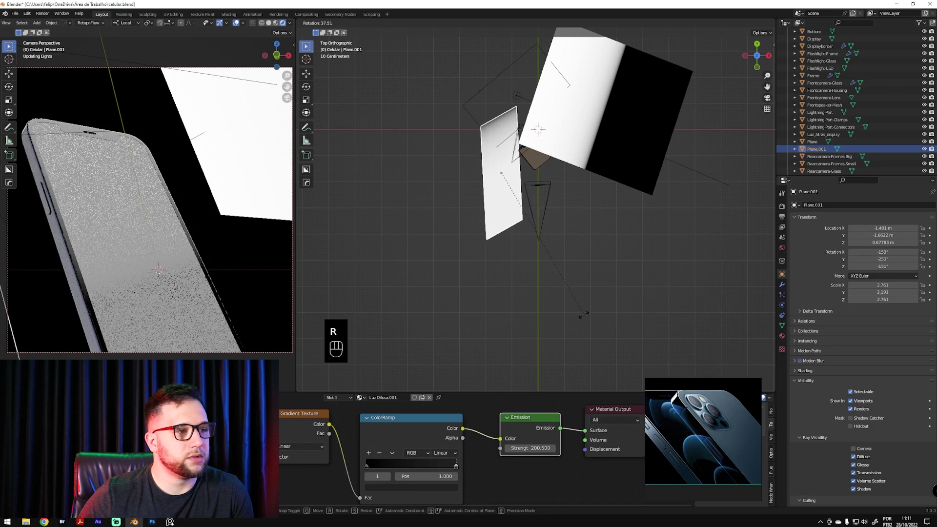
click(551, 296)
key(g)
click(524, 298)
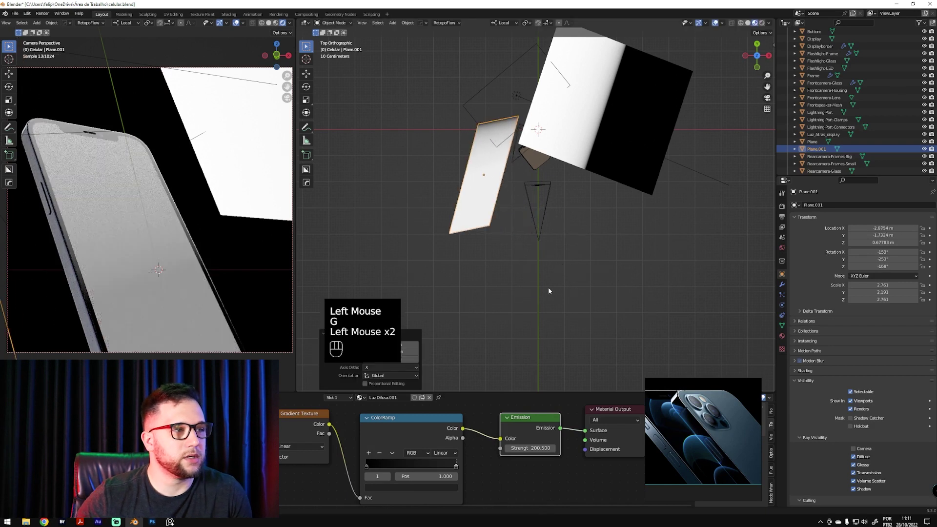
key(r)
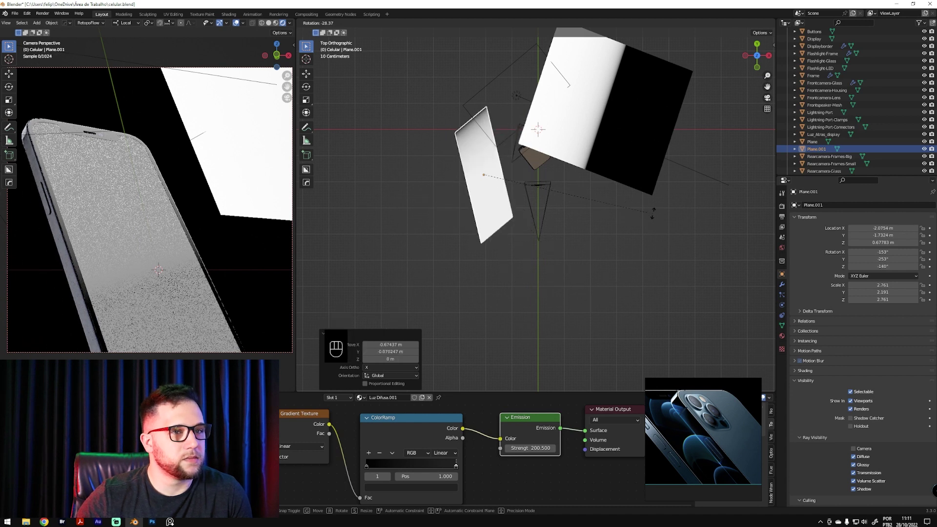
click(344, 434)
Try different positions for the ColorRamp's black stop and leave it at 0.055
mouse_move(454, 466)
mouse_down()
mouse_move(440, 467)
mouse_move(458, 466)
mouse_up()
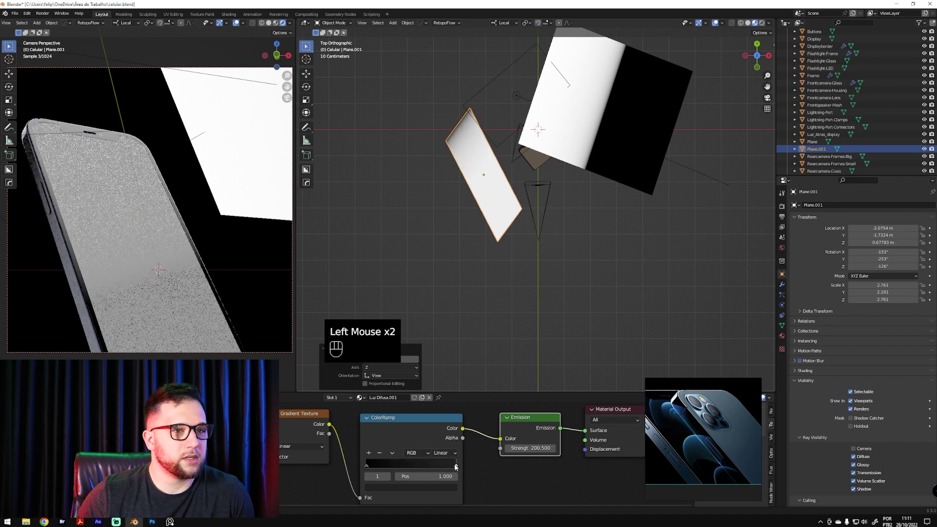
drag(368, 466, 377, 466)
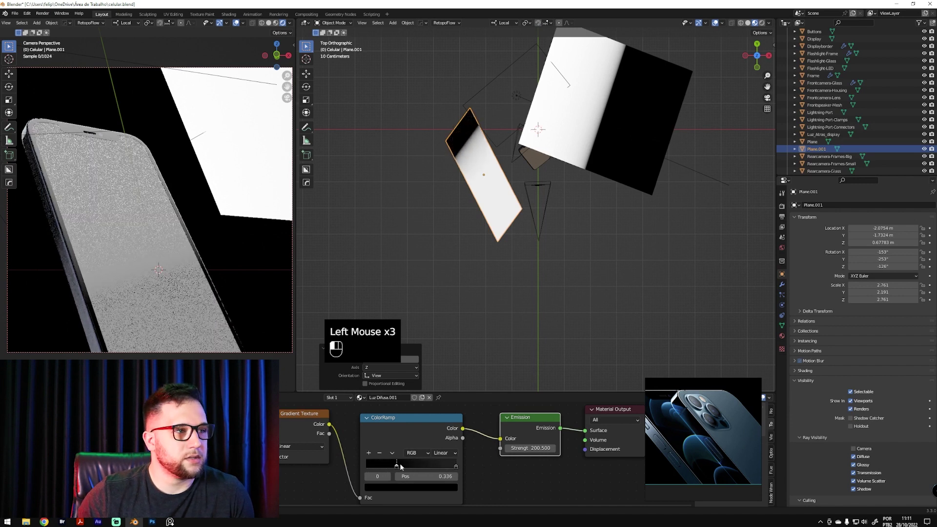
drag(393, 463, 397, 464)
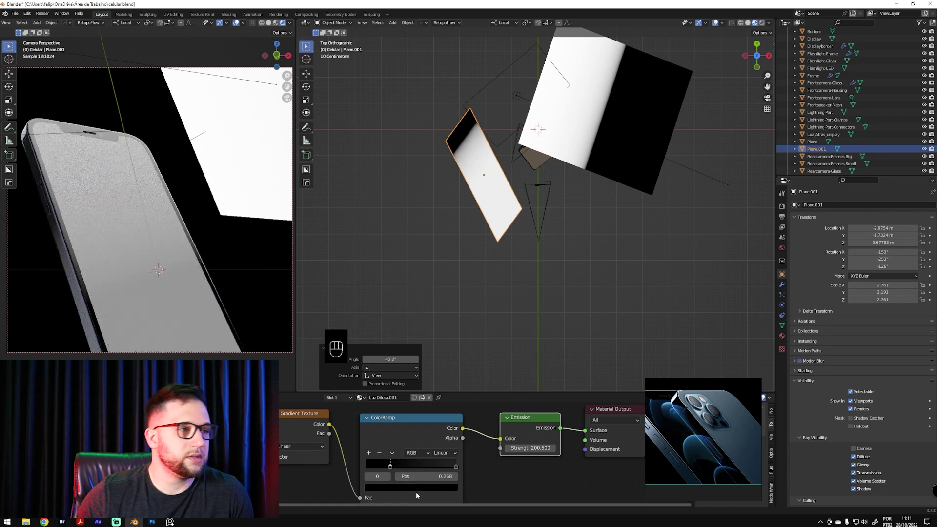
drag(391, 466, 371, 472)
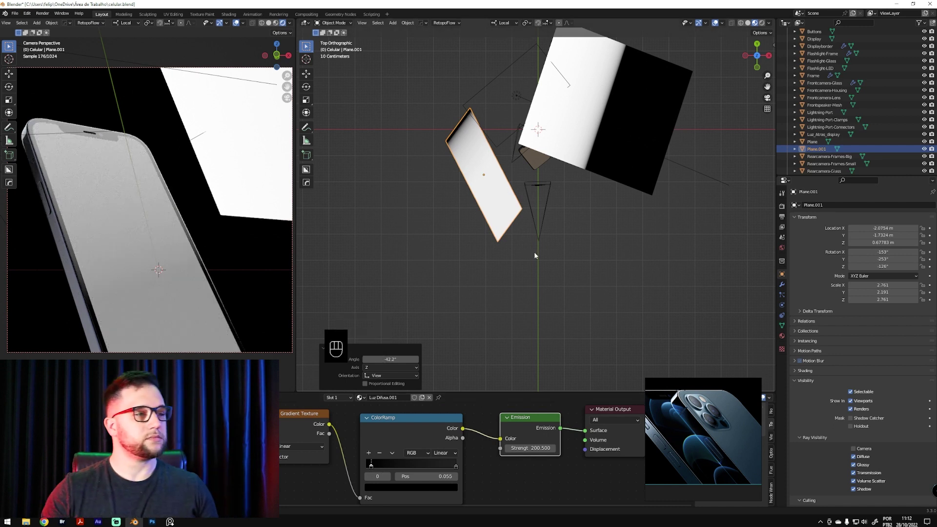
Move the narrow emissive plane to about X -2.78 m, Y -1.13 m and turn it to a Z rotation of about -132°
key(g)
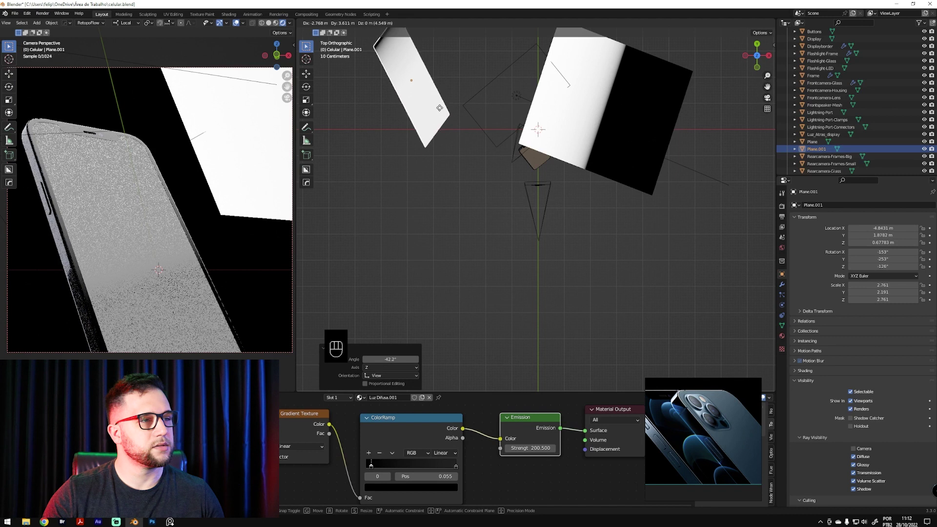
click(453, 123)
key(r)
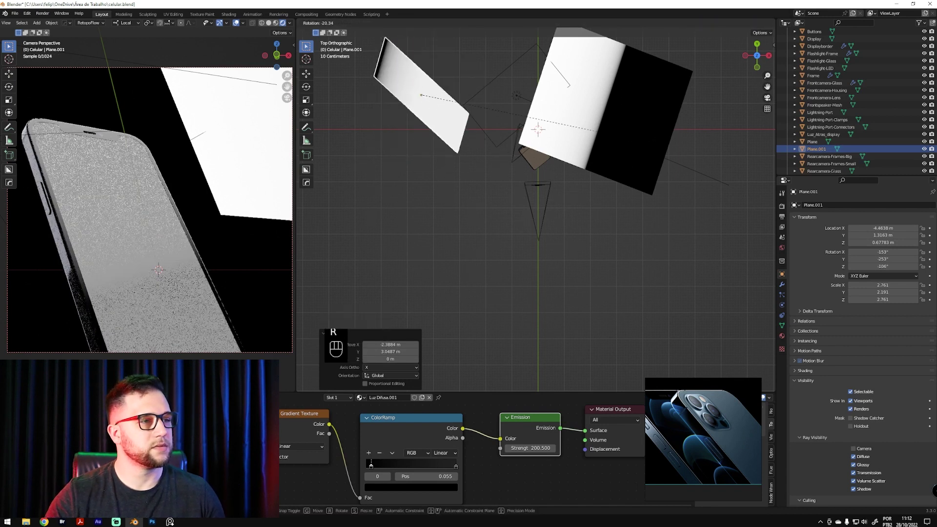
click(597, 89)
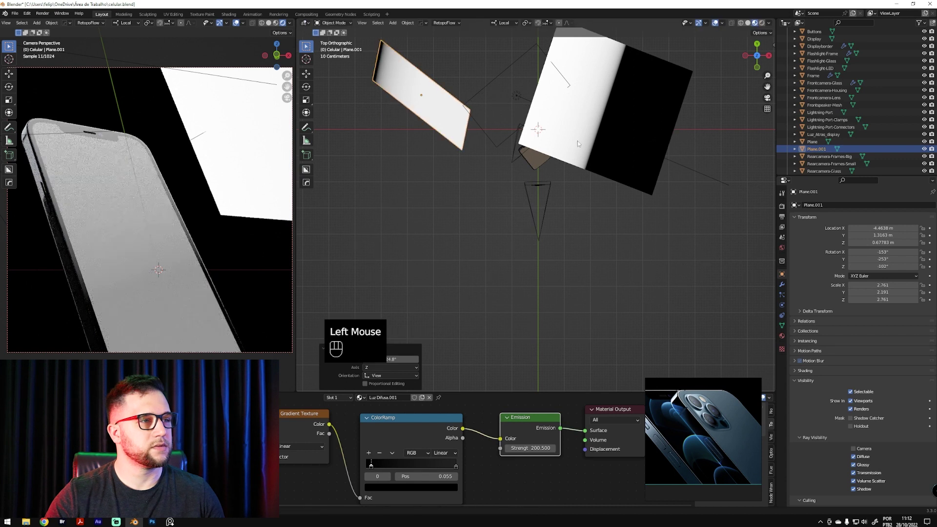
key(g)
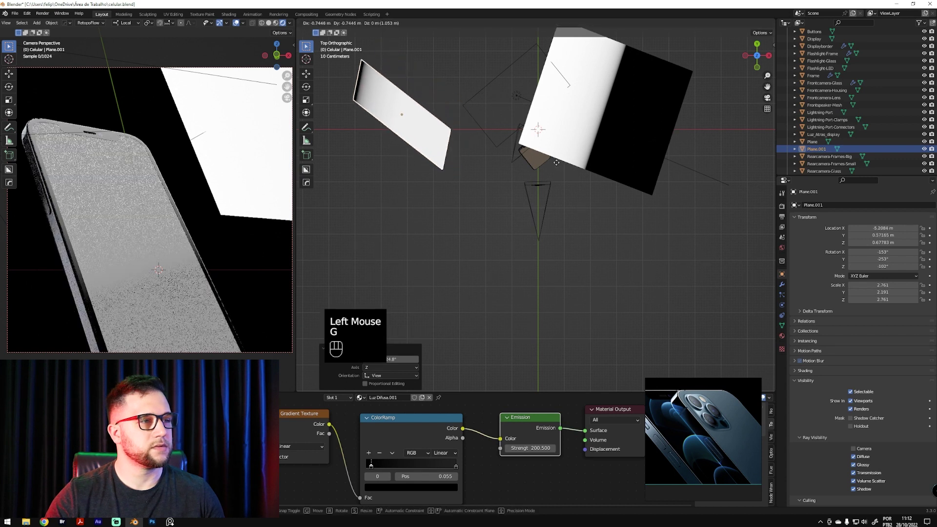
click(562, 161)
key(r)
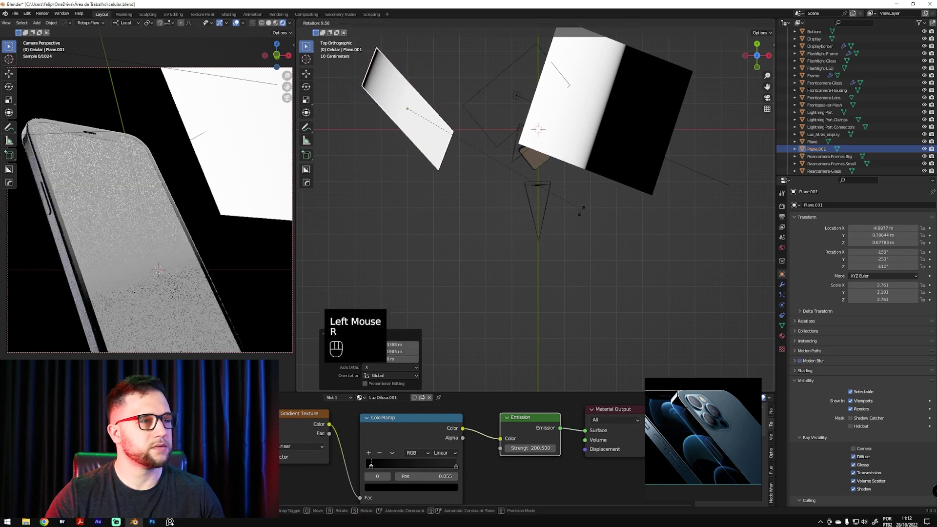
click(532, 230)
key(g)
click(547, 253)
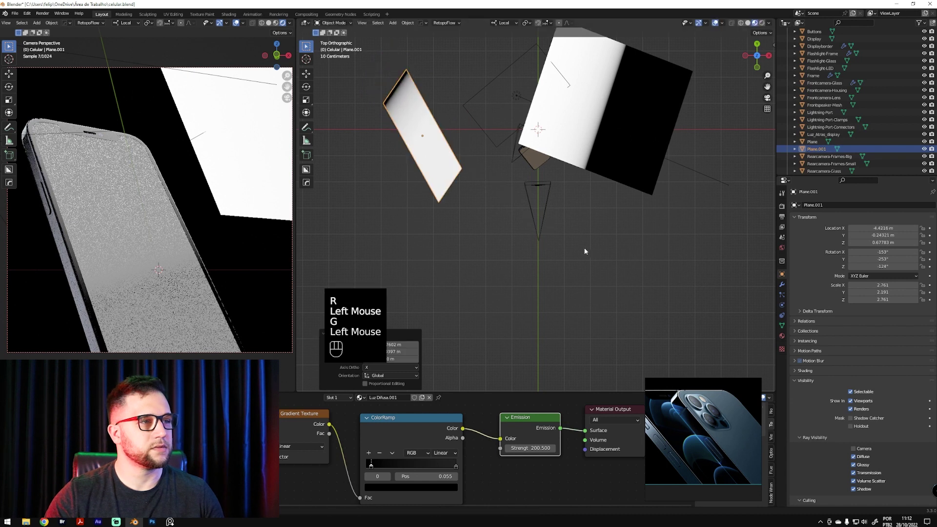
key(r)
click(595, 264)
key(g)
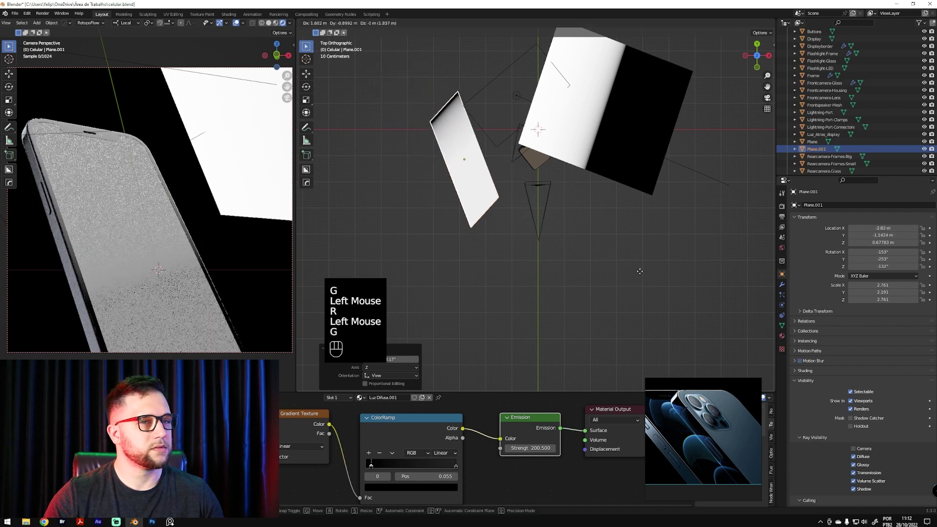
click(637, 288)
Change the plane's Gradient Texture type to Spherical and move the plane to about X -3.13 m, Y -1.27 m
click(306, 447)
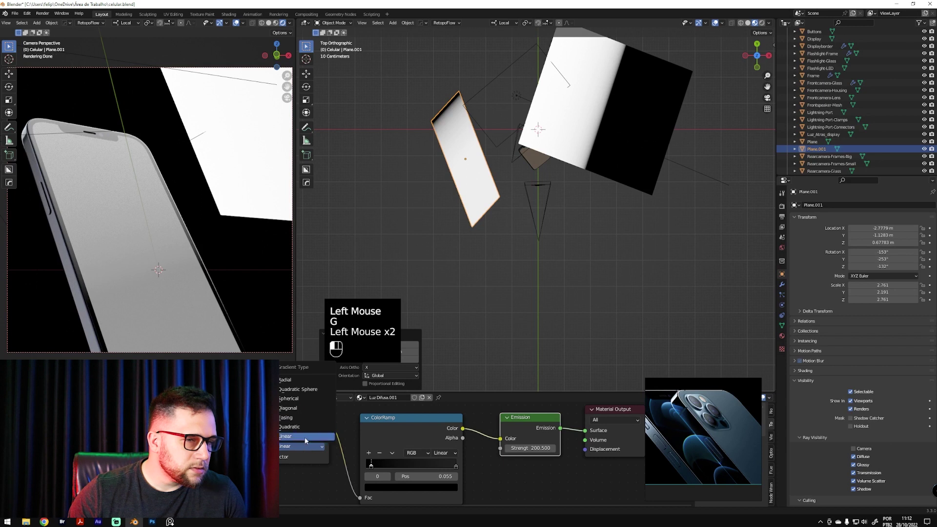
click(296, 399)
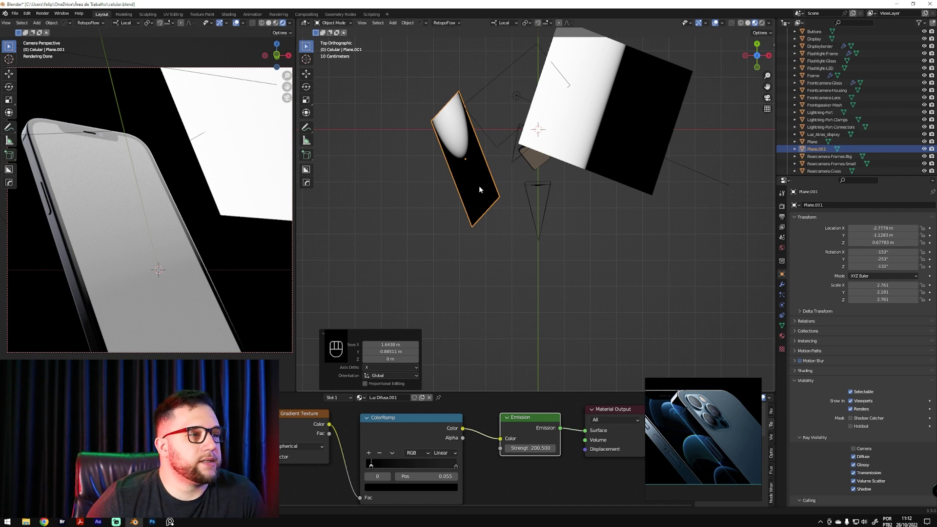
key(g)
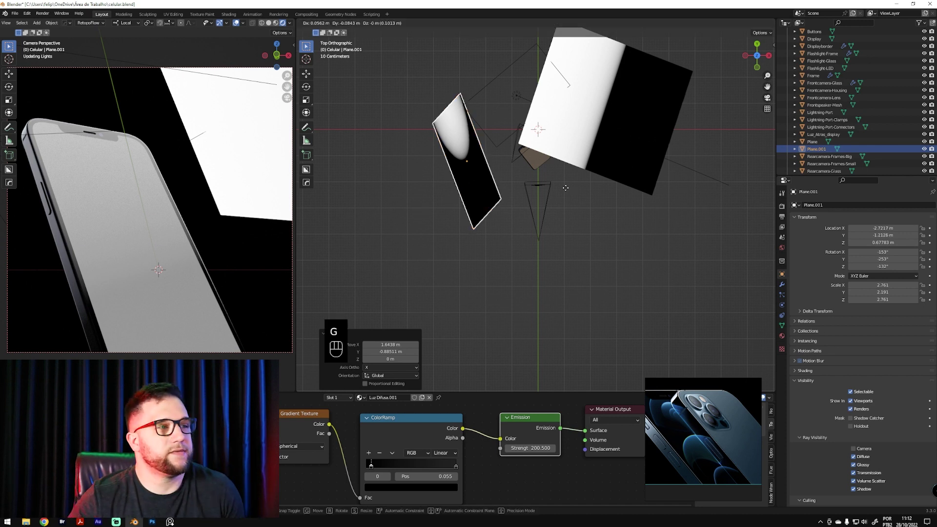
click(552, 188)
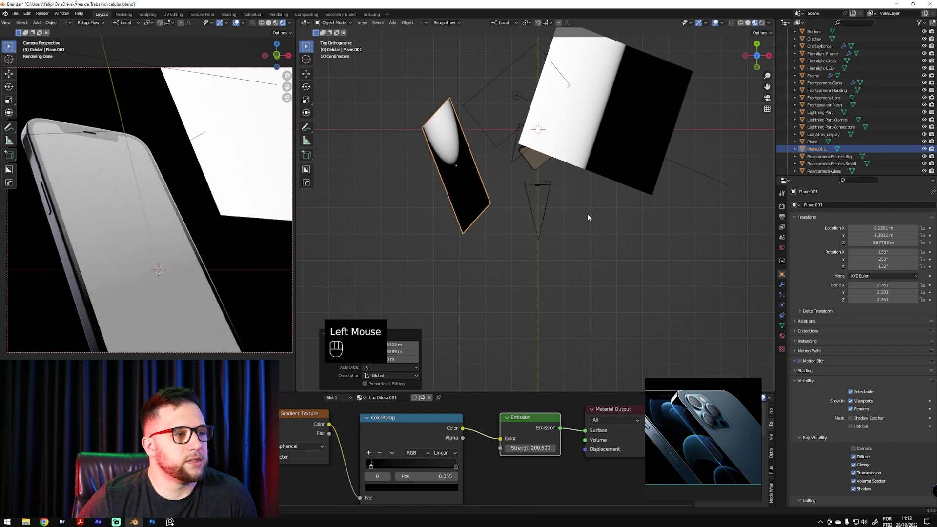
key(g)
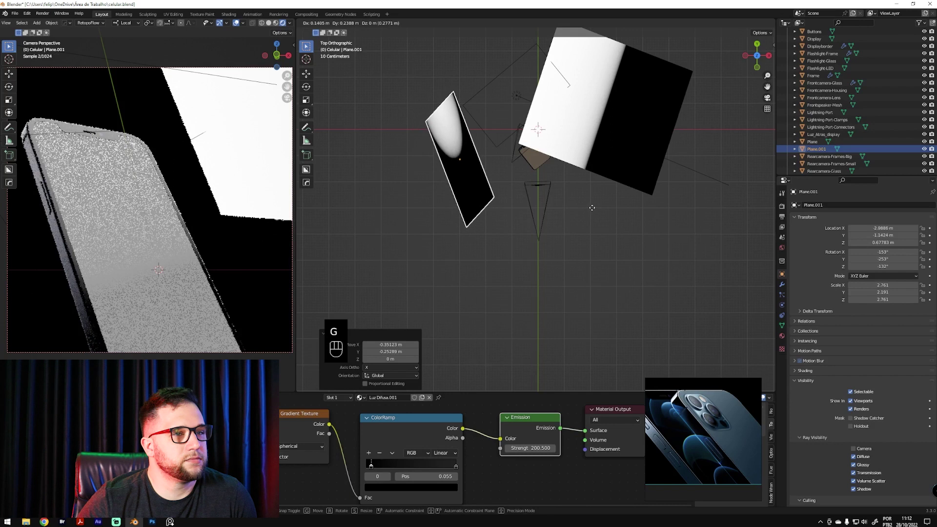
click(590, 217)
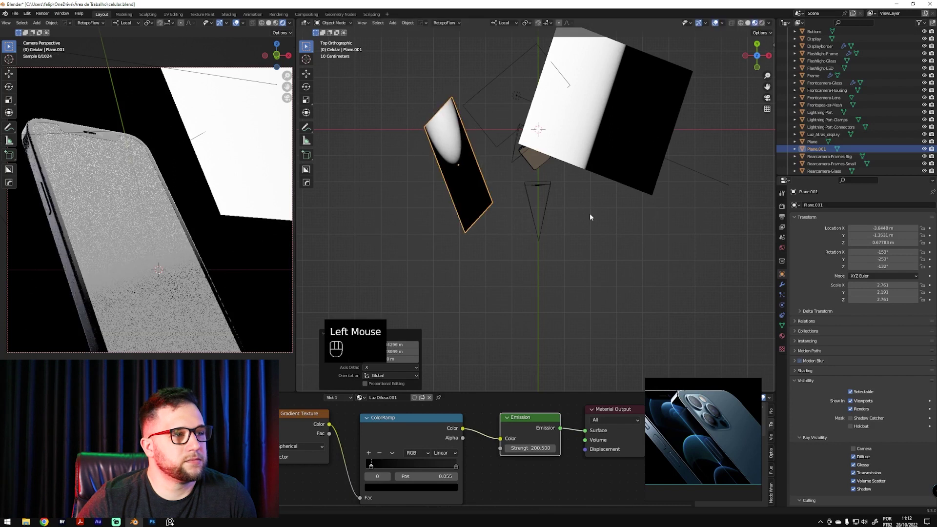
key(g)
click(589, 261)
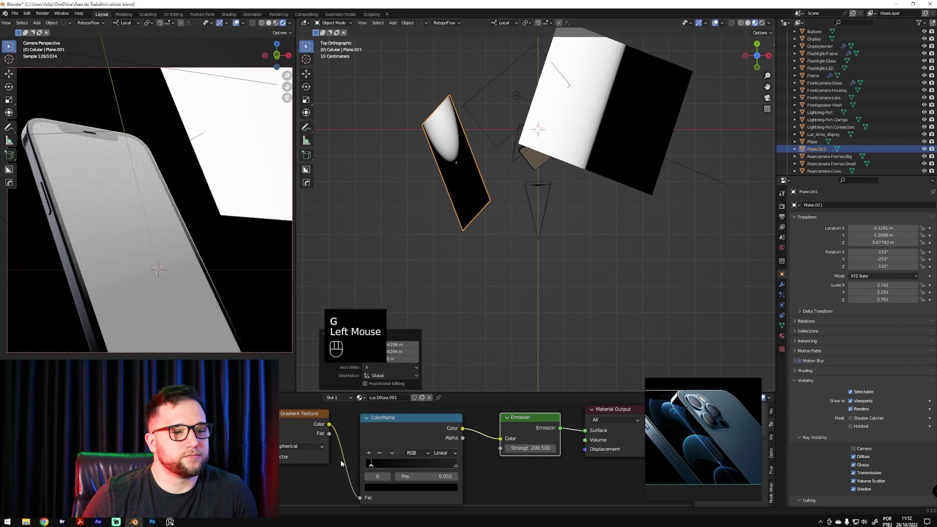
Adjust the mapping of the spherical gradient to make its glow broader and place it near the plane's far end
drag(215, 461, 222, 461)
shift+middle_drag(439, 464, 435, 414)
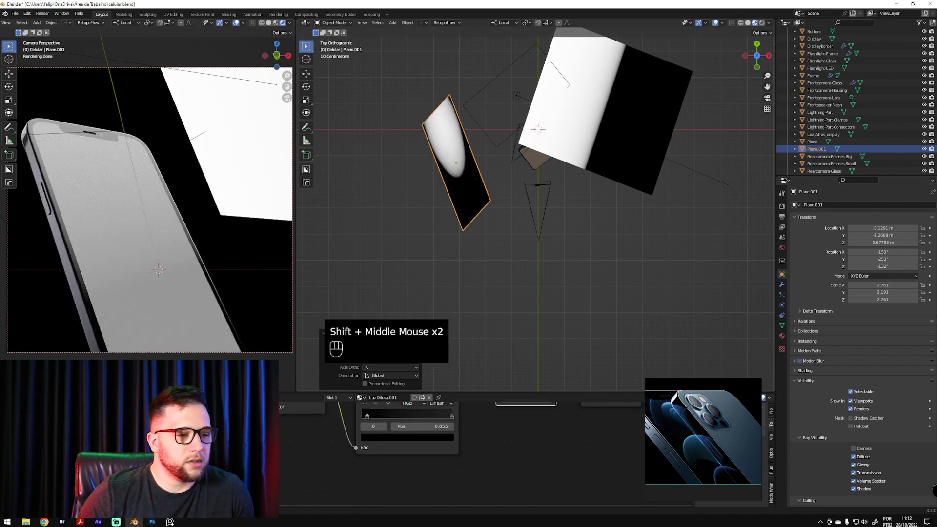
mouse_move(215, 454)
mouse_down()
mouse_move(232, 454)
mouse_move(202, 453)
mouse_move(230, 450)
mouse_up()
click(228, 454)
click(229, 450)
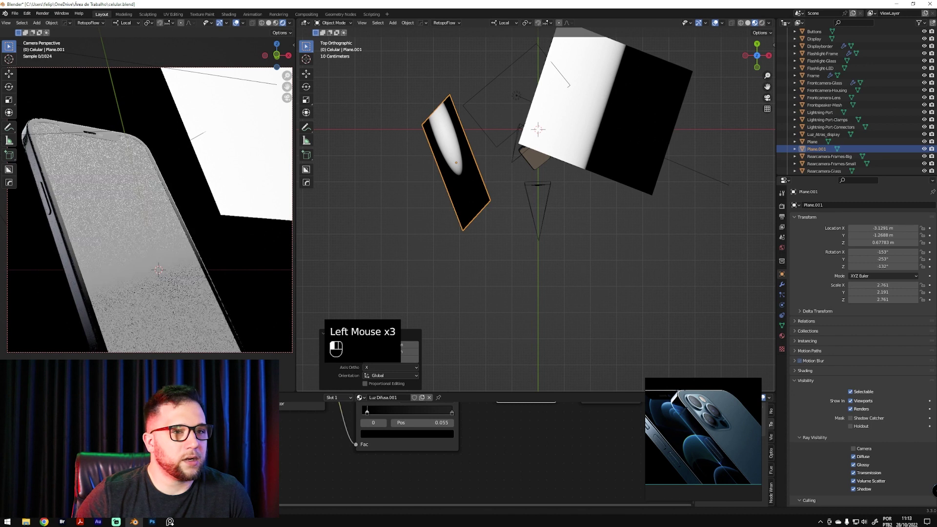
key(ctrl+z)
click(249, 492)
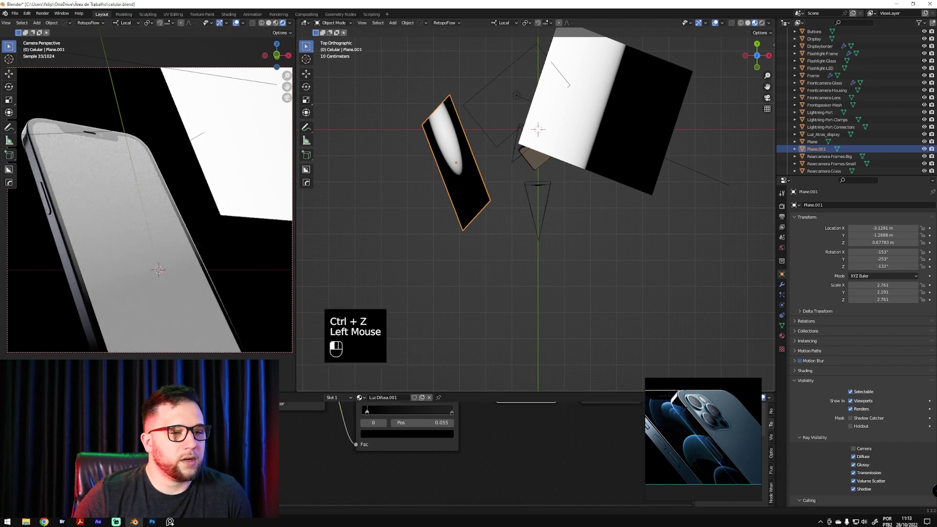
drag(249, 493, 251, 493)
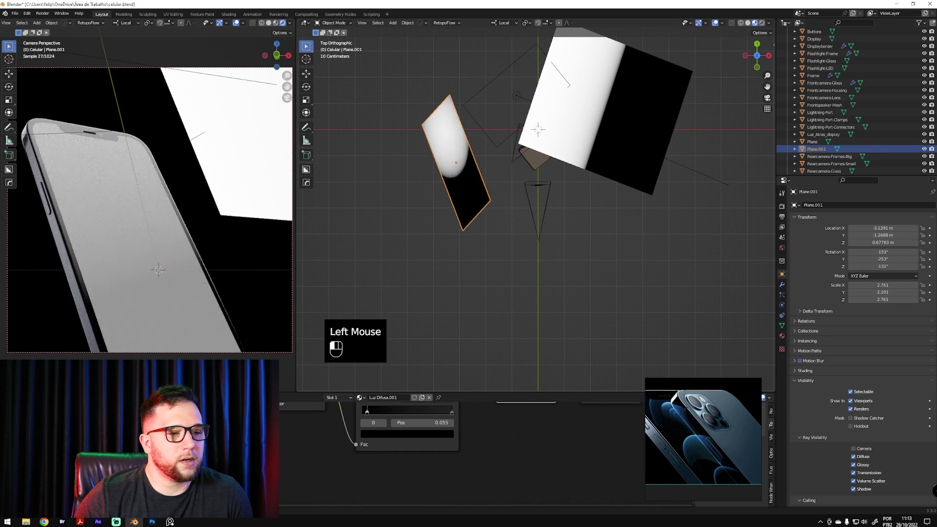
drag(249, 448, 253, 449)
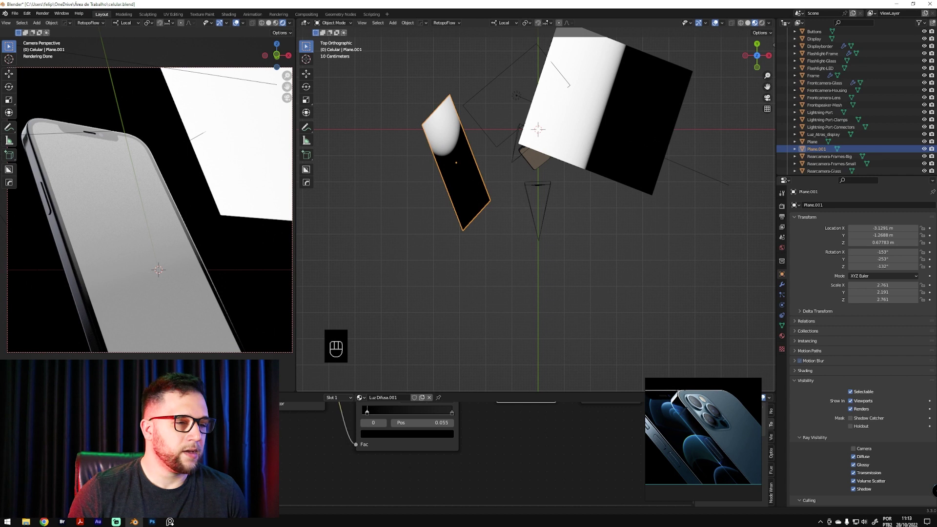
click(253, 449)
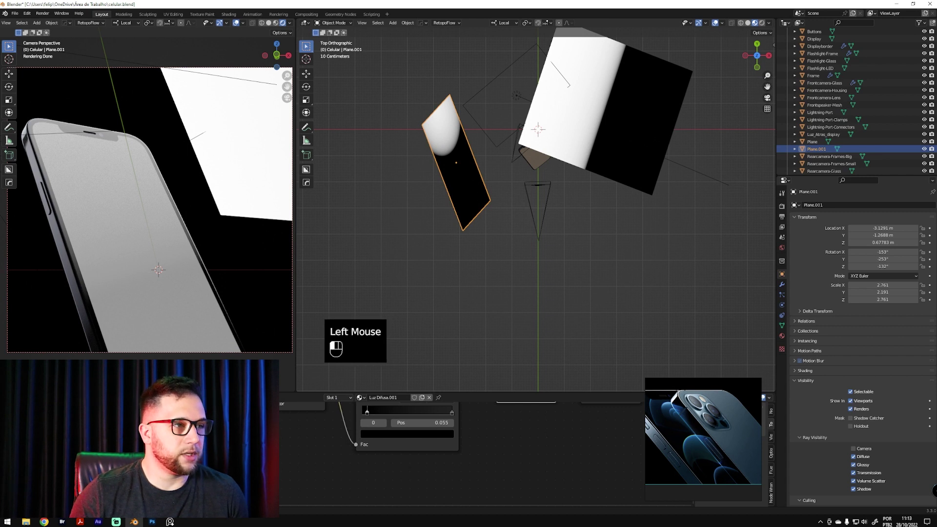
drag(253, 449, 253, 449)
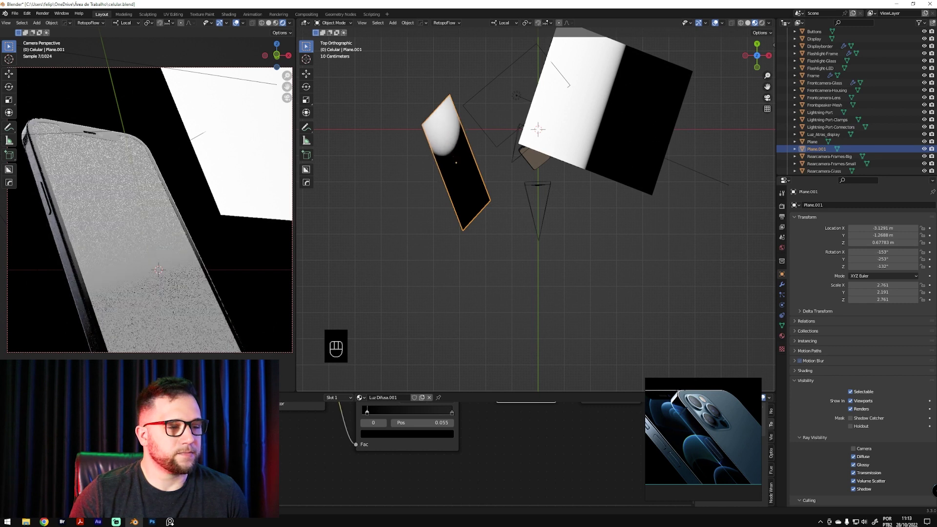
Tint the ColorRamp stop at position 1.000 a faint blue, with hue about 0.611 and saturation about 0.242
shift+middle_drag(528, 434, 444, 450)
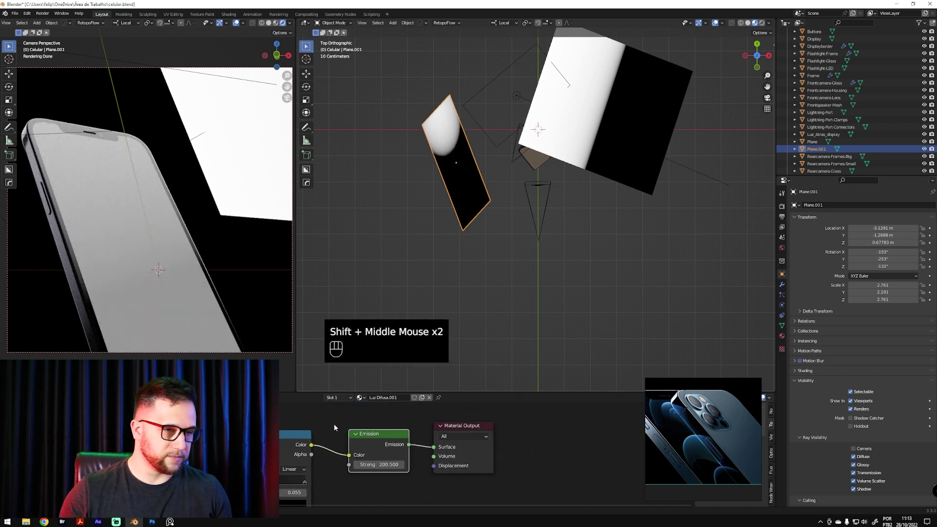
shift+middle_drag(294, 406, 334, 439)
click(344, 449)
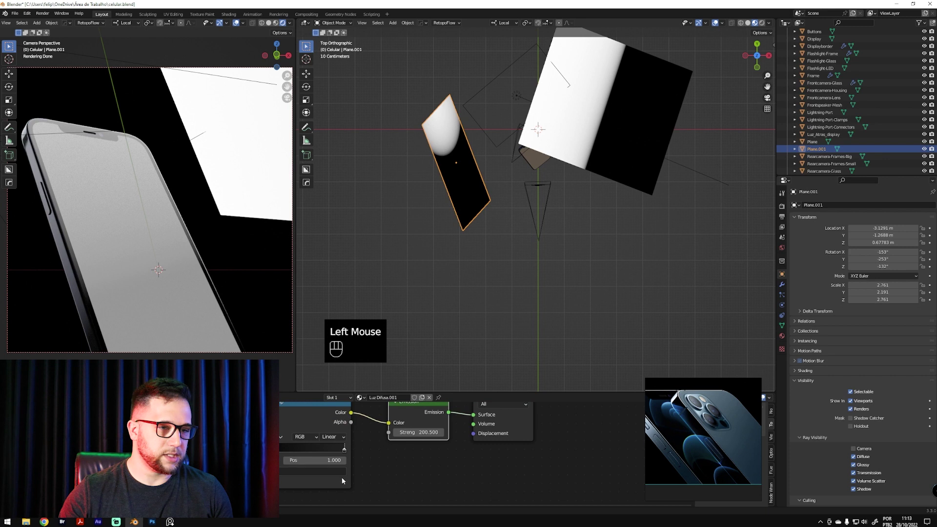
click(341, 474)
click(330, 471)
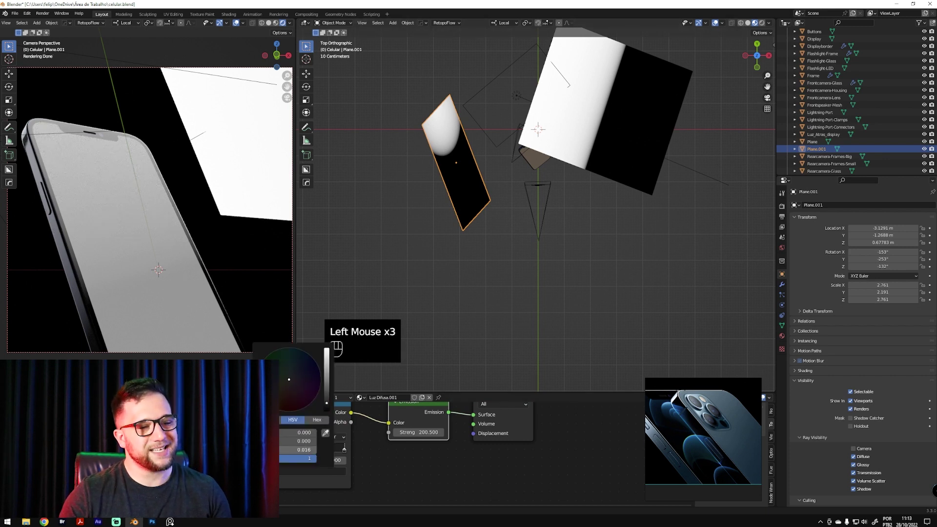
mouse_move(290, 441)
mouse_down()
mouse_move(312, 441)
mouse_move(273, 441)
mouse_up()
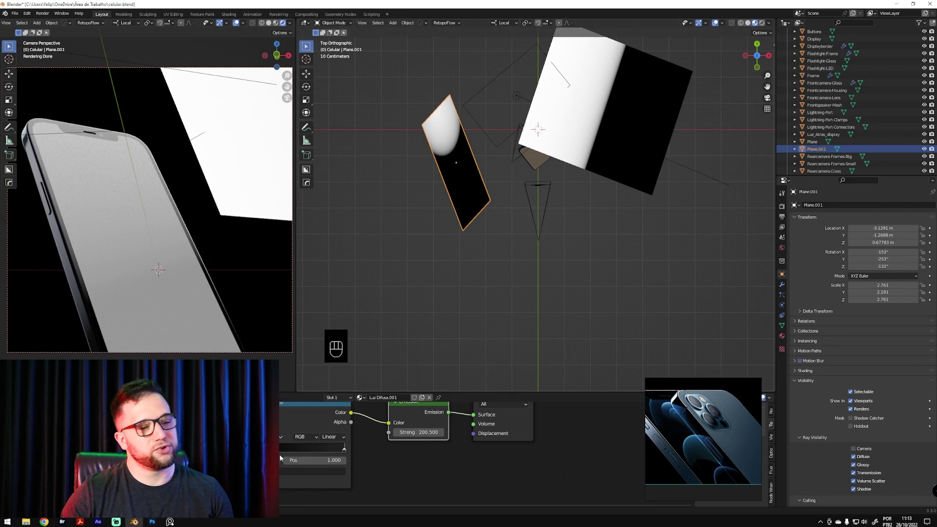
click(346, 454)
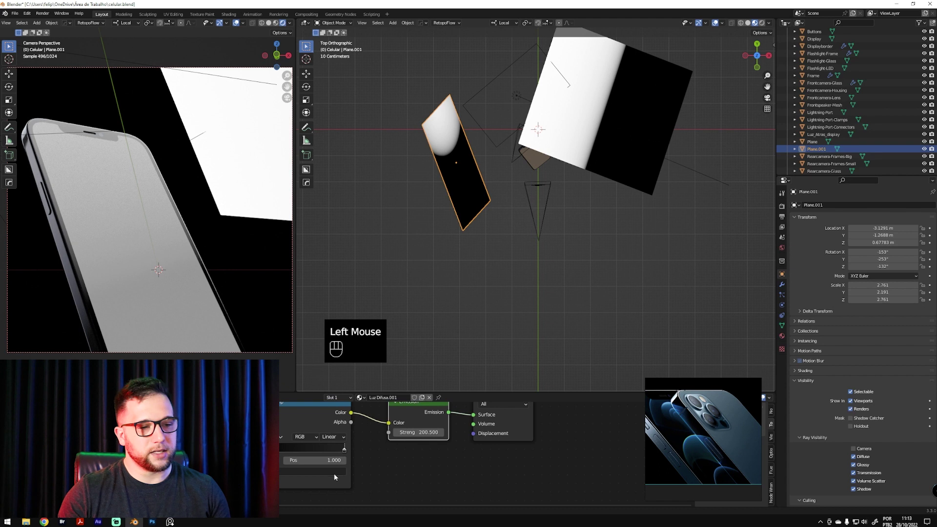
click(336, 472)
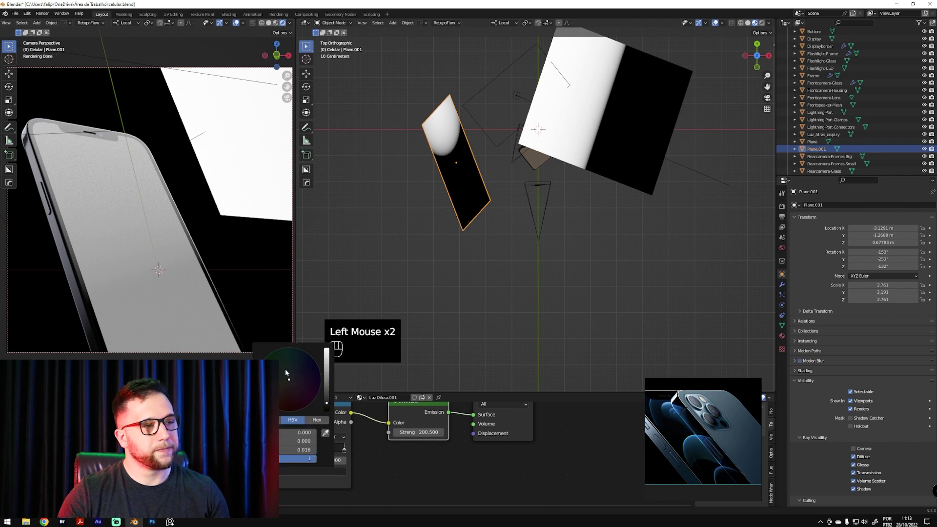
drag(291, 379, 291, 375)
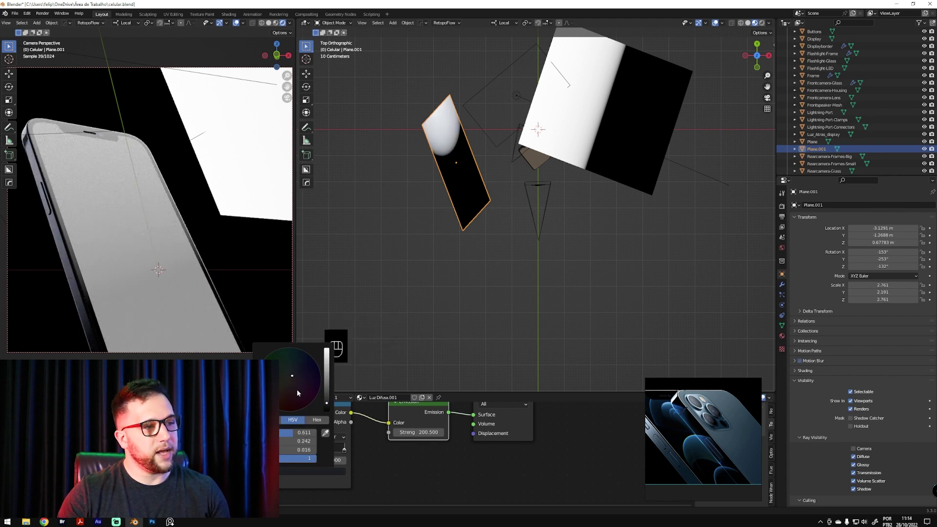
click(292, 379)
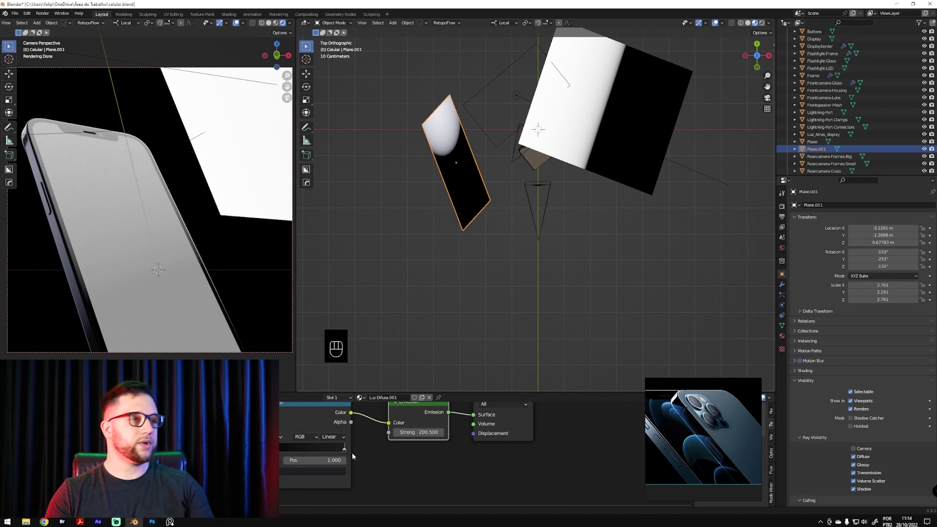
Turn off camera ray visibility for the large emissive plane and view the lighting setup around the phone in perspective
click(613, 263)
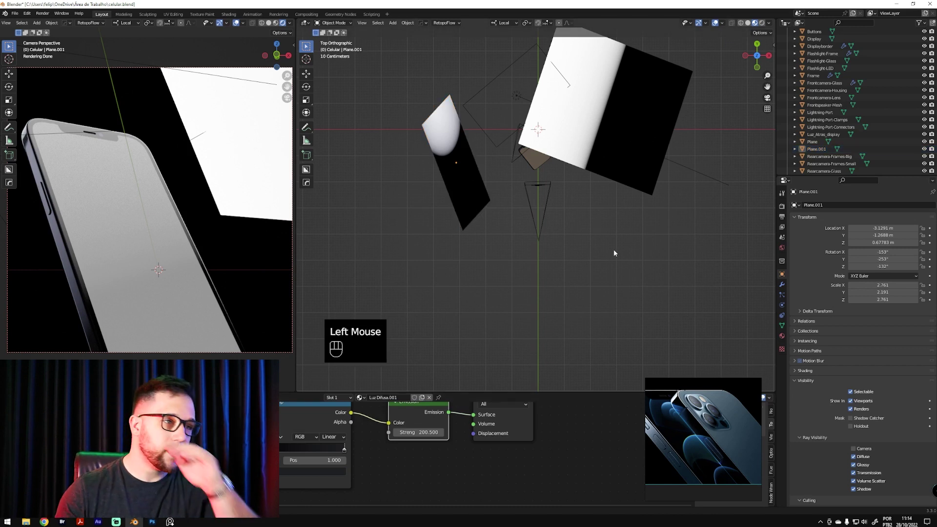
click(660, 155)
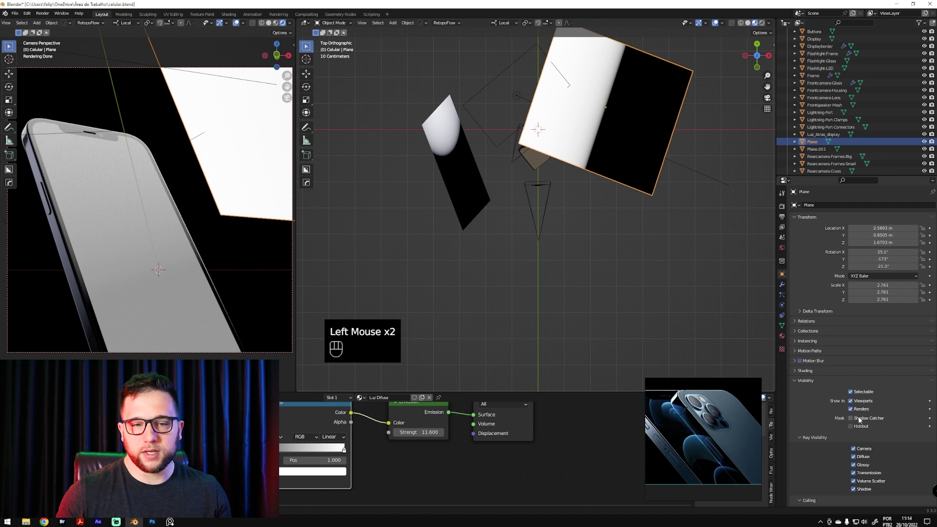
click(864, 451)
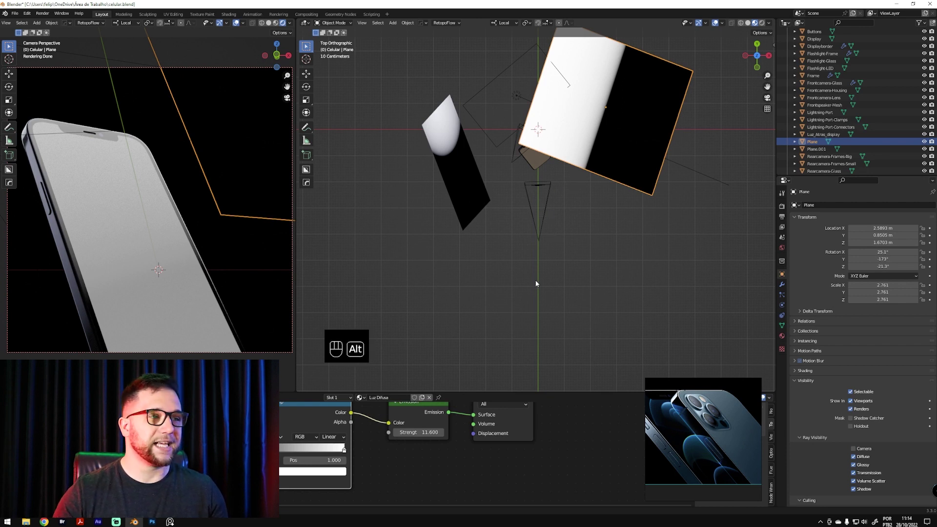
ctrl+middle_drag(215, 204, 196, 237)
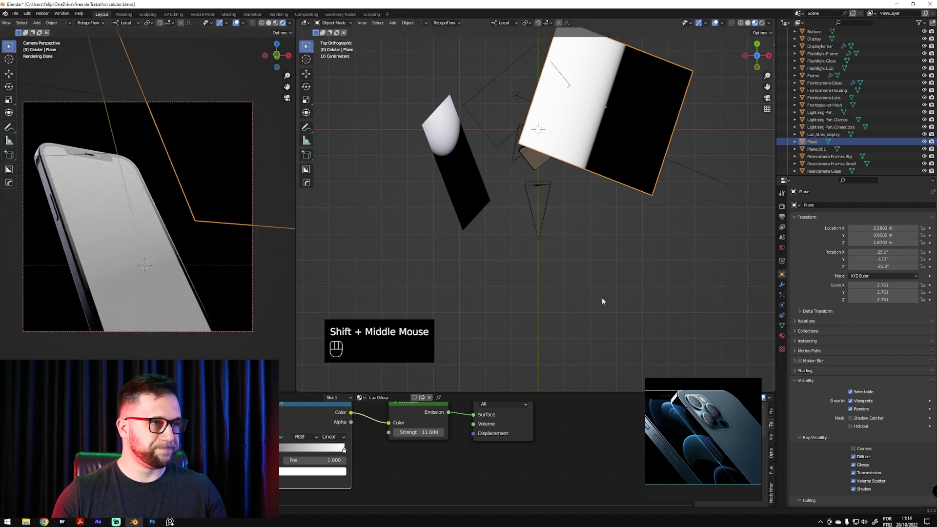
click(622, 343)
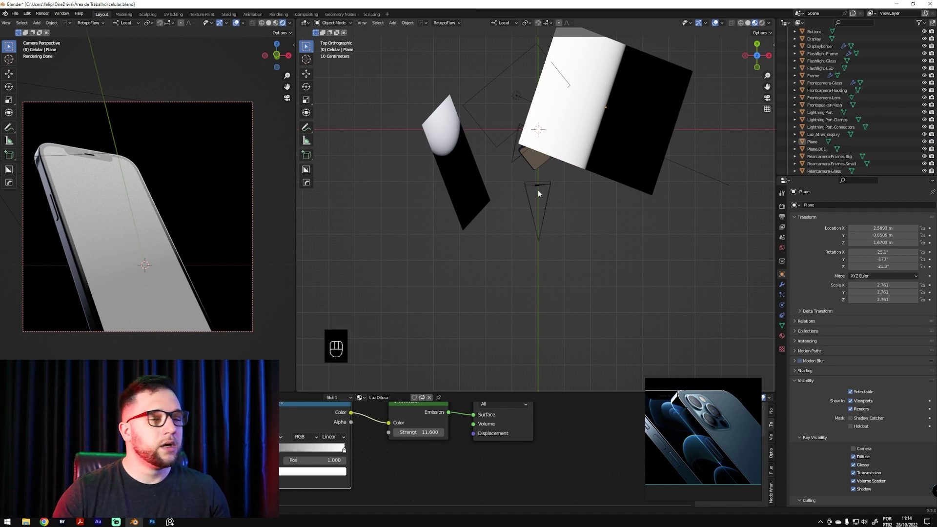
middle_drag(514, 204, 585, 122)
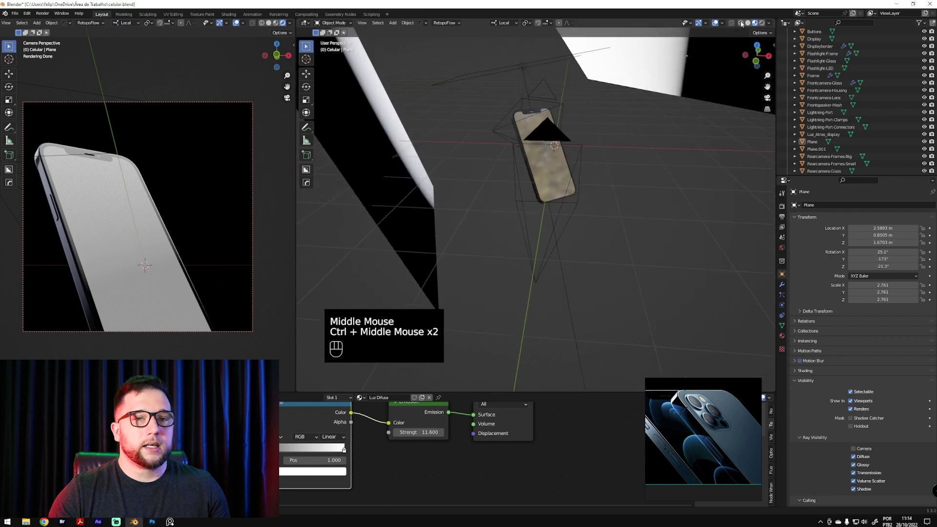
Show the free viewport in solid shading, frame the phone, and hide the Display object
click(747, 23)
mouse_move(581, 159)
shift+middle_down()
mouse_move(581, 175)
mouse_move(564, 92)
mouse_move(544, 73)
mouse_move(556, 151)
shift+middle_up()
shift+middle_drag(556, 151, 568, 238)
middle_drag(606, 164, 512, 168)
click(593, 157)
key(grave)
click(651, 187)
mouse_move(446, 193)
middle_down()
mouse_move(491, 185)
mouse_move(457, 179)
middle_up()
middle_drag(520, 191, 517, 179)
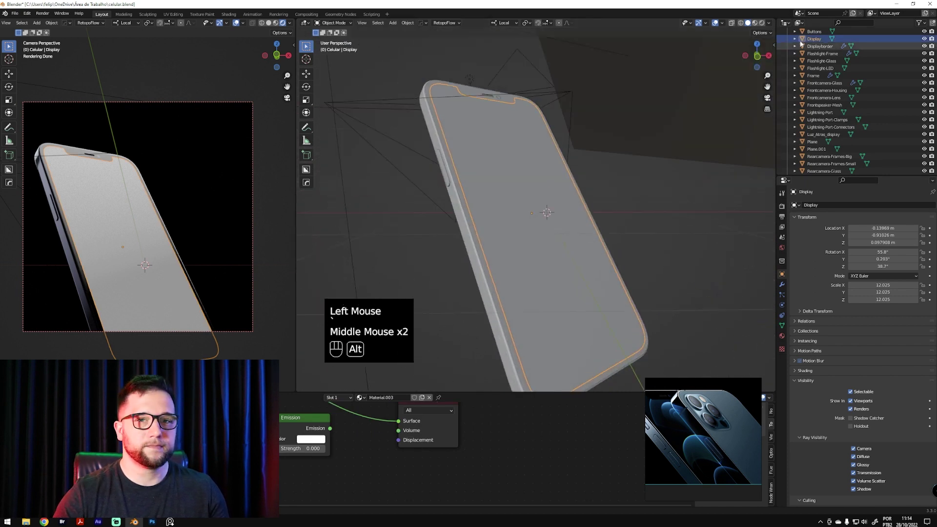
click(923, 39)
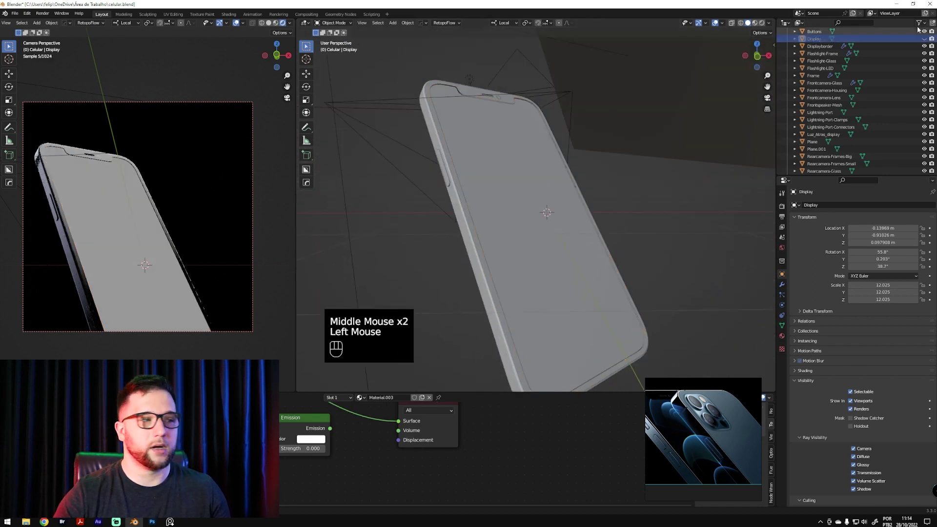
Set the Displayborder material's Specular to 0.618 and Roughness to 0.123
click(526, 119)
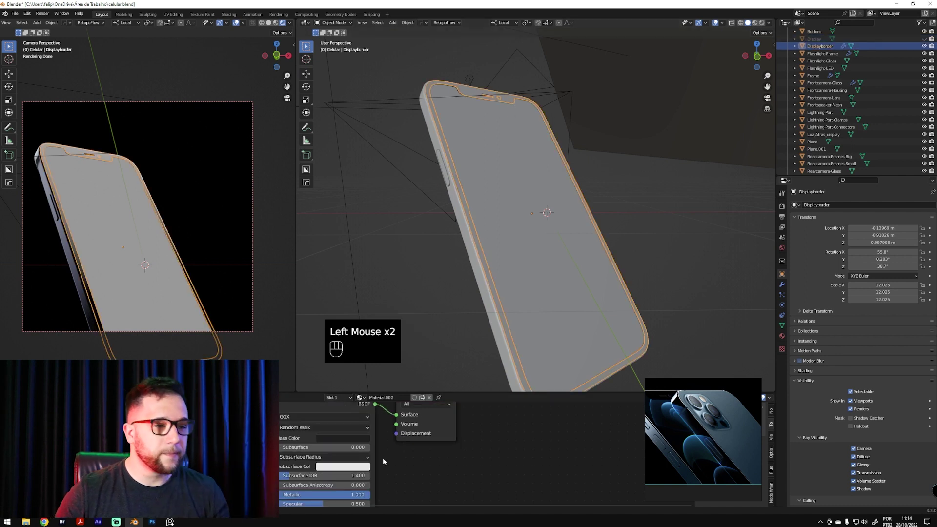
shift+middle_drag(488, 427, 375, 445)
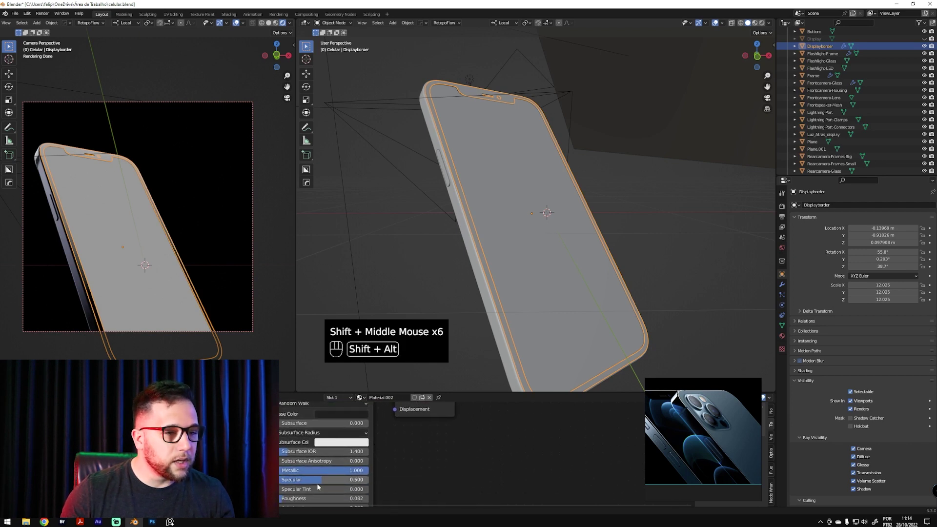
drag(356, 470, 375, 470)
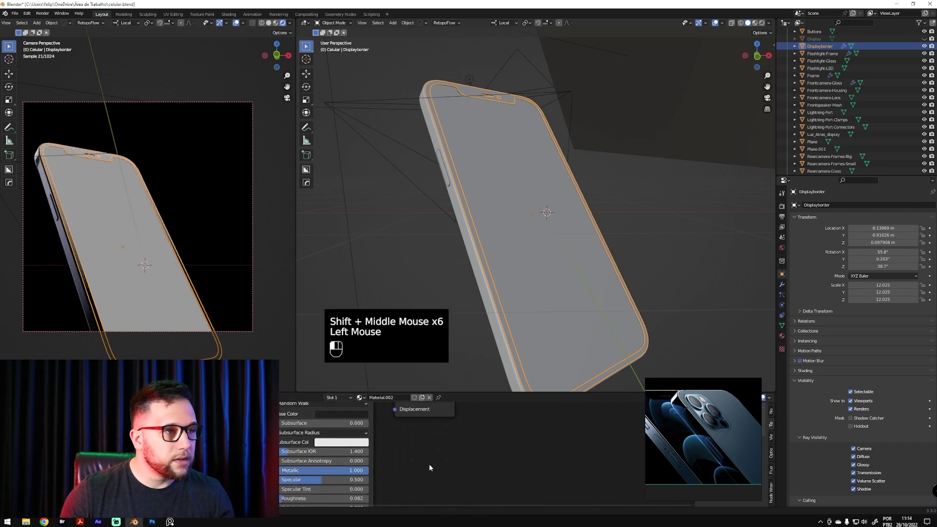
mouse_move(296, 494)
mouse_down()
mouse_move(266, 493)
mouse_move(388, 488)
mouse_move(290, 494)
mouse_up()
mouse_move(333, 473)
mouse_down()
mouse_move(400, 472)
mouse_move(332, 478)
mouse_up()
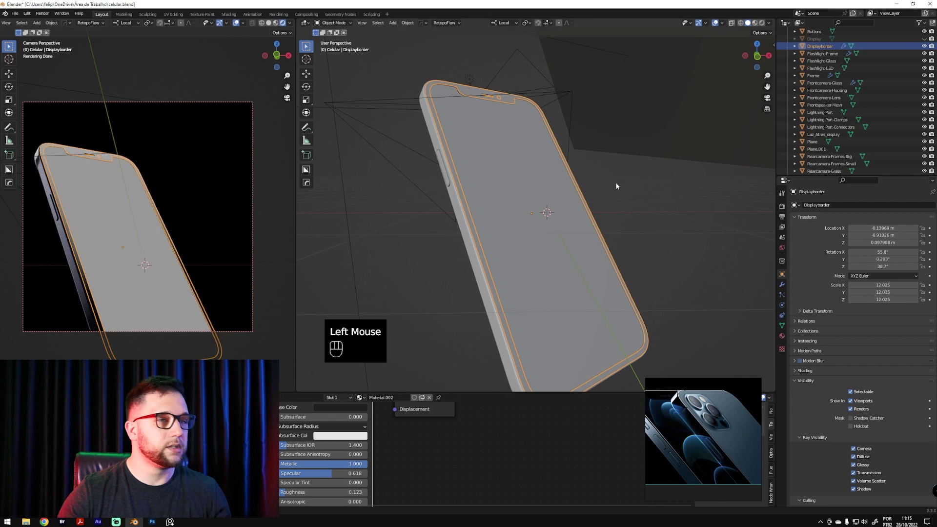
Try a saturated dark blue Base Color on the display border and inspect it near the notch
alt+middle_drag(604, 178, 634, 244)
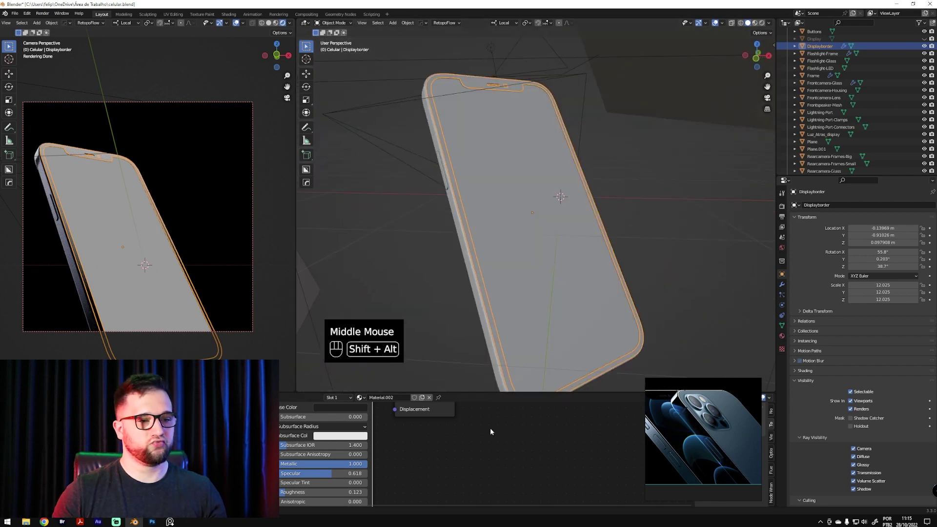
shift+middle_drag(480, 455, 484, 487)
shift+middle_drag(480, 442, 489, 471)
click(354, 469)
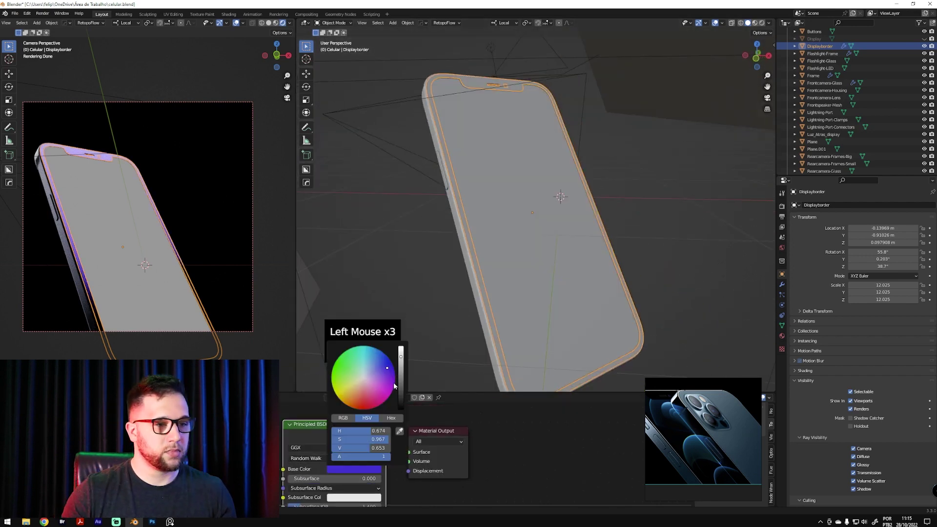
drag(394, 382, 380, 365)
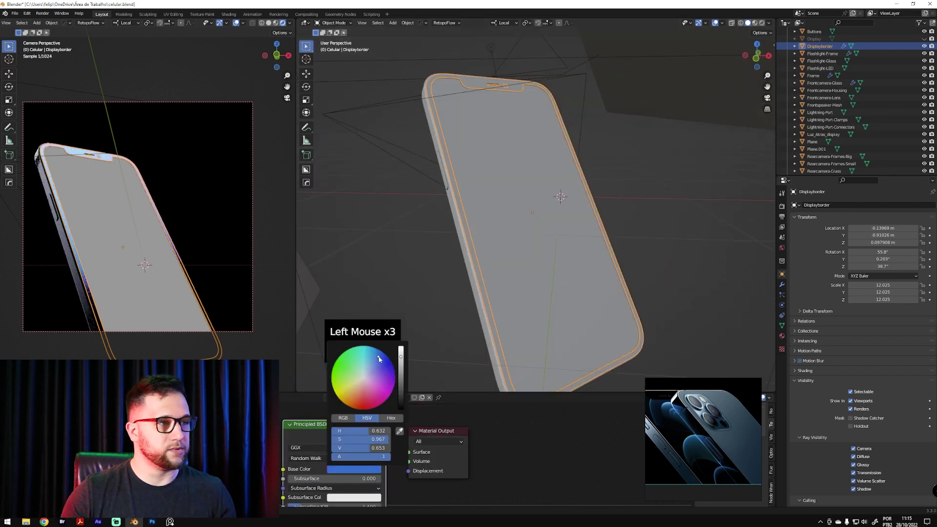
drag(400, 357, 401, 396)
ctrl+middle_drag(101, 161, 215, 115)
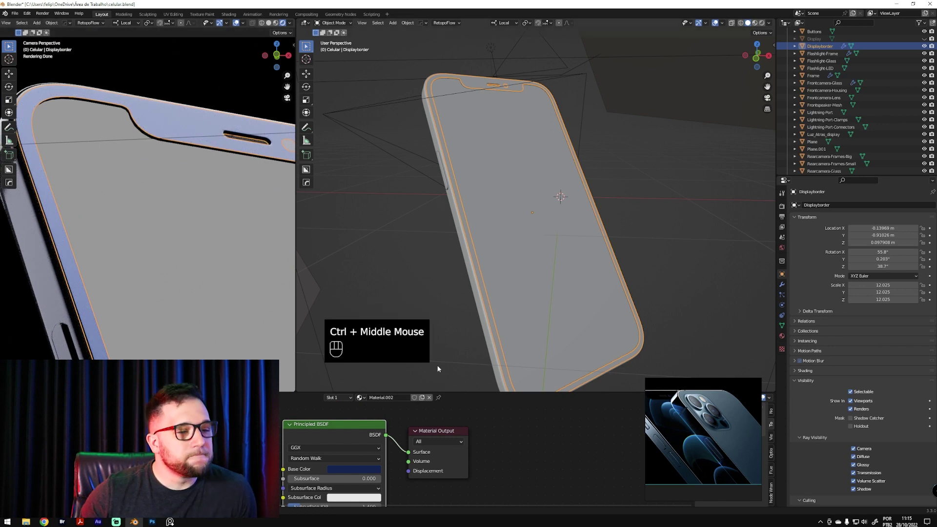
Set the display border material's Metallic to 0.805 and Clearcoat to 0.436, and unhide the Display object
shift+middle_drag(540, 484, 538, 450)
shift+middle_drag(393, 464, 391, 461)
mouse_move(370, 488)
mouse_down()
mouse_move(283, 489)
mouse_move(371, 494)
mouse_move(362, 492)
mouse_up()
shift+middle_drag(534, 478, 535, 448)
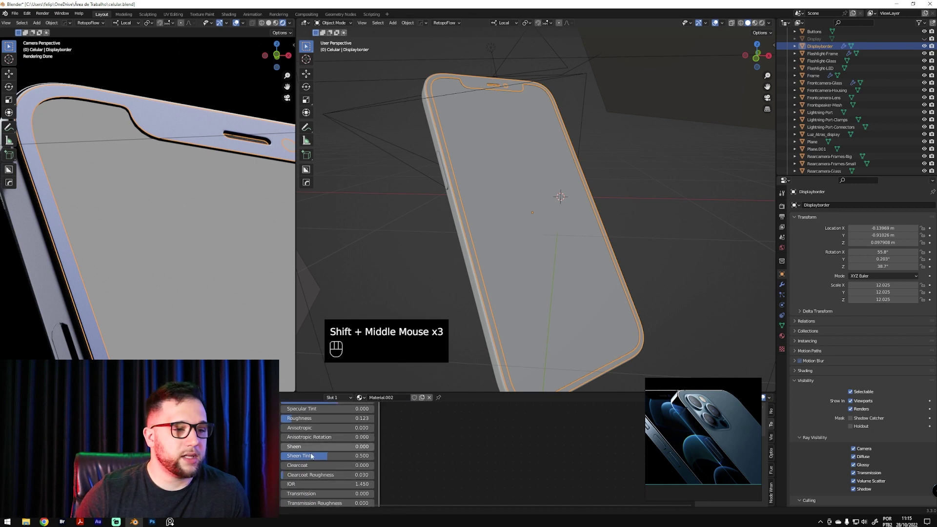
drag(325, 458, 352, 473)
shift+middle_drag(446, 486, 444, 430)
shift+middle_drag(113, 252, 168, 229)
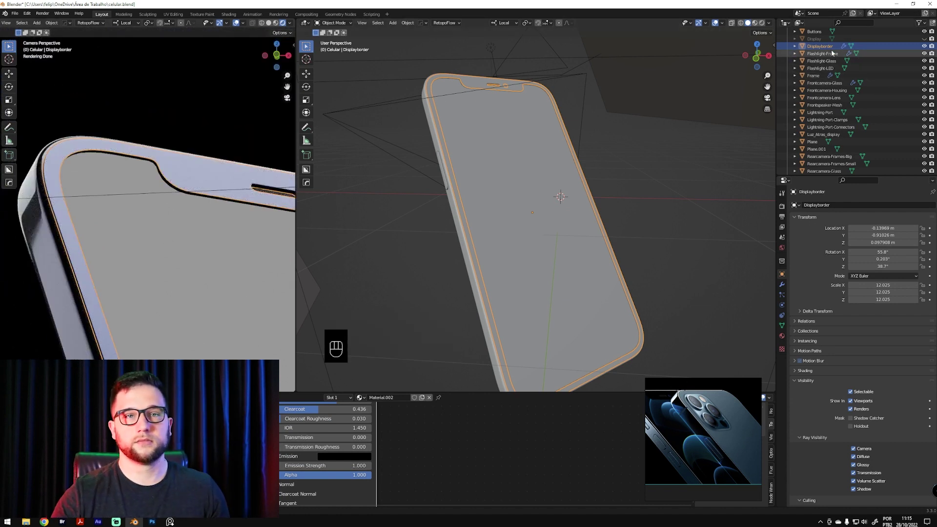
click(923, 39)
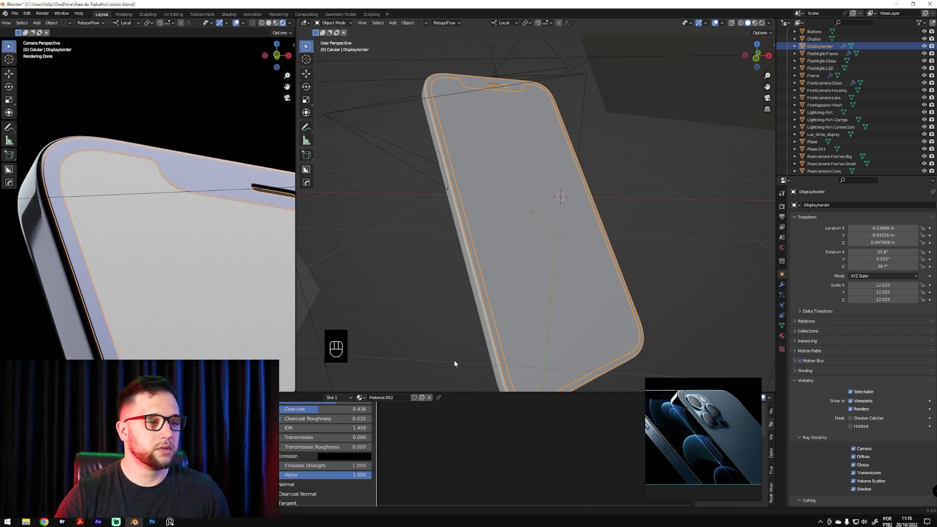
Try a paler blue Base Color on the display border, with hue 0.636, saturation 0.532 and value 0.529
shift+middle_drag(383, 434, 414, 477)
shift+middle_drag(396, 423, 403, 466)
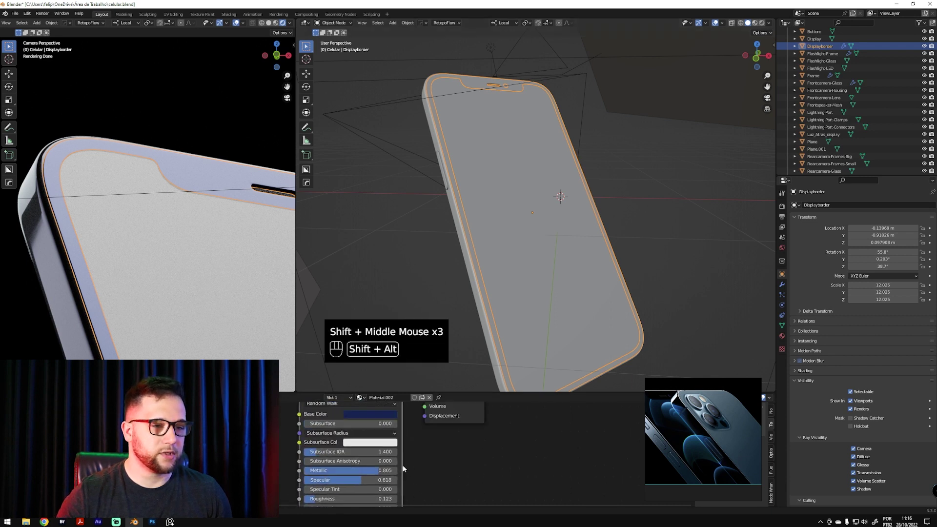
click(380, 416)
click(387, 316)
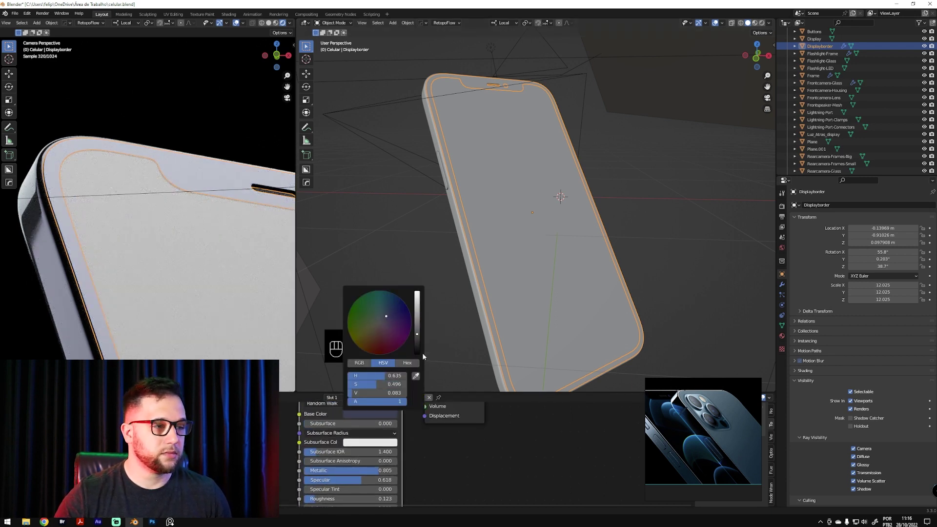
drag(415, 312, 417, 298)
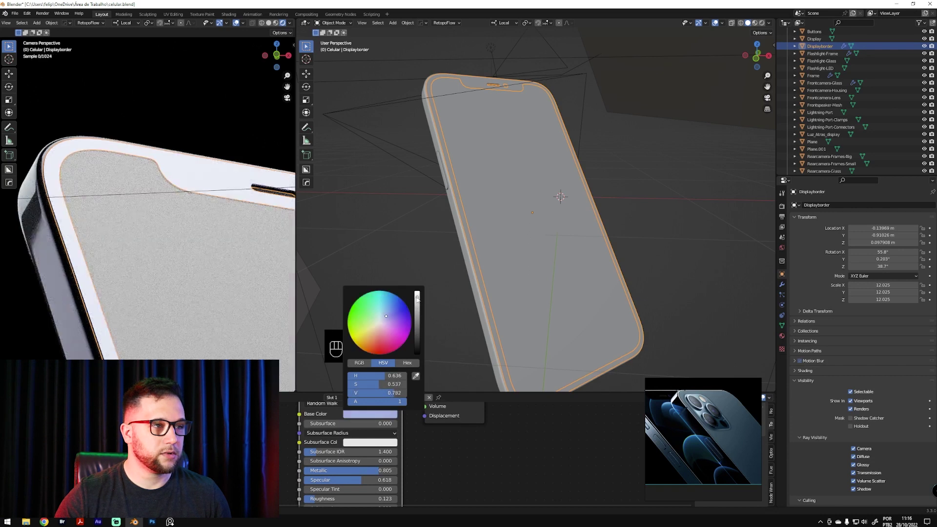
shift+middle_drag(183, 338, 179, 277)
ctrl+middle_drag(235, 221, 245, 200)
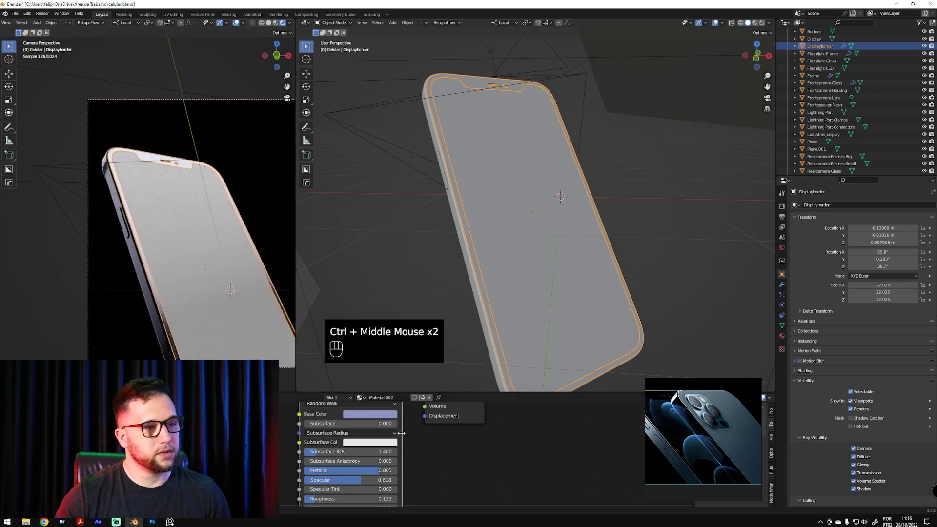
Darken the display border's Base Color to a near-black blue, with hue 0.663, saturation 0.921 and value 0.022, and deselect the border
click(385, 414)
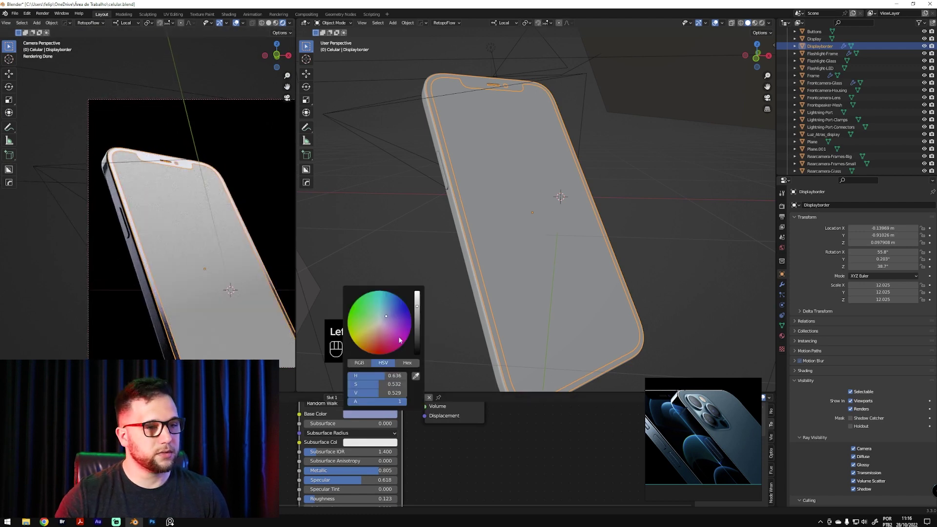
drag(415, 320, 417, 343)
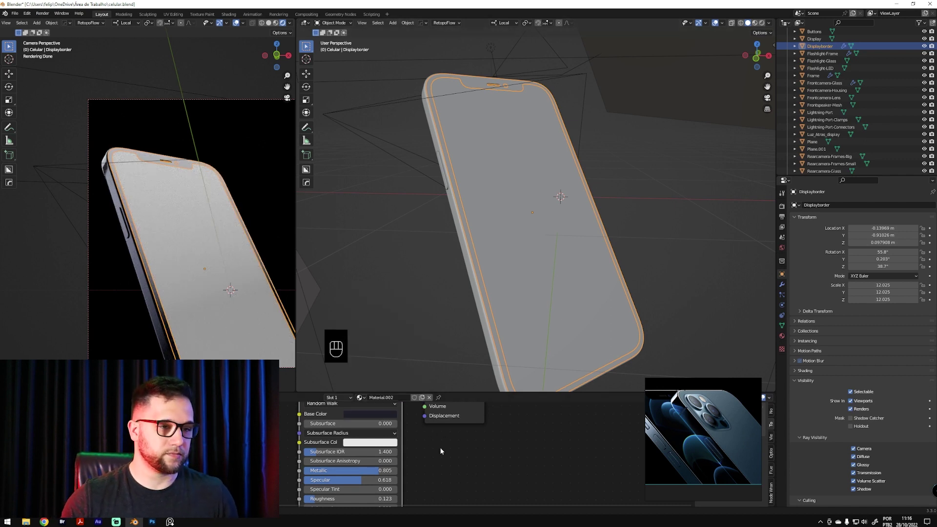
click(383, 414)
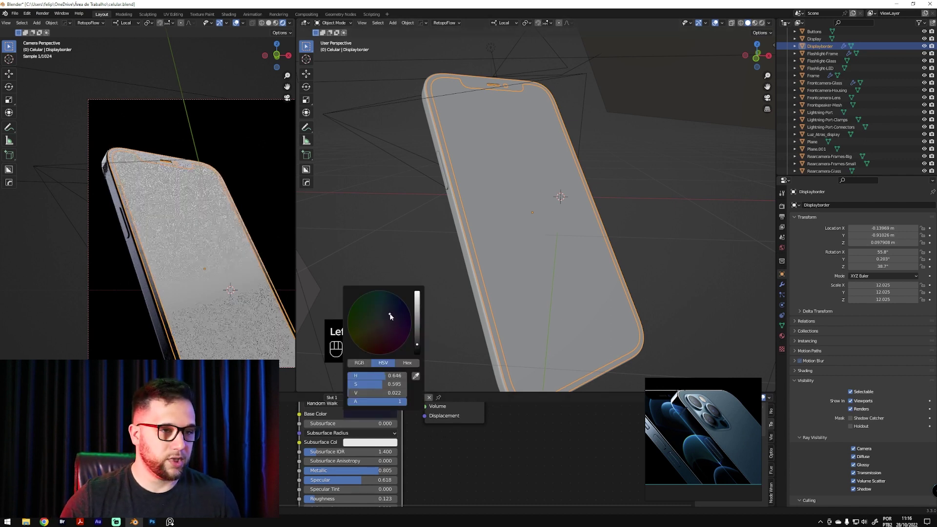
drag(393, 315, 402, 308)
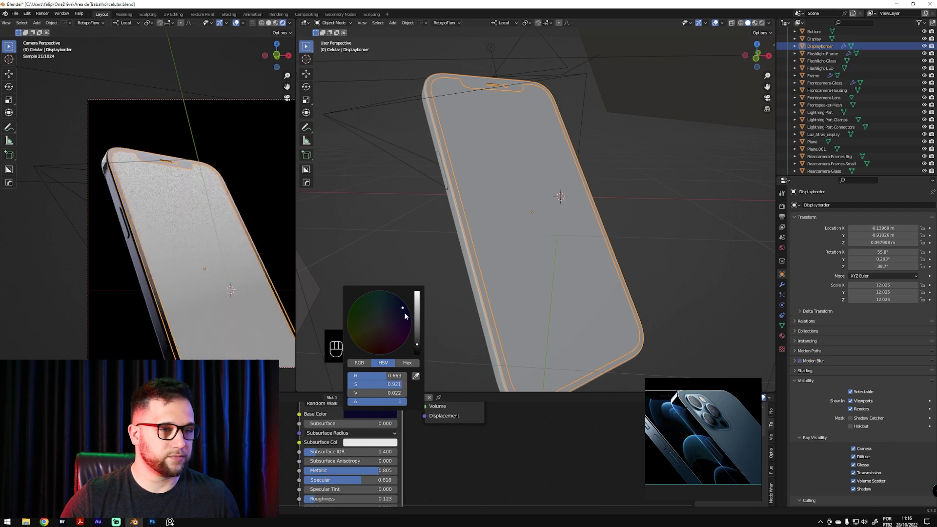
click(400, 329)
click(472, 186)
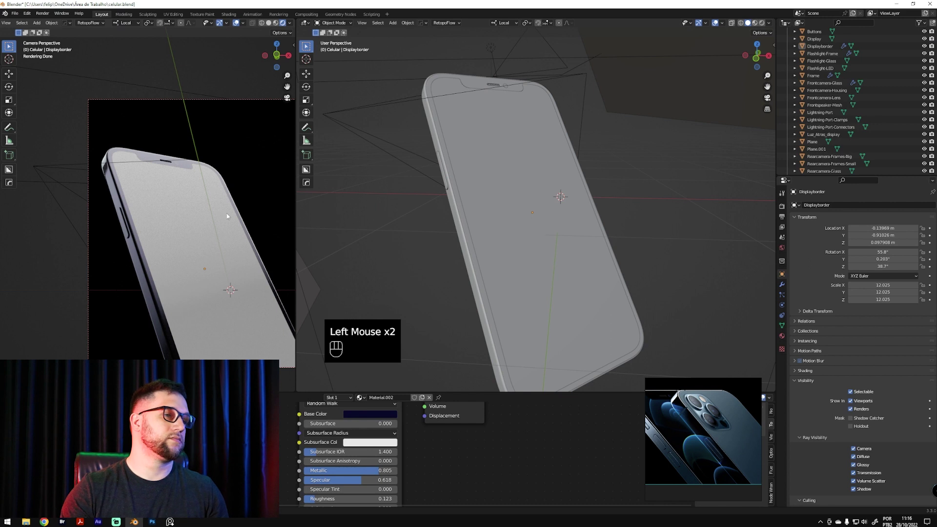
shift+middle_drag(575, 209, 515, 214)
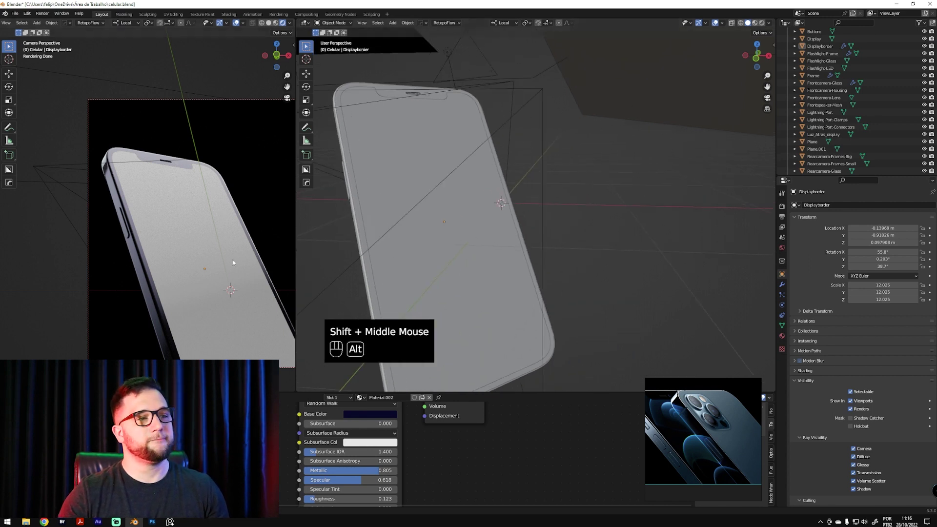
ctrl+middle_drag(223, 262, 238, 273)
shift+middle_drag(238, 273, 178, 267)
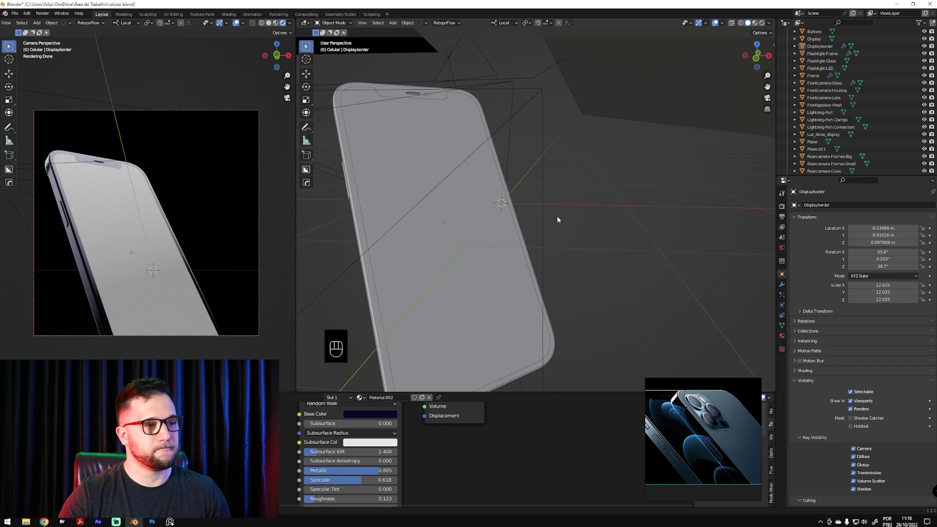
mouse_move(555, 222)
middle_down()
mouse_move(544, 221)
mouse_move(549, 229)
middle_up()
middle_drag(549, 229, 548, 258)
click(152, 521)
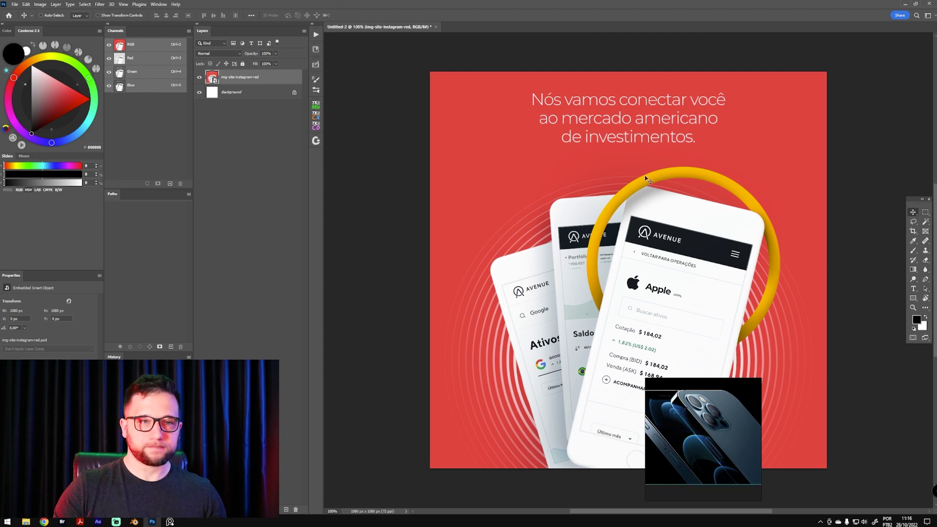
click(160, 522)
Add a plane mesh and move it along Y to about 8.66 m
middle_drag(567, 170, 561, 234)
middle_drag(561, 234, 547, 263)
key(shift+a)
mouse_move(547, 275)
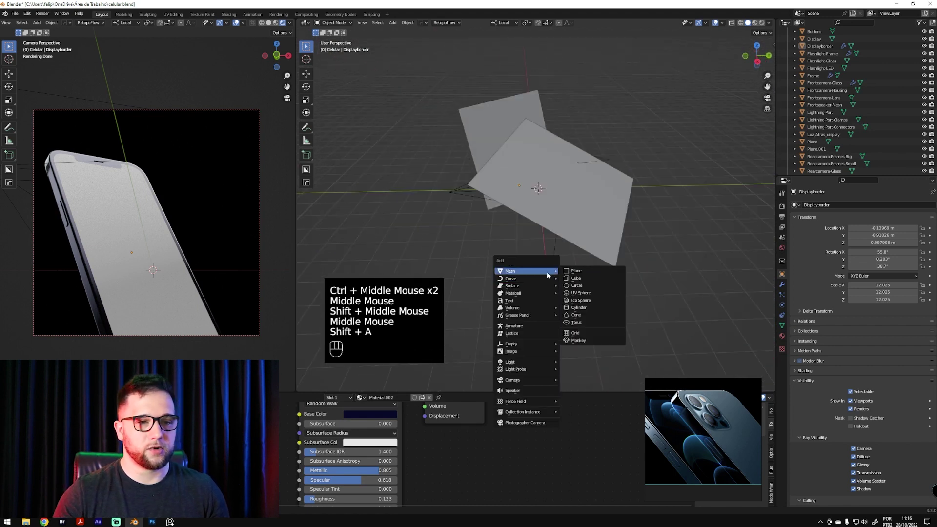
click(586, 272)
key(g)
key(x)
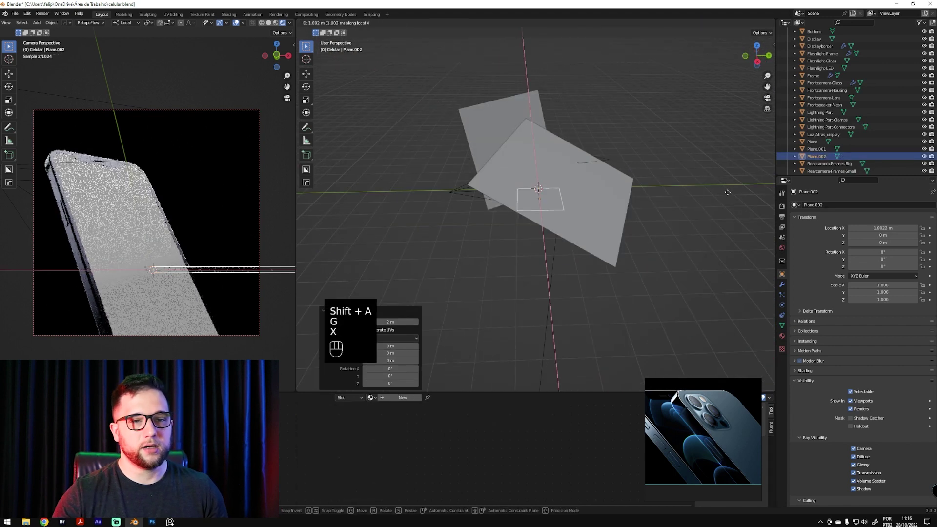
key(y)
click(727, 192)
Rotate the new plane 90° about X and scale it up to about 7.549
key(r)
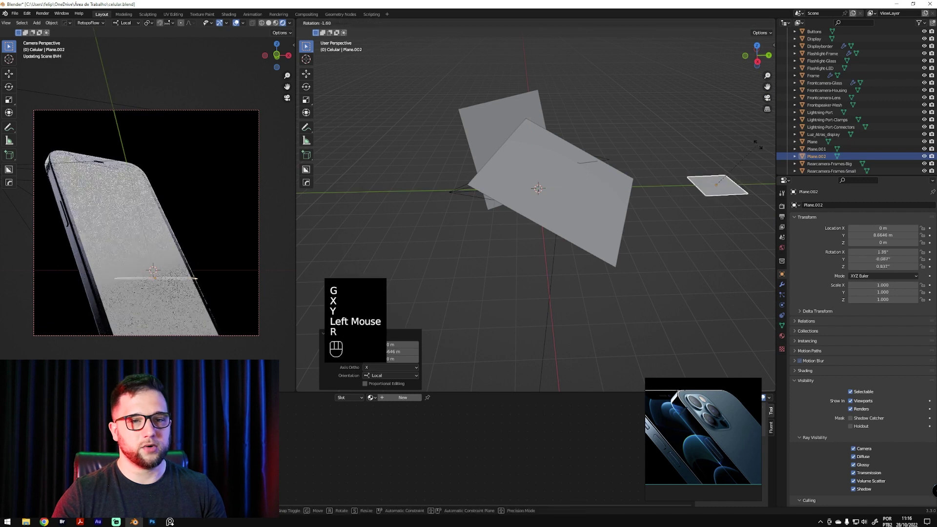
text(x90)
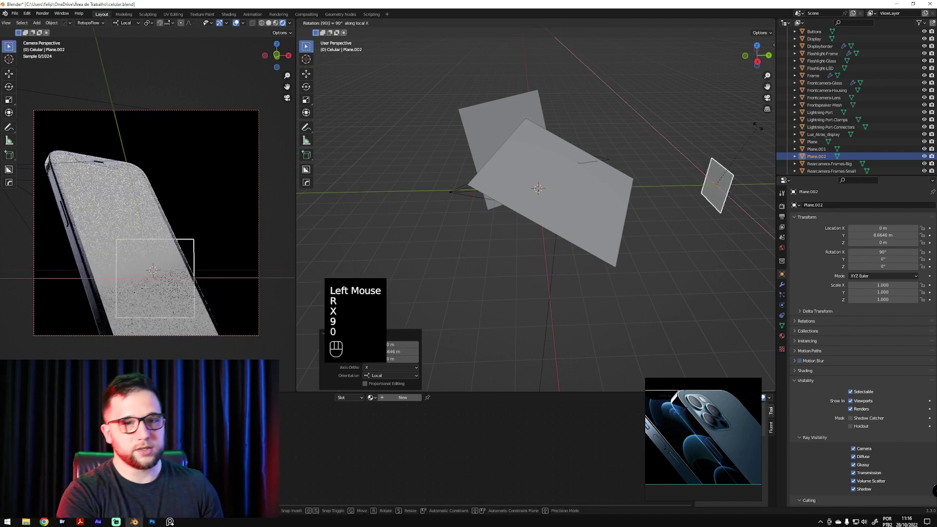
key(Return)
shift+middle_drag(710, 210, 587, 189)
key(s)
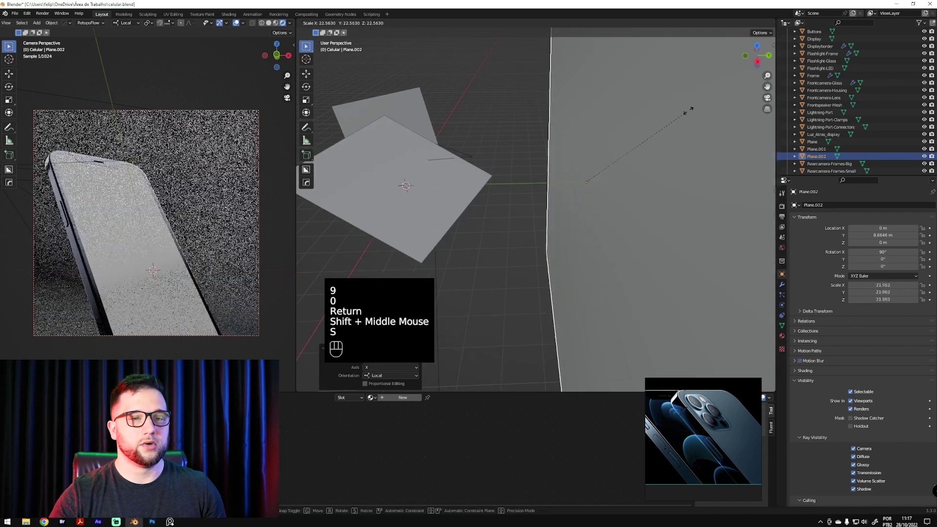
click(431, 216)
middle_drag(431, 215, 468, 218)
ctrl+middle_drag(468, 217, 583, 211)
Move the upright plane farther behind the phone to about Y 22.99 m and raise it to about Z 1.72 m
key(g)
key(y)
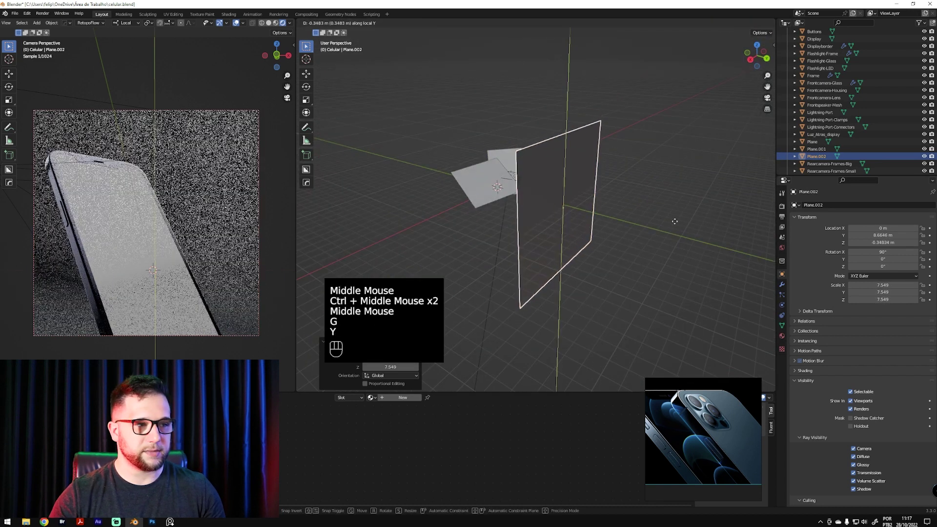
key(y)
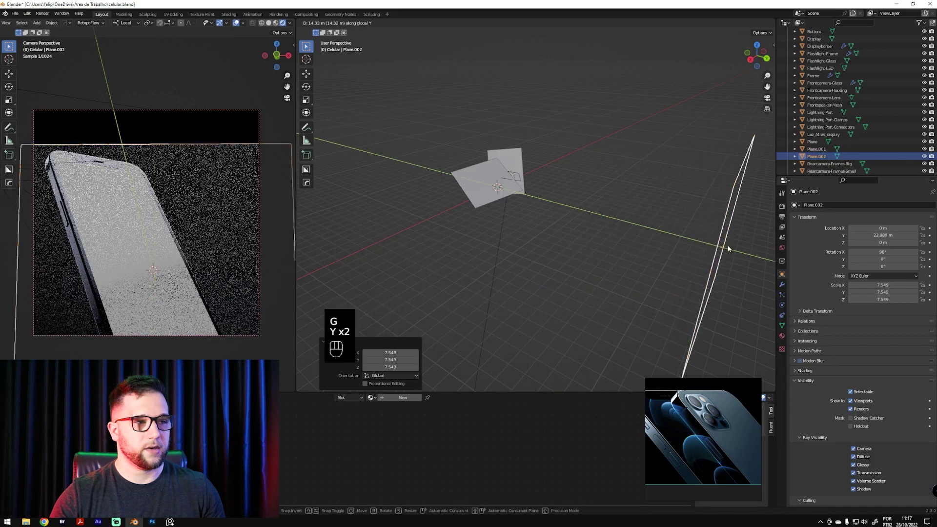
click(734, 244)
key(g)
key(z)
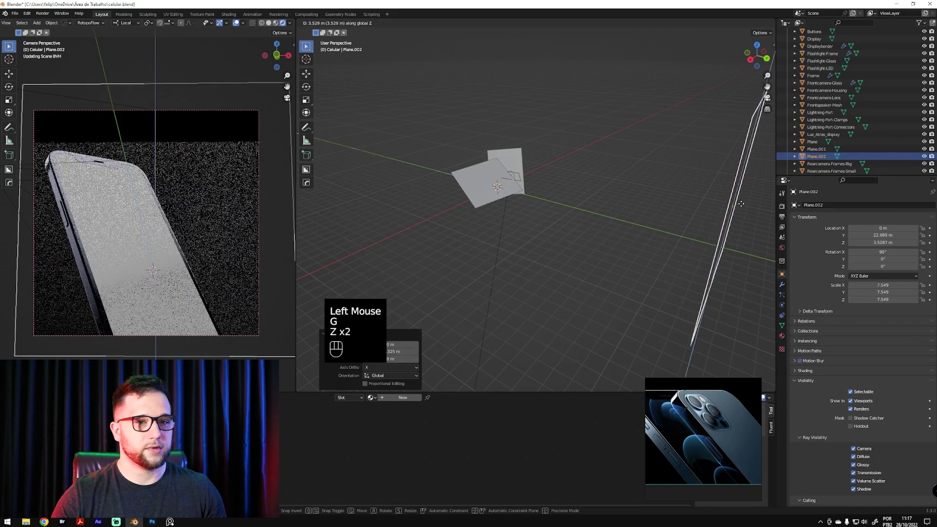
key(z)
click(732, 217)
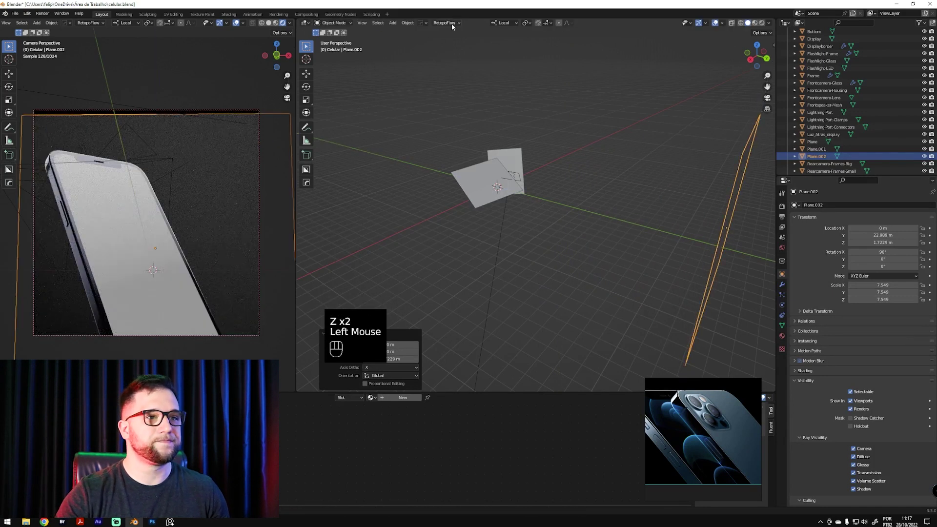
Switch the transform orientation to Global and raise the background plane to about Z 2.49 m
click(508, 23)
click(493, 41)
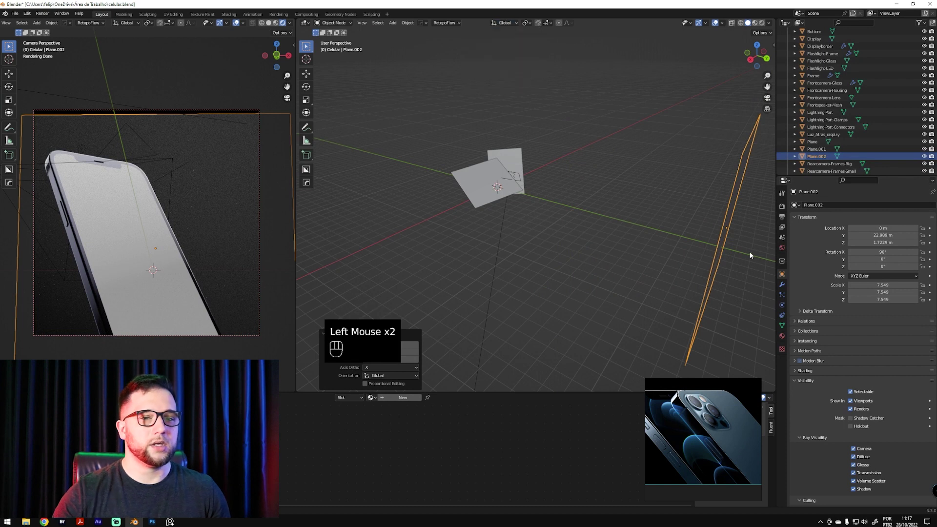
key(g)
key(z)
click(740, 205)
middle_drag(677, 177, 588, 298)
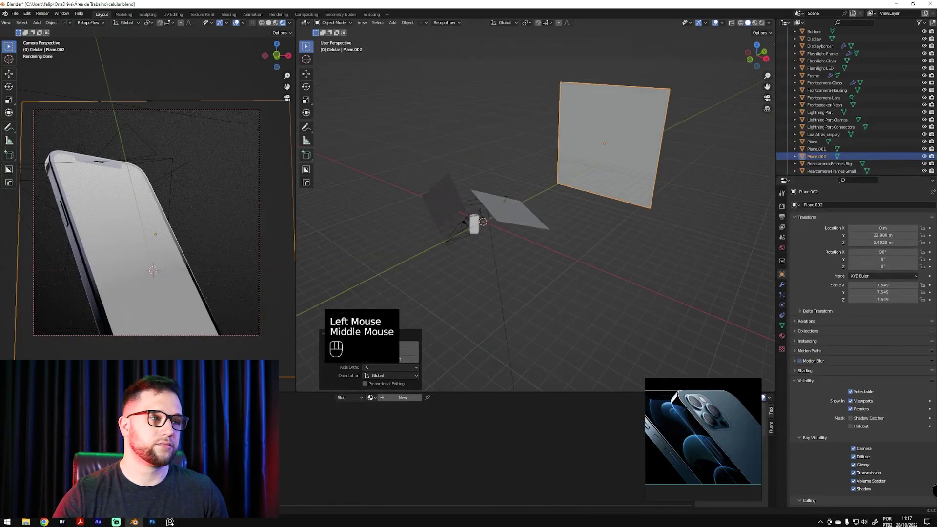
Scale the backdrop plane up to about 14.297 and move it farther back along Y to about 49.2 m
key(s)
click(643, 201)
key(grave)
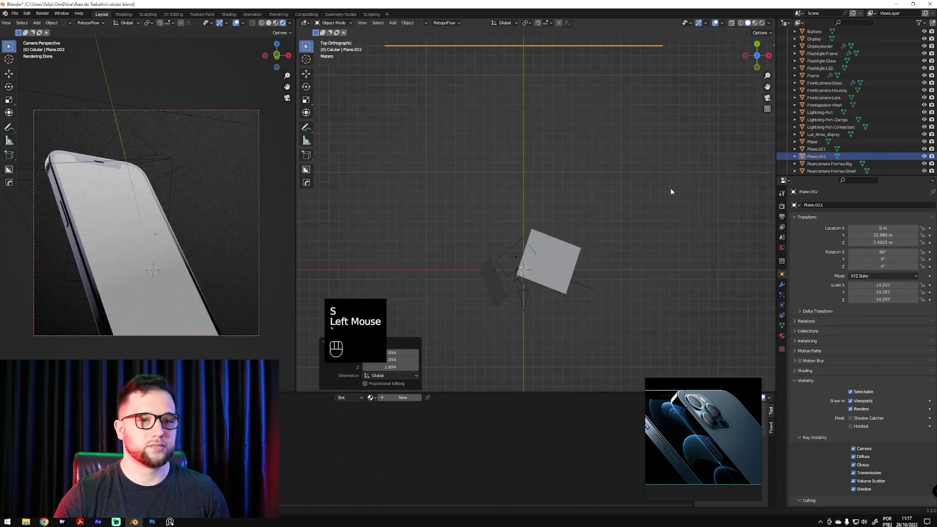
ctrl+middle_drag(654, 140, 642, 209)
shift+middle_drag(641, 209, 628, 280)
key(g)
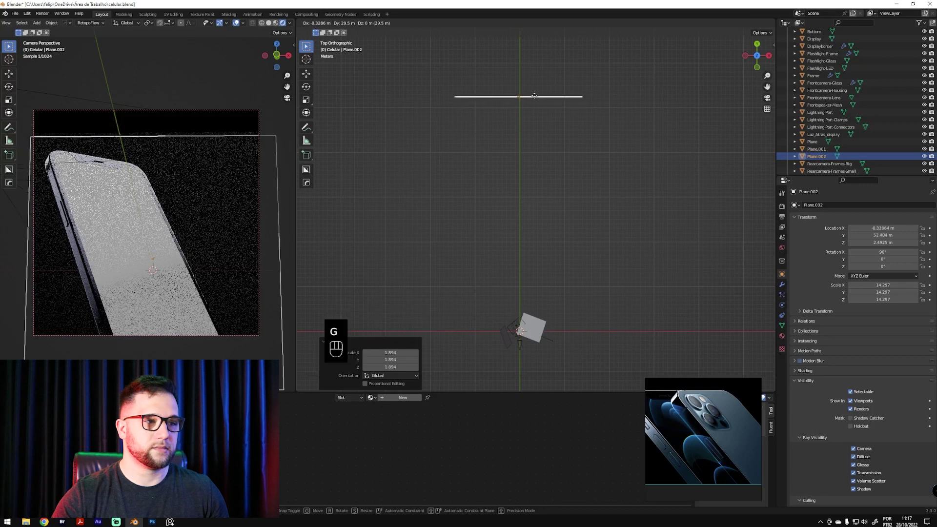
click(536, 113)
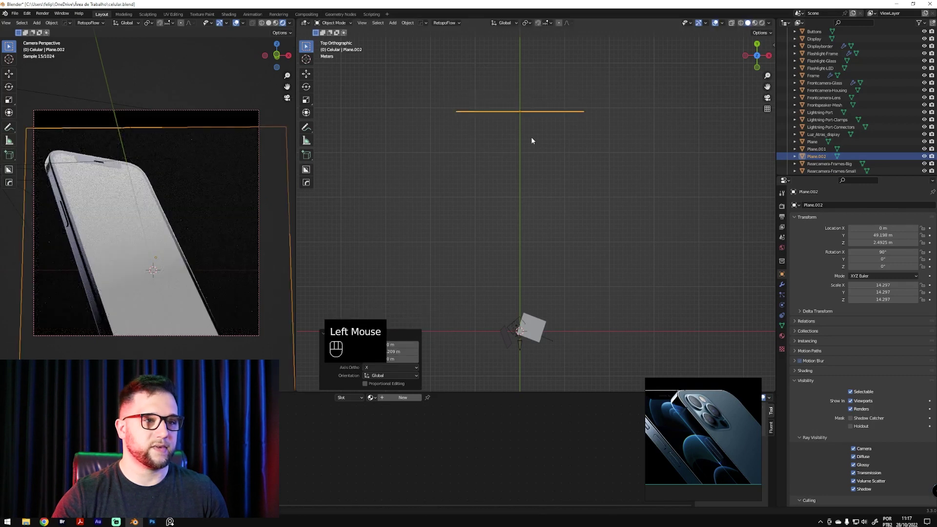
Enlarge the backdrop plane to about 17.267 and reposition it to about X -0.575, Y 48.95, Z 3.17 m
key(s)
click(593, 197)
key(g)
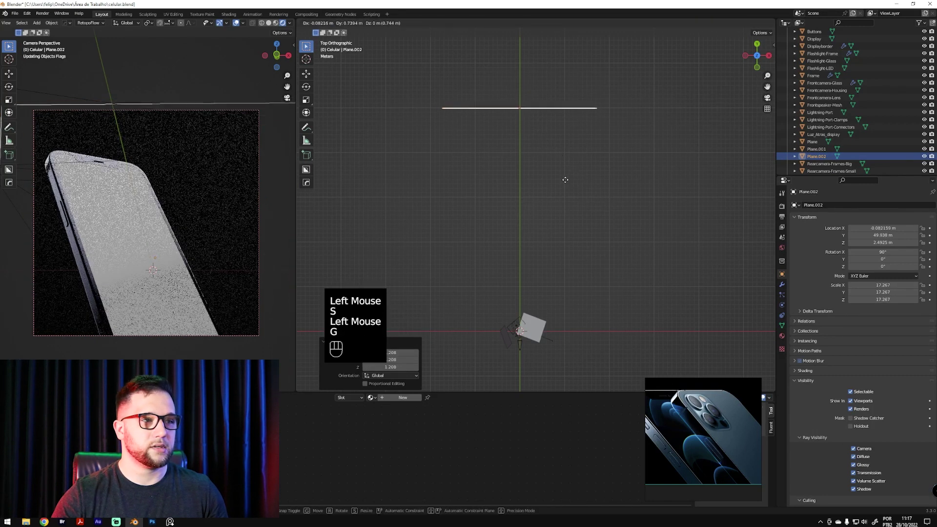
click(576, 199)
key(g)
key(z)
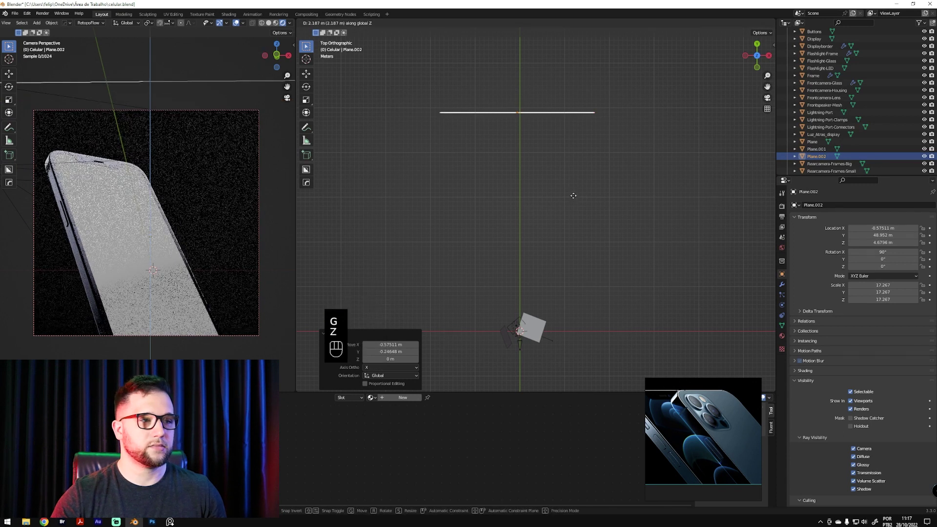
click(573, 142)
Create a new material on the backdrop plane with a saturated red base color, about H 0.002, S 0.947, V 0.8
middle_drag(571, 256, 535, 183)
click(404, 398)
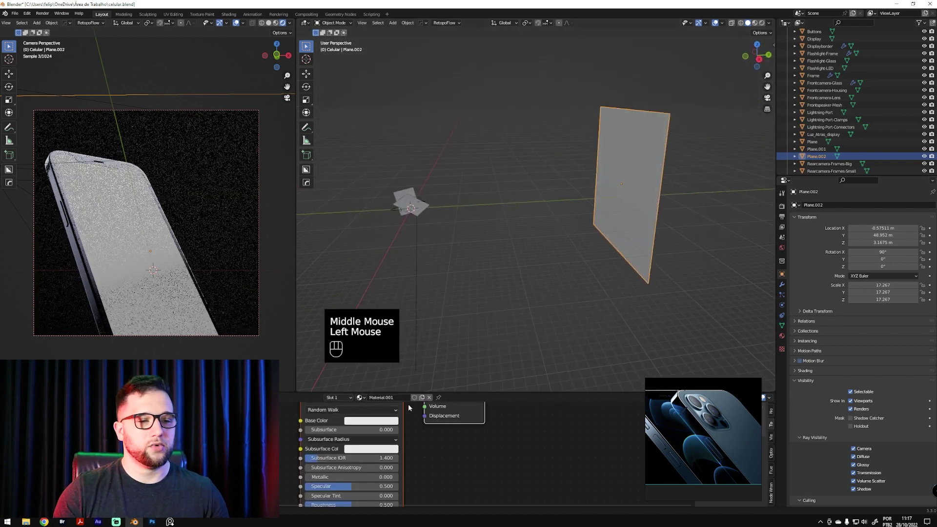
click(377, 420)
click(411, 330)
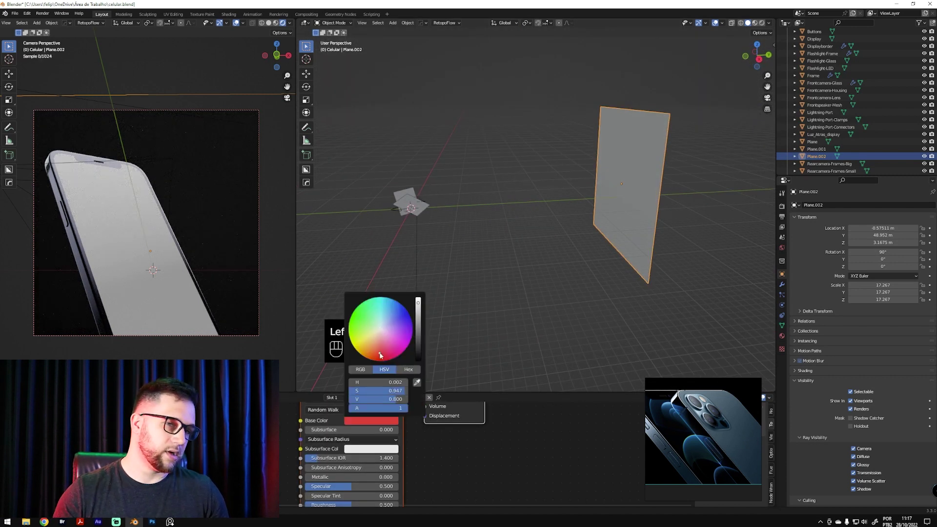
click(381, 421)
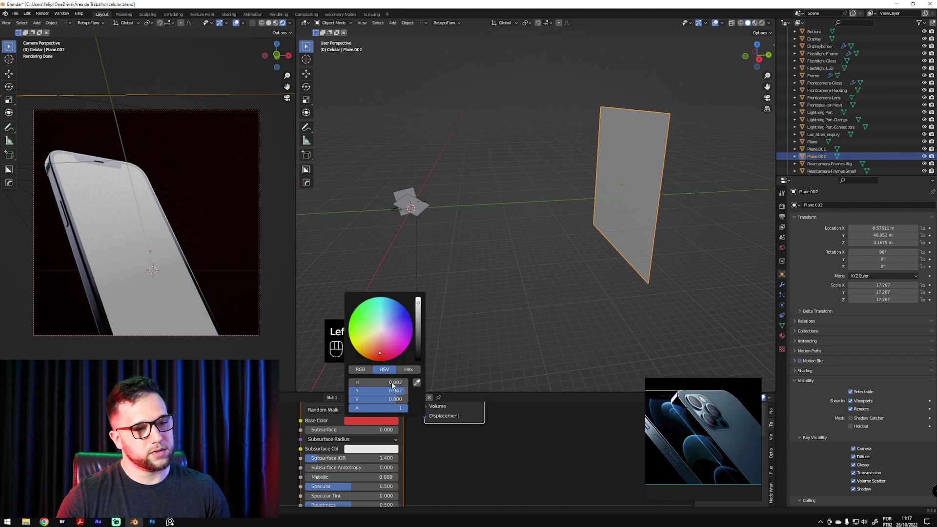
drag(385, 350, 376, 351)
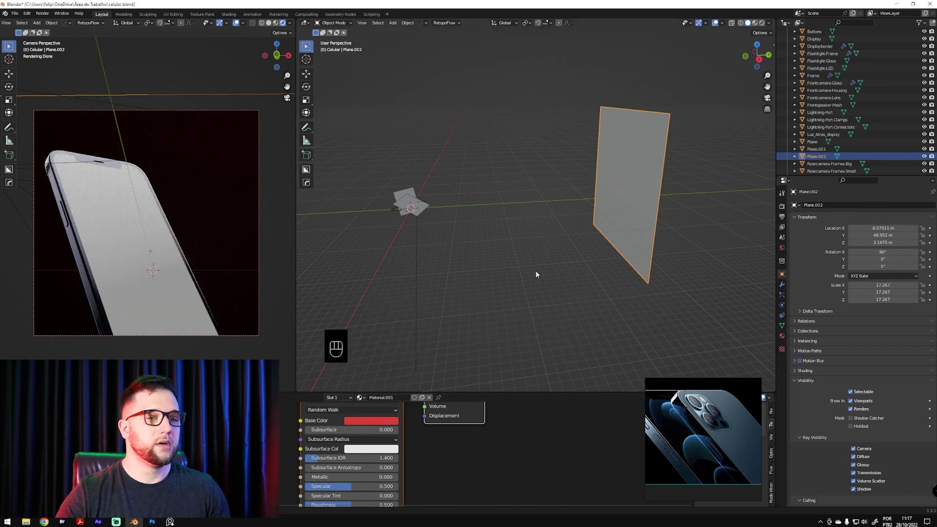
Add a point light and move it along Y to about 46.25 m, just in front of the backdrop plane
middle_drag(534, 270, 555, 248)
key(shift+a)
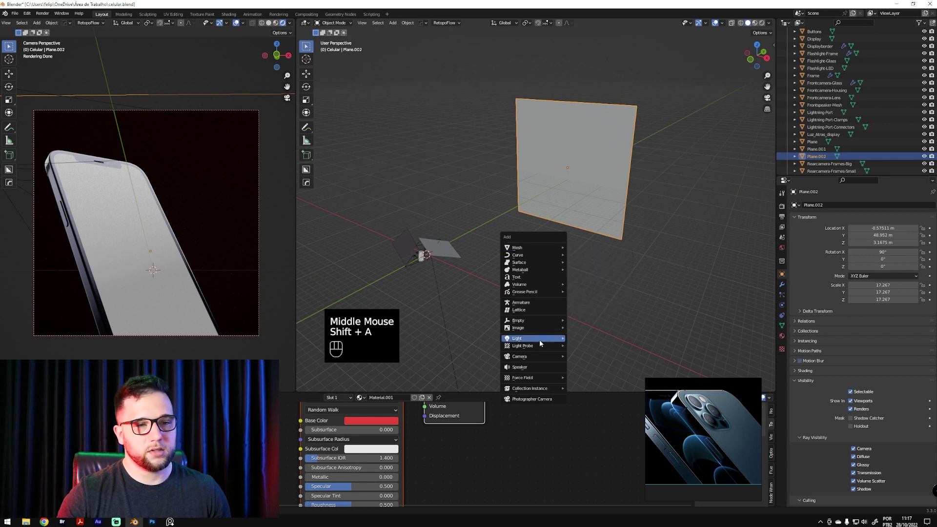
mouse_move(537, 338)
click(590, 338)
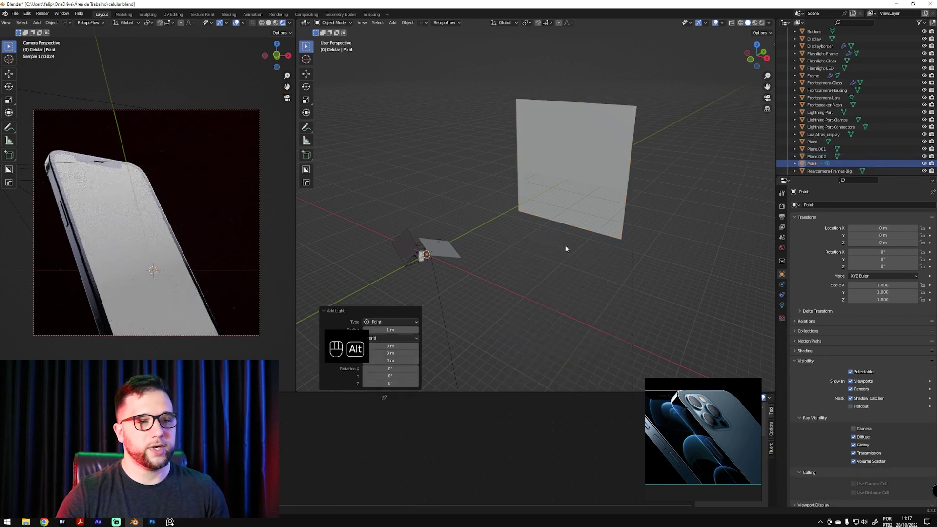
middle_drag(565, 249, 450, 240)
key(g)
key(y)
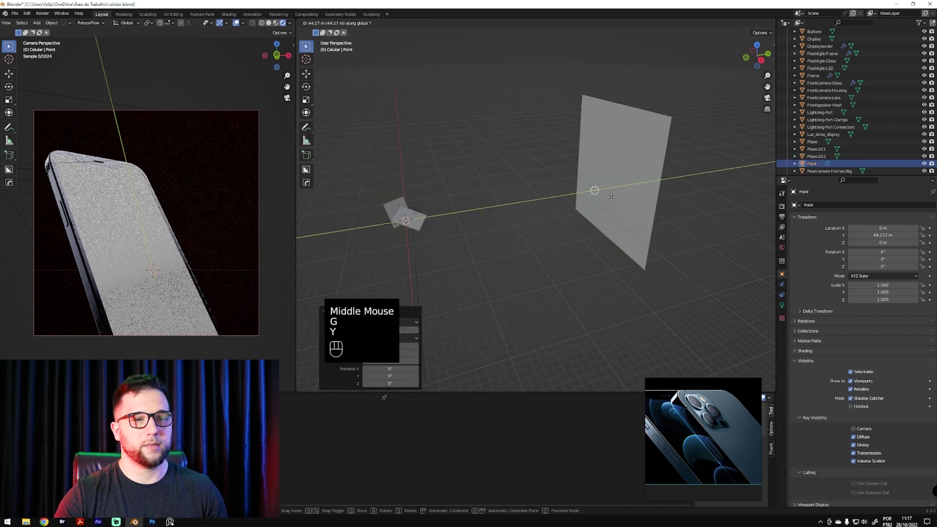
click(611, 187)
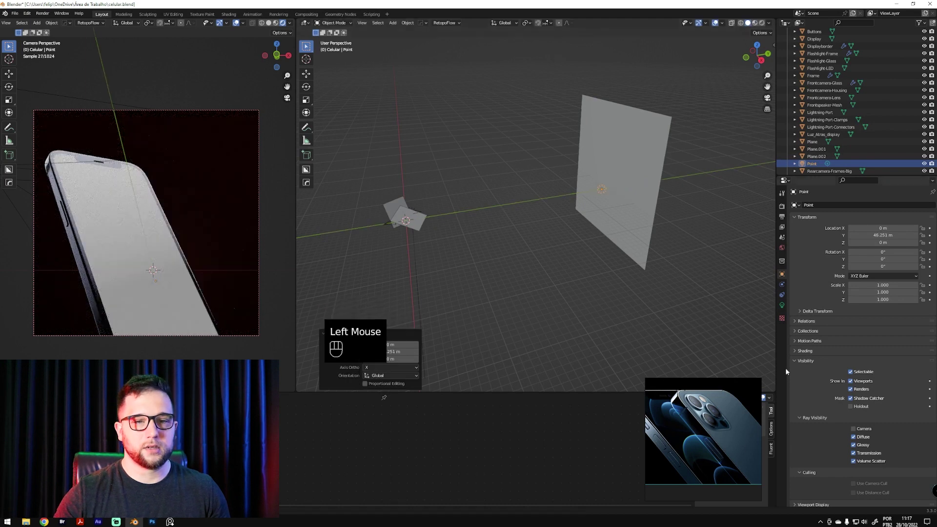
Set the point light's power to 400 W
click(781, 305)
click(873, 265)
drag(887, 263, 890, 264)
click(896, 264)
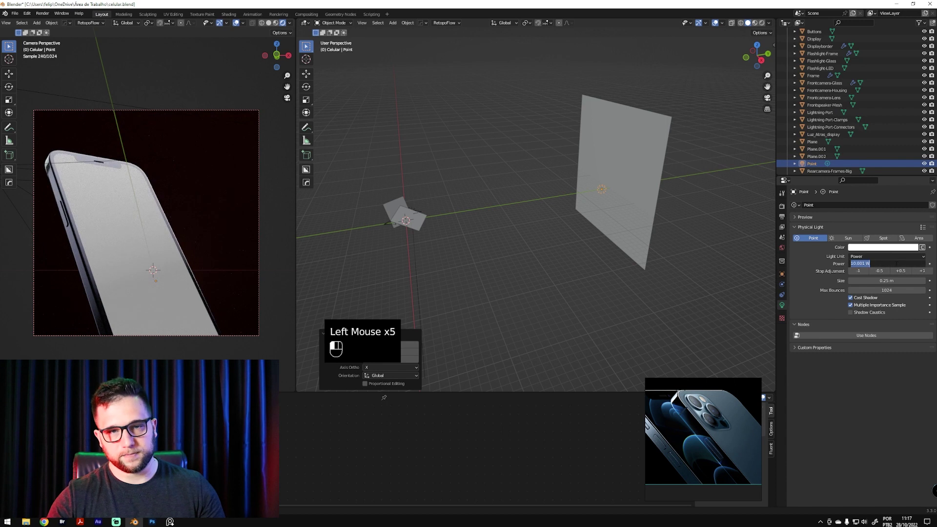
text(400)
key(Return)
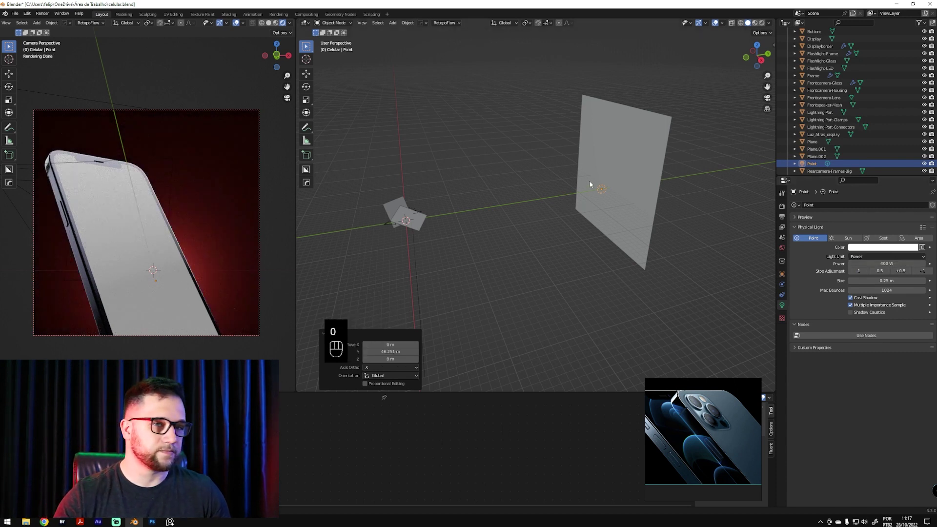
Raise the point light along Z in front of the backdrop and increase its size to about 3.2 m
key(g)
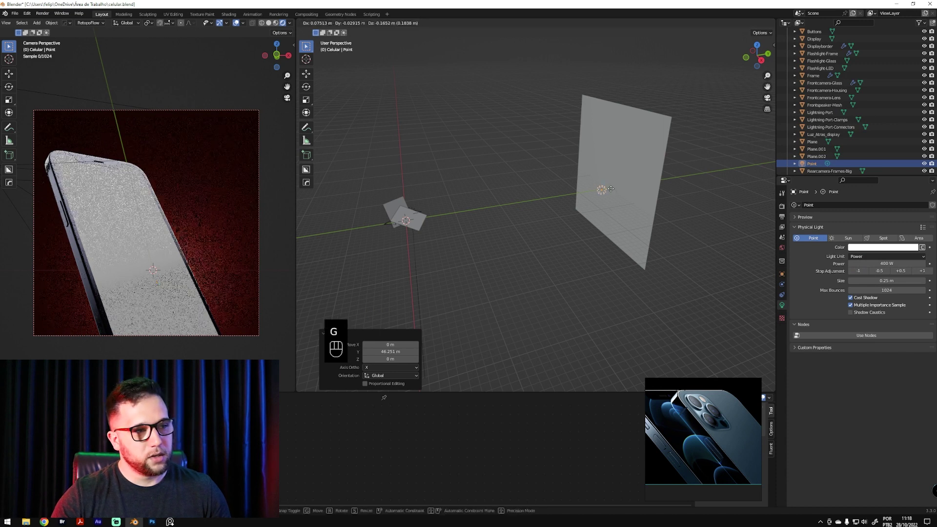
key(z)
click(608, 159)
middle_drag(608, 160, 591, 169)
drag(886, 280, 912, 281)
Pull the point light away from the backdrop toward the phone and lower it slightly, using the right orthographic view
middle_drag(602, 130, 644, 169)
key(g)
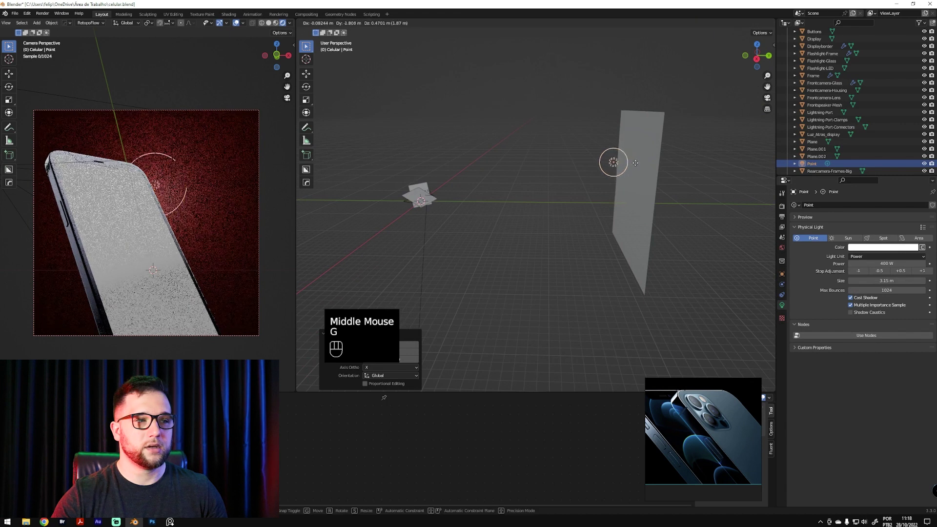
click(634, 166)
key(grave)
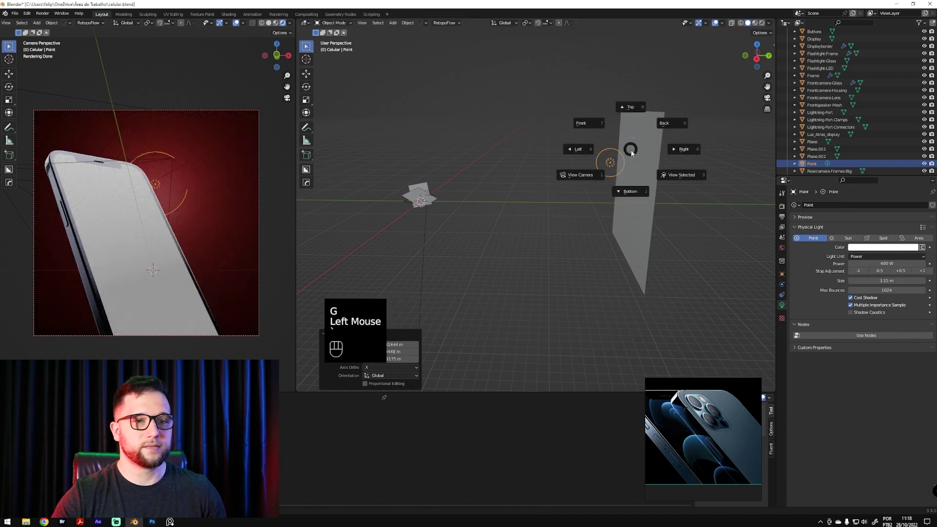
click(678, 153)
key(g)
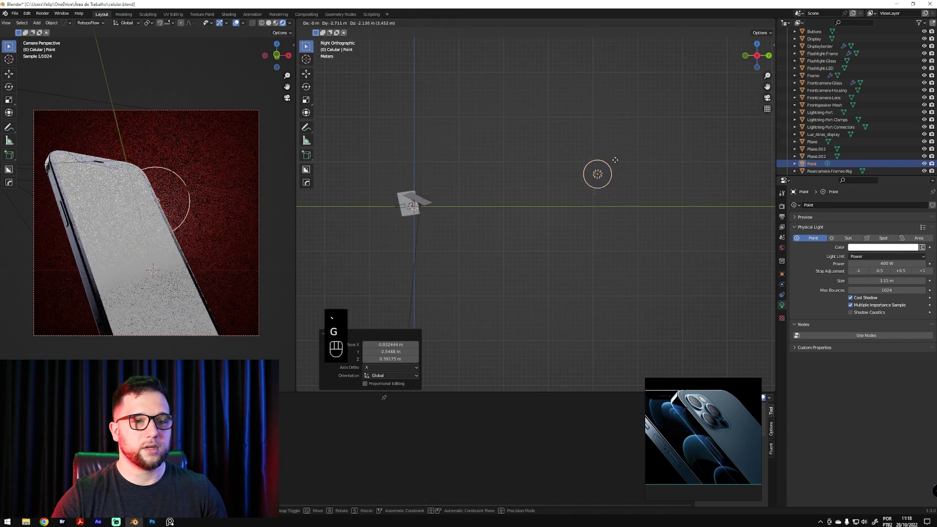
click(617, 164)
Reposition the point light lower and toward negative X so that its glow sits behind the phone
ctrl+middle_drag(617, 164, 693, 134)
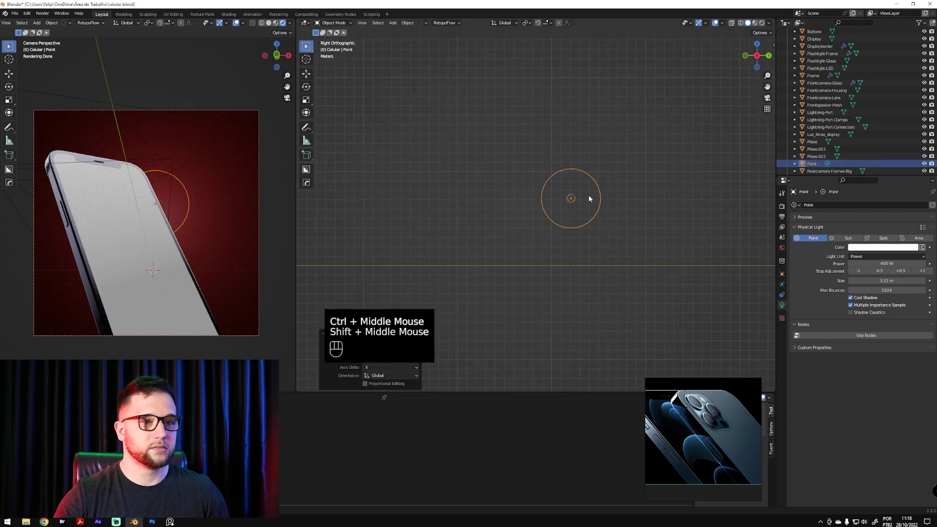
middle_drag(593, 203, 615, 203)
key(g)
click(569, 196)
key(g)
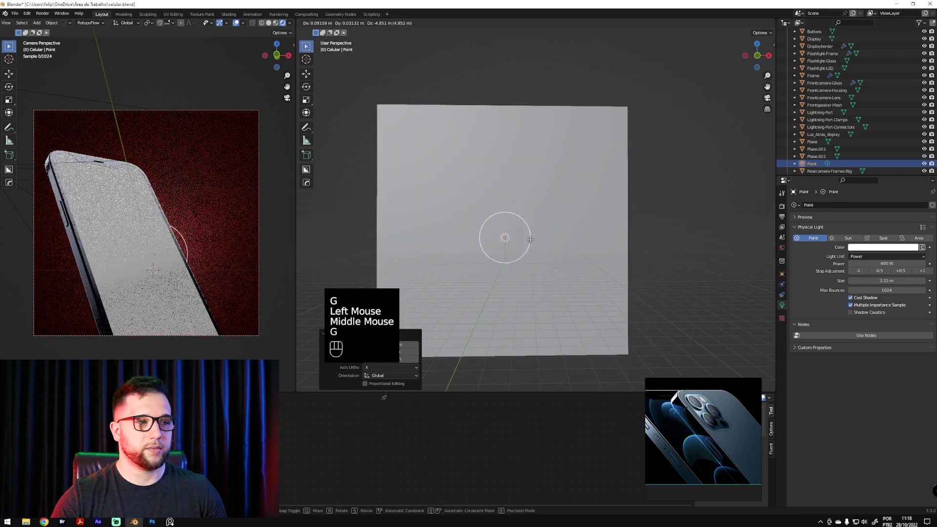
click(531, 246)
key(g)
click(528, 252)
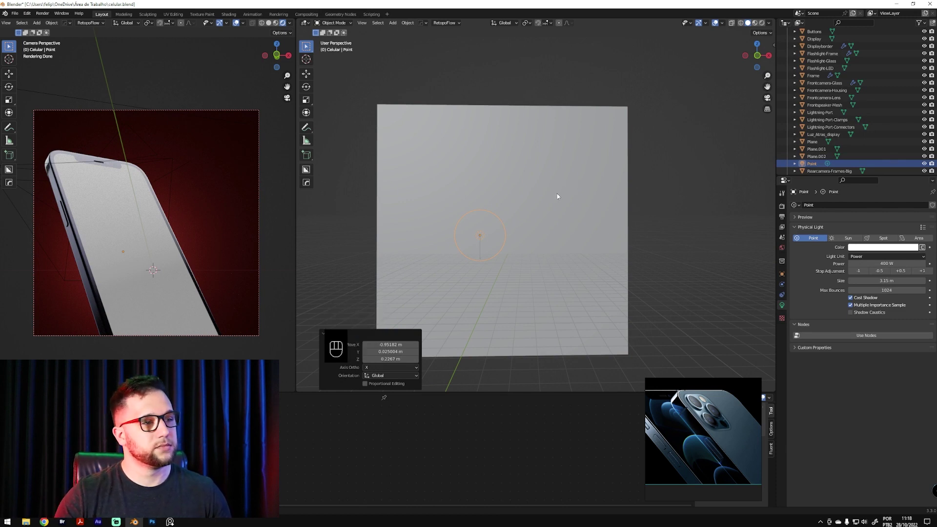
Increase the point light's power by one stop to 800 W and raise the light about 1.59 m
click(722, 205)
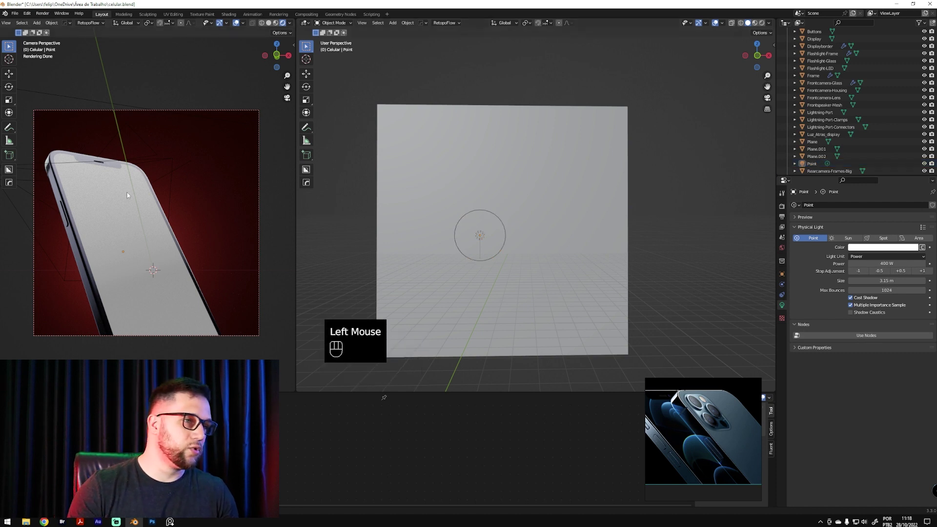
click(487, 238)
double_click(881, 263)
key(Escape)
click(919, 271)
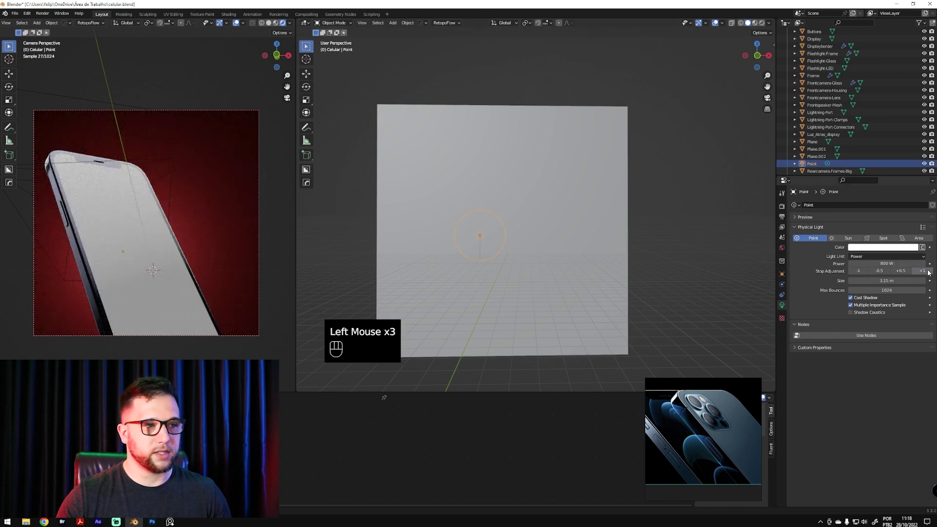
key(g)
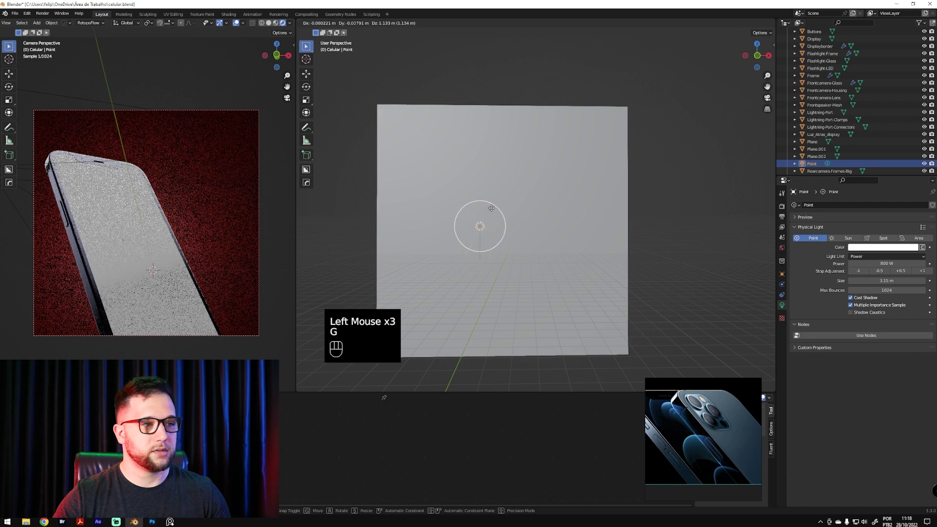
click(494, 209)
Inspect the phone's upper corner, then copy hex color 1E1F22 from the end stop of the side emissive plane's ColorRamp
ctrl+middle_drag(540, 209, 509, 183)
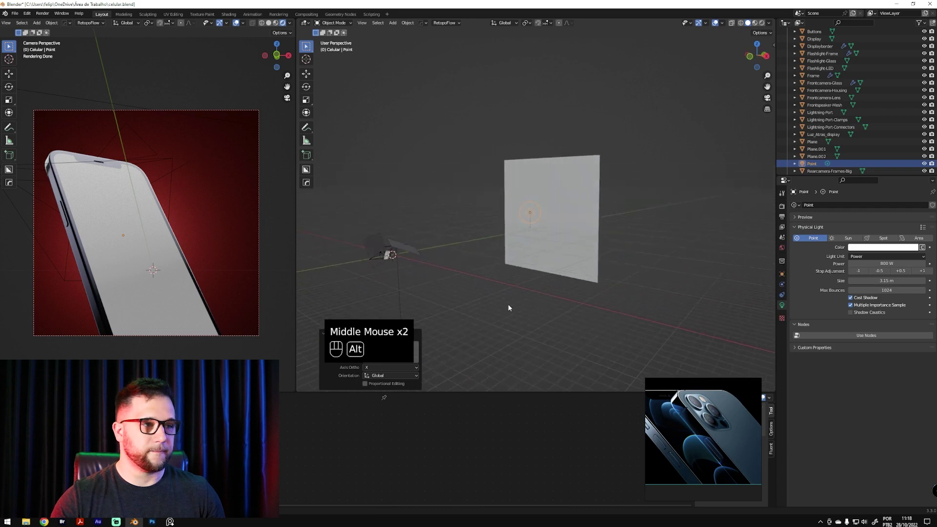
shift+middle_drag(467, 231, 490, 249)
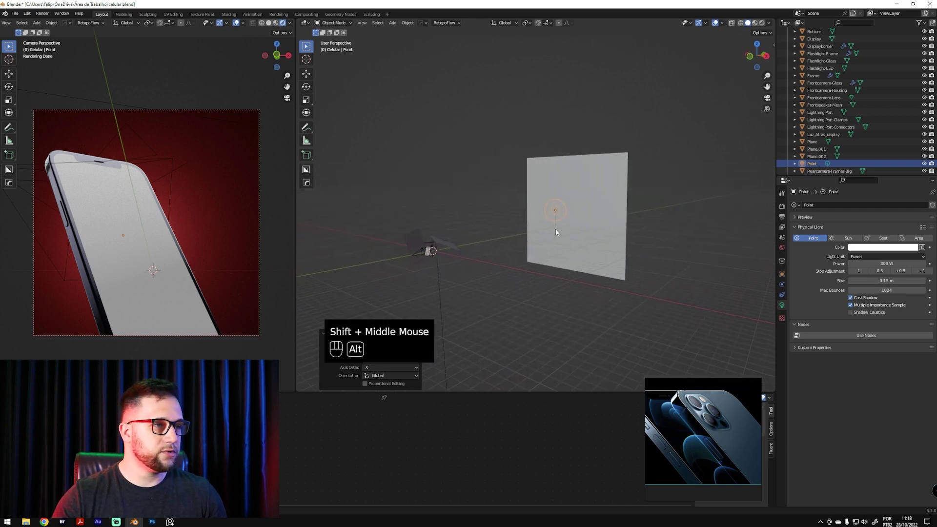
ctrl+middle_drag(50, 161, 208, 173)
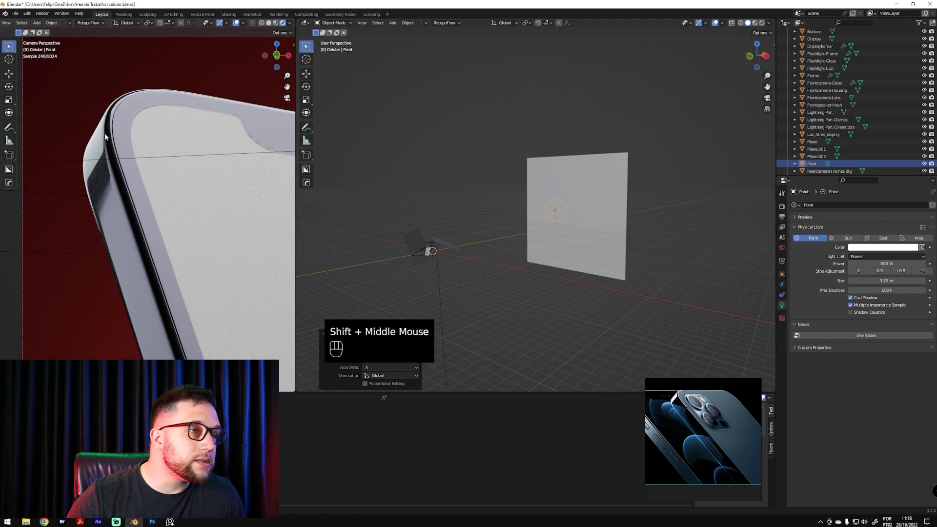
ctrl+middle_drag(93, 172, 159, 177)
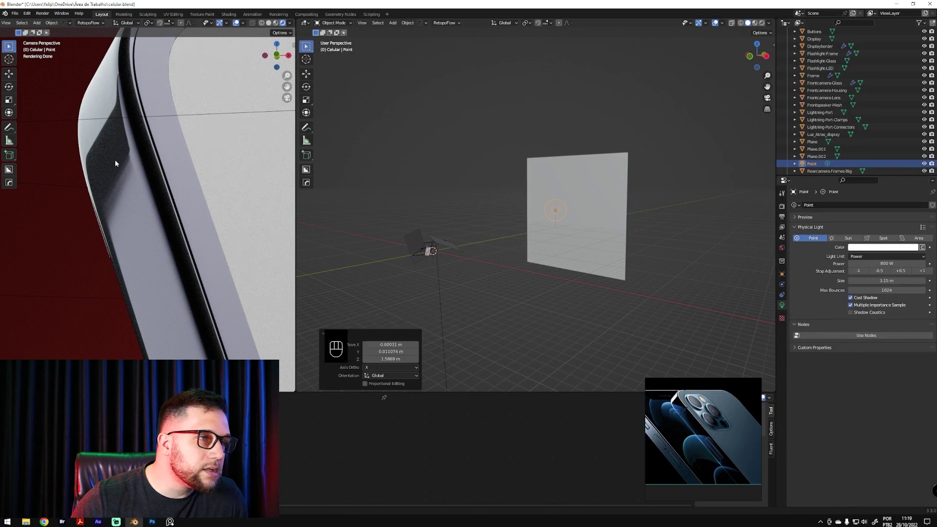
click(415, 237)
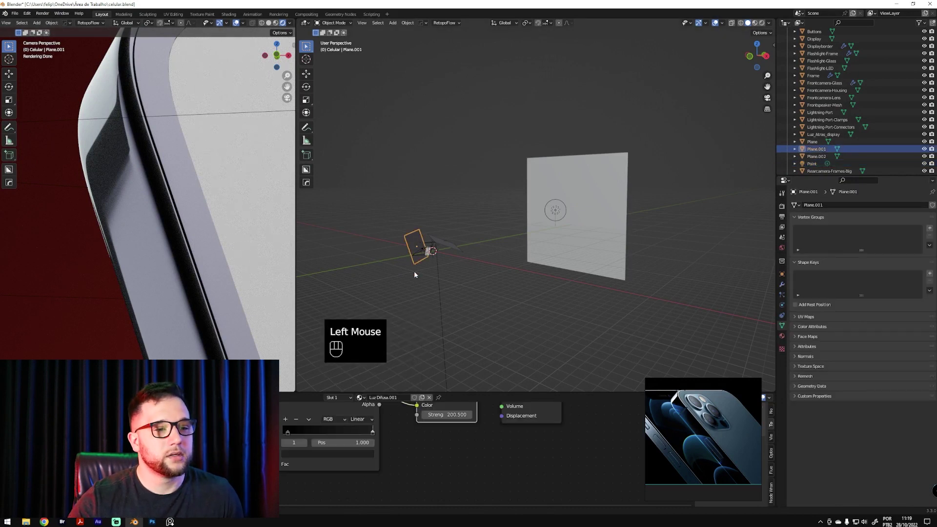
shift+middle_drag(441, 449, 371, 453)
click(389, 454)
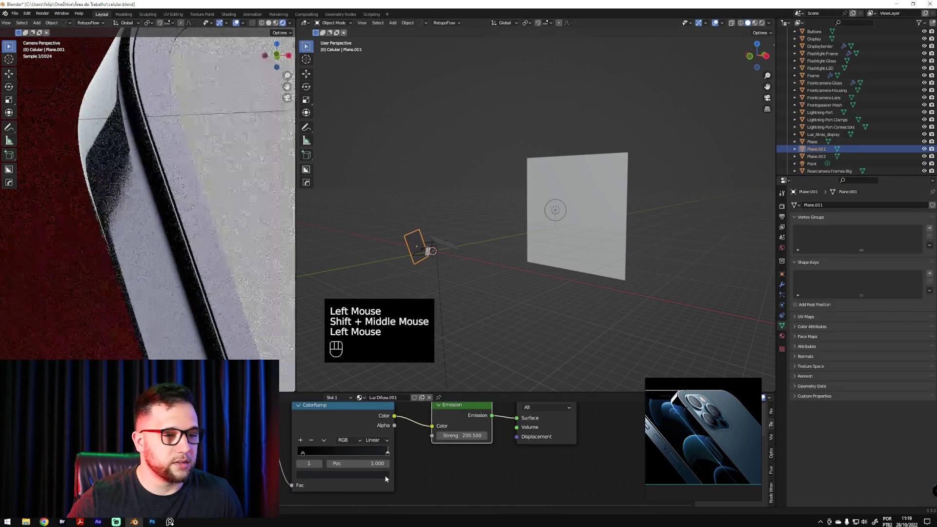
click(341, 474)
click(337, 439)
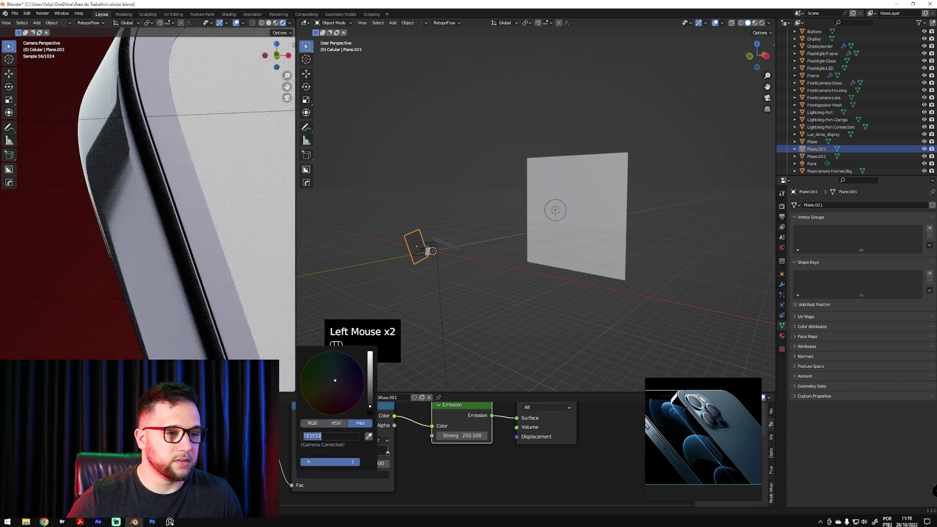
key(ctrl+c)
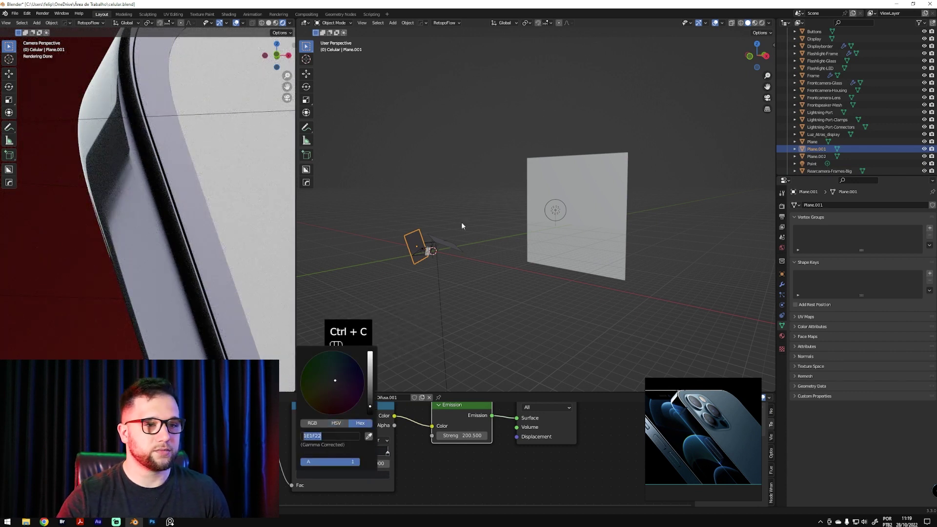
Find and select the area light above the phone in the perspective viewport
middle_drag(398, 244, 659, 215)
shift+middle_drag(657, 234, 525, 222)
key(grave)
click(590, 308)
key(grave)
click(522, 281)
middle_drag(532, 190, 475, 206)
click(688, 138)
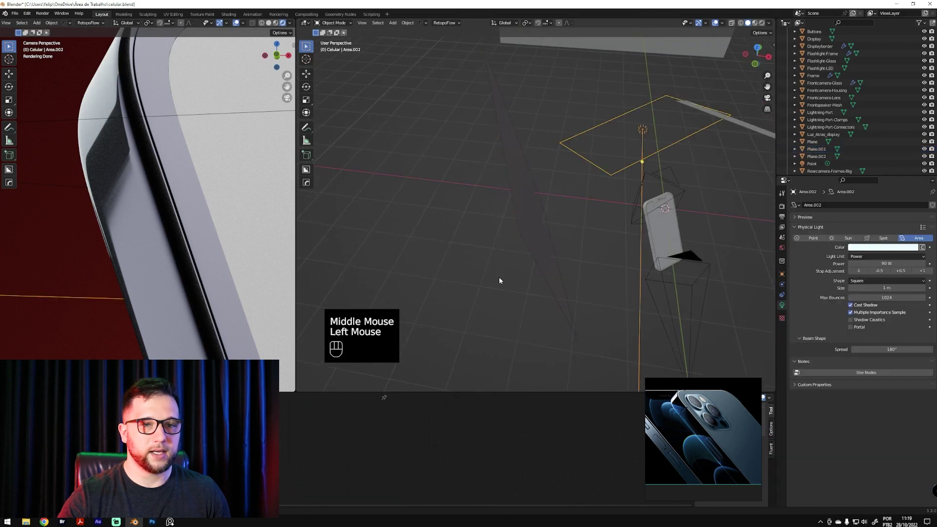
Try the copied hex color 1E1F22 as the area light's color
click(888, 247)
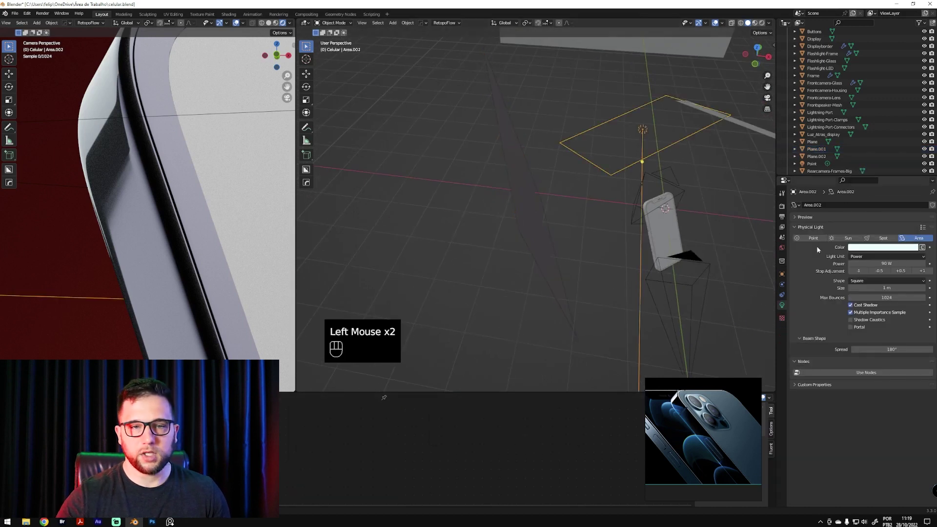
click(895, 247)
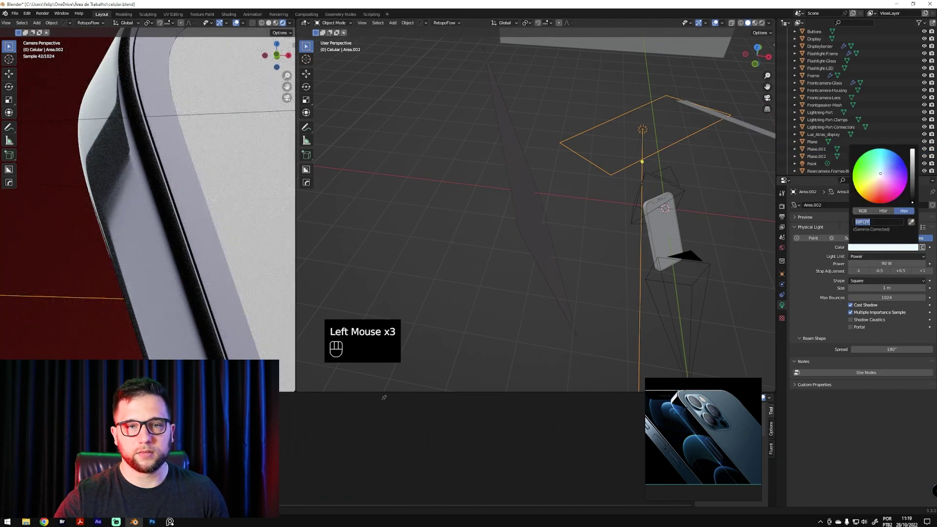
key(Return)
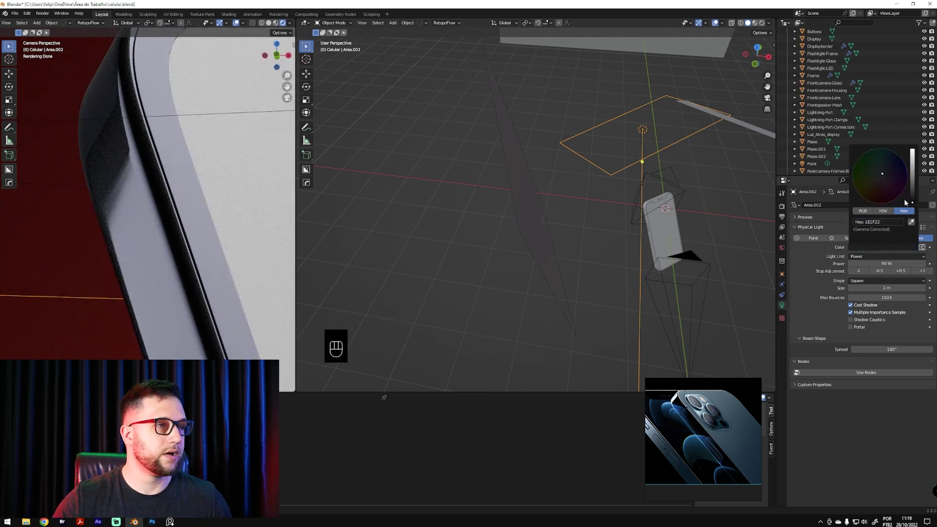
Try a pure white color with a greatly raised brightness value on the area light
click(900, 247)
mouse_move(916, 163)
mouse_down()
mouse_move(909, 213)
mouse_move(911, 148)
mouse_up()
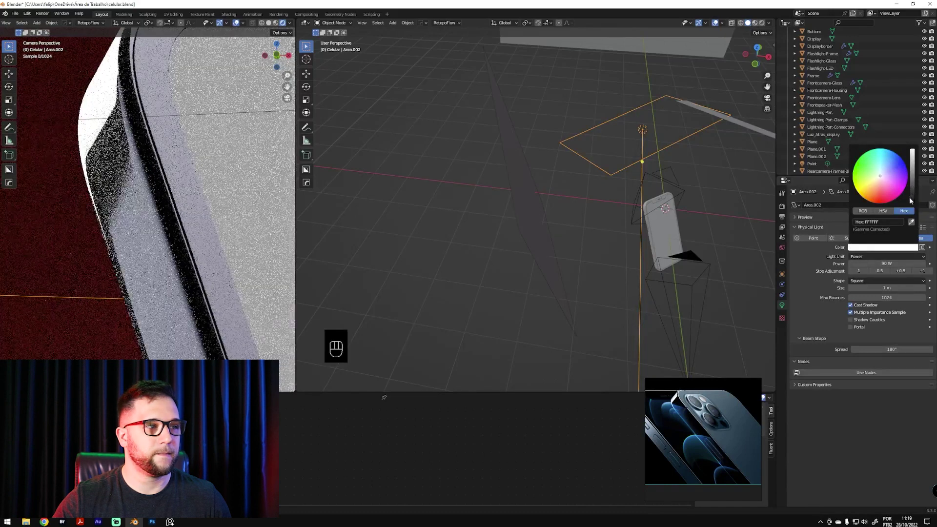
click(912, 186)
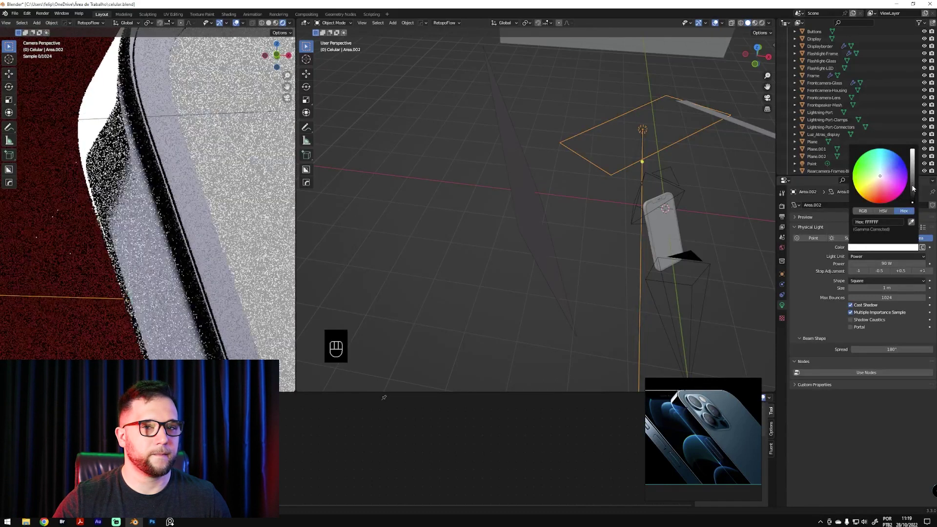
click(903, 210)
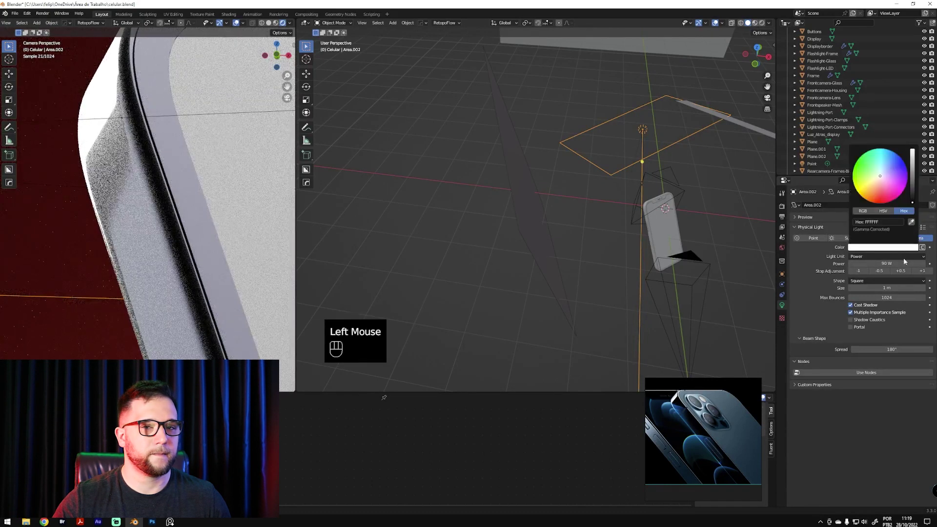
click(913, 187)
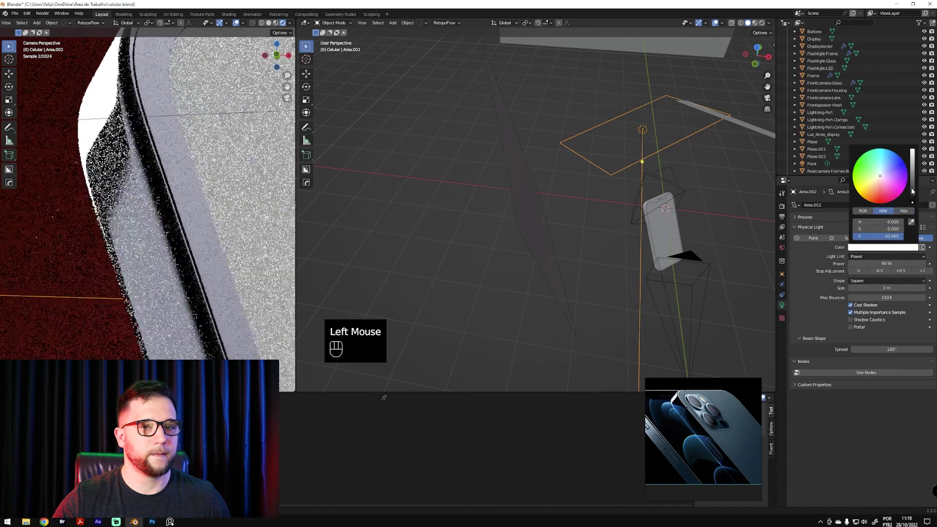
click(552, 246)
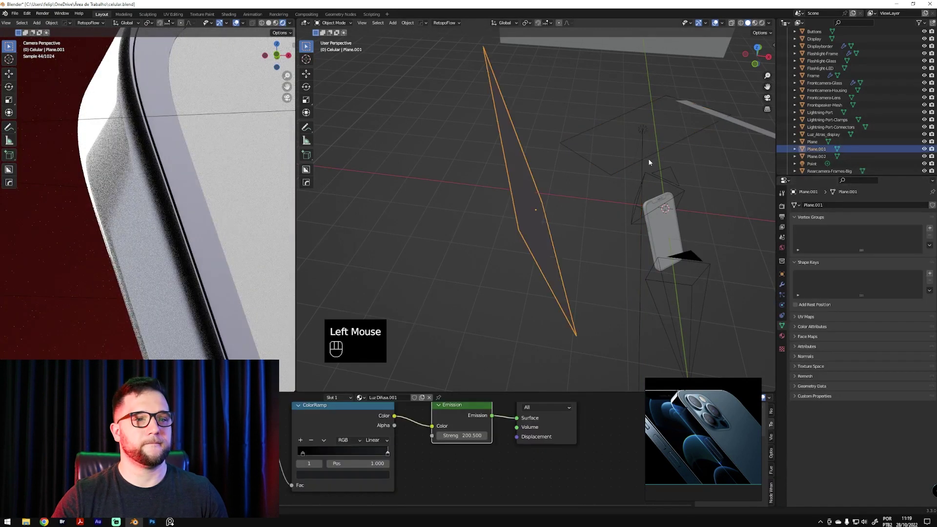
click(662, 151)
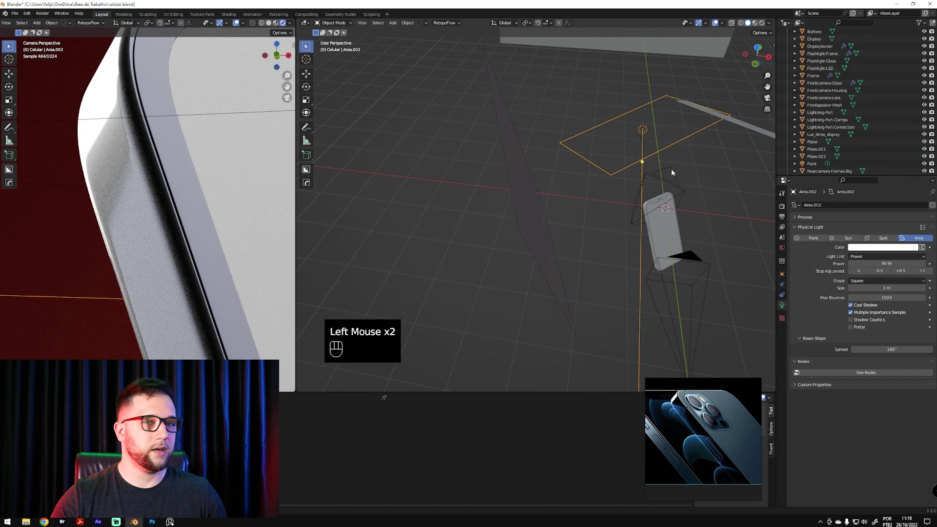
Undo the area light's color changes back to before the copied hex value was applied
key(ctrl+z)
key(ctrl+z)
key(ctrl+z)
key(ctrl+z)
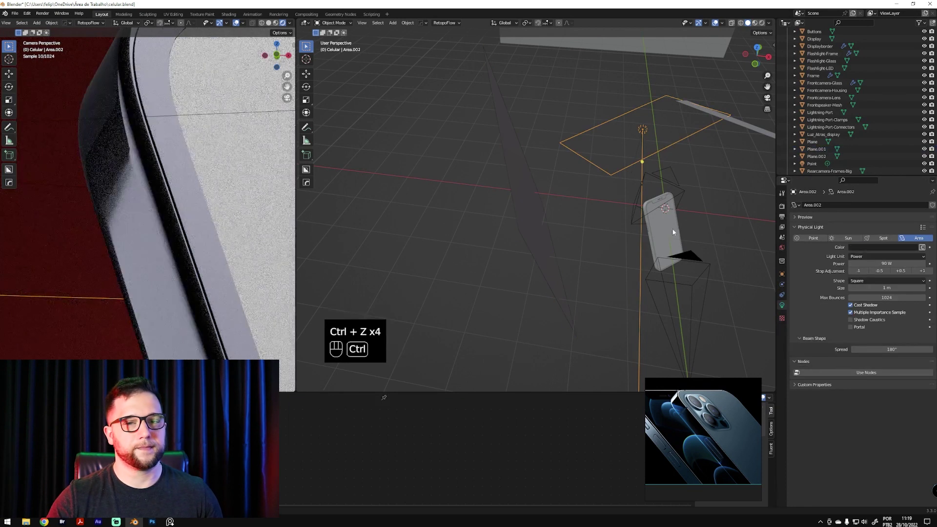
key(ctrl+z)
Tint the area light above the phone a pale lavender blue
click(896, 248)
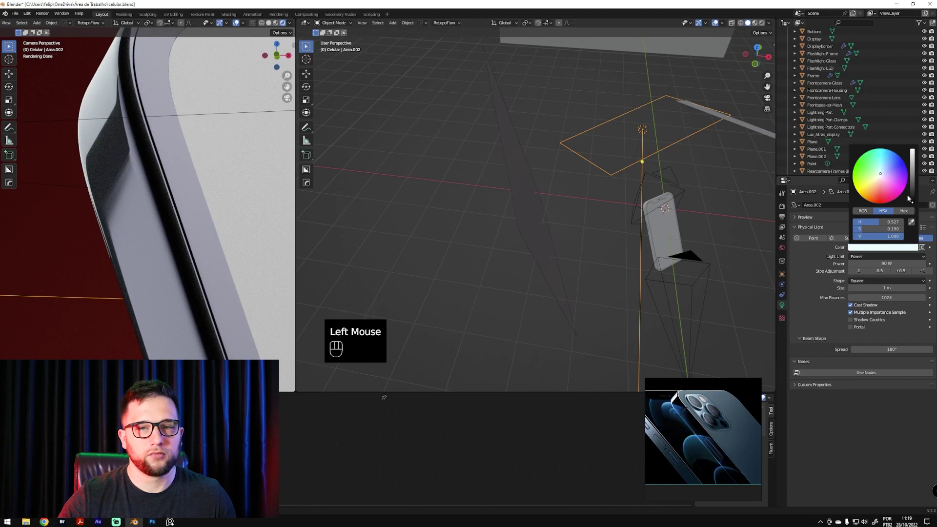
click(885, 172)
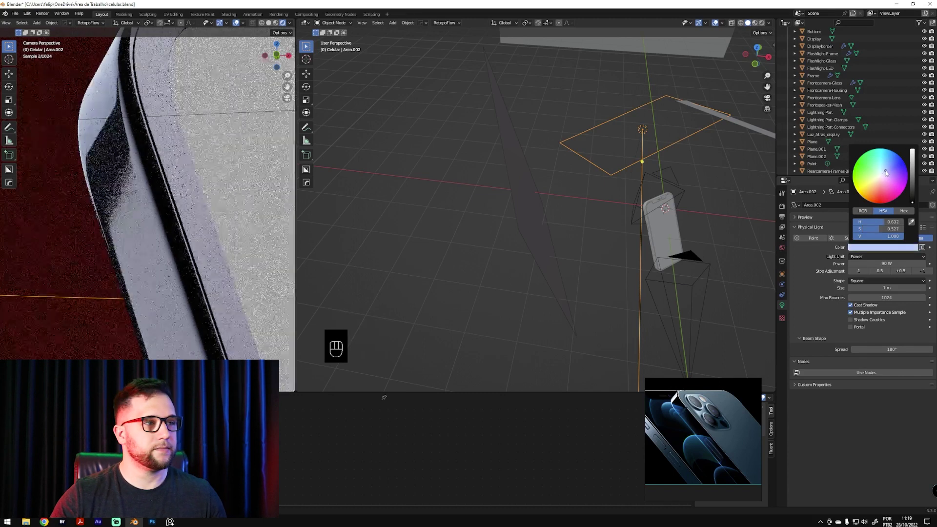
click(882, 173)
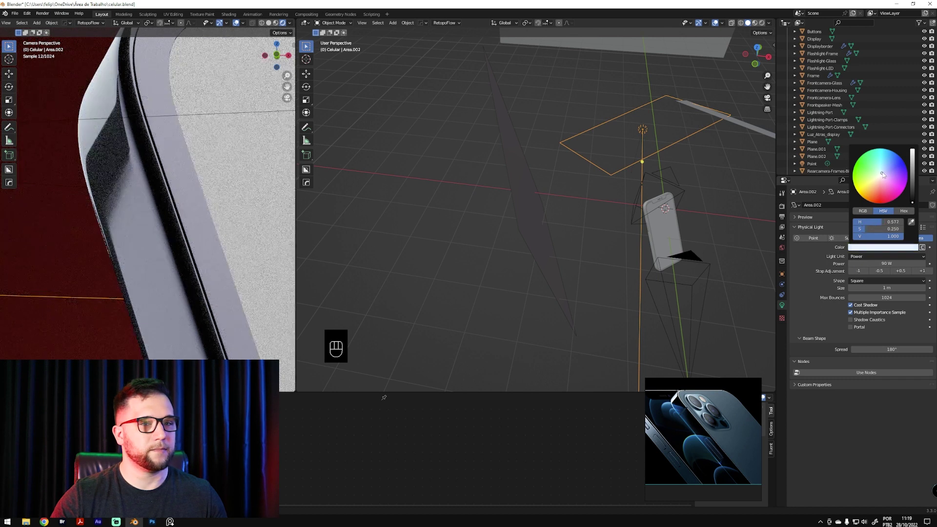
click(885, 172)
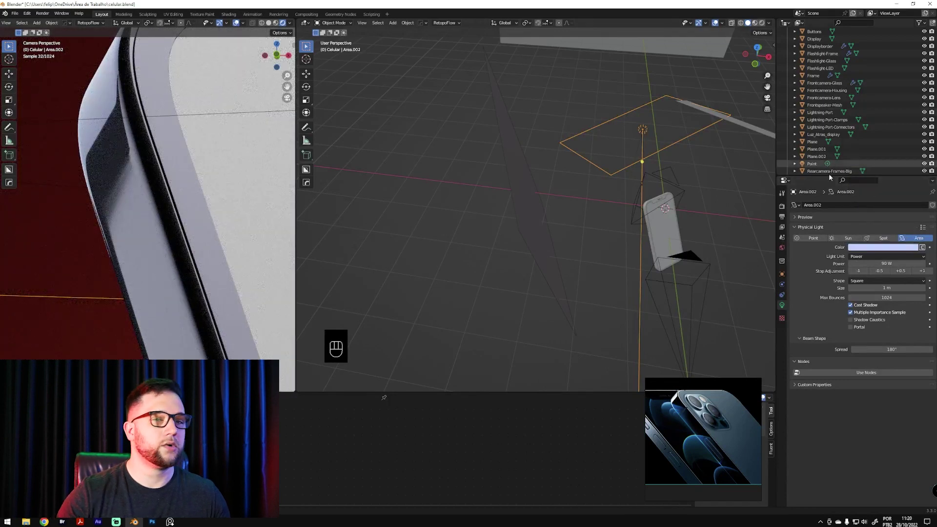
Collapse the Celular collection and toggle the visibility of Area.002 to compare the phone with and without its light
drag(934, 87, 934, 61)
click(787, 61)
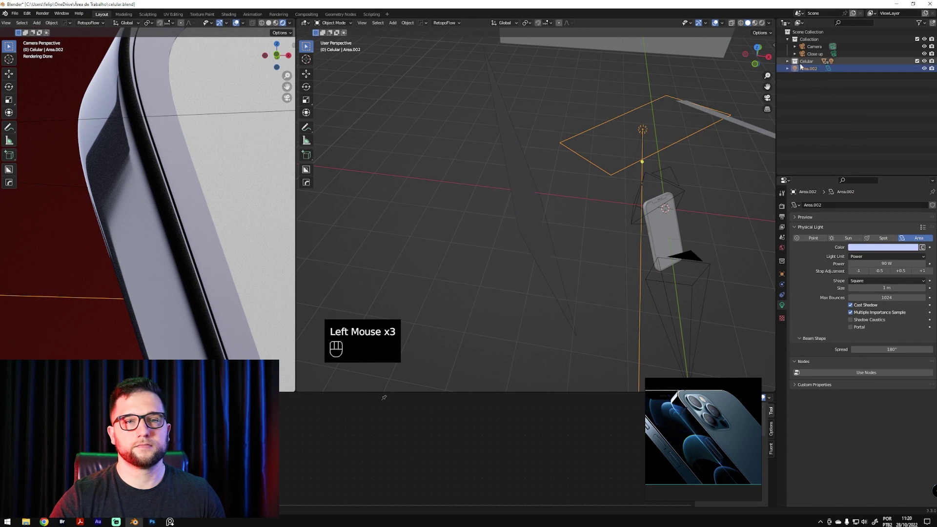
click(923, 68)
click(922, 68)
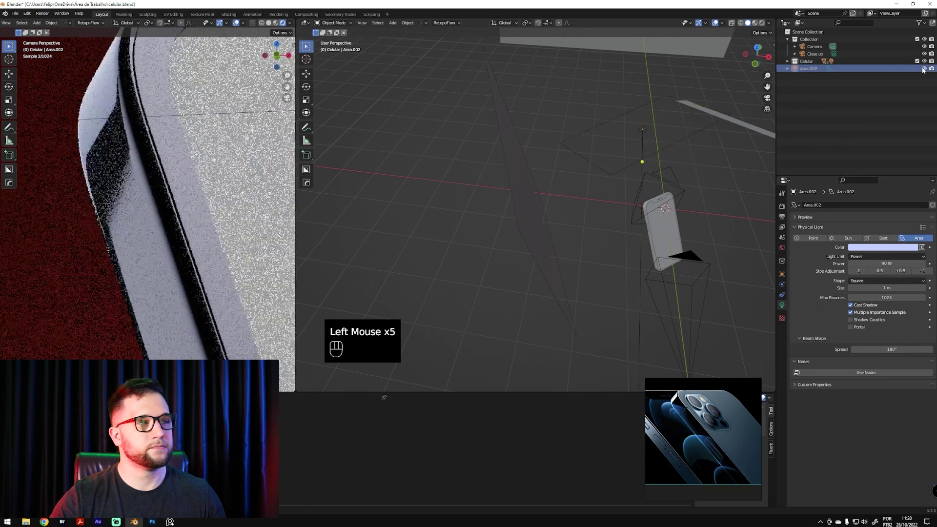
click(923, 68)
click(923, 69)
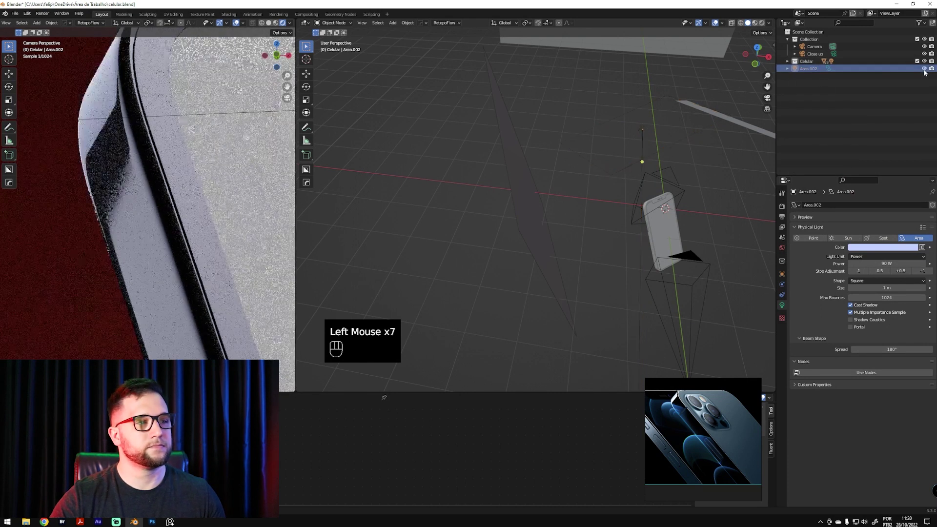
From the top view, move the area light about 0.45 m toward negative X and 0.69 m toward positive Y, then deselect it
click(686, 165)
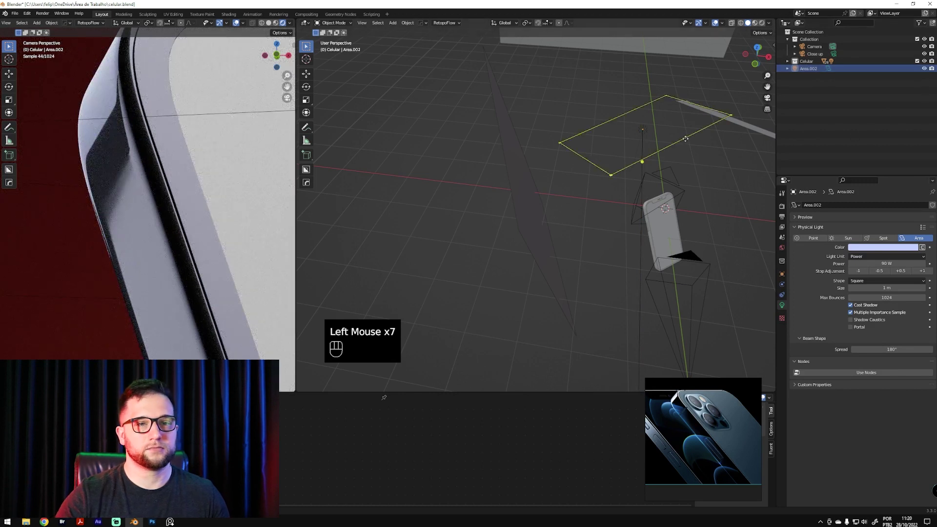
key(KP_7)
key(g)
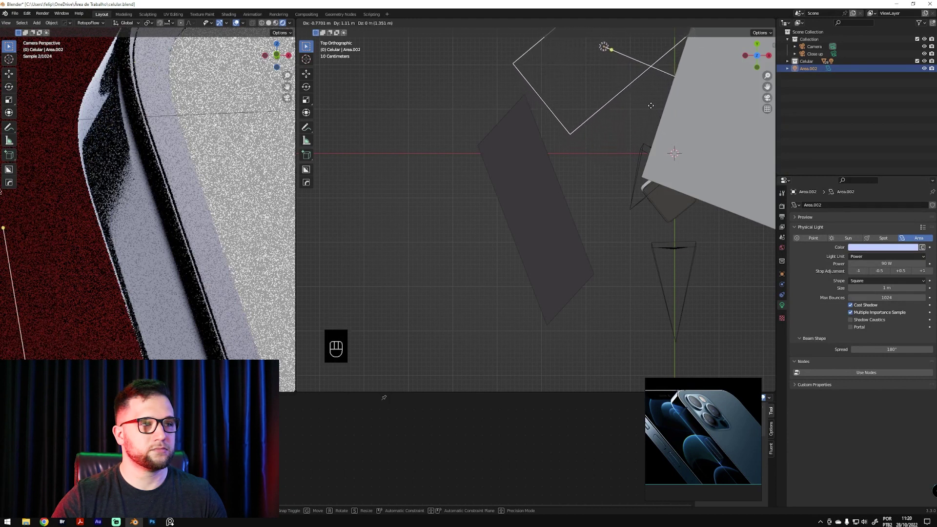
click(664, 126)
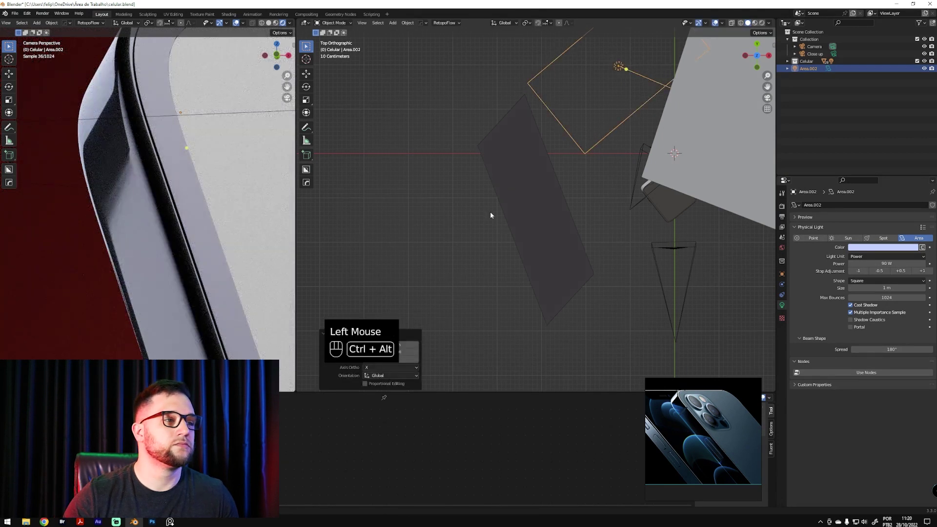
ctrl+middle_drag(489, 212, 471, 292)
ctrl+middle_drag(215, 195, 195, 170)
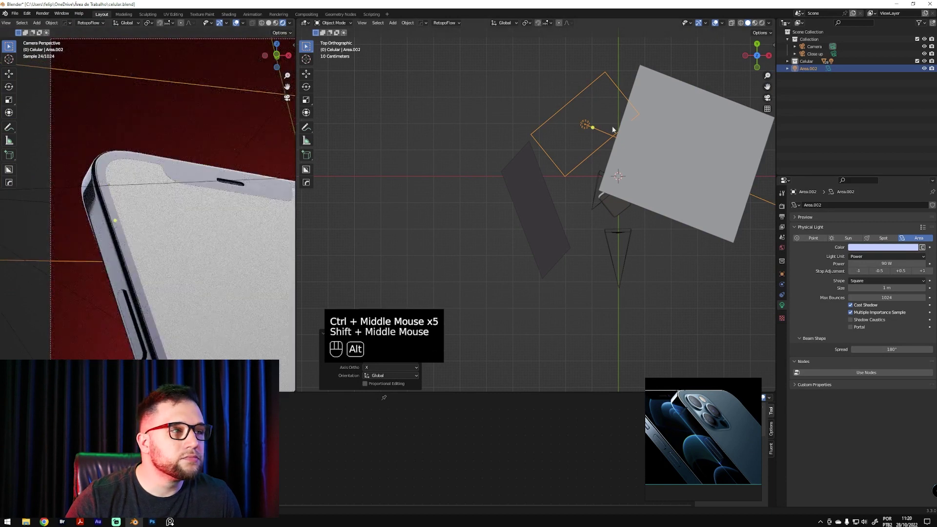
click(426, 209)
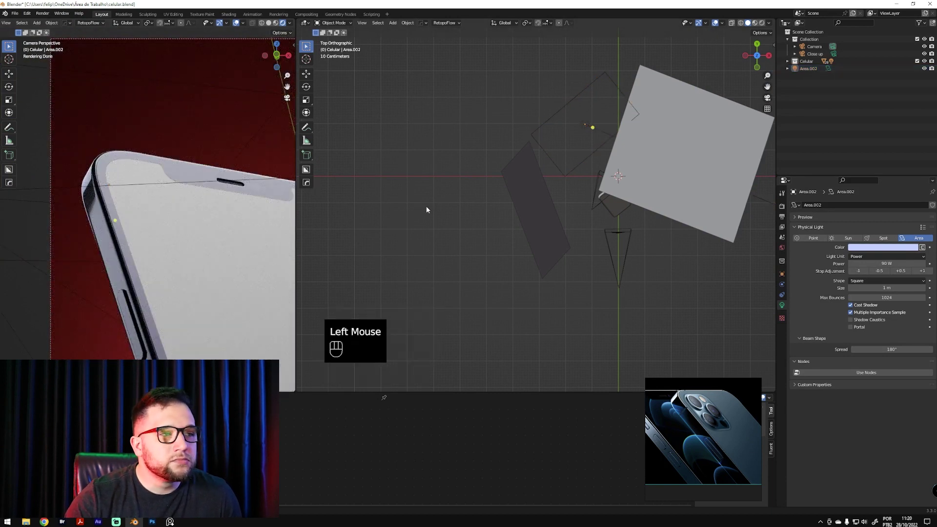
Review the whole phone and backdrop in the camera framing, and check the side emissive plane's ColorRamp and Emission settings
ctrl+middle_drag(206, 218, 208, 283)
shift+middle_drag(208, 283, 179, 231)
ctrl+middle_drag(180, 232, 181, 254)
shift+middle_drag(180, 254, 185, 230)
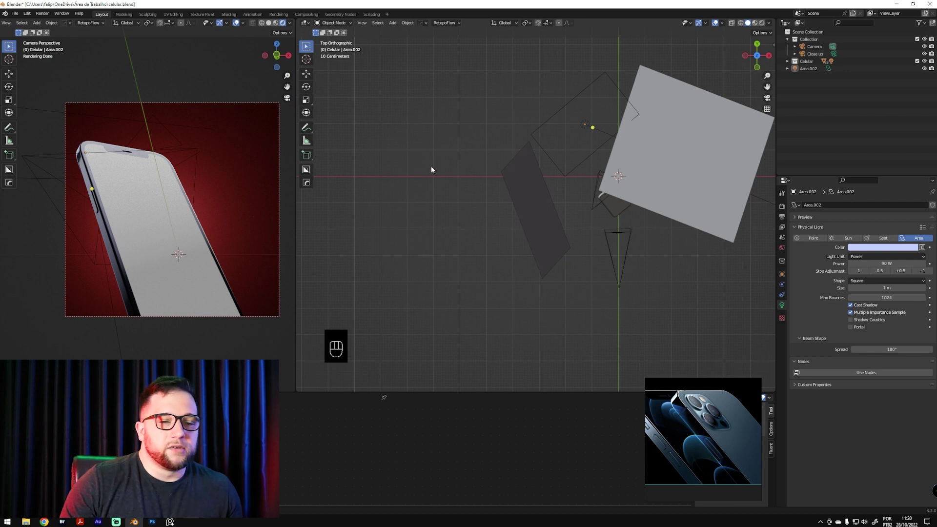
click(624, 312)
click(519, 85)
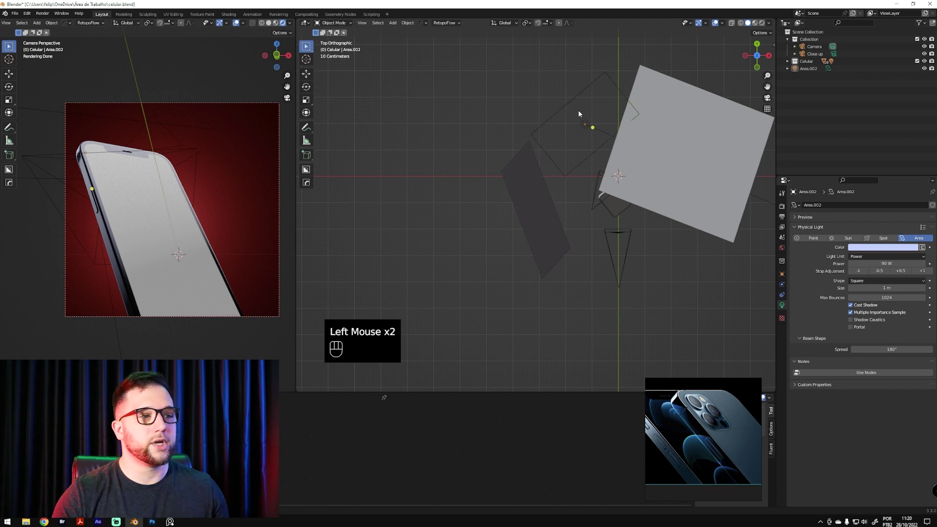
click(615, 85)
click(535, 117)
click(540, 254)
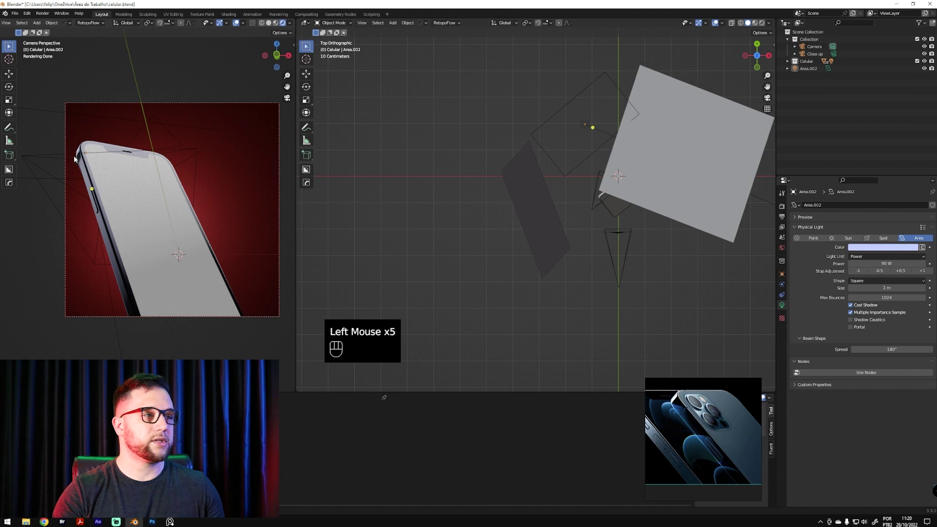
click(557, 236)
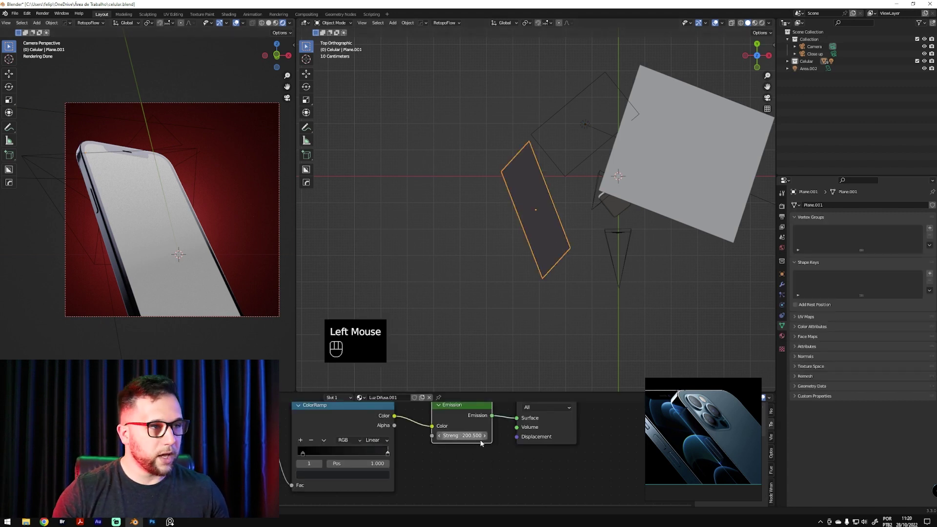
click(651, 315)
click(542, 225)
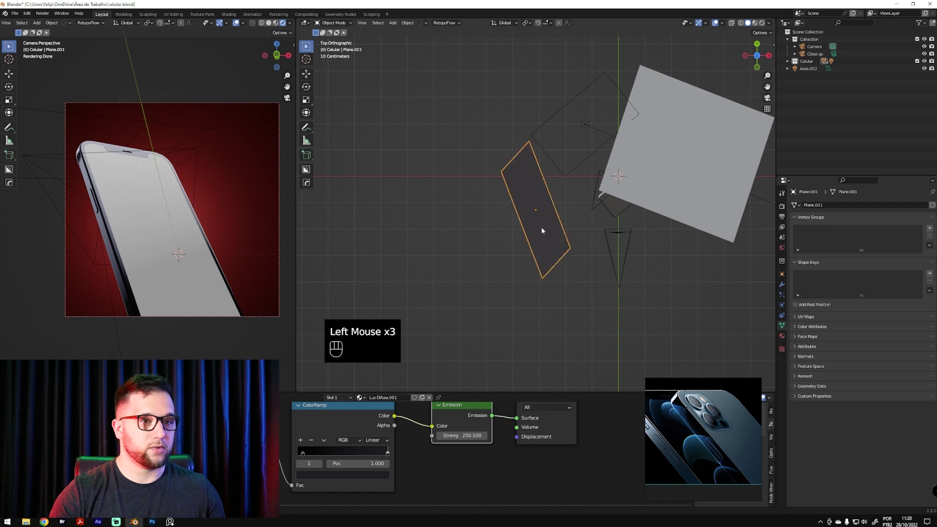
drag(480, 435, 601, 433)
alt+middle_drag(335, 254, 593, 251)
Examine the phone's display object and its emission material
click(589, 259)
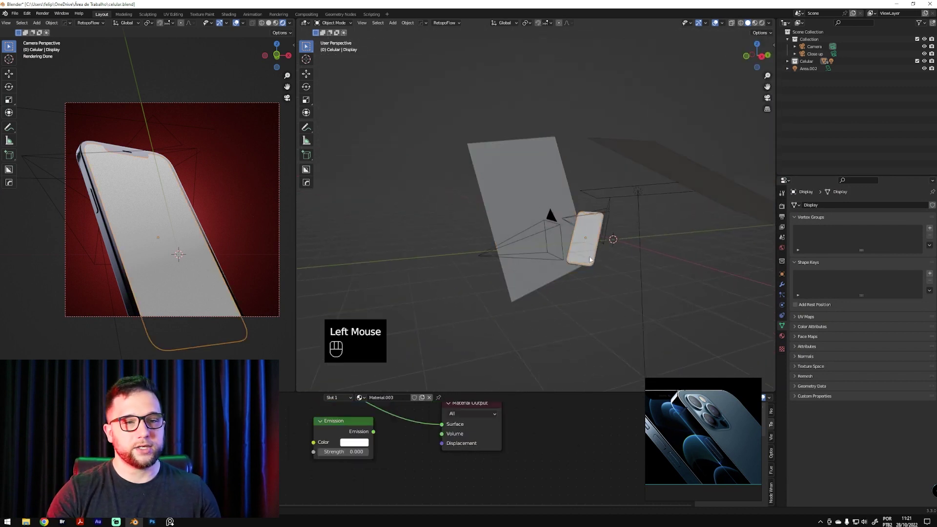
click(609, 217)
click(589, 239)
click(618, 307)
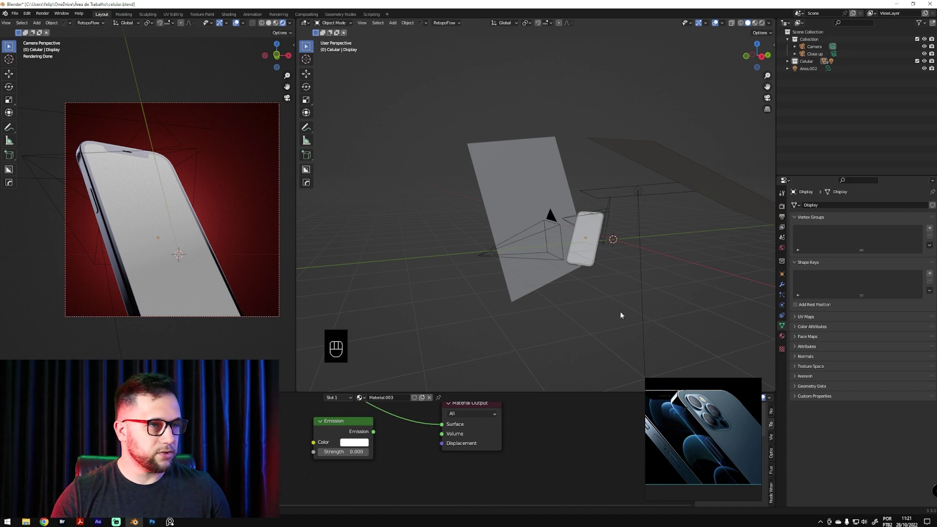
click(481, 336)
click(595, 257)
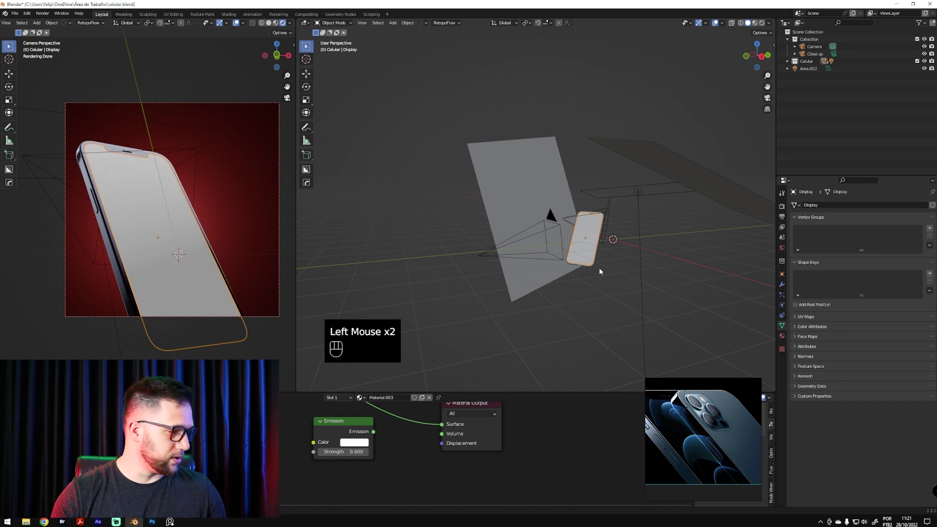
click(612, 299)
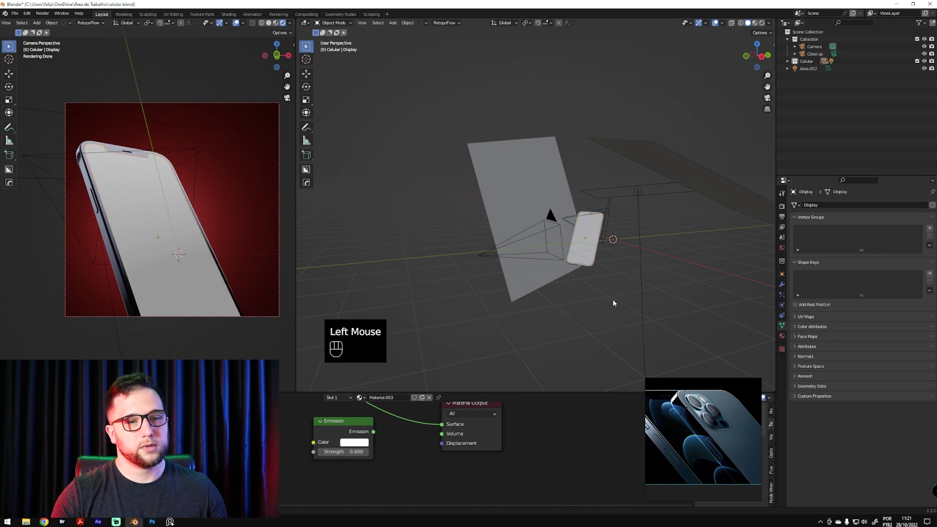
click(587, 245)
click(600, 322)
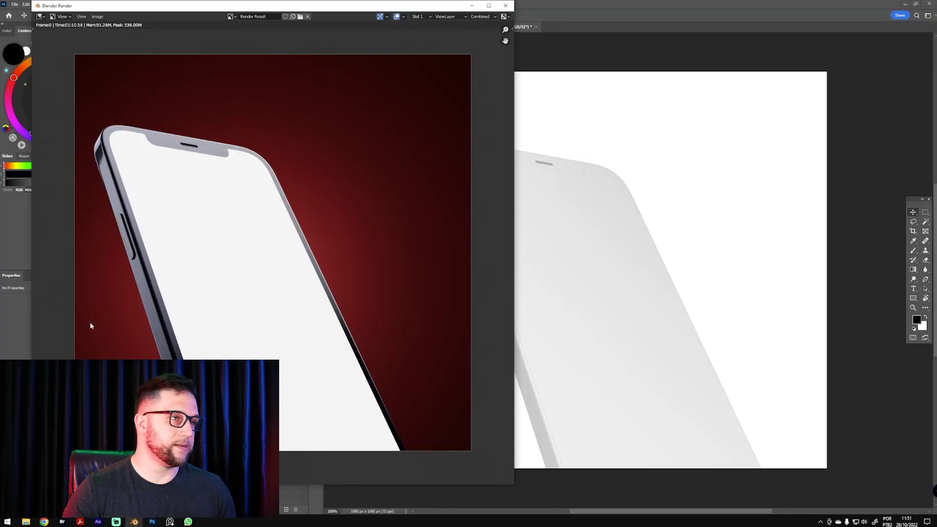
Bring up the finished Blender Render window and place it beside the camera viewport for comparison
click(133, 521)
click(88, 480)
click(151, 520)
click(180, 480)
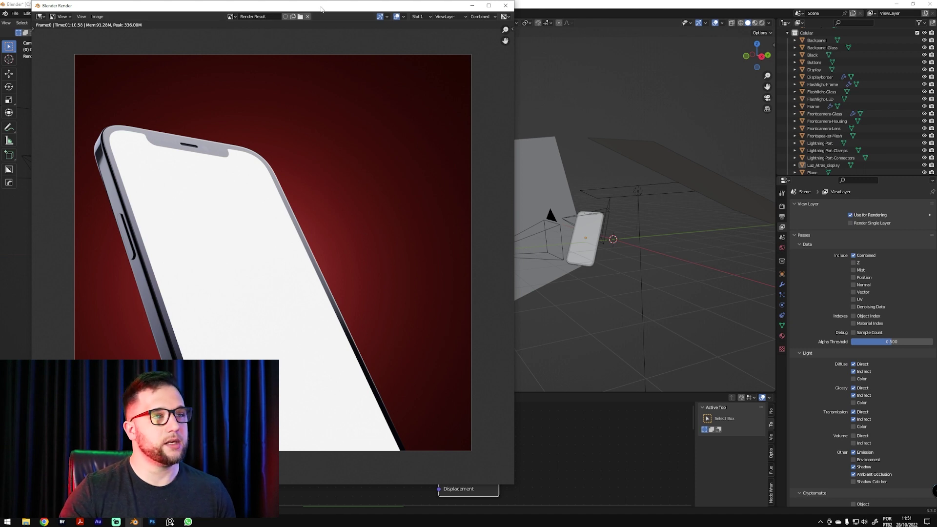
drag(320, 8, 627, 36)
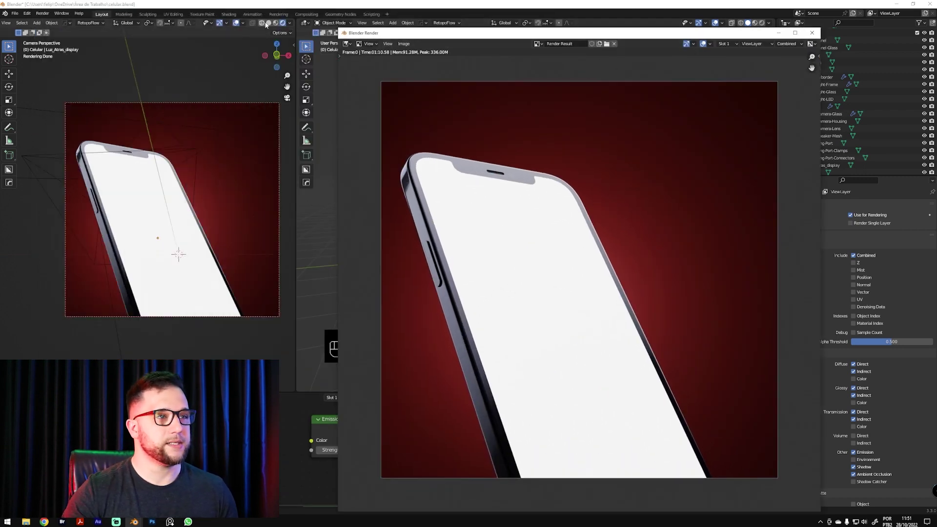
Set the camera viewport to solid shading and bring the finished render window back up over the scene
click(267, 23)
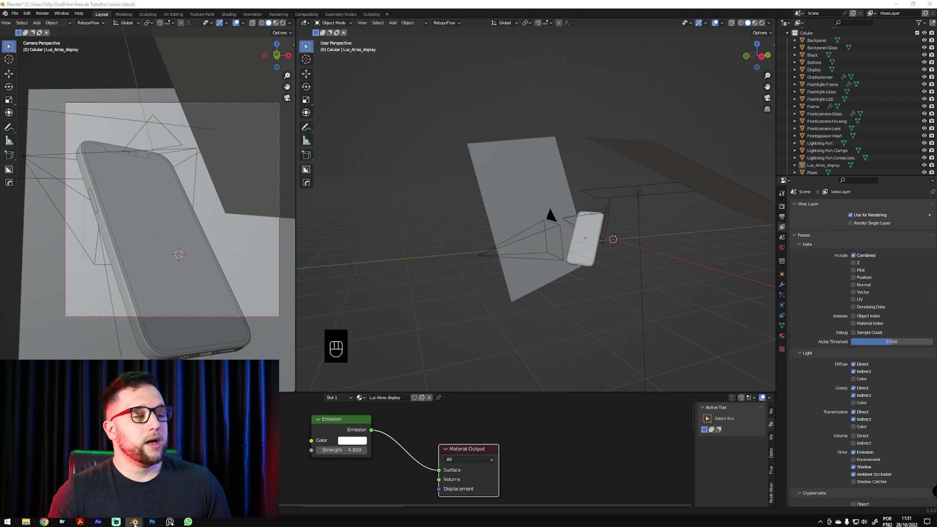
key(F11)
drag(662, 31, 398, 22)
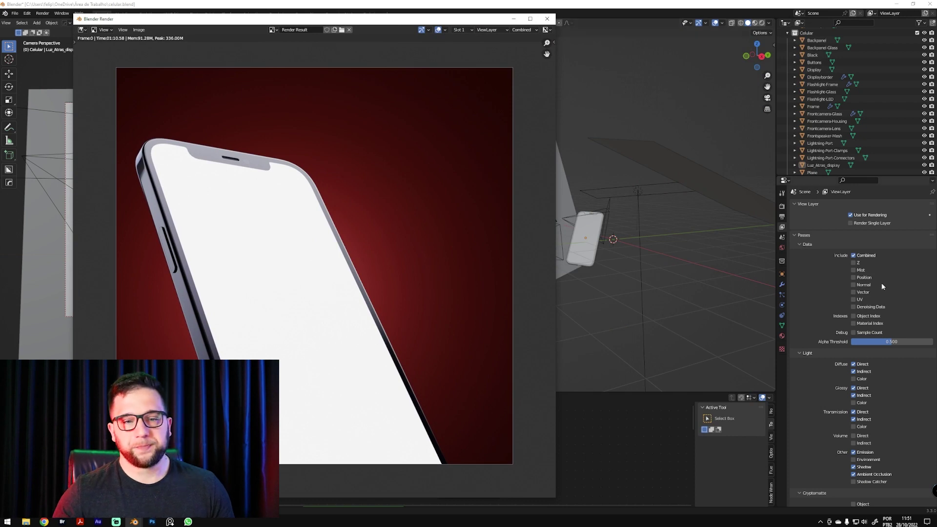
Open the Save As dialog for the rendered image and set the file format to OpenEXR MultiLayer
click(139, 30)
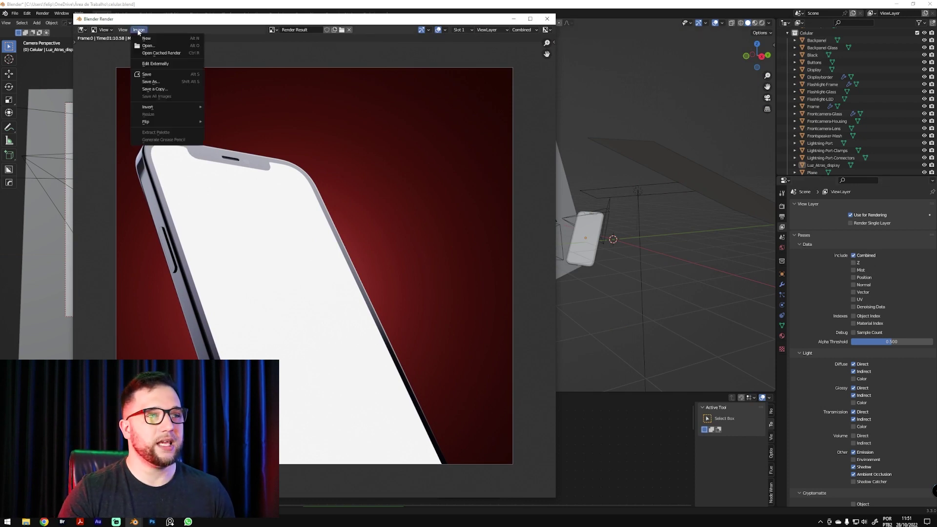
click(157, 83)
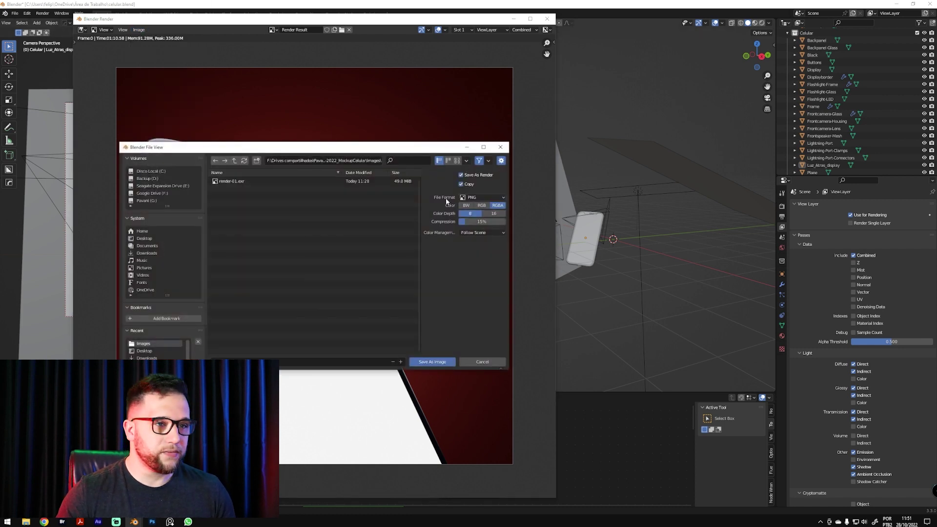
click(487, 197)
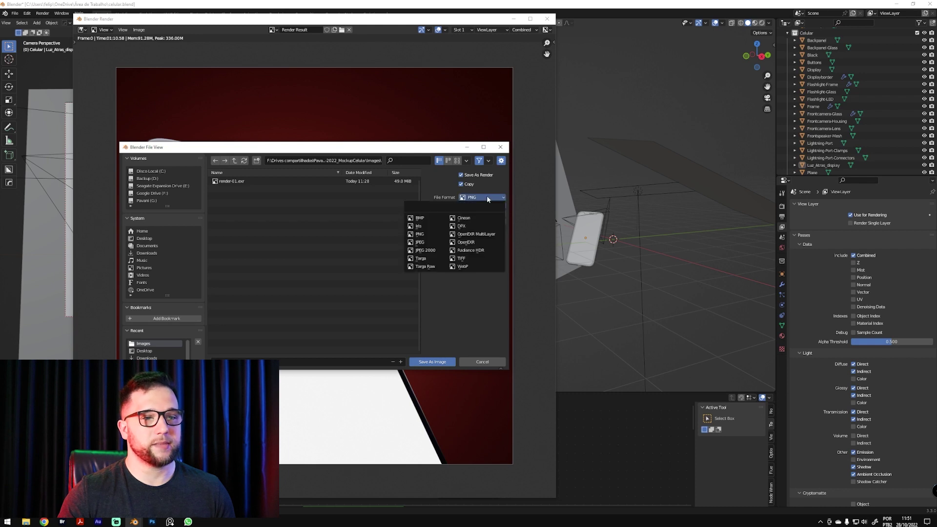
click(491, 236)
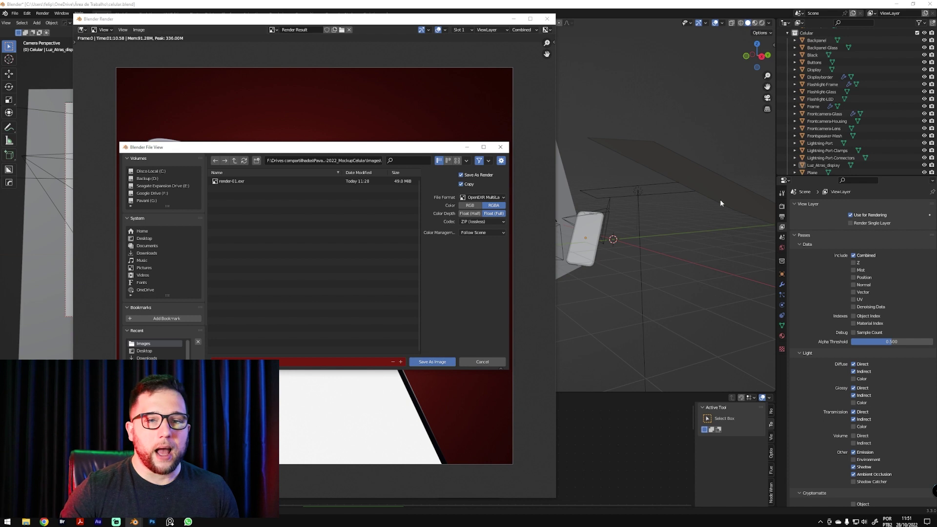
Return to the view layer's pass settings, collapse the Data passes and review the enabled Light passes
click(782, 228)
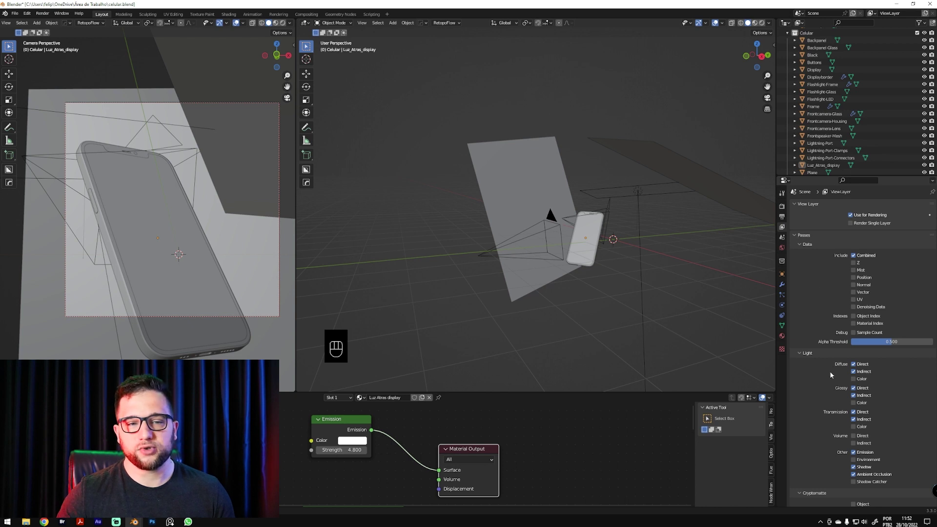
click(801, 245)
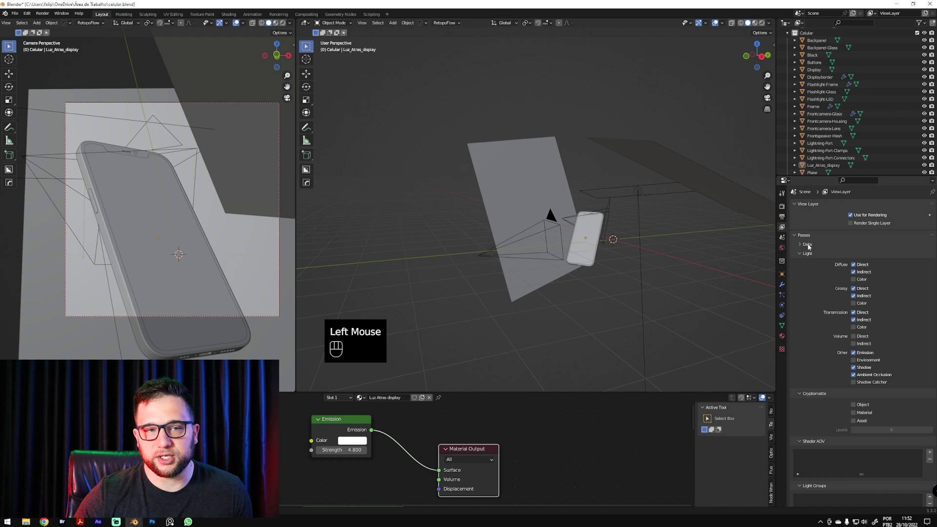
click(801, 254)
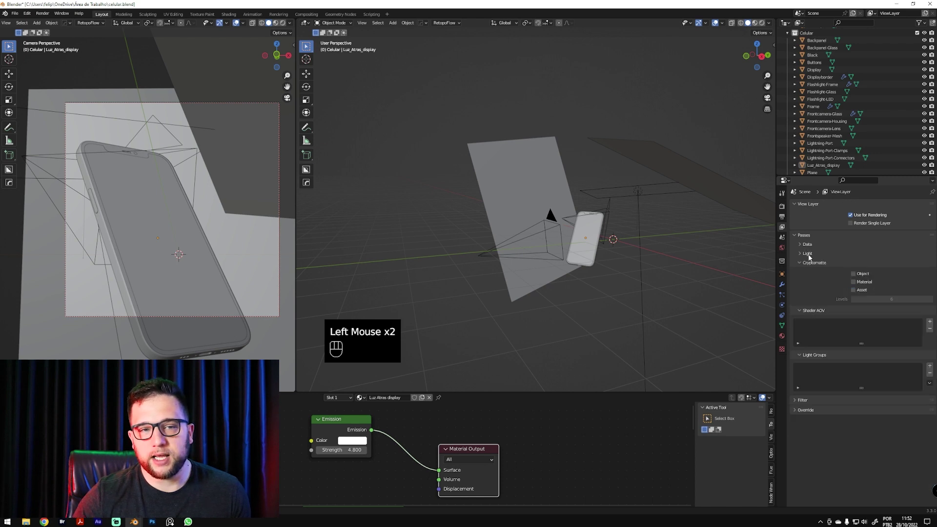
click(806, 256)
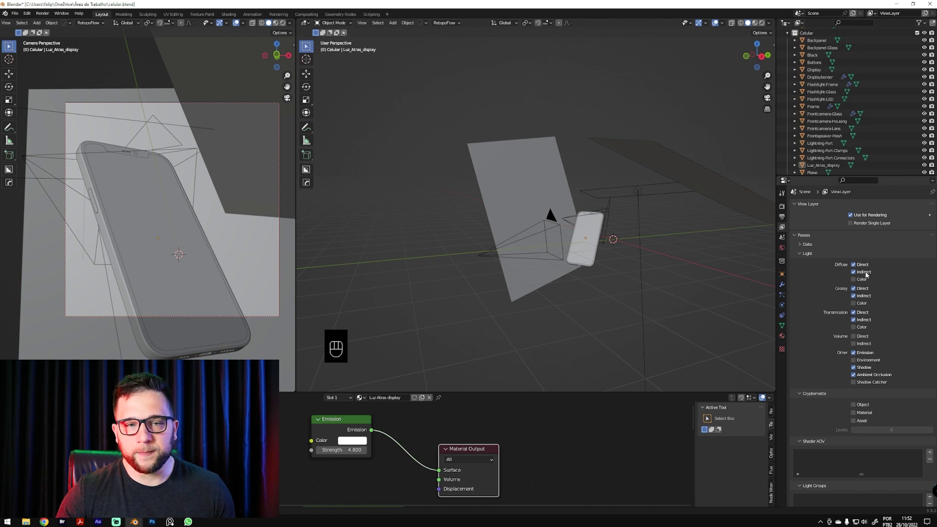
Switch to Photoshop, expand the ViewLayer group of render-01.exr and compare the image with and without the AO.RGB pass
click(152, 522)
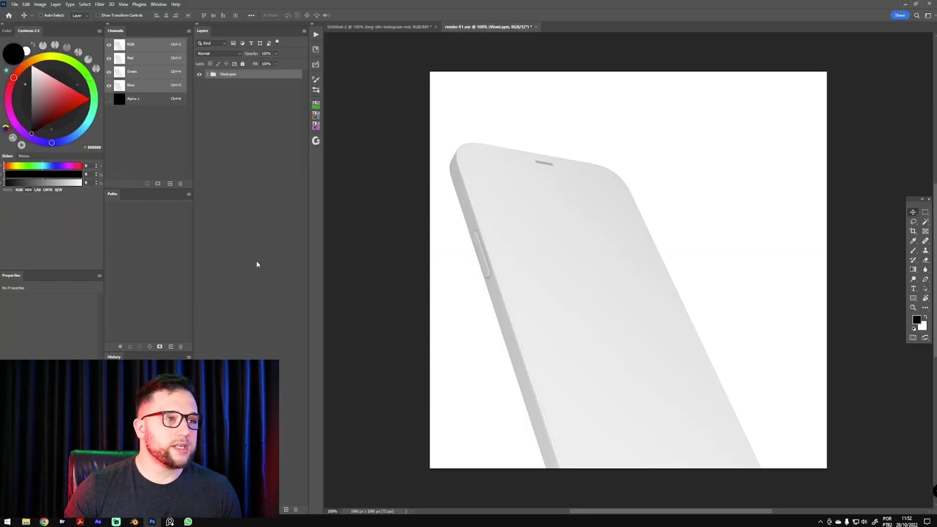
click(208, 74)
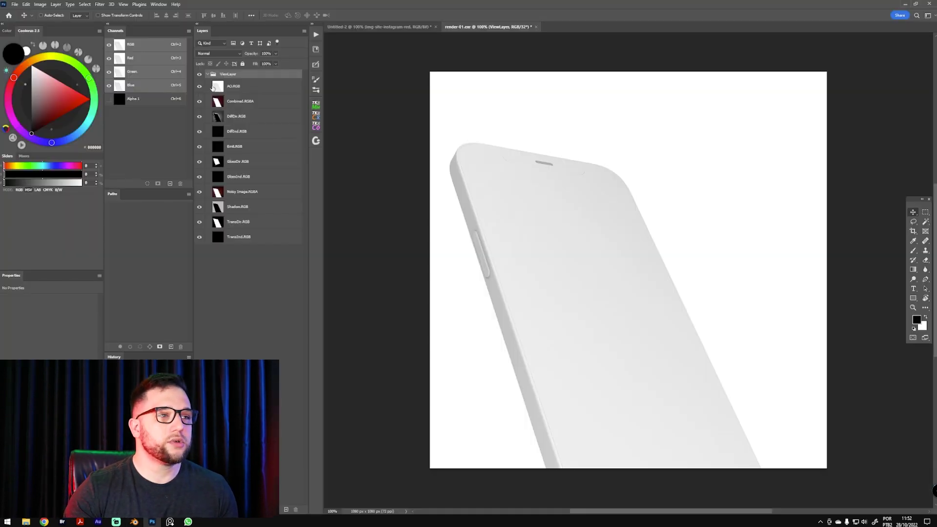
click(256, 87)
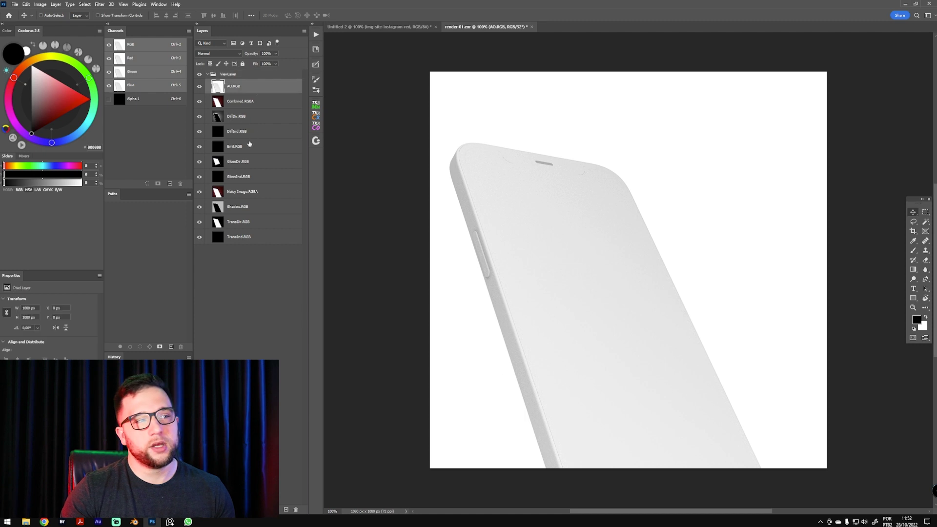
click(199, 87)
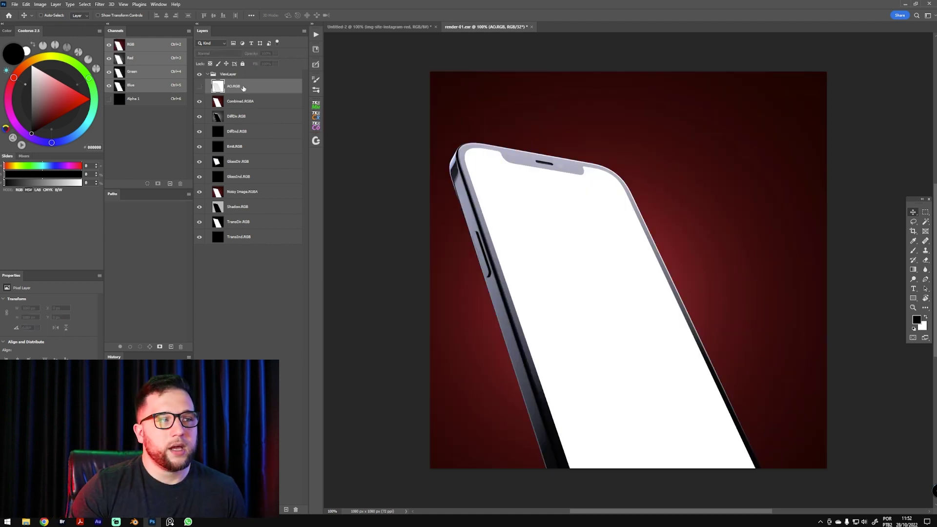
click(199, 87)
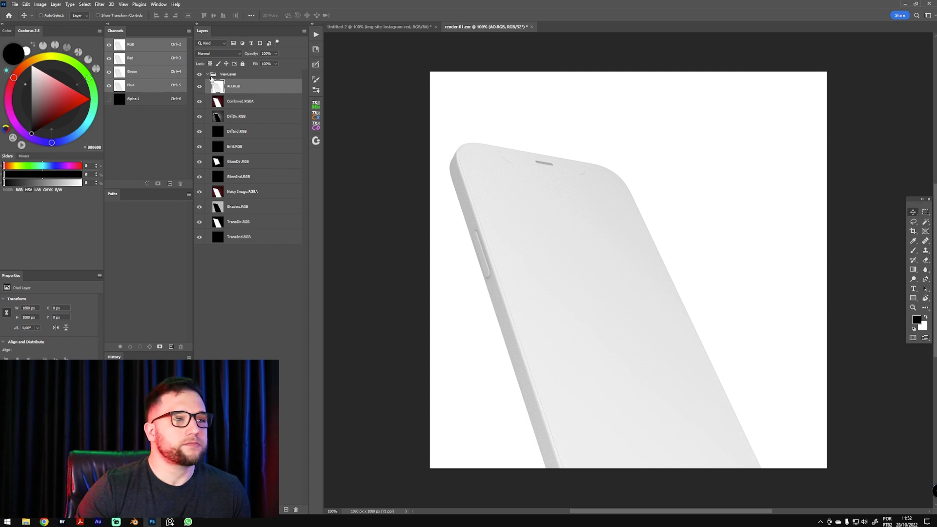
Inspect the Combined.RGBA and DiffDir.RGB passes by hiding the AO, Combined and DiffDir layers one after another
click(200, 87)
click(241, 102)
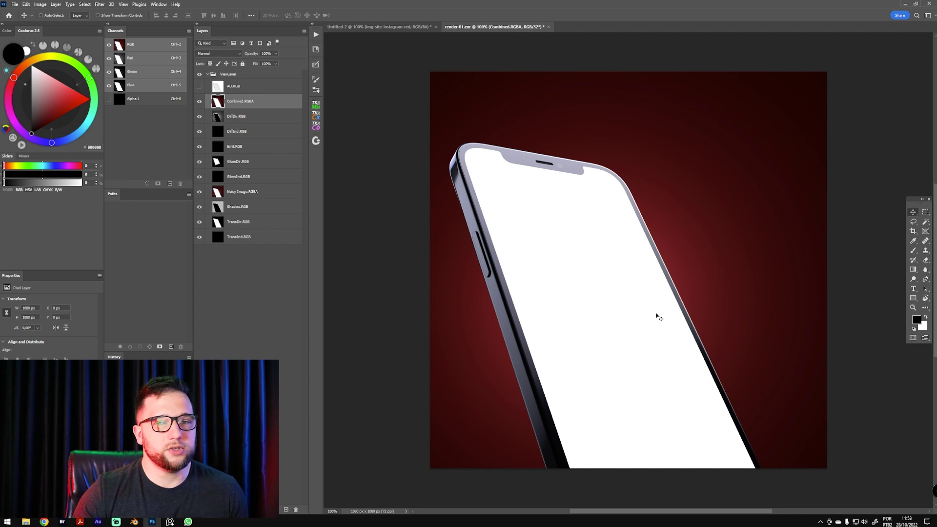
click(199, 102)
click(234, 116)
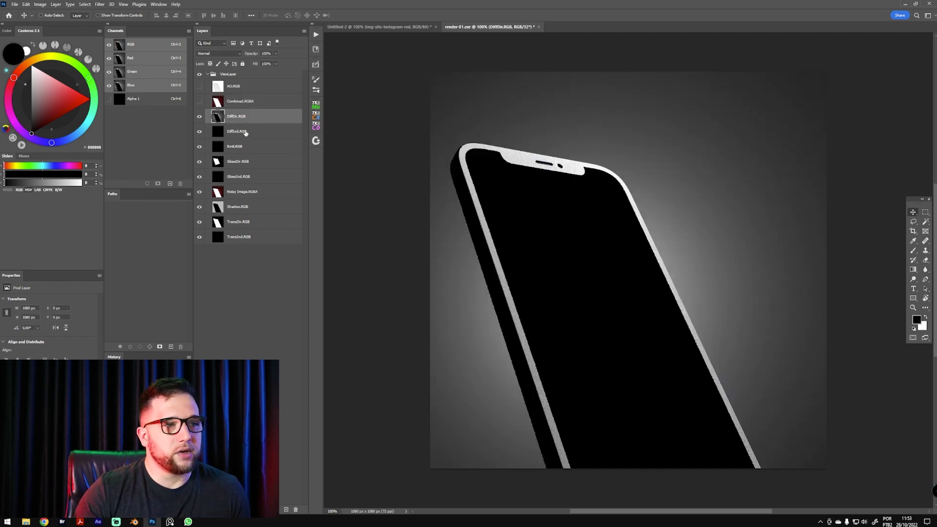
click(199, 116)
Inspect the DiffInd.RGB pass up close along the phone's upper edge and delete its layer
click(235, 131)
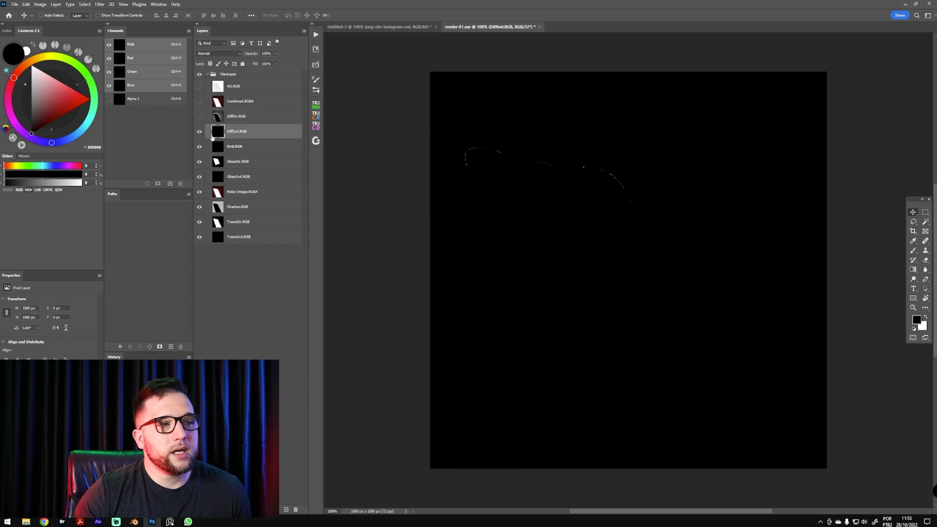
key(z)
drag(630, 166, 671, 161)
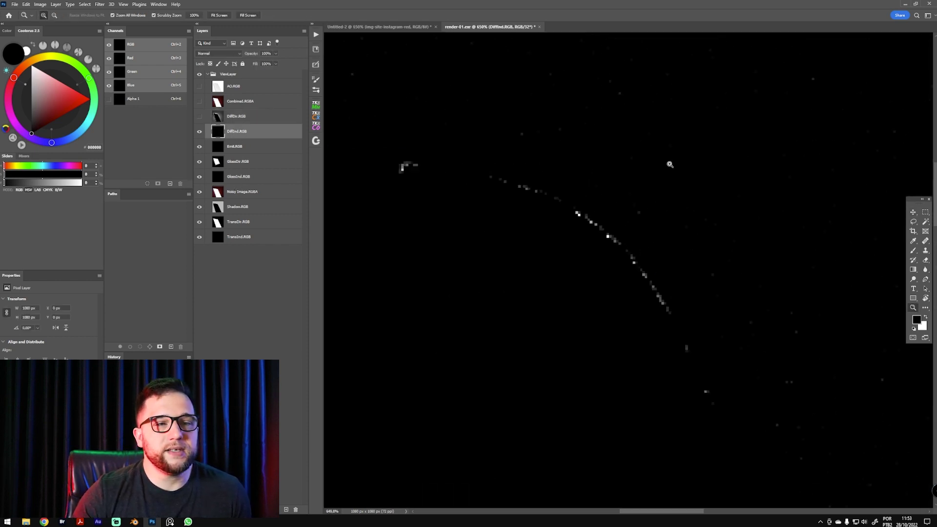
drag(626, 230, 581, 233)
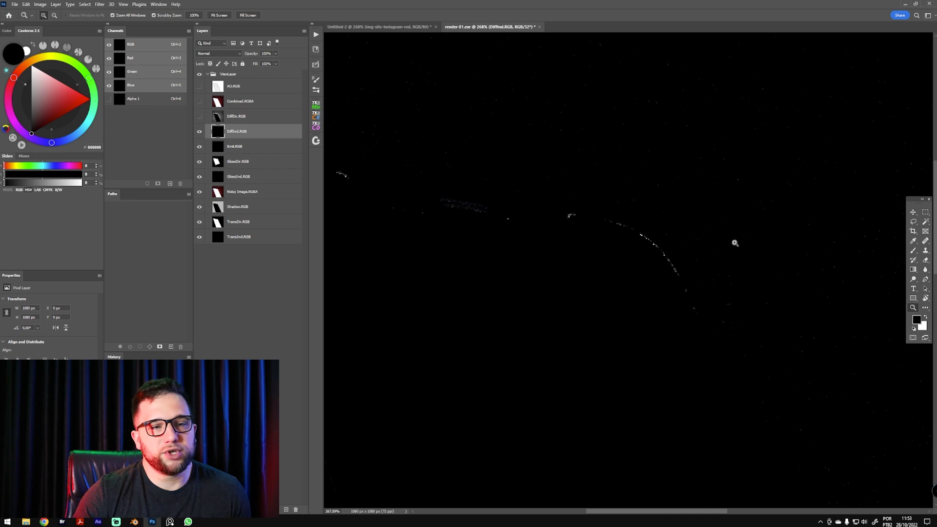
drag(733, 244, 679, 234)
key(v)
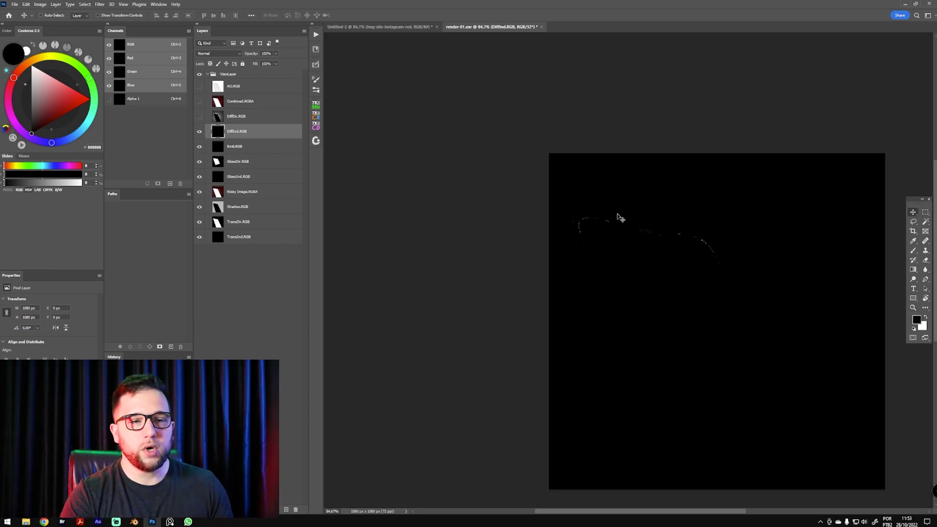
key(Delete)
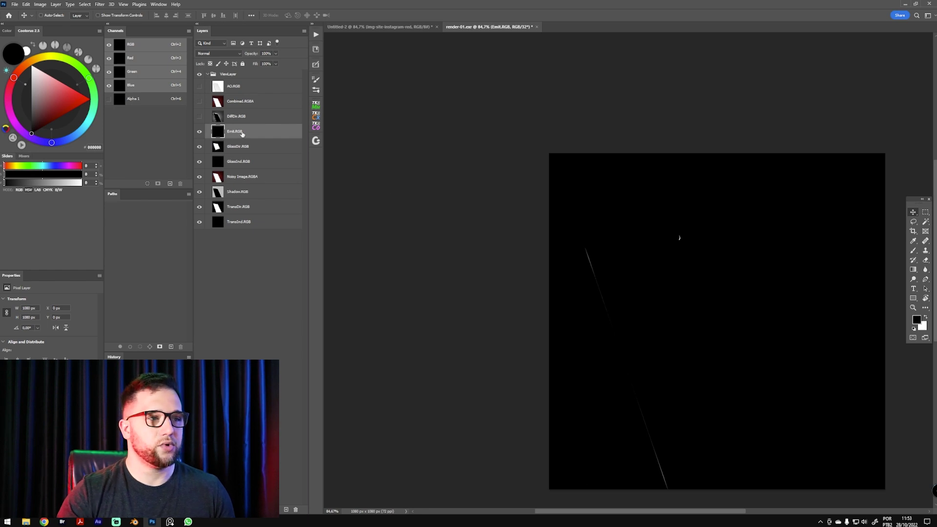
Check the Emit.RGB pass at closer range and delete its layer
key(z)
drag(606, 272, 626, 270)
key(v)
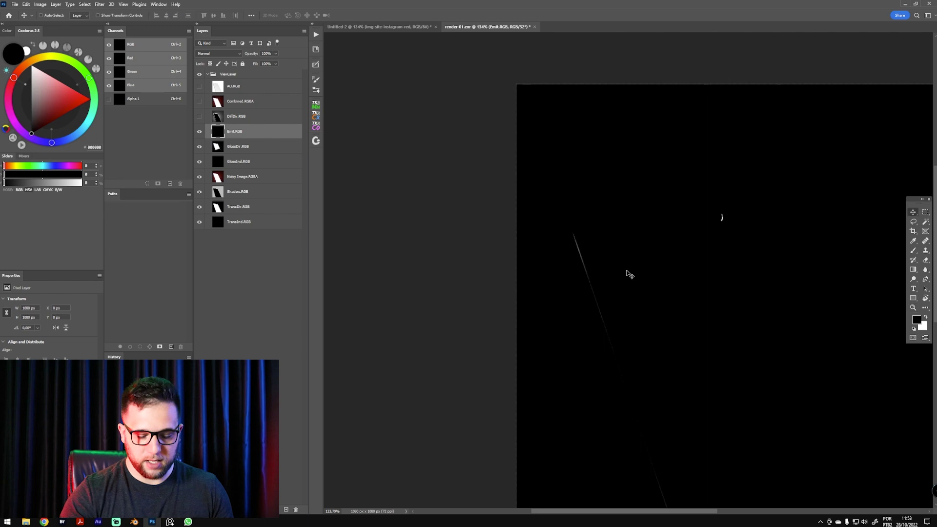
key(Delete)
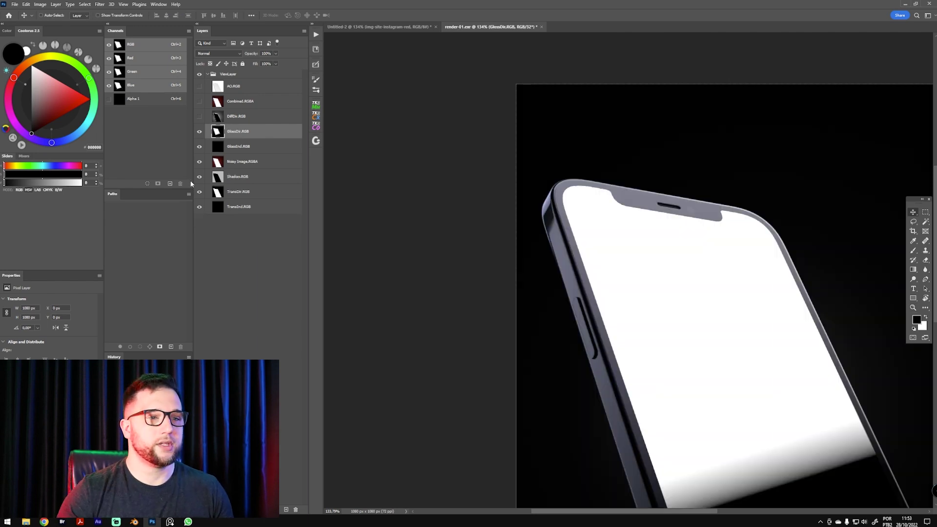
Examine the GlossDir.RGB pass across the whole phone and hide its layer
drag(817, 451, 677, 311)
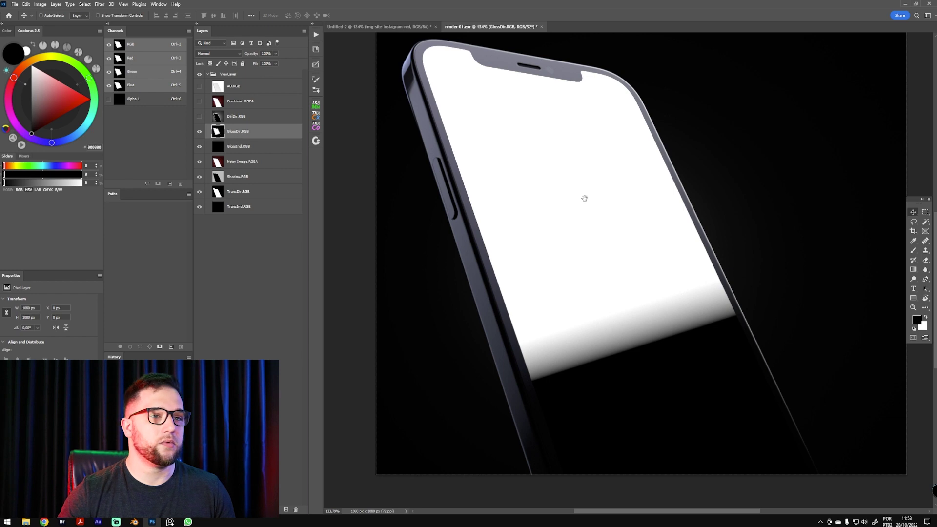
drag(584, 197, 598, 248)
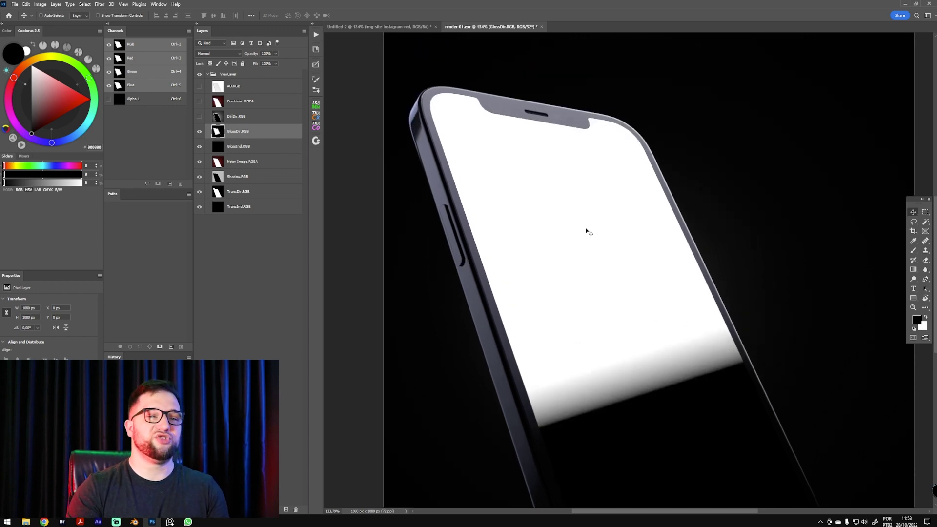
click(199, 131)
Look over the GlossInd.RGB pass and delete its layer
click(239, 148)
drag(569, 167, 505, 186)
drag(562, 323, 596, 299)
key(Delete)
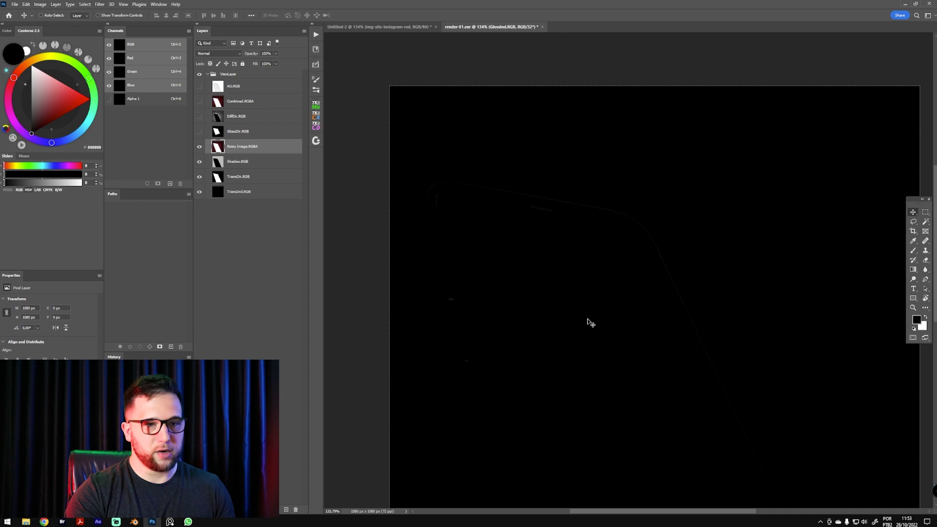
Examine the Noisy Image.RGBA pass around the phone's notch, and hide both that layer and Shadow.RGB
key(z)
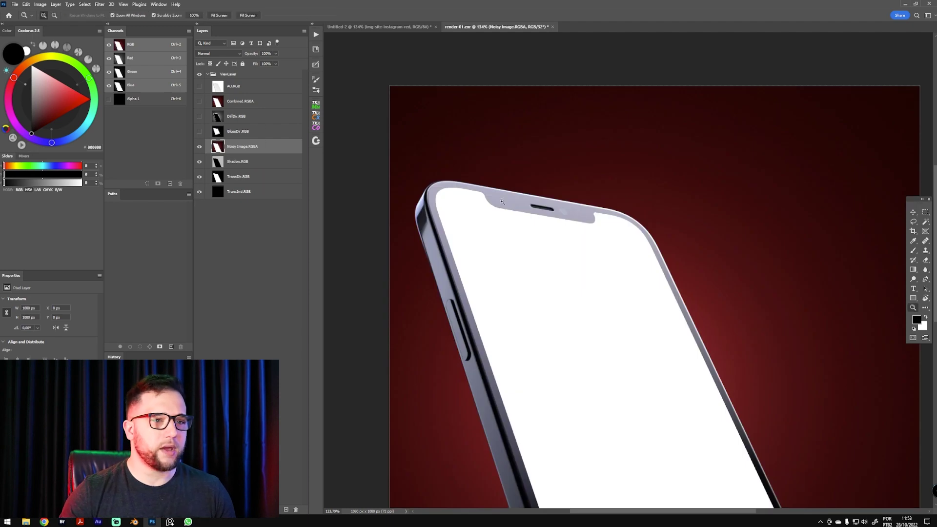
drag(508, 201, 528, 217)
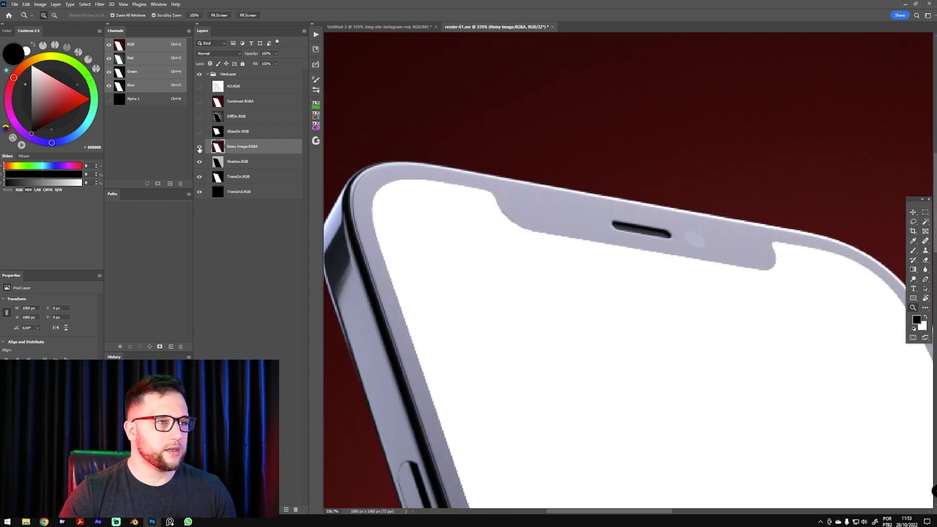
click(199, 150)
click(244, 161)
click(199, 161)
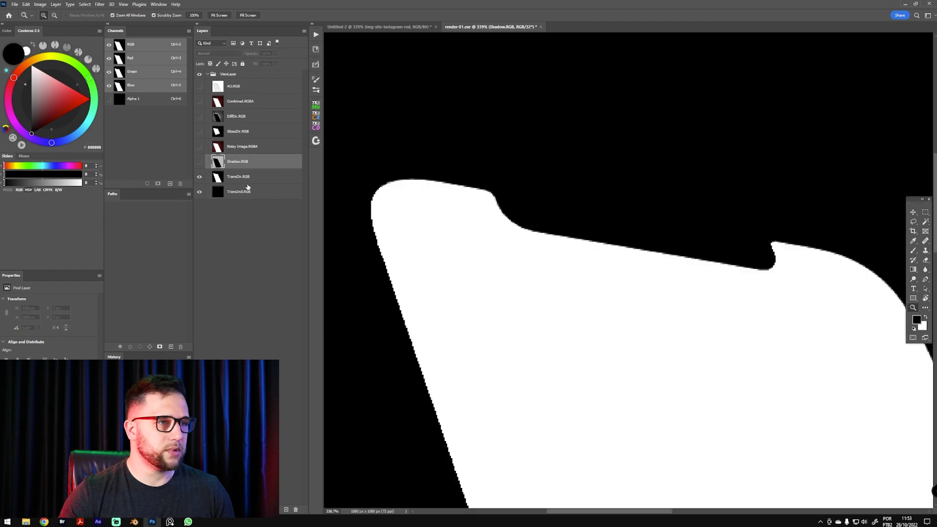
Examine the TransDir.RGB pass over the phone's screen and hide its layer
click(246, 184)
drag(517, 224, 483, 228)
drag(615, 302, 543, 259)
drag(575, 395, 580, 317)
key(v)
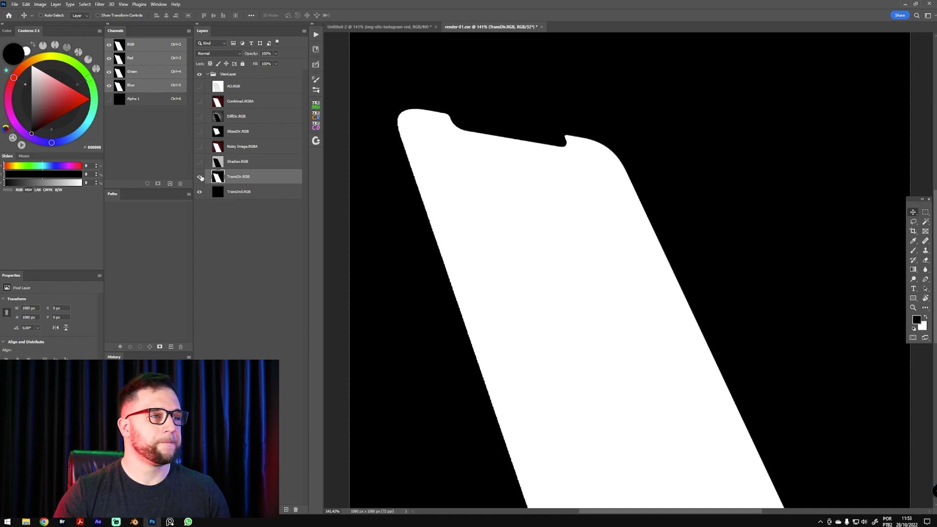
click(200, 177)
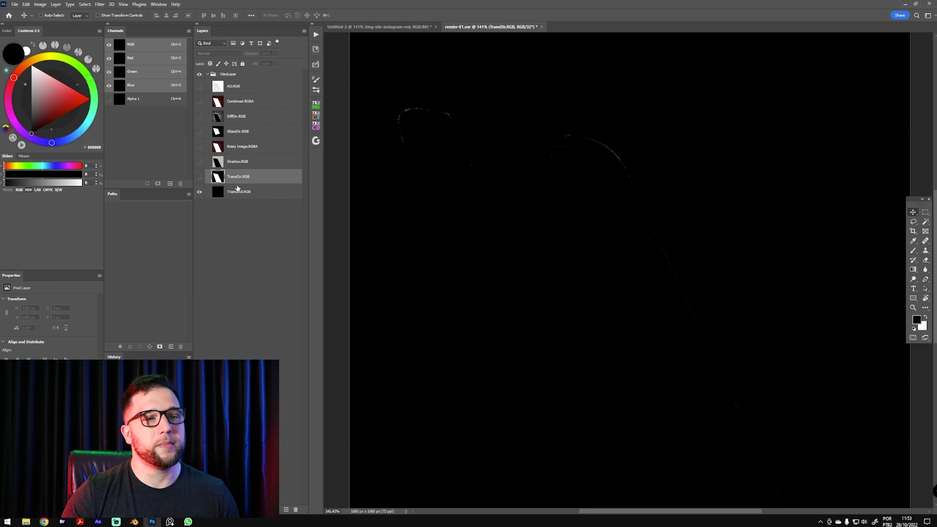
Toggle the TransInd.RGB pass to check its contribution, and delete its layer
click(200, 192)
click(200, 192)
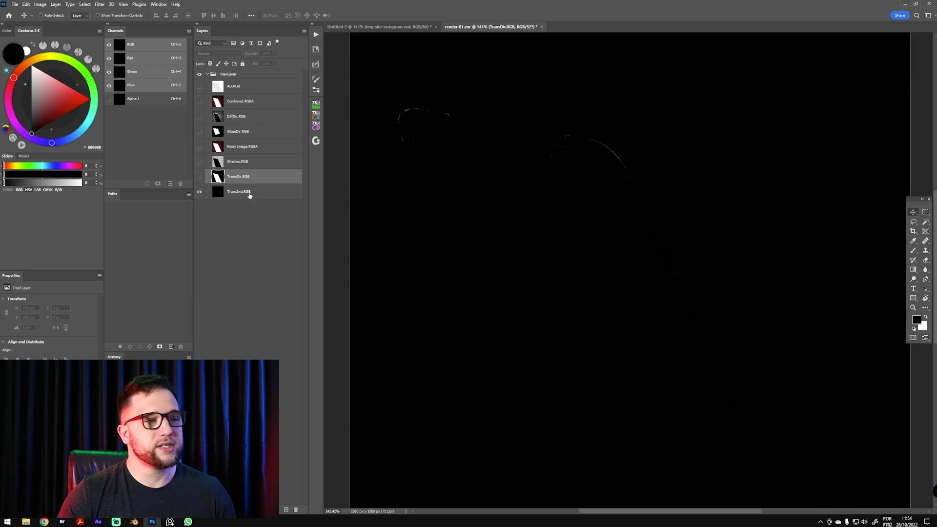
click(250, 195)
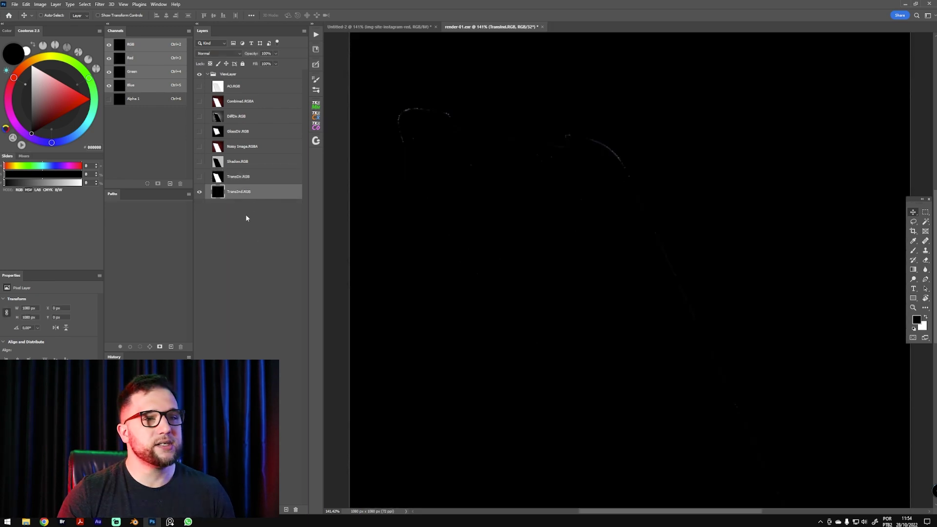
click(199, 192)
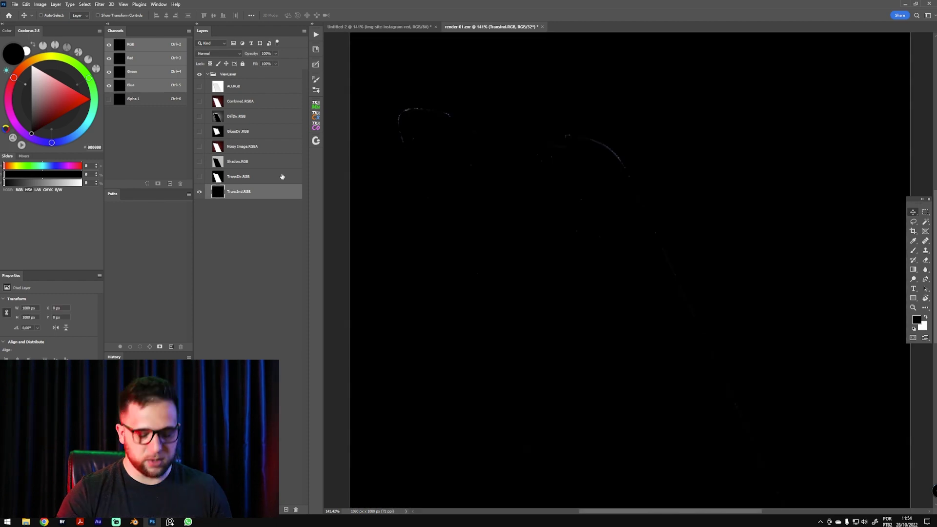
key(Delete)
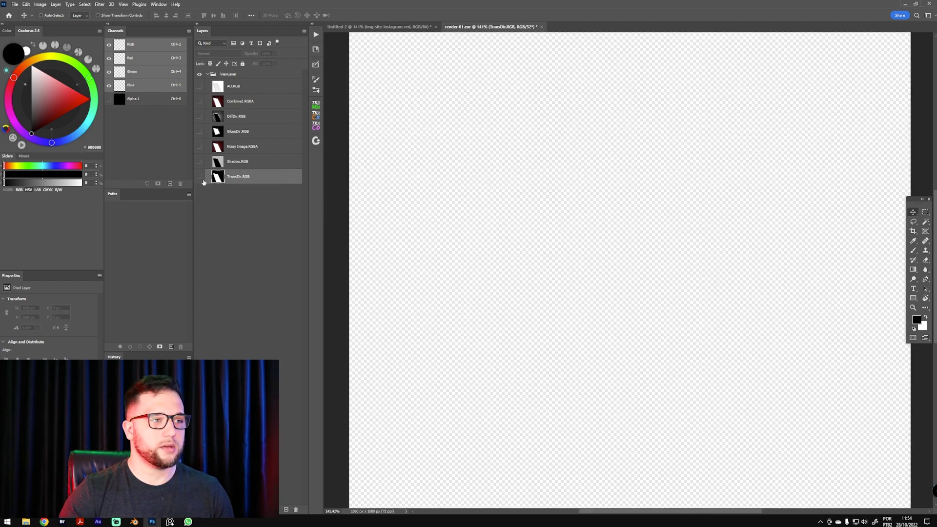
Make all the remaining pass layers visible again, from AO.RGB through TransDir.RGB
alt+scroll(615, 184, down, 5)
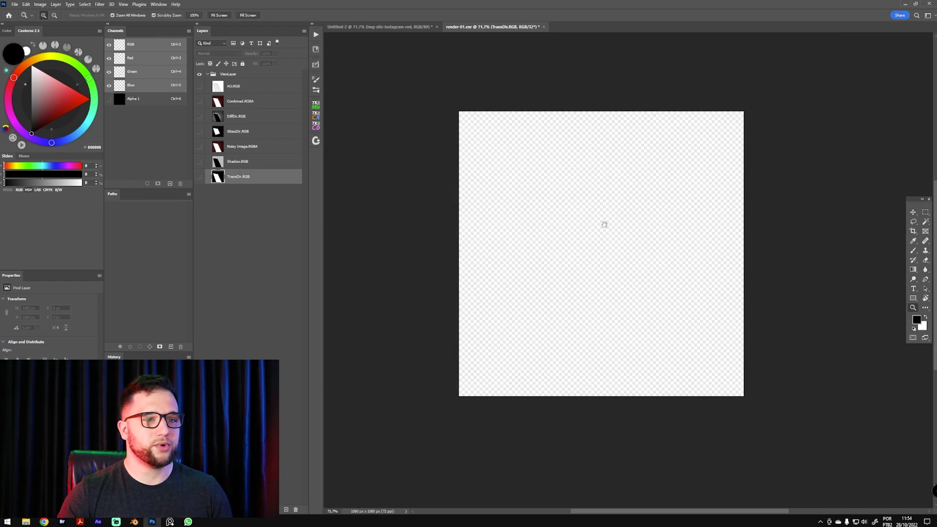
drag(200, 88, 208, 185)
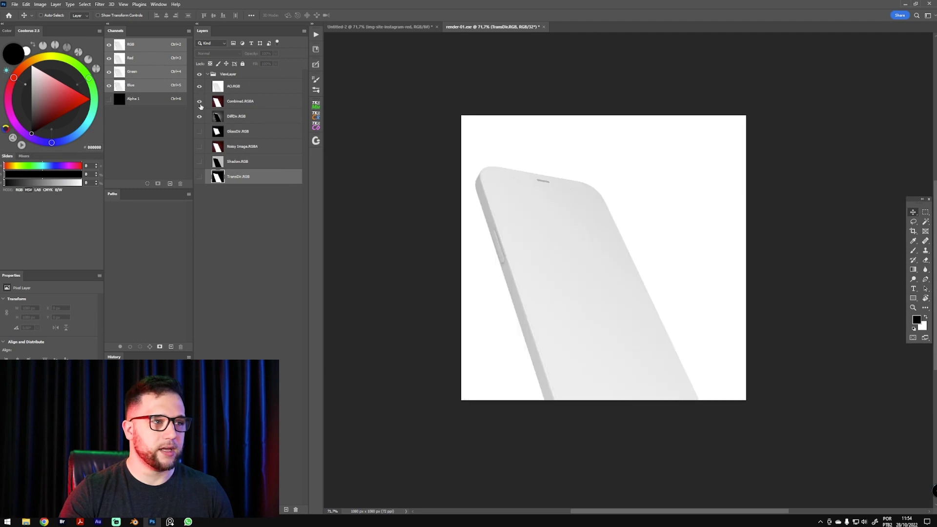
click(199, 131)
click(199, 176)
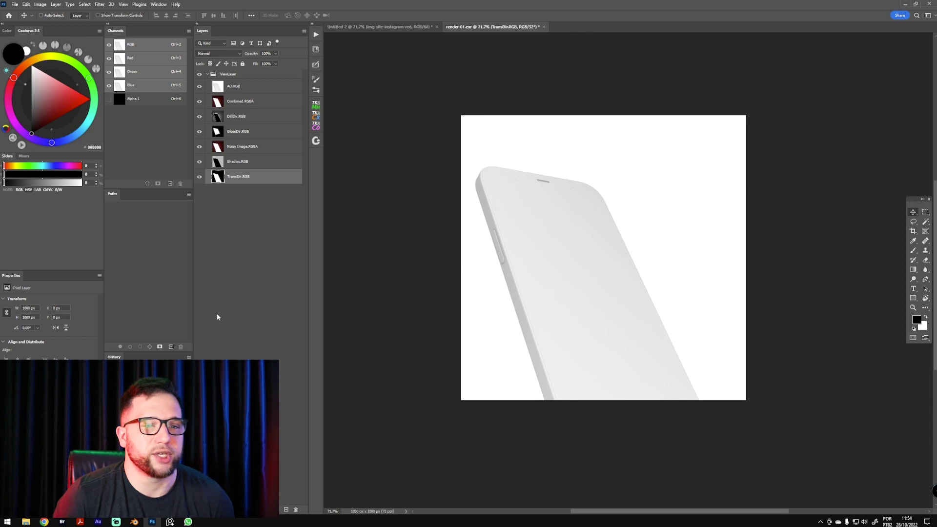
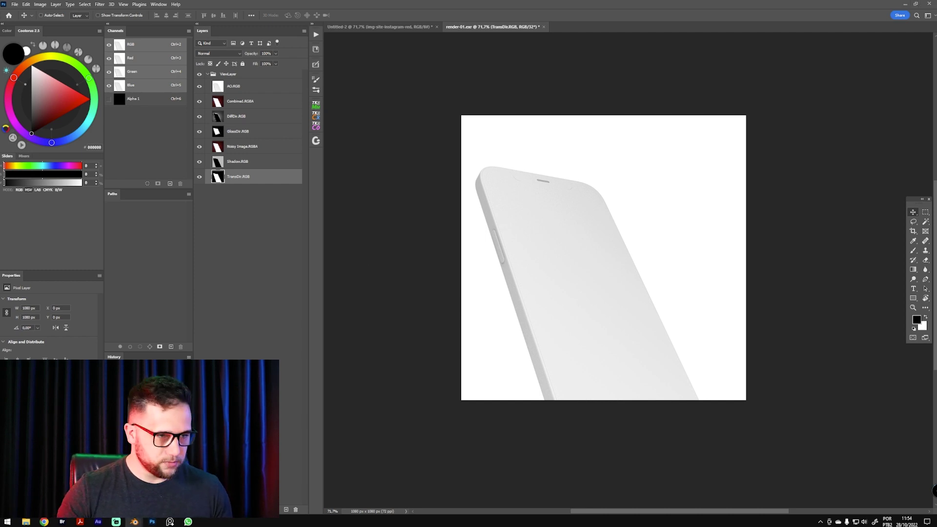
Switch to Blender, close the open save dialog and render window, and display the camera view in Rendered shading
click(134, 521)
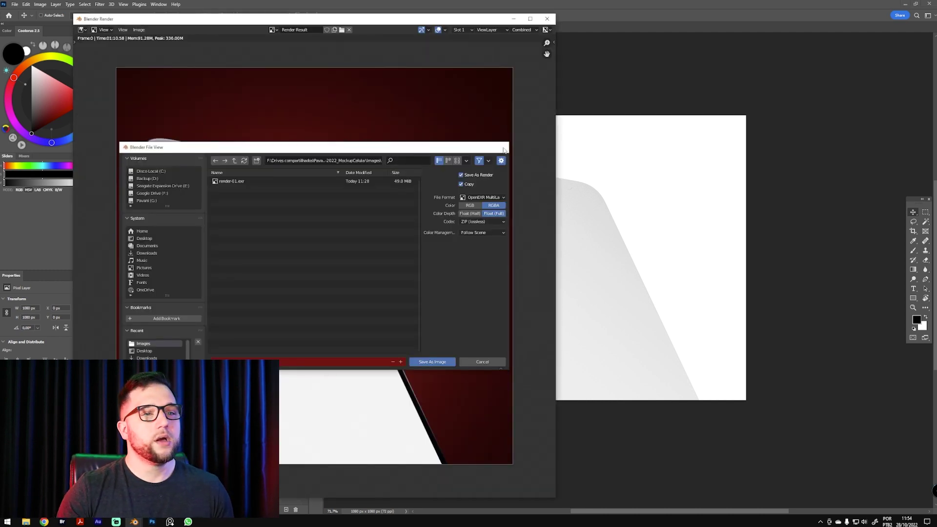
click(500, 146)
click(546, 18)
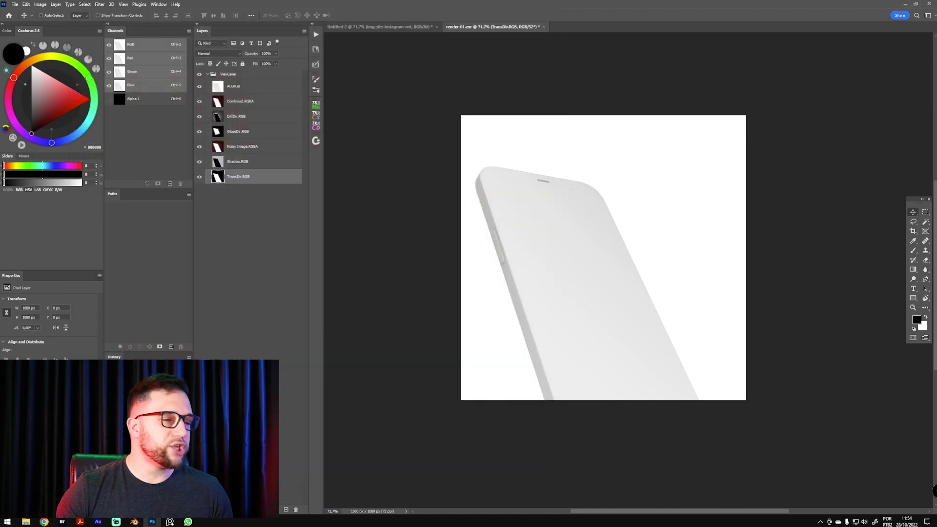
click(133, 521)
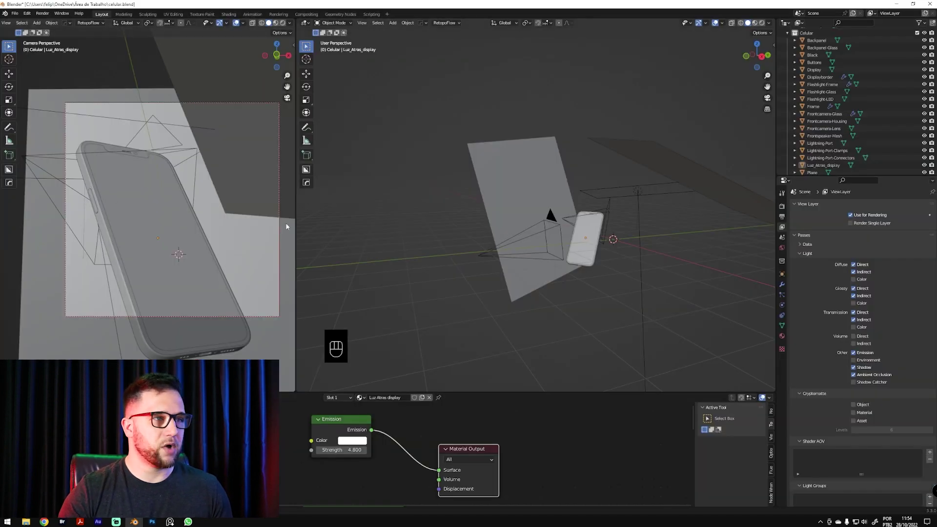
click(282, 22)
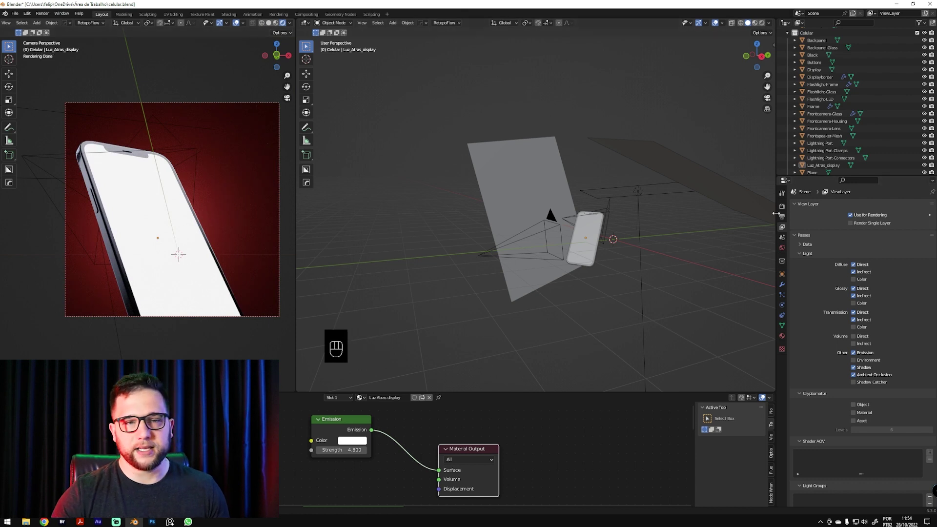
Set the render engine to Workbench with Flat lighting and Random object colors
click(782, 206)
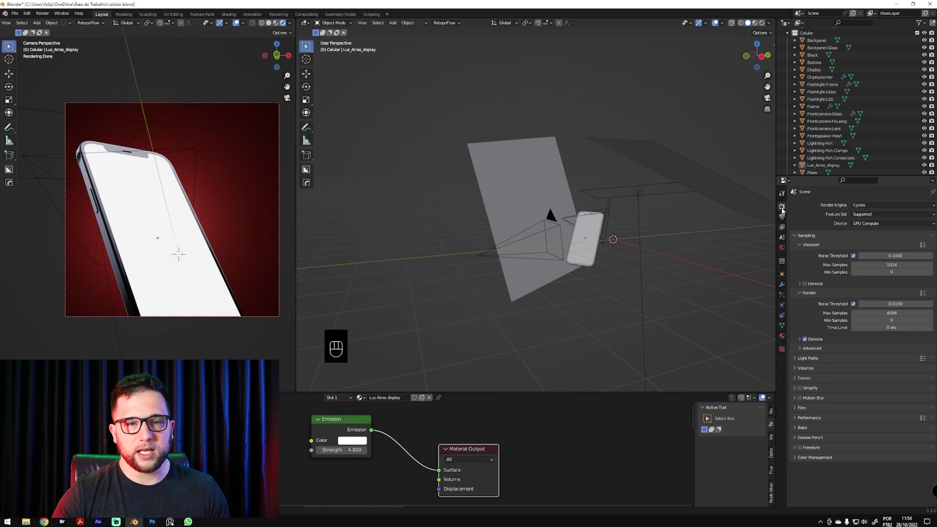
click(873, 205)
click(871, 222)
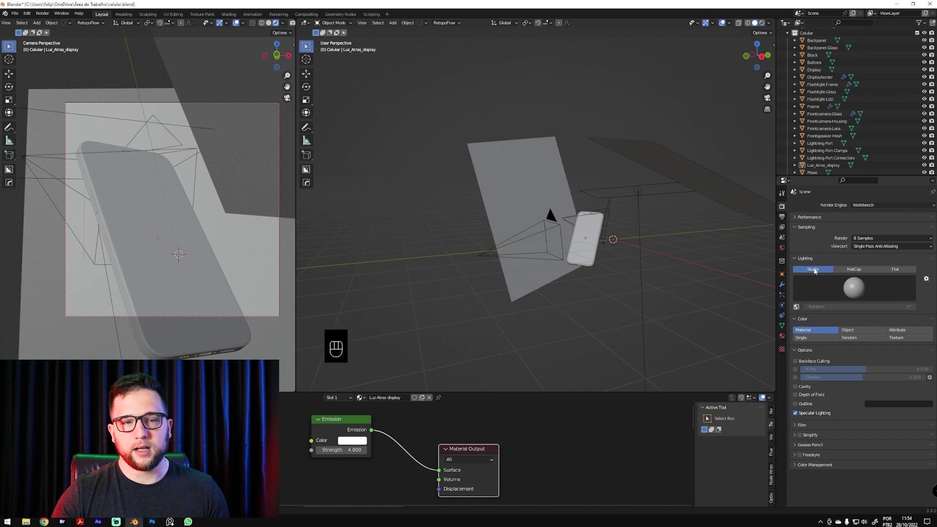
click(895, 269)
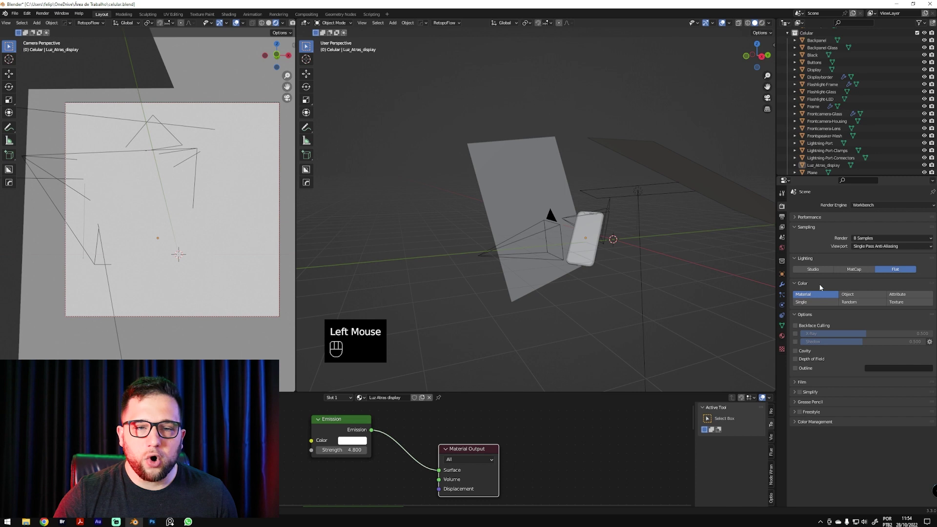
click(857, 302)
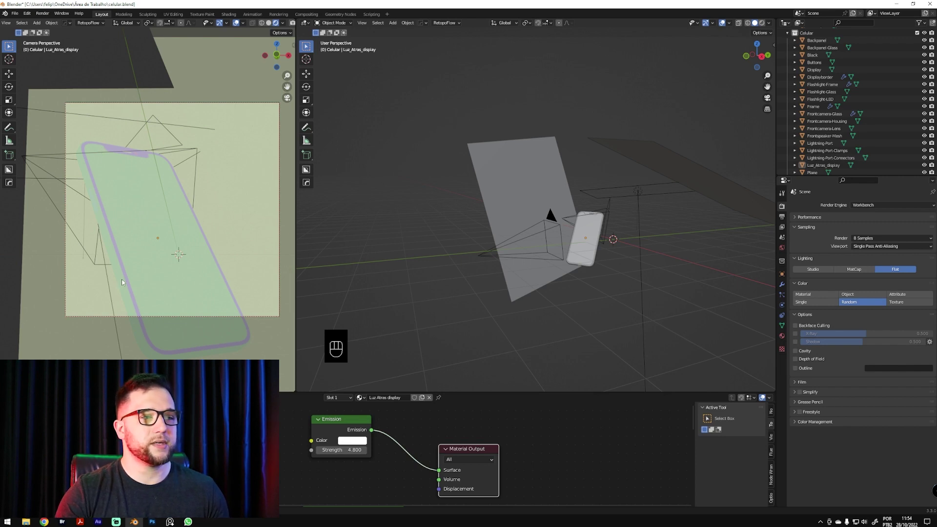
Try the Medium High, Very High and Very Low Contrast looks in Color Management, and return the look to None
click(792, 423)
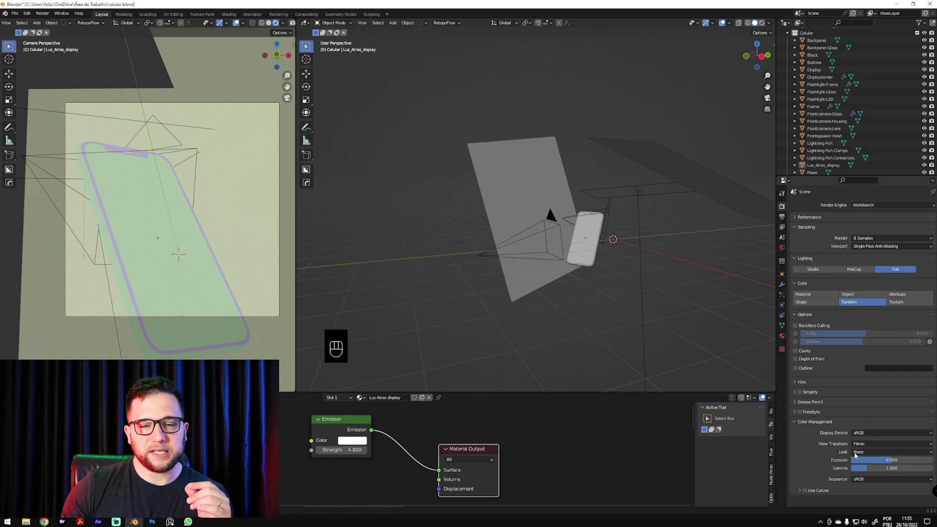
click(796, 421)
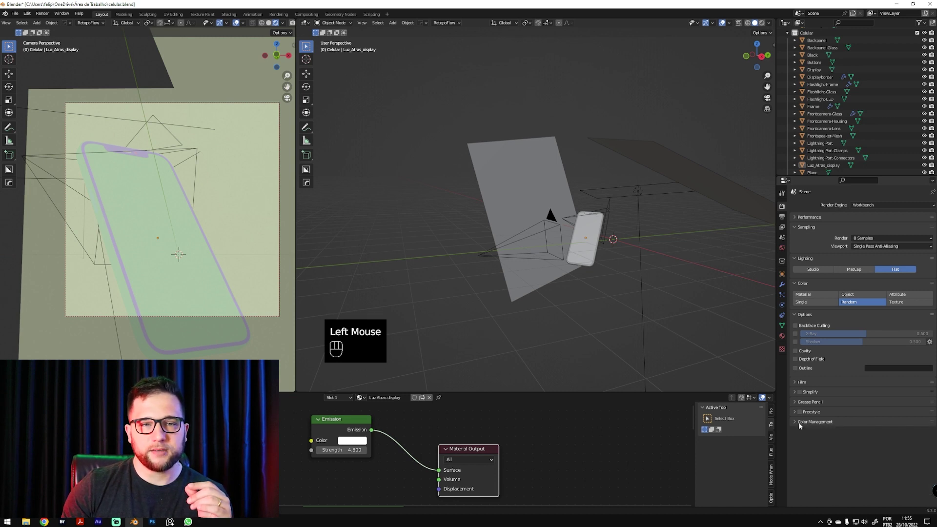
click(798, 422)
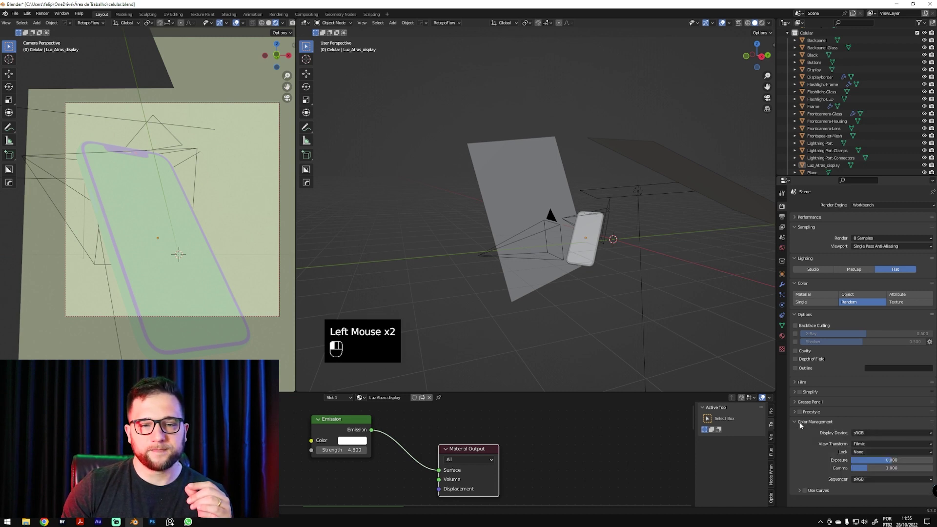
click(871, 452)
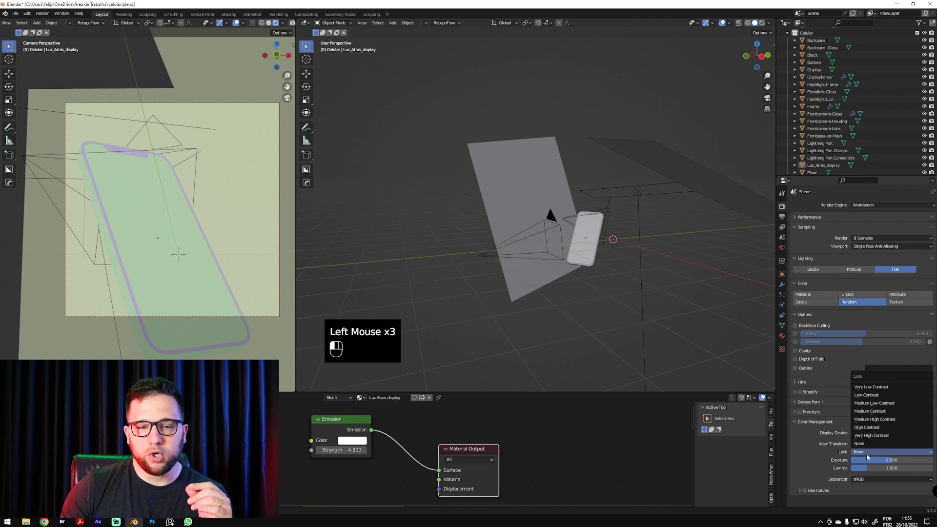
click(897, 419)
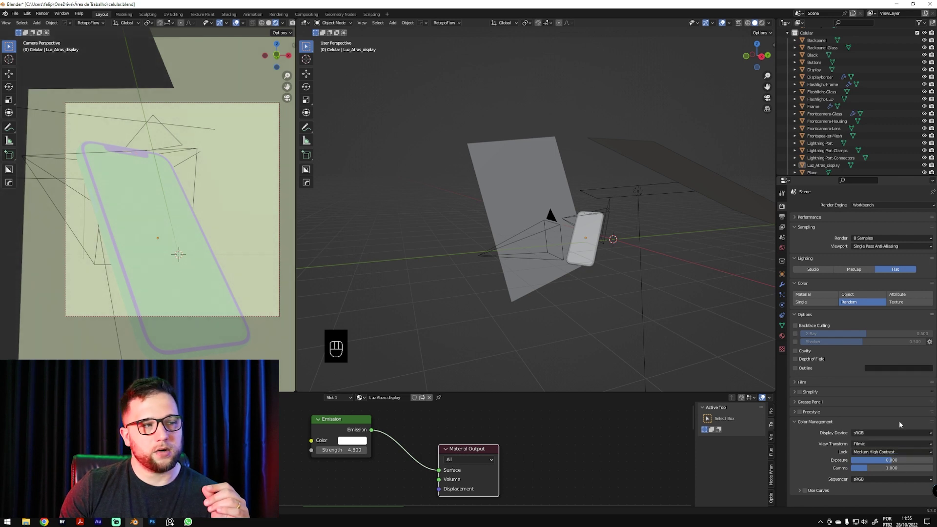
click(884, 452)
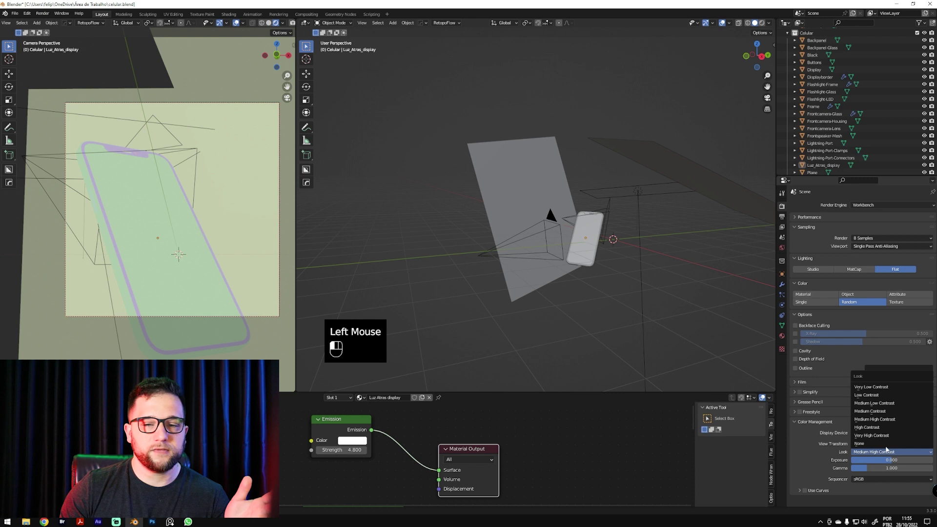
click(884, 436)
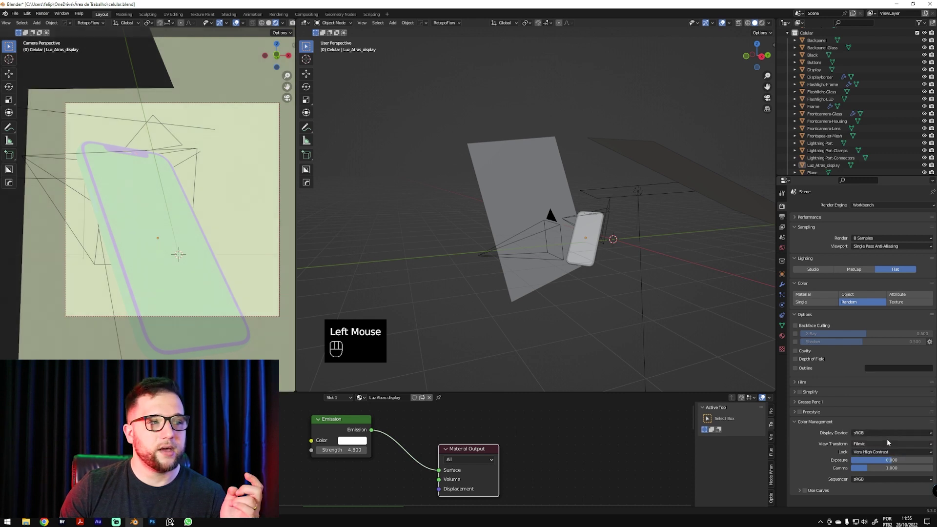
click(887, 453)
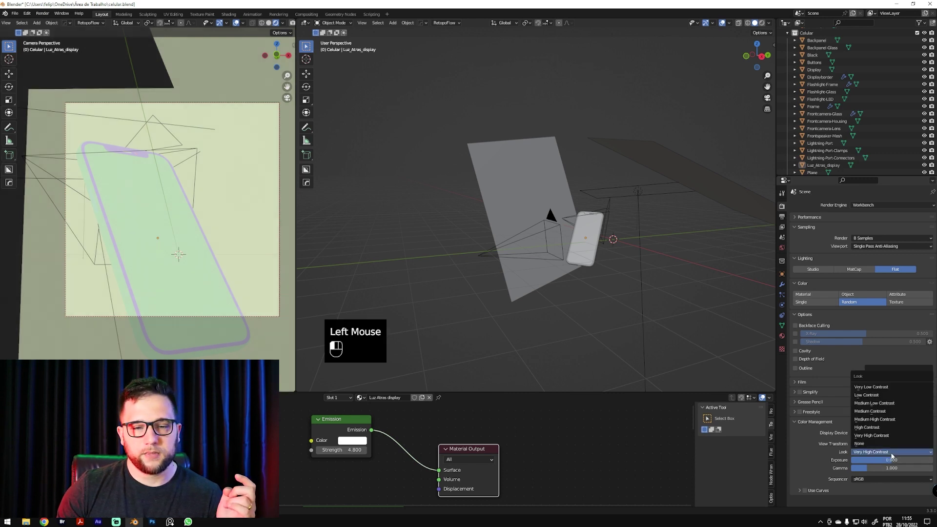
click(884, 385)
click(882, 451)
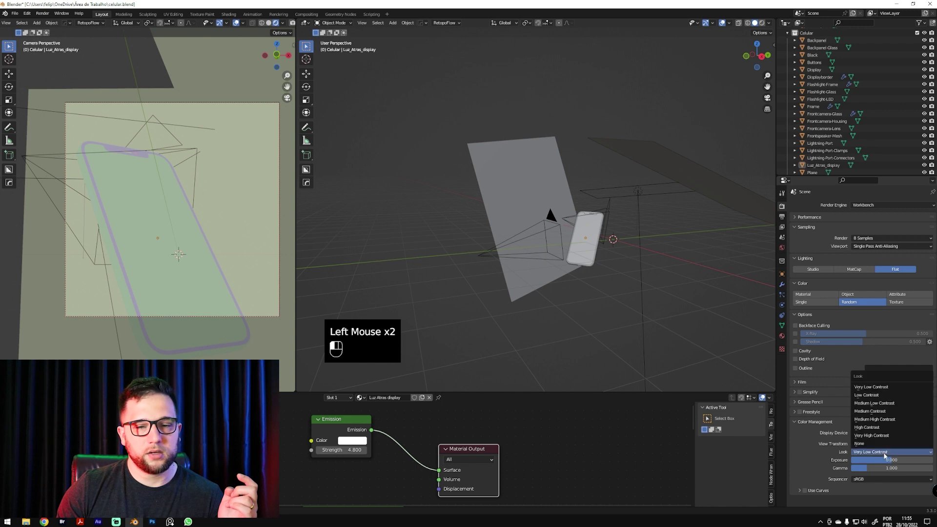
click(872, 444)
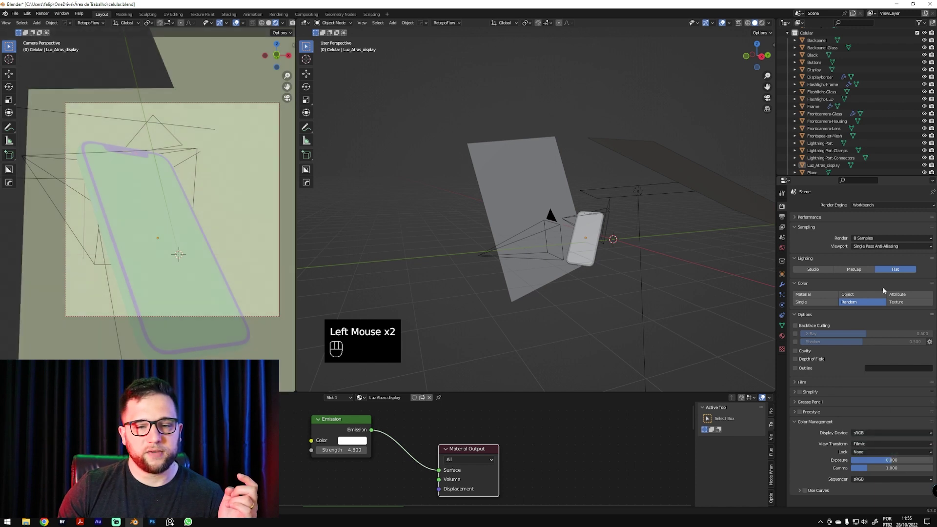
Enable Use Curves in Color Management and pull the combined curve's midpoint down to about X 0.52, Y 0.09
click(803, 490)
click(799, 490)
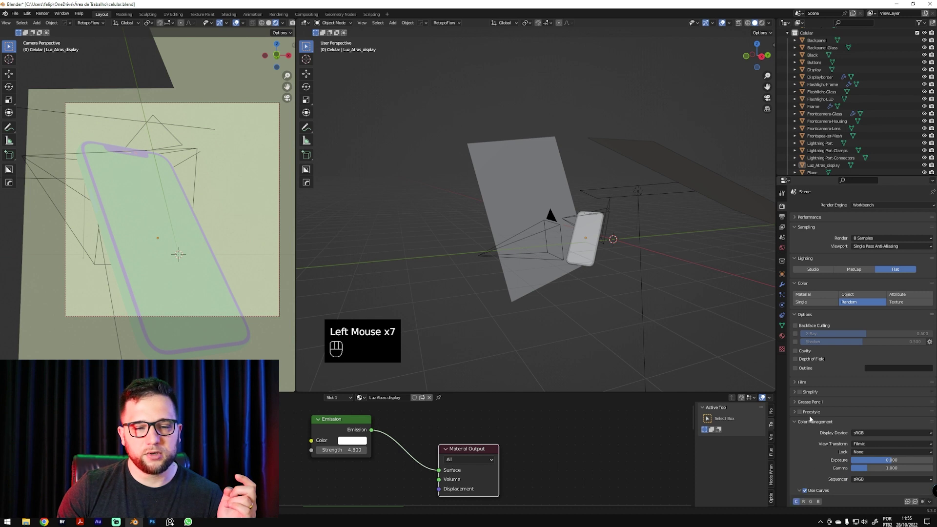
middle_drag(815, 477, 824, 375)
drag(864, 432, 863, 456)
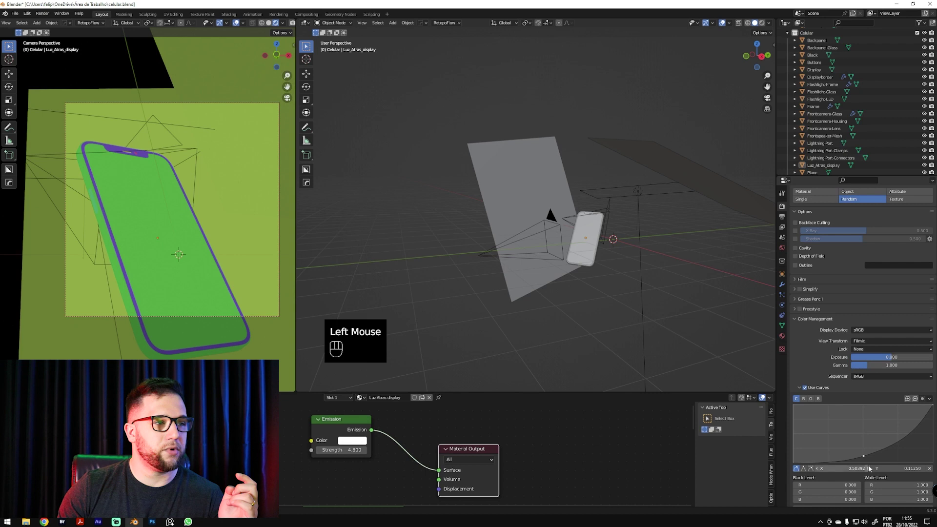
mouse_move(862, 455)
mouse_down()
mouse_move(882, 459)
mouse_move(865, 460)
mouse_up()
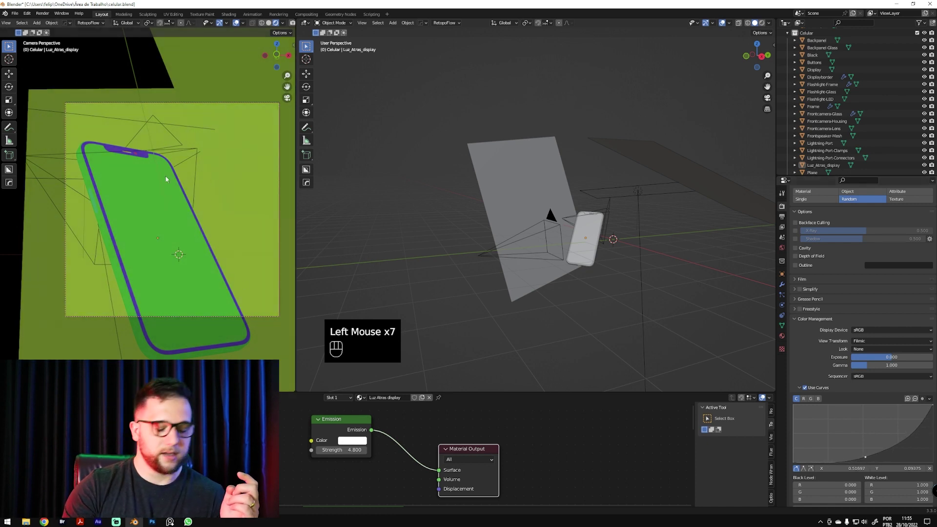
Render the random-color camera view and save it as render-objectID.png in the Images folder
key(F12)
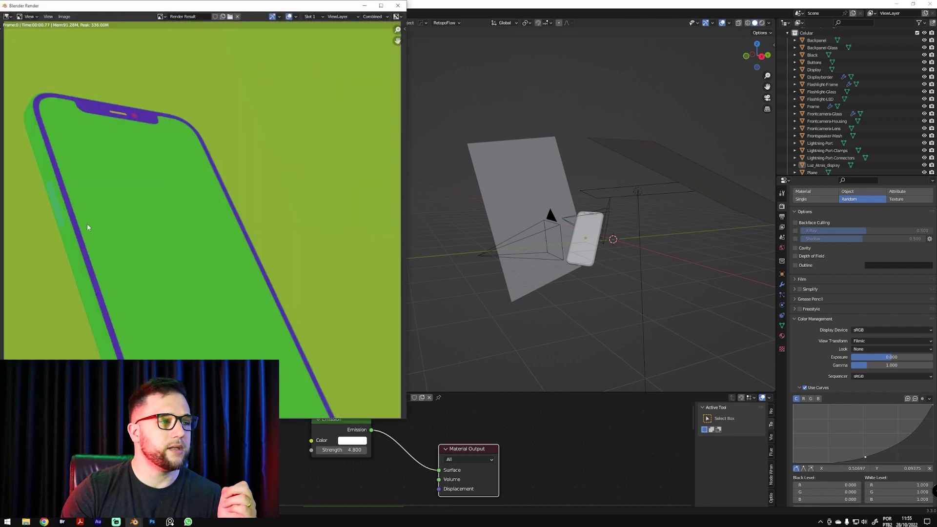
click(64, 16)
click(74, 69)
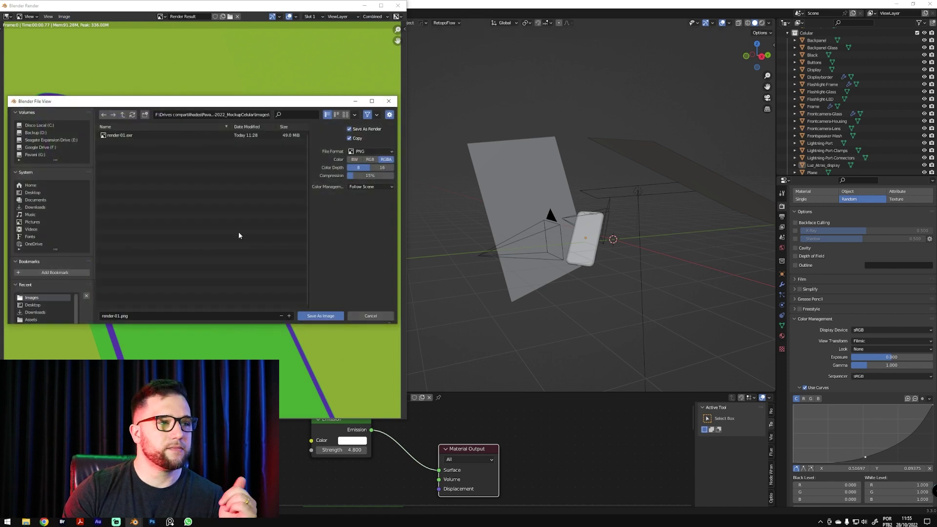
click(128, 317)
click(120, 316)
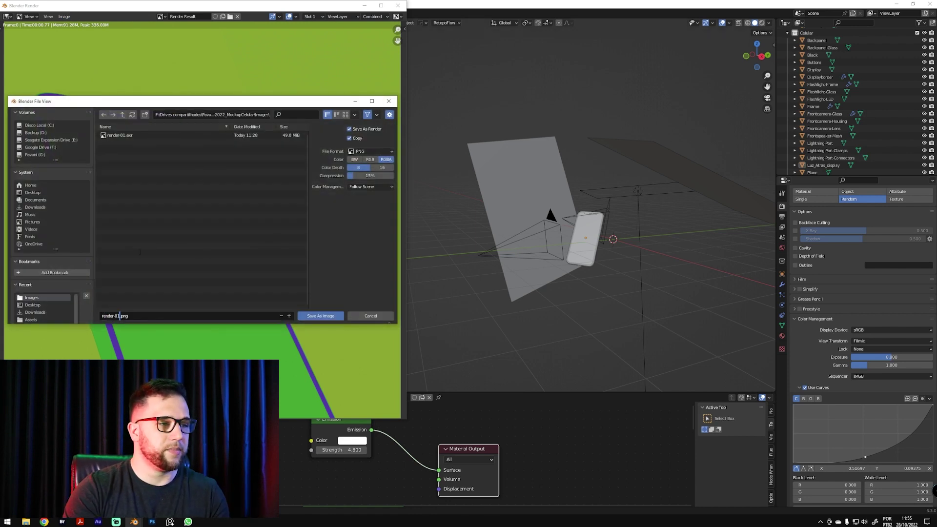
key(BackSpace)
key(BackSpace)
key(BackSpace)
text(-objectIUD)
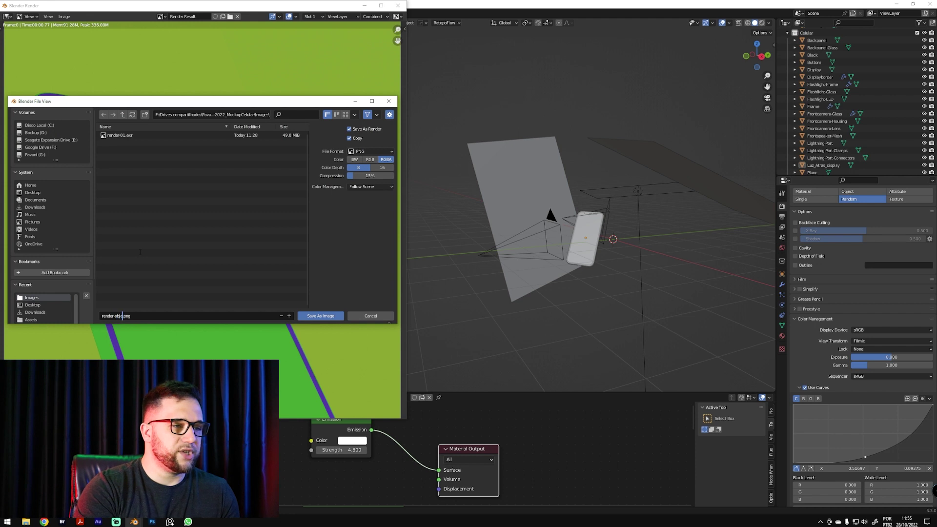
key(BackSpace)
key(BackSpace)
text(D)
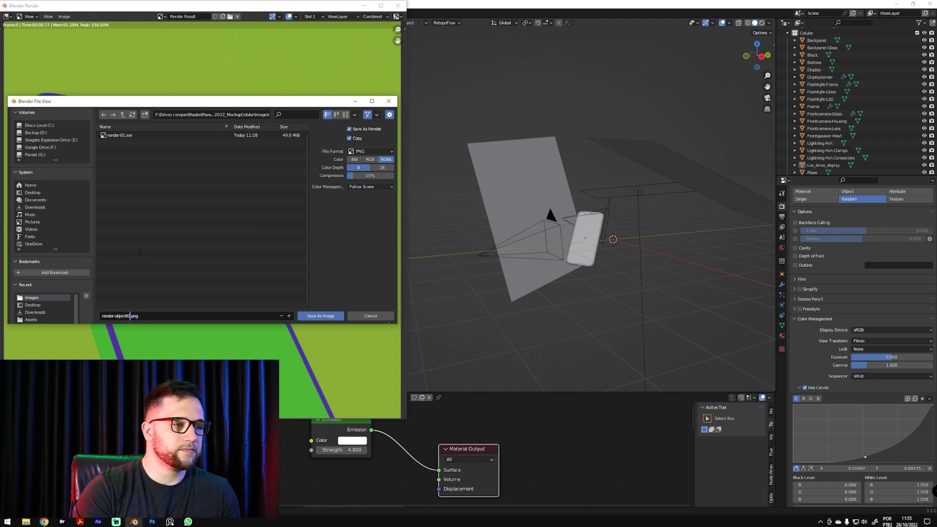
key(Return)
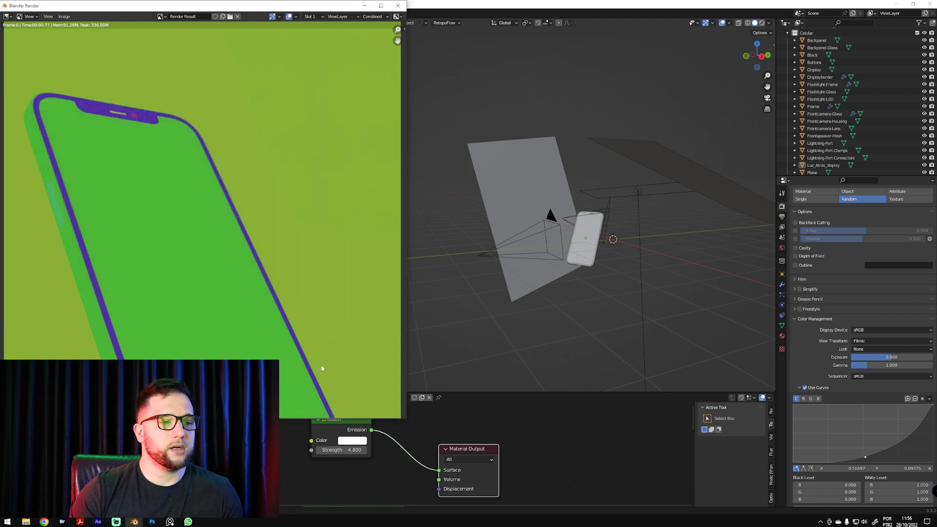
Close the render window and save the Blender project
click(397, 5)
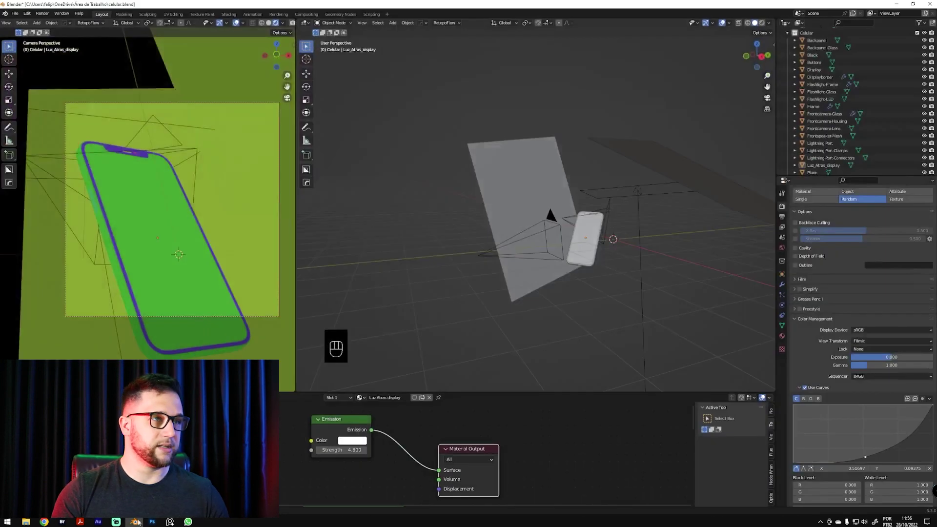
key(ctrl+s)
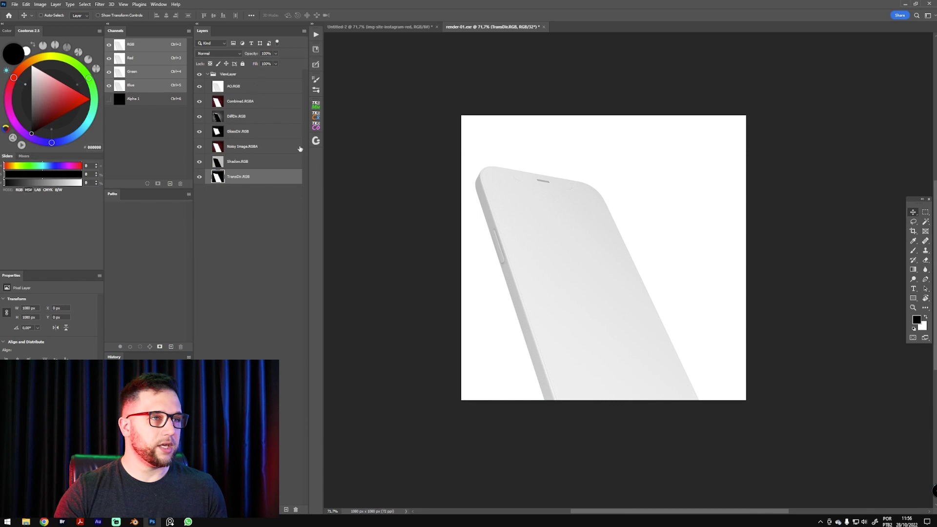
Switch to Photoshop and convert render-01.exr to 8 Bits/Channel without merging its layers
click(260, 92)
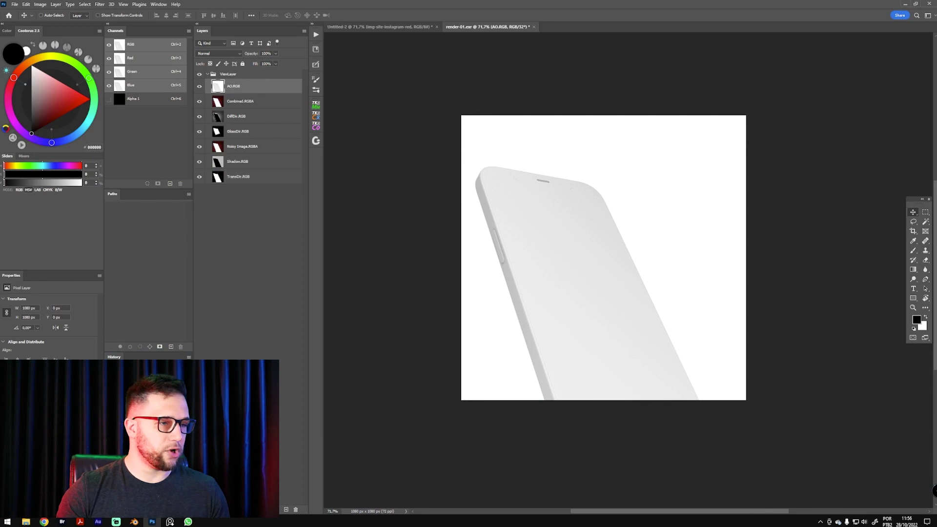
click(41, 5)
mouse_move(83, 12)
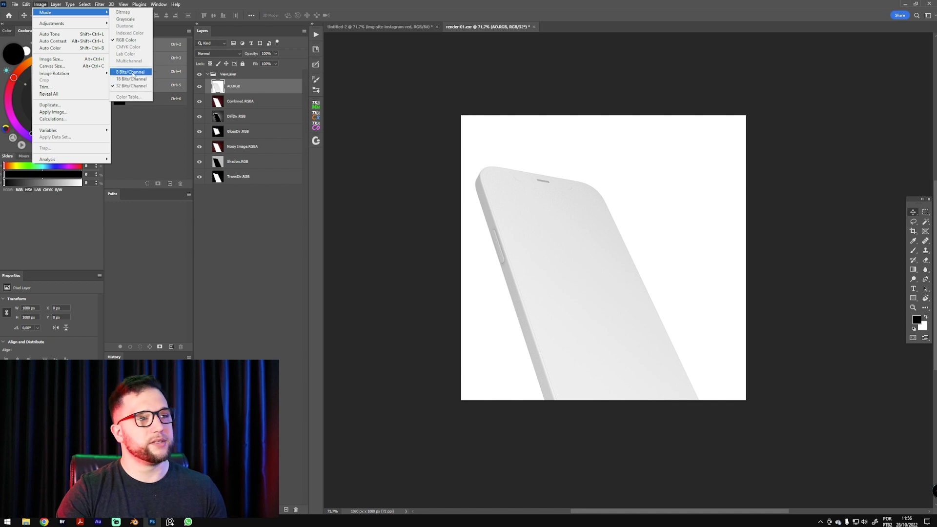
click(133, 73)
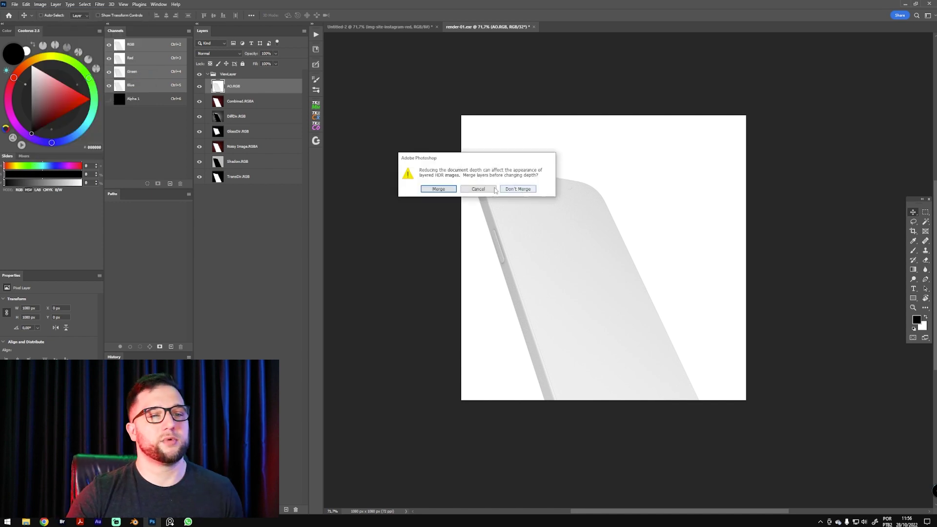
click(517, 190)
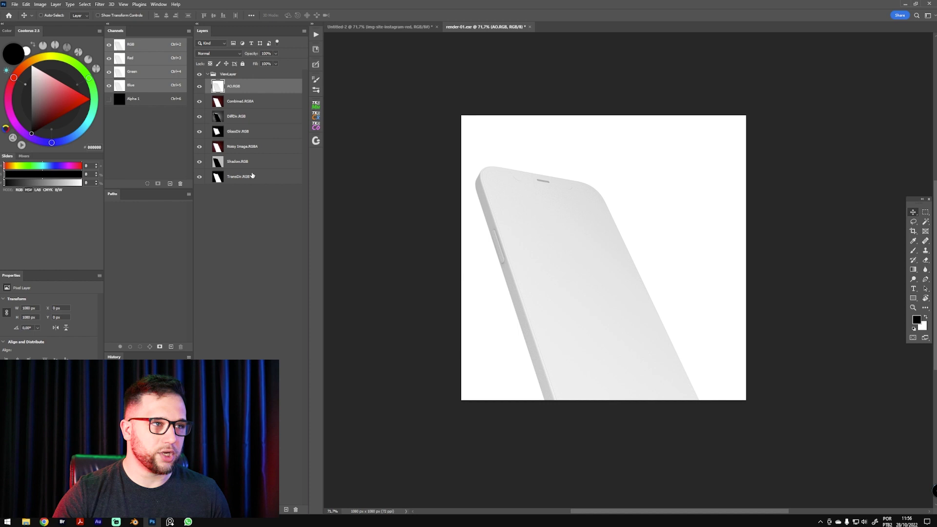
Place render-objectID.png from the file explorer into render-01.exr as a full-canvas smart object above AO.RGB
click(31, 522)
click(281, 149)
drag(270, 134, 654, 205)
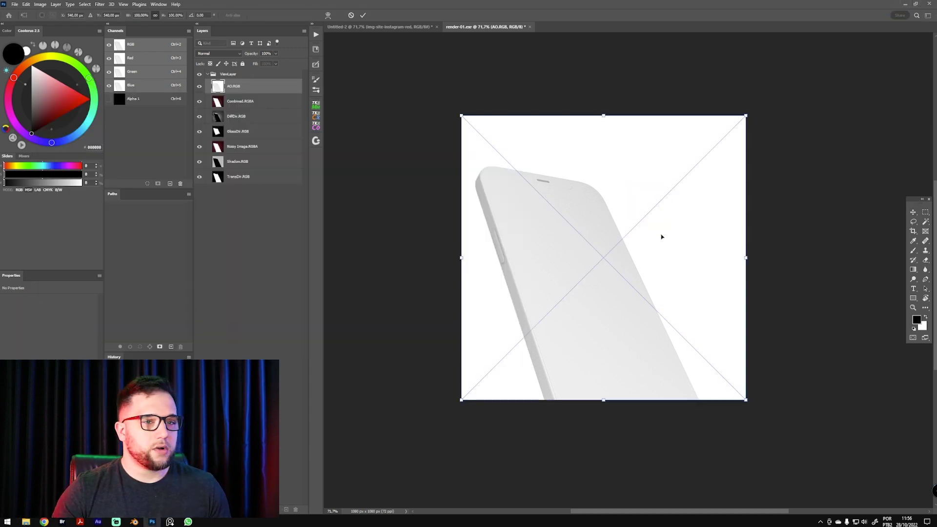
key(Return)
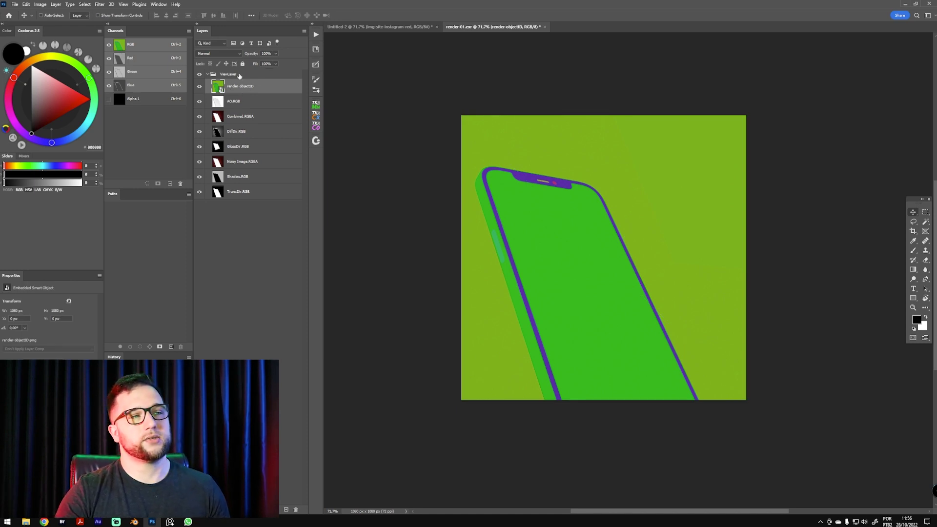
Switch to the Untitled-2 document, open the embedded img-site-instagram-red artwork and update its text layers
click(238, 75)
click(233, 86)
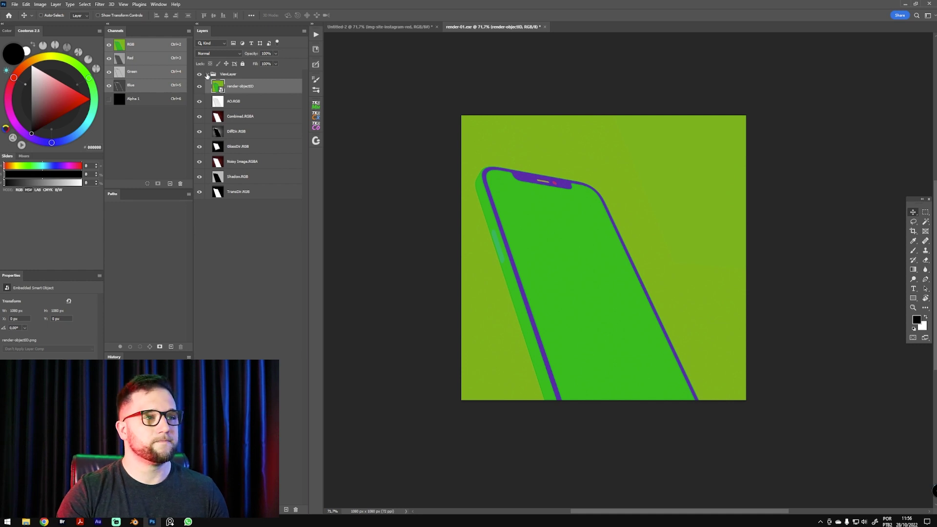
click(371, 27)
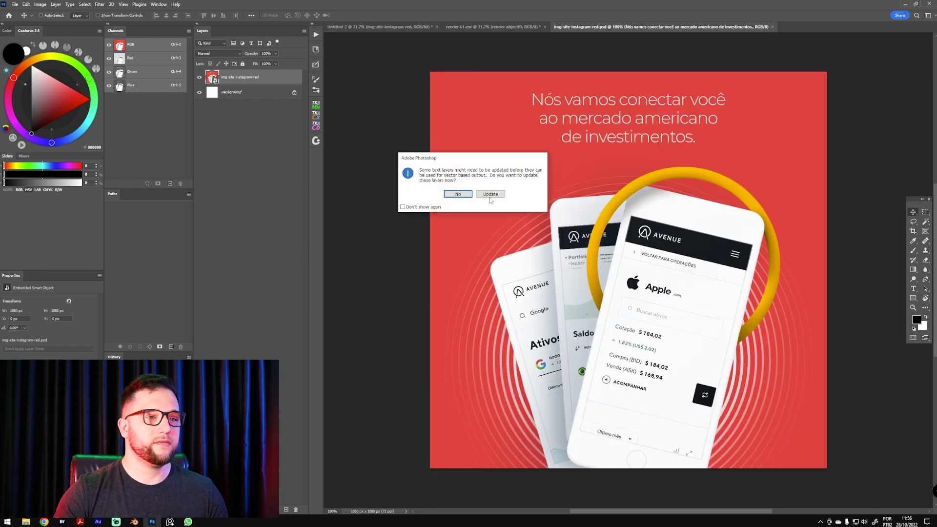
click(489, 194)
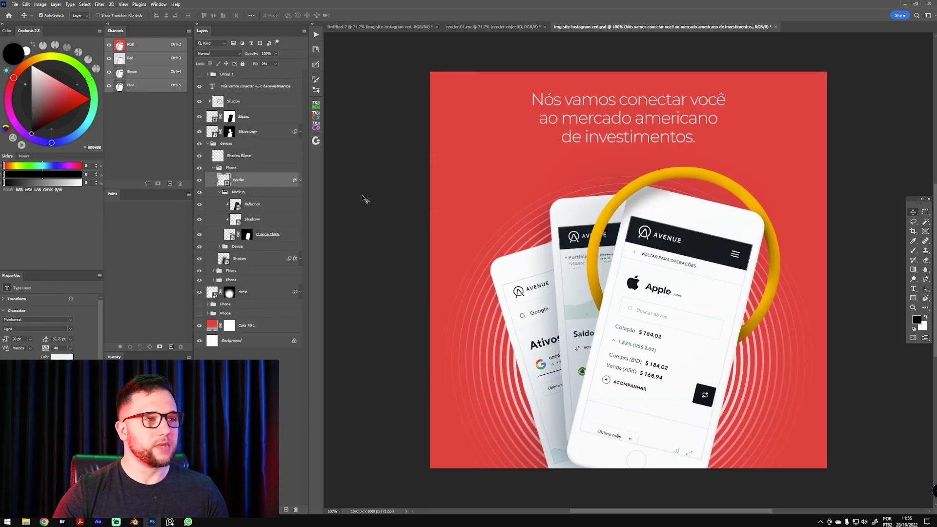
Hide the front phone's Reflection and shadow layers, and open its Change This5 smart object with colors converted to the working space
click(241, 207)
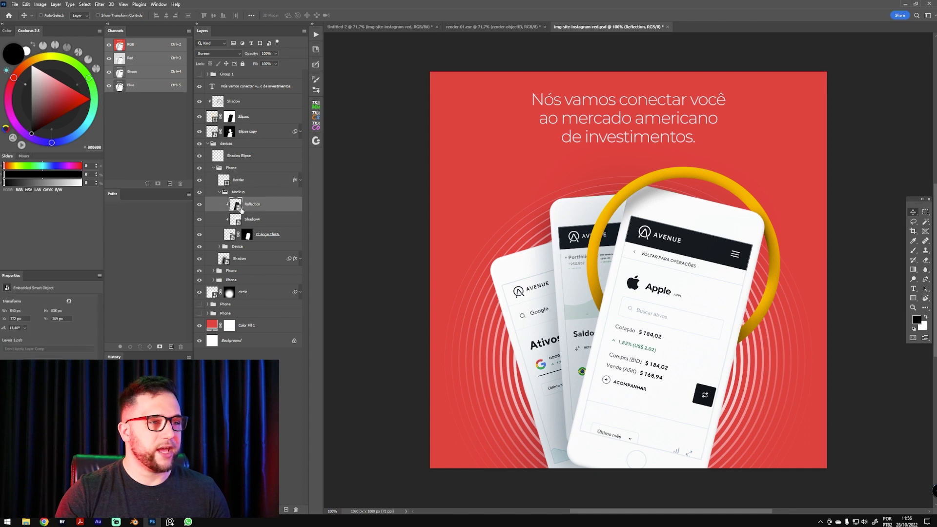
click(199, 204)
click(206, 221)
click(199, 219)
click(230, 236)
double_click(233, 239)
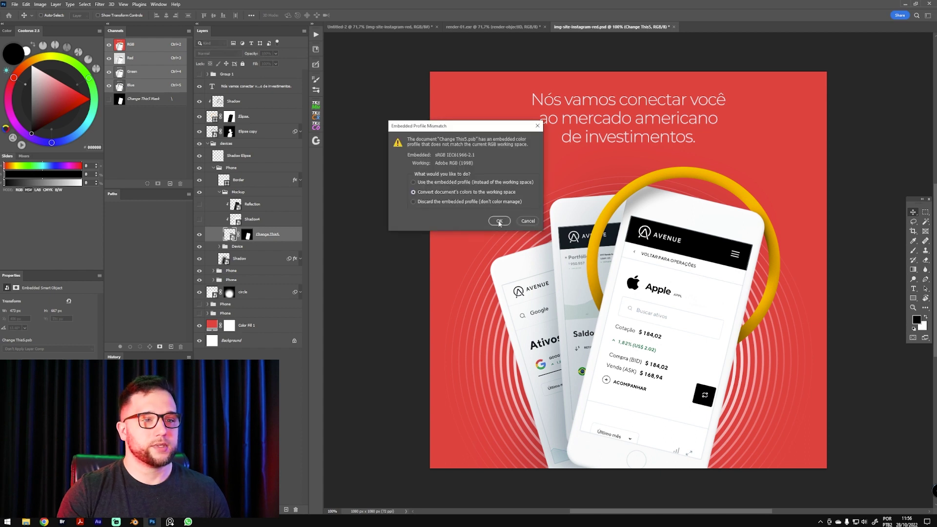
click(499, 222)
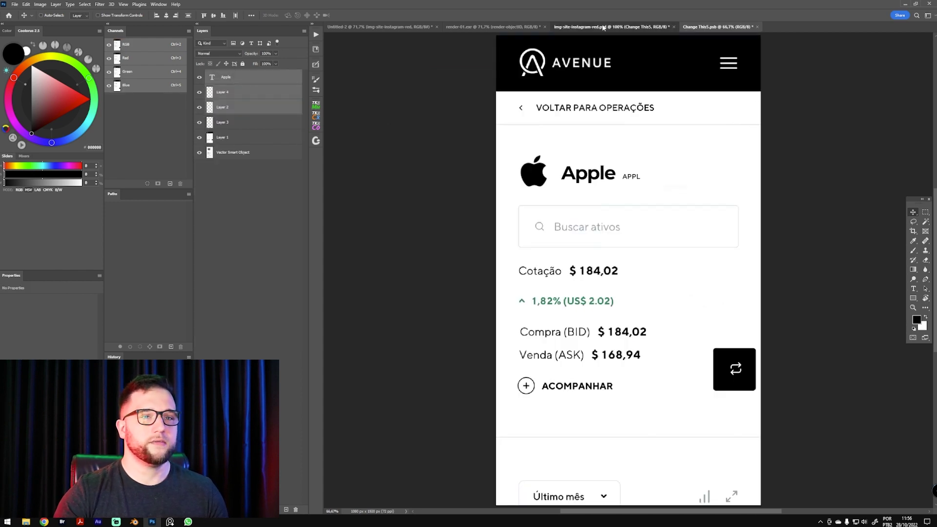
Close img-site-instagram-red.psd without saving its changes
click(603, 27)
key(ctrl+w)
click(465, 188)
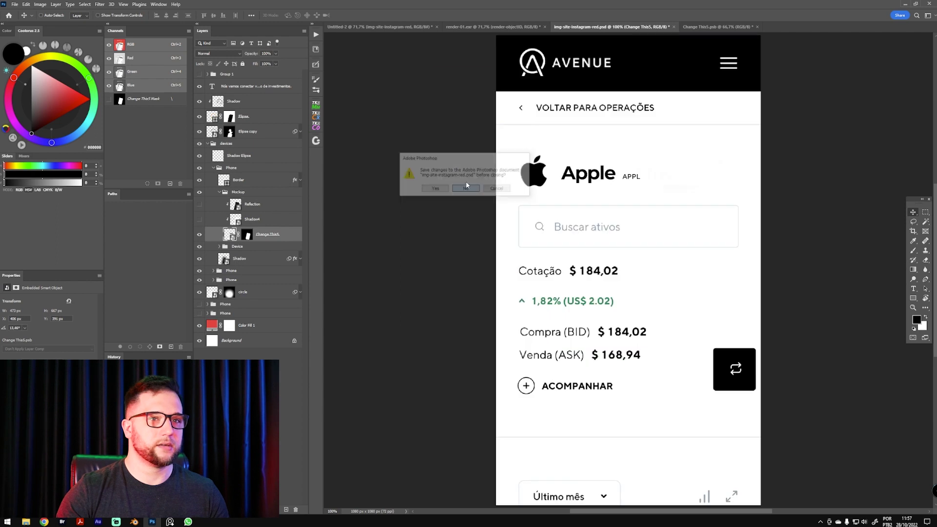
Stamp all visible layers of Change This5.psb into a merged layer at the top of the stack
click(588, 28)
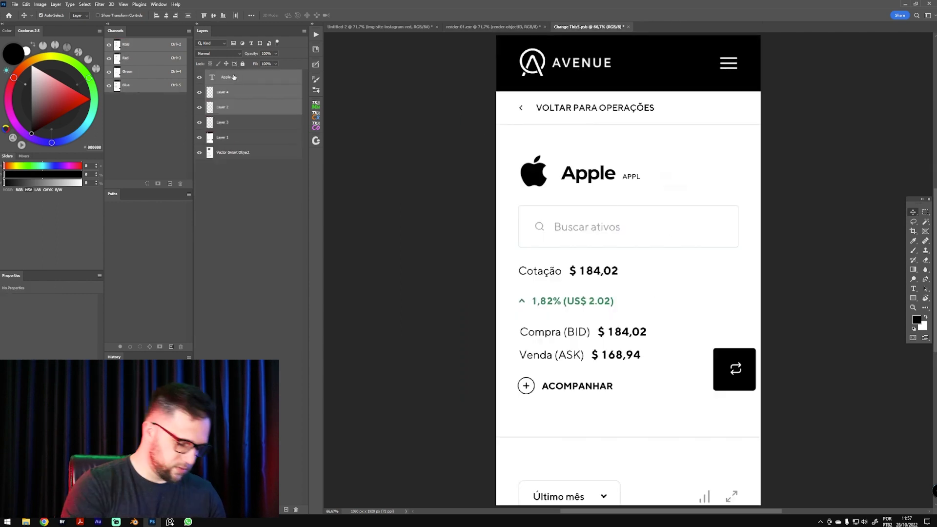
key(ctrl+shift+alt+n)
key(ctrl+shift+alt+e)
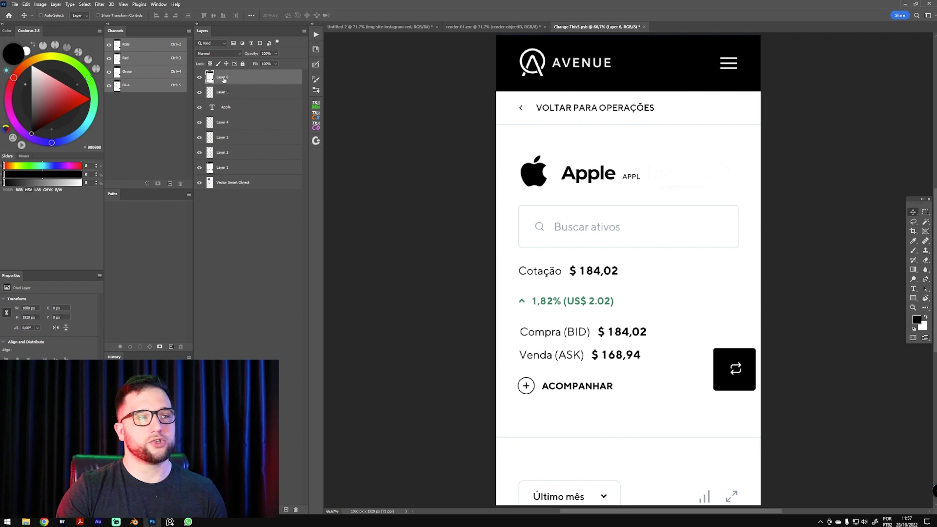
Return to render-01.exr and hide the render-objectID and AO.RGB layers
click(491, 27)
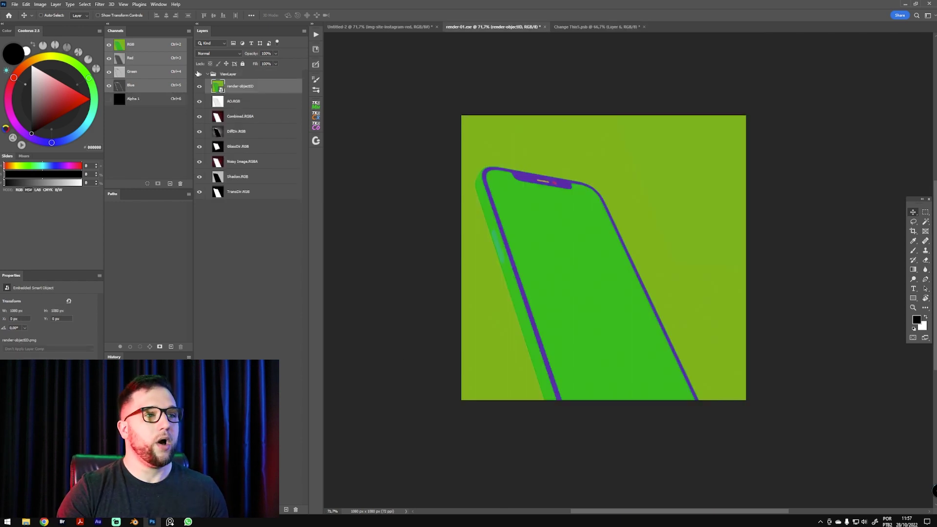
click(205, 86)
click(200, 101)
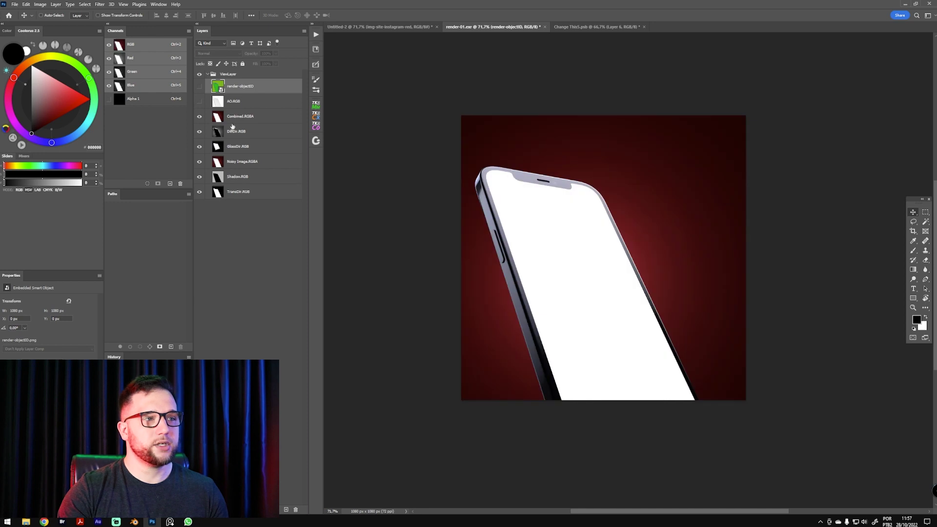
Add a Brightness/Contrast adjustment above Combined.RGBA with brightness 21 and contrast 30
click(262, 117)
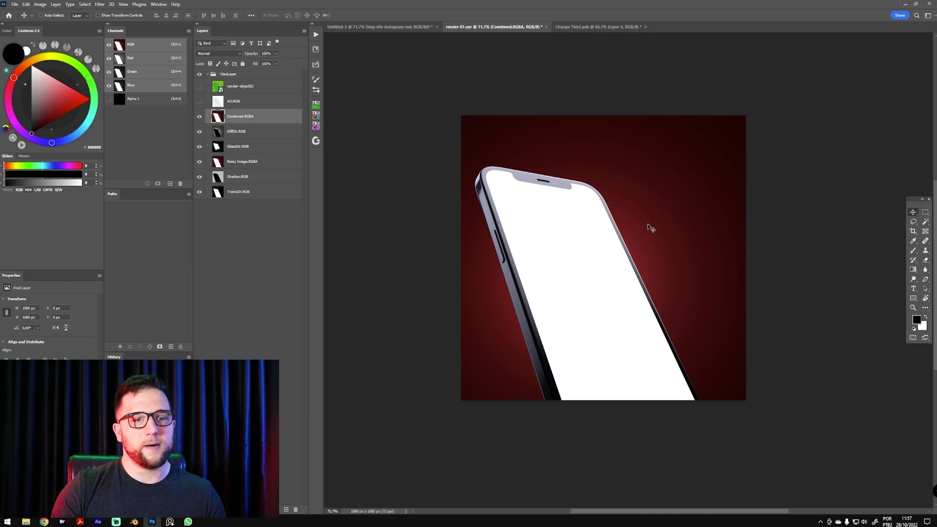
click(267, 509)
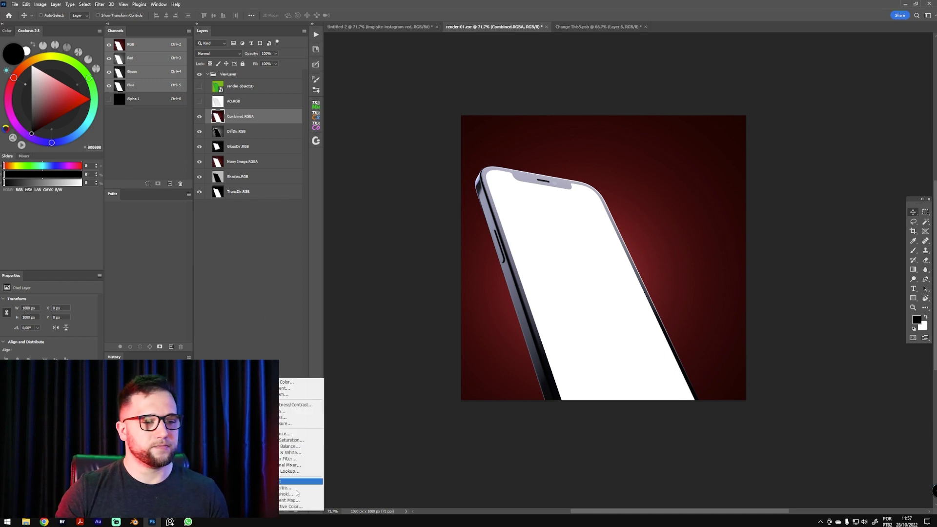
click(296, 405)
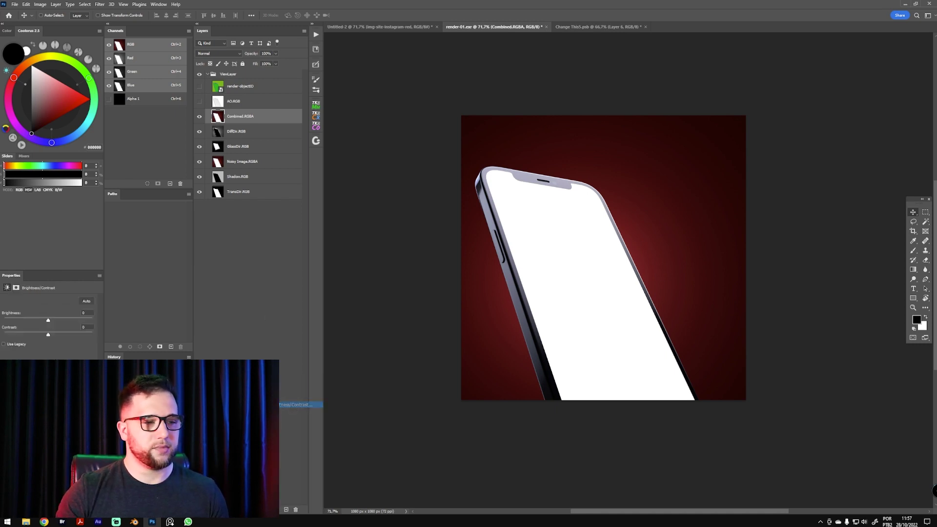
drag(48, 319, 54, 320)
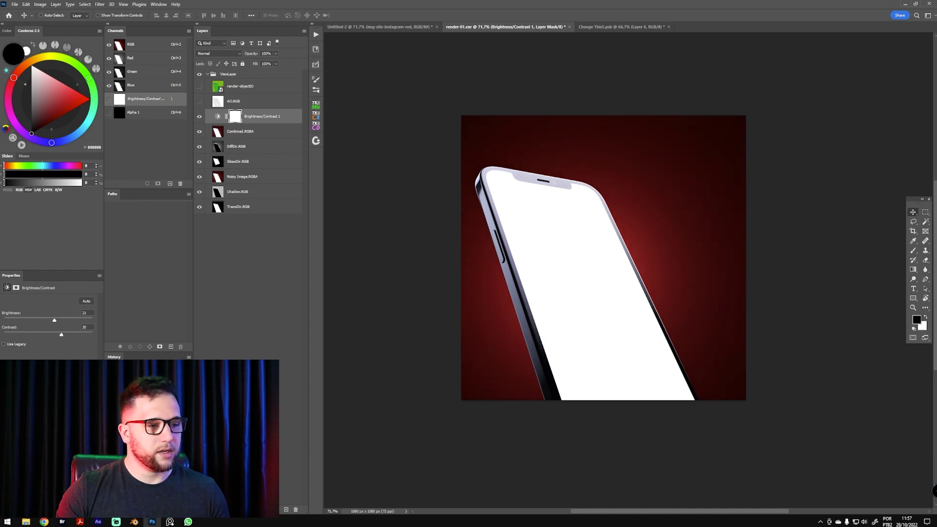
Add a Vibrance adjustment above Brightness/Contrast with vibrance +70 and saturation +13
click(267, 509)
click(288, 433)
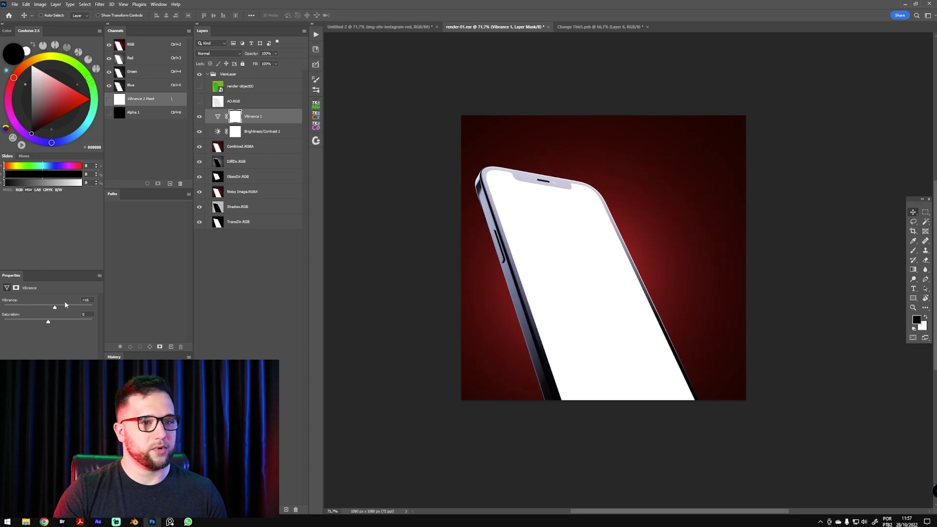
drag(64, 303, 79, 306)
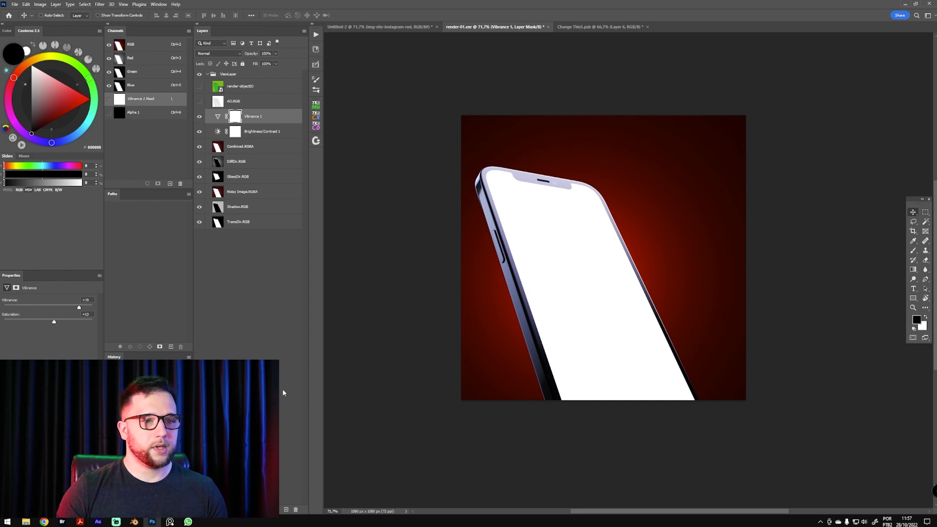
Show the render-objectID layer and select the phone's green screen area with the Magic Wand
key(z)
drag(566, 184, 588, 186)
drag(550, 196, 542, 41)
drag(556, 281, 559, 425)
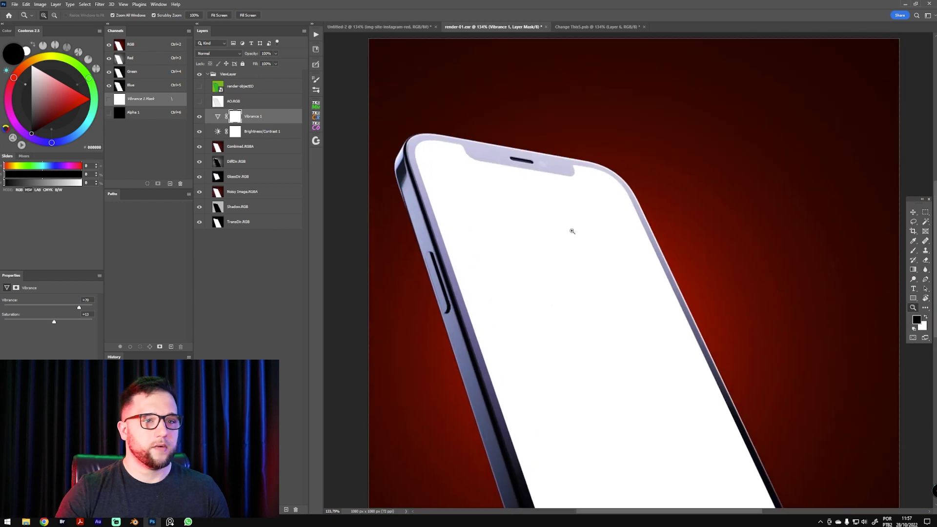
drag(638, 282, 609, 166)
drag(433, 57, 448, 166)
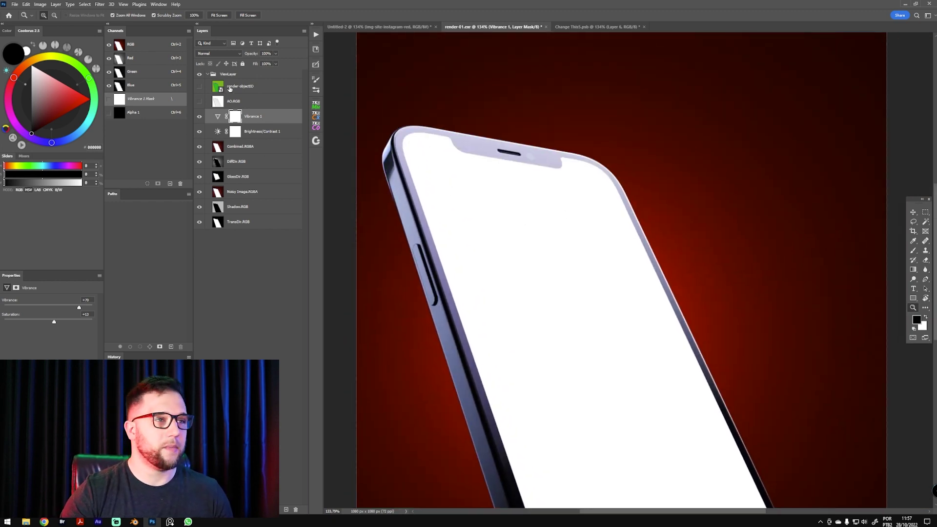
click(199, 86)
click(250, 91)
key(w)
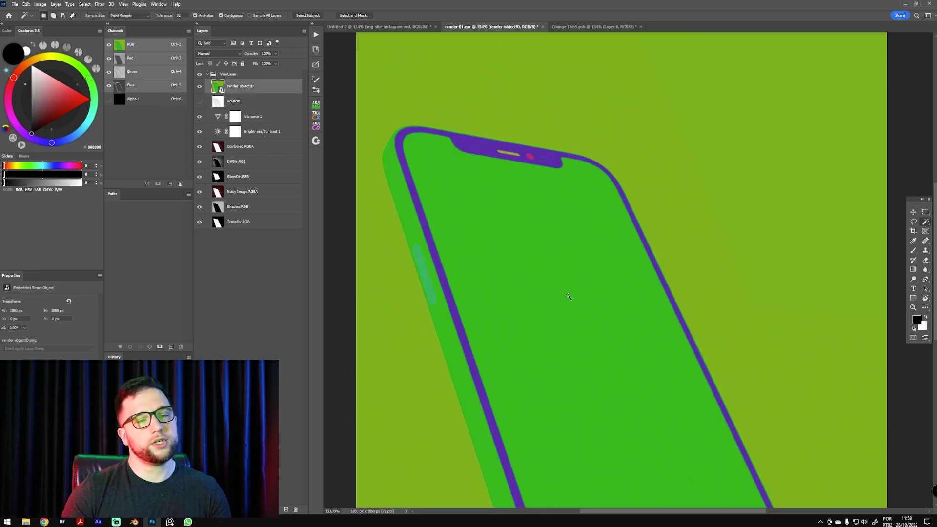
click(570, 270)
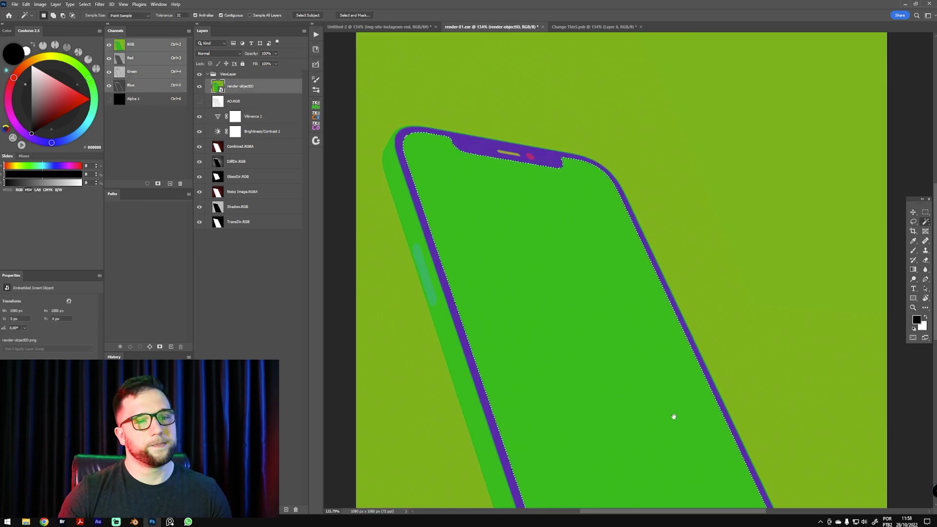
Save the phone screen selection as a new channel named Mask_Tela
drag(675, 426, 634, 314)
right_click(517, 122)
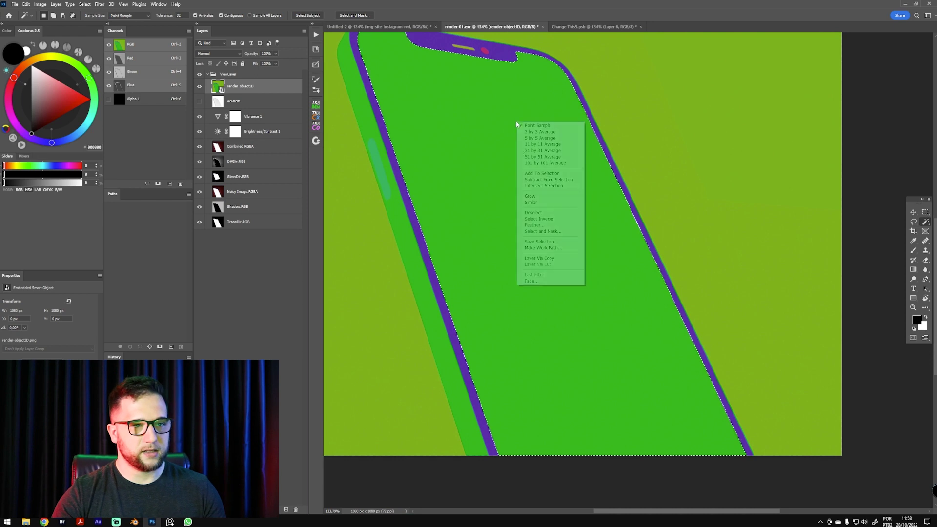
click(553, 242)
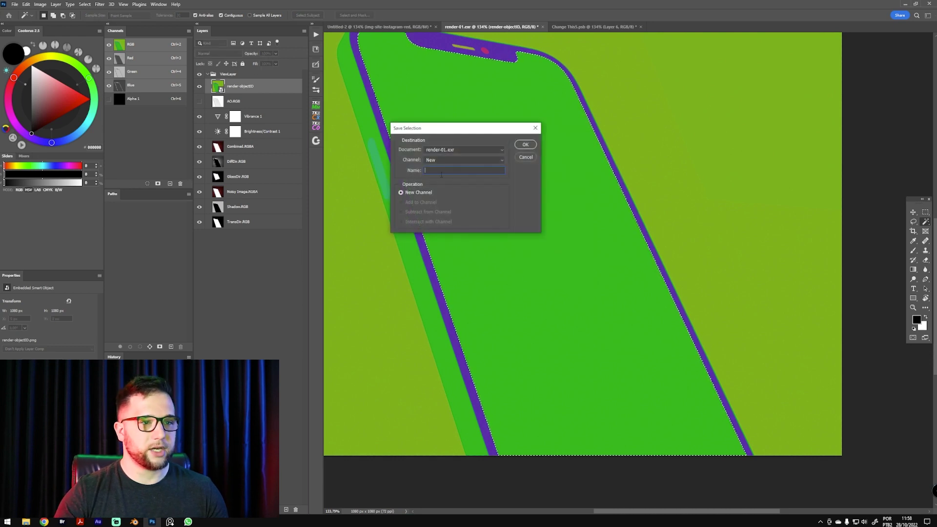
text(Mask_)
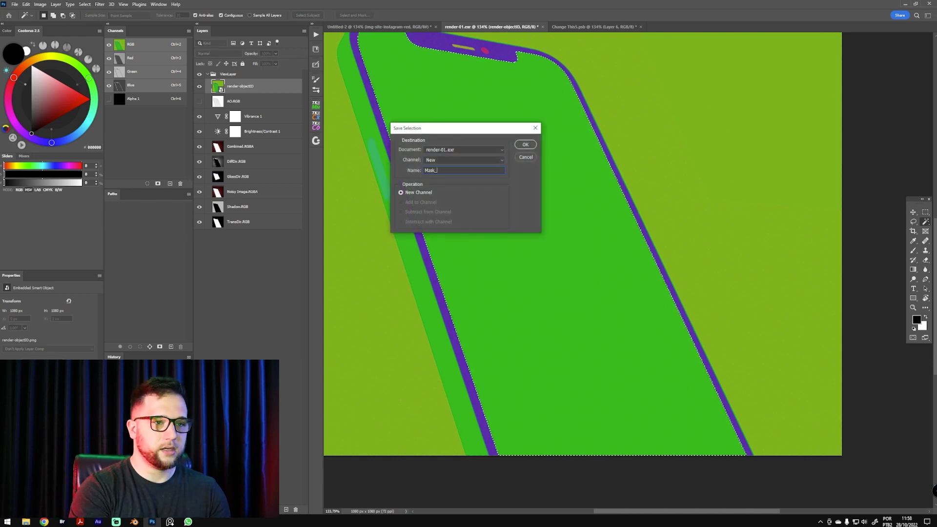
text(Tela)
key(Return)
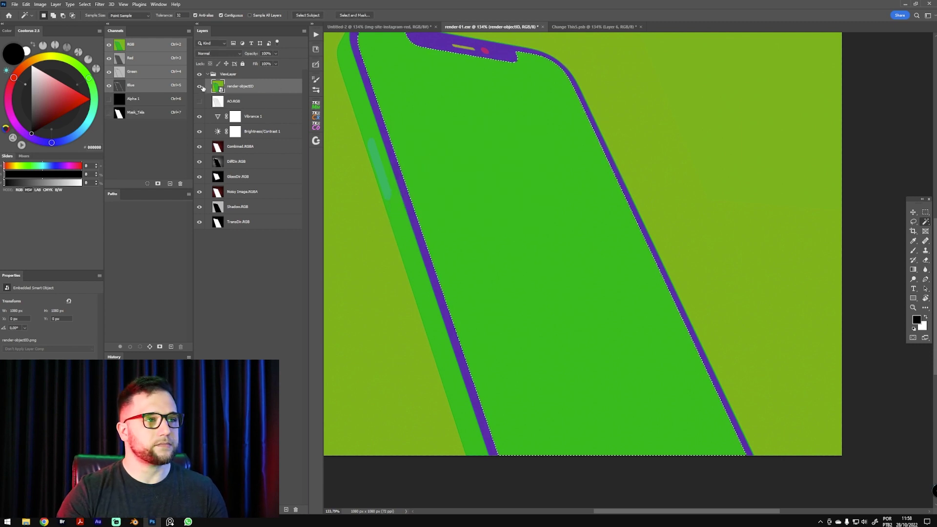
Hide the render-objectID layer and deselect the phone screen area
click(199, 86)
drag(589, 203, 662, 246)
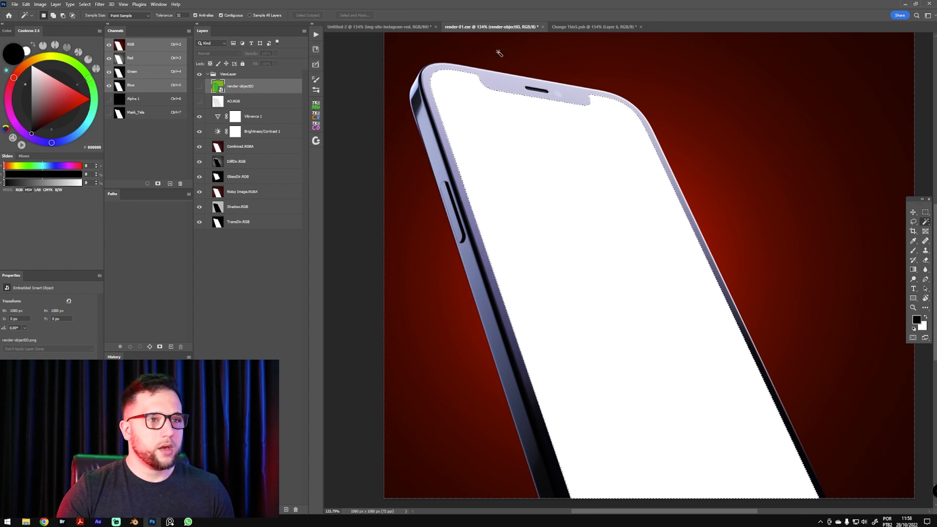
key(ctrl+d)
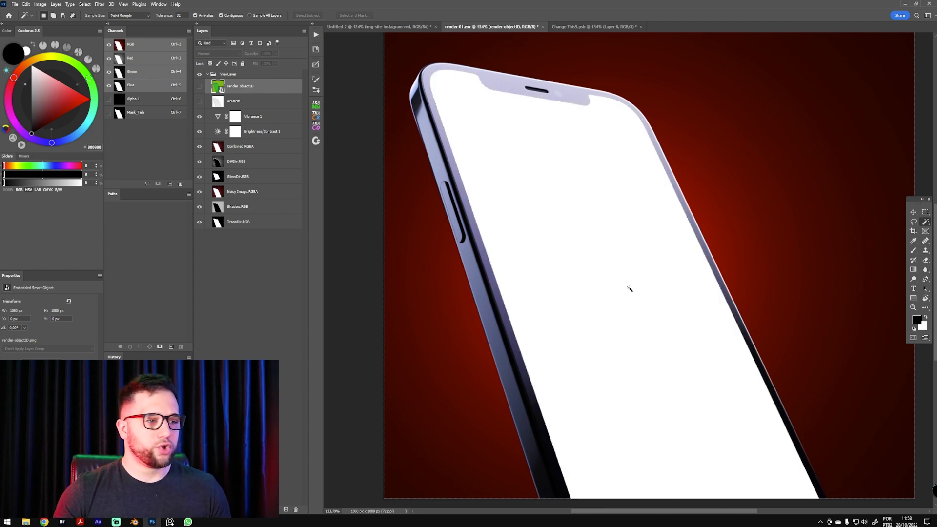
Draw a tall black rectangle shape about 543 px wide over the phone in render-01.exr
alt+scroll(629, 289, down, 5)
key(v)
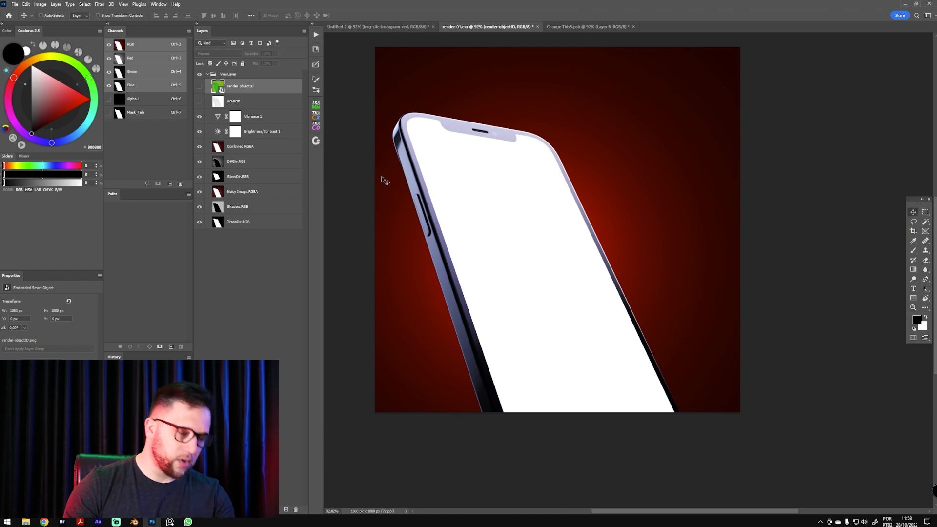
key(u)
drag(414, 105, 585, 443)
Check the canvas size of Change This5.psb without changing it
click(607, 28)
key(z)
drag(625, 309, 607, 306)
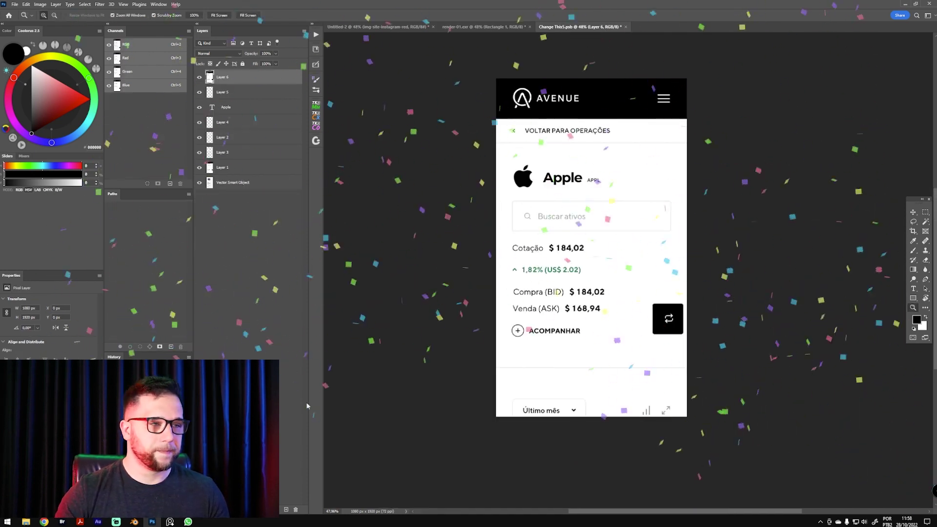
click(97, 4)
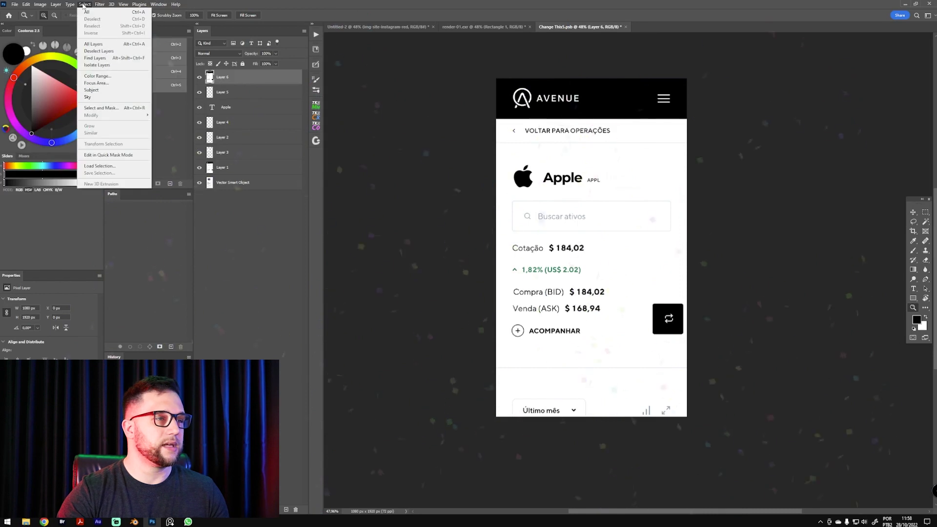
mouse_move(70, 6)
mouse_move(41, 5)
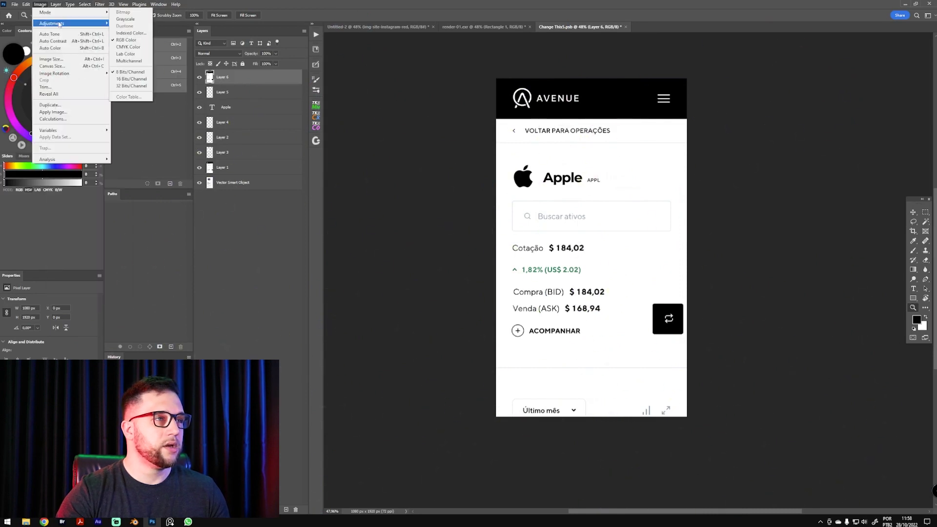
click(67, 67)
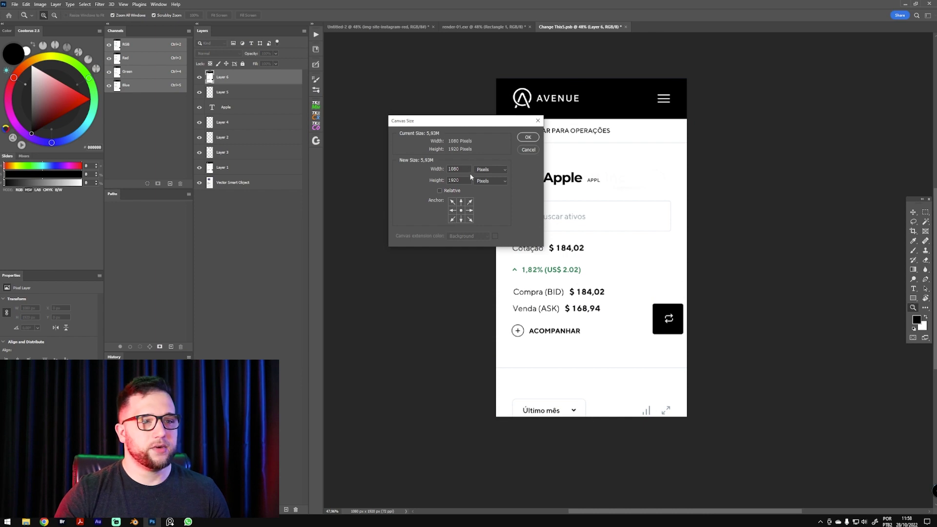
click(530, 151)
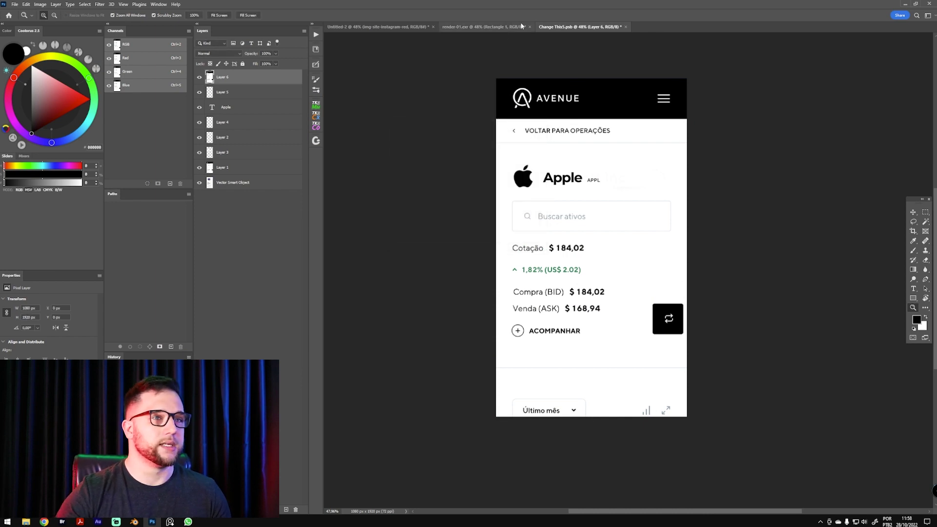
Set the black rectangle in render-01.exr to 1080 px wide and 1920 px high
click(478, 26)
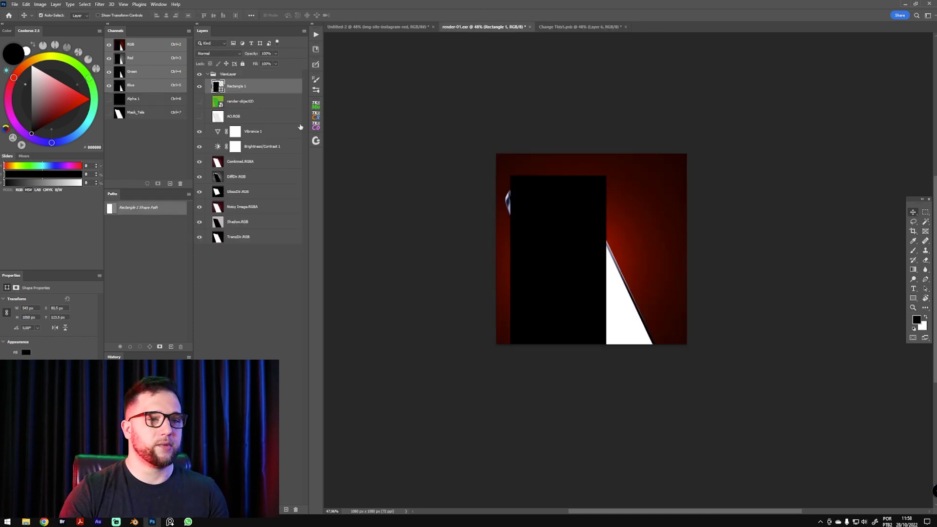
key(ctrl+t)
key(Return)
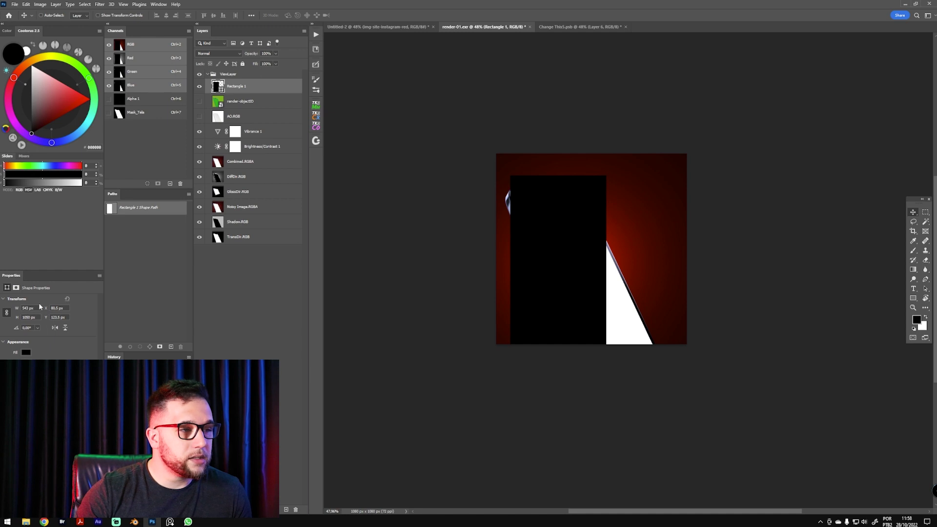
text(10)
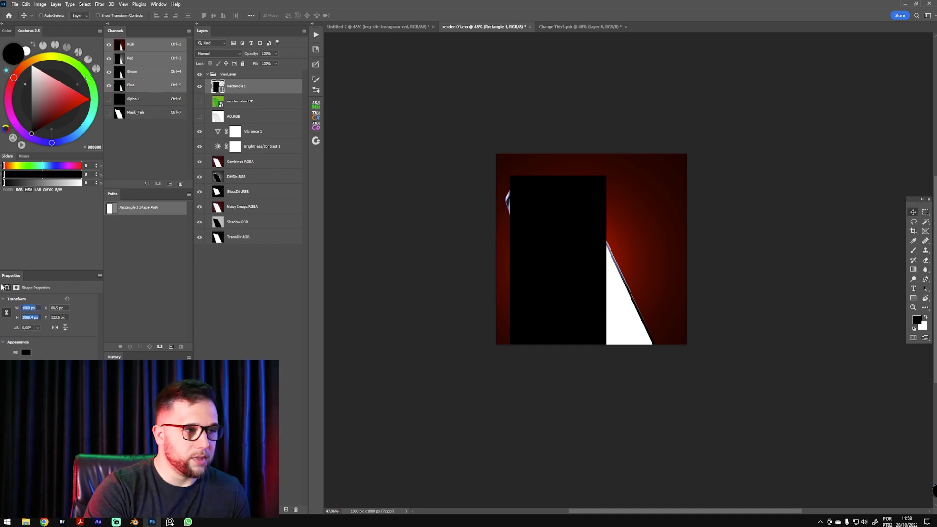
text(80)
key(Tab)
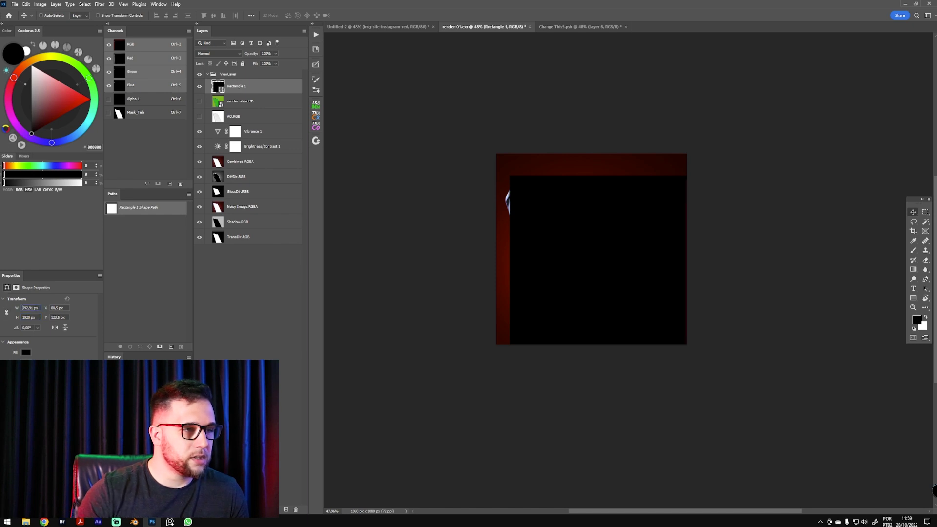
Move the black rectangle to the canvas's upper-left corner and convert it to a smart object
key(ctrl+a)
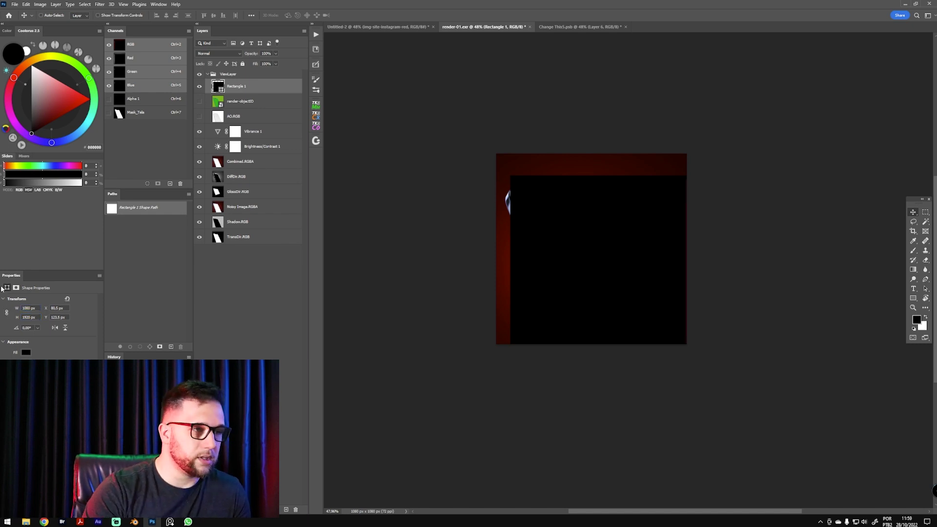
drag(616, 249, 625, 222)
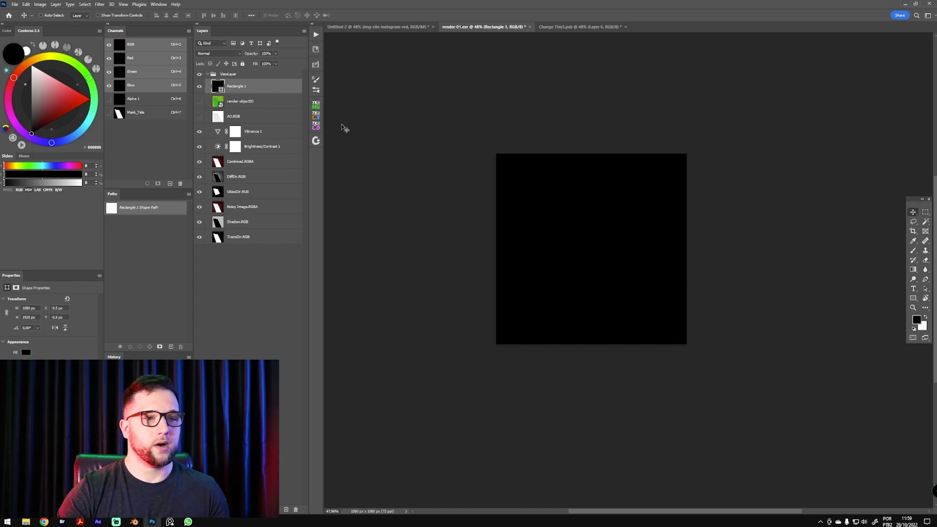
right_click(280, 88)
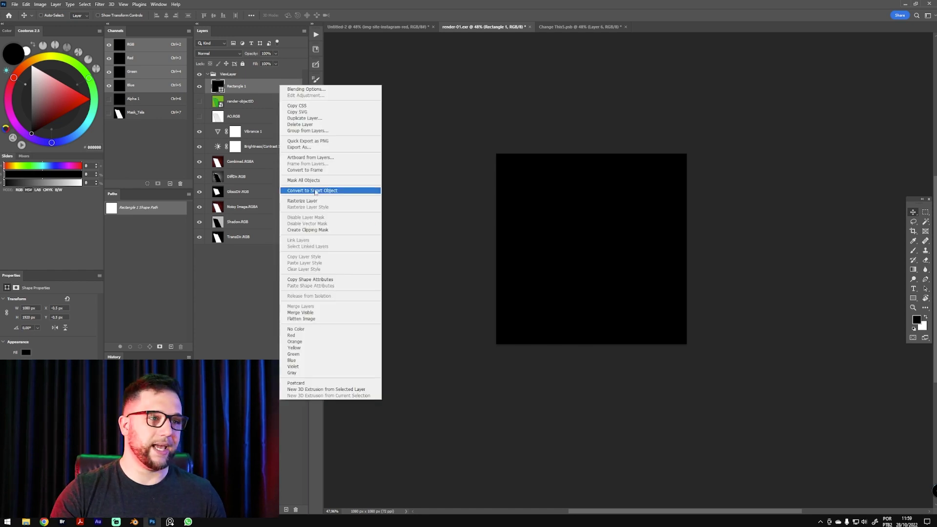
click(315, 190)
Try scaling down and repositioning the Rectangle 1 smart object over the phone, undoing each attempt
key(ctrl+t)
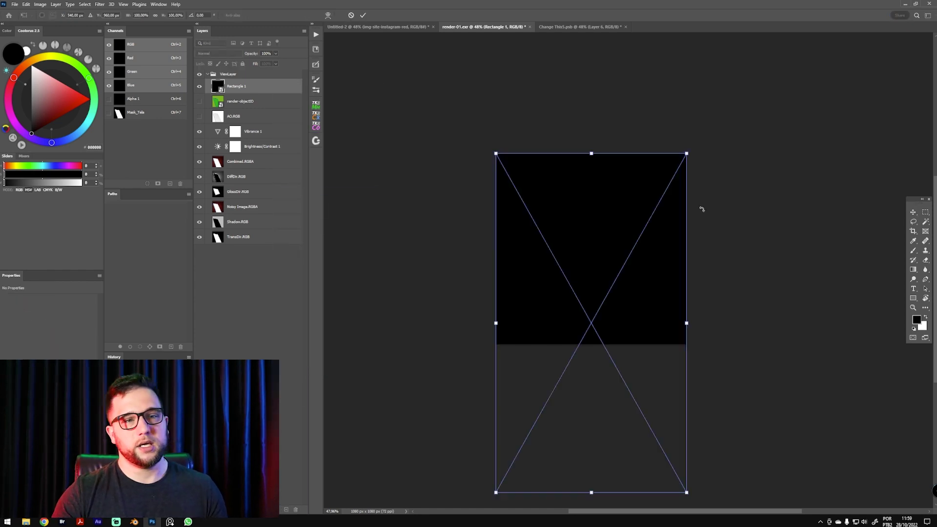
drag(633, 350, 665, 214)
alt+shift+drag(691, 106, 640, 184)
drag(609, 227, 573, 196)
key(ctrl+z)
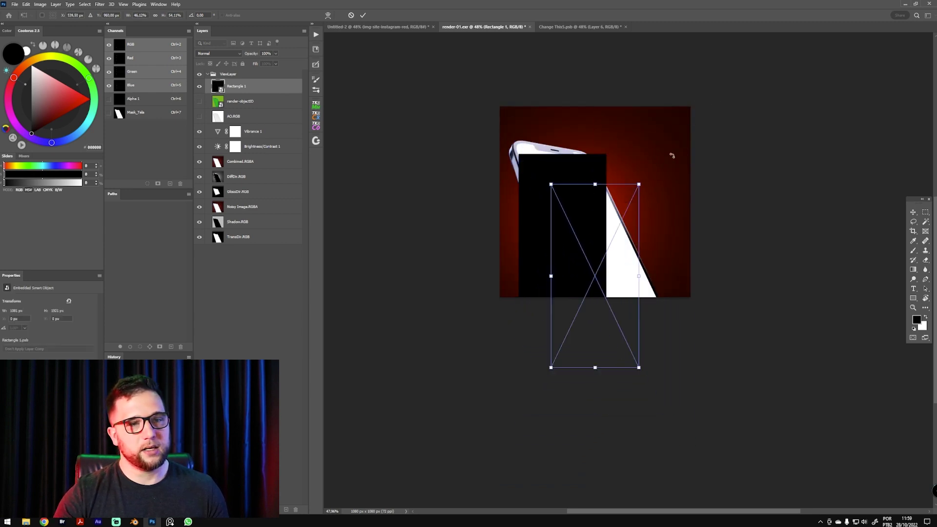
key(ctrl+z)
shift+drag(691, 107, 616, 211)
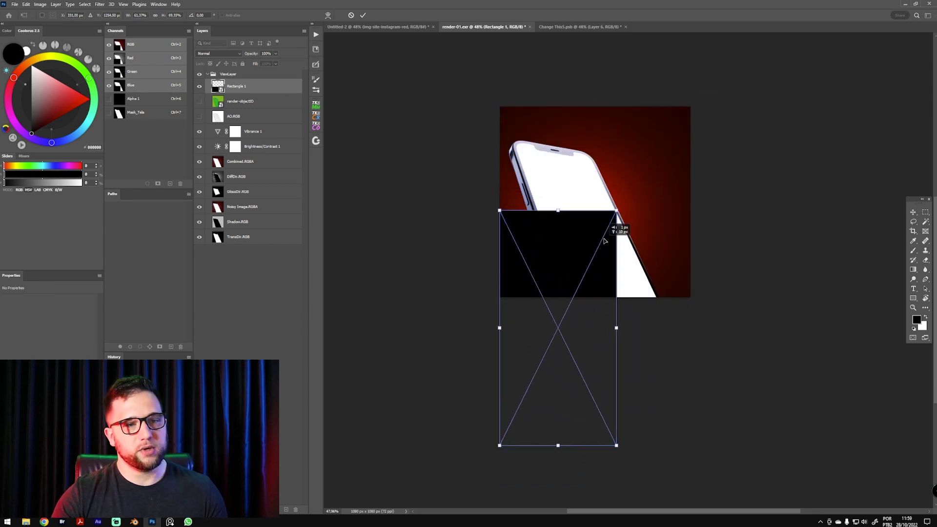
drag(605, 244, 616, 233)
shift+drag(628, 199, 648, 212)
key(ctrl+z)
key(ctrl+z)
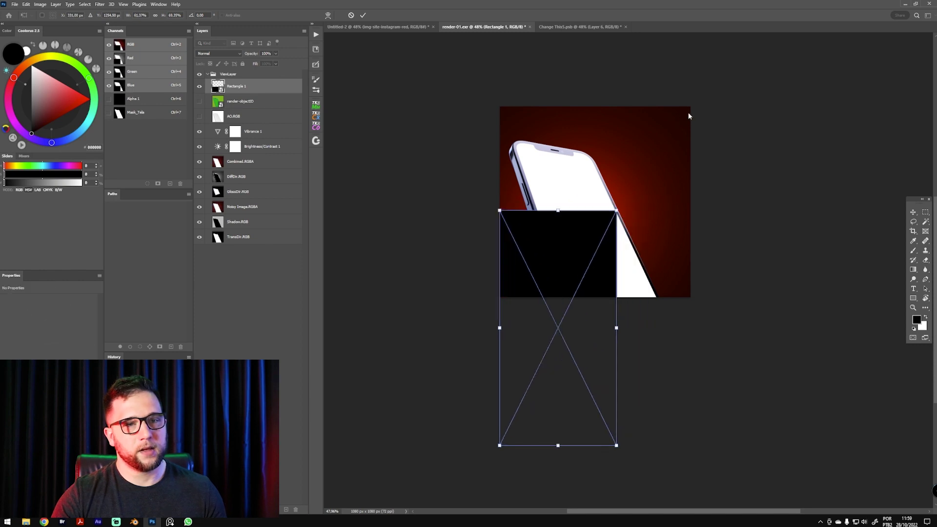
key(ctrl+z)
Scale the Rectangle 1 smart object to about 737 × 1312 px and position it over the phone
alt+drag(689, 106, 642, 193)
drag(622, 235, 590, 185)
drag(607, 304, 646, 337)
drag(620, 243, 623, 268)
key(Return)
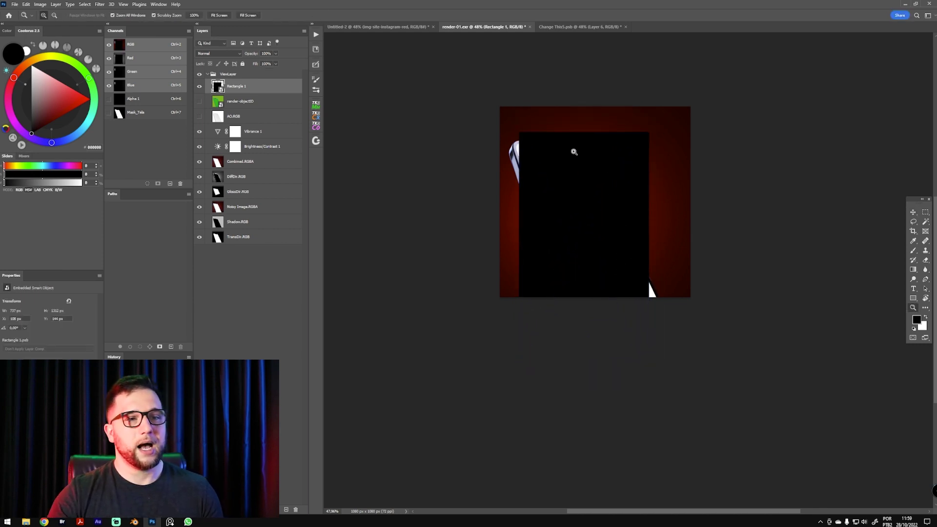
Distort the Rectangle 1 smart object so its four corners follow the perspective of the phone screen
alt+scroll(605, 156, up, 4)
key(ctrl+t)
right_click(572, 187)
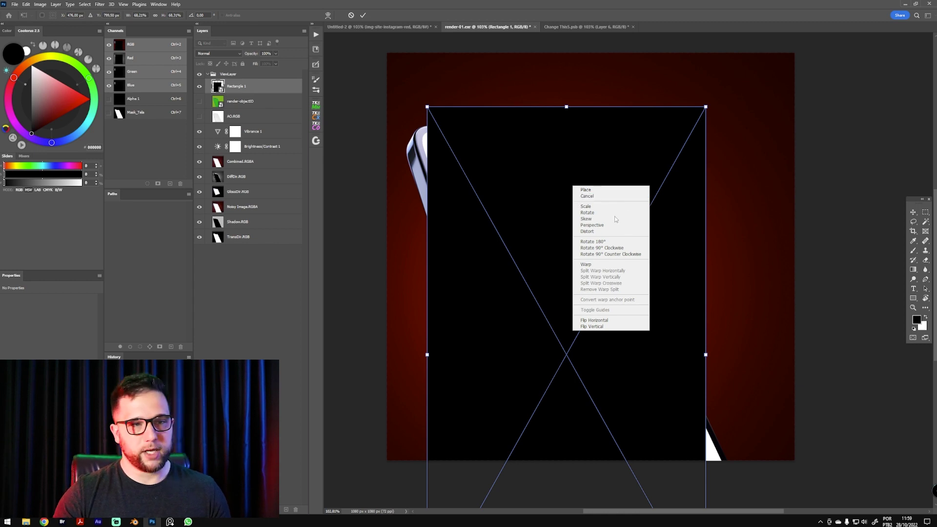
click(593, 231)
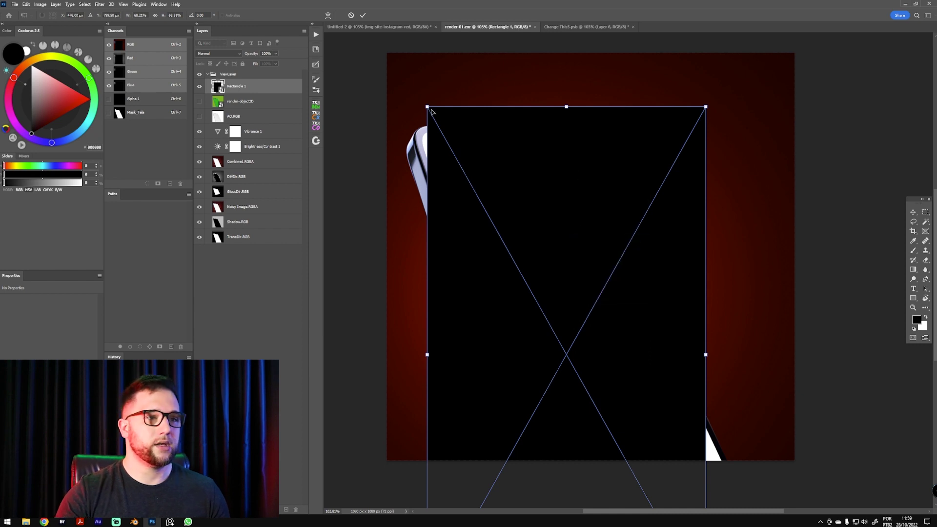
drag(428, 108, 418, 126)
drag(705, 108, 580, 151)
scroll(659, 279, down, 5)
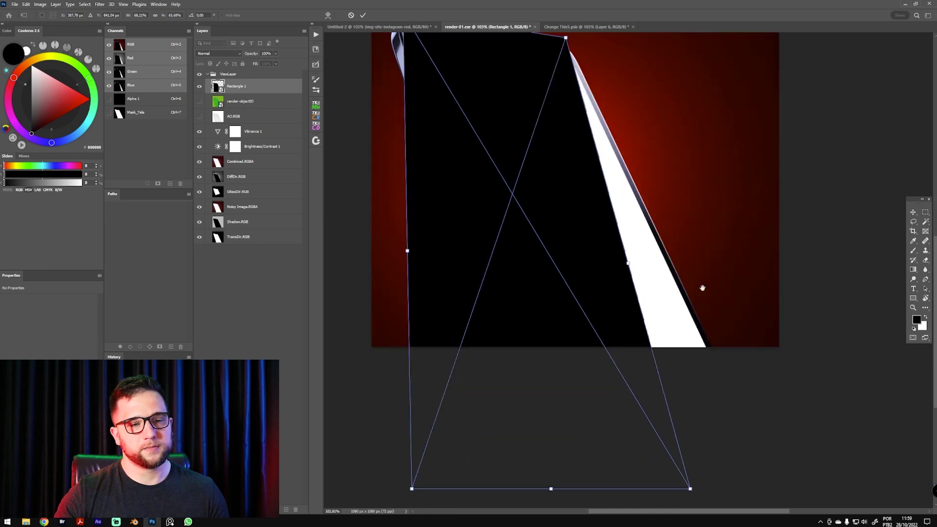
drag(684, 466, 730, 382)
drag(407, 466, 533, 405)
drag(550, 199, 557, 237)
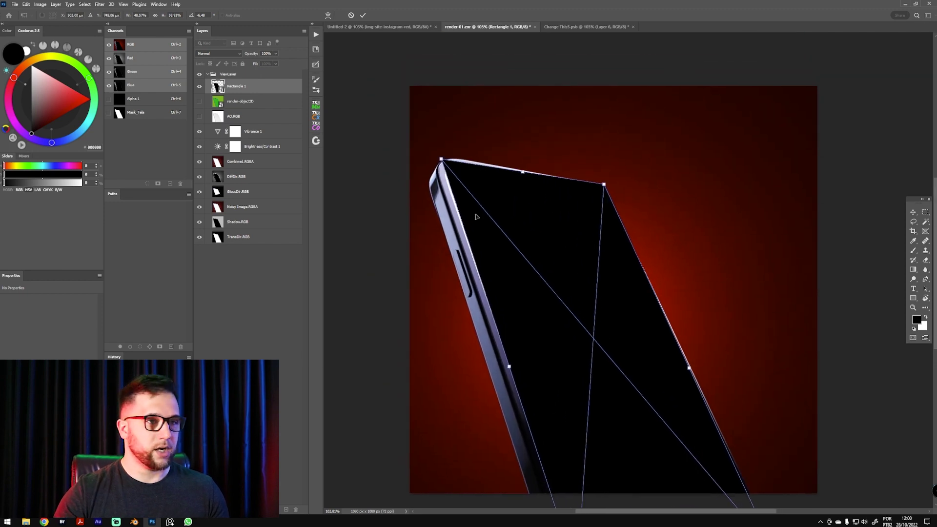
Fine-tune the distorted rectangle's two upper corners so they extend just past the phone's upper edge
drag(440, 159, 434, 154)
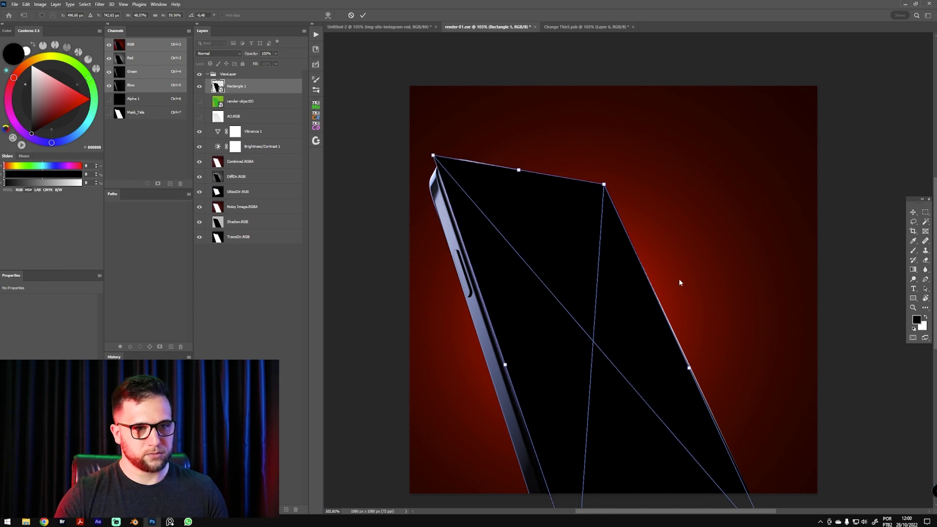
scroll(676, 295, down, 2)
drag(599, 158, 597, 158)
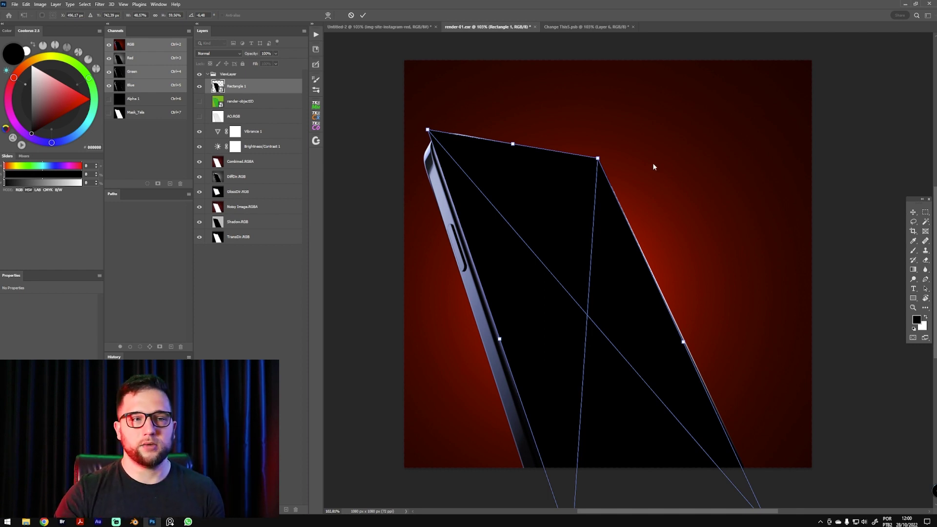
key(ctrl+plus)
key(ctrl+plus)
scroll(589, 307, up, 3)
drag(565, 179, 546, 177)
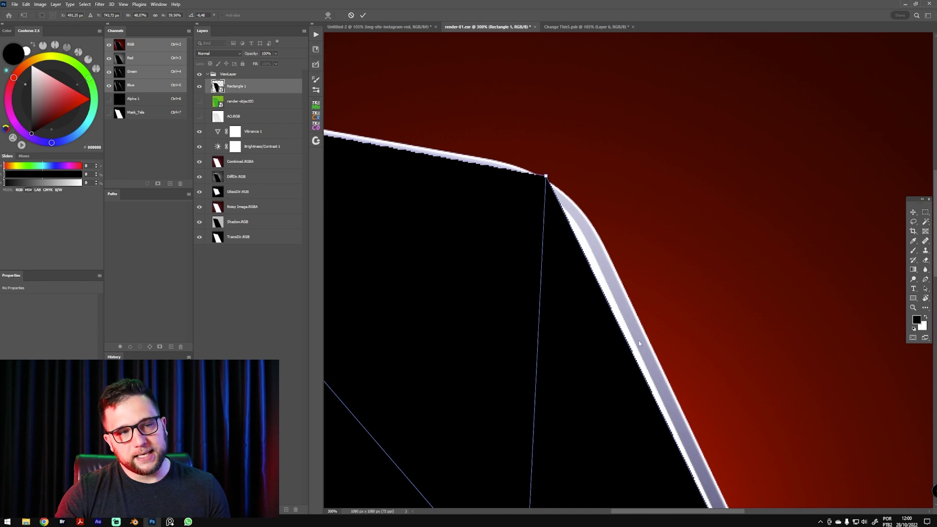
drag(544, 179, 556, 169)
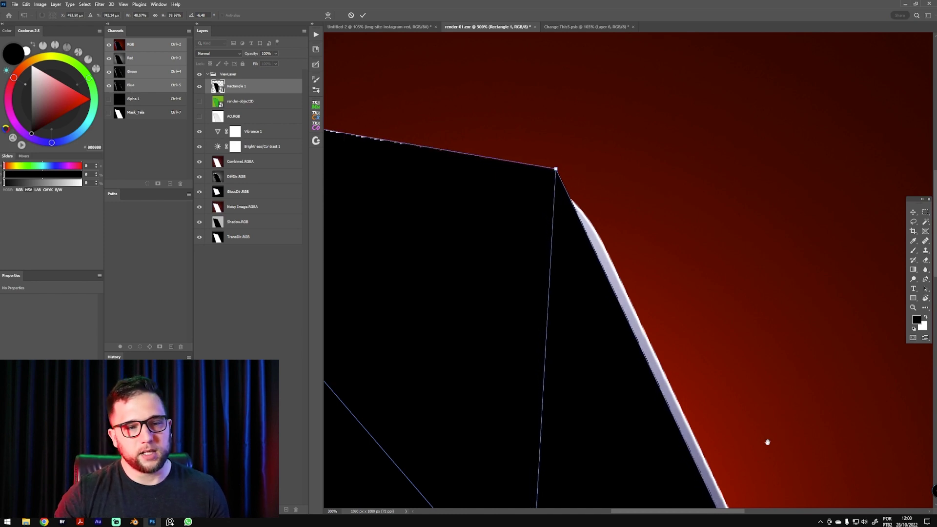
Adjust the distorted rectangle's lower-right corner below the canvas so its side follows the phone's right edge
drag(768, 442, 541, 105)
drag(701, 427, 627, 166)
mouse_move(663, 439)
mouse_down()
mouse_move(631, 306)
mouse_move(660, 294)
mouse_up()
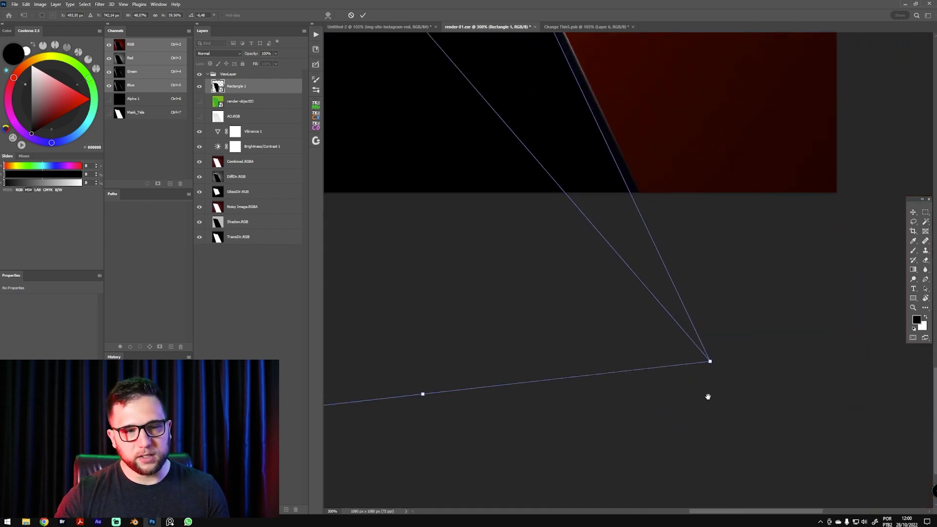
drag(710, 362, 688, 327)
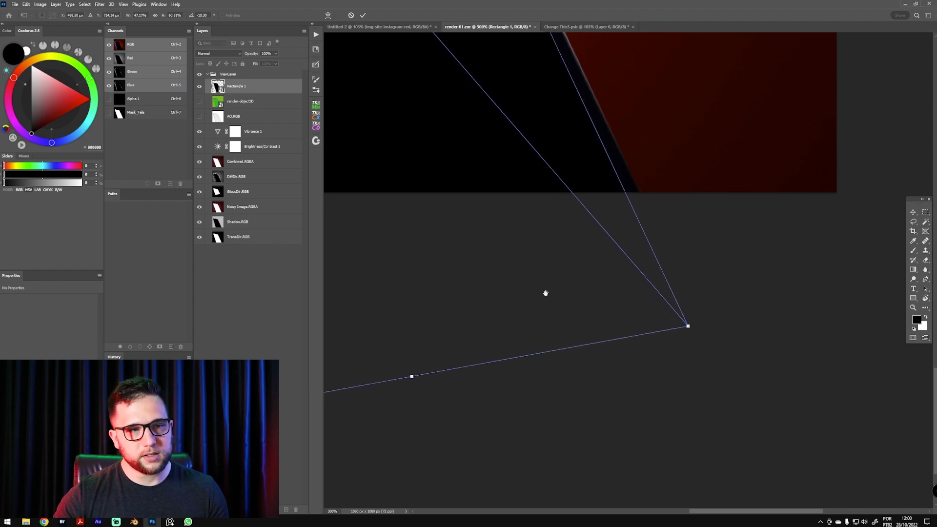
Adjust the distorted rectangle's lower-left and upper-left corners along the phone's left edge and apply the transformation
drag(390, 295, 709, 366)
drag(629, 498, 743, 427)
drag(742, 383, 660, 406)
drag(504, 234, 571, 504)
drag(479, 211, 546, 488)
drag(442, 70, 448, 140)
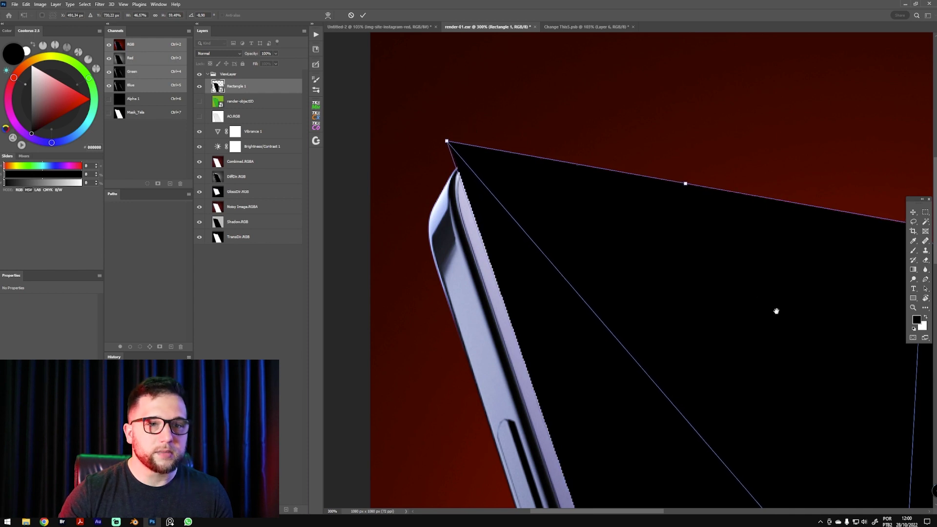
drag(759, 297, 575, 248)
key(Return)
key(z)
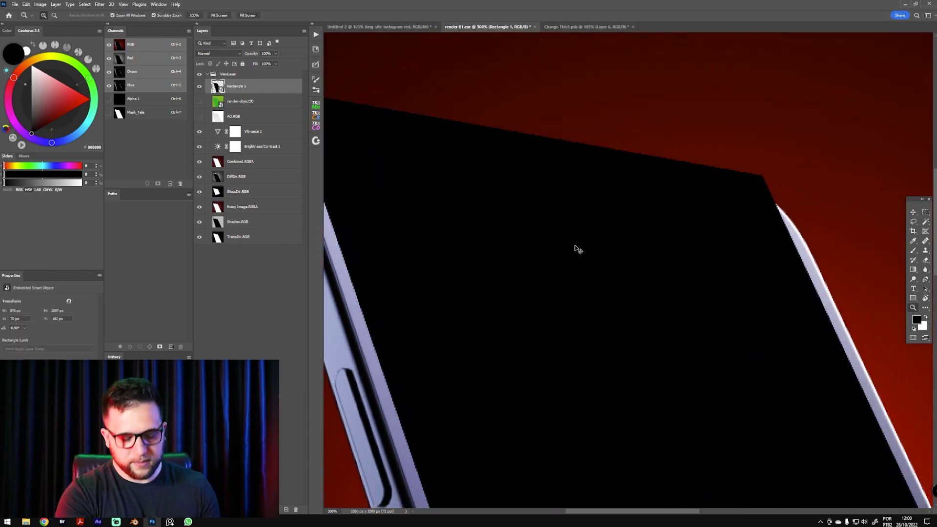
key(ctrl+0)
key(ctrl+minus)
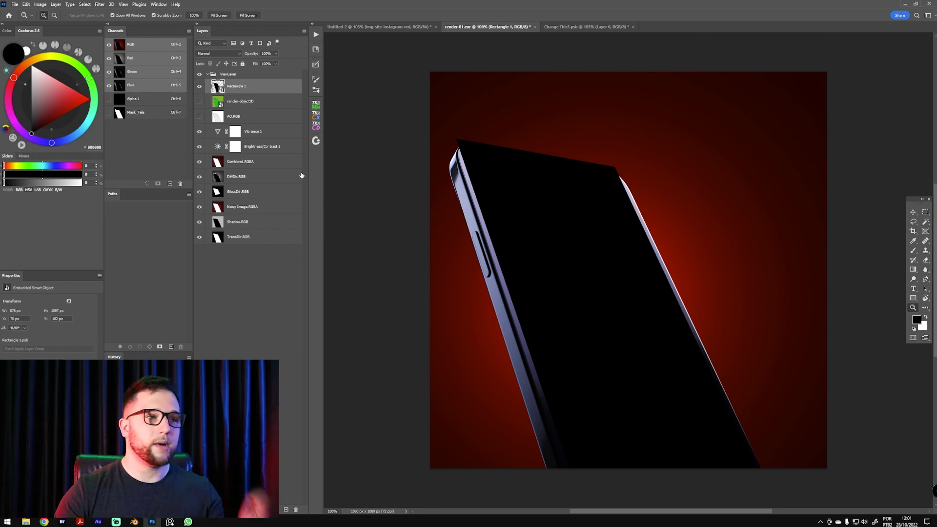
key(v)
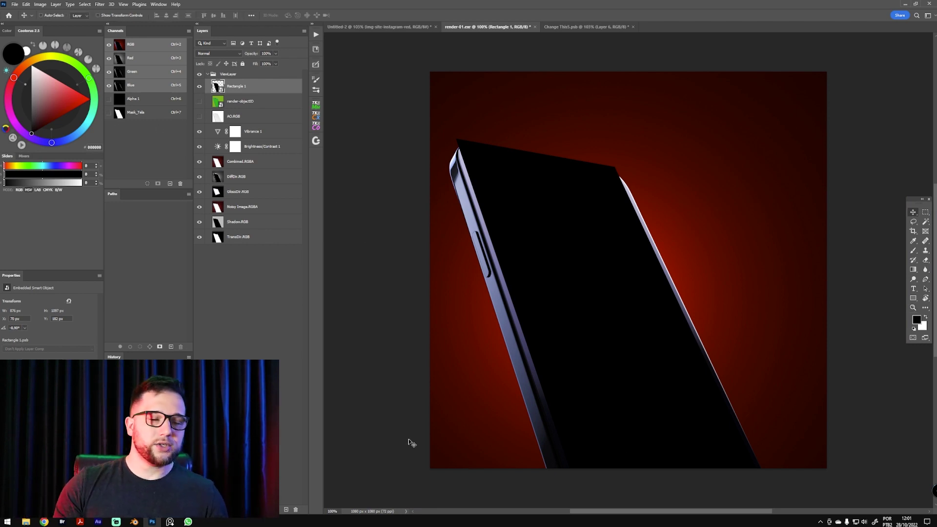
Load the Mask_Tela channel as a selection, mask the Rectangle 1 layer with it, and inspect the masked left edge
ctrl+click(120, 115)
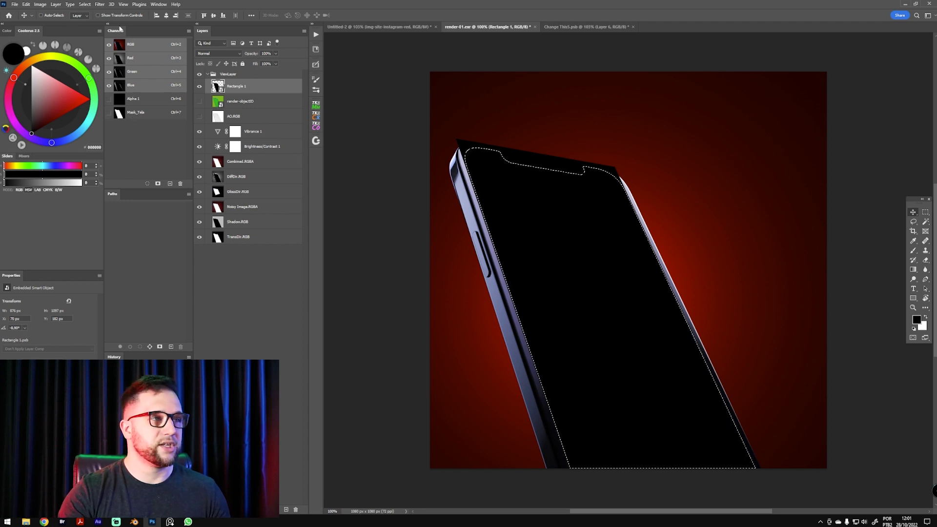
click(158, 6)
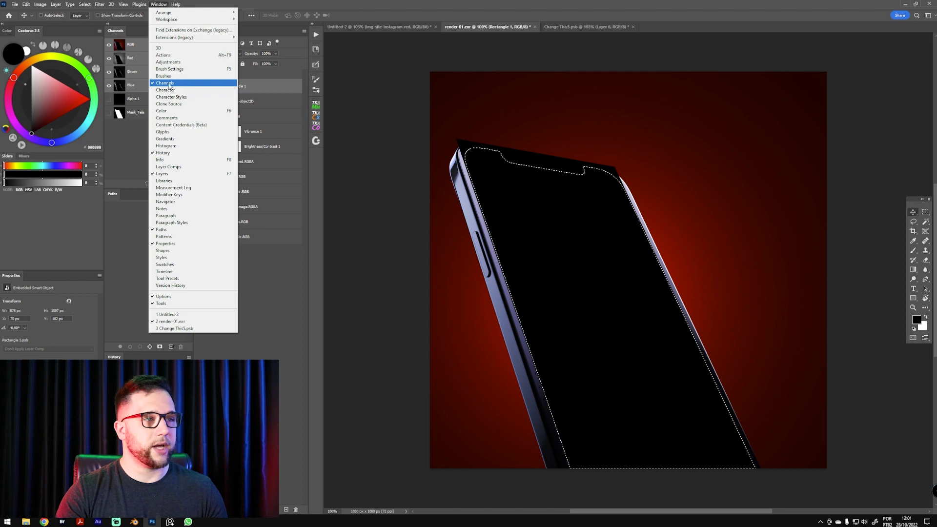
click(158, 6)
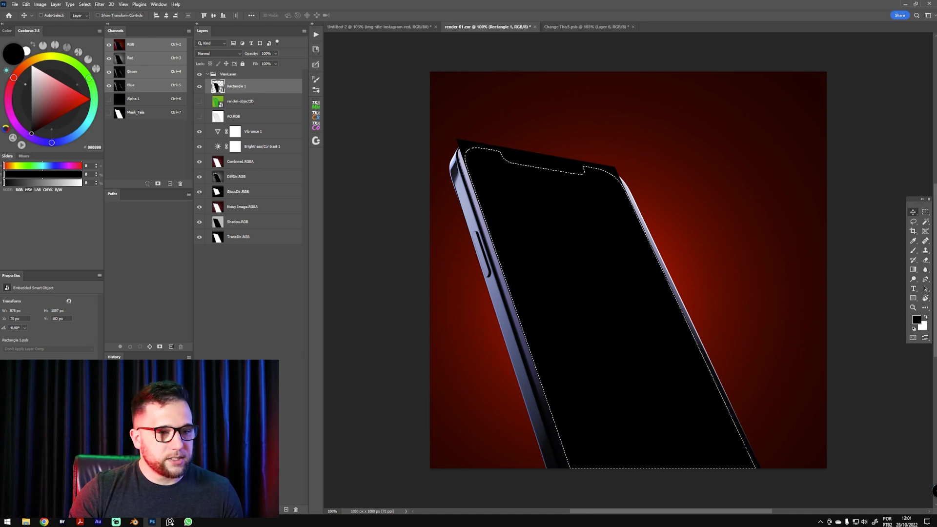
click(258, 509)
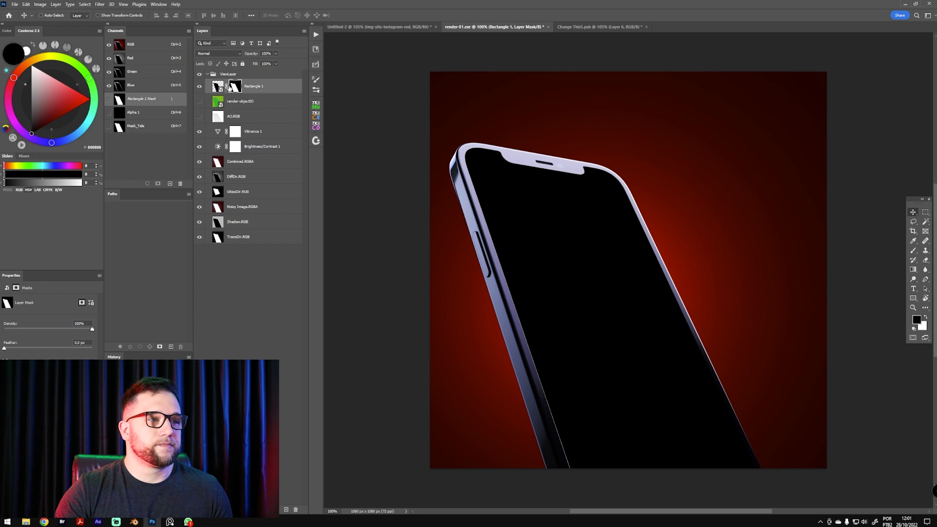
key(z)
drag(585, 471, 603, 388)
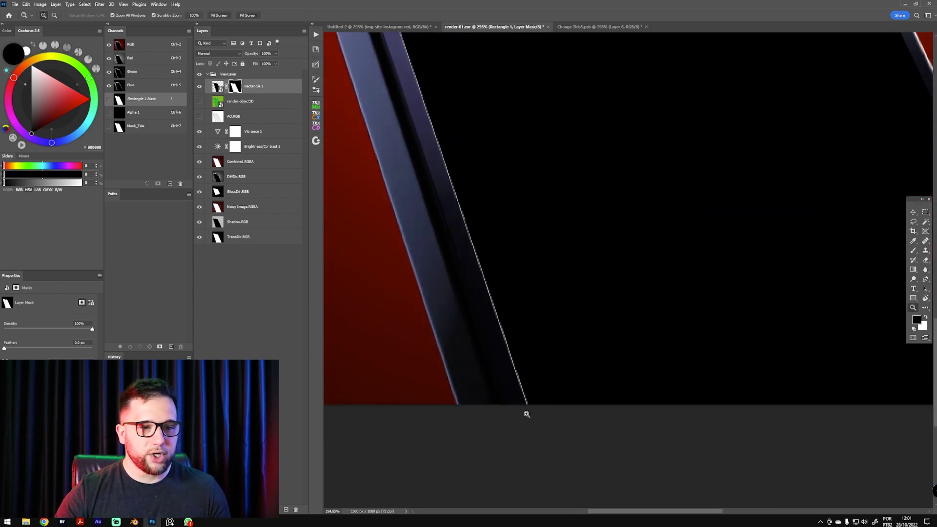
drag(512, 282, 531, 384)
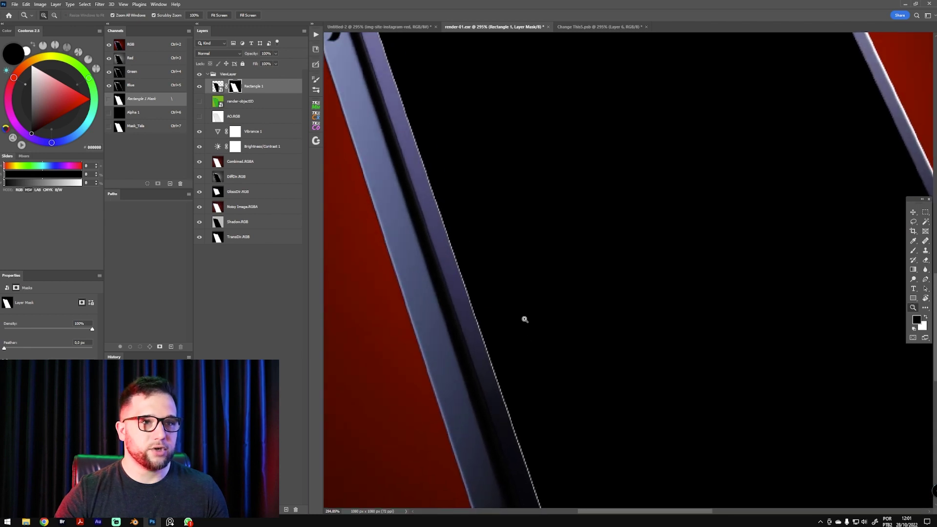
Save the layered render document in the Images folder, choosing a different file format
key(ctrl+shift+s)
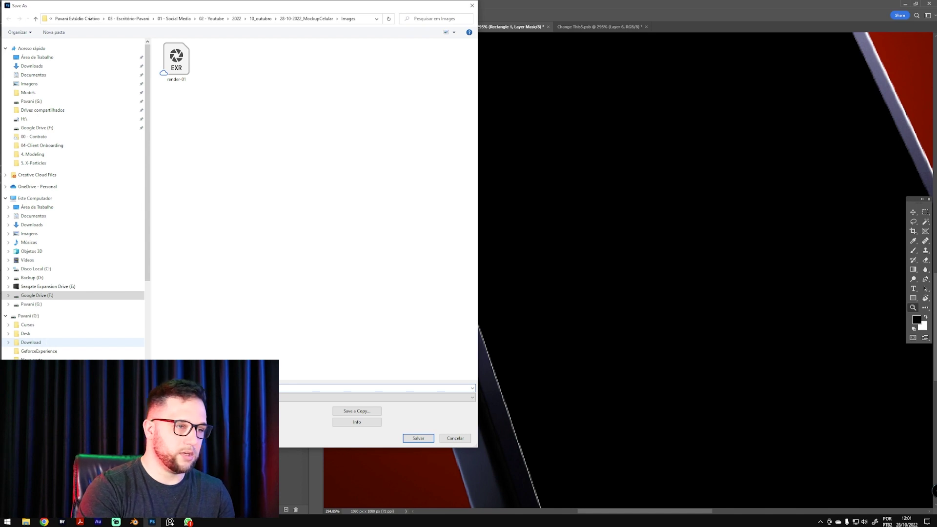
click(156, 397)
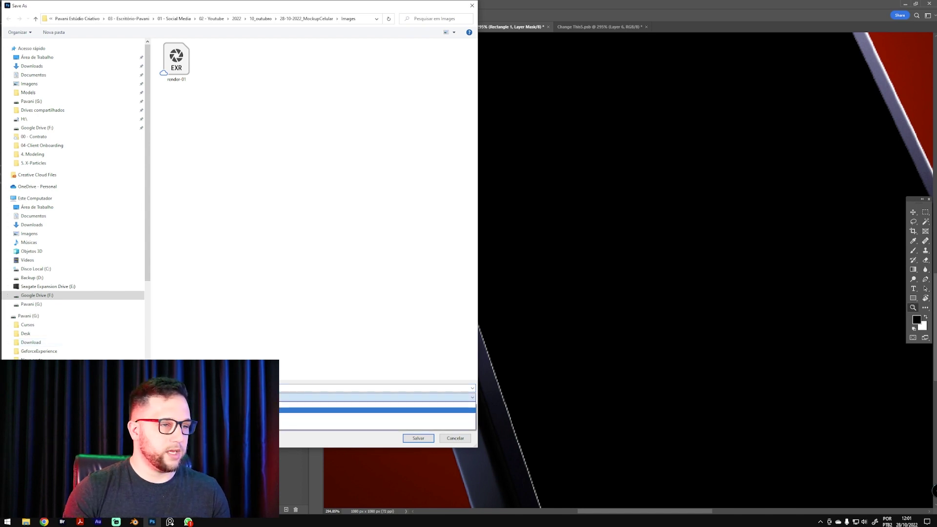
click(195, 403)
click(417, 437)
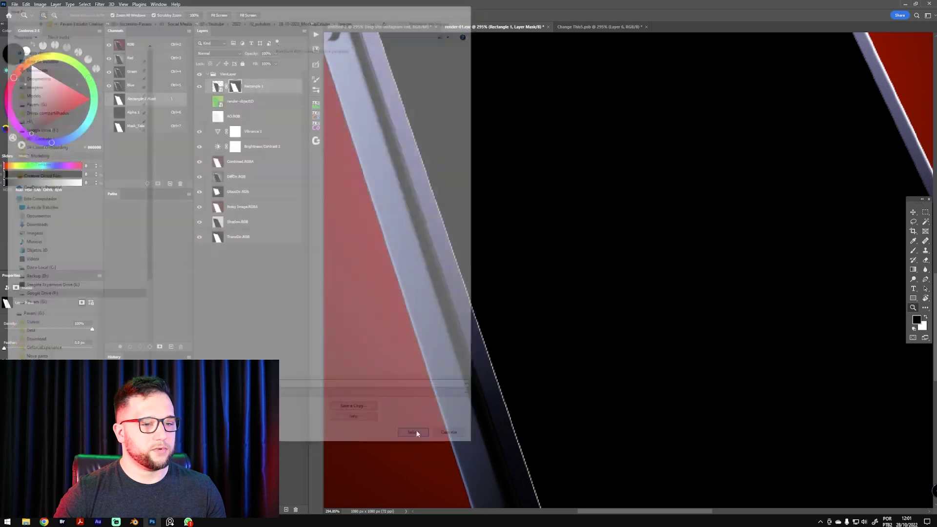
Distort the Rectangle 1 smart object slightly outward at its lower-left corner so it extends past the masked left screen edge
key(v)
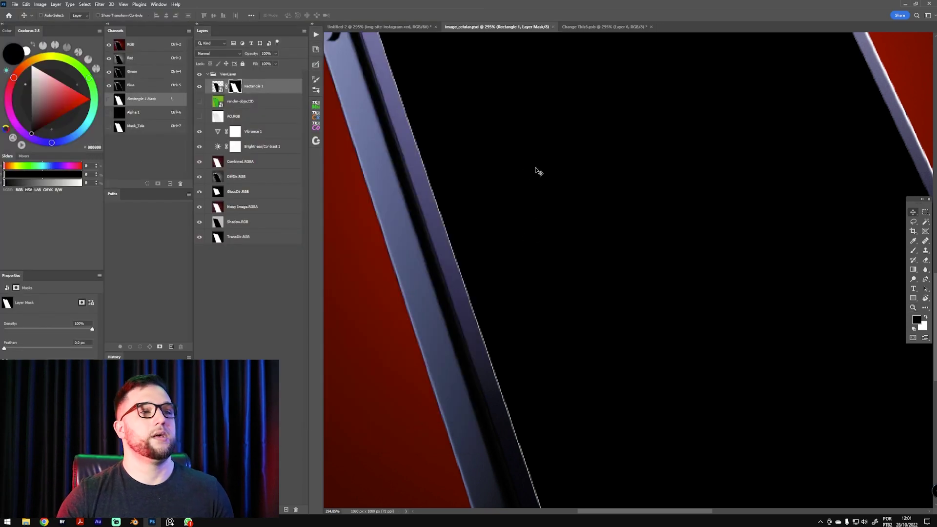
drag(733, 386, 434, 99)
click(222, 92)
drag(536, 458, 484, 293)
key(ctrl+t)
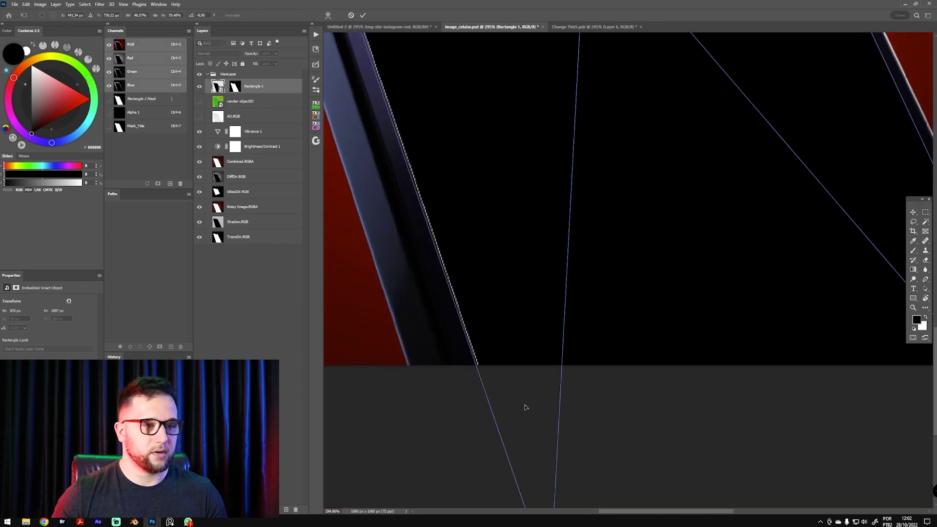
drag(519, 449, 490, 326)
drag(440, 193, 481, 285)
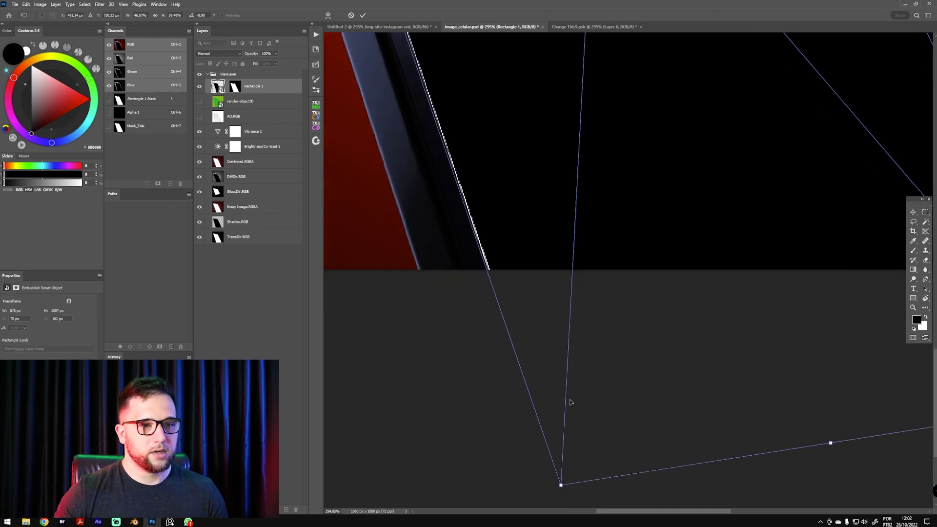
right_click(574, 140)
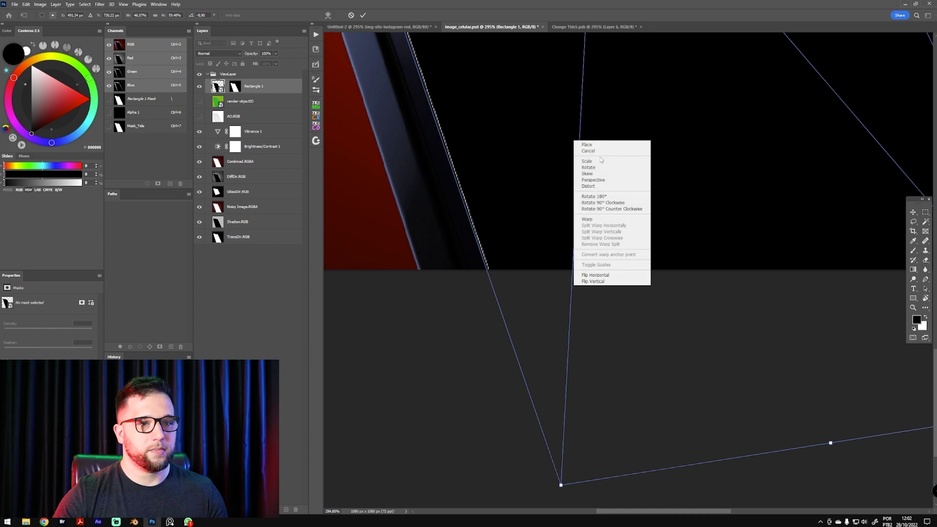
click(580, 185)
drag(561, 489, 558, 490)
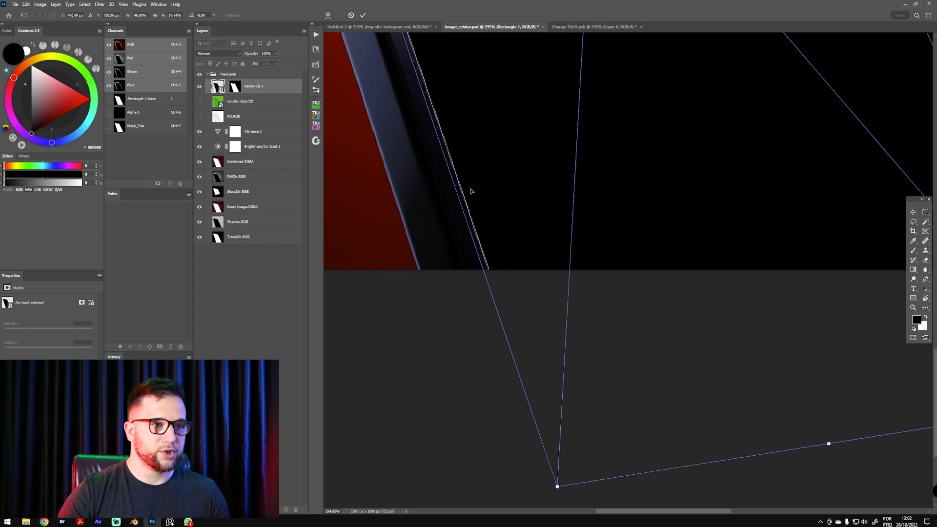
key(Return)
Open the Rectangle 1 layer mask for refinement and lower the overlay opacity to 27%
drag(498, 151, 597, 316)
click(235, 91)
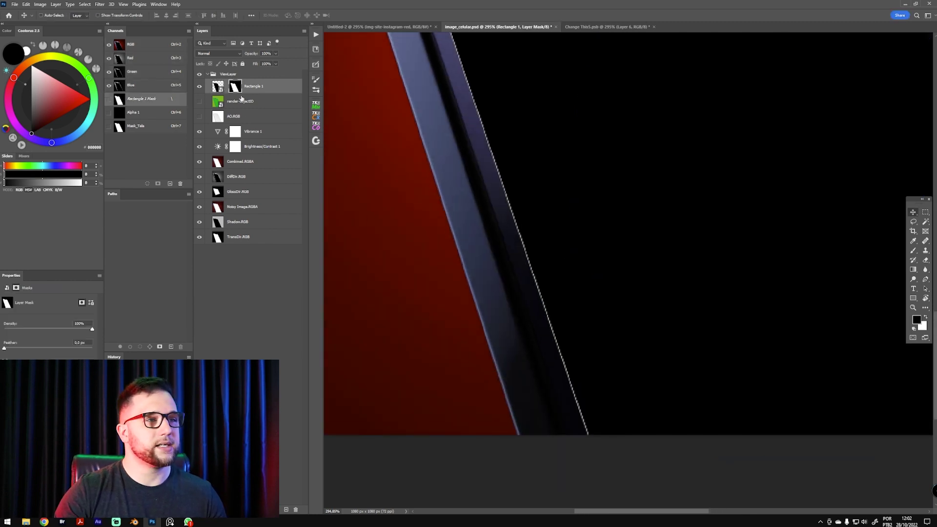
double_click(237, 91)
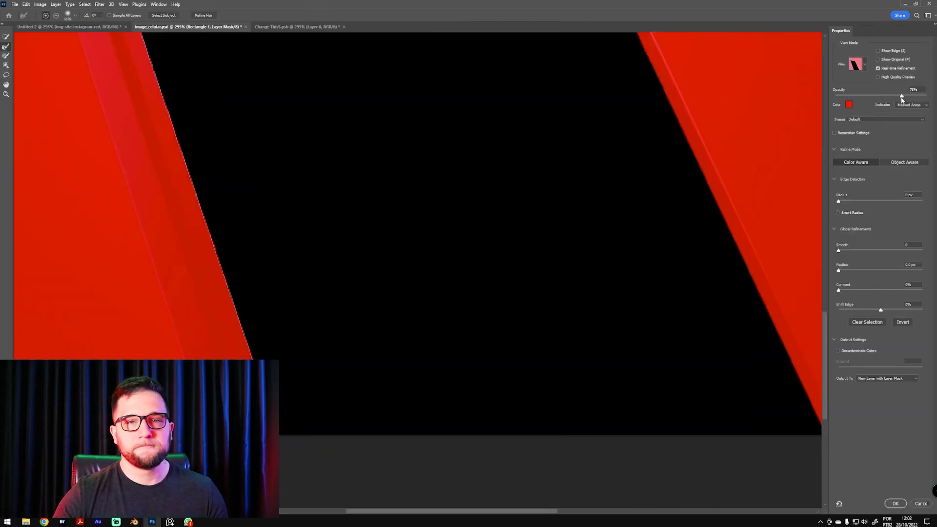
drag(891, 95, 853, 95)
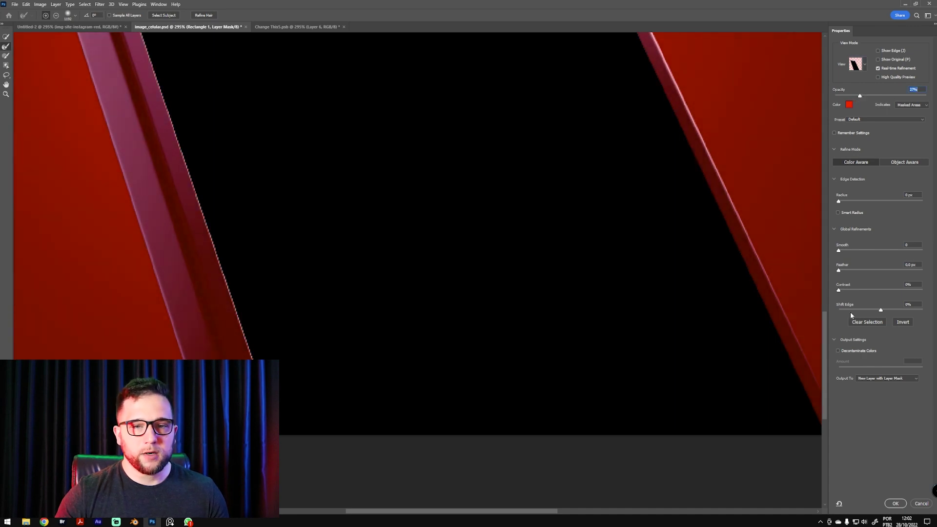
Refine the mask with a 0.4 px feather and +69% edge shift, outputting to a new layer with layer mask
drag(864, 309, 852, 312)
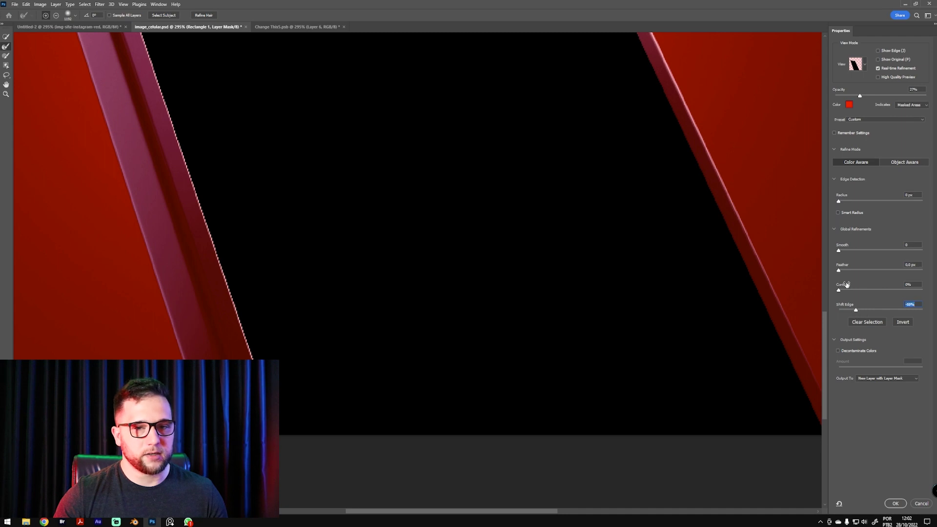
drag(838, 271, 844, 271)
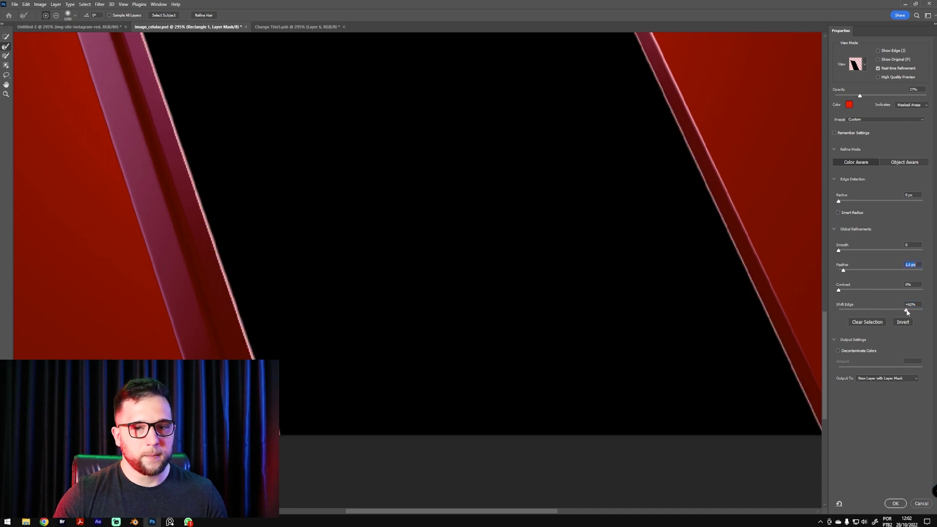
drag(907, 312, 907, 313)
drag(844, 268, 838, 271)
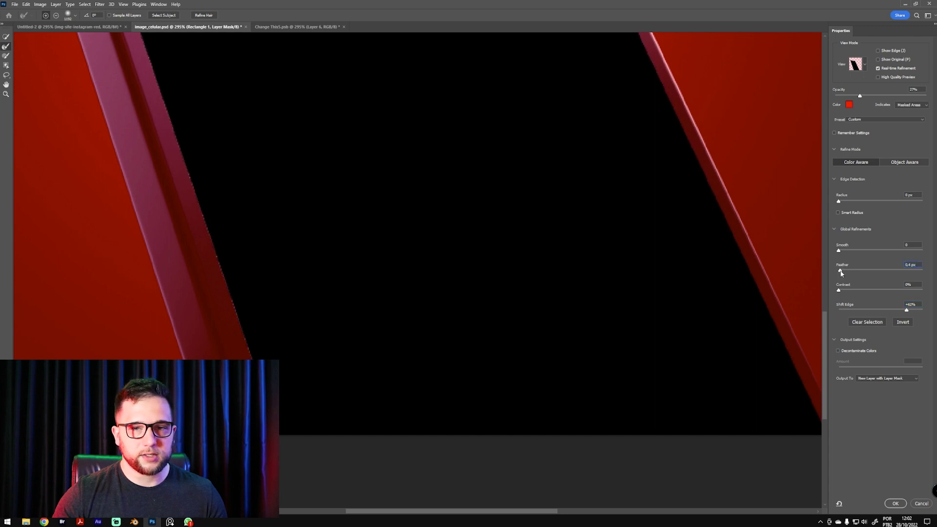
drag(906, 310, 891, 311)
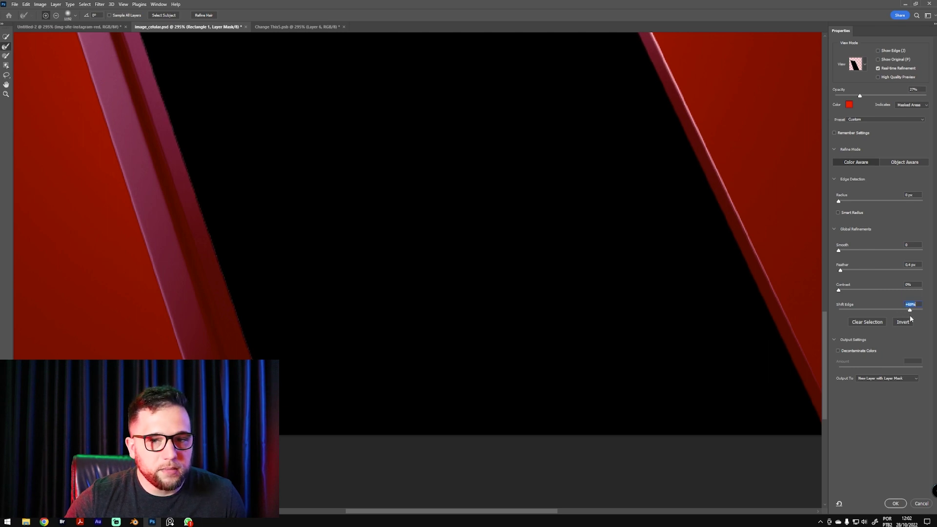
click(895, 503)
Examine the refined mask edge along the phone's notch and upper-right corner at high magnification
drag(516, 159, 713, 404)
key(z)
drag(599, 215, 651, 215)
drag(487, 192, 668, 244)
key(v)
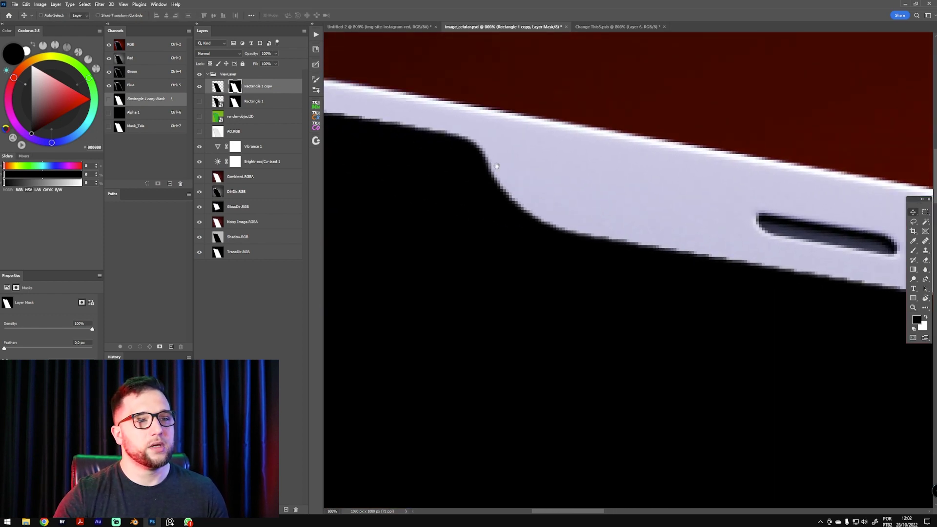
drag(439, 152, 708, 181)
drag(708, 270, 515, 234)
drag(670, 283, 177, 202)
drag(822, 255, 436, 213)
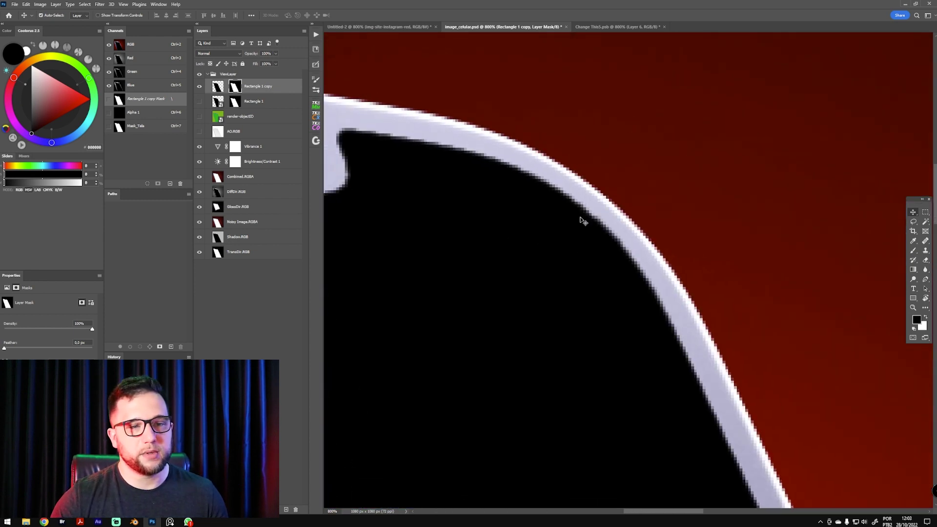
Check the whole phone at 100%, and inspect the curve at the notch's left end pixel by pixel
key(ctrl+1)
drag(521, 295, 499, 150)
drag(525, 249, 521, 206)
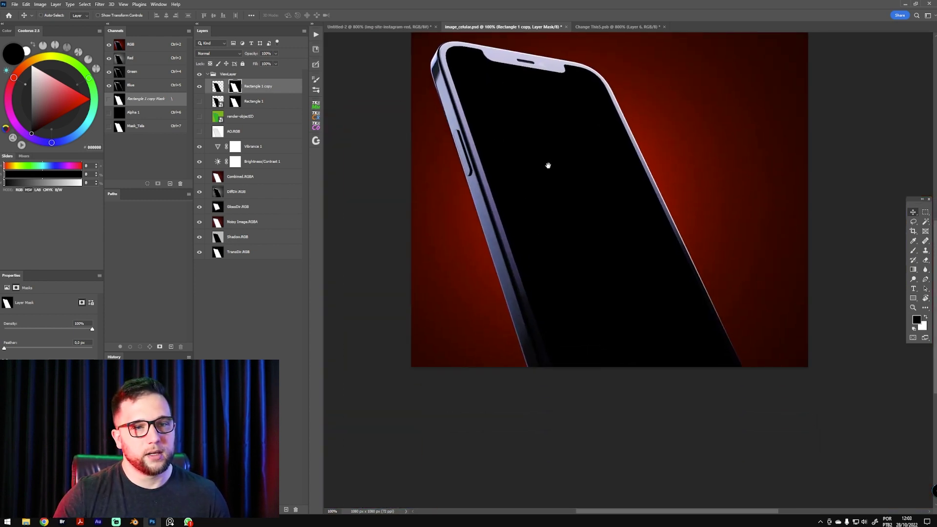
drag(548, 161, 552, 243)
key(z)
drag(483, 140, 554, 115)
drag(781, 213, 579, 169)
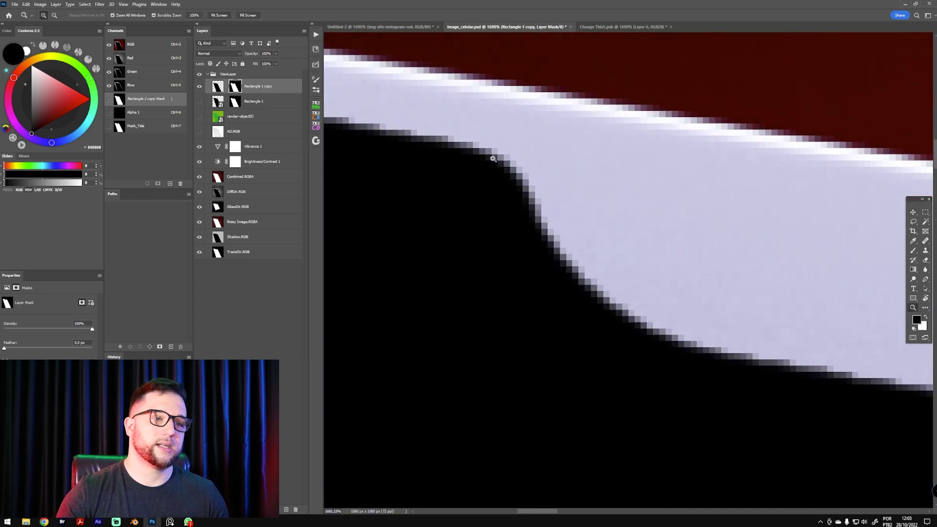
drag(598, 174, 520, 129)
drag(570, 166, 546, 182)
drag(578, 248, 532, 213)
key(v)
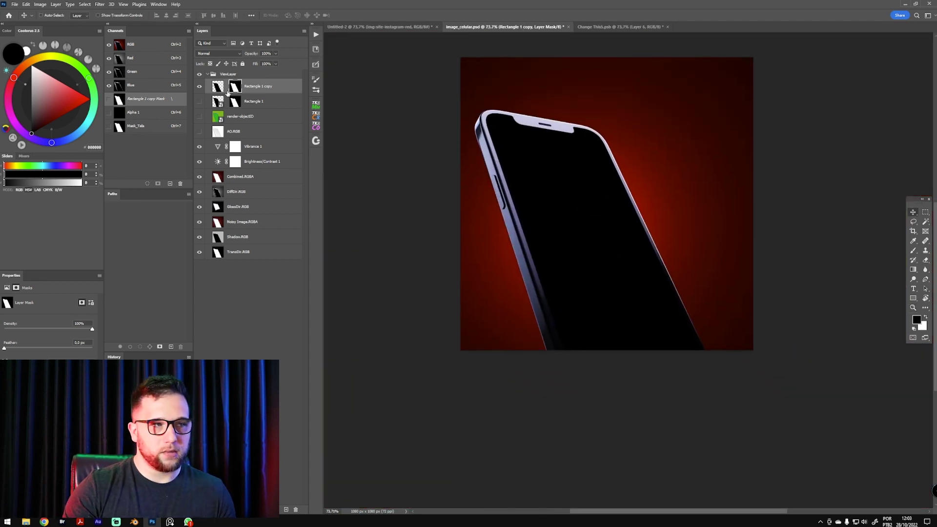
Transfer the refined mask from Rectangle 1 copy to the Rectangle 1 smart object and delete the copy layer
click(217, 86)
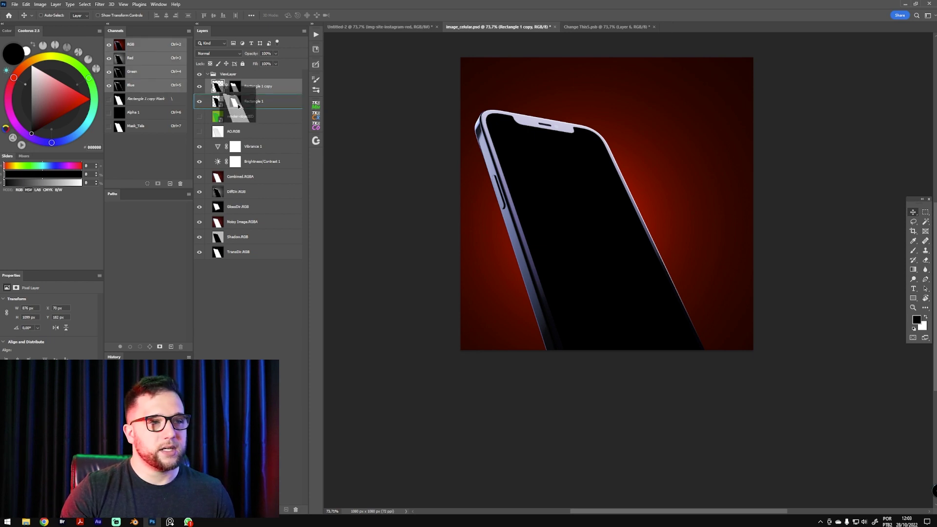
drag(238, 106, 236, 99)
key(Delete)
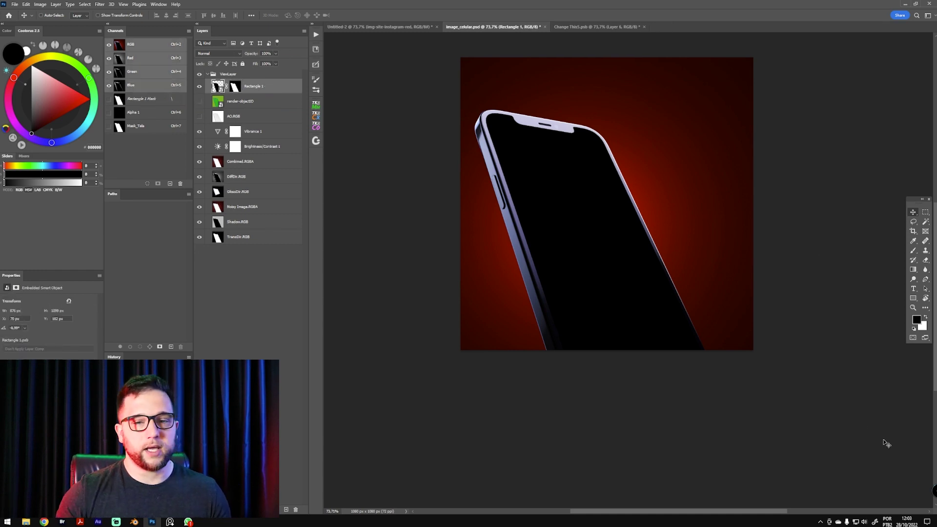
Reopen mask refinement for Rectangle 1, set its output to Layer Mask, and apply it
click(232, 90)
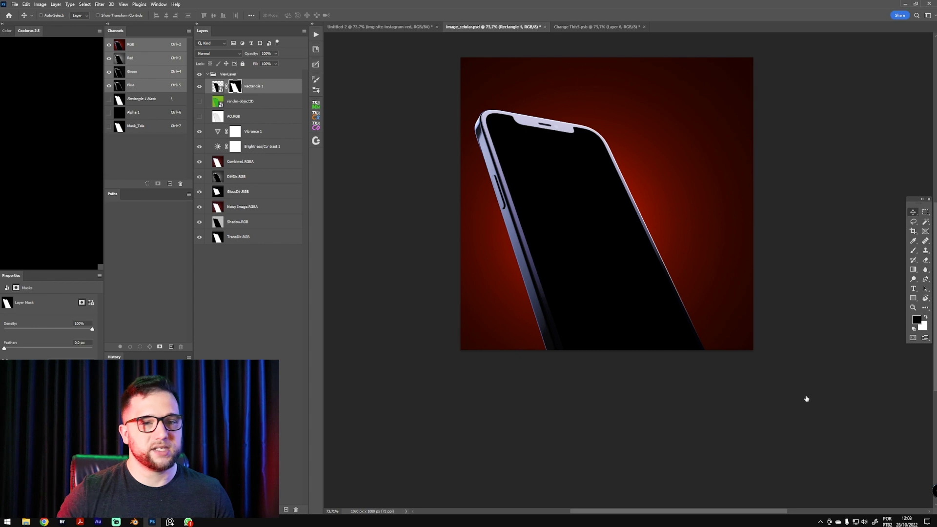
key(ctrl+alt+r)
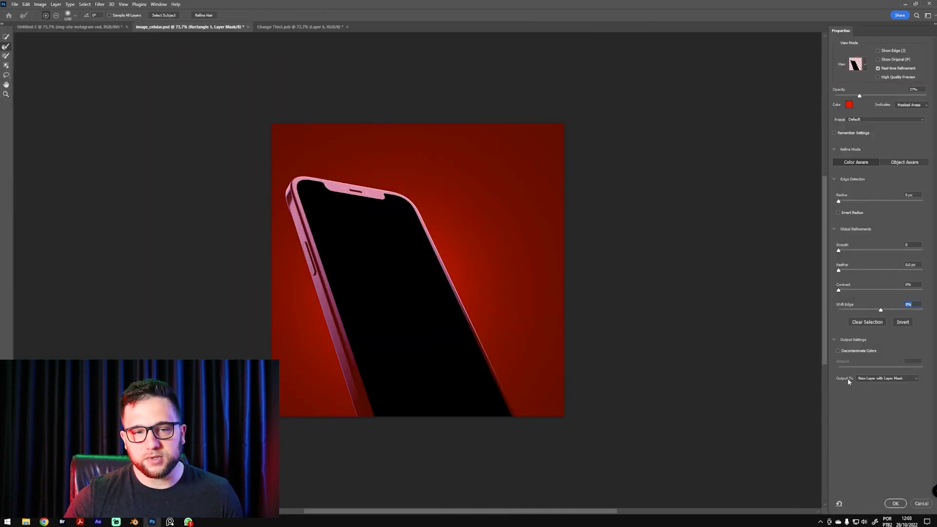
click(891, 379)
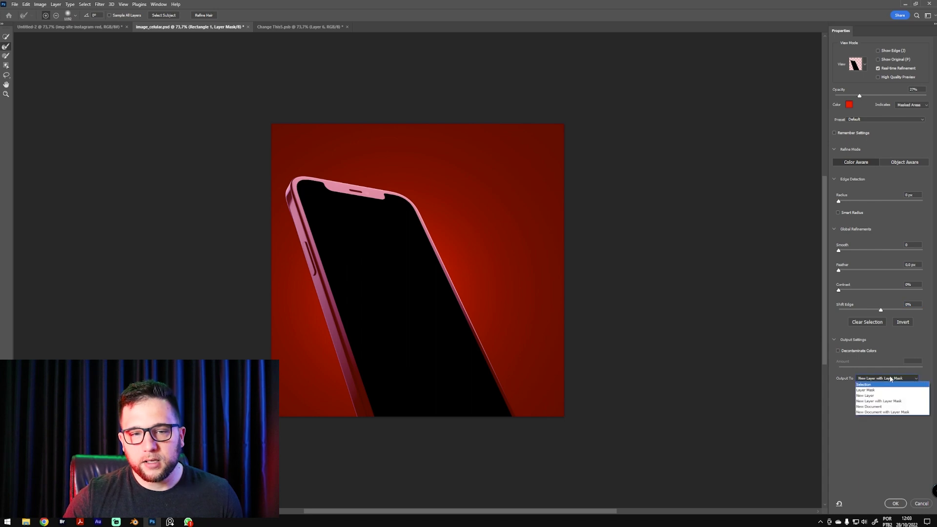
click(880, 390)
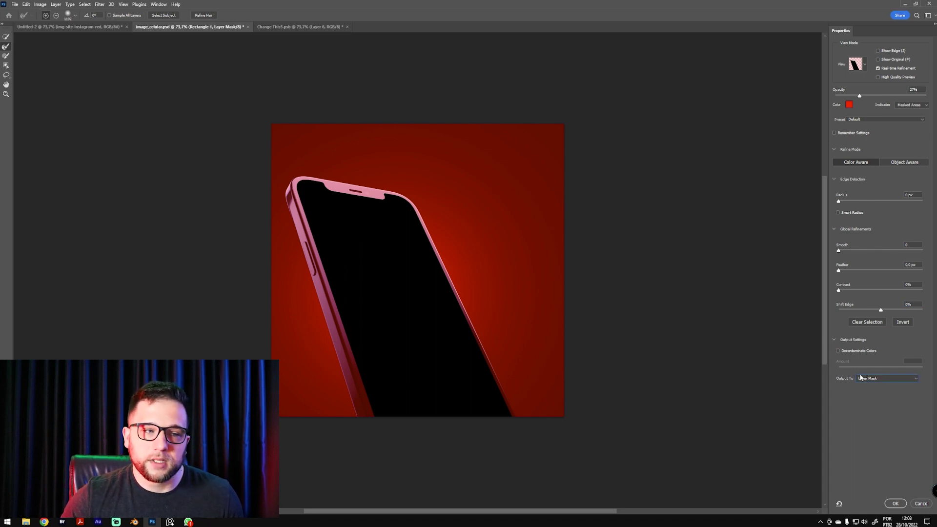
click(895, 504)
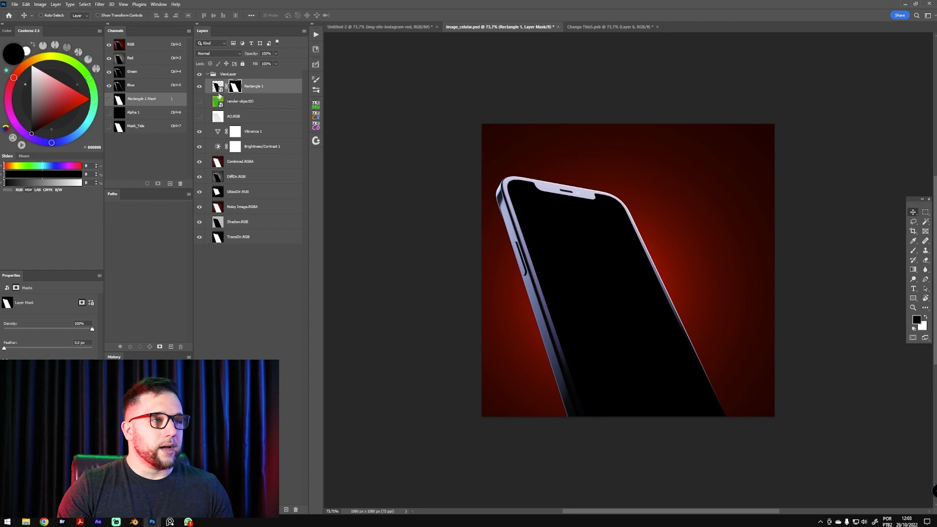
Open the Rectangle 1 smart object's contents and copy the Avenue app screen from the Change This document into it
click(223, 86)
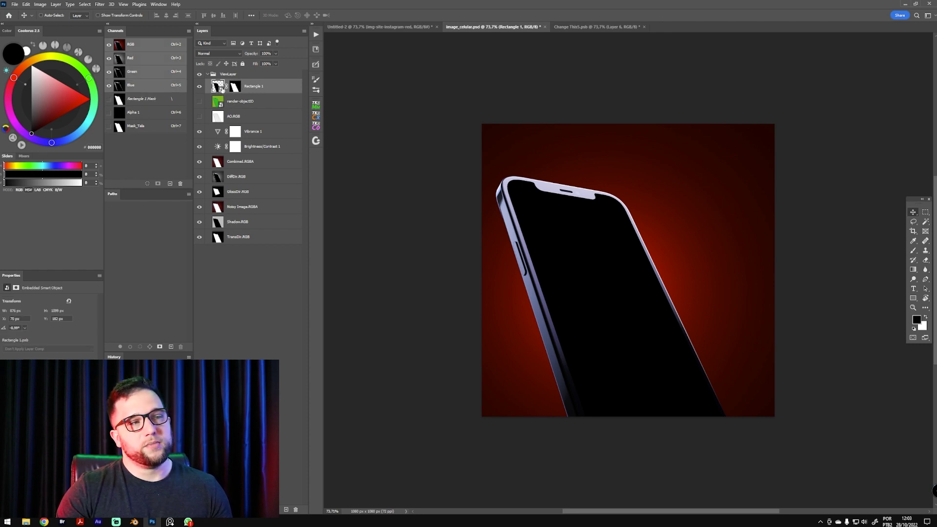
double_click(218, 88)
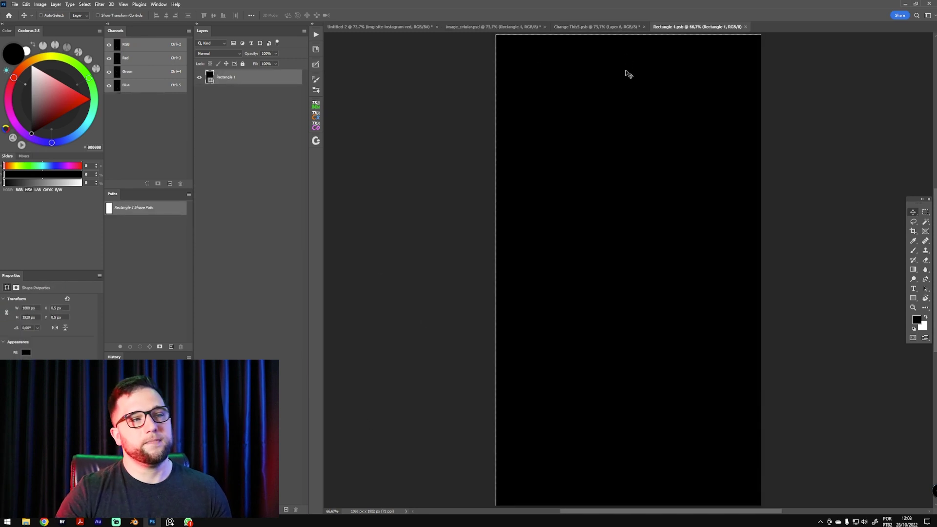
click(610, 27)
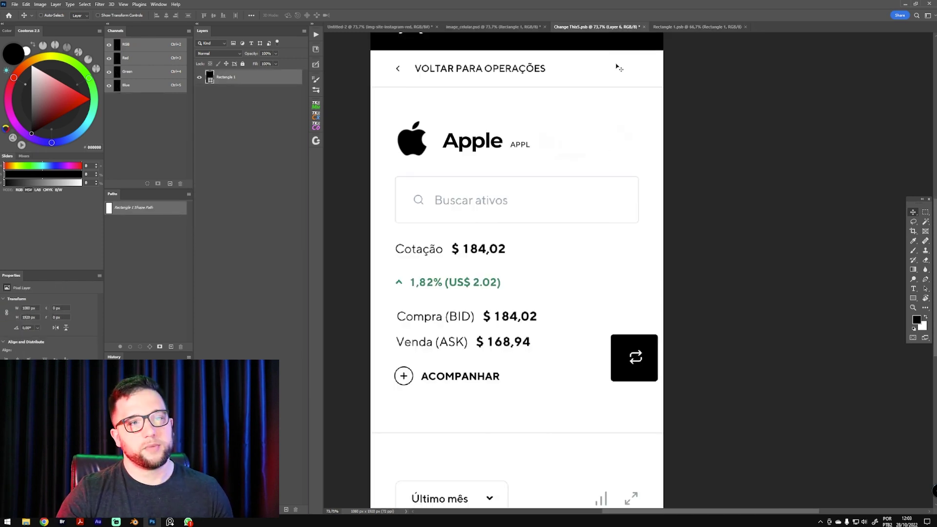
drag(349, 87, 535, 260)
drag(582, 98, 588, 220)
drag(569, 121, 620, 255)
drag(624, 317, 500, 119)
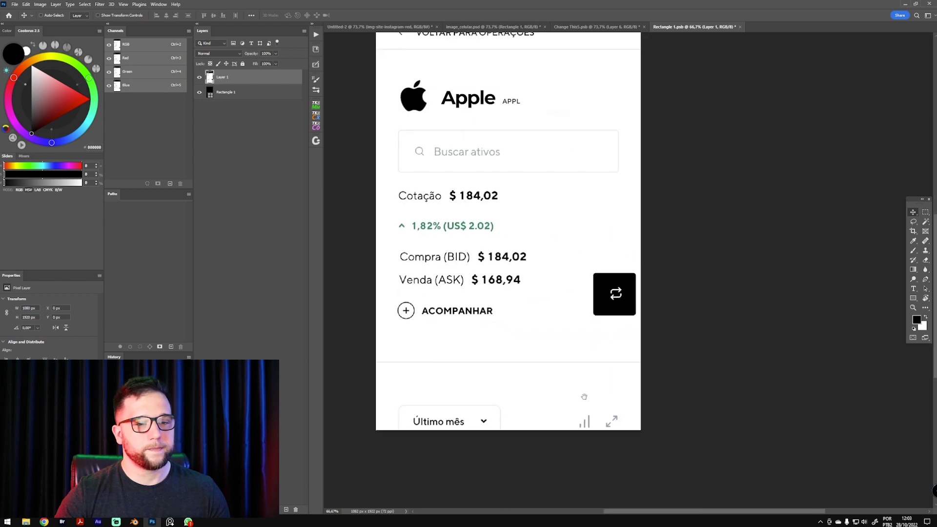
Scale the pasted app screen to about 1092 by 1942 px and nudge it up so it covers the canvas
drag(584, 395, 552, 284)
key(ctrl+t)
drag(609, 321, 613, 322)
drag(412, 268, 475, 337)
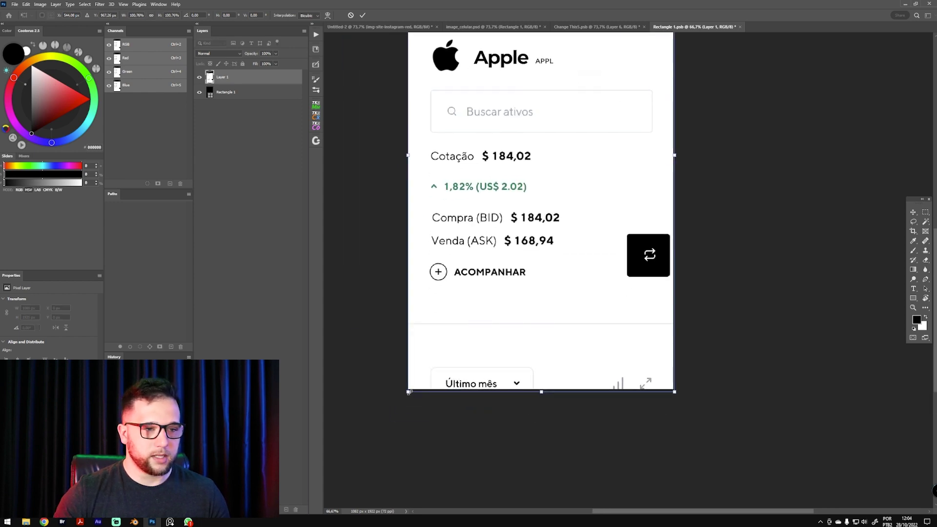
drag(408, 391, 407, 393)
scroll(509, 261, up, 5)
drag(509, 262, 509, 265)
key(Up)
key(Up)
key(Return)
Move the app screen layer down to a vertical position of about 100 px
drag(689, 311, 682, 287)
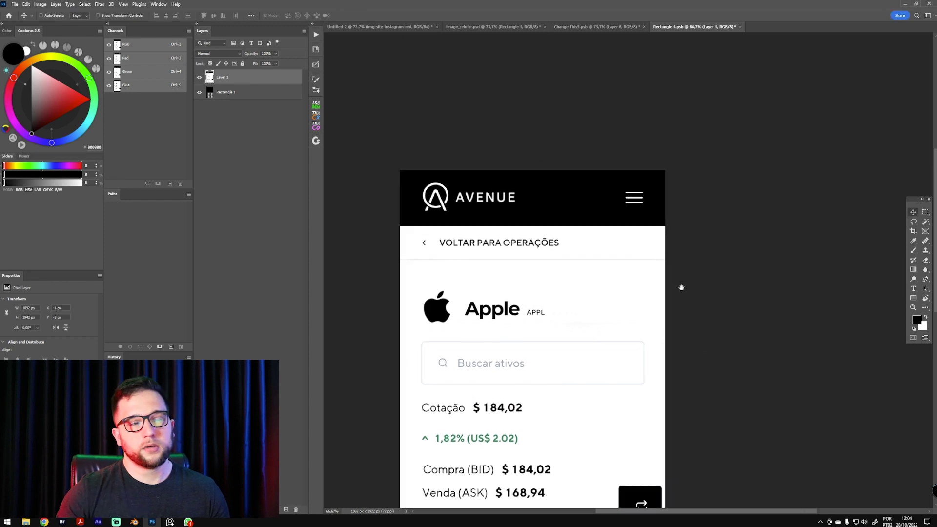
scroll(625, 324, down, 2)
drag(576, 207, 577, 232)
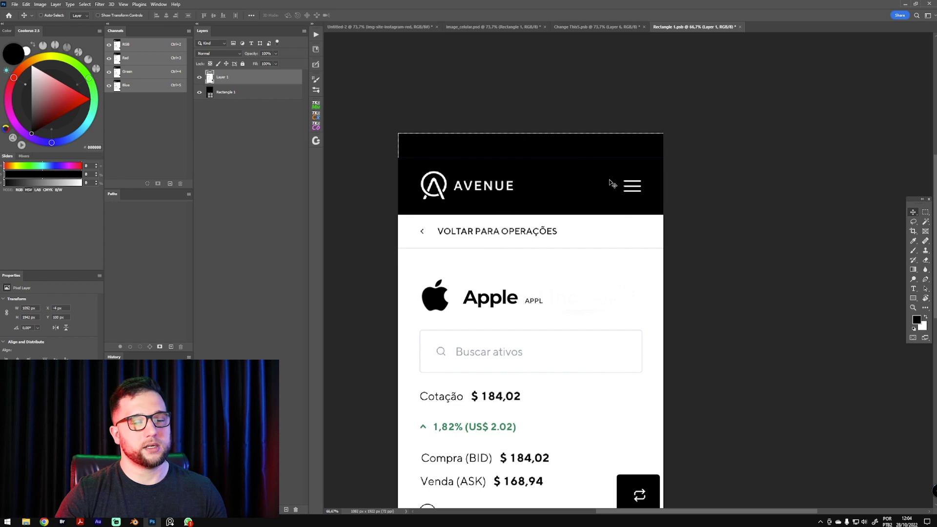
Fill a full-width strip above the Avenue header with black on Layer 1 and clear the selection
key(b)
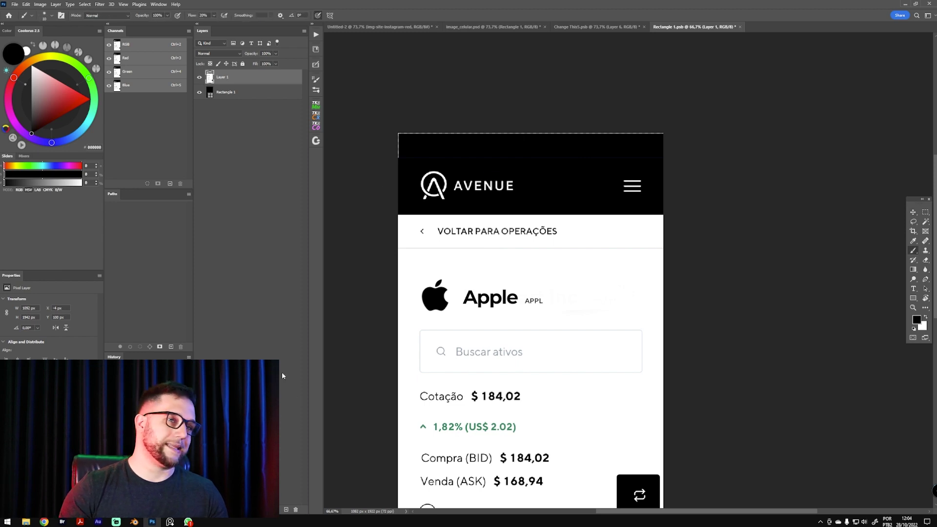
key(v)
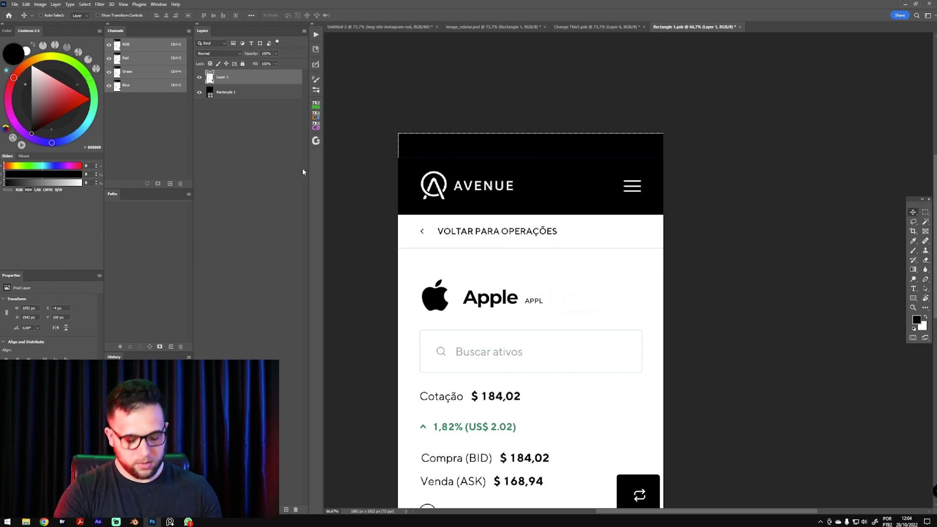
key(m)
drag(389, 163, 705, 138)
key(v)
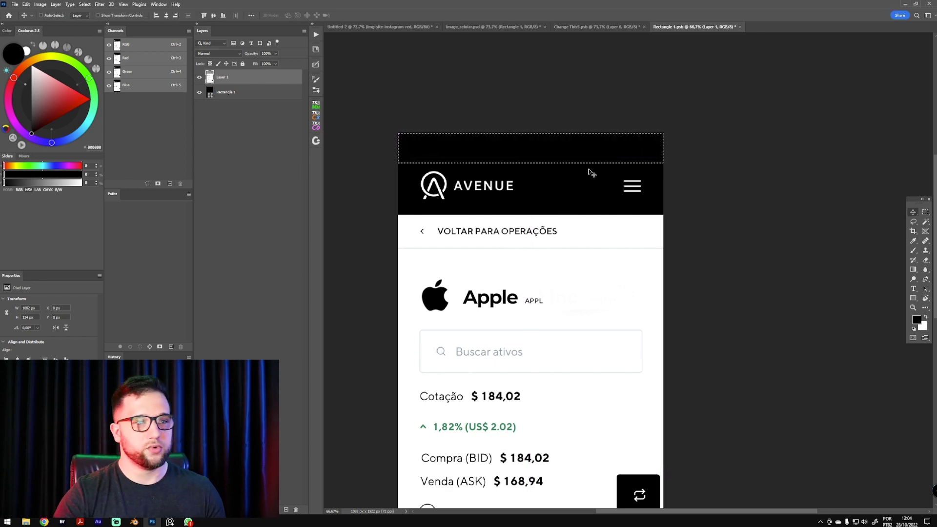
key(ctrl+d)
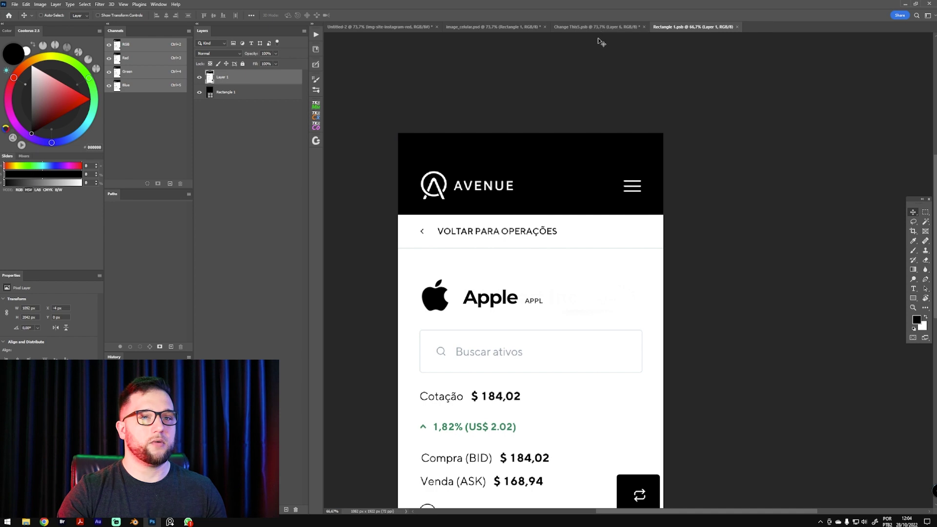
Return to image_celular.psd and check the updated phone screen by hiding and showing the Rectangle 1 layer
click(519, 27)
drag(651, 408, 645, 361)
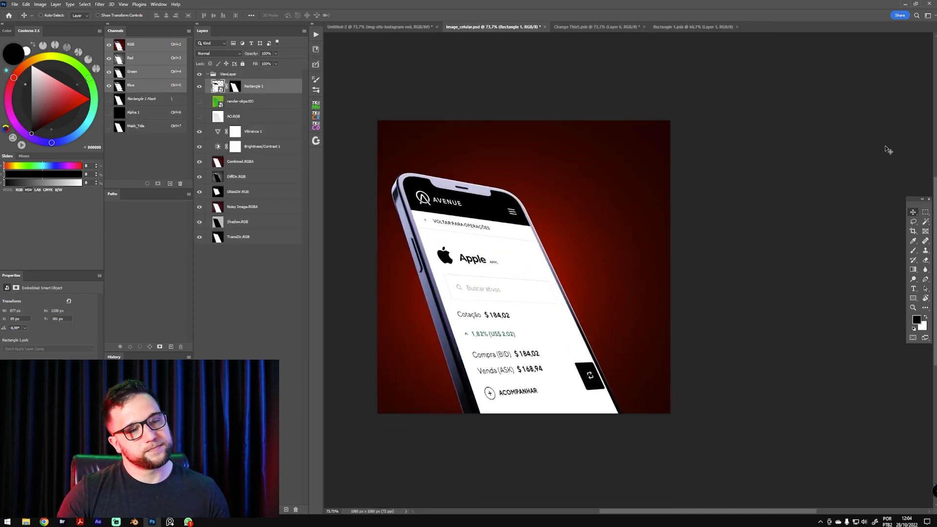
drag(785, 327, 789, 274)
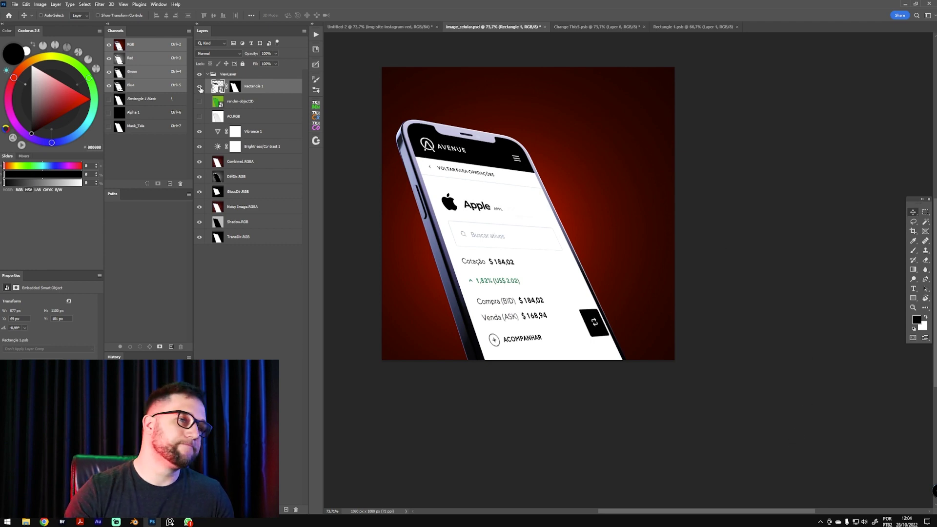
click(199, 87)
click(199, 87)
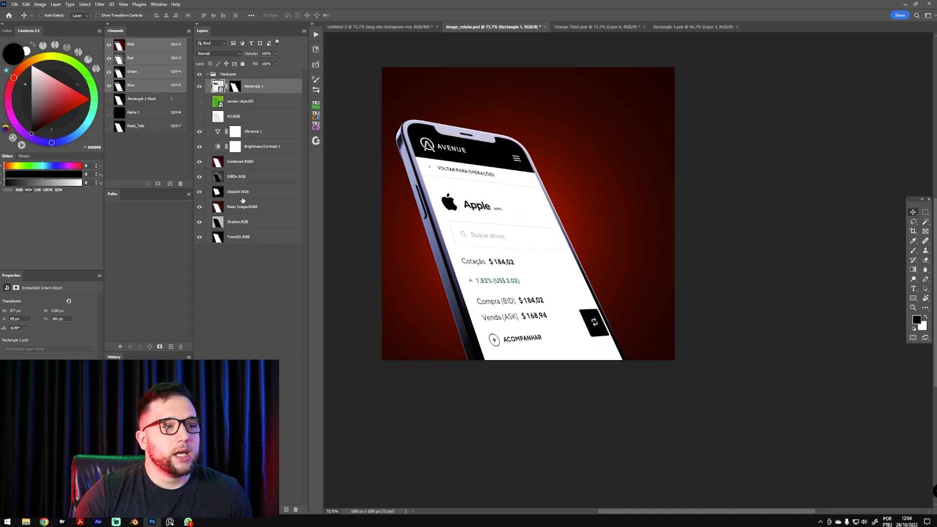
Place the GlossDir.RGB layer above Rectangle 1, with Screen blending and 40% opacity
click(234, 180)
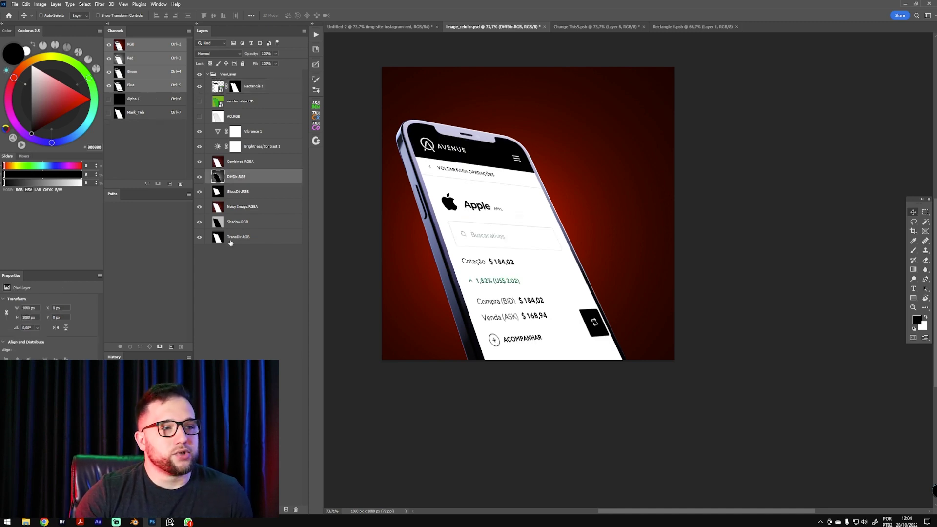
click(240, 193)
drag(251, 194, 239, 80)
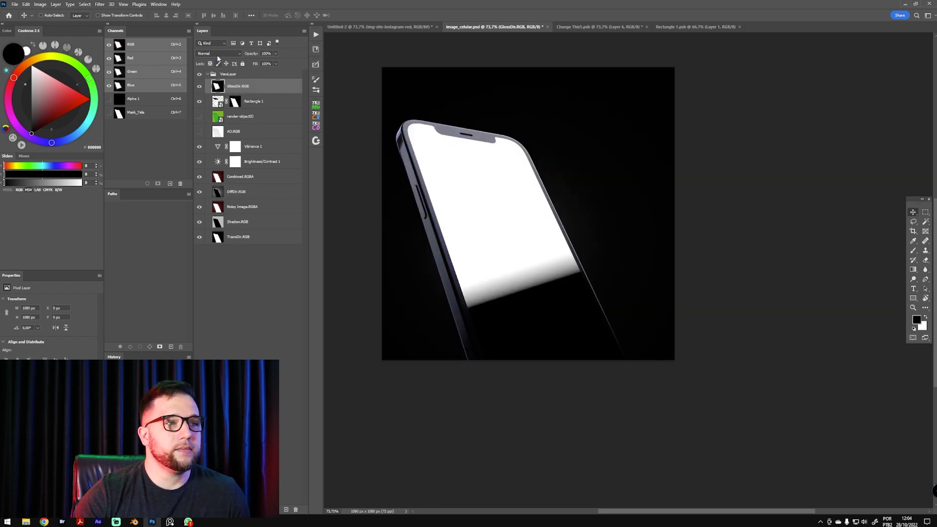
click(217, 54)
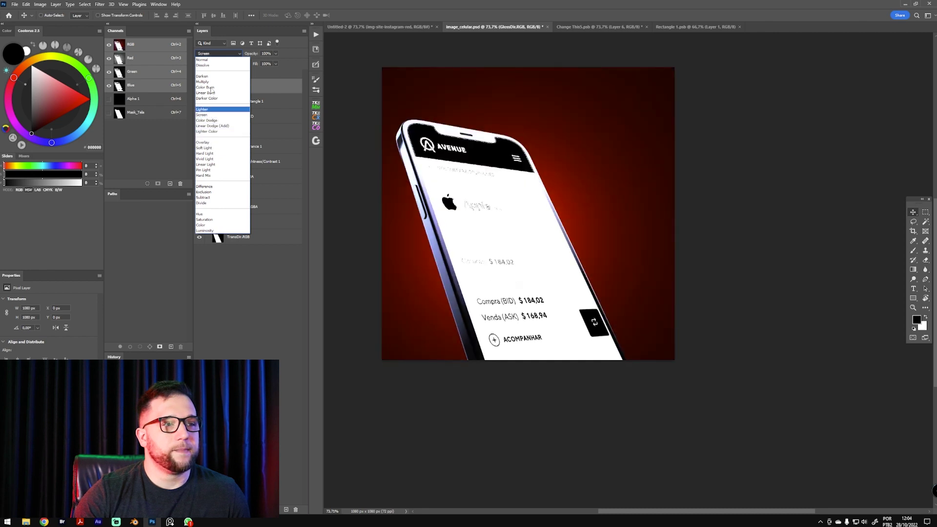
click(212, 115)
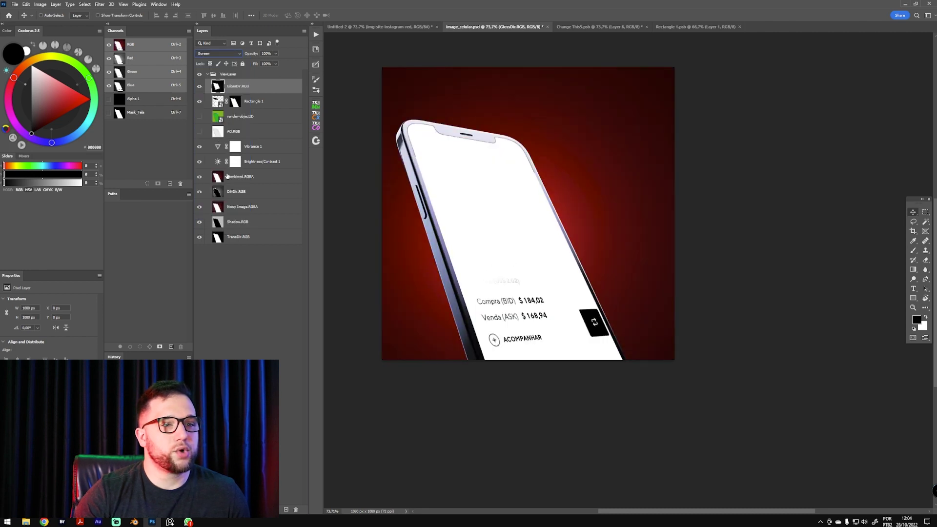
key(1)
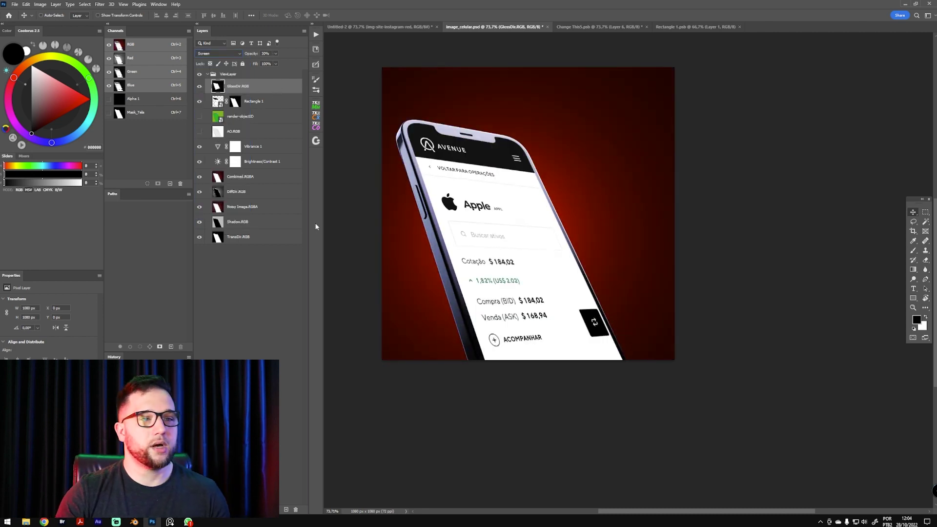
key(4)
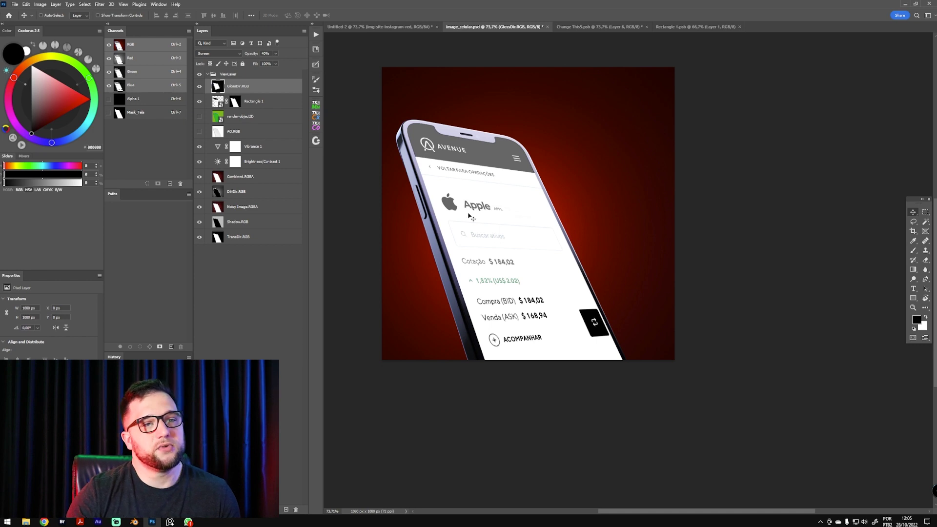
drag(537, 284, 537, 265)
drag(498, 207, 504, 239)
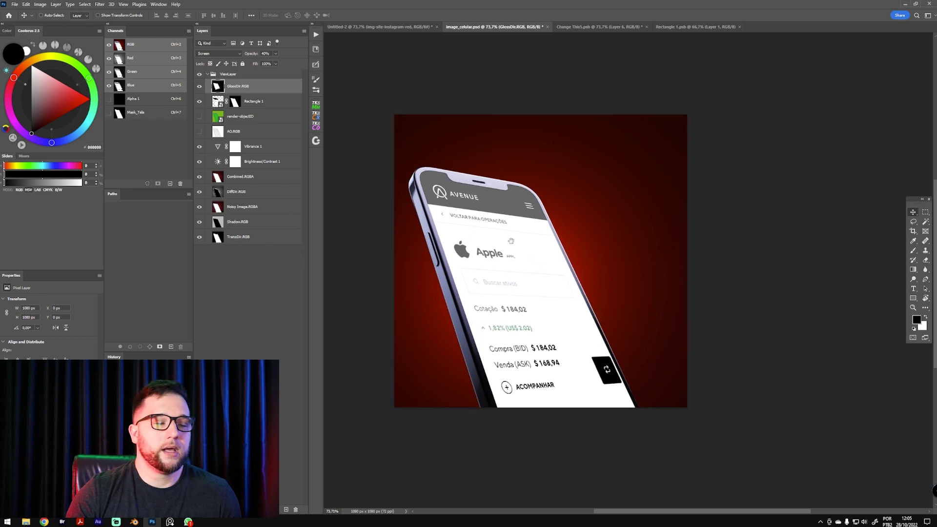
mouse_move(434, 263)
mouse_down()
mouse_move(432, 231)
mouse_move(444, 253)
mouse_up()
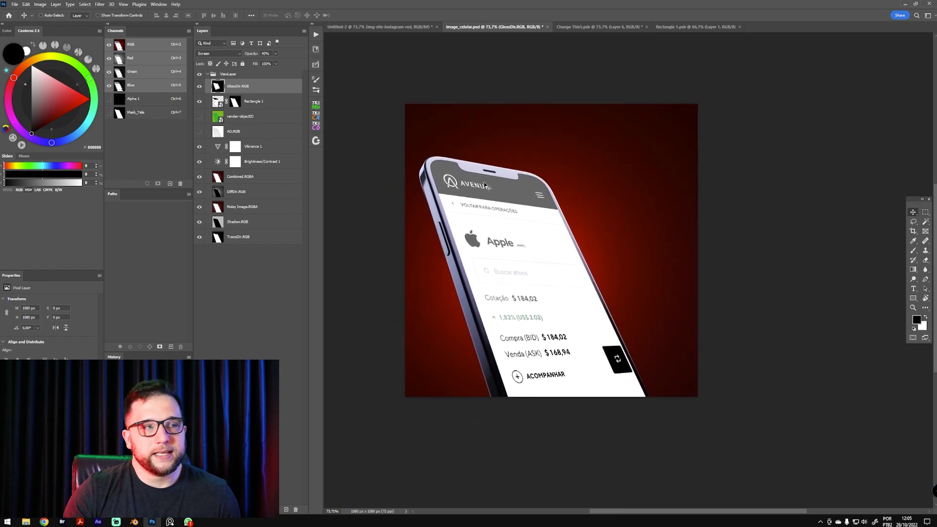
click(249, 129)
click(249, 128)
click(235, 77)
click(238, 117)
click(234, 88)
shift+click(240, 100)
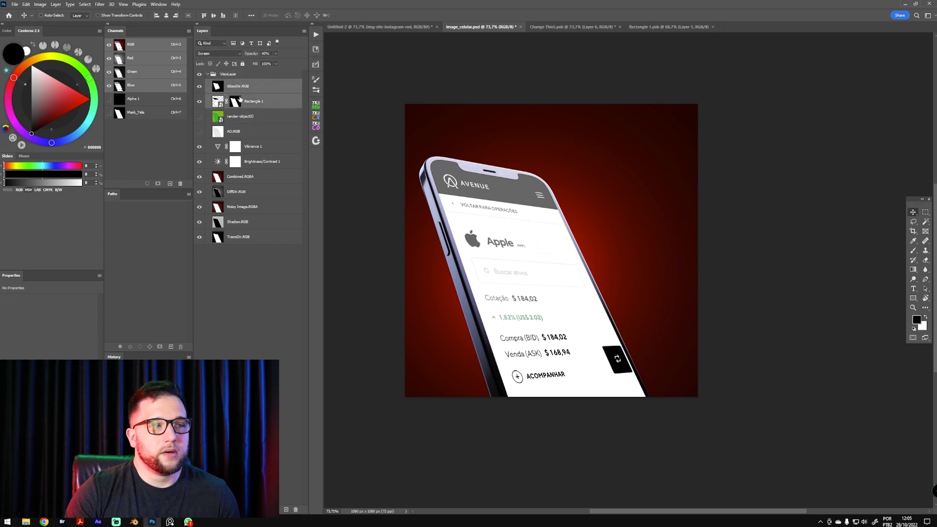
click(238, 118)
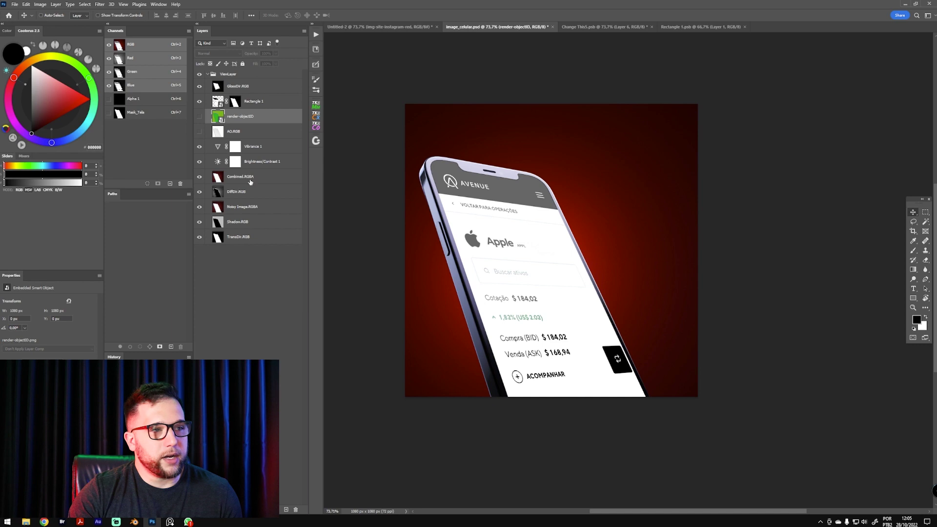
Group the DiffDir, Noisy Image, Shadow and TransDir passes with a GlossDir.RGB copy above the ViewLayer group, and hide the new group
click(247, 192)
shift+click(250, 237)
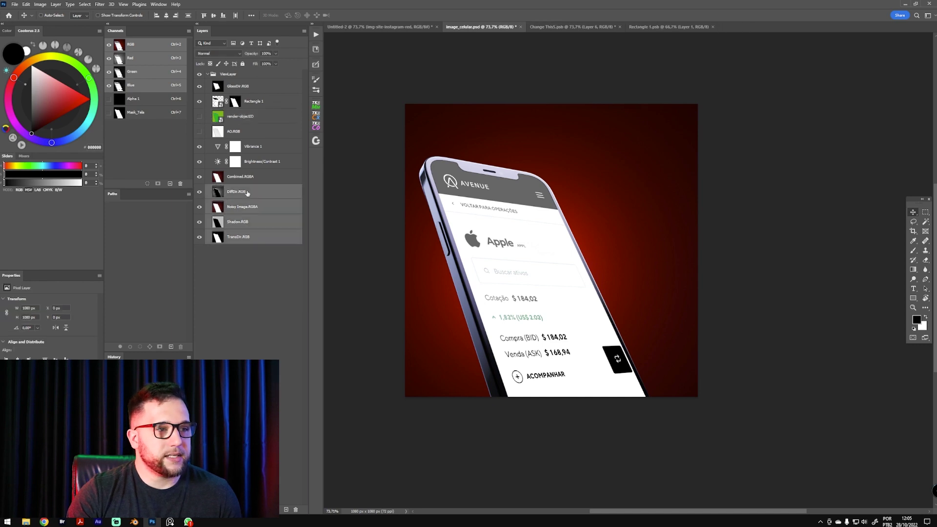
drag(247, 195, 246, 72)
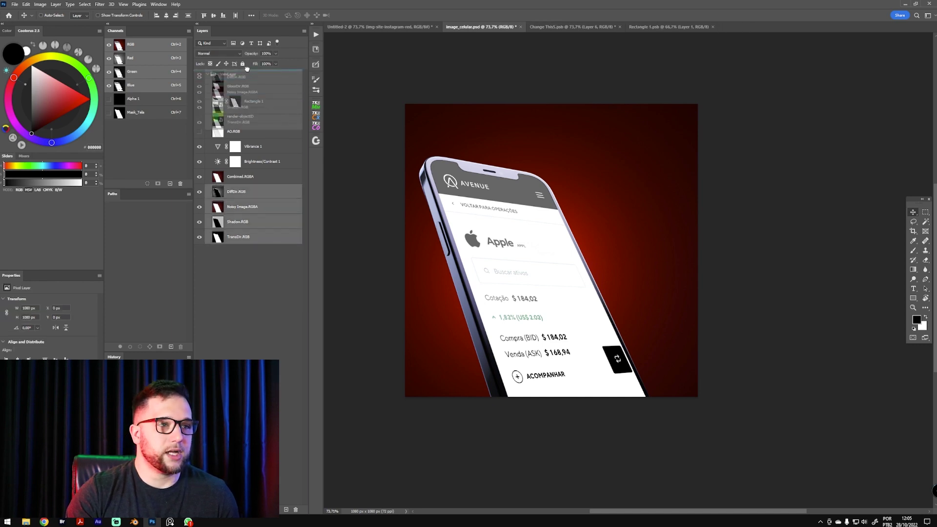
drag(243, 147, 251, 74)
shift+click(240, 140)
key(ctrl+g)
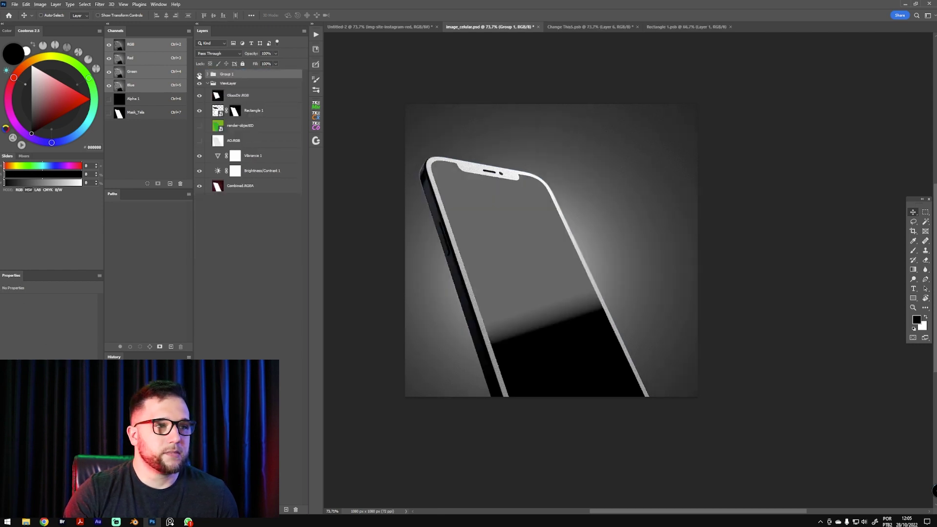
click(199, 75)
Rename the new passes group as Render Passes and the ViewLayer group as Imagem Base
text(Render)
key(Return)
double_click(227, 74)
text(Passes)
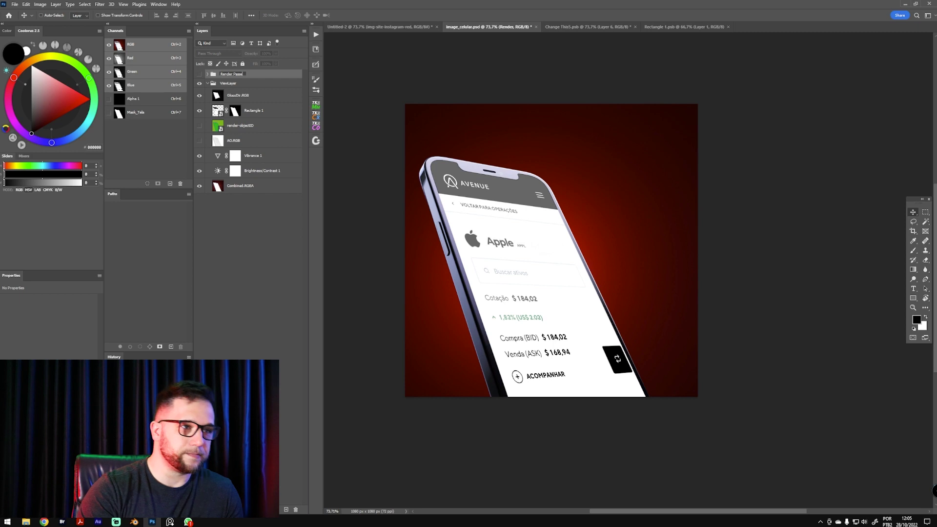
key(Return)
double_click(229, 83)
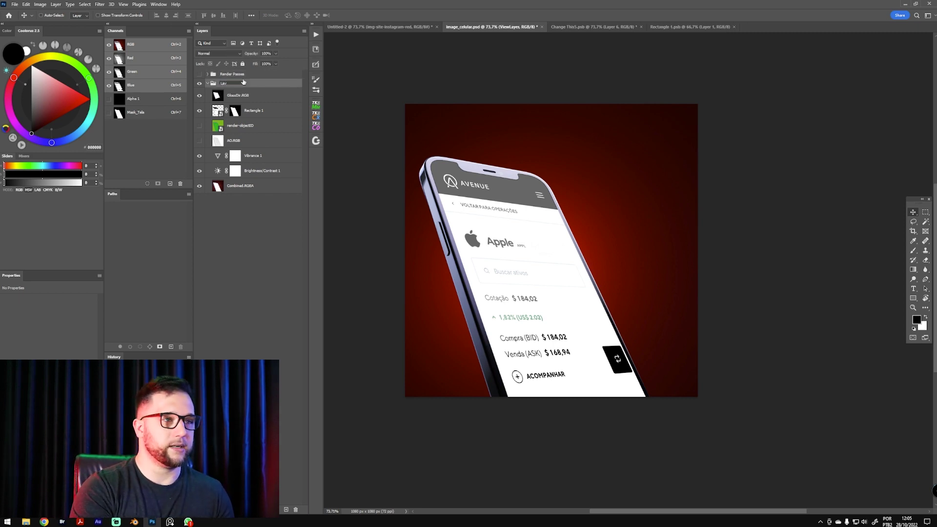
text(Imagem Base)
key(Return)
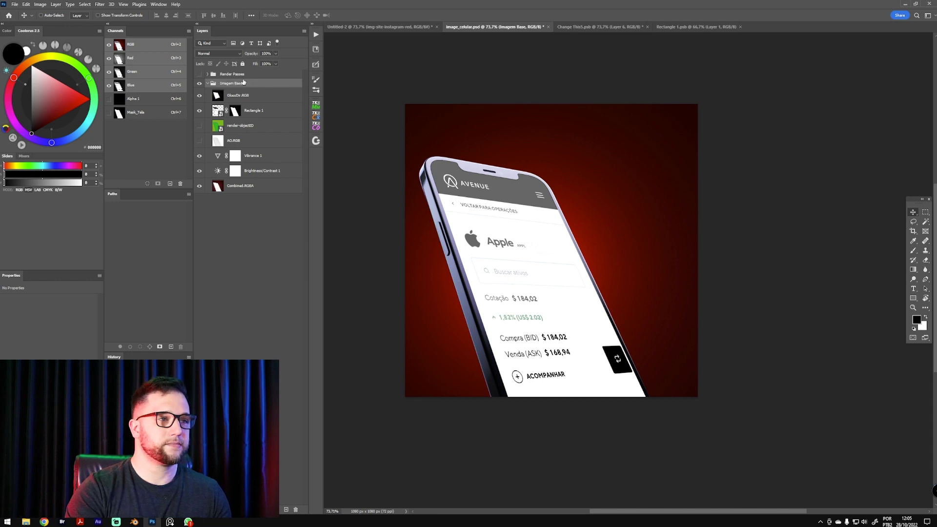
Move the AO.RGB and render-objectID layers from Imagem Base into the Render Passes group
click(233, 189)
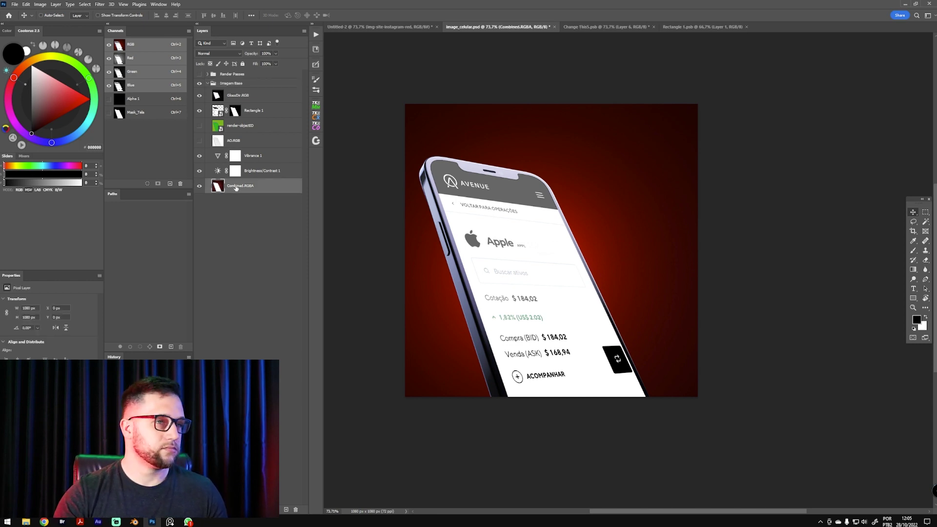
click(230, 140)
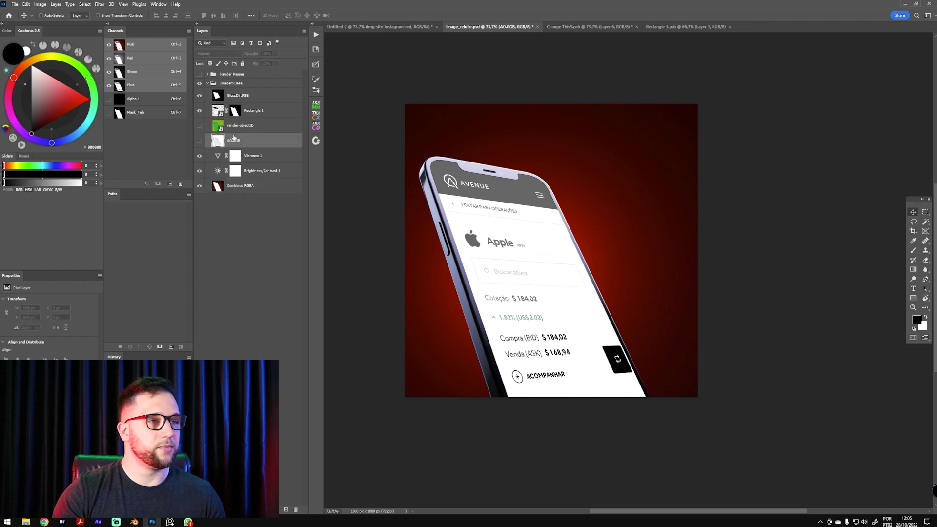
shift+click(245, 126)
drag(244, 126, 232, 74)
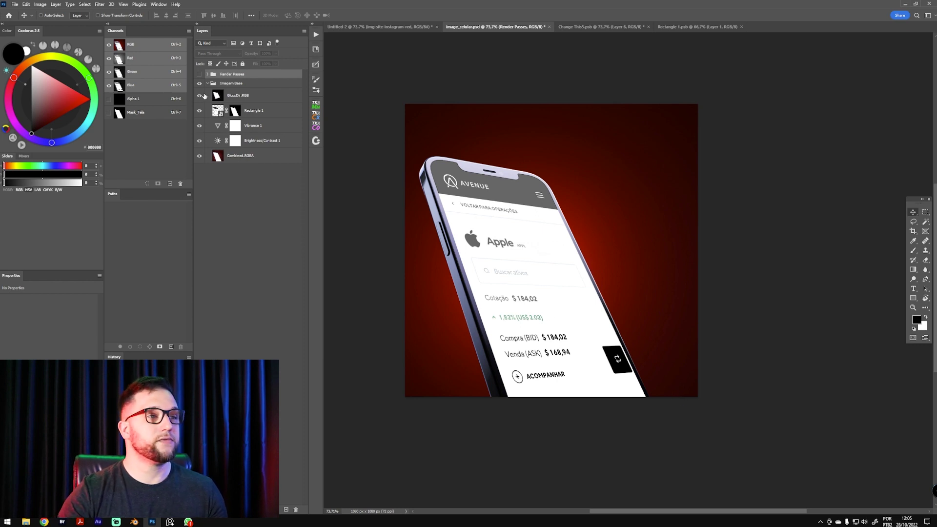
click(214, 85)
click(236, 157)
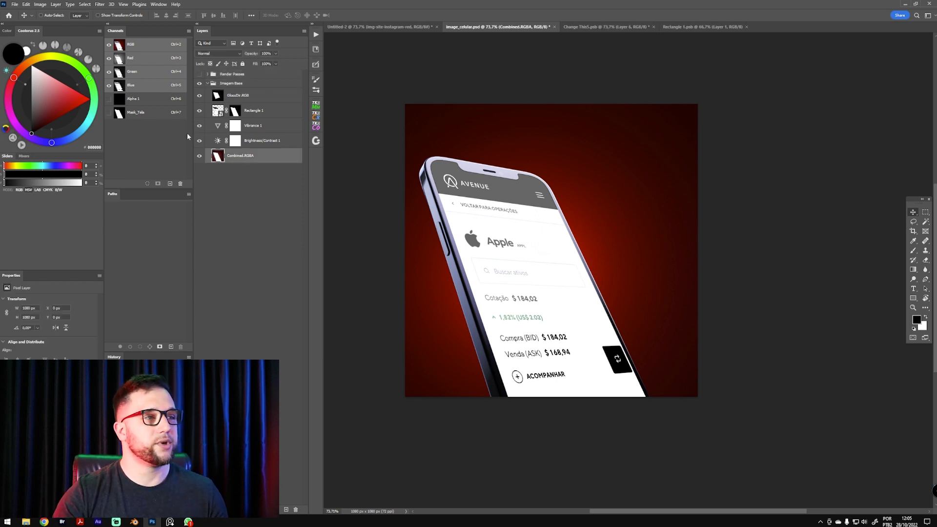
Show the render-objectID layer in the Render Passes group and select its background around the phone with the Magic Wand
click(209, 76)
click(208, 74)
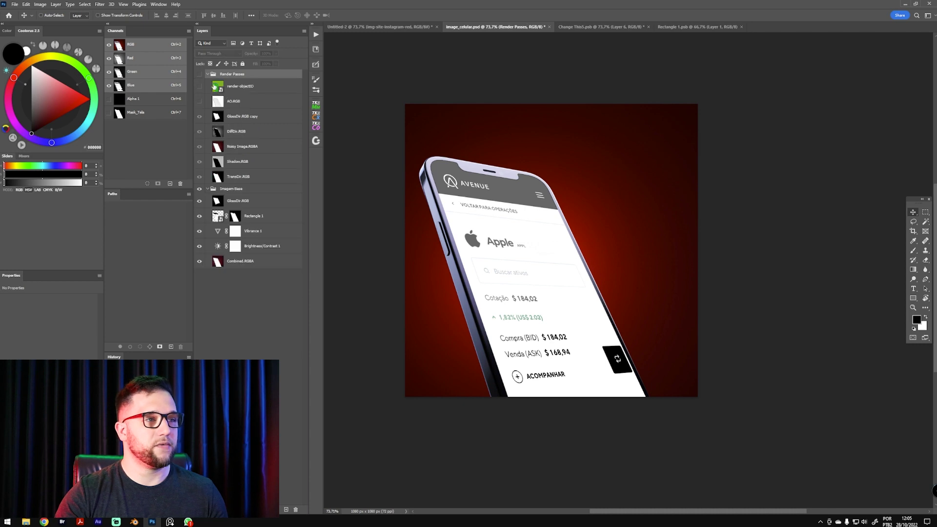
click(247, 89)
click(199, 86)
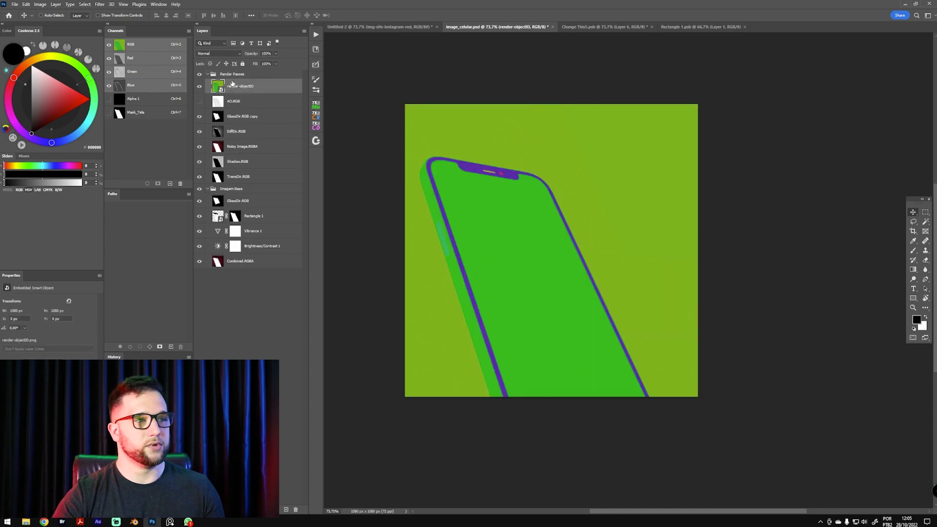
key(w)
click(628, 153)
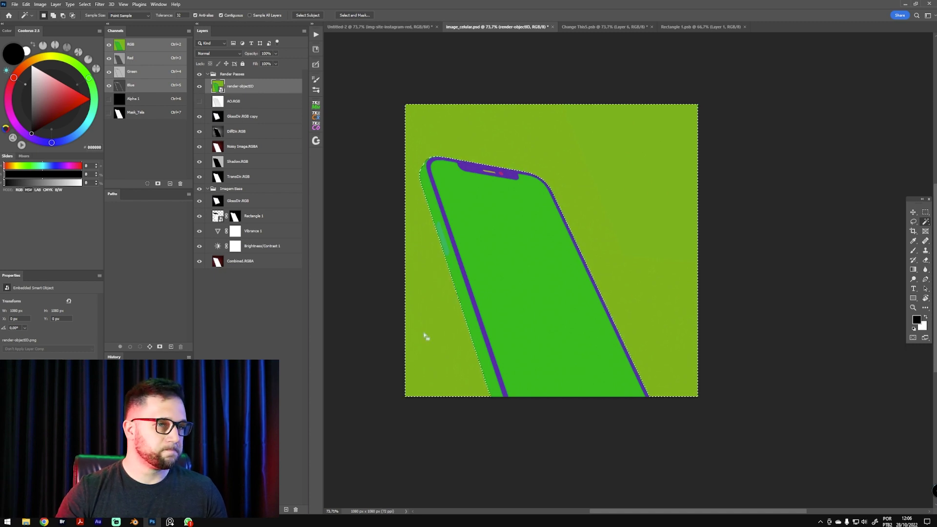
Rename the Combined.RGBA layer as Base and hide all the pass layers in the Render Passes group
click(241, 261)
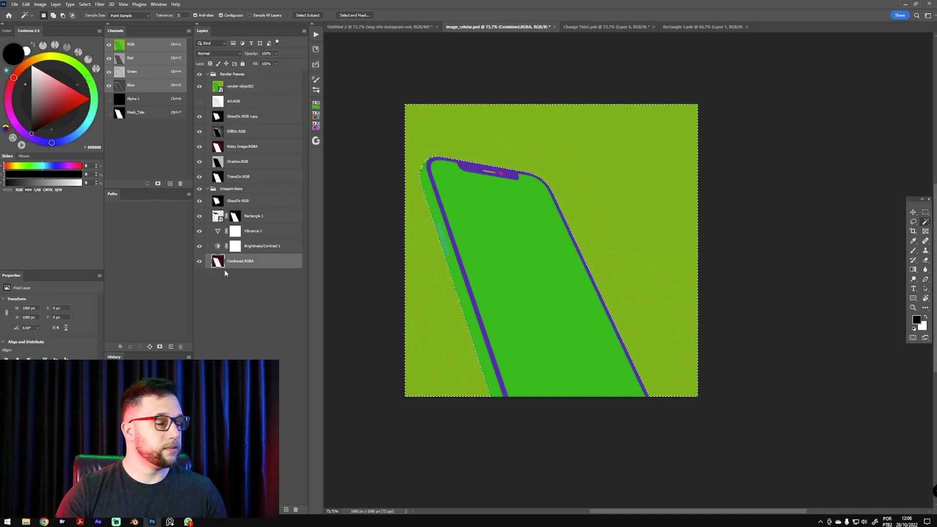
click(200, 87)
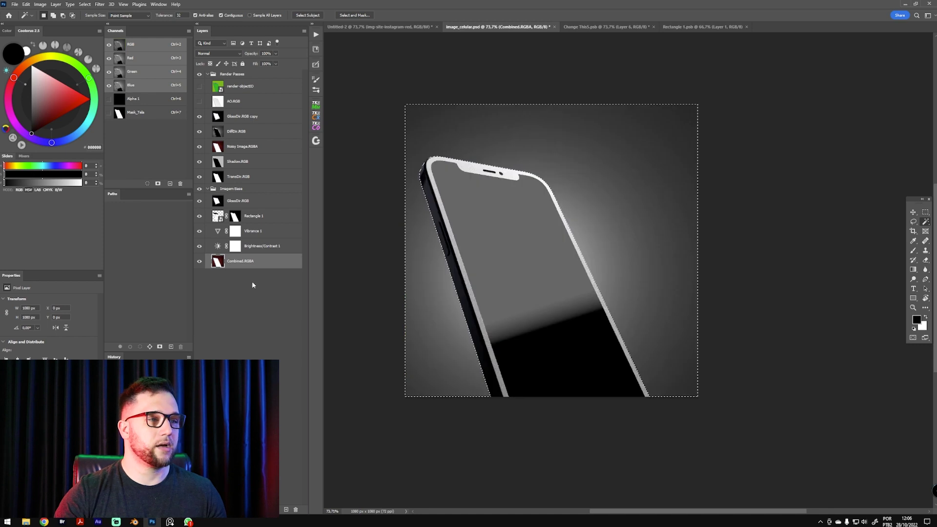
double_click(241, 261)
text(Base)
key(Return)
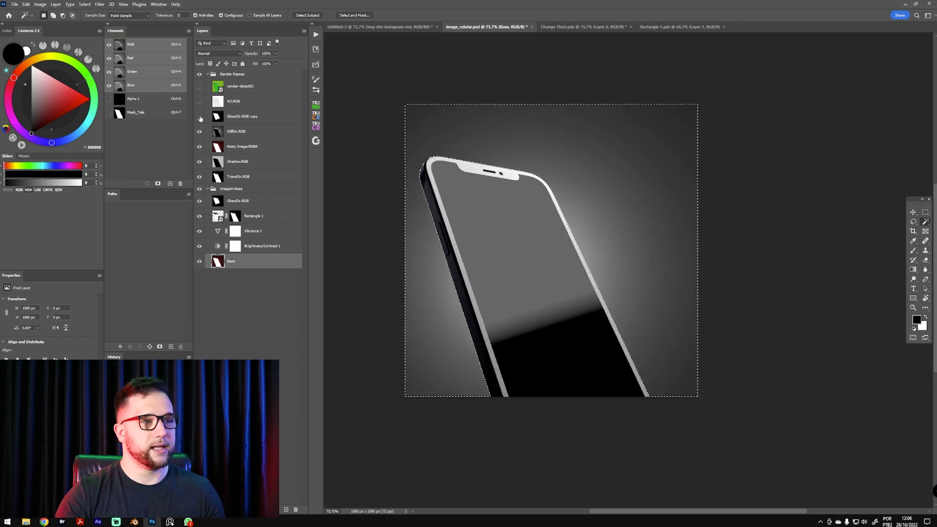
click(199, 177)
click(208, 73)
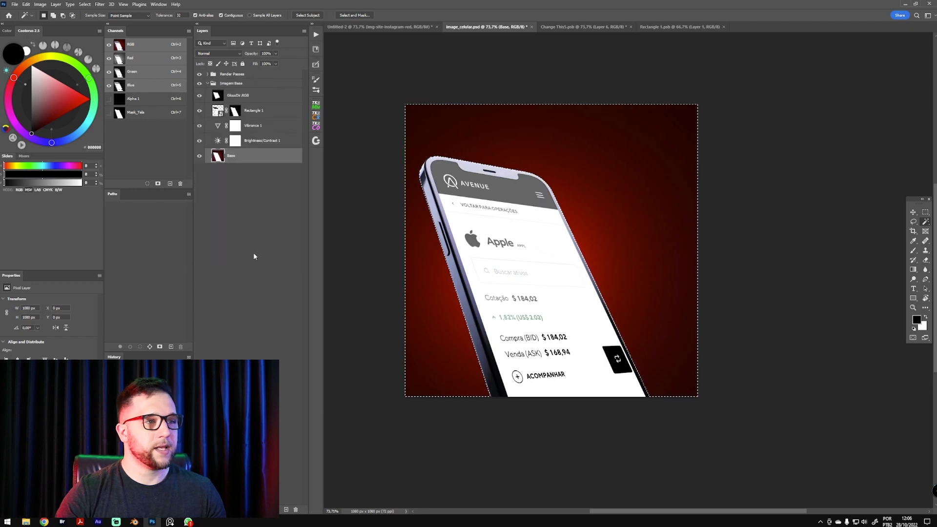
Mask the Base layer to the selected background, preview the mask inverted and restore it, and hide the layers above Base
click(257, 509)
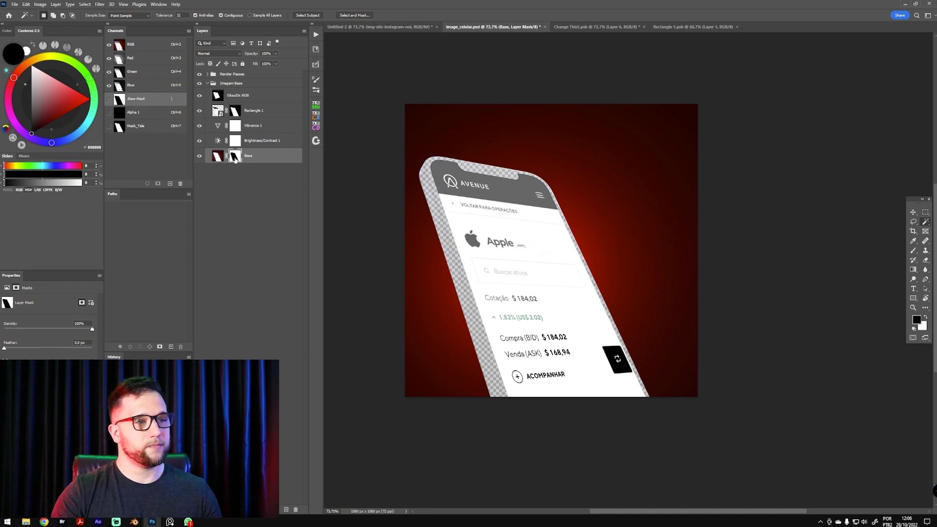
key(ctrl+i)
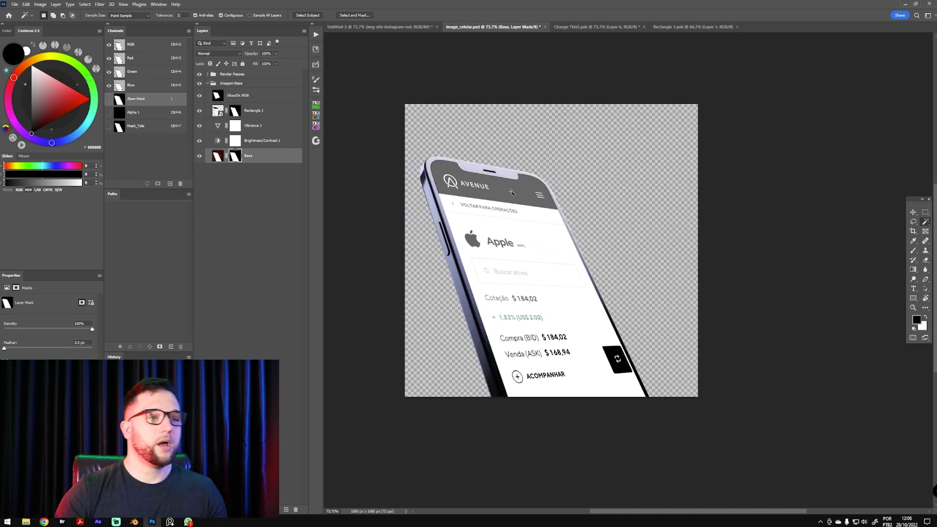
key(v)
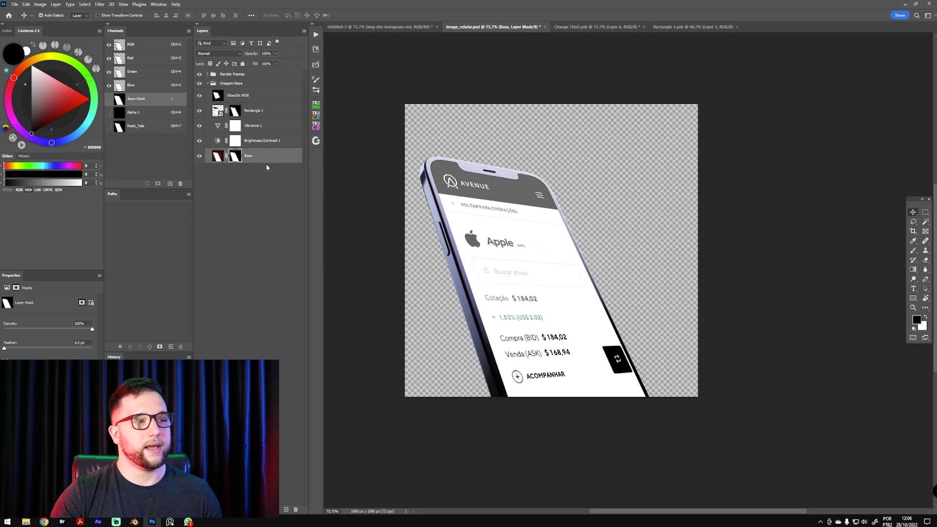
key(ctrl+i)
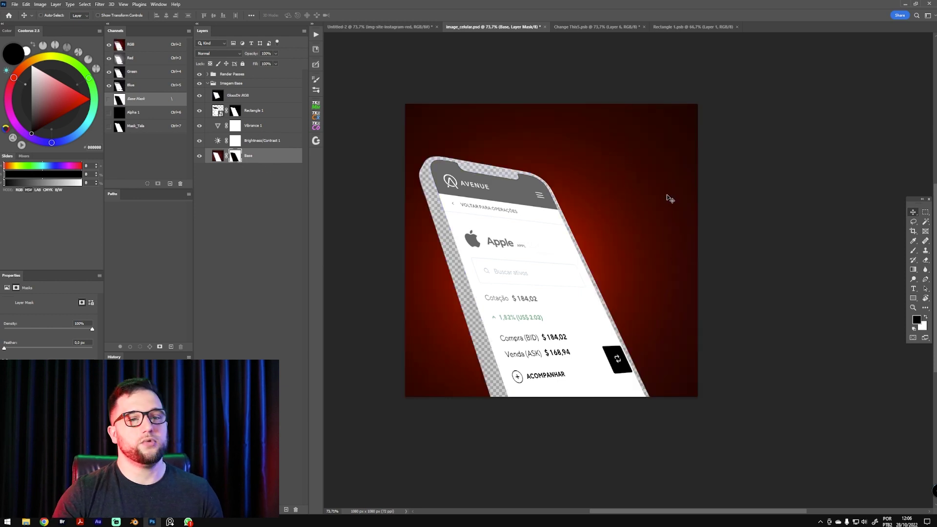
drag(199, 95, 200, 146)
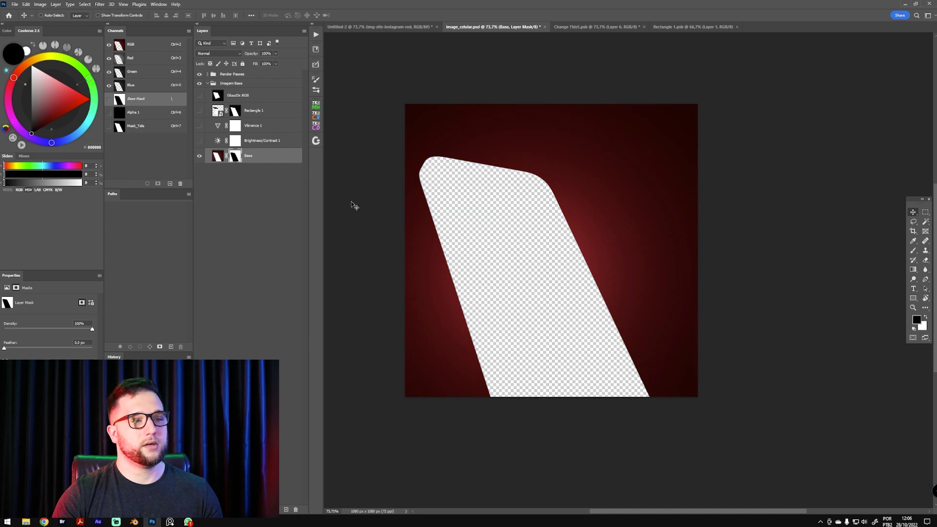
Invert the Base layer's mask so it keeps only the phone, and show the layers above Base again
drag(199, 96, 200, 141)
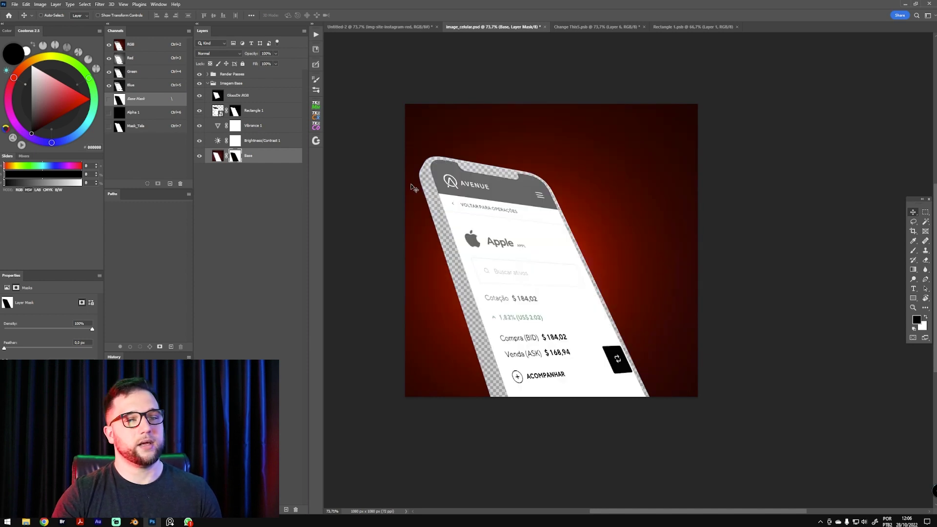
drag(199, 96, 200, 156)
click(200, 156)
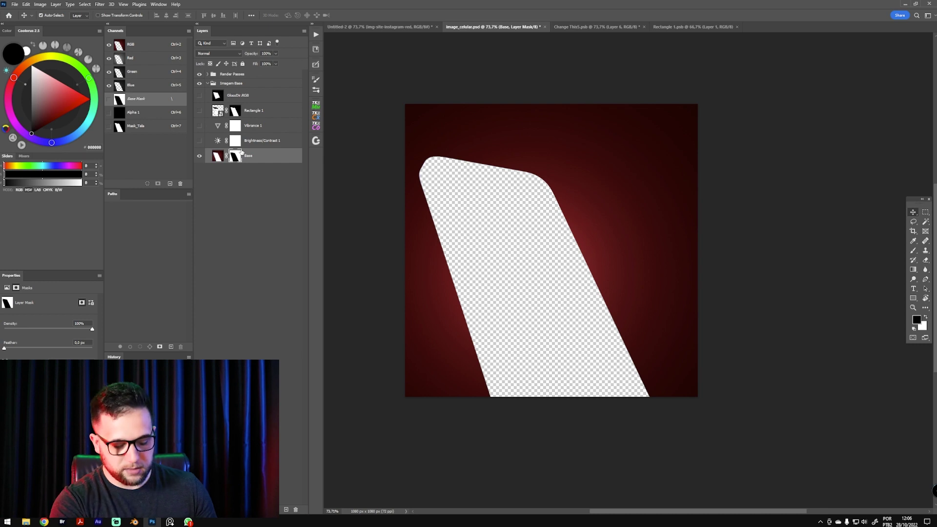
key(ctrl+i)
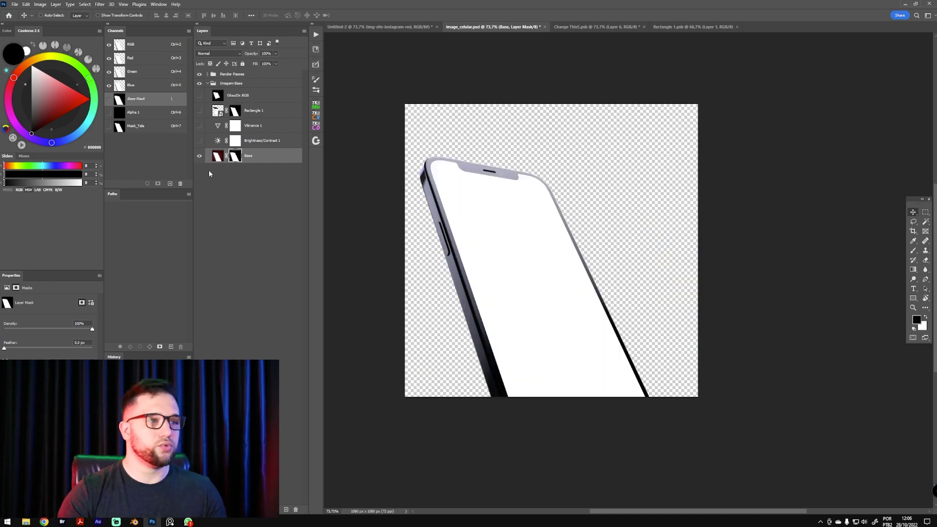
drag(202, 99, 211, 143)
Compare the image with and without the GlossDir.RGB layer, and copy the Rectangle 1 mask onto that layer
click(230, 97)
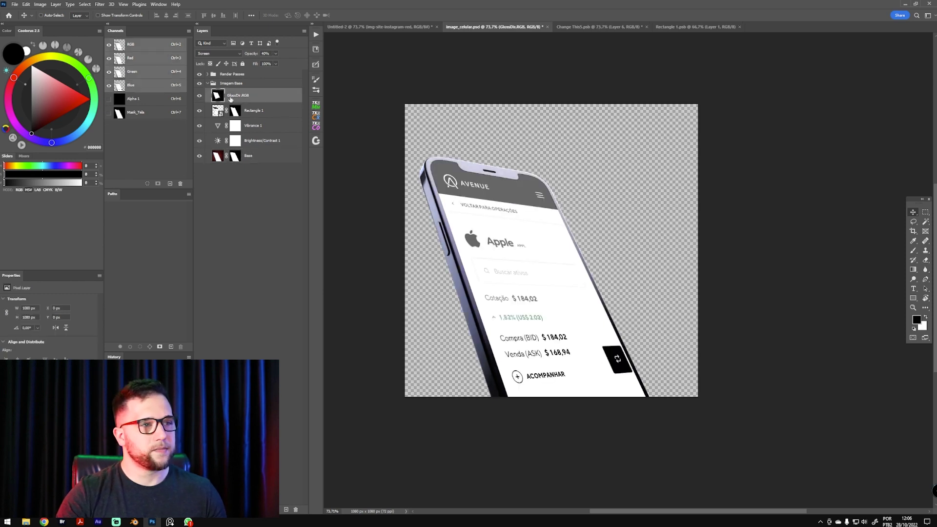
click(199, 96)
click(199, 96)
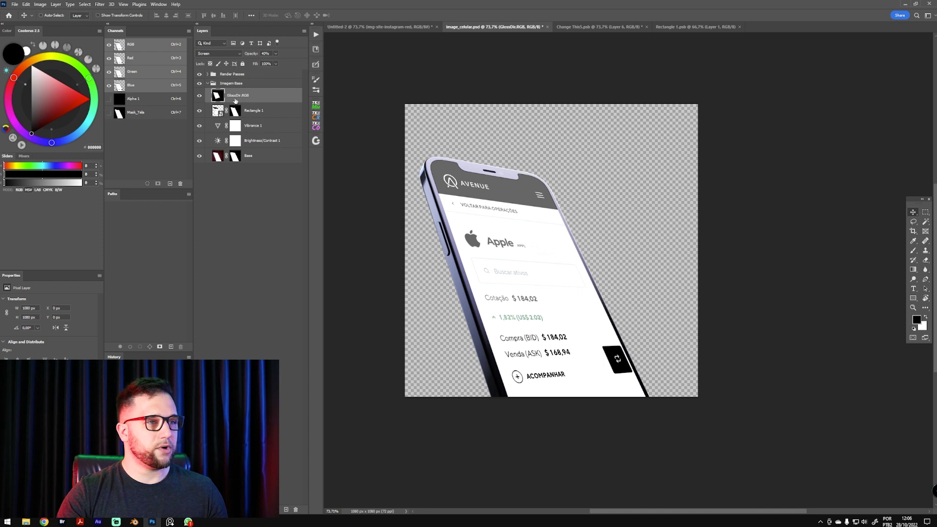
alt+drag(236, 112, 237, 96)
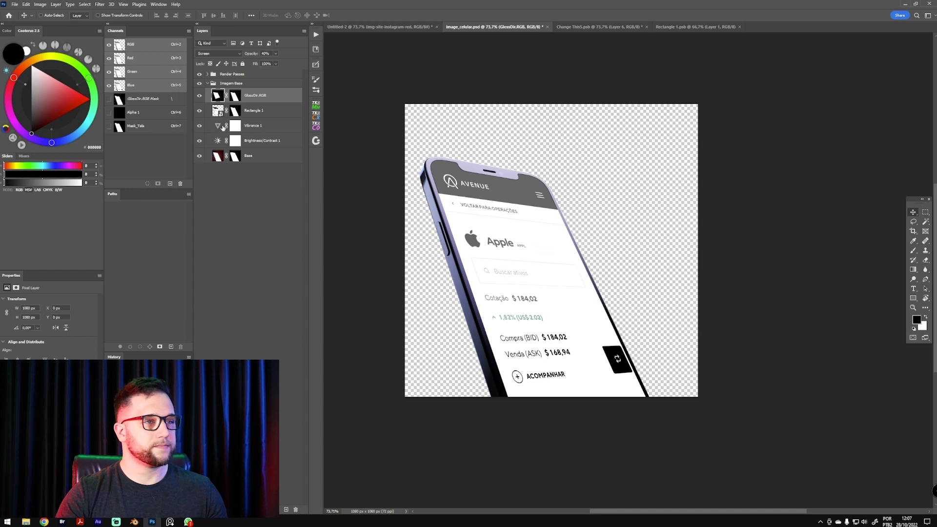
Create a new group below the Imagem-Base group and name it Background
click(255, 158)
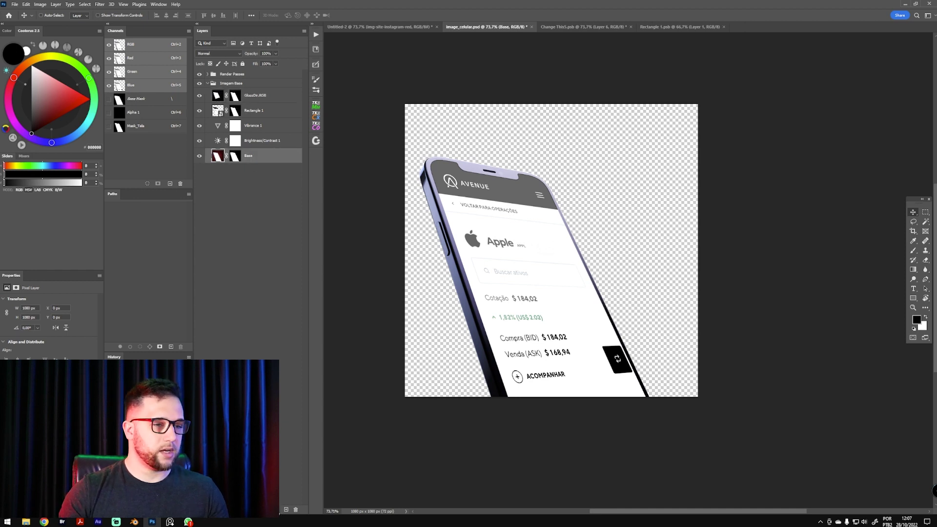
click(278, 511)
drag(238, 154, 239, 181)
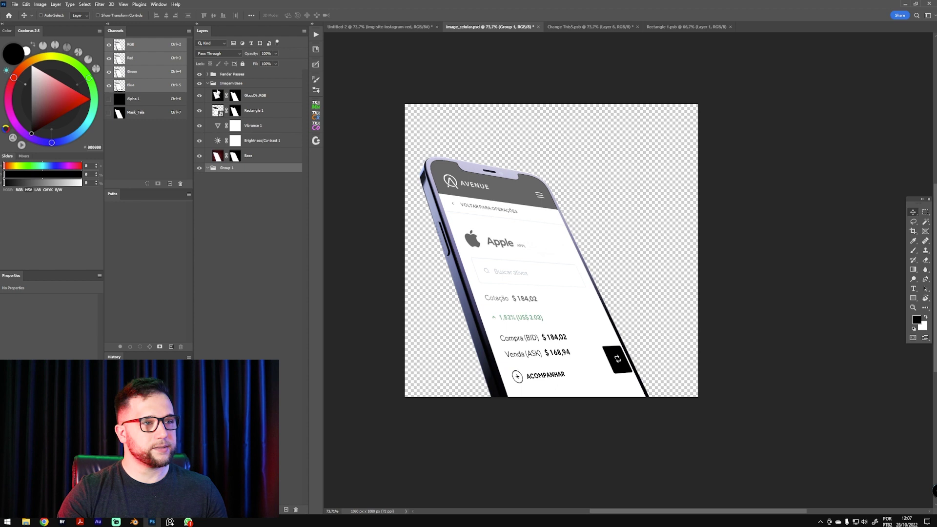
click(208, 84)
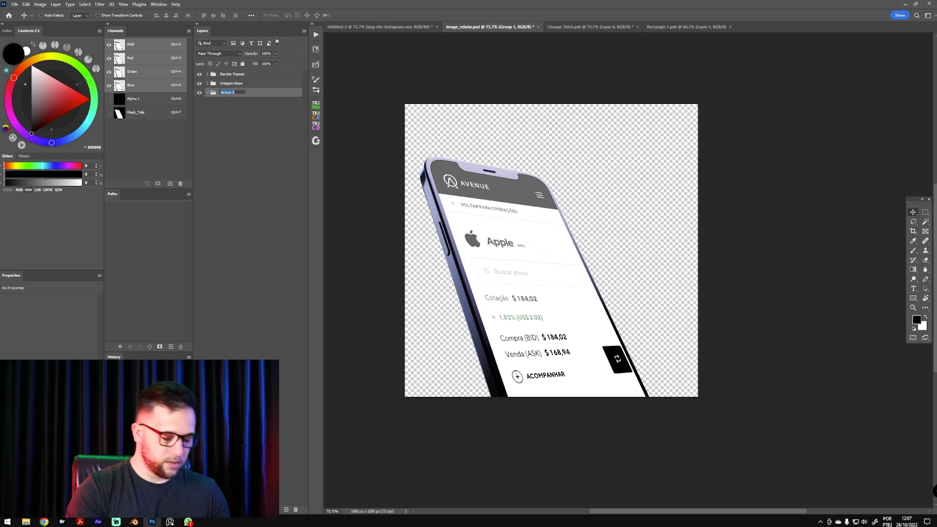
text(Backgrounnd)
key(Return)
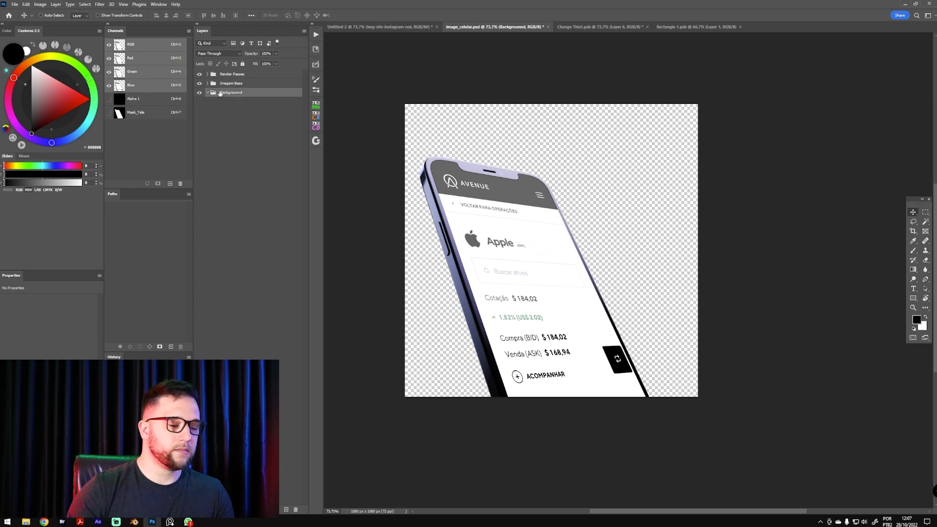
Add a Solid Color fill layer in the Background group using dark blue 31354a sampled from the phone's side frame
click(267, 510)
click(303, 383)
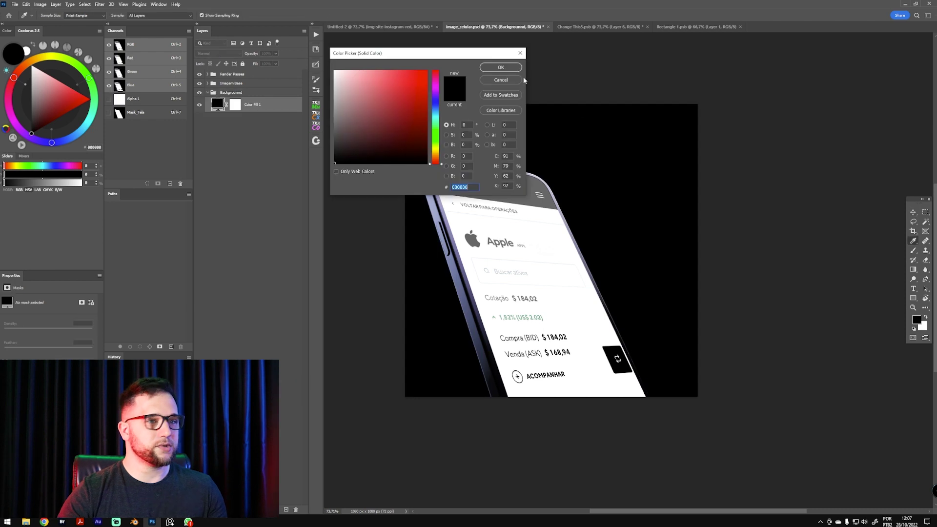
click(387, 122)
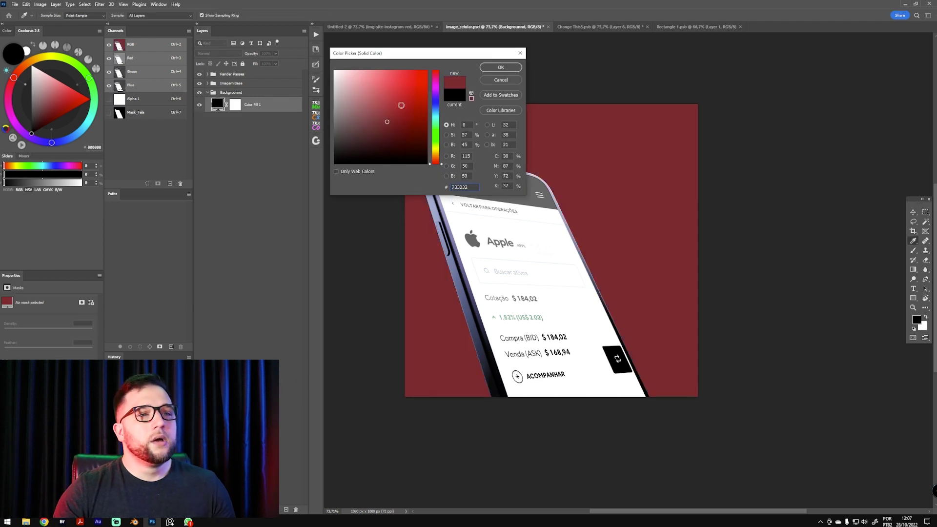
click(435, 112)
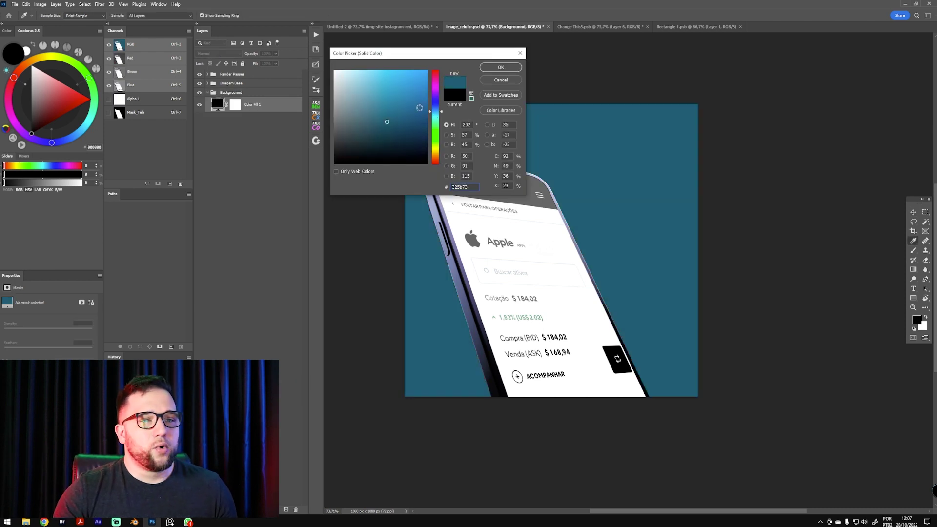
click(461, 264)
click(454, 275)
click(463, 304)
click(471, 326)
click(476, 338)
click(481, 348)
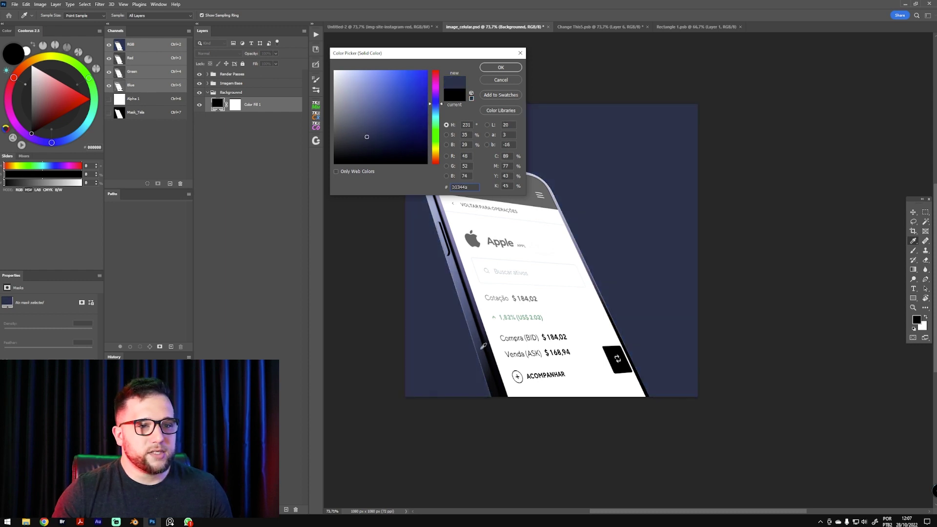
click(500, 67)
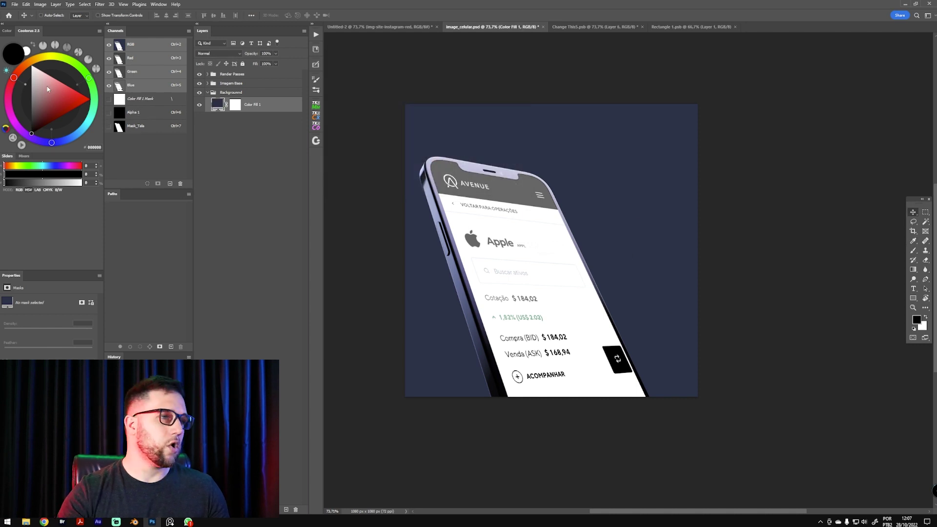
Set the foreground colour to dark blue 34384f sampled from the phone's side, and pick its opposite yellow hue on the colour wheel
click(919, 322)
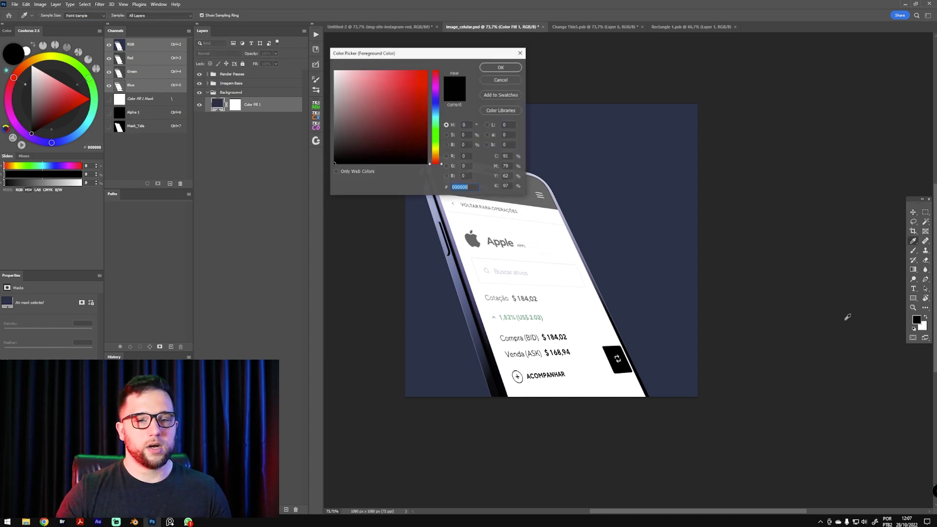
drag(475, 320, 477, 349)
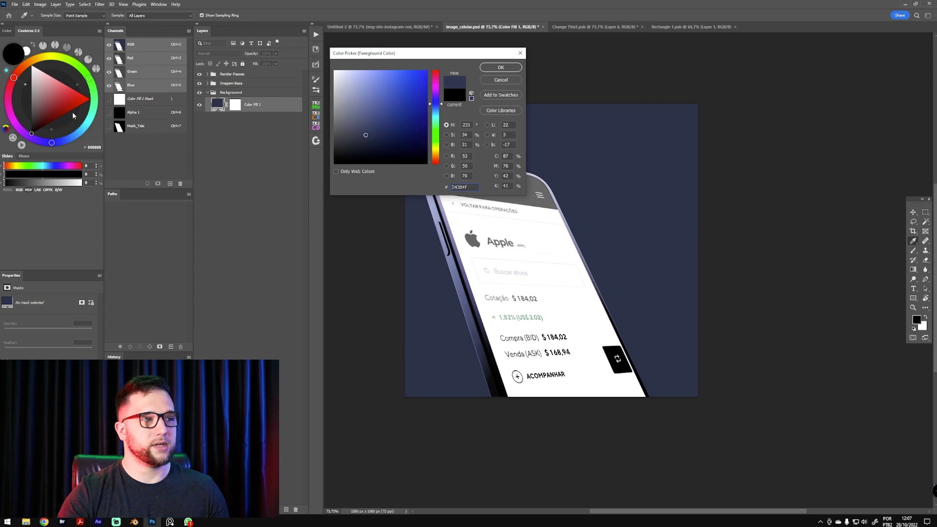
click(501, 69)
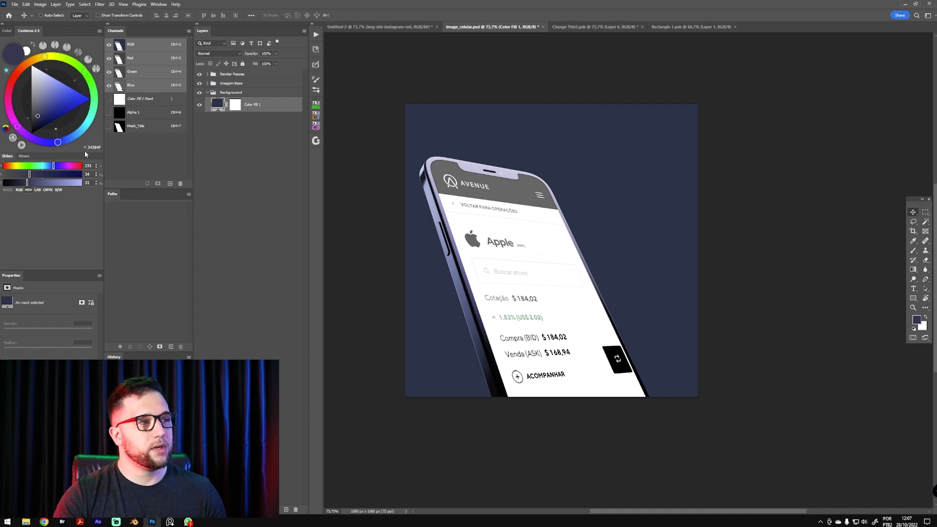
click(44, 58)
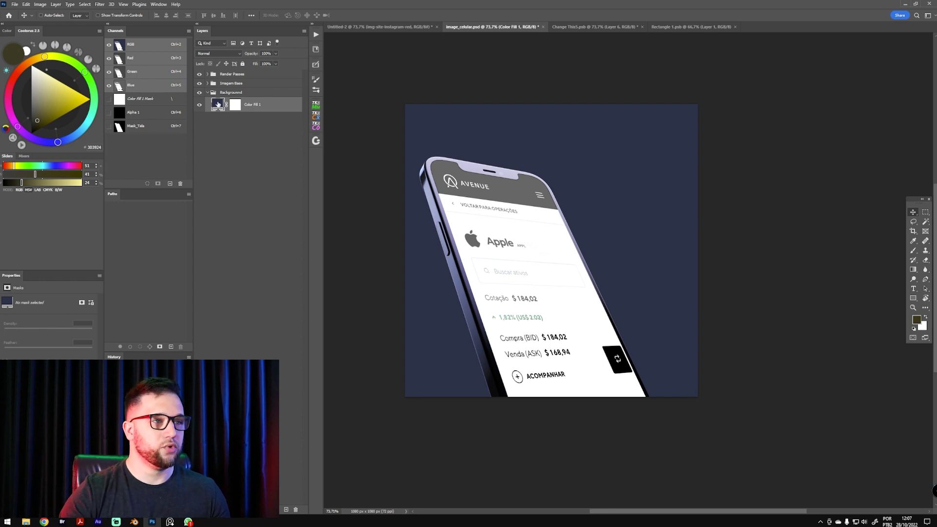
Recolour the Color Fill 1 layer to a bright, saturated yellow with a hue of 51°
double_click(218, 104)
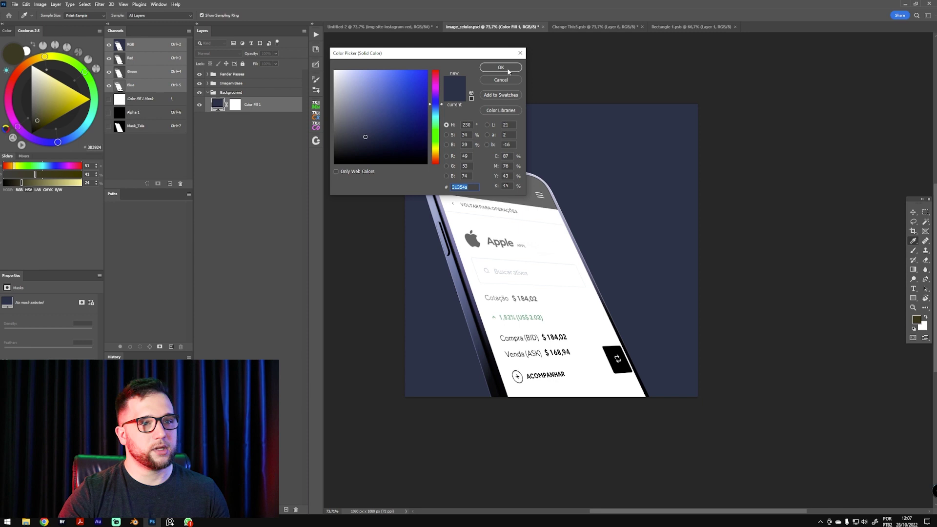
drag(436, 151, 436, 148)
click(412, 89)
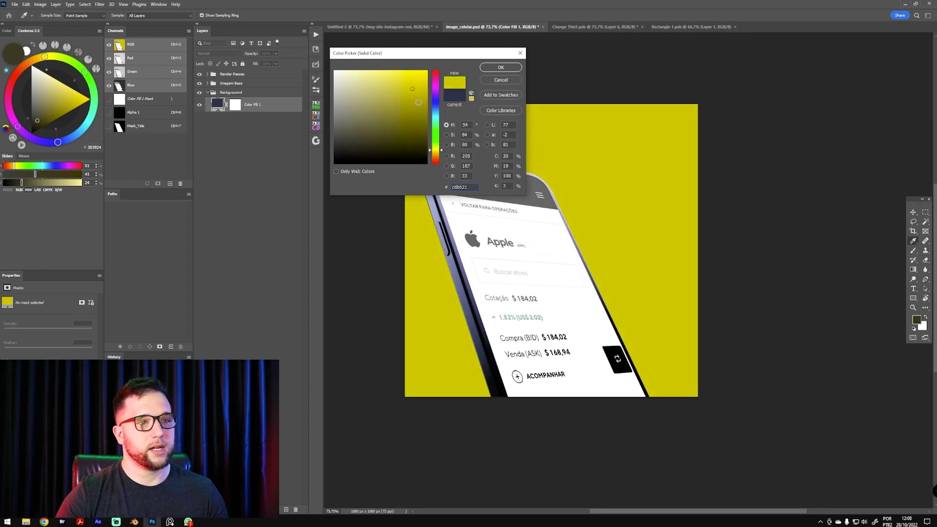
click(404, 80)
drag(436, 150, 437, 151)
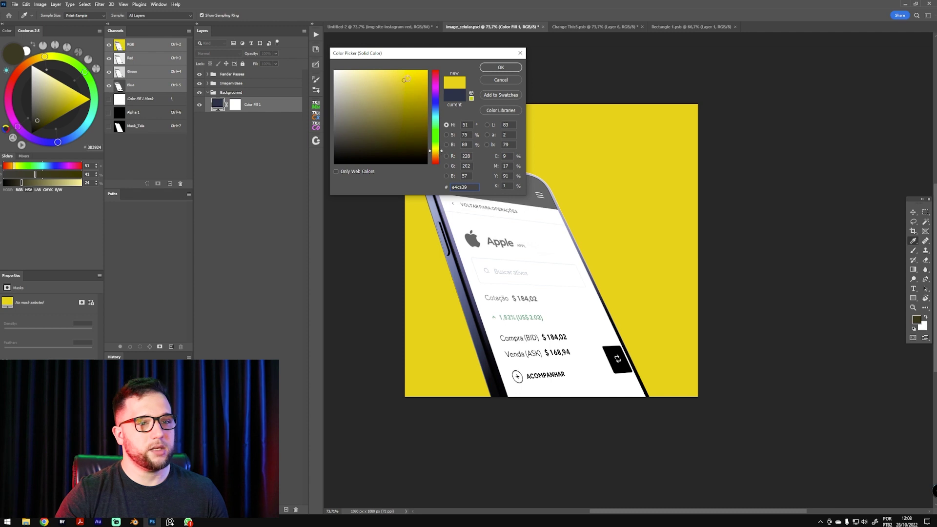
click(411, 89)
click(413, 76)
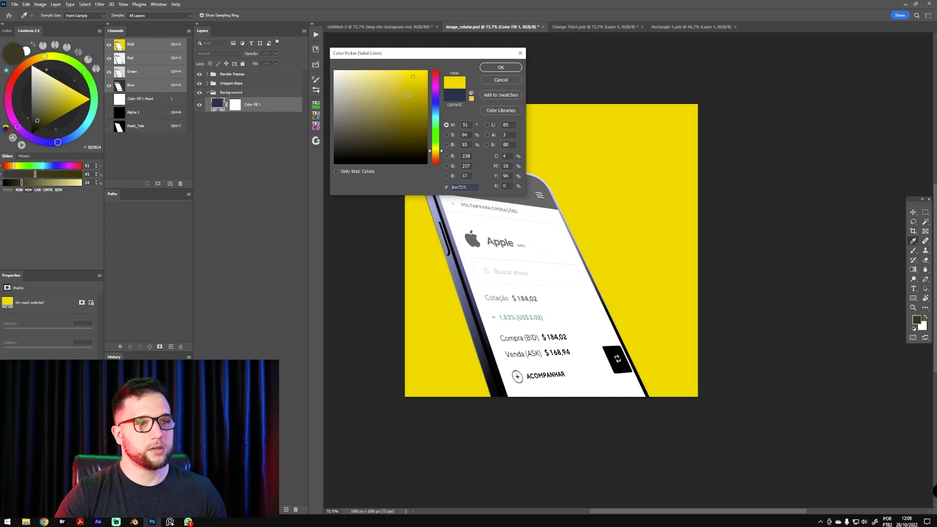
click(371, 135)
click(390, 145)
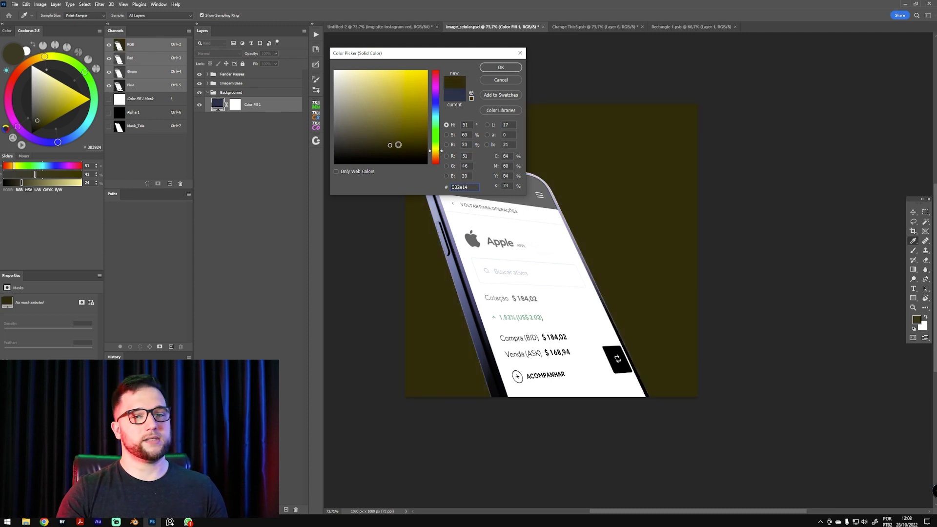
drag(403, 141, 418, 90)
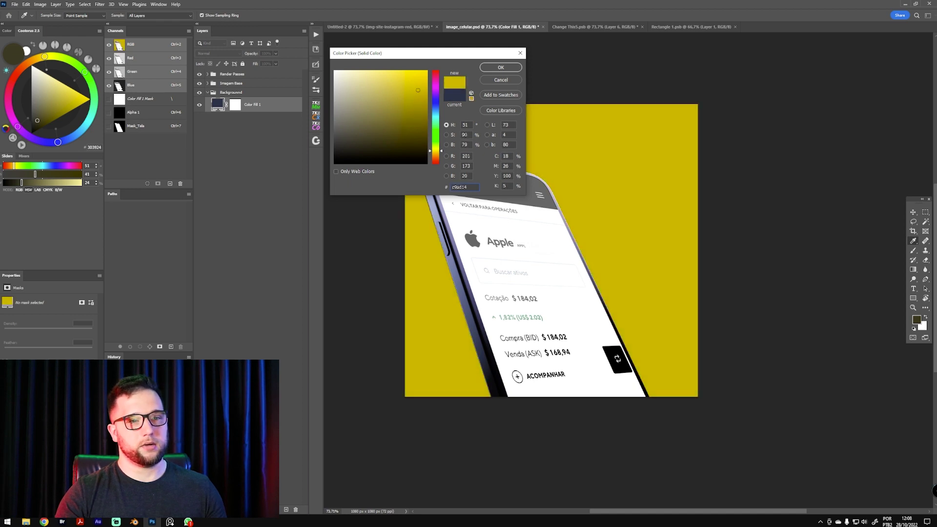
click(415, 78)
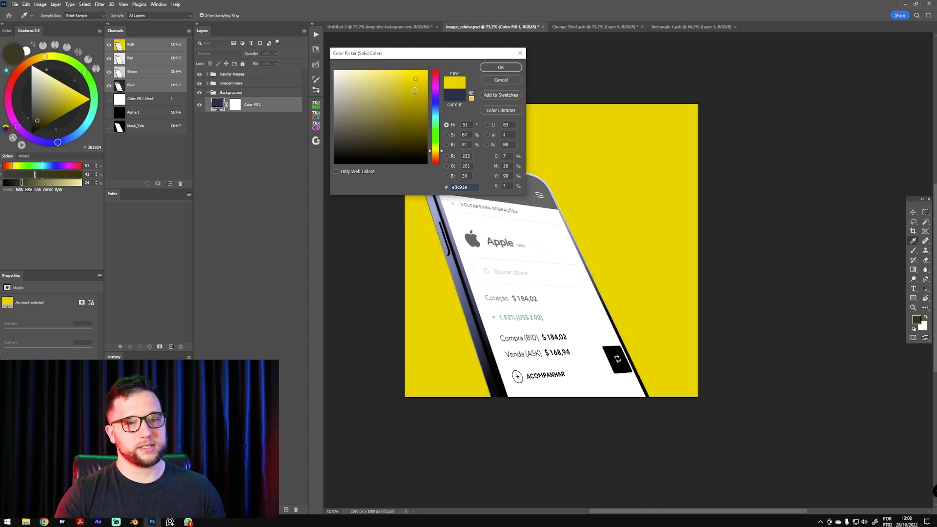
drag(418, 88, 408, 86)
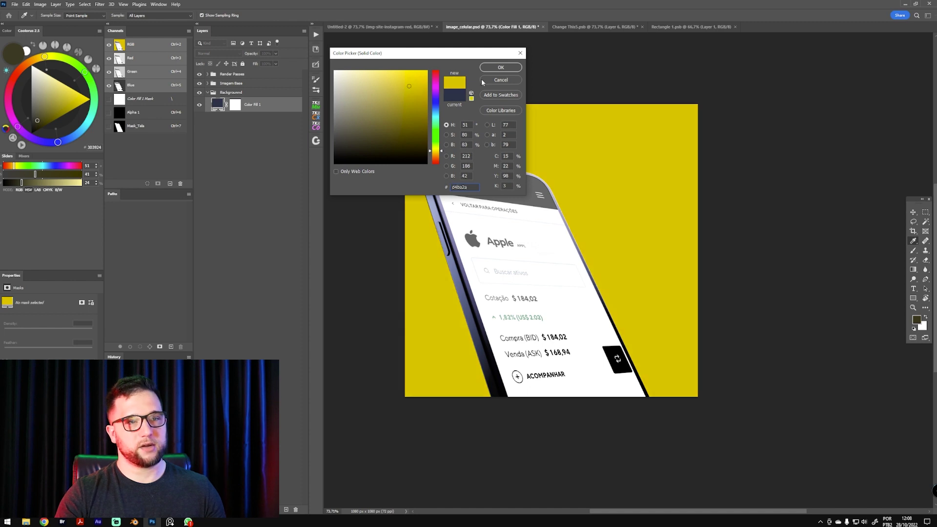
click(500, 67)
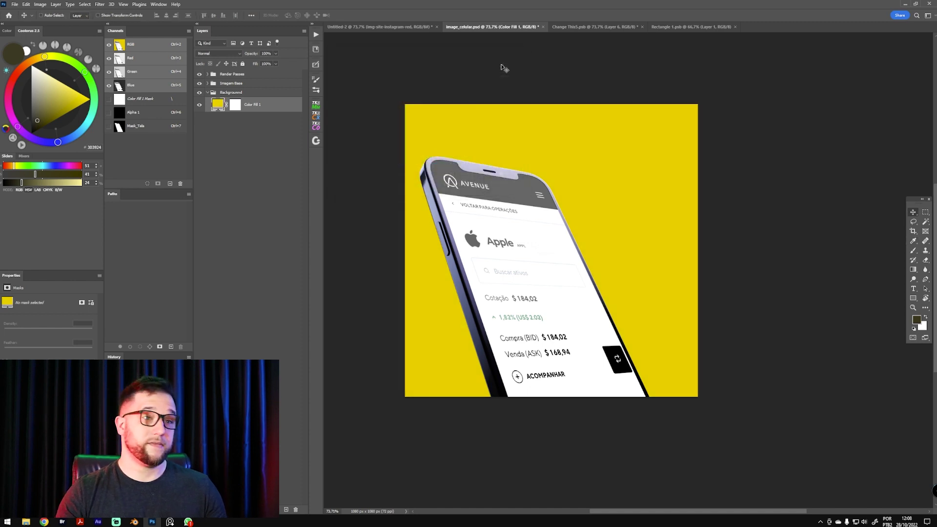
Add a Curves adjustment above Color Fill 1, raise its midtones strongly to brighten the yellow, and invert its mask to black
drag(548, 215, 538, 195)
scroll(525, 260, up, 1)
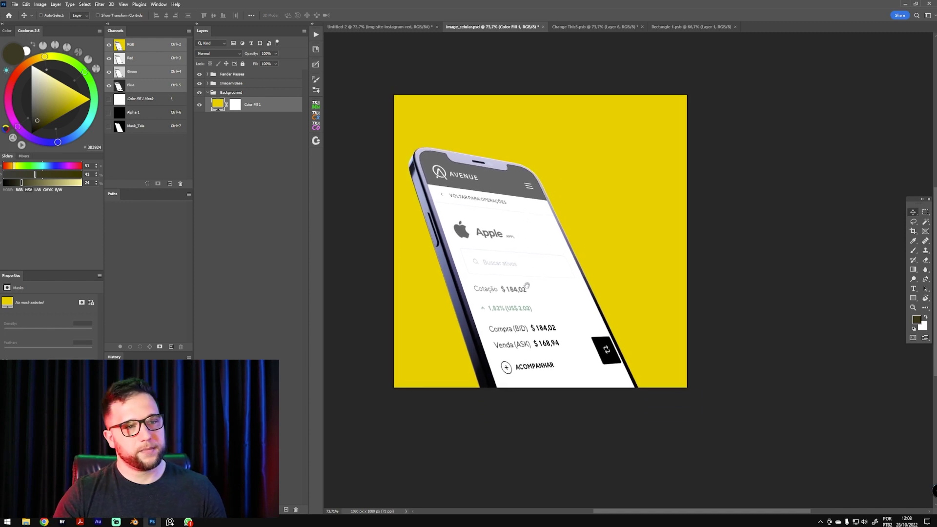
scroll(527, 244, down, 2)
drag(530, 236, 551, 238)
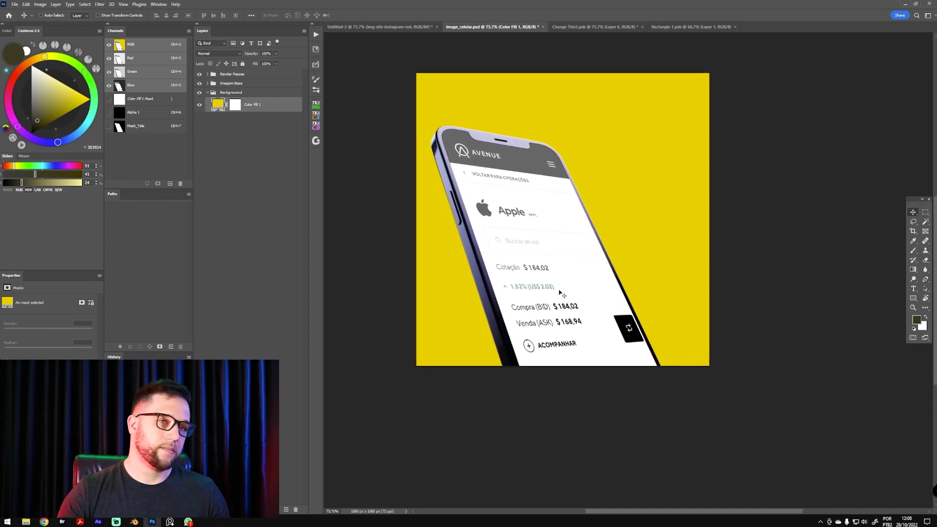
click(267, 509)
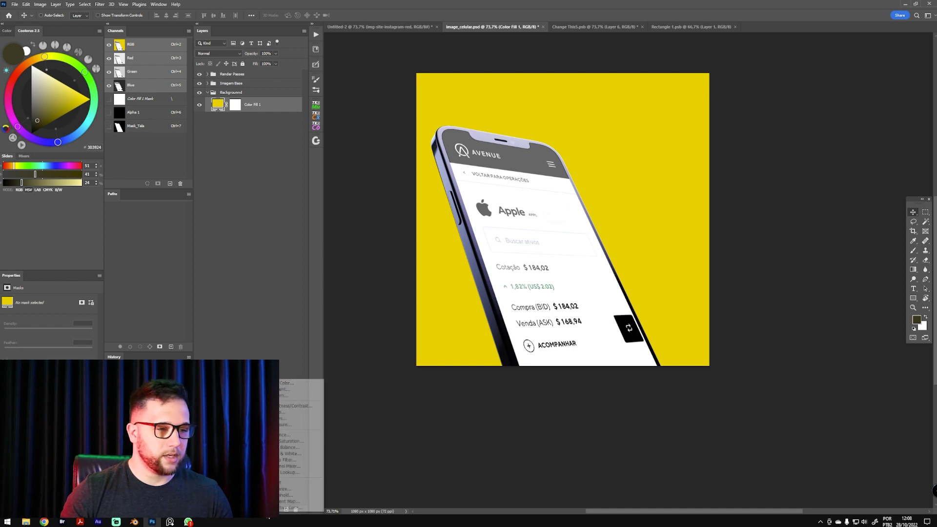
click(288, 418)
drag(49, 341, 53, 318)
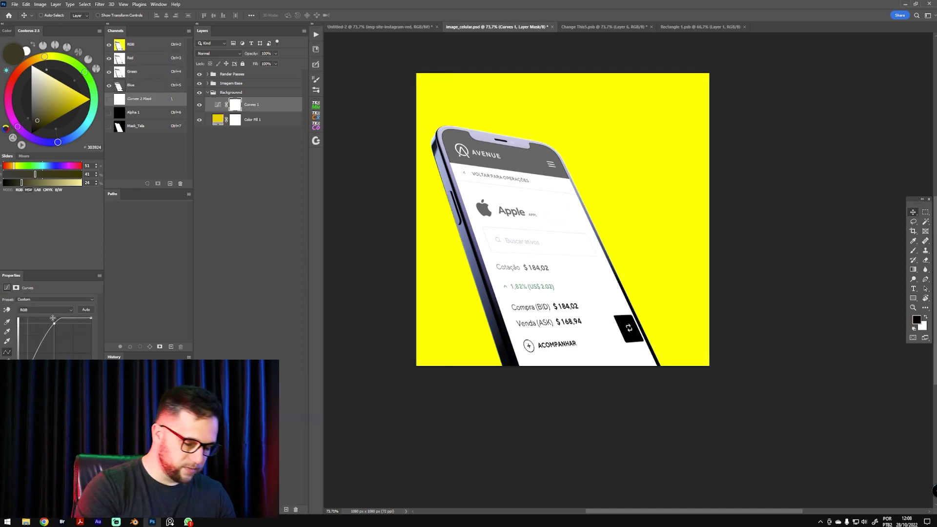
key(ctrl+i)
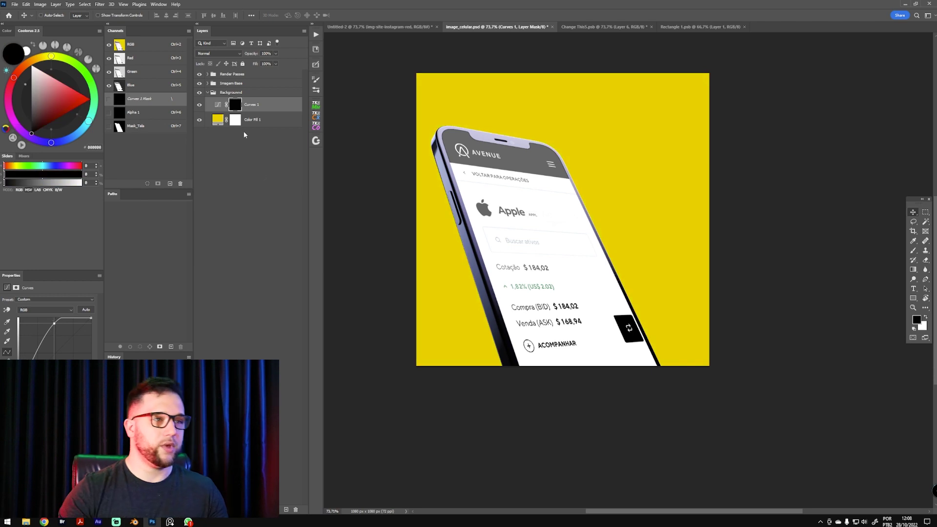
Rename the Curves adjustment layer as Brilho
double_click(250, 104)
text(Brilho)
key(Return)
Build a soft radial glow behind the phone on the Brilho mask using overlapping white gradients at 9% opacity
key(g)
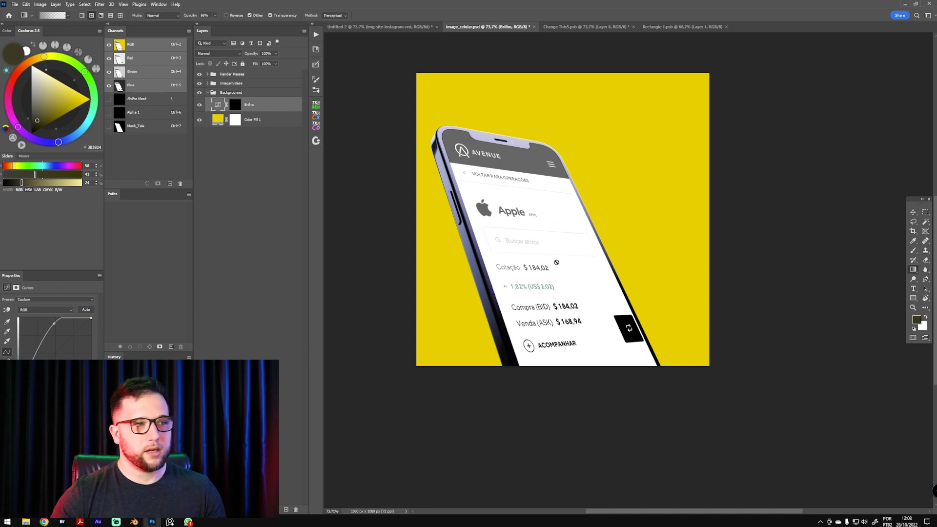
click(237, 106)
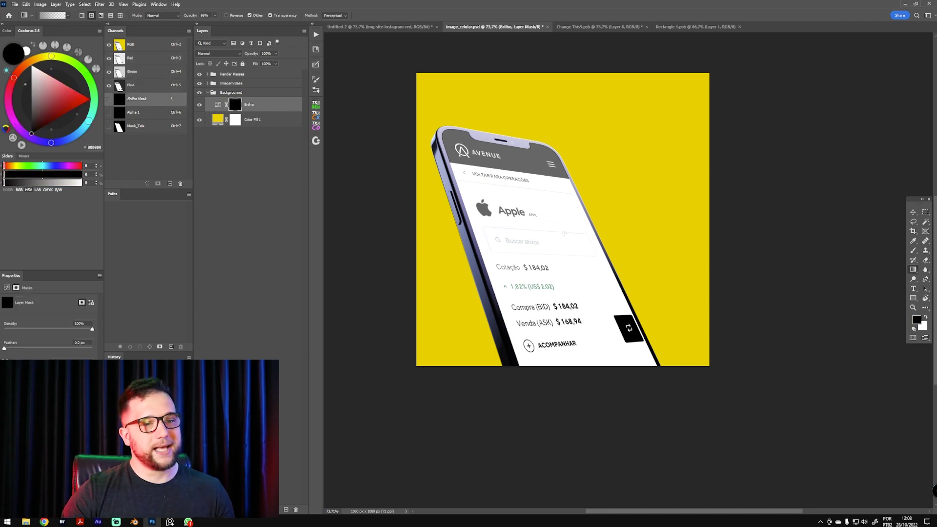
key(d)
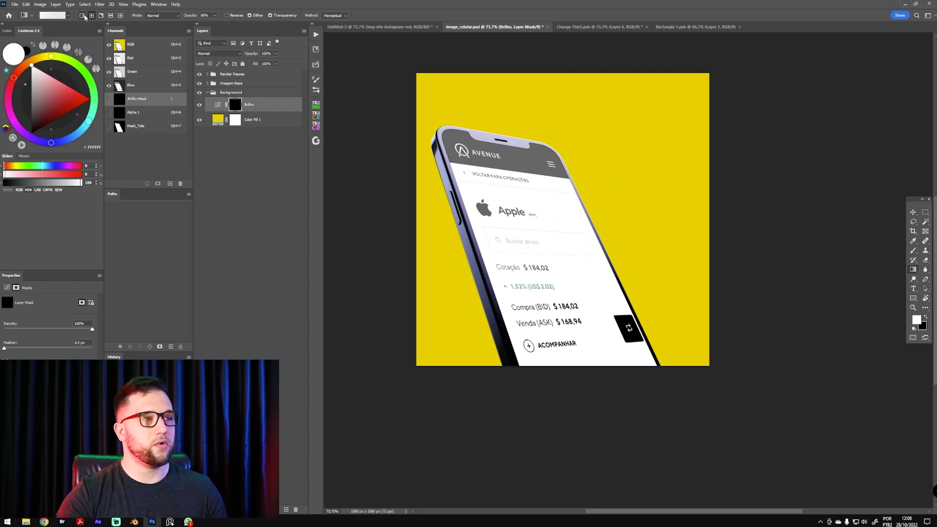
drag(178, 17, 170, 18)
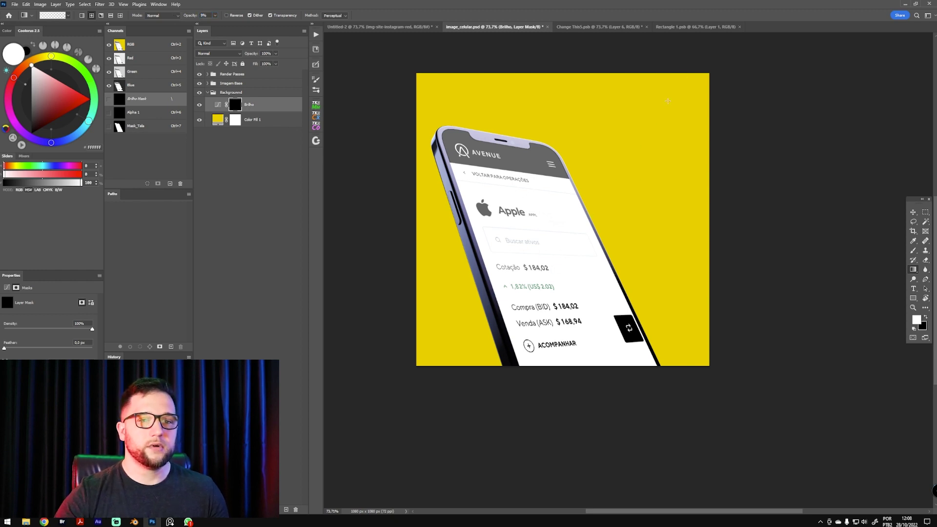
drag(559, 264, 673, 136)
drag(607, 330, 780, 234)
drag(535, 227, 575, 100)
mouse_move(505, 220)
mouse_down()
mouse_move(442, 30)
mouse_move(371, 69)
mouse_up()
drag(547, 374, 467, 416)
drag(457, 320, 458, 321)
Compare the yellow background with and without the Brilho adjustment
key(v)
click(202, 107)
click(202, 107)
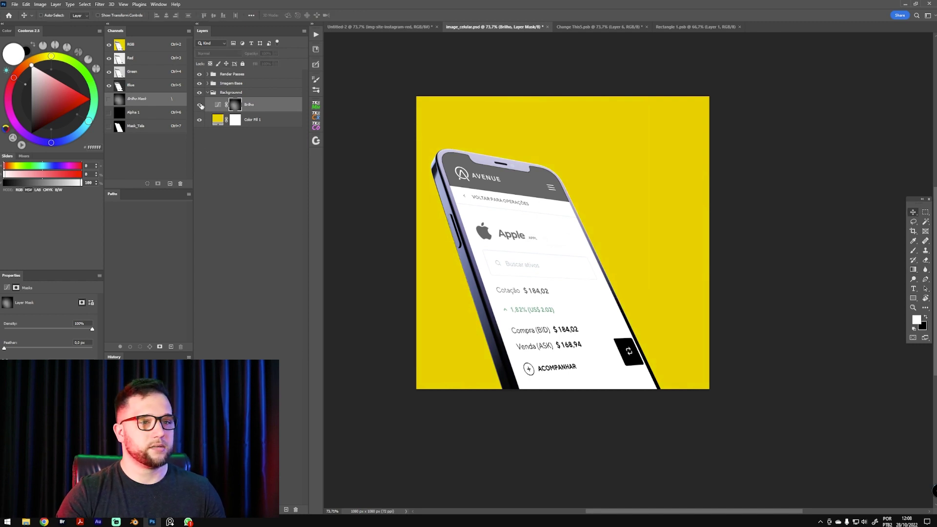
click(202, 107)
click(202, 107)
click(202, 107)
click(202, 106)
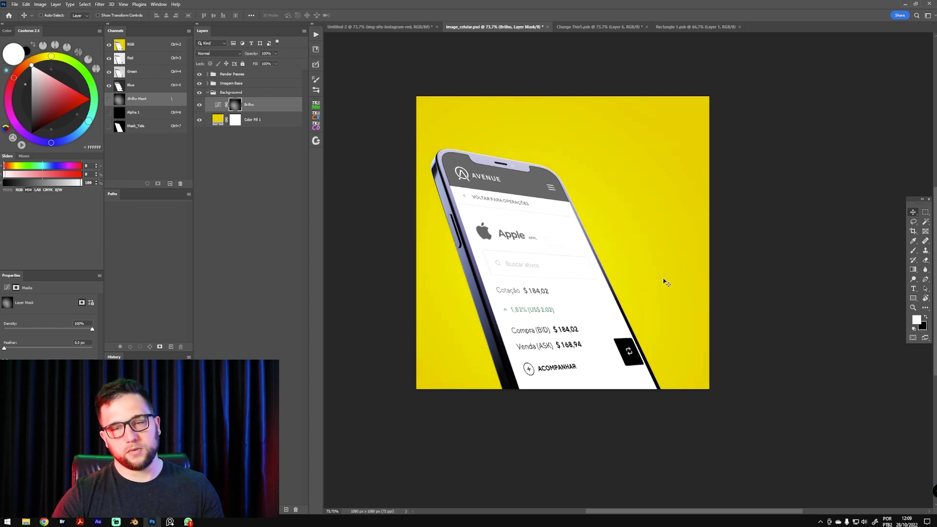
Duplicate the Brilho Curves adjustment together with its mask
key(b)
click(219, 104)
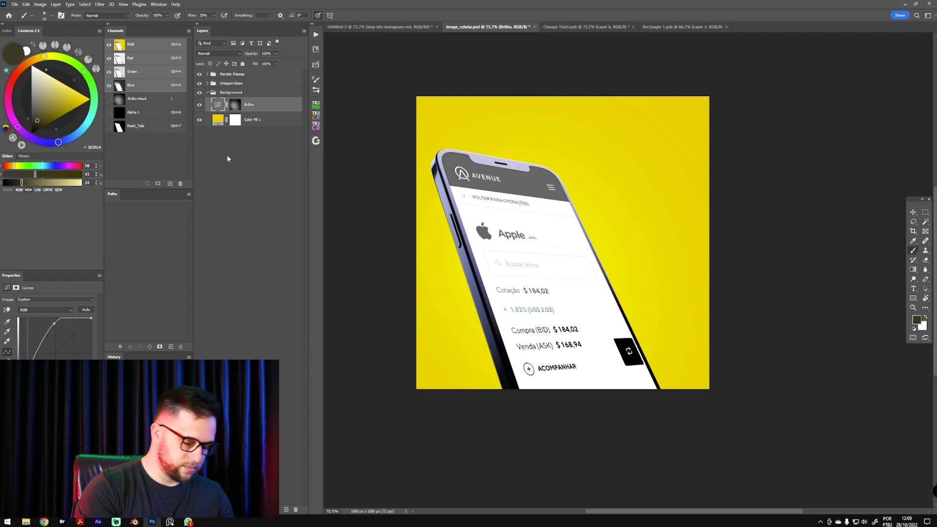
key(ctrl+j)
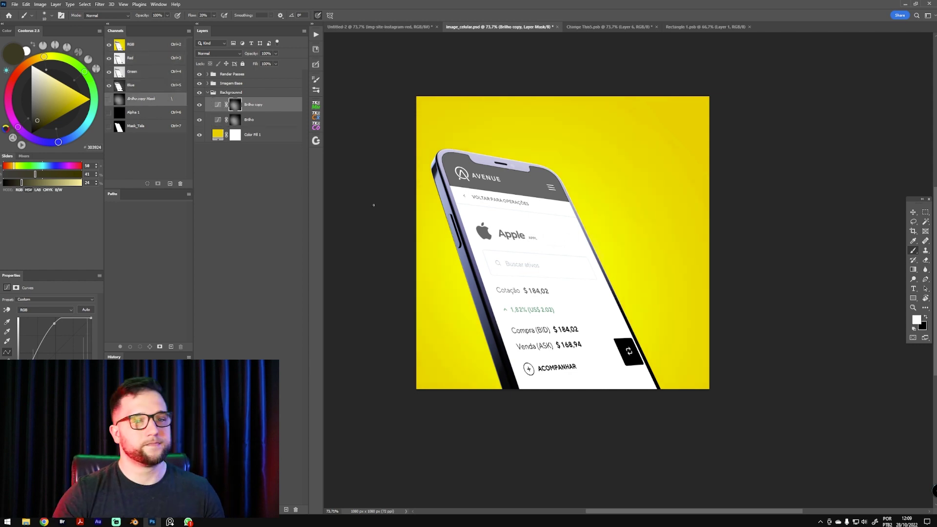
Try different Red channel curves on Brilho copy with the original Brilho layer hidden
click(218, 104)
click(44, 310)
click(42, 318)
mouse_move(49, 332)
mouse_down()
mouse_move(27, 326)
mouse_move(50, 338)
mouse_up()
click(199, 120)
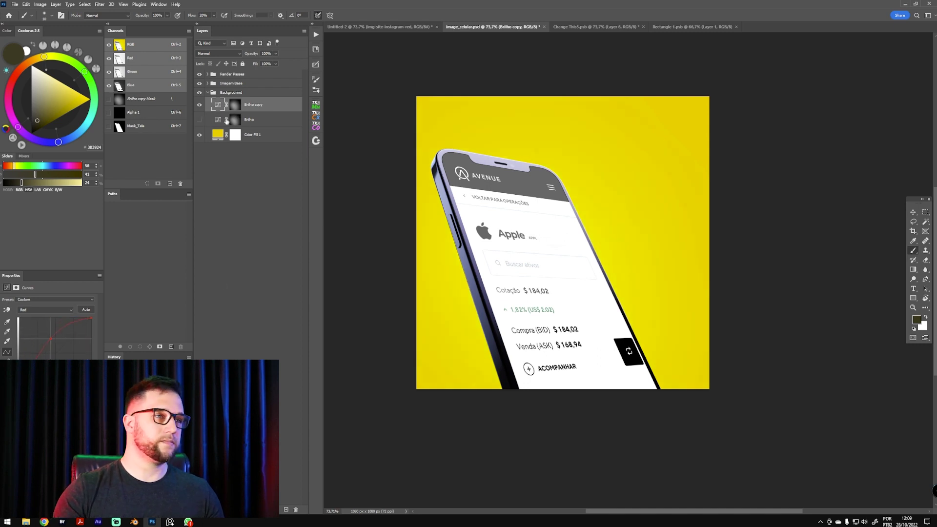
drag(49, 337, 67, 375)
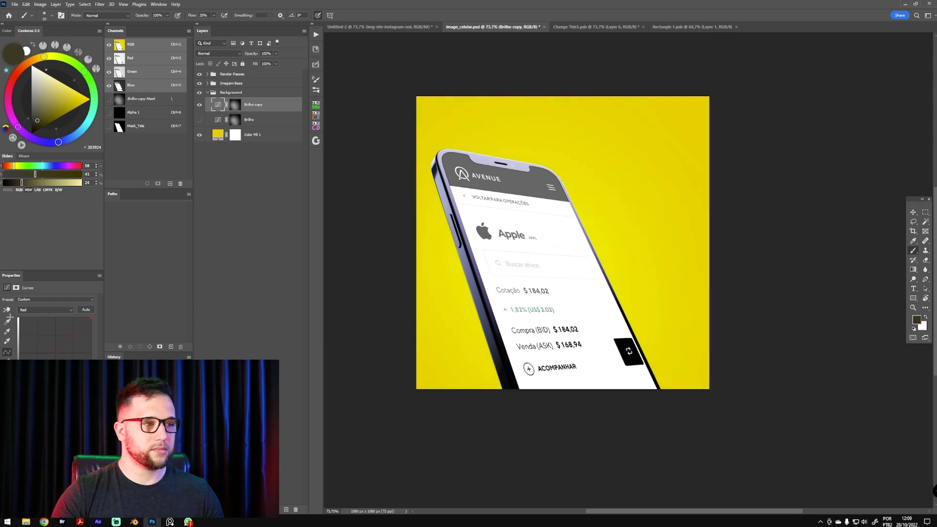
mouse_move(33, 326)
mouse_down()
mouse_move(23, 319)
mouse_move(32, 324)
mouse_up()
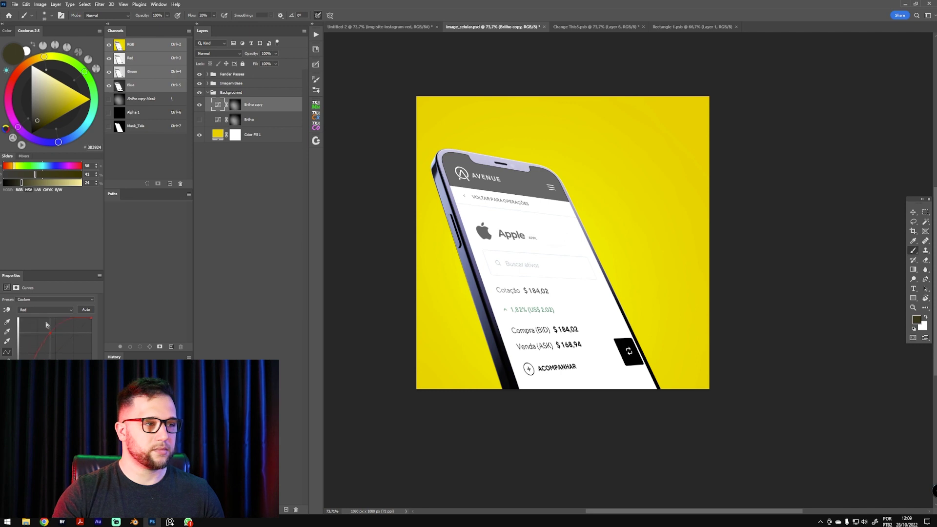
Try a raised Green channel curve on Brilho copy, and straighten its Green and Red curves back to the diagonal
click(40, 310)
click(39, 327)
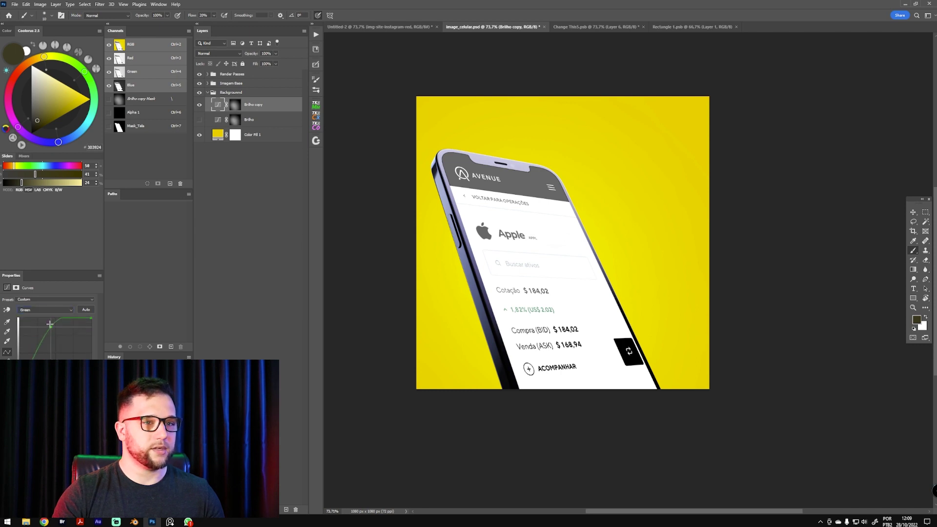
drag(89, 376, 53, 352)
click(35, 310)
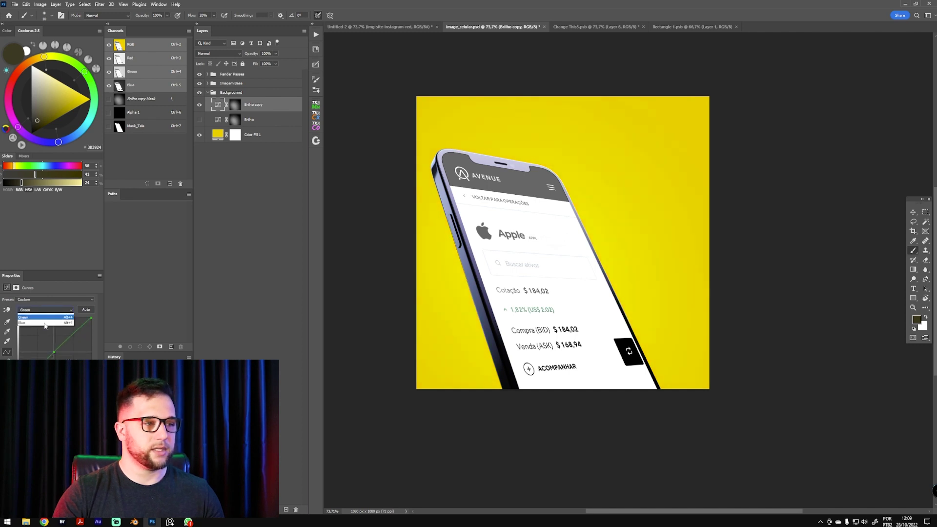
click(33, 322)
drag(49, 334, 54, 353)
Steepen the RGB curve of Brilho copy for a stronger glow and show the original Brilho layer again
click(44, 320)
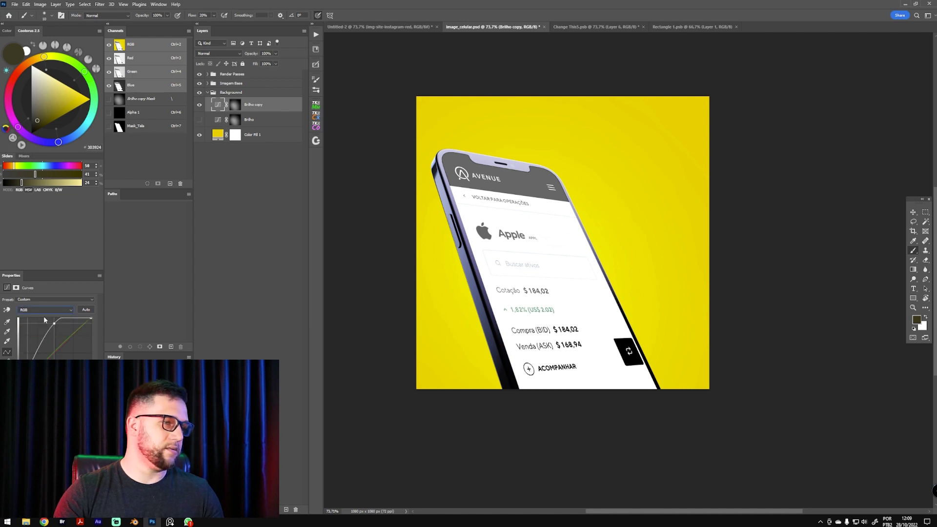
mouse_move(53, 323)
mouse_down()
mouse_move(32, 330)
mouse_move(28, 320)
mouse_move(40, 333)
mouse_up()
click(199, 119)
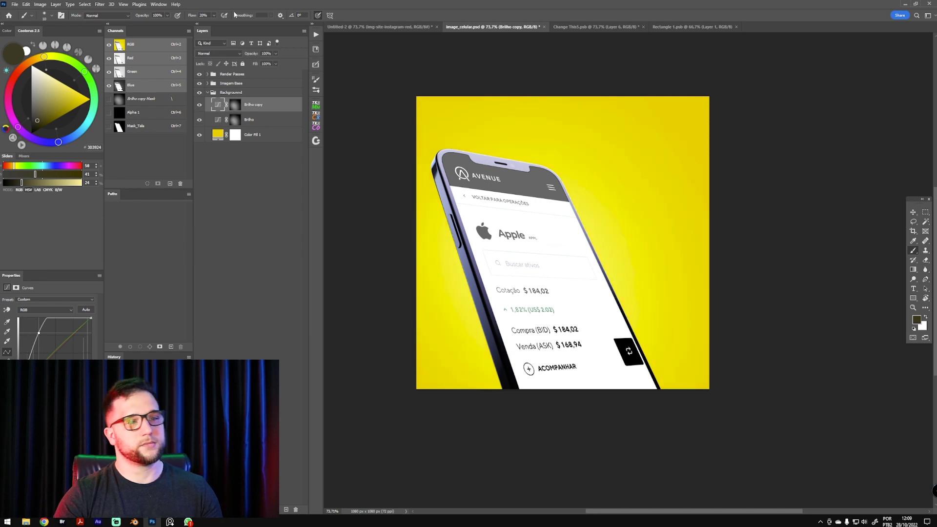
Select the layer mask of the original Brilho adjustment for editing
click(218, 121)
click(229, 123)
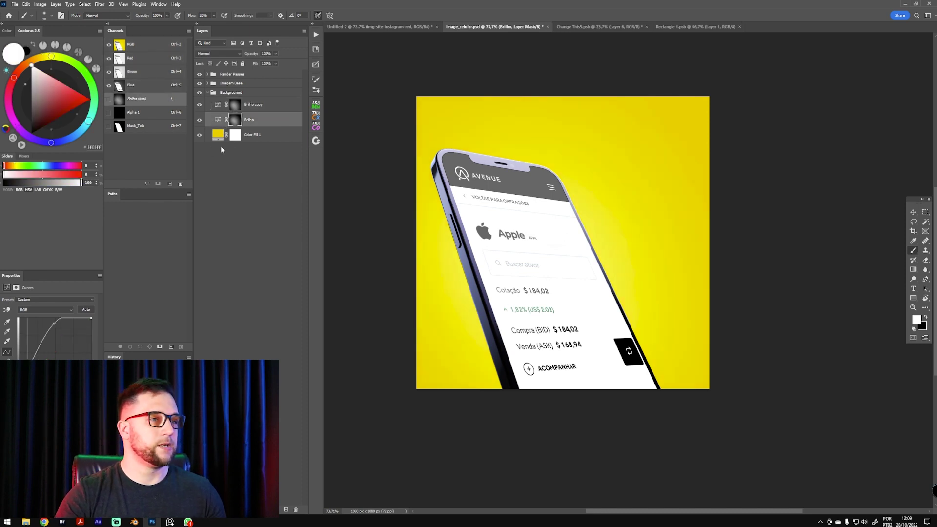